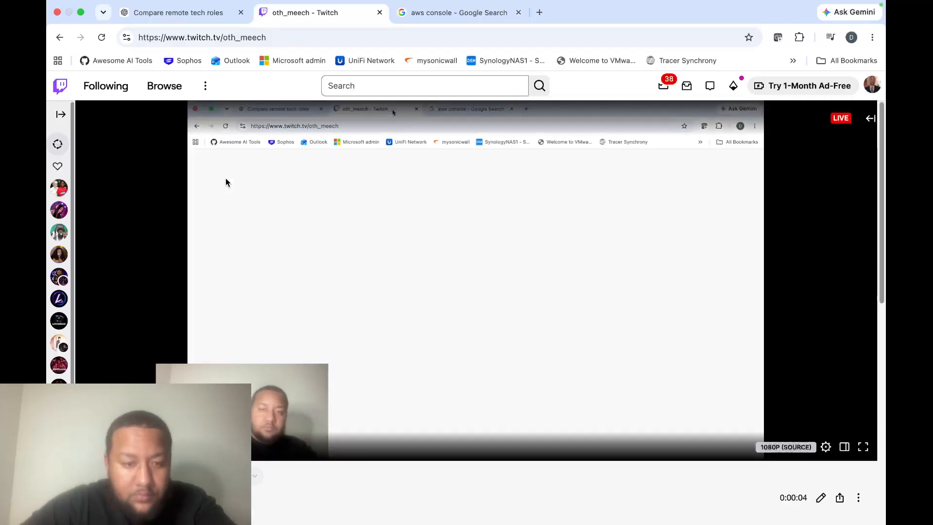
- Reload the channel page, then open Edit Stream Info from the Creator Dashboard's Stream Manager
key(super+r)
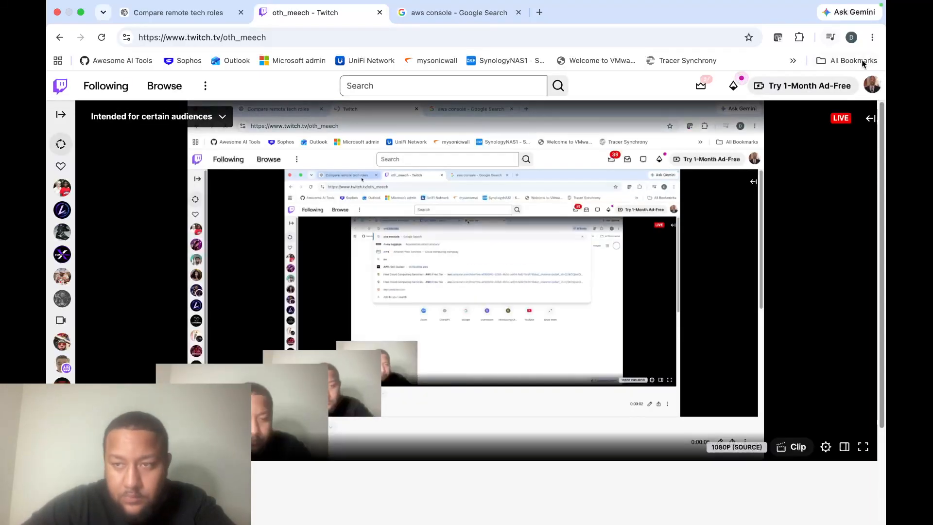
click(872, 85)
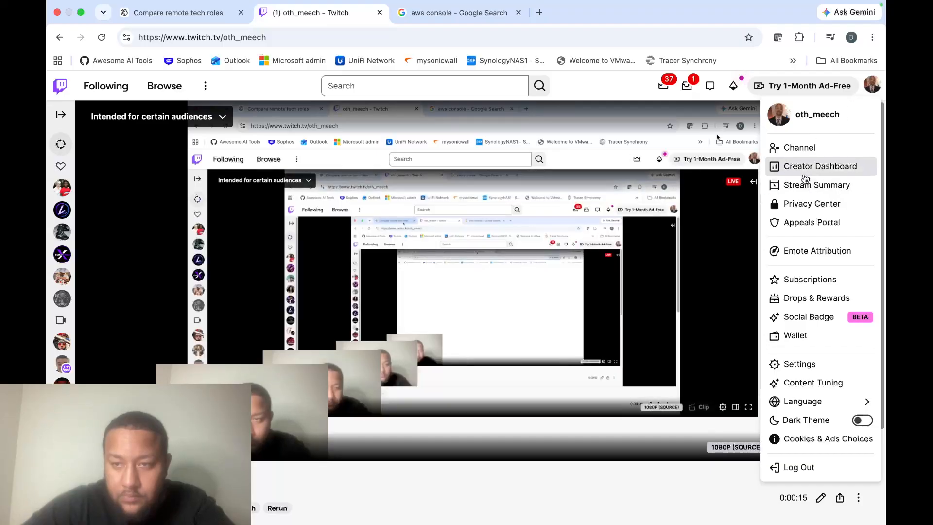
click(816, 167)
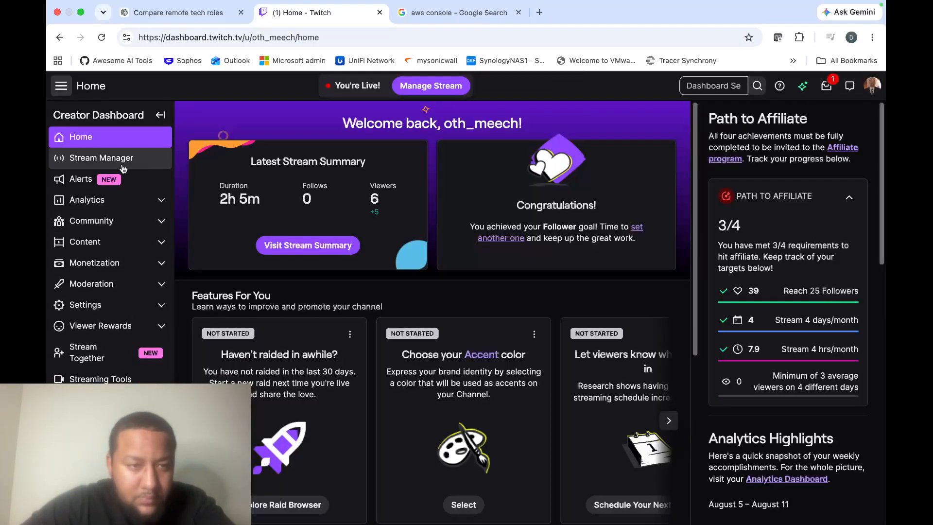
click(118, 161)
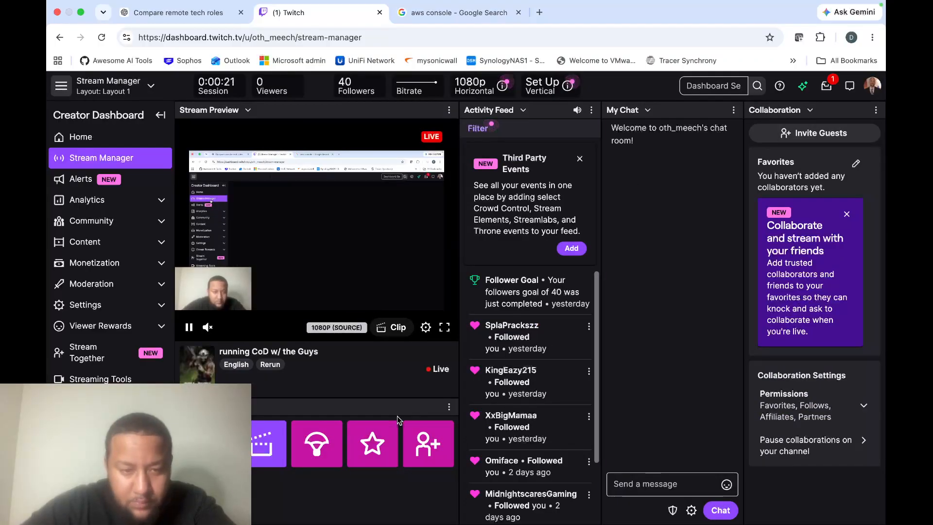
click(206, 444)
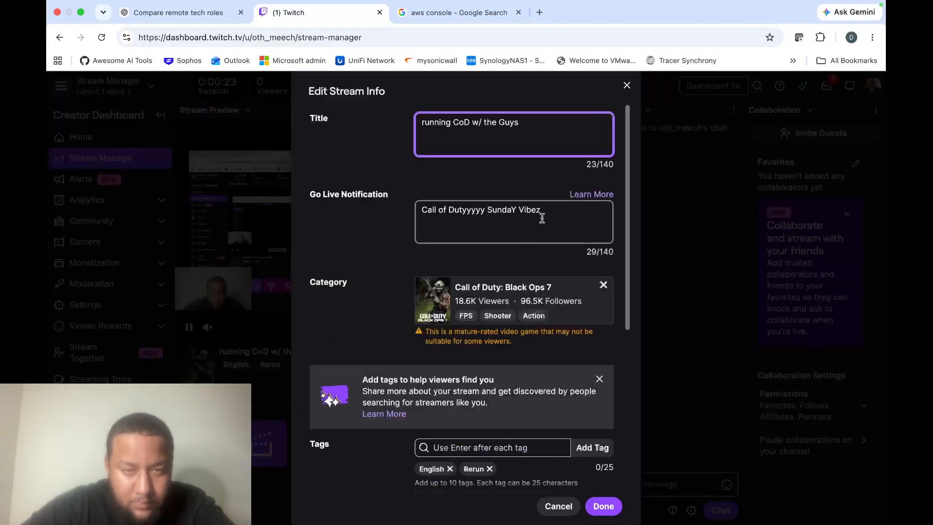
- Replace the Go Live Notification text with 'TECH STREAM WALKTHROUGH. CLOUD SECURITY'
drag(540, 212, 372, 209)
key(BackSpace)
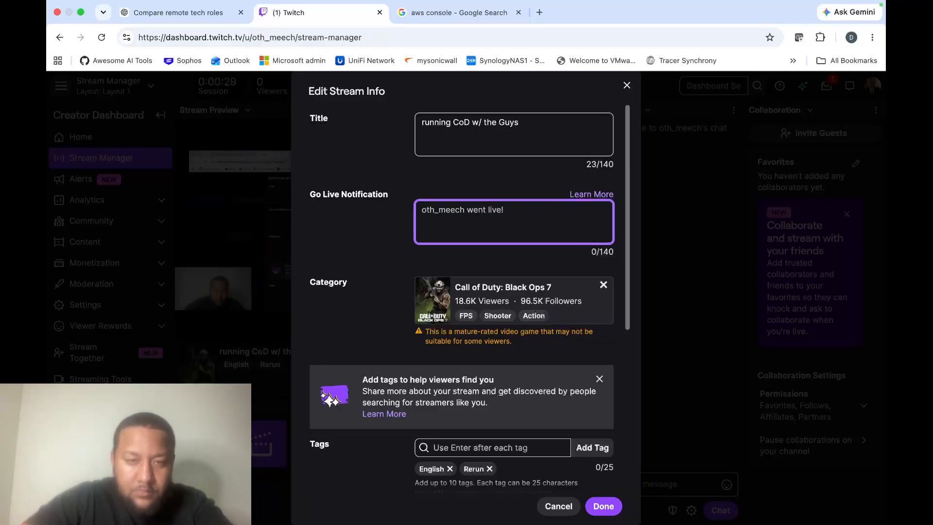
text(Clou)
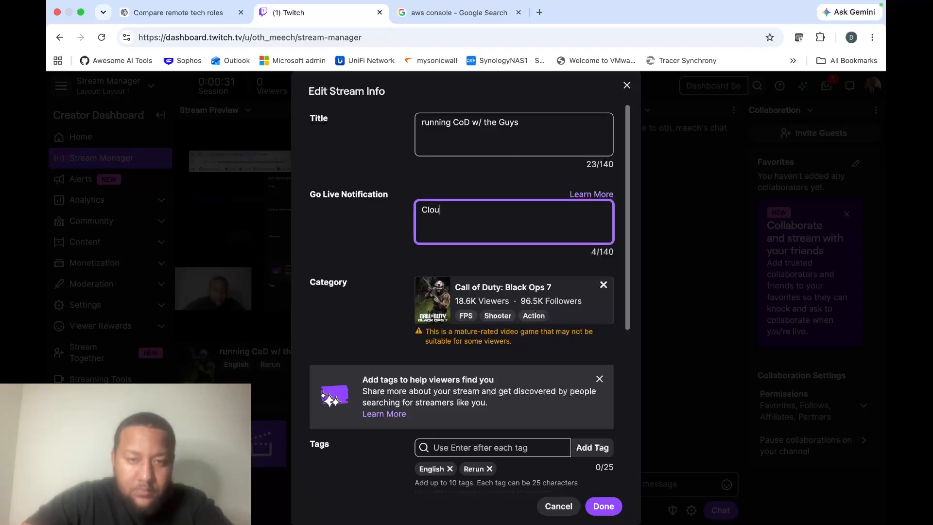
key(BackSpace)
text(TECH S)
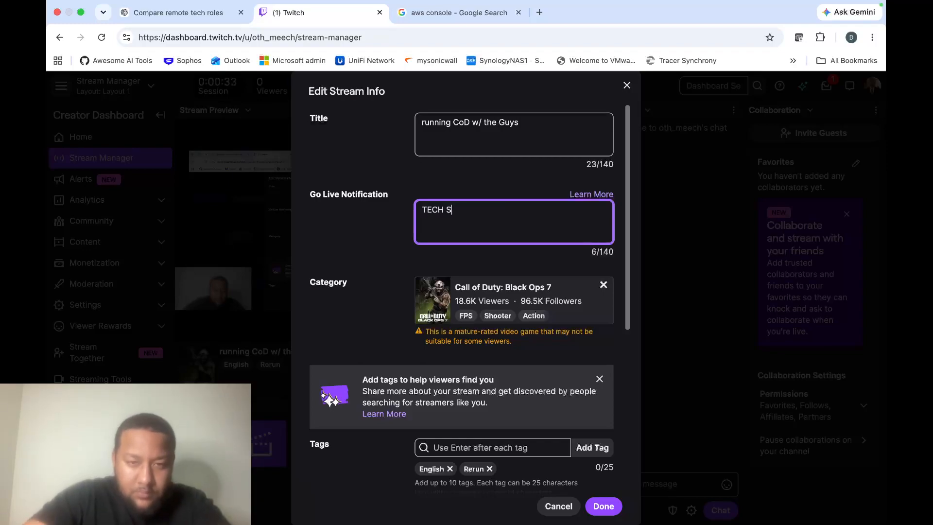
text(TGTRWAM)
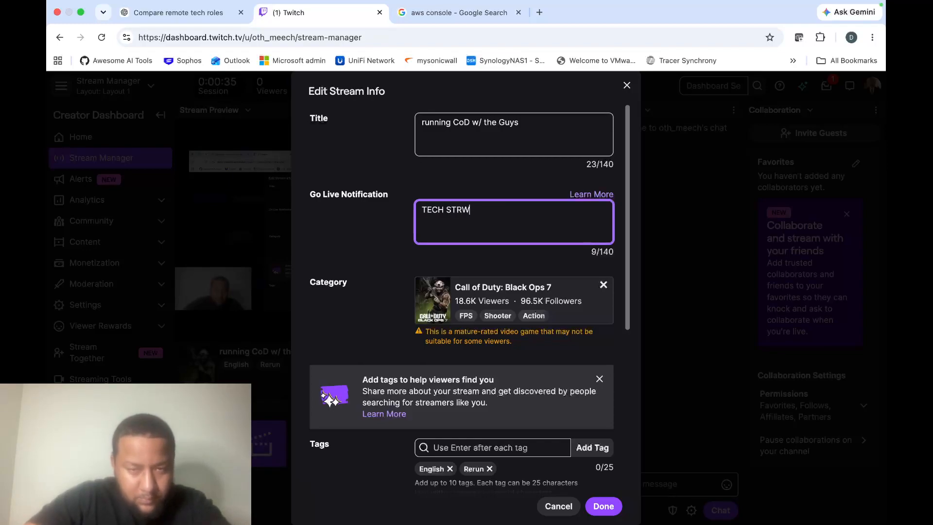
key(BackSpace)
key(BackSpace)
key(BackSpace)
text(EAM)
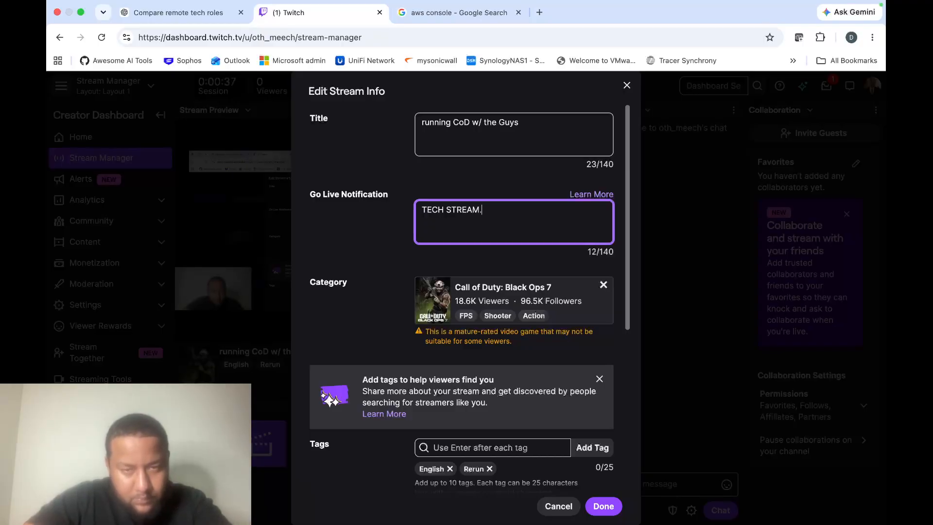
text(.)
key(BackSpace)
text(WALK)
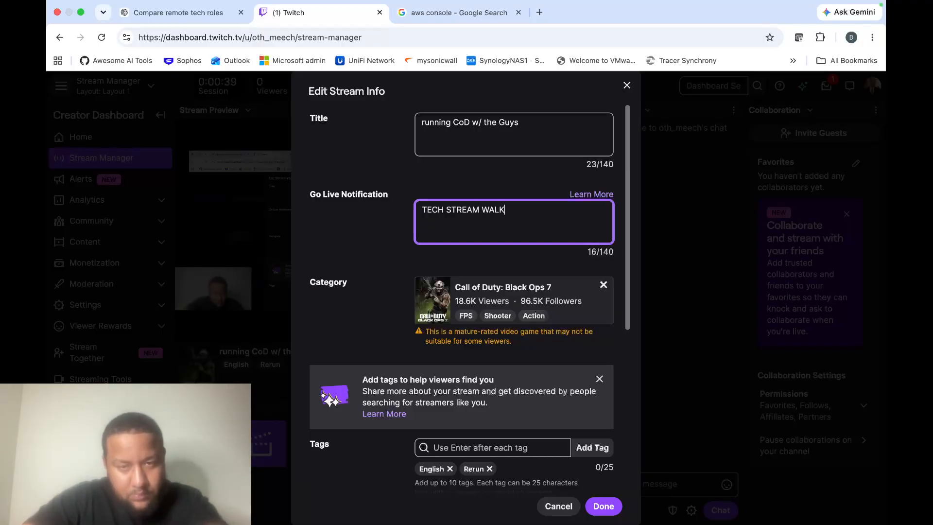
text(THROUGH. )
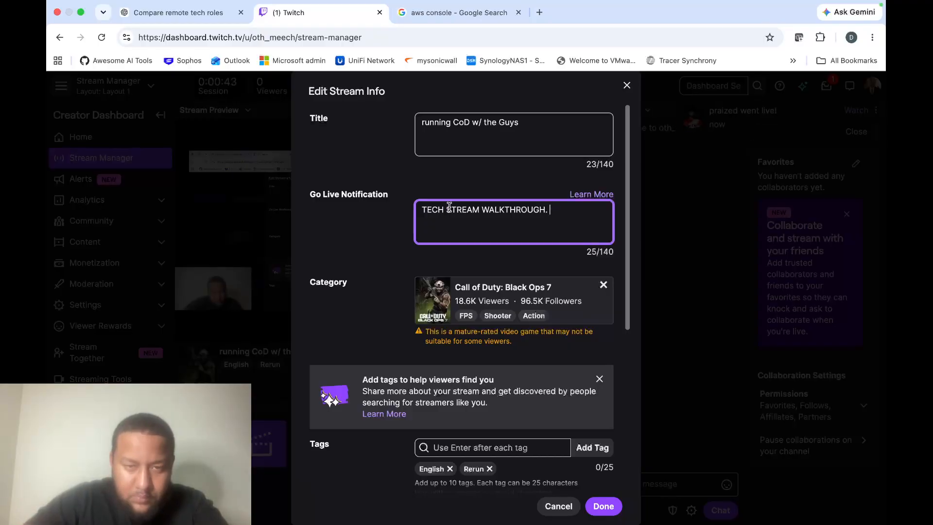
text(CLOU D)
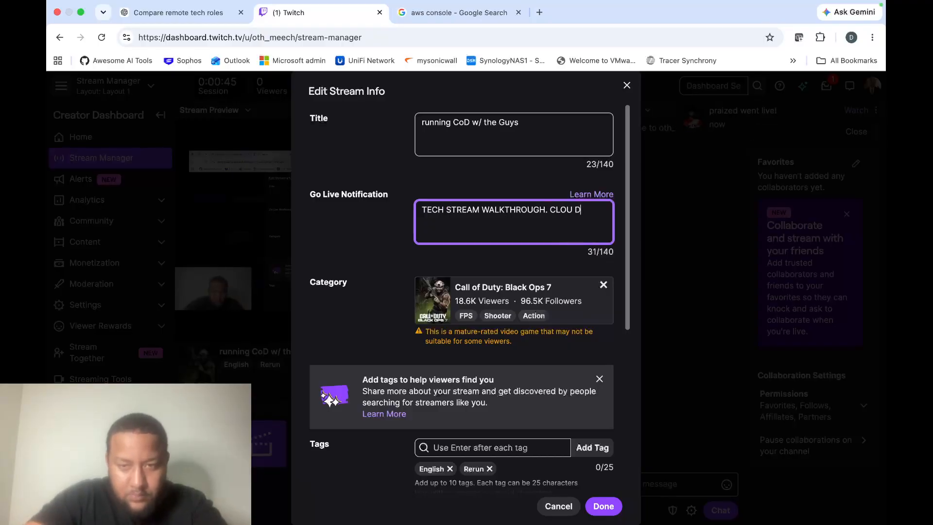
key(BackSpace)
key(BackSpace)
text(D SECURITY)
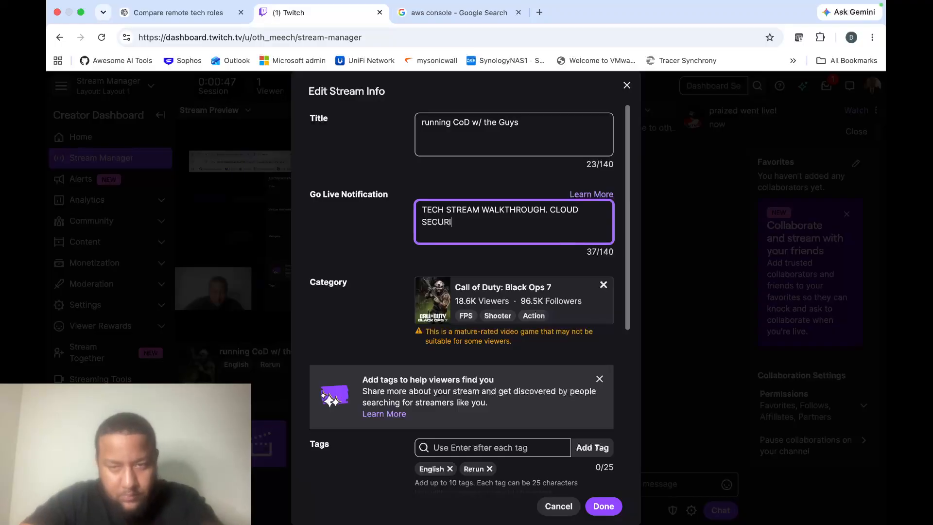
- Retitle the stream 'AWS Cloud Lab w/ ChatGpt (TECH STREAM)…' and add 'PULL UP IF U INTERESTED IN TECH' to the notification
click(539, 128)
key(alt+shift+Left)
key(alt+shift+Left)
key(alt+shift+Left)
key(alt+shift+Left)
key(alt+shift+Left)
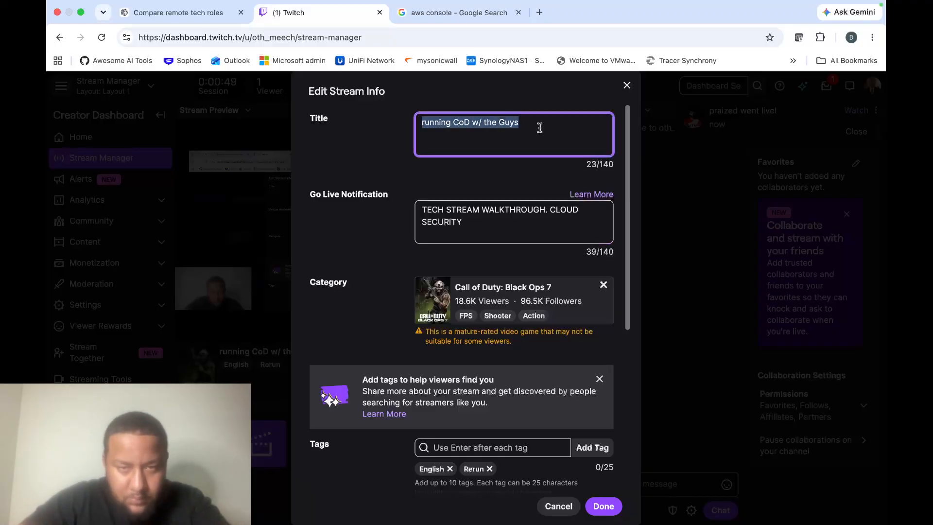
key(BackSpace)
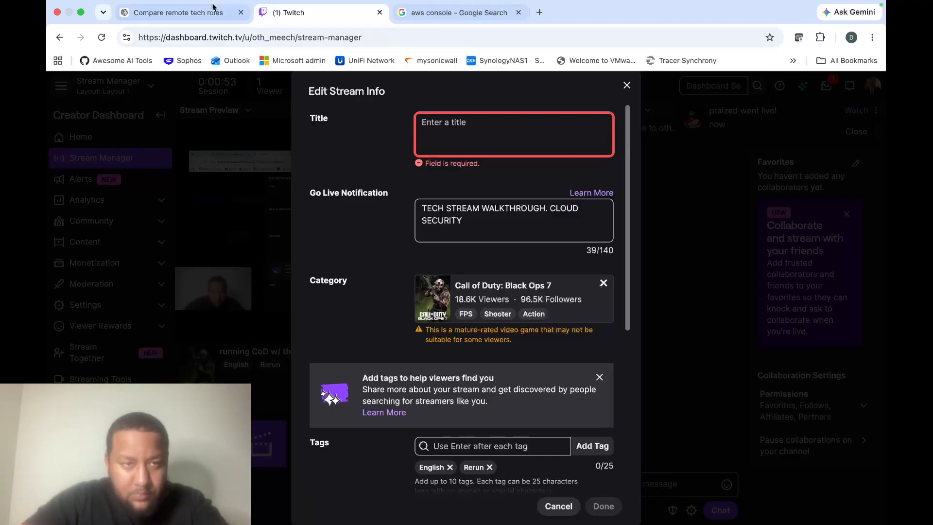
click(160, 13)
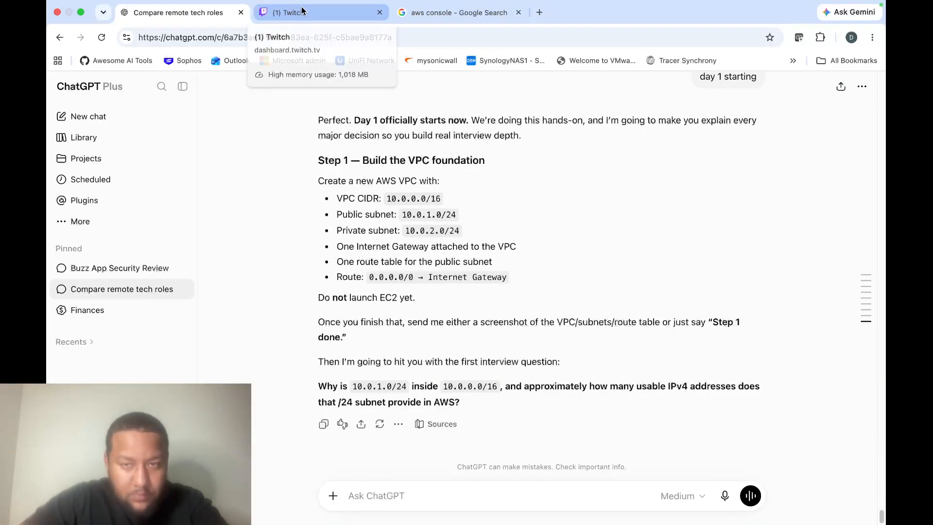
click(301, 11)
text(AWS C)
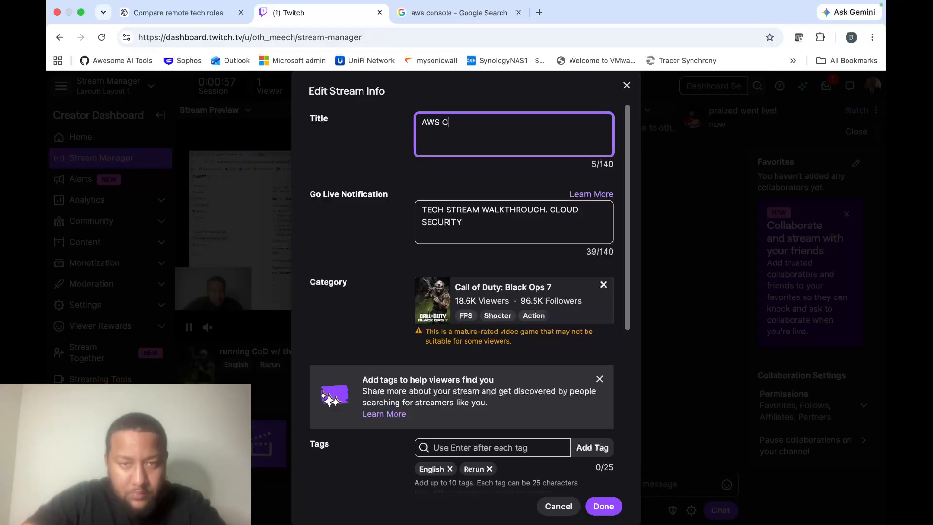
text(loud Trainin)
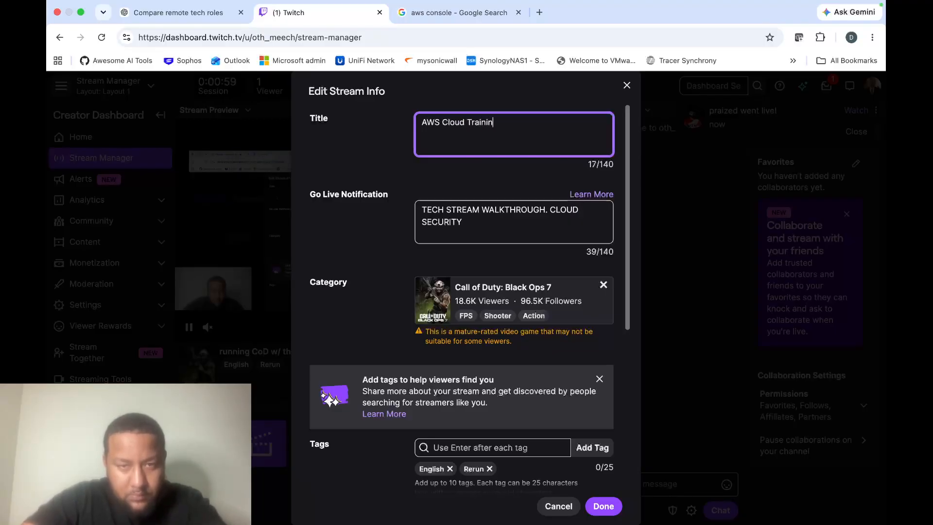
text(g)
key(BackSpace)
key(BackSpace)
key(BackSpace)
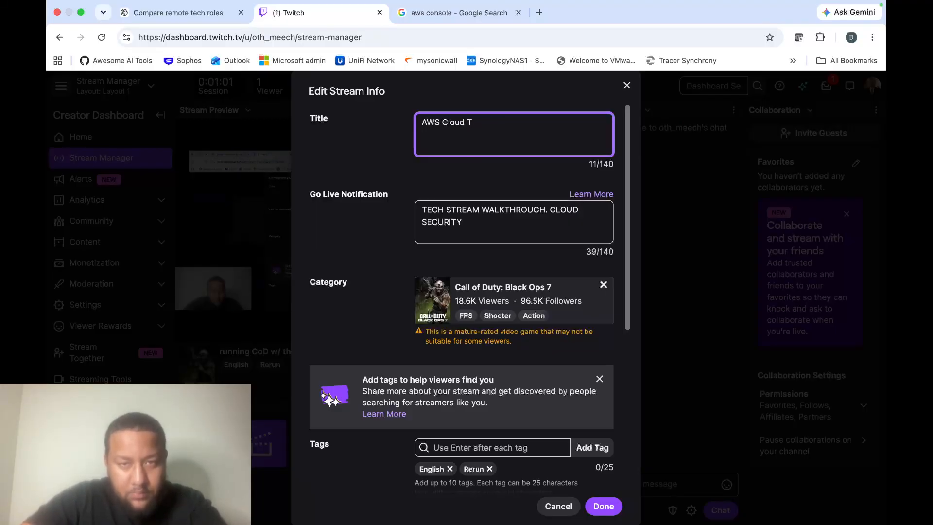
text(Lav )
text(w/)
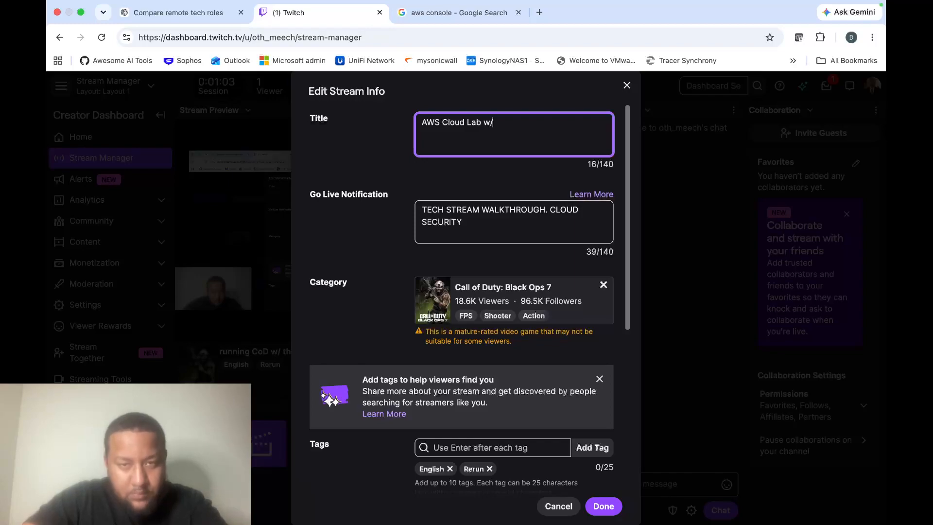
text( ChatGpt (TECH)
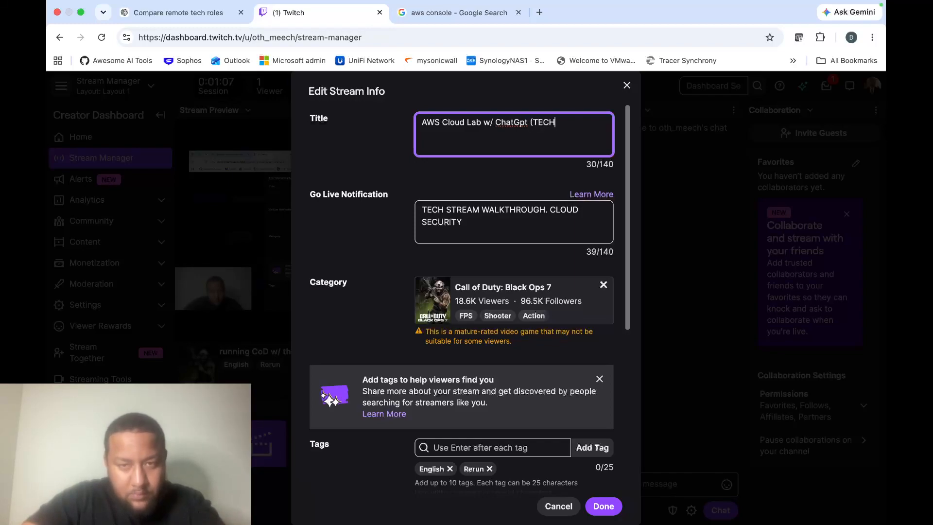
text( STREAM )
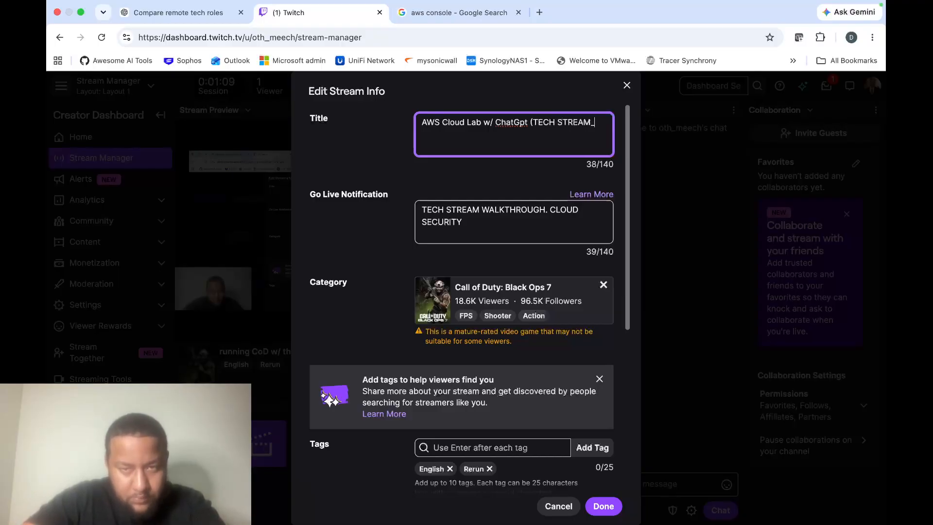
text() Pull UP IF U)
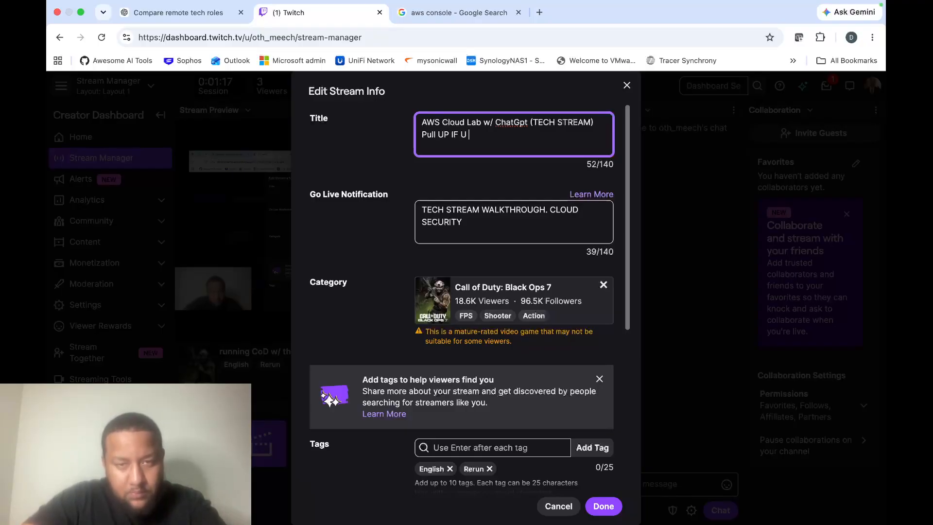
text(TR)
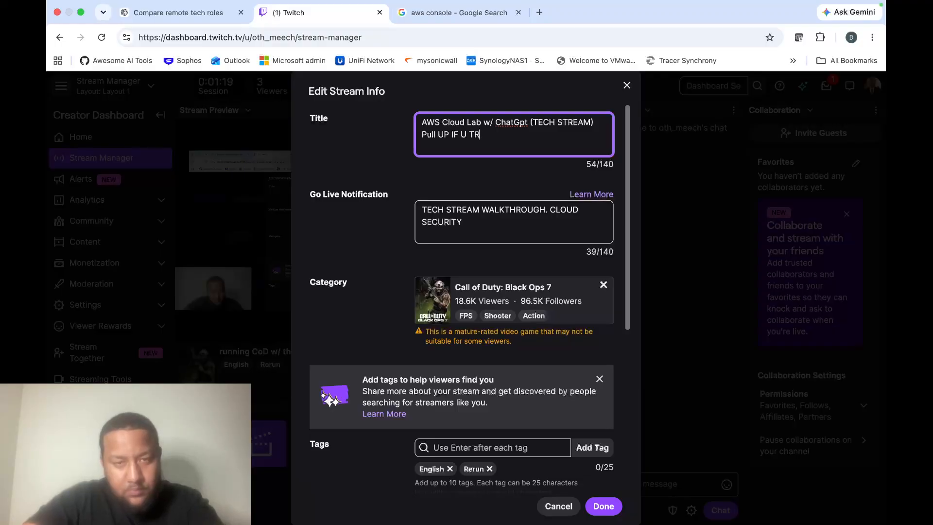
text(YNA G)
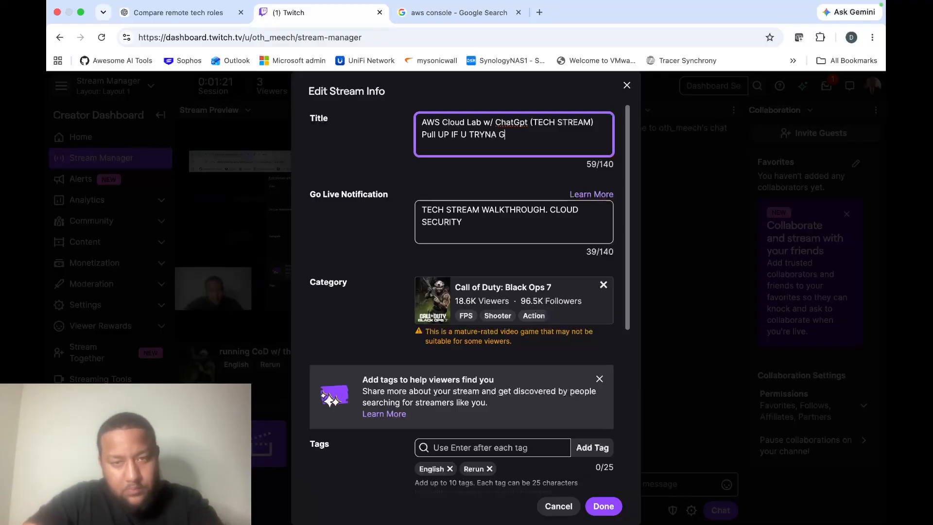
text(ET INTO TECH)
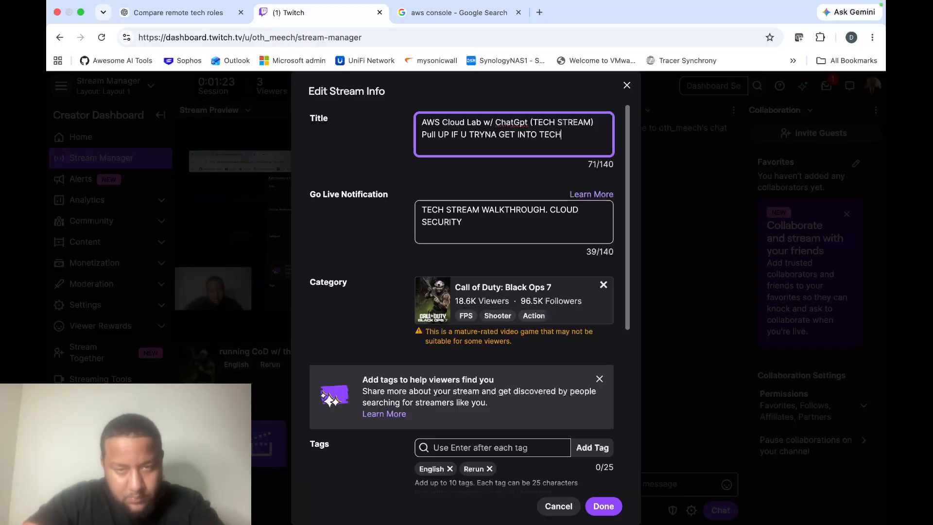
text(>)
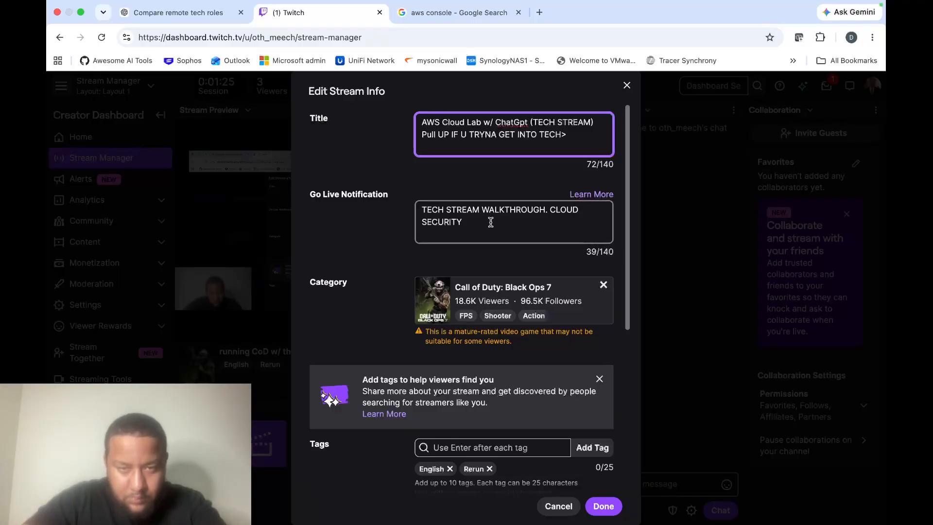
click(491, 223)
text(PULL)
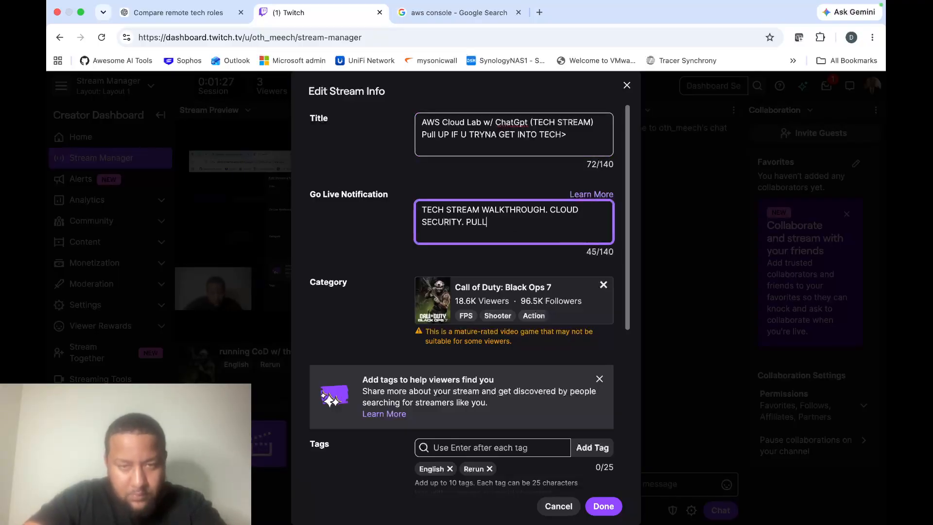
text( UP IF U I)
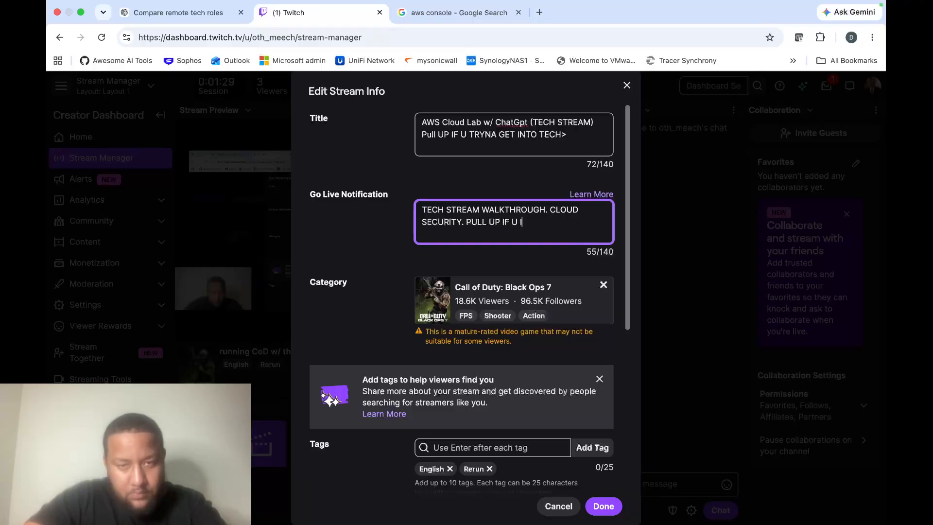
text(NTERESTED IN T)
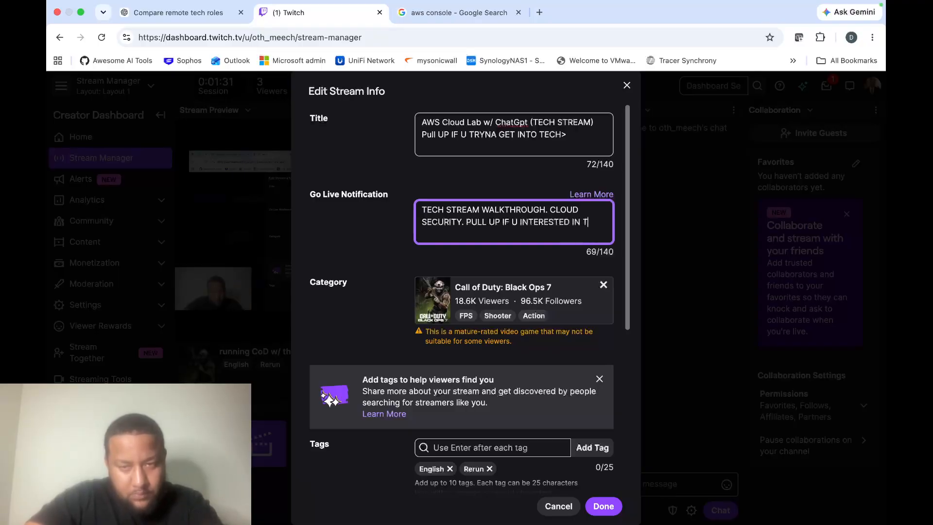
text(EC)
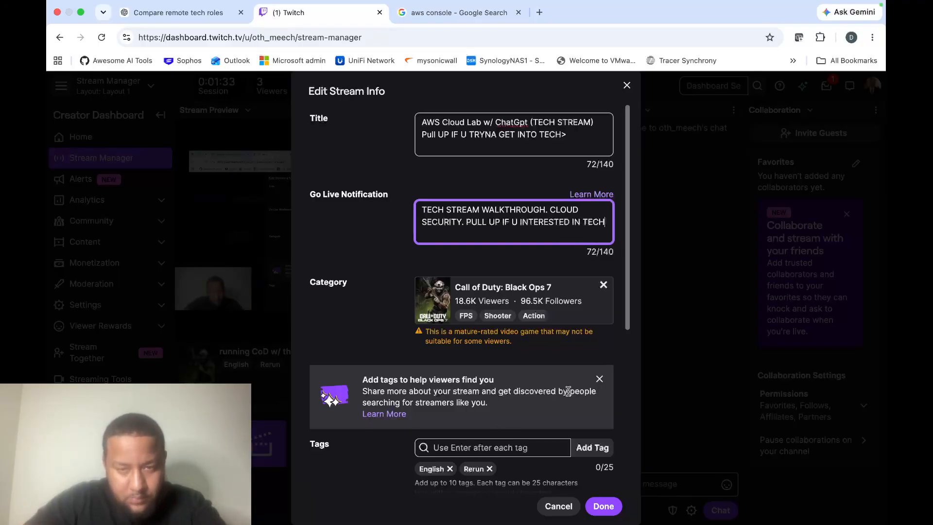
text(H)
- Swap the Call of Duty: Black Ops 7 category for Just Chatting and save the stream info
click(602, 285)
click(570, 289)
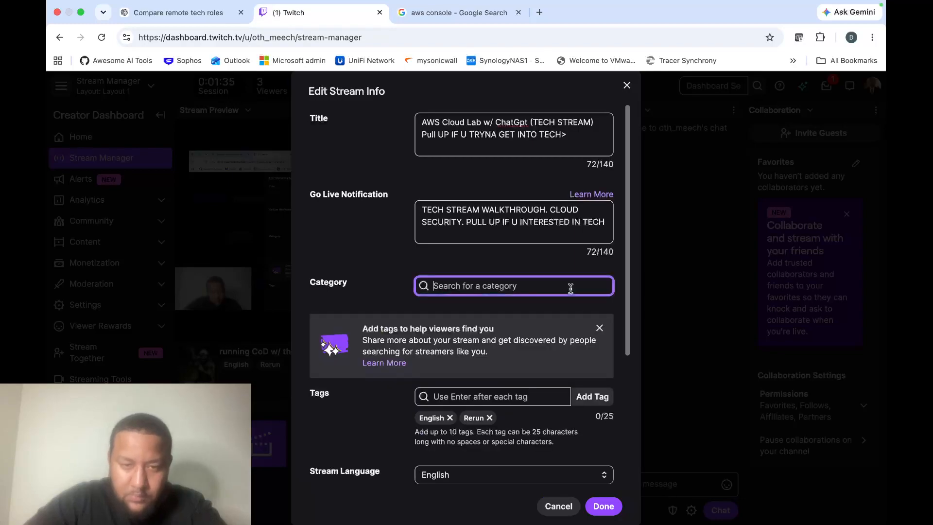
text(tech)
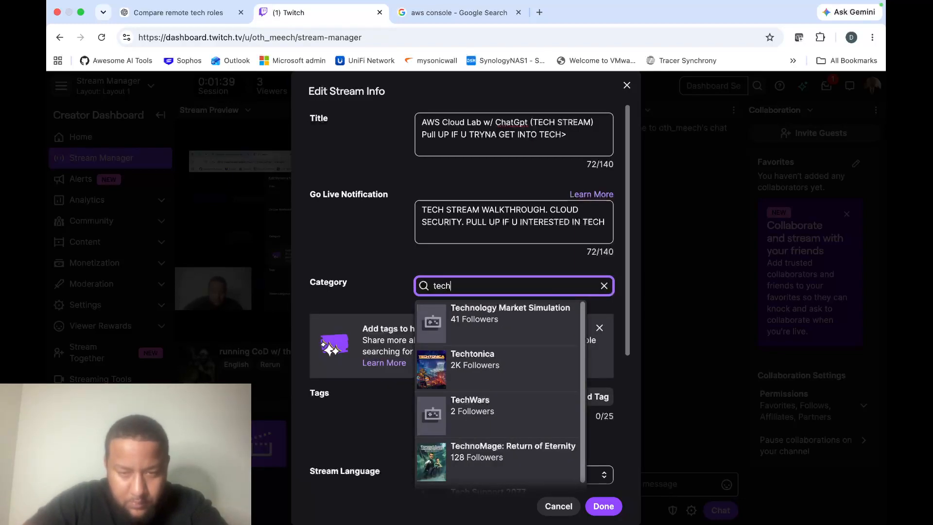
key(BackSpace)
key(BackSpace)
key(BackSpace)
key(BackSpace)
text(just)
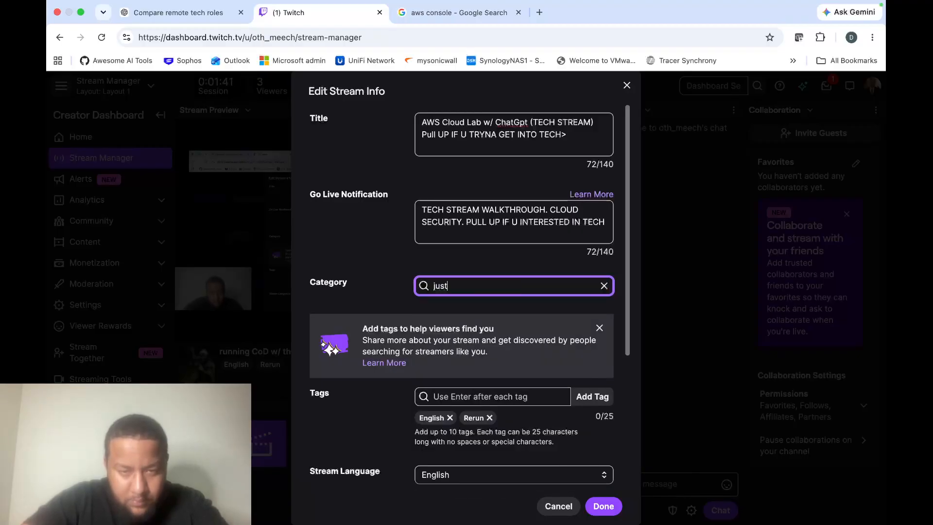
click(513, 334)
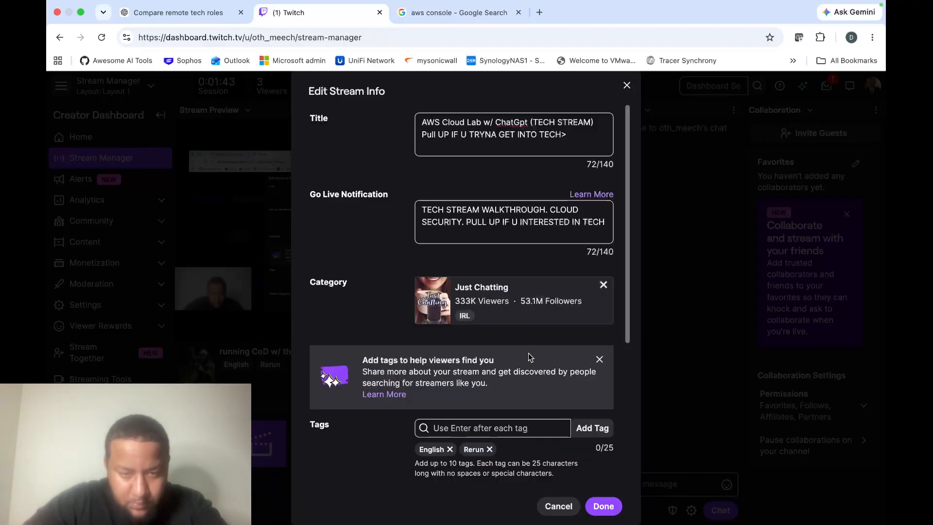
scroll(530, 358, down, 5)
click(615, 508)
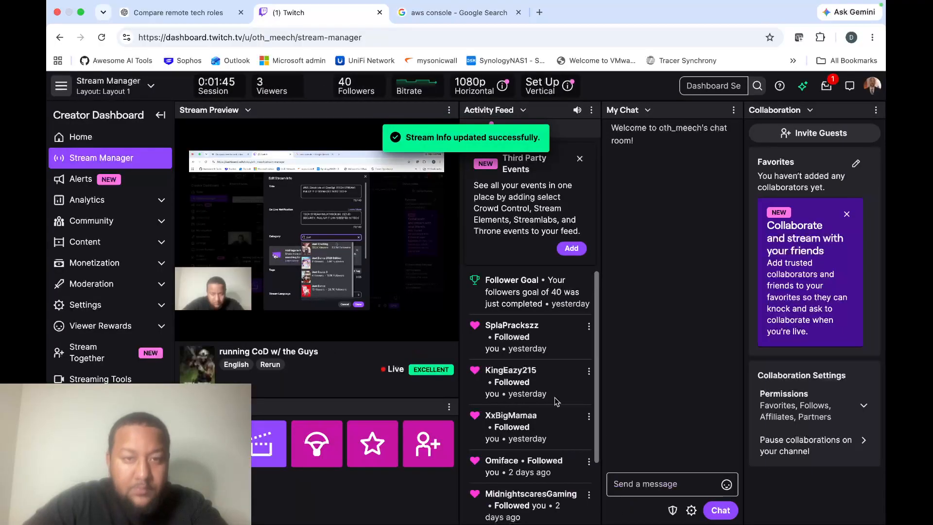
- Glance at the ChatGPT VPC plan, then open the AWS Management Console page from the search results
click(177, 29)
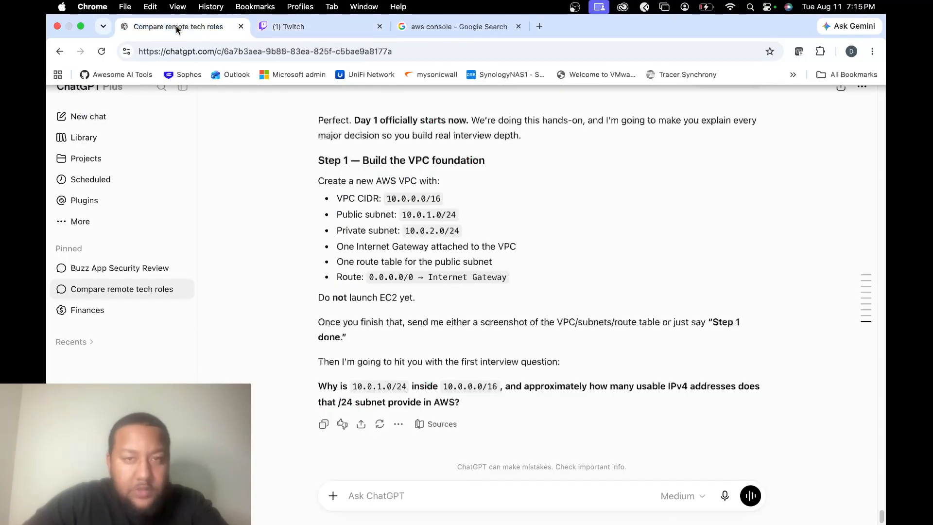
click(439, 26)
click(253, 211)
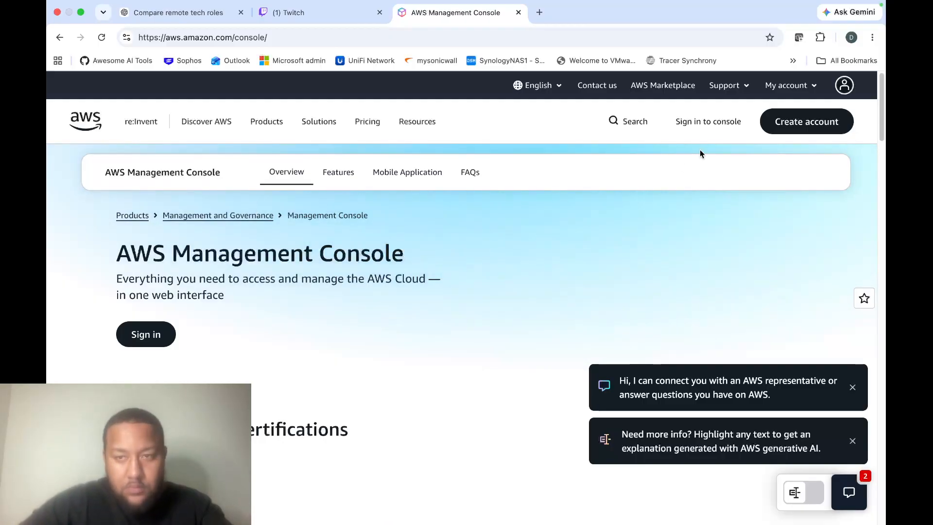
- Sign in as the root user with the saved e-mail, the account password and the MFA code
click(711, 125)
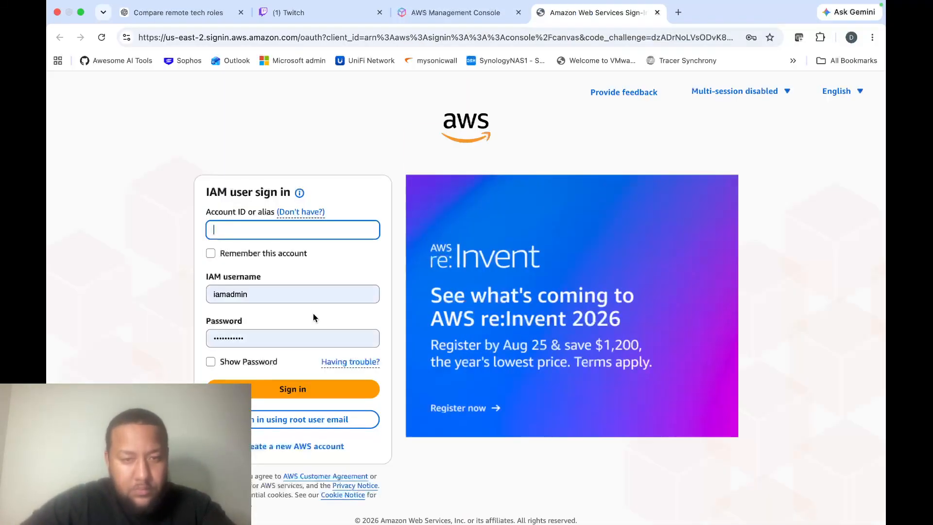
click(315, 427)
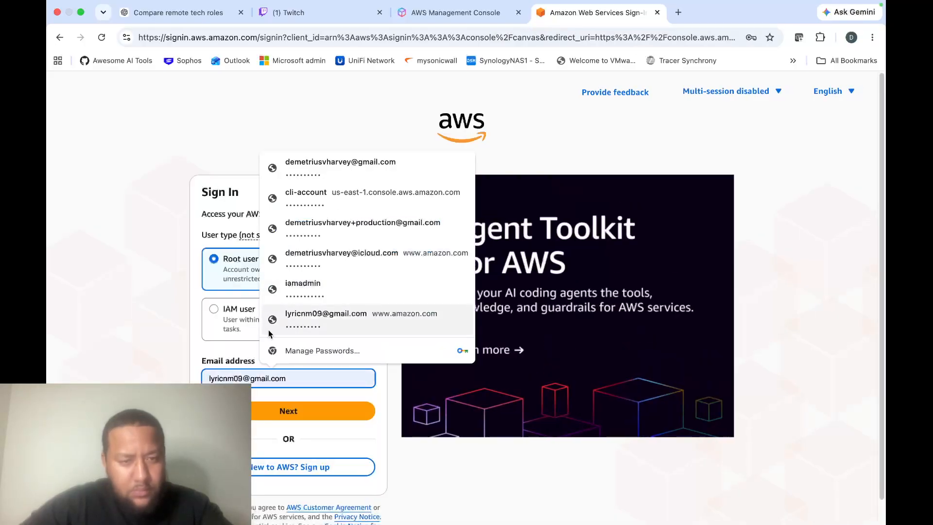
click(339, 162)
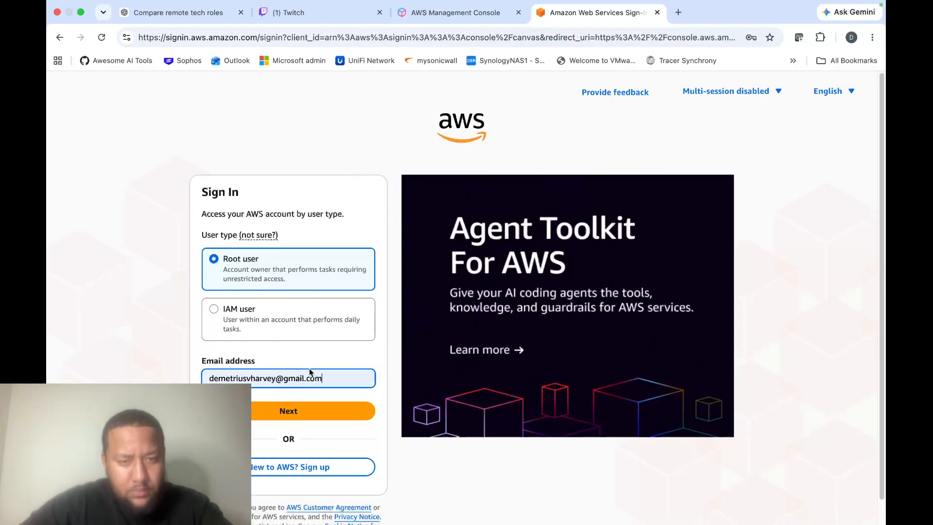
click(305, 415)
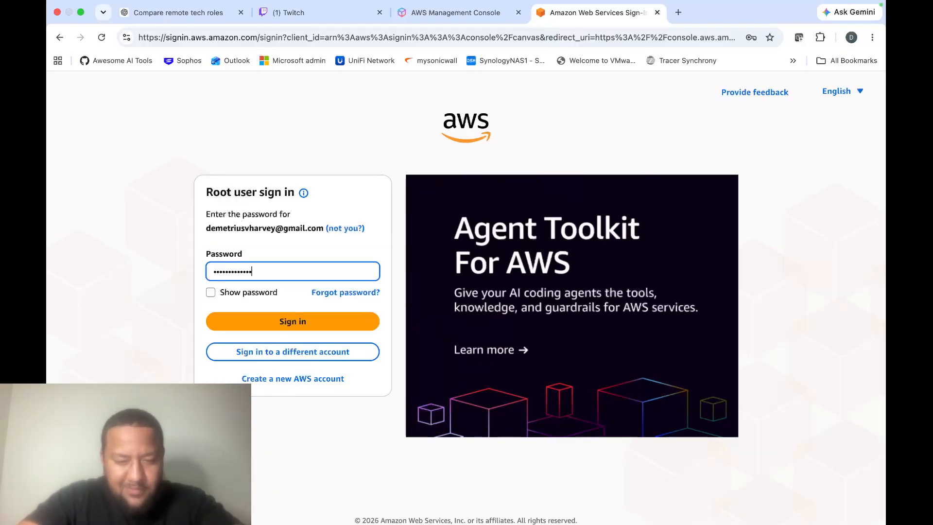
key(Return)
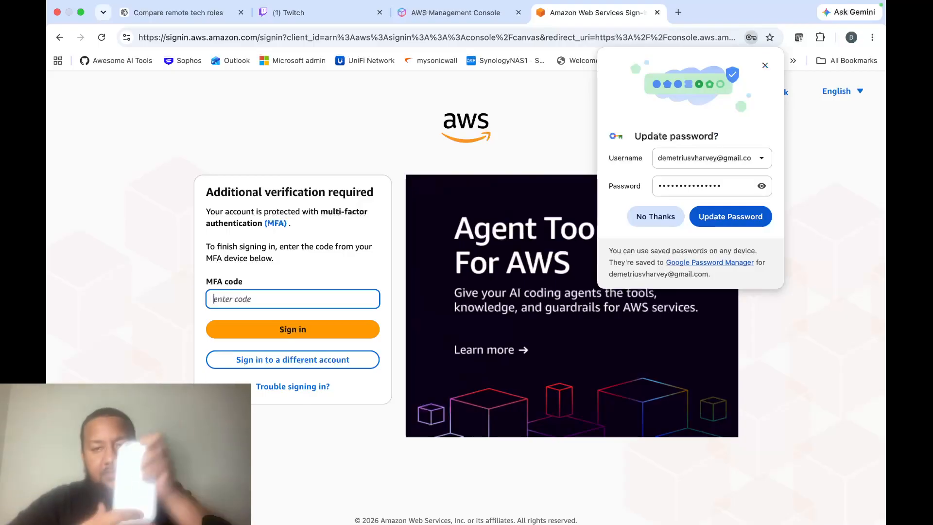
click(714, 224)
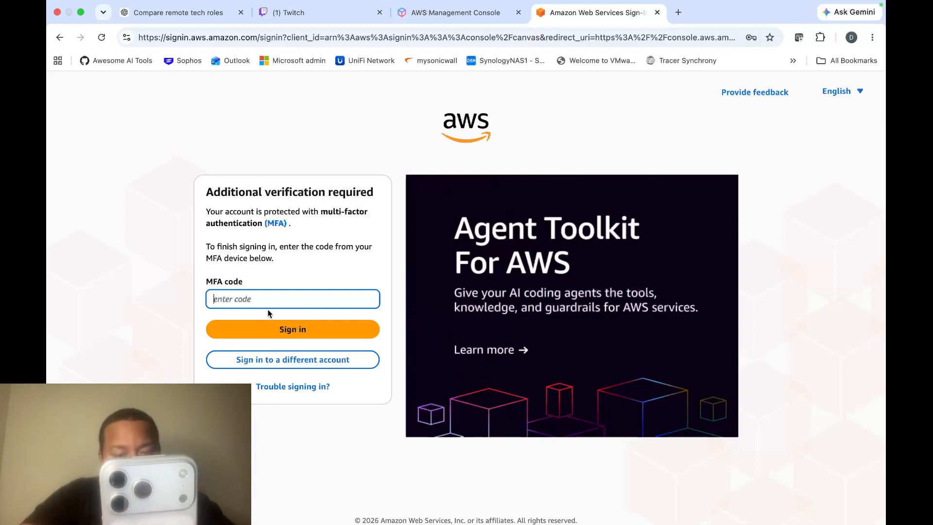
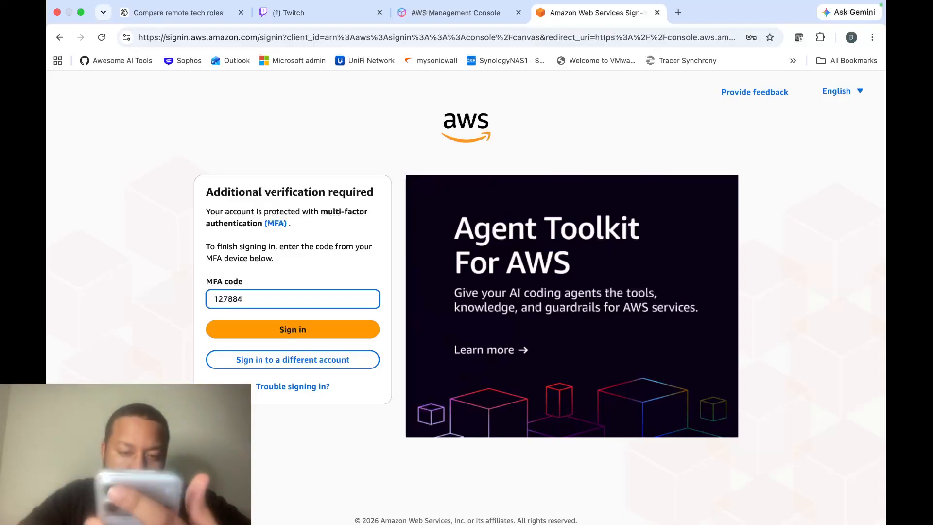
key(Return)
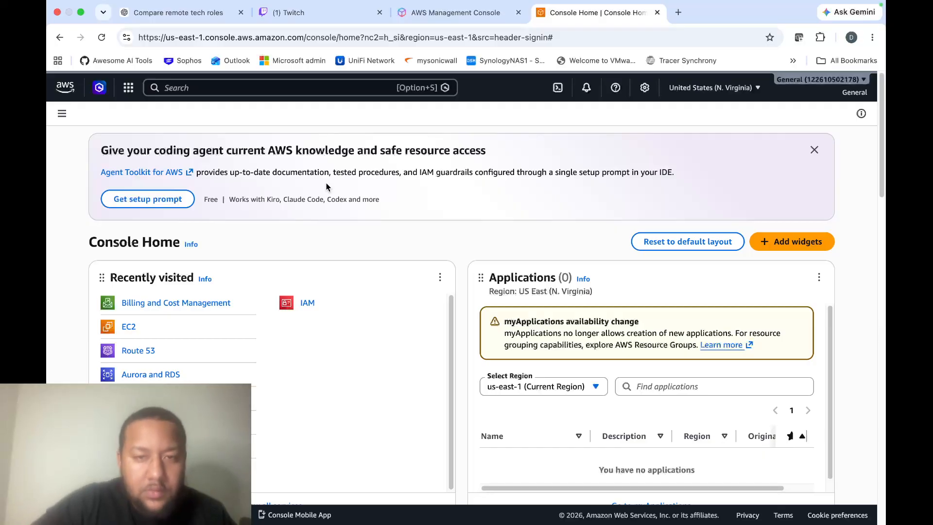
- Look through the Twitch My Twitch and My Channel notifications, then close the panel
click(366, 15)
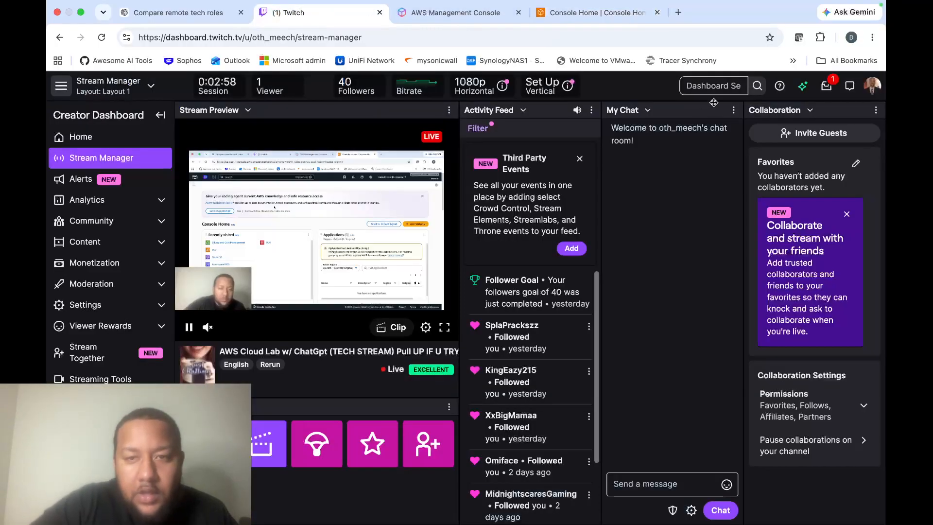
click(826, 86)
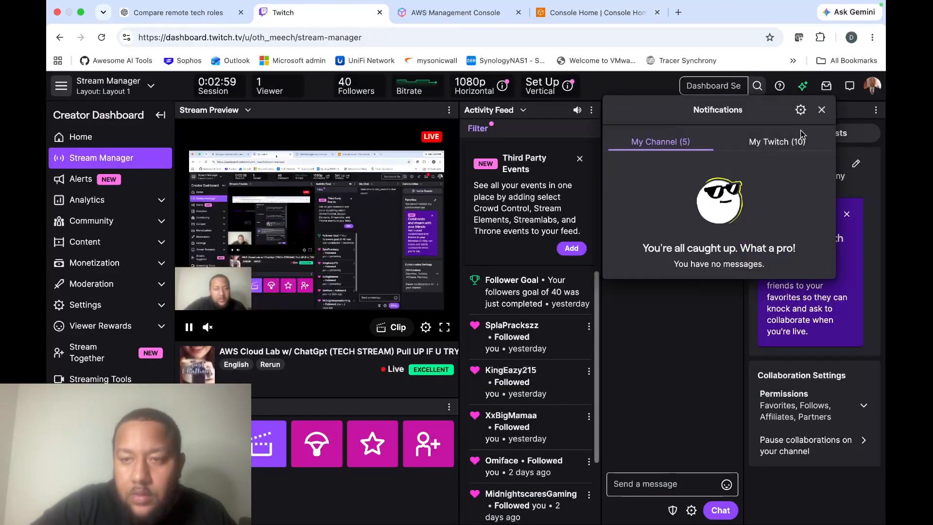
click(788, 142)
click(679, 142)
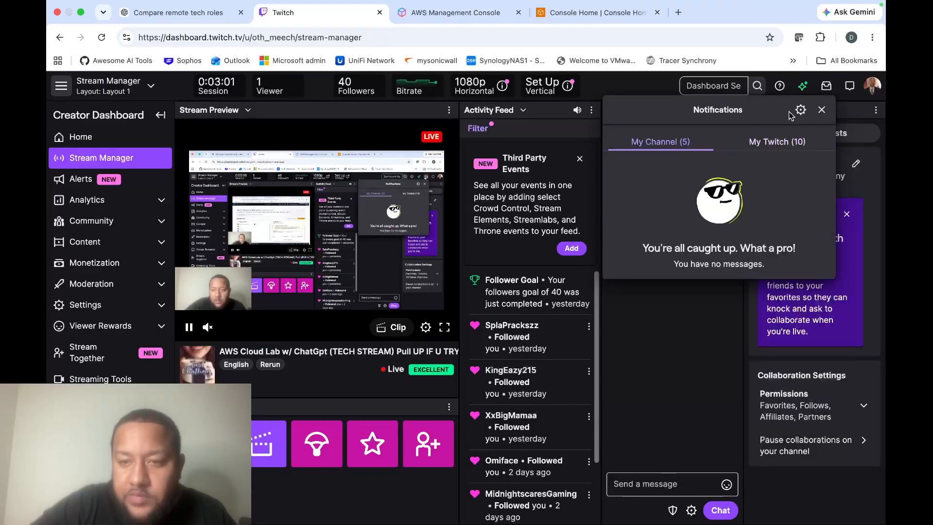
click(820, 110)
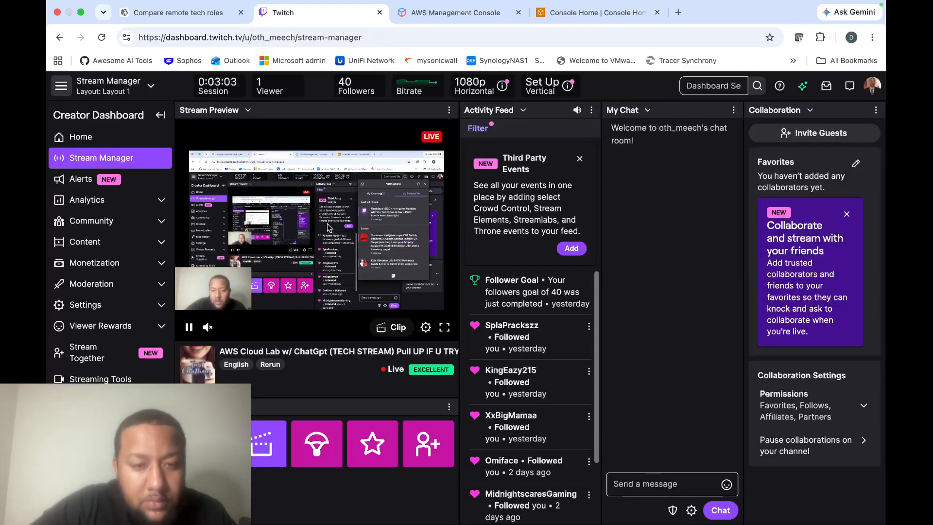
- Return to AWS Console Home and then the ChatGPT conversation
mouse_move(222, 329)
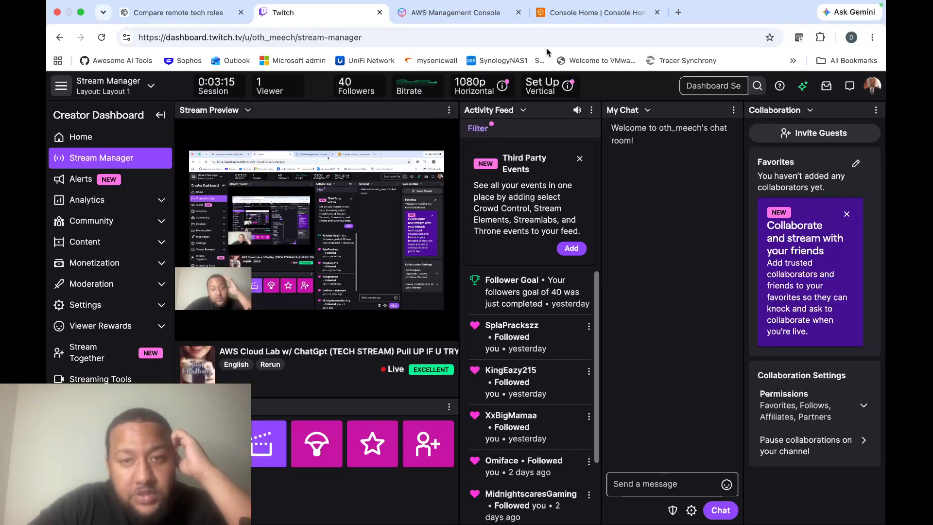
click(591, 15)
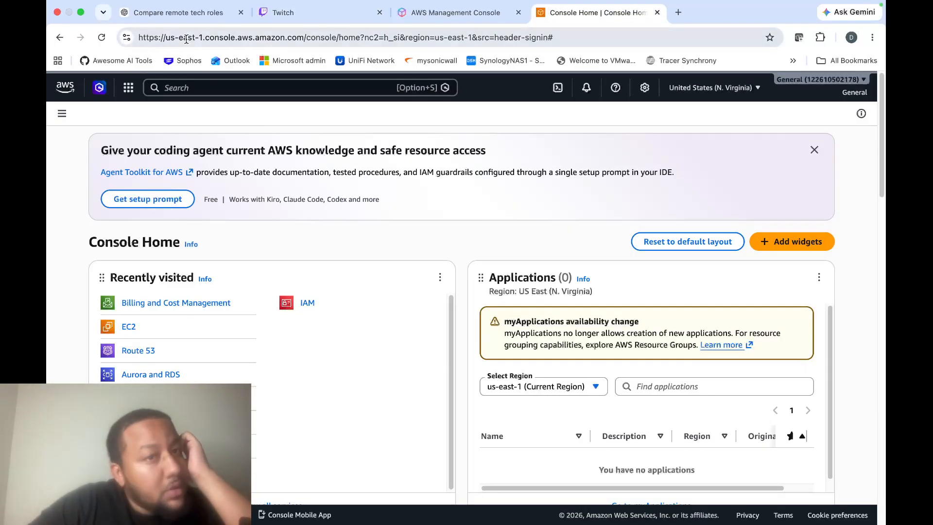
click(181, 22)
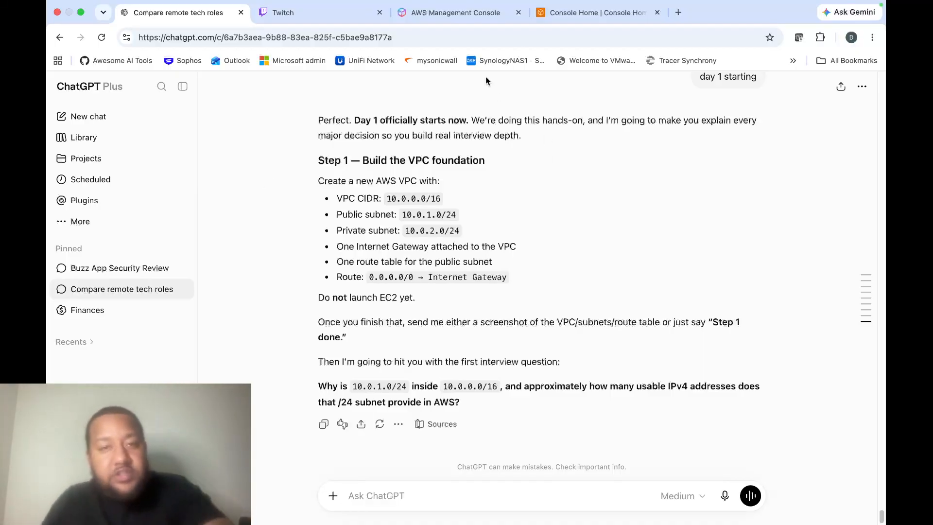
- Move between the Twitch stream manager and the ChatGPT conversation
click(292, 12)
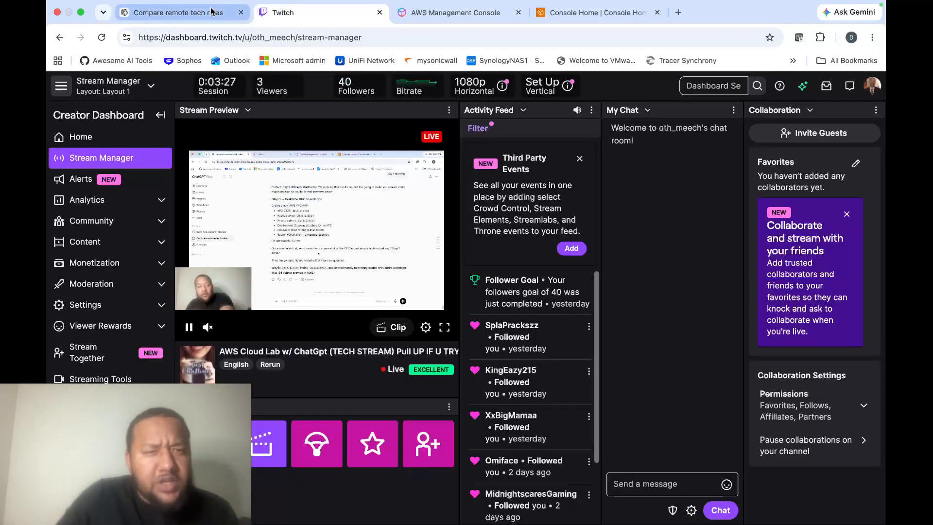
click(212, 11)
click(188, 13)
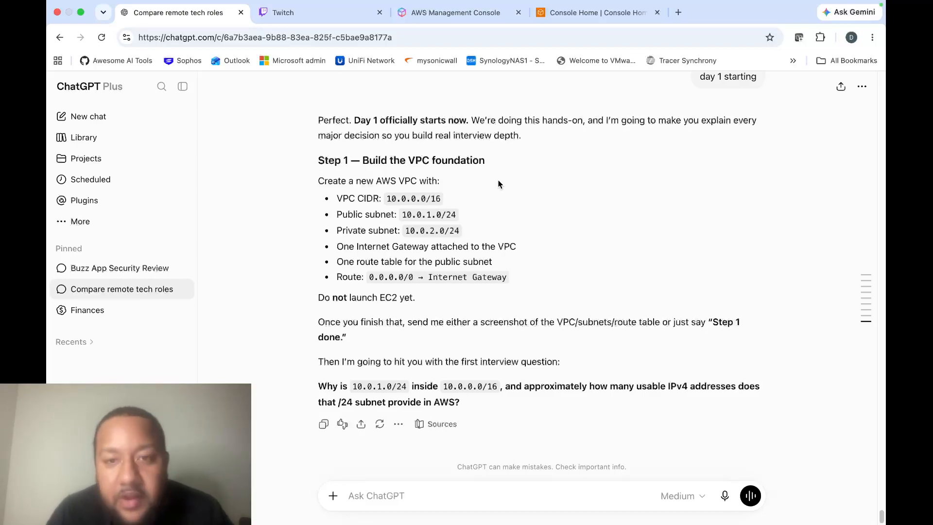
click(325, 14)
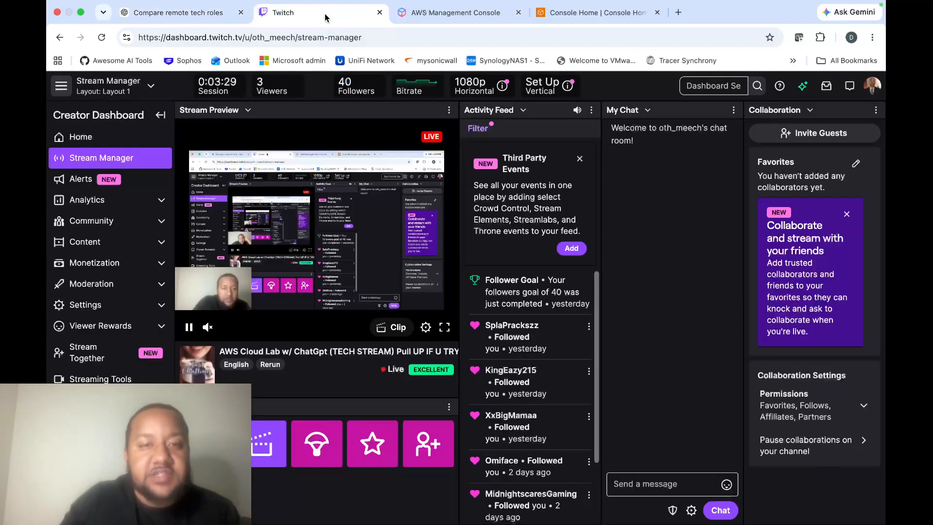
click(146, 7)
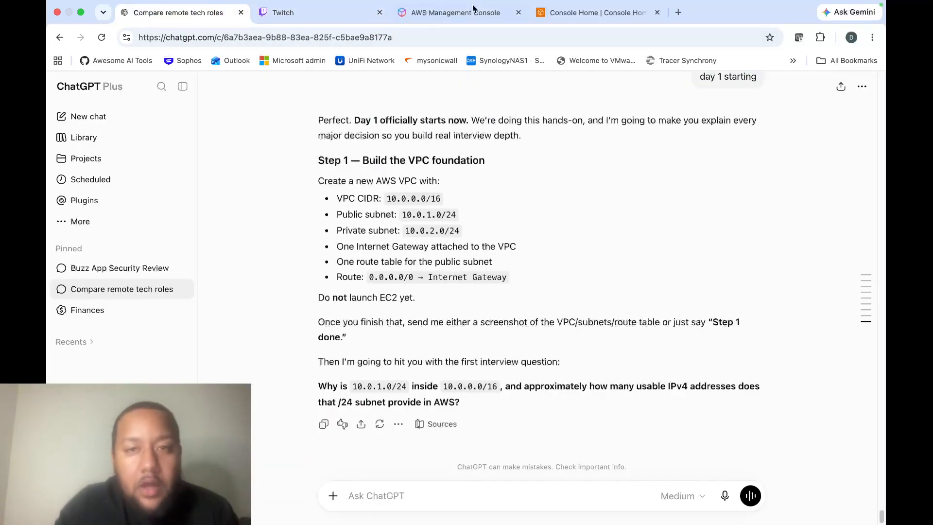
- Open the VPC console via the 'vpc' service search, then start a 'virtual private cloud aws meaning' search in a new tab
click(598, 14)
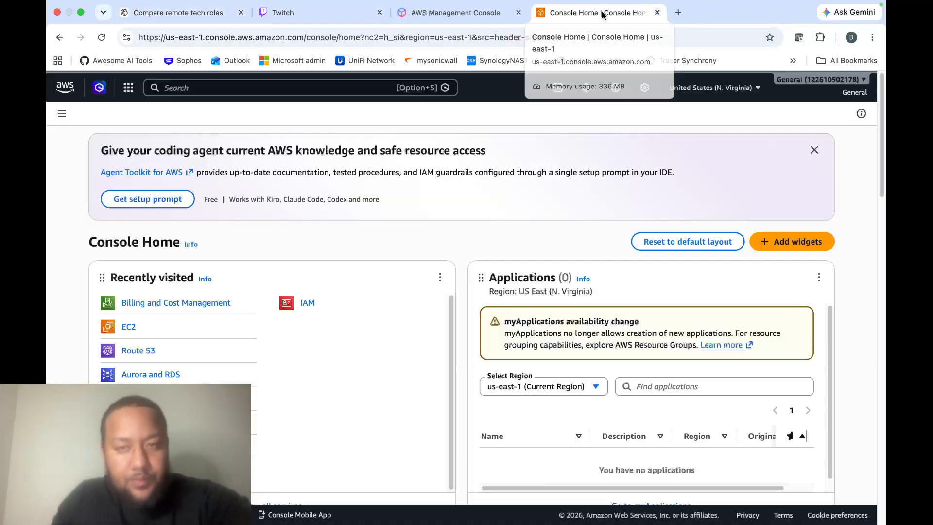
click(293, 93)
text(vpc)
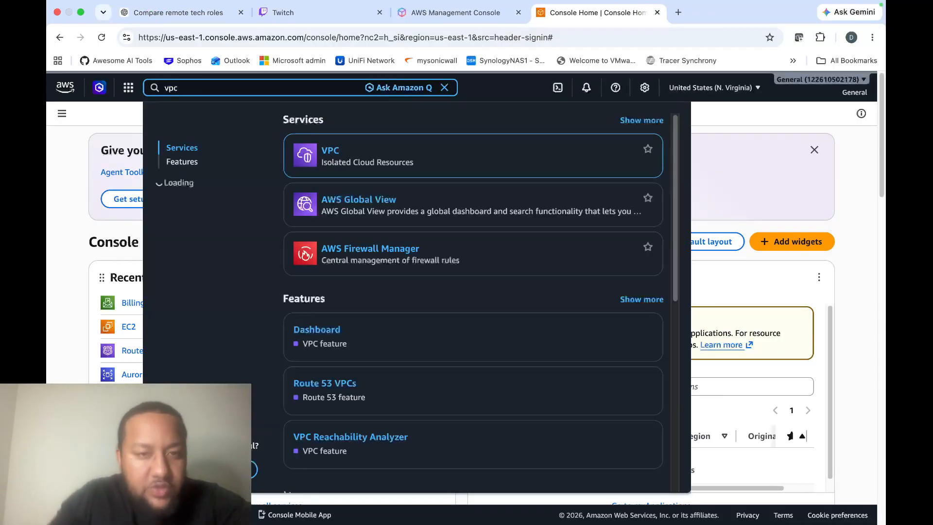
click(340, 151)
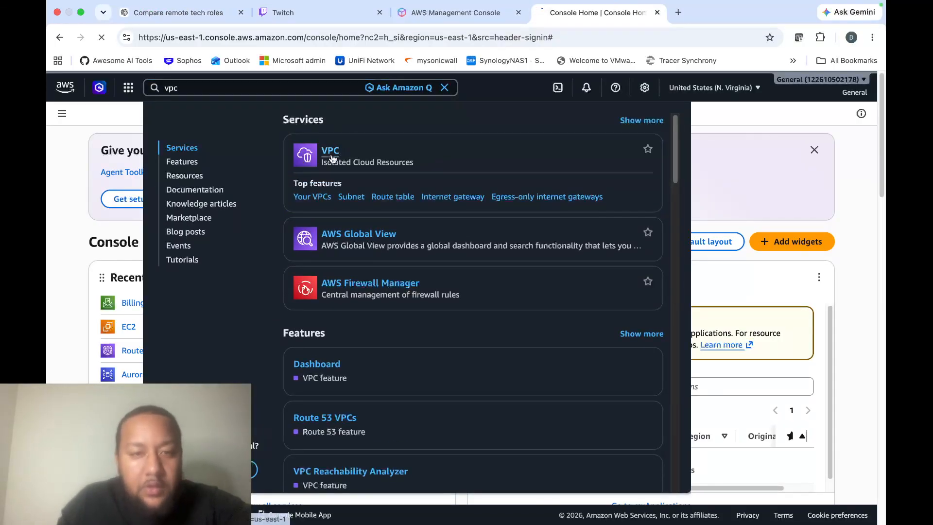
click(677, 12)
text(virtual priv)
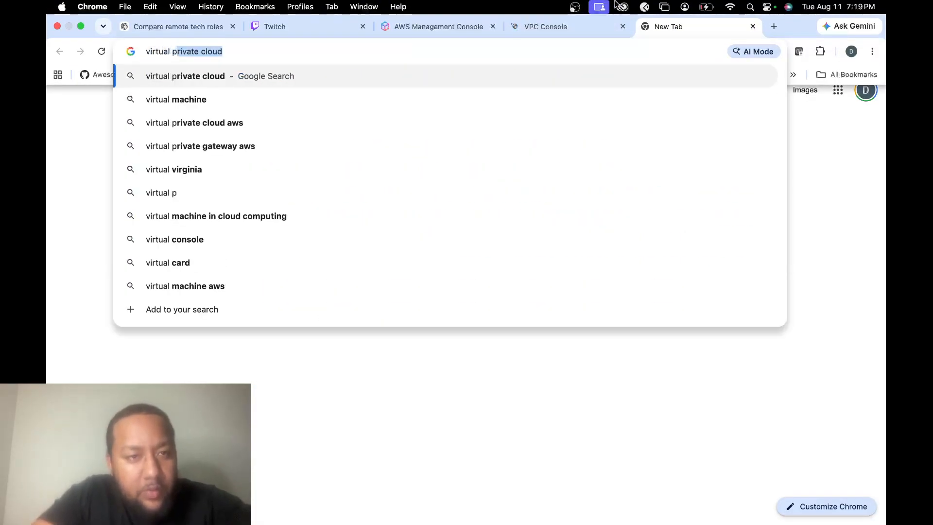
text(ate cloud aws )
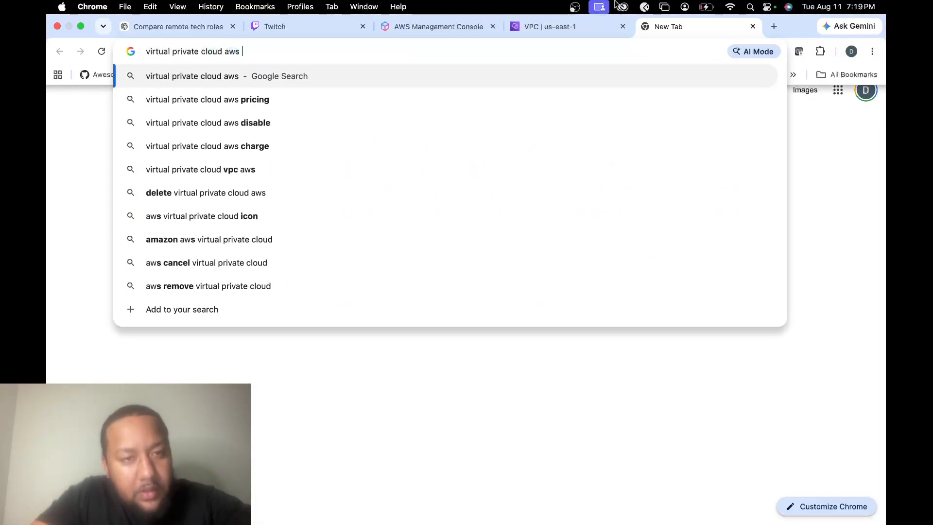
text(meaning)
- Run the Google search for 'virtual private cloud aws meaning', then go back to the VPC | us-east-1 dashboard
key(Return)
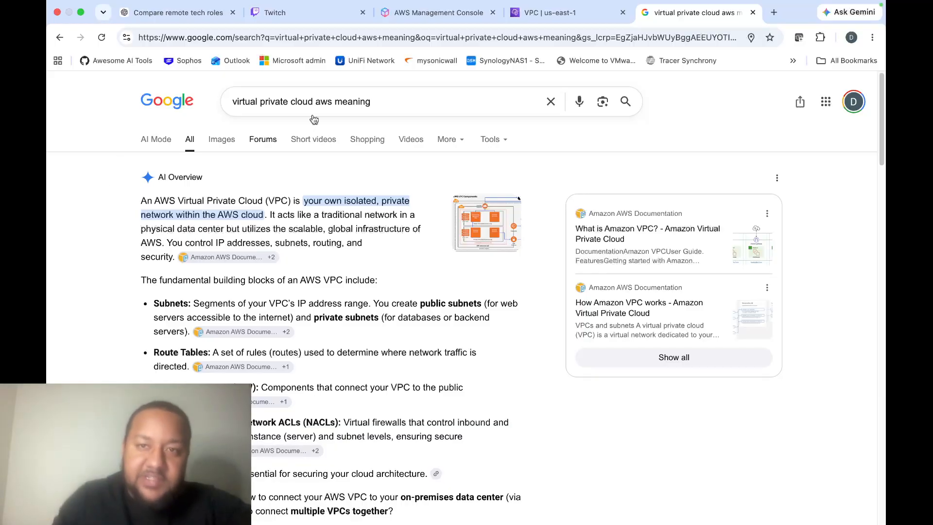
mouse_move(532, 11)
click(546, 26)
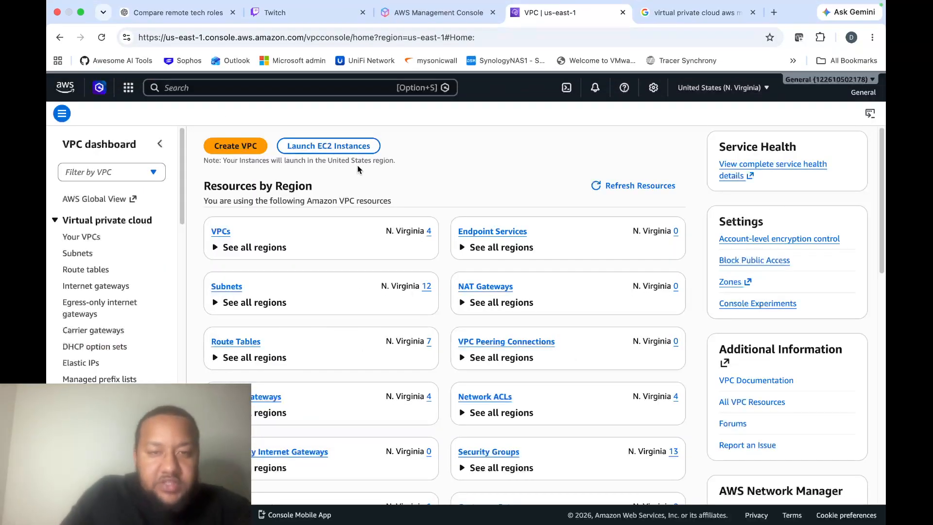
- Open Create VPC with 'VPC and more', previewing project-vpc at 10.0.0.0/16, and compare it with ChatGPT's Step 1
click(246, 146)
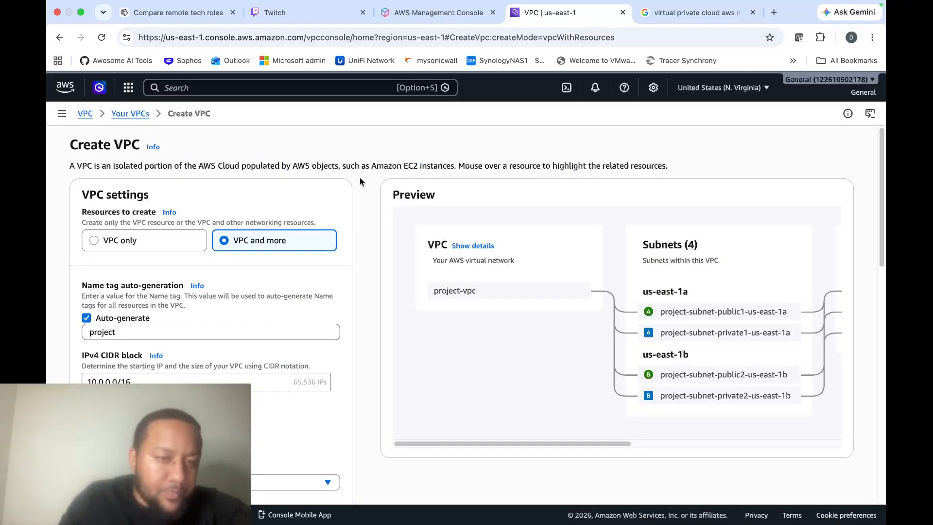
scroll(360, 177, down, 1)
scroll(359, 182, down, 3)
scroll(359, 178, up, 3)
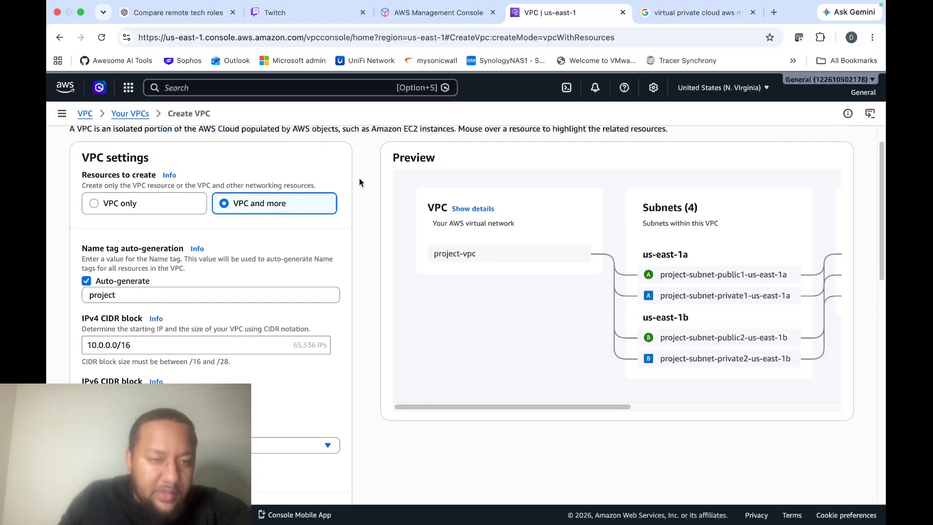
click(199, 13)
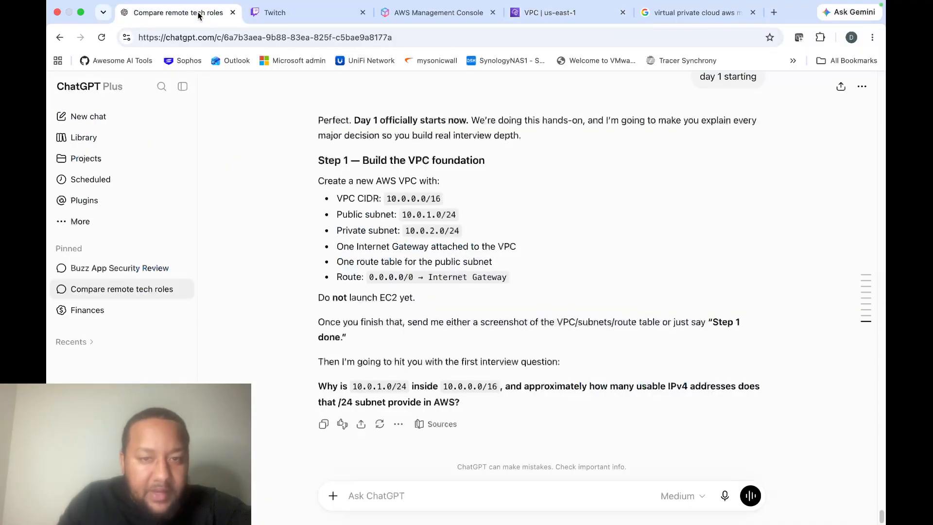
click(554, 14)
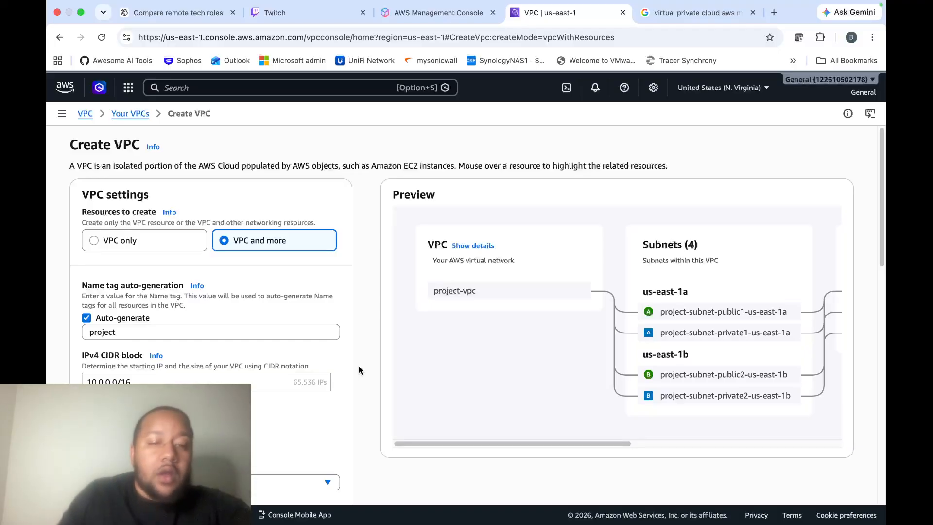
scroll(377, 297, down, 1)
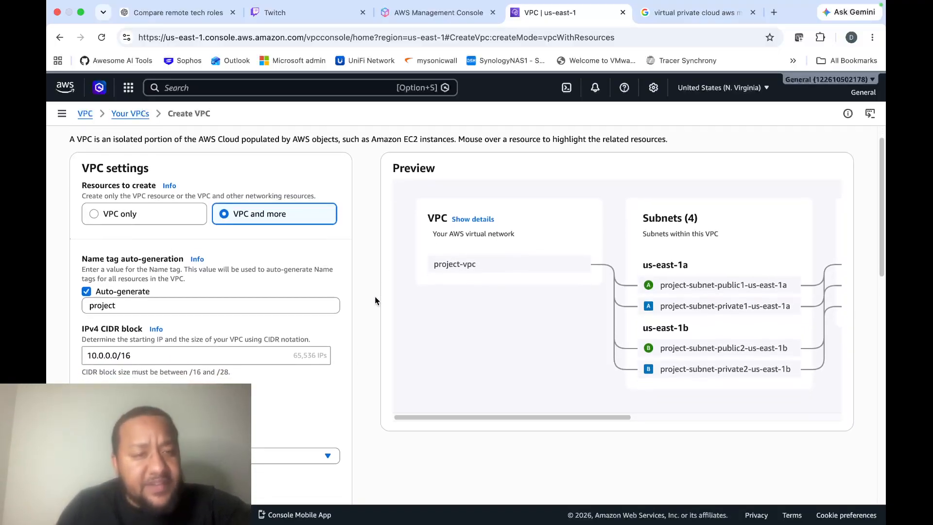
- Check the public subnet addresses in ChatGPT against the four-subnet preview across us-east-1a and us-east-1b
click(180, 17)
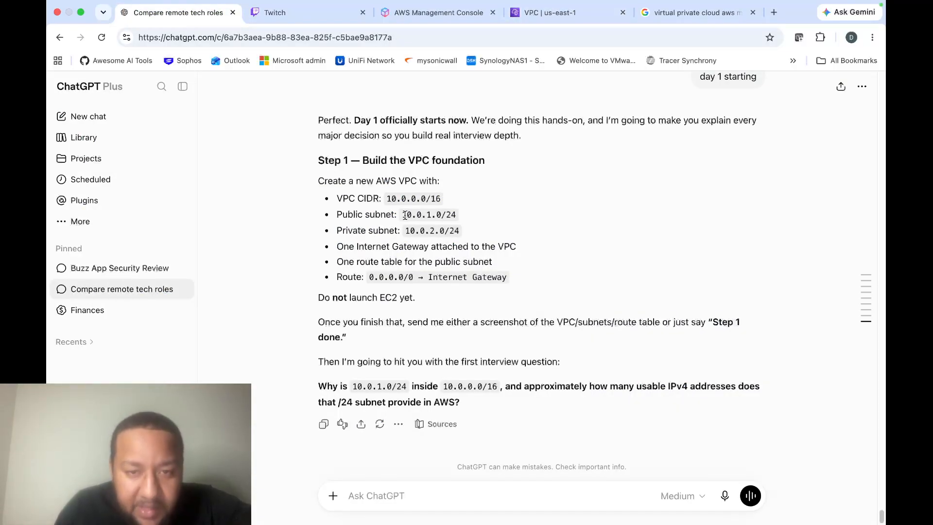
drag(403, 215, 440, 215)
click(436, 214)
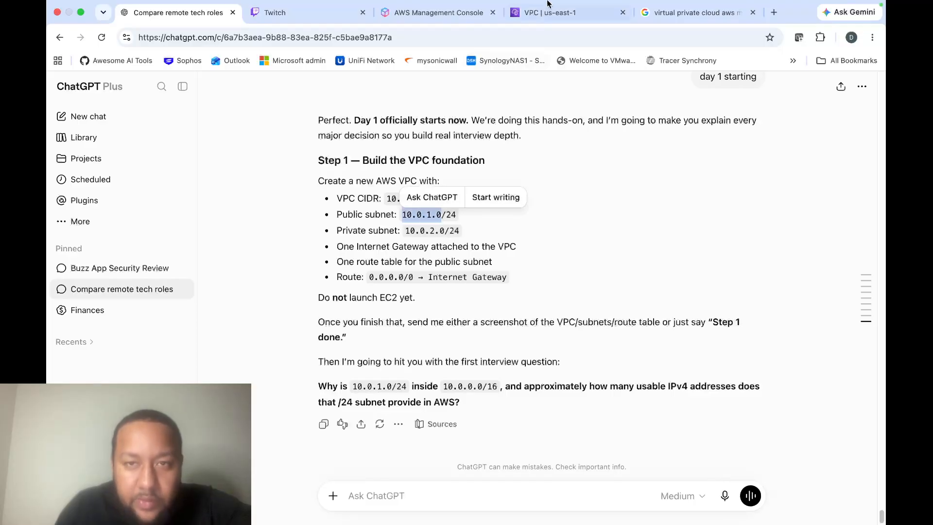
click(549, 12)
scroll(340, 248, down, 10)
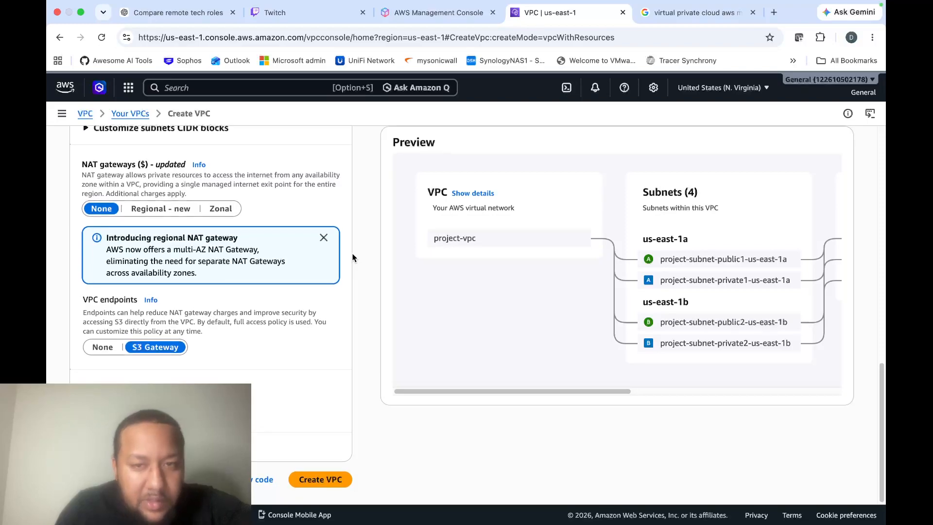
scroll(354, 255, up, 10)
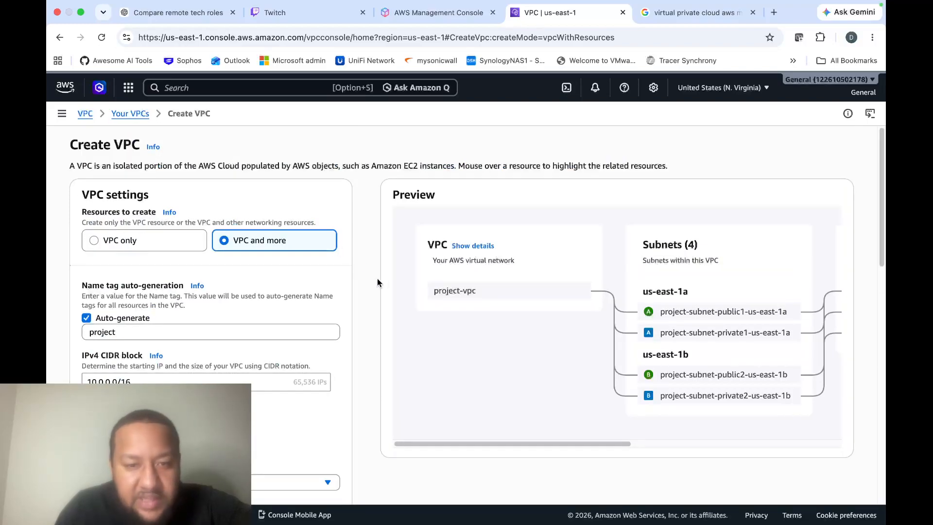
scroll(371, 281, down, 10)
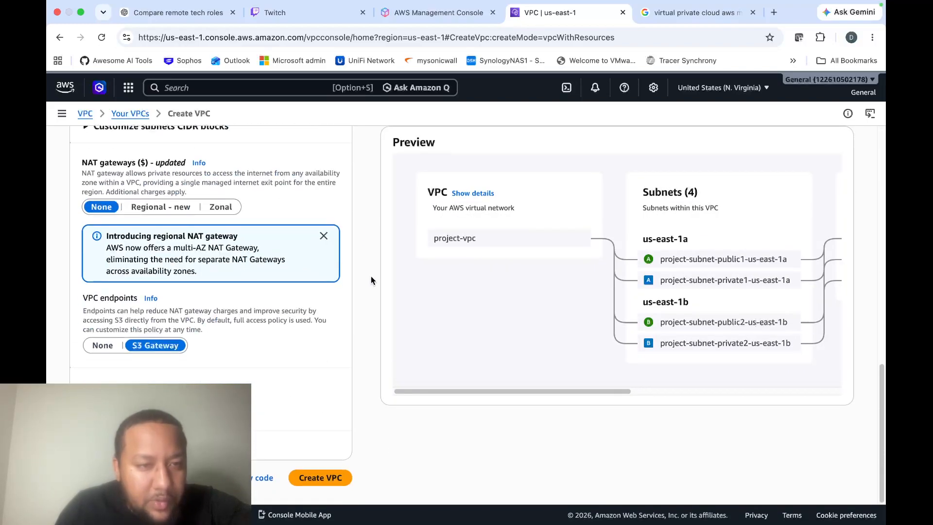
scroll(371, 280, up, 5)
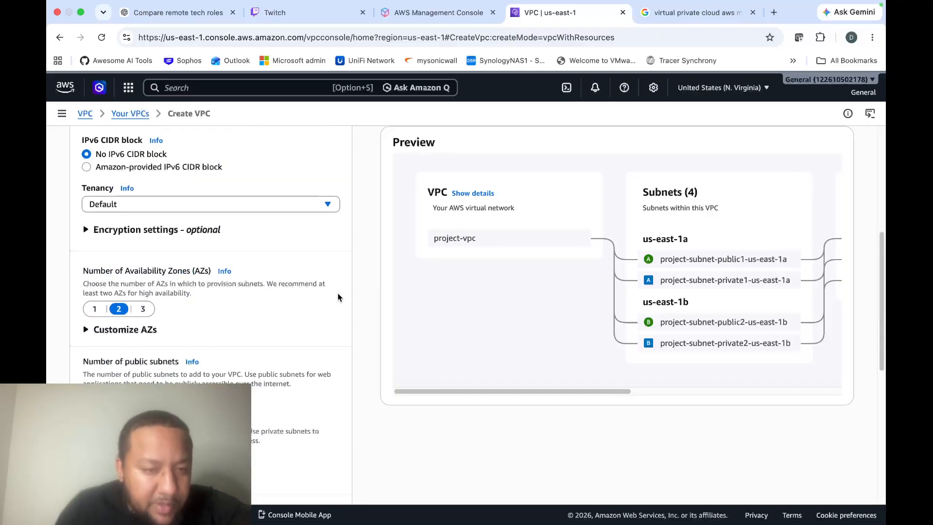
- Expand 'Customize subnets CIDR blocks' and check the target subnet values in ChatGPT
scroll(338, 298, down, 1)
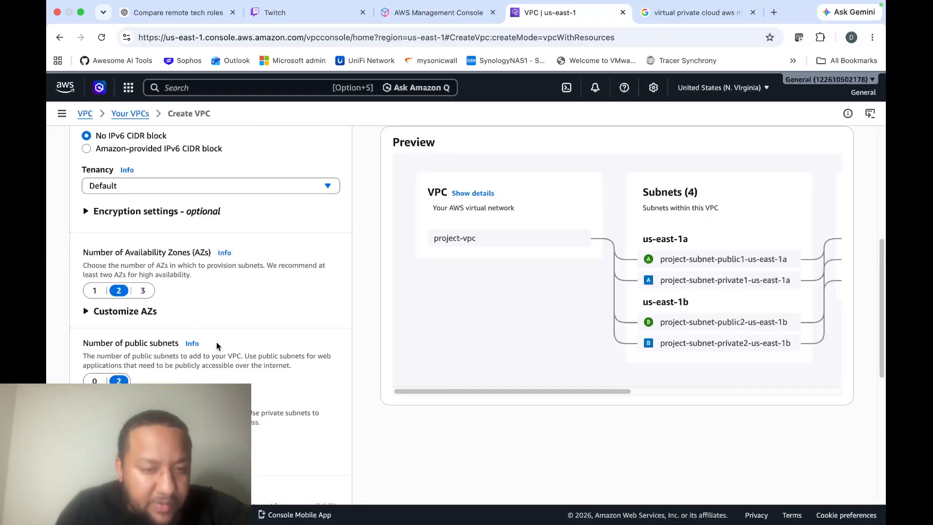
scroll(216, 342, down, 5)
click(103, 349)
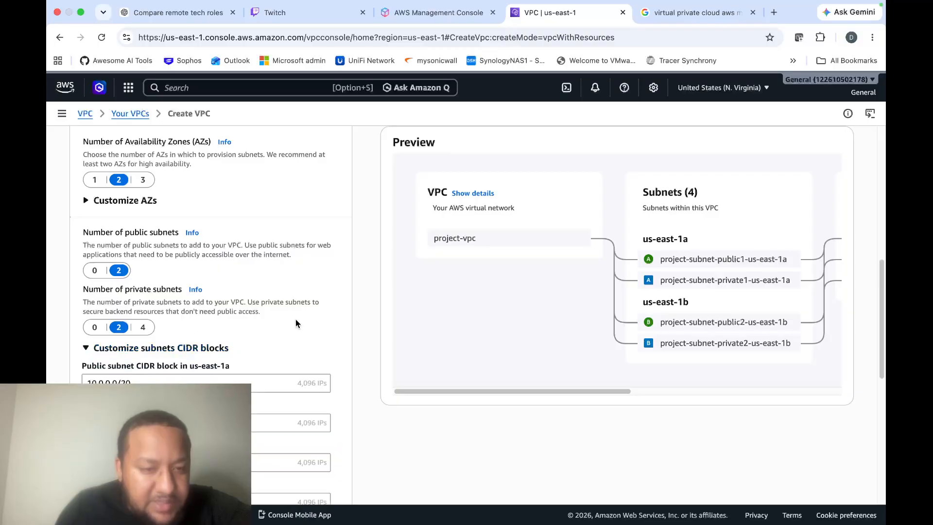
scroll(296, 321, down, 12)
scroll(318, 317, up, 5)
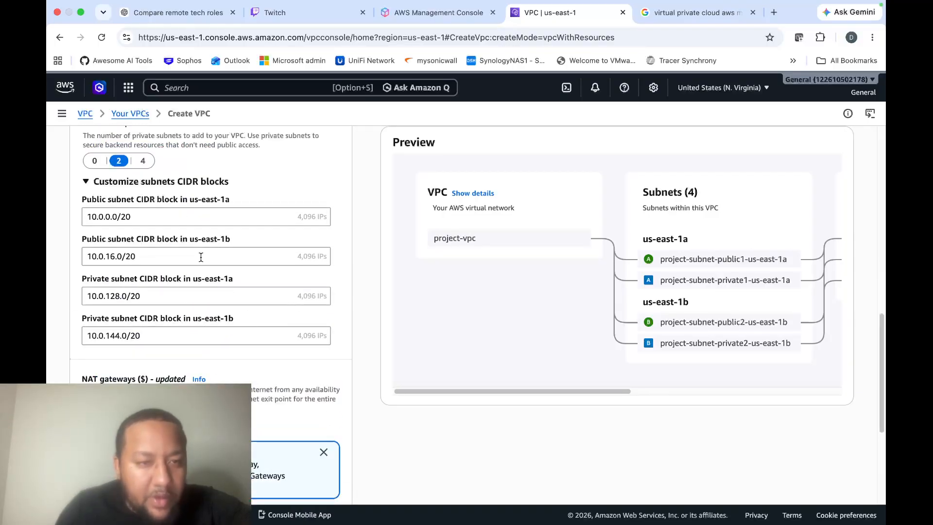
click(219, 14)
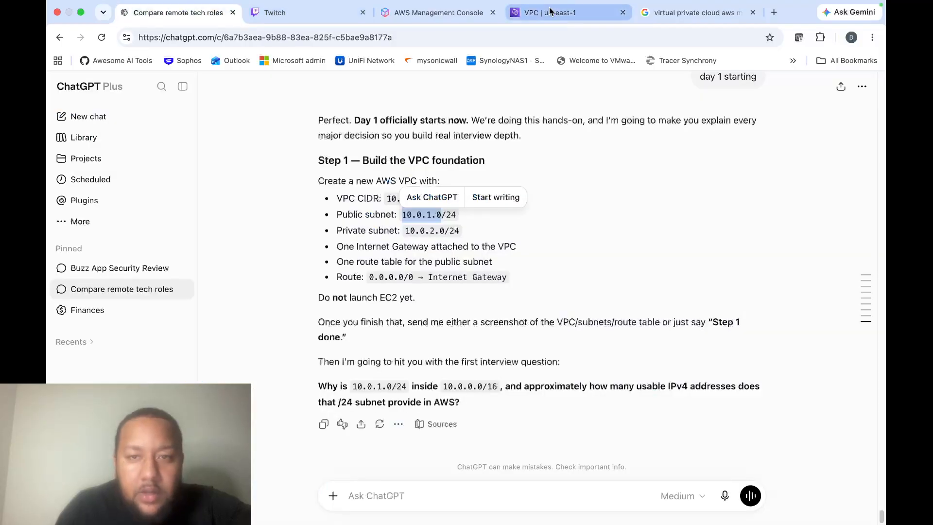
click(578, 219)
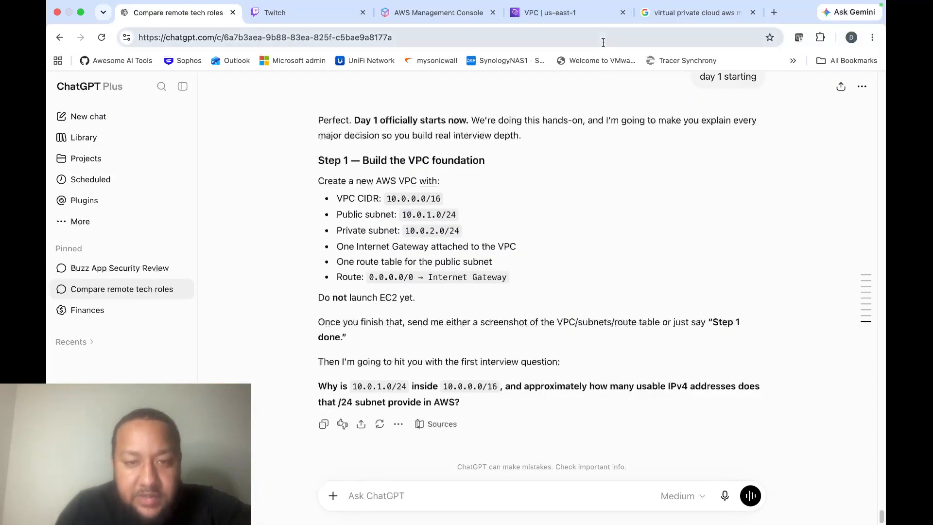
click(564, 15)
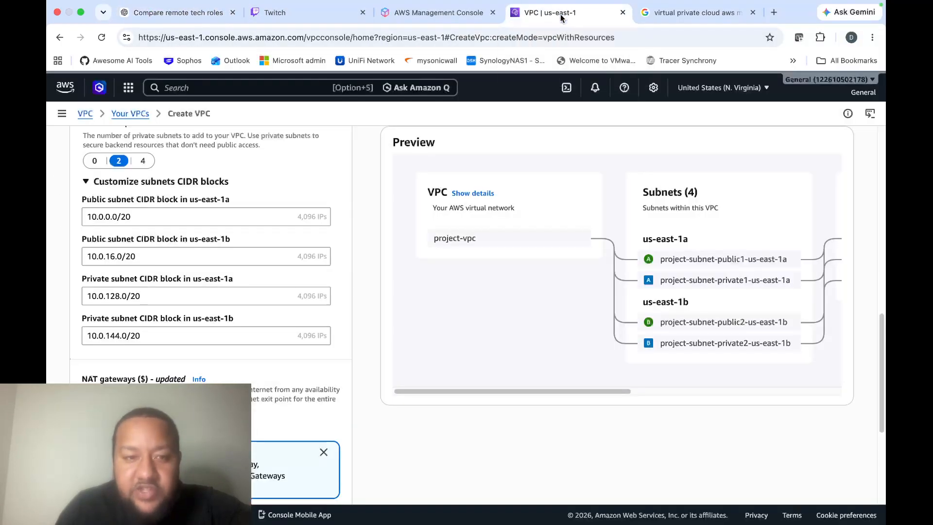
- Edit the us-east-1b public subnet CIDR to 10.0.1.0/24, confirming it gives 256 IPs
click(120, 256)
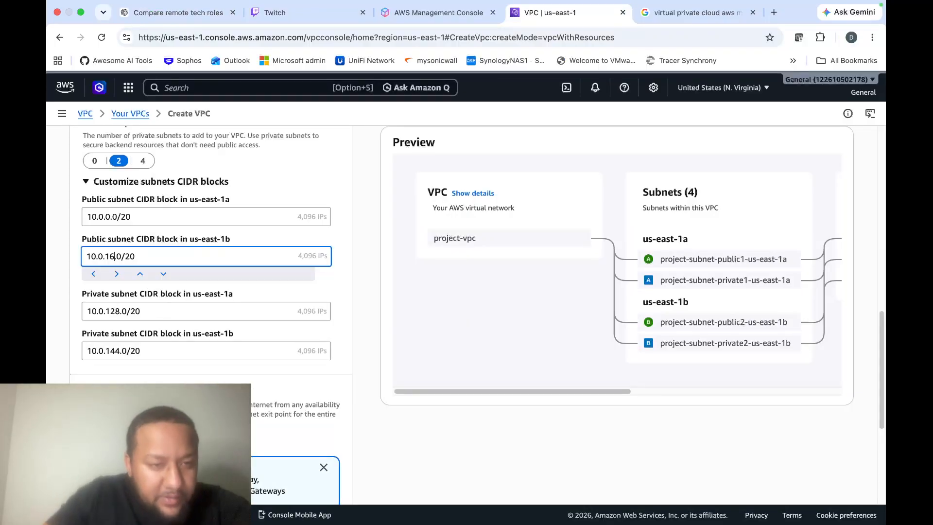
key(BackSpace)
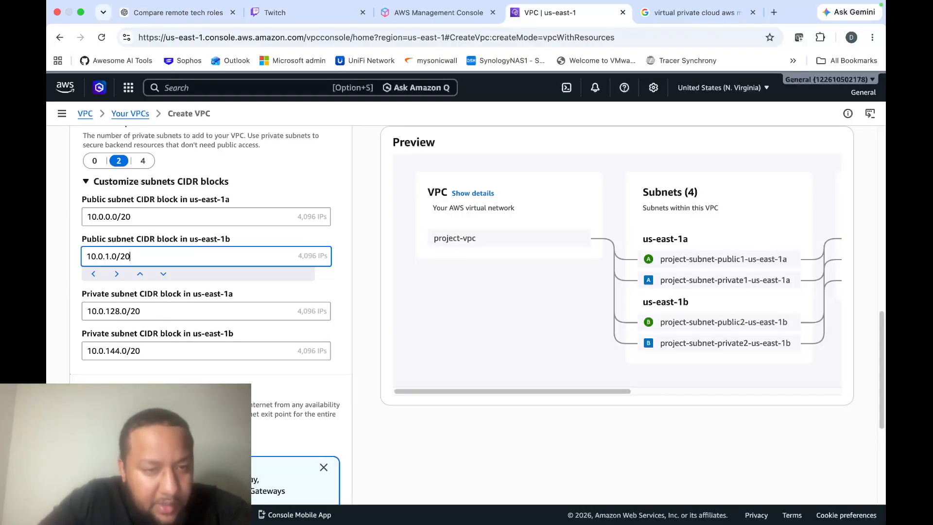
key(BackSpace)
text(4)
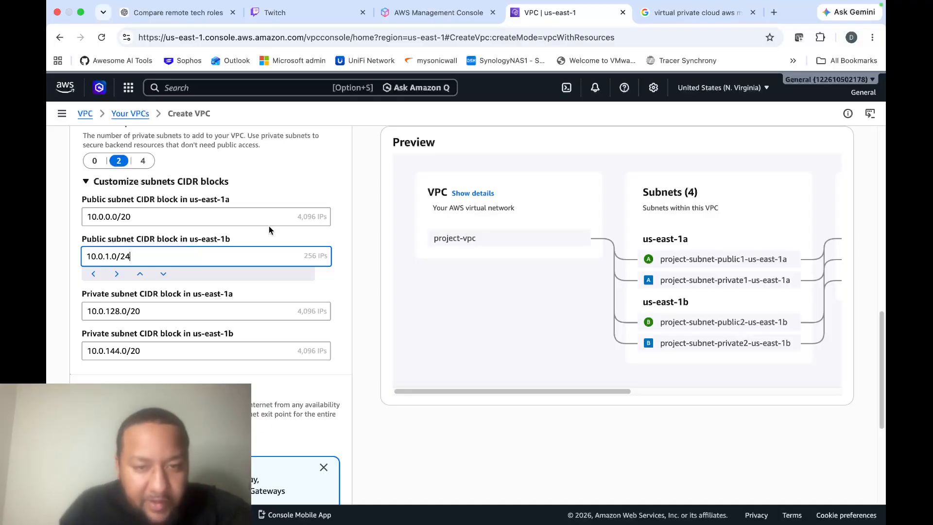
click(357, 277)
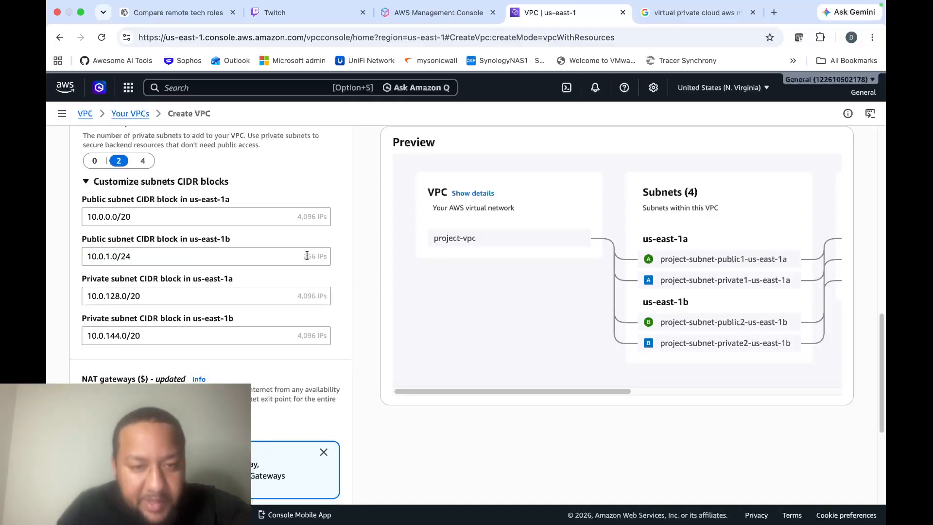
drag(304, 256, 335, 262)
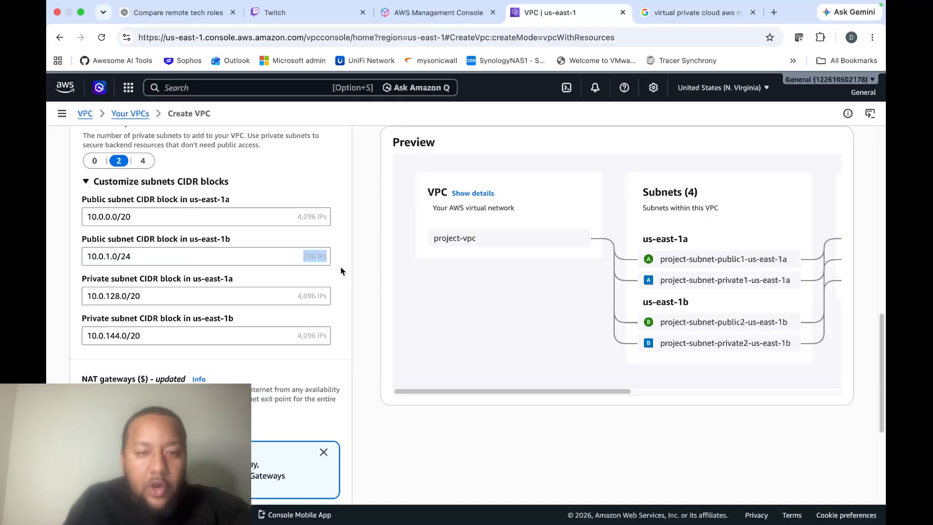
click(339, 266)
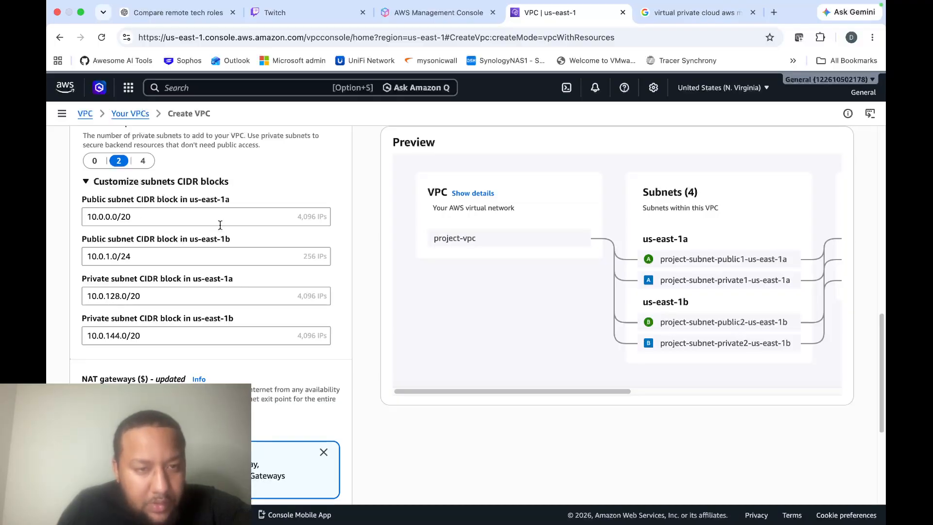
- Re-check the 10.0.1.0/24 value against the subnet list in ChatGPT
click(154, 251)
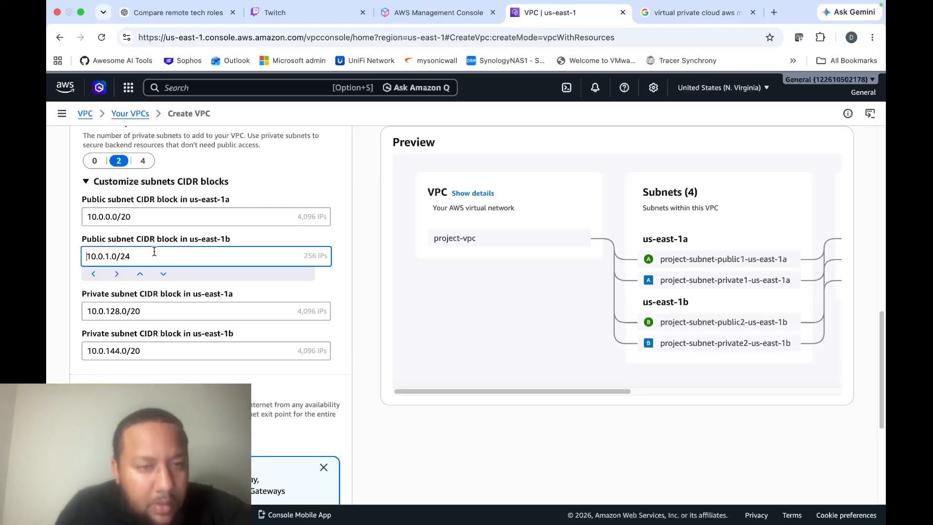
click(175, 15)
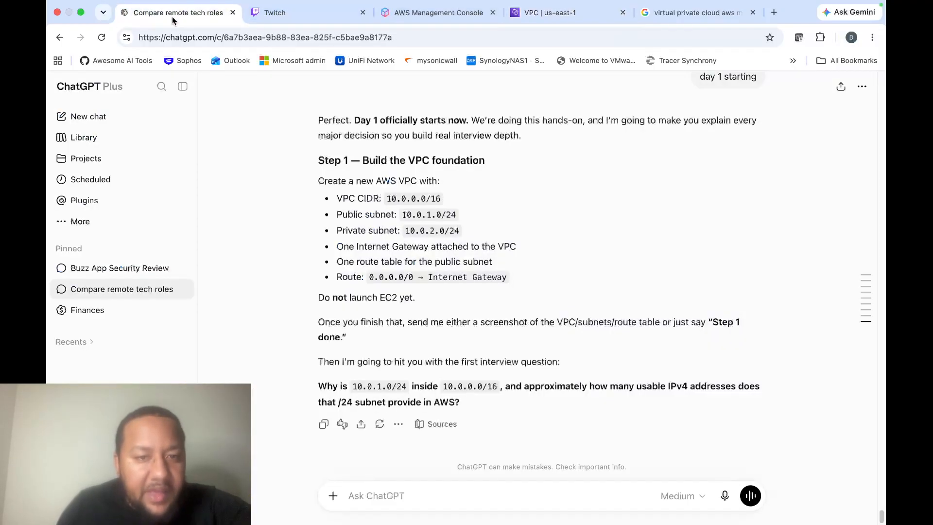
click(549, 13)
click(363, 258)
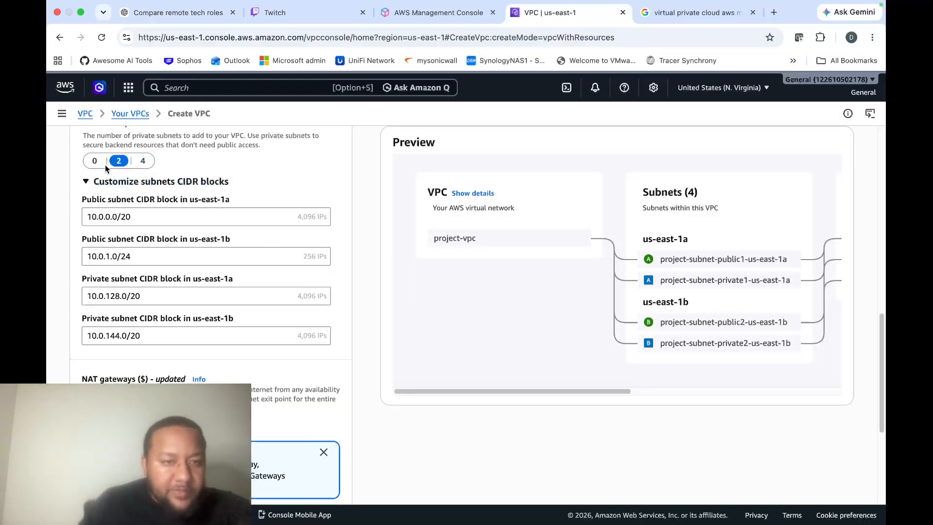
- Change the us-east-1a public subnet CIDR block to 10.0.1.0/24
click(133, 216)
key(BackSpace)
key(BackSpace)
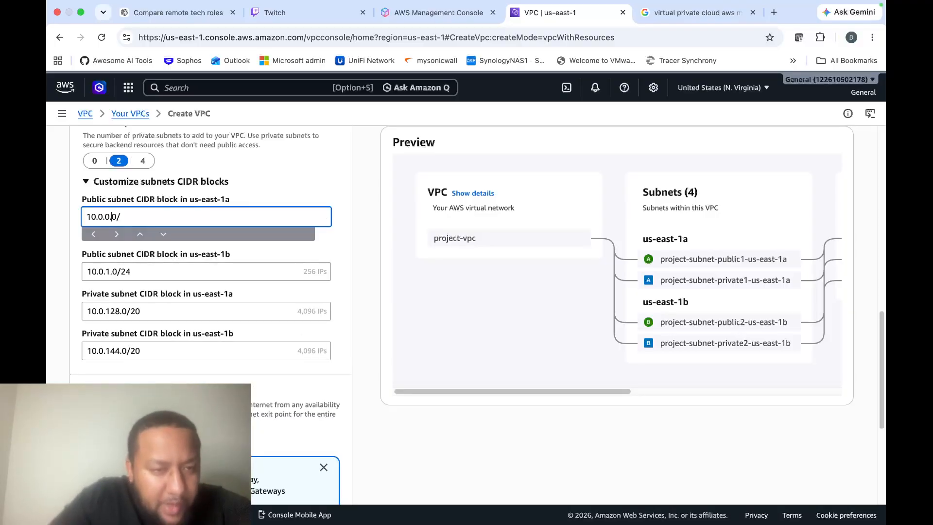
key(BackSpace)
text(1.0/)
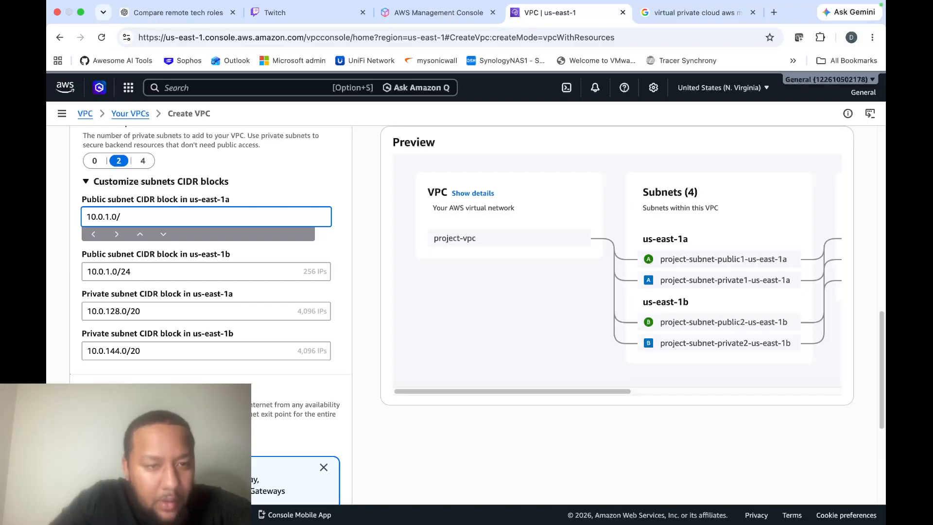
text(24)
click(374, 314)
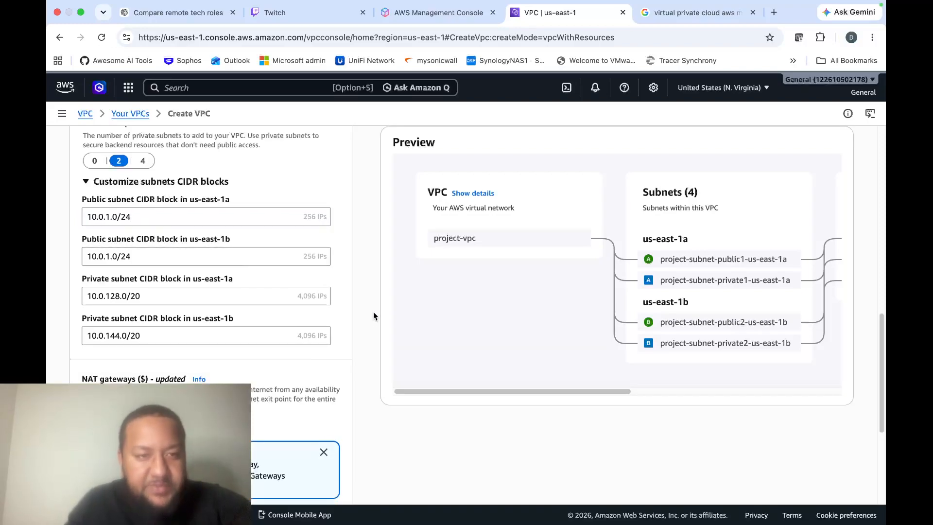
- Take a full-screen screenshot of the updated Create VPC form
scroll(374, 313, down, 1)
scroll(375, 314, up, 5)
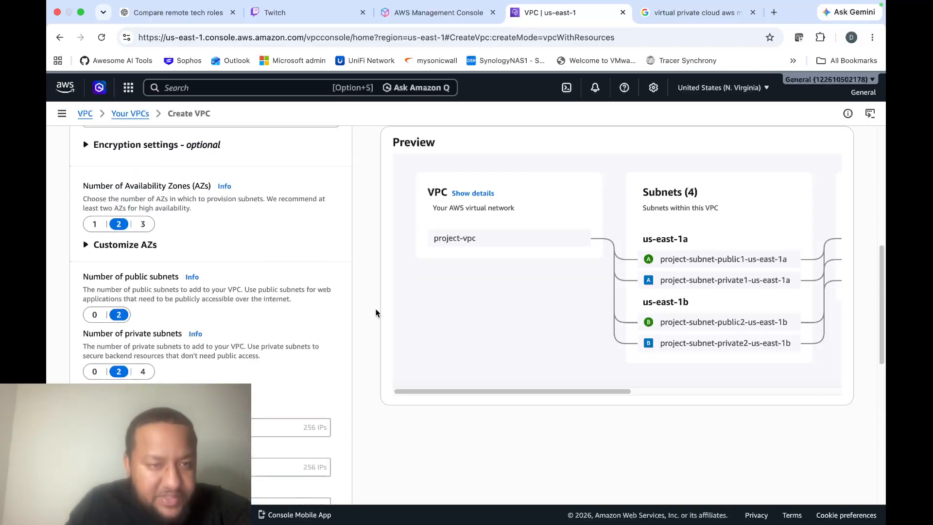
scroll(375, 310, down, 2)
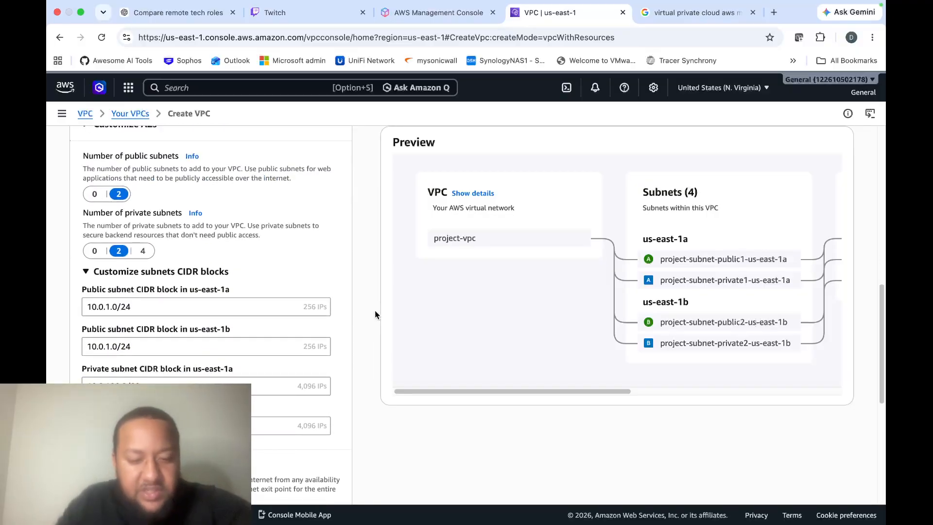
key(super+shift+3)
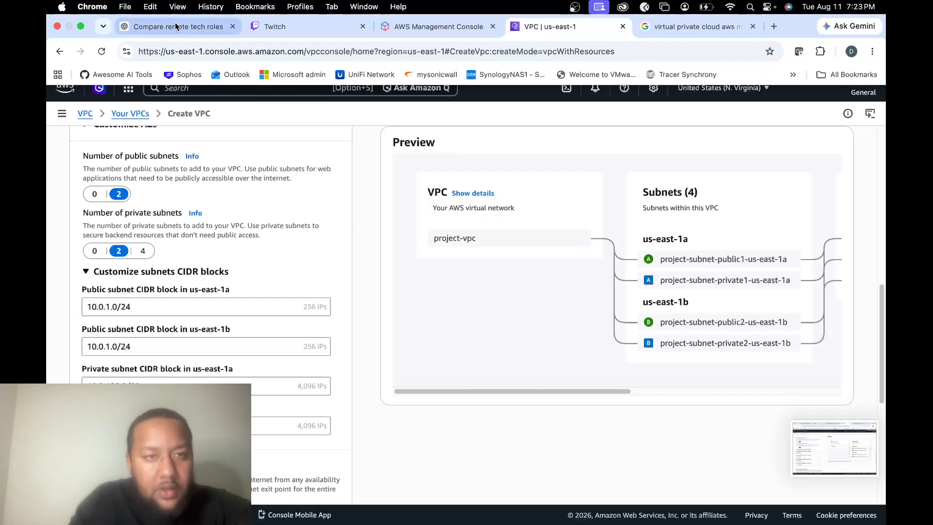
- Attach the VPC form screenshot in ChatGPT and ask why public subnets go in east a and east b
click(175, 12)
drag(833, 447, 483, 481)
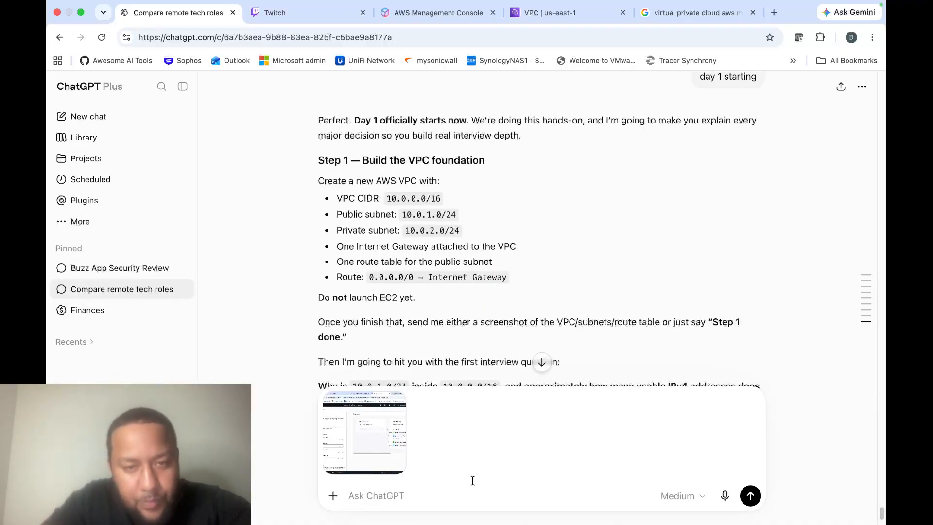
text(so)
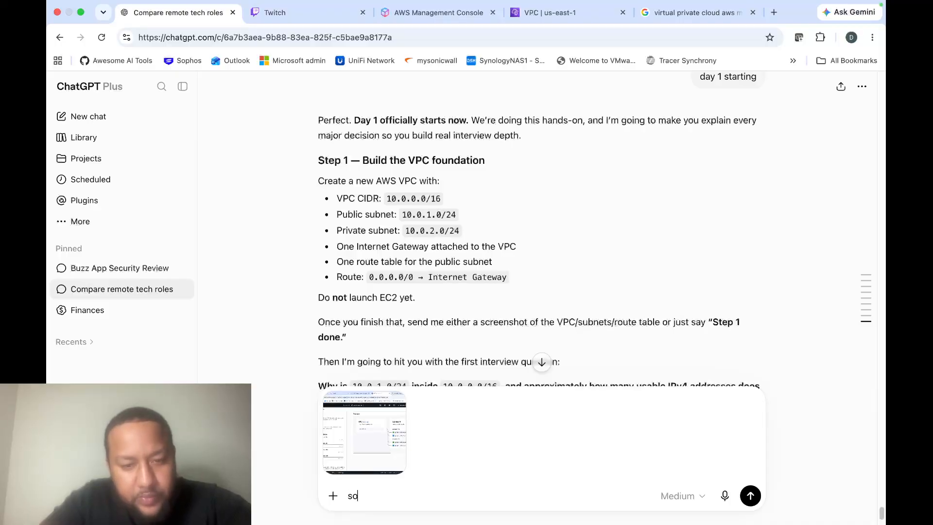
text( for the public s)
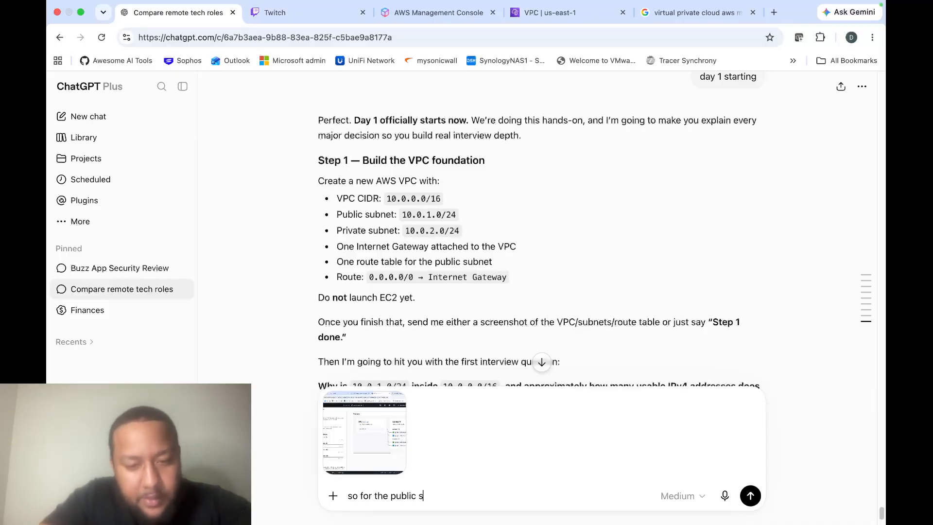
text(ubnet im creatin)
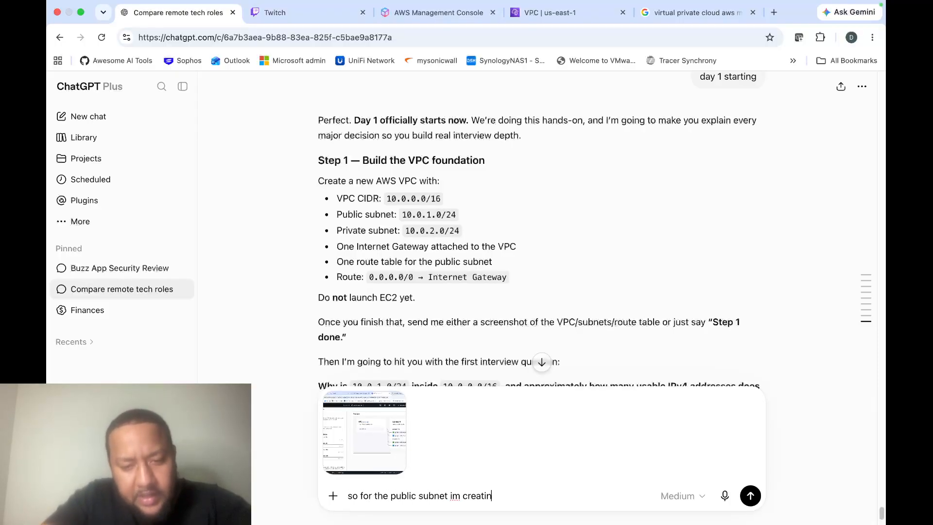
text(g it in east a an)
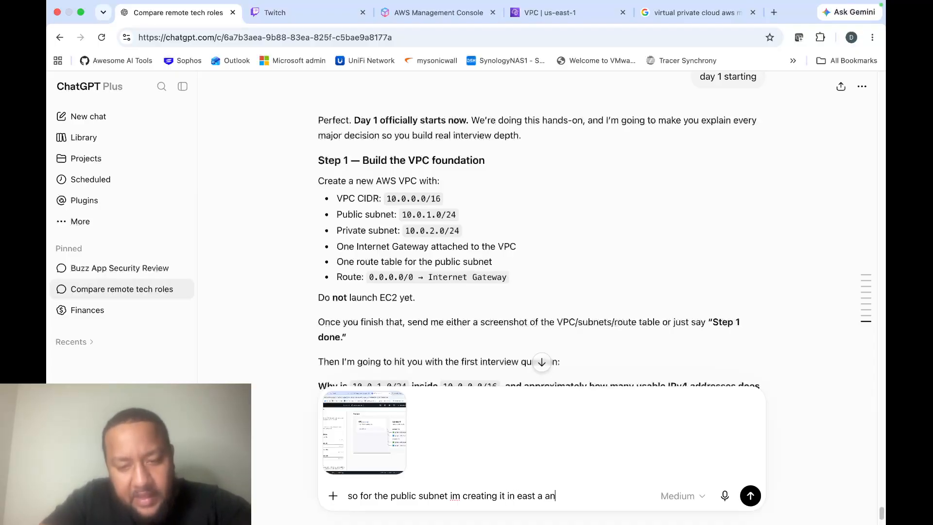
text(d east b)
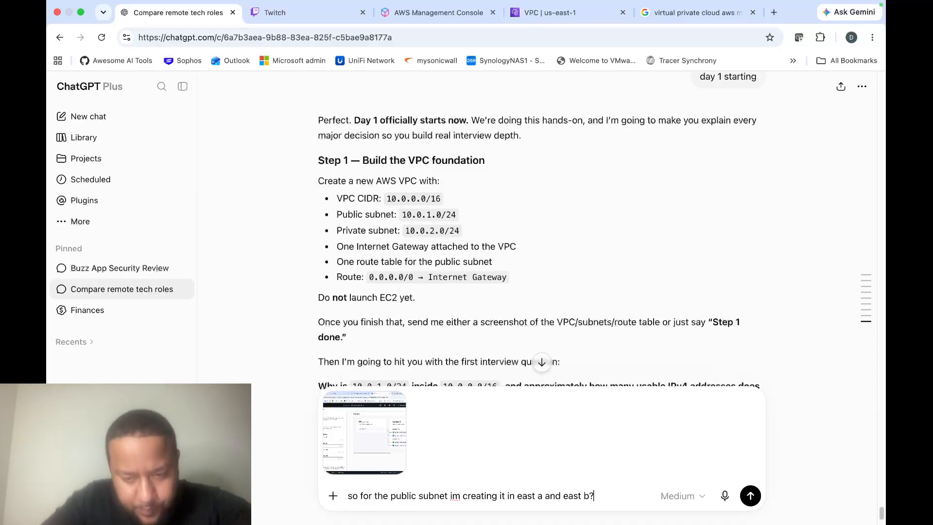
text(? what is the reason if so.)
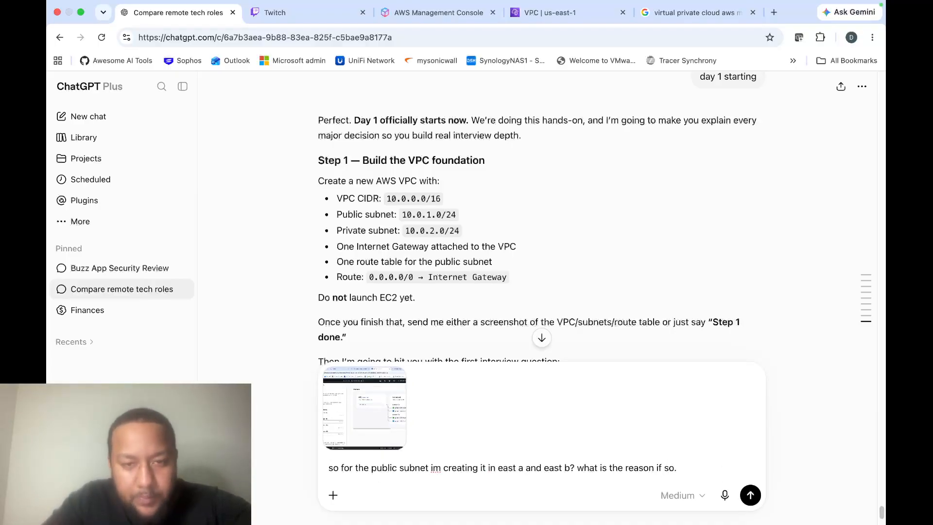
- Set the us-east-1a private subnet CIDR block to 10.0.2.0/24
click(566, 14)
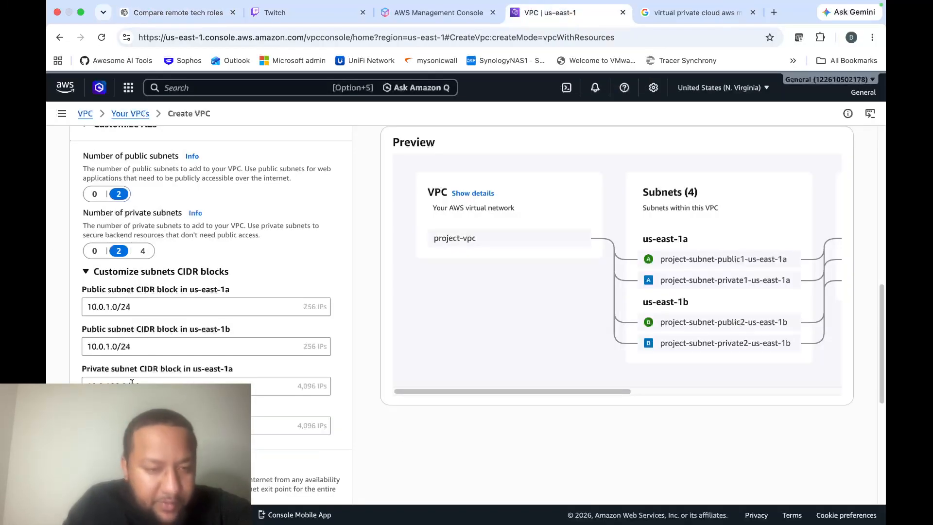
click(109, 385)
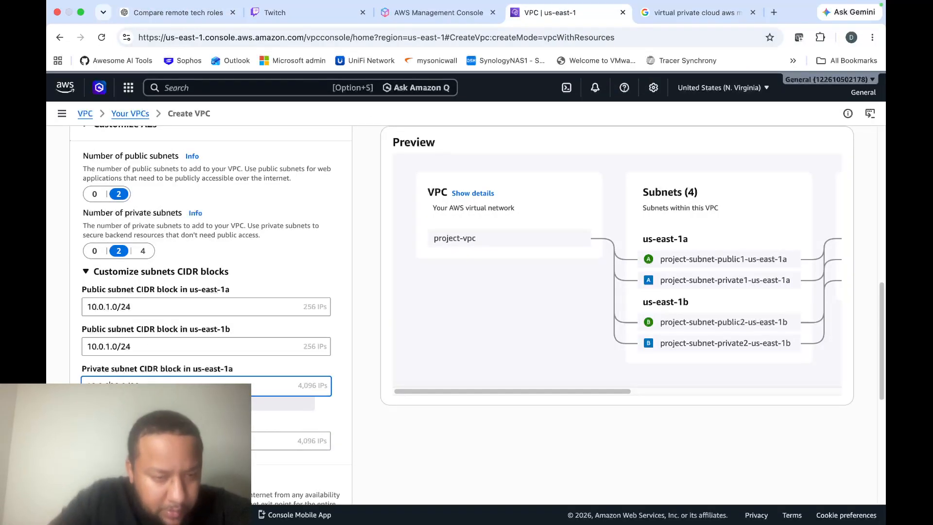
text(.)
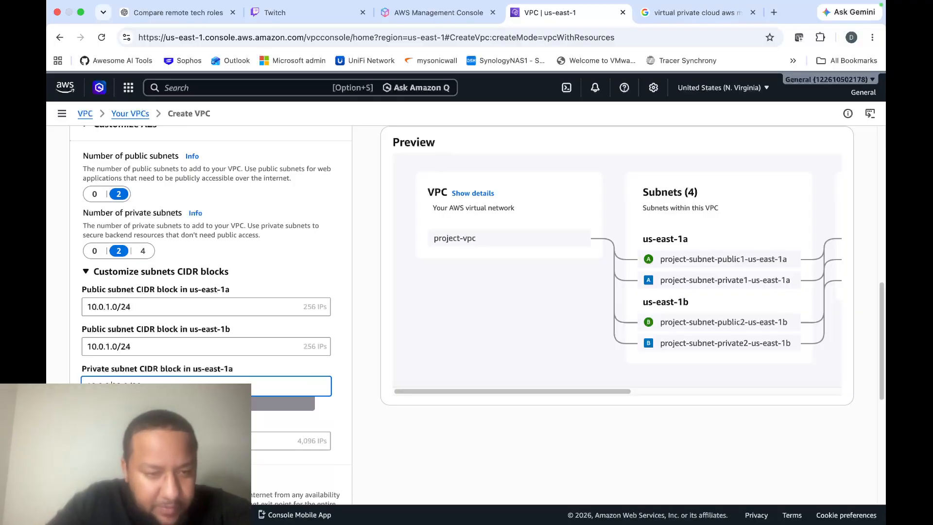
key(BackSpace)
key(BackSpace)
key(BackSpace)
key(BackSpace)
key(BackSpace)
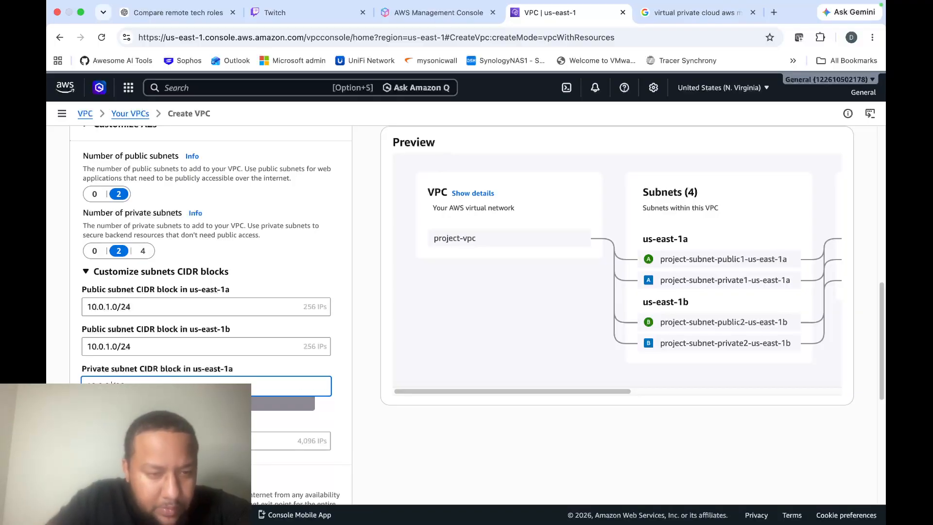
text(2.0)
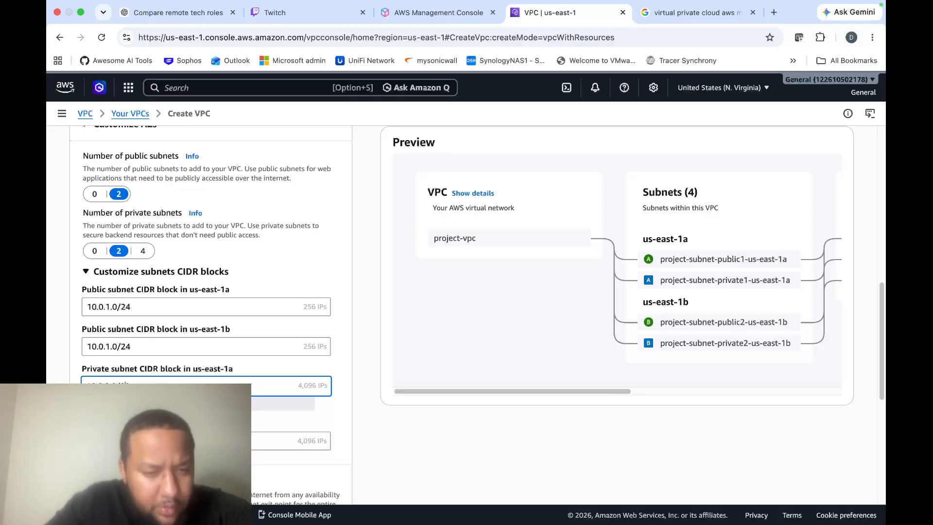
key(BackSpace)
text(4)
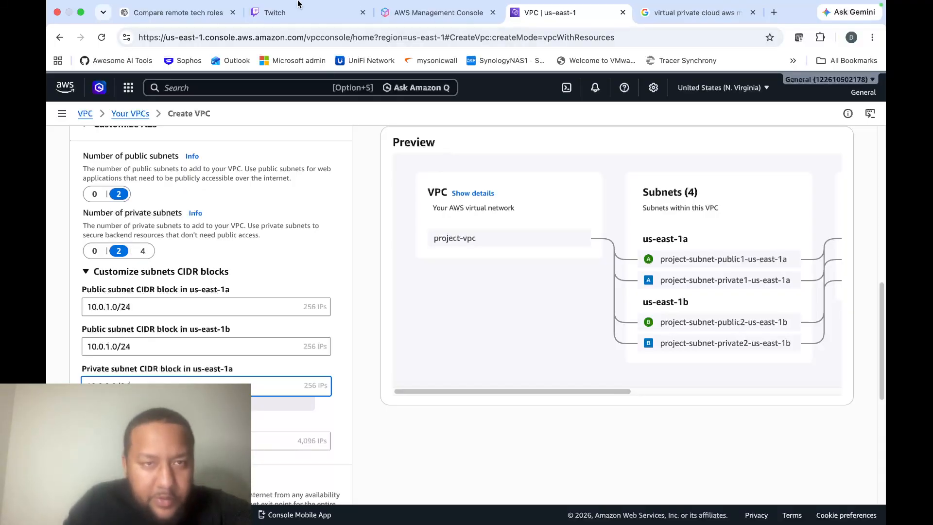
- Change the us-east-1b private subnet prefix length from /20 to /24
click(193, 27)
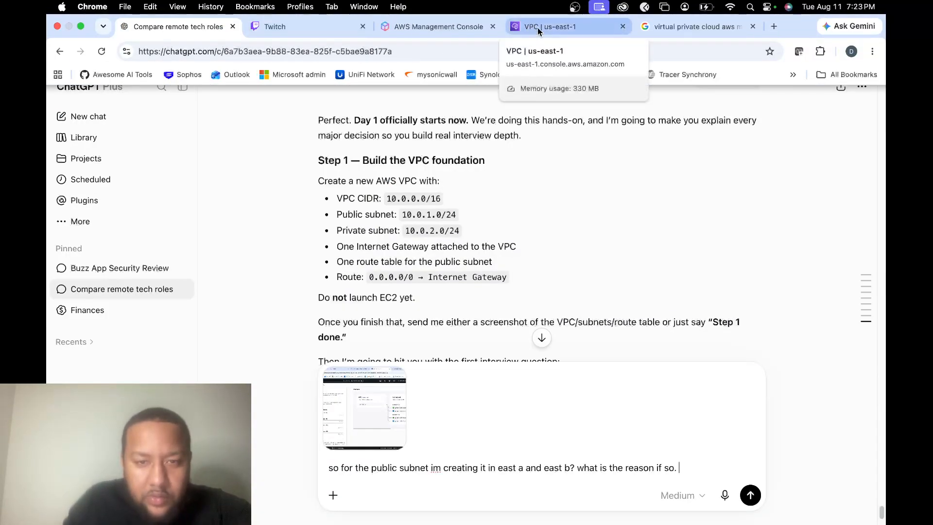
click(537, 28)
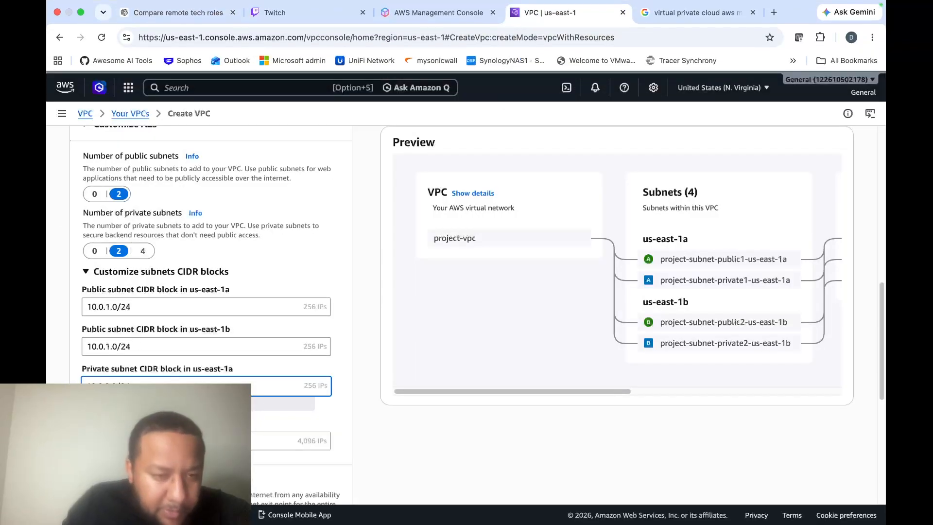
scroll(206, 291, down, 1)
key(Tab)
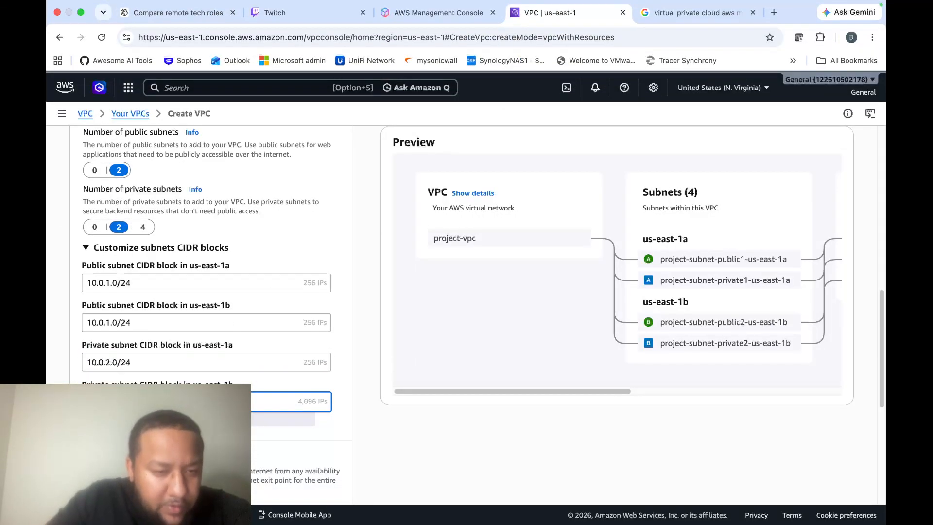
key(BackSpace)
text(4)
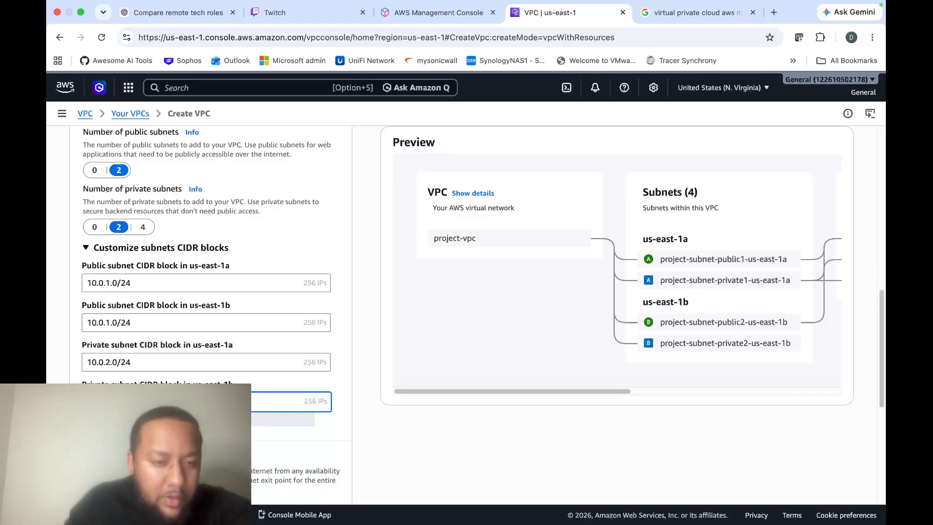
click(380, 301)
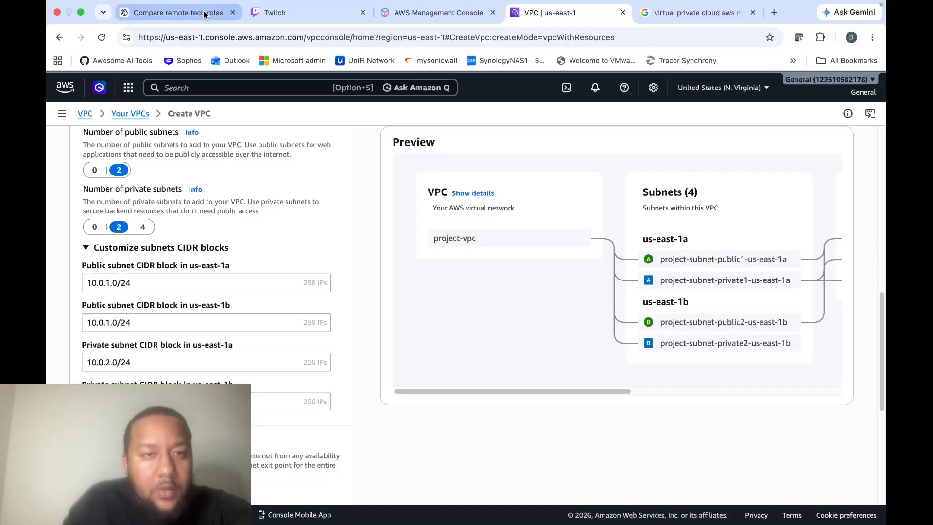
click(185, 12)
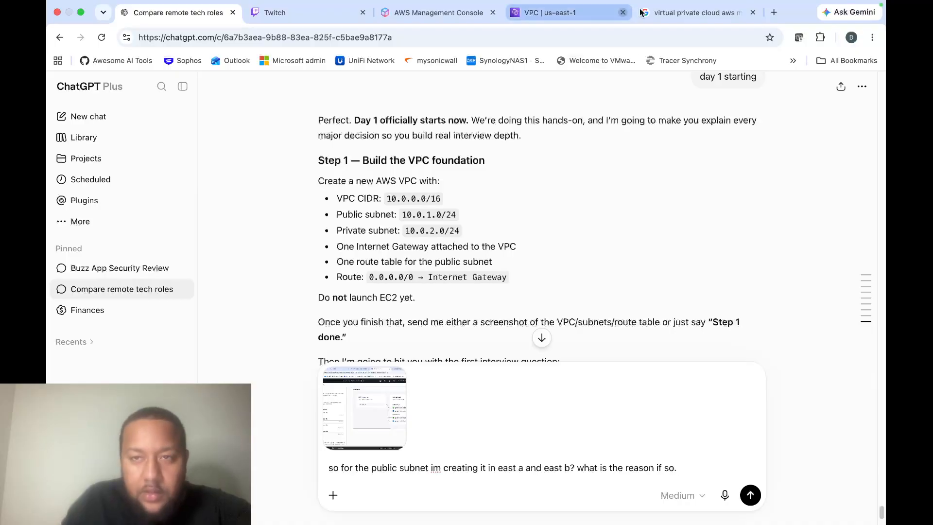
- Capture a fresh screenshot of the updated Create VPC form
click(430, 13)
click(295, 14)
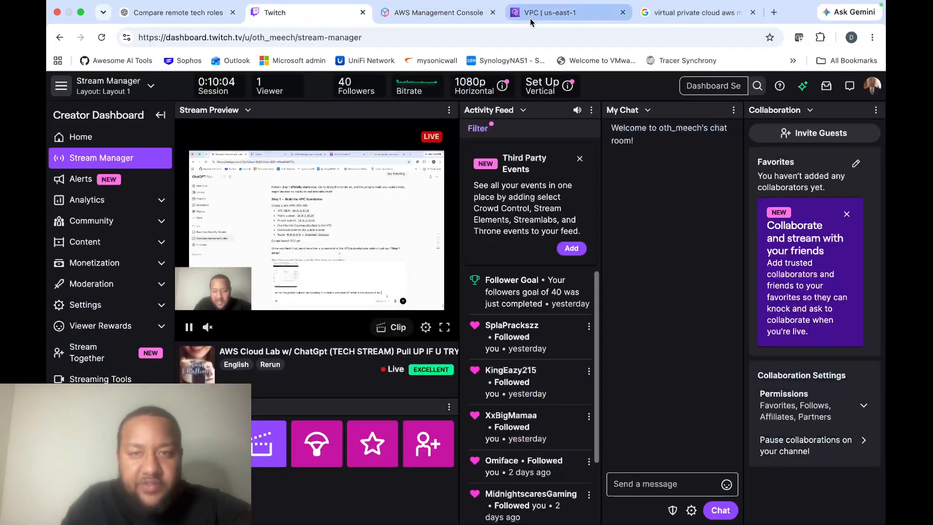
click(551, 13)
key(super+shift+3)
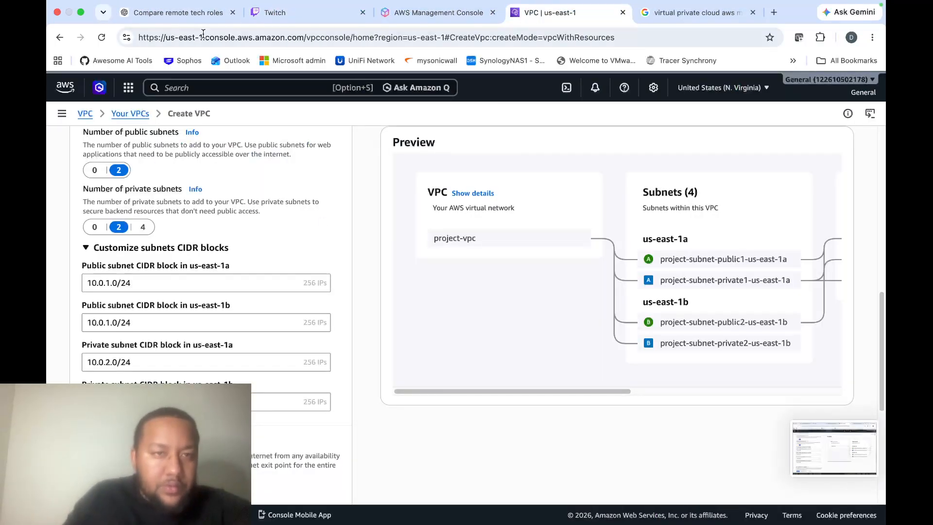
- Replace the old ChatGPT attachment with the new screenshot and send the question
click(178, 12)
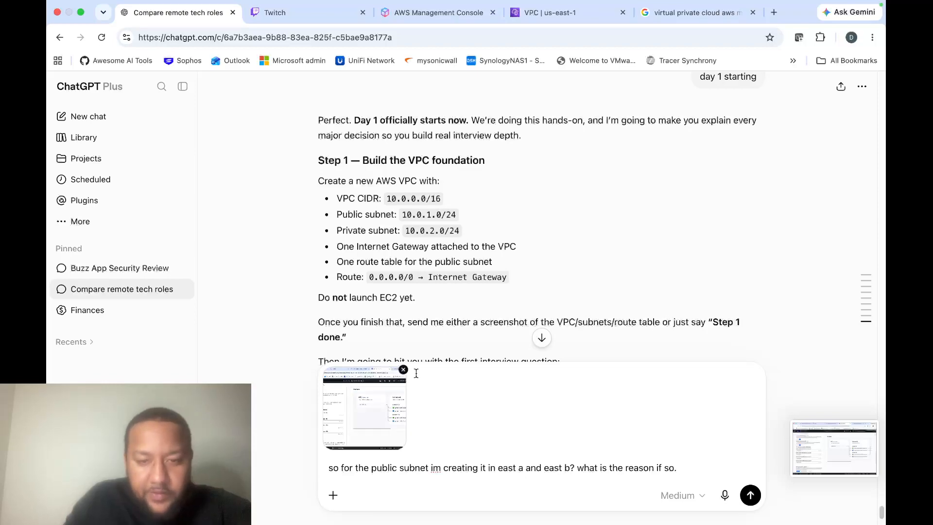
click(403, 370)
drag(841, 459, 633, 478)
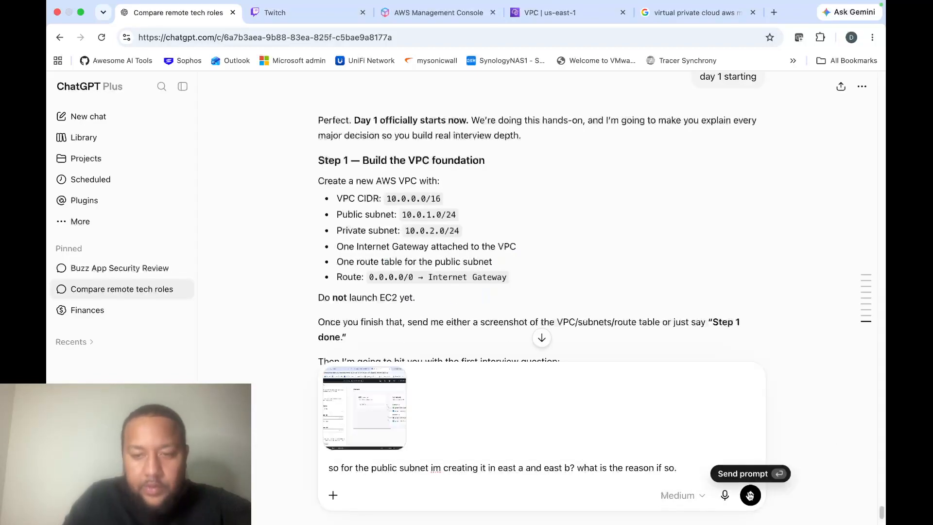
click(750, 495)
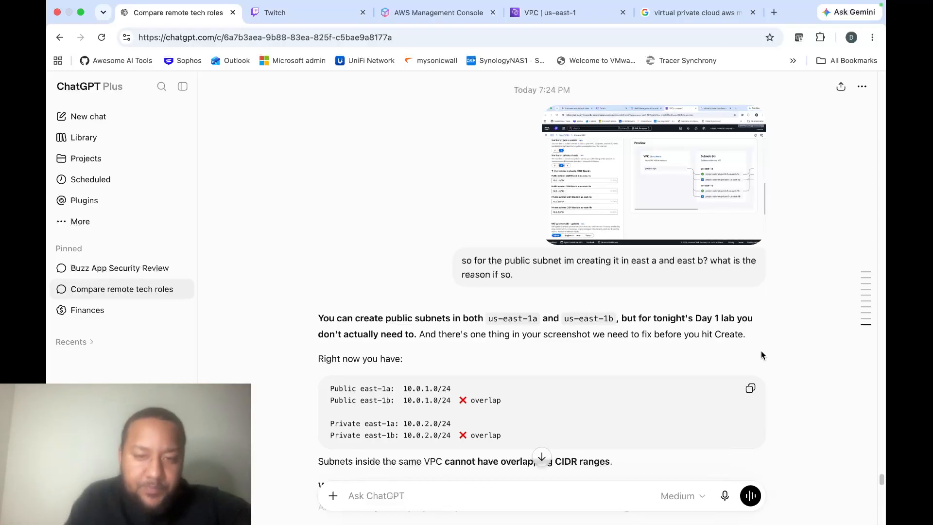
- Read ChatGPT's explanation of the overlapping public east-1b CIDR and the us-east-1a problem
scroll(681, 335, down, 3)
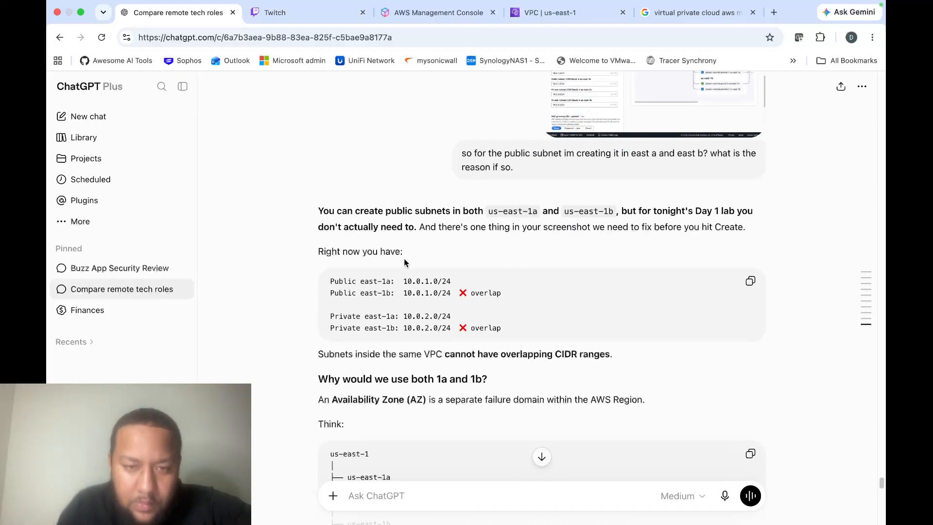
scroll(404, 259, down, 1)
scroll(384, 275, down, 4)
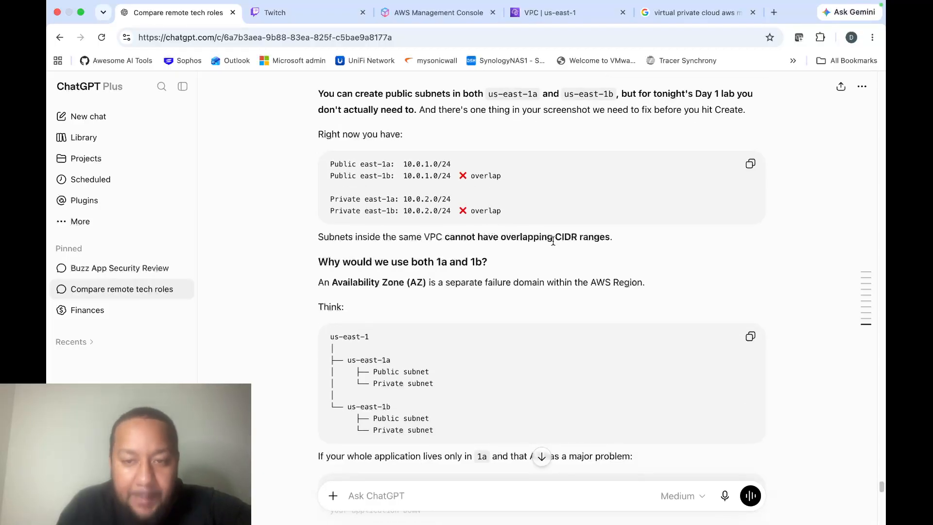
drag(333, 179, 453, 190)
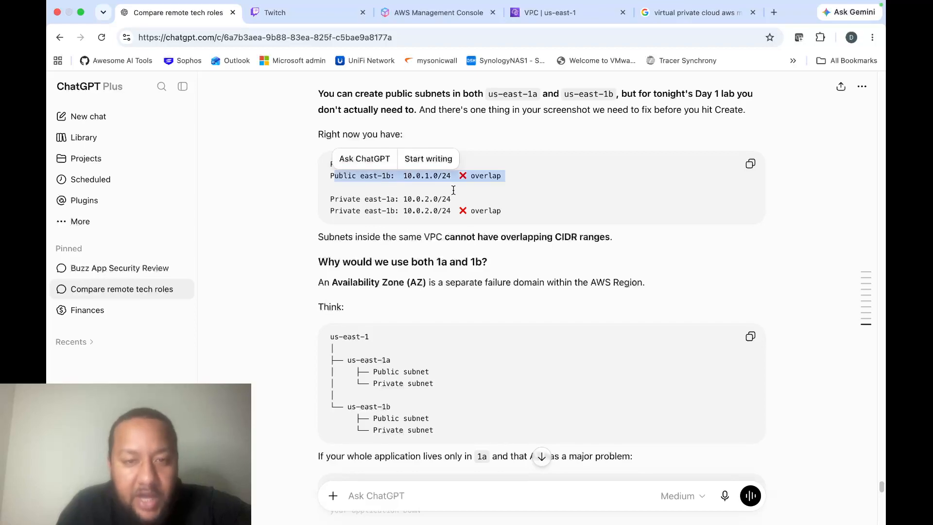
click(498, 219)
scroll(328, 298, down, 2)
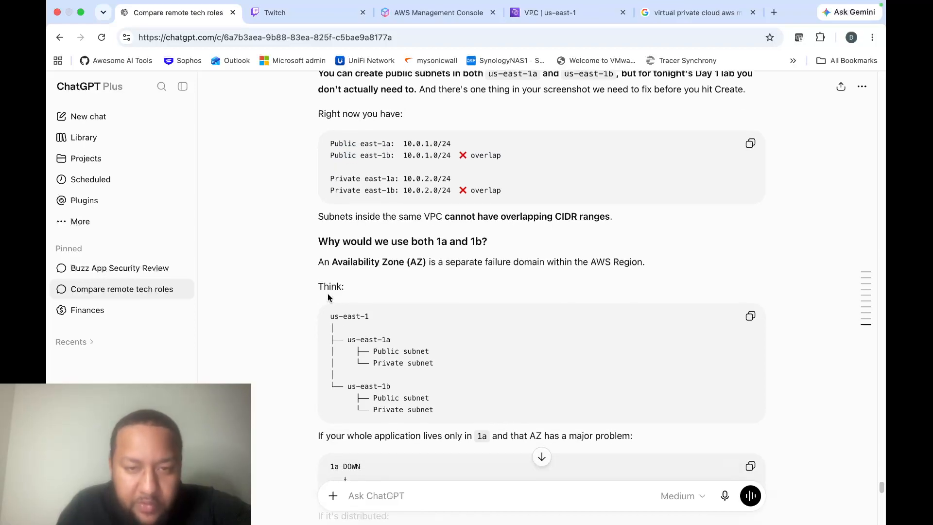
scroll(420, 252, down, 2)
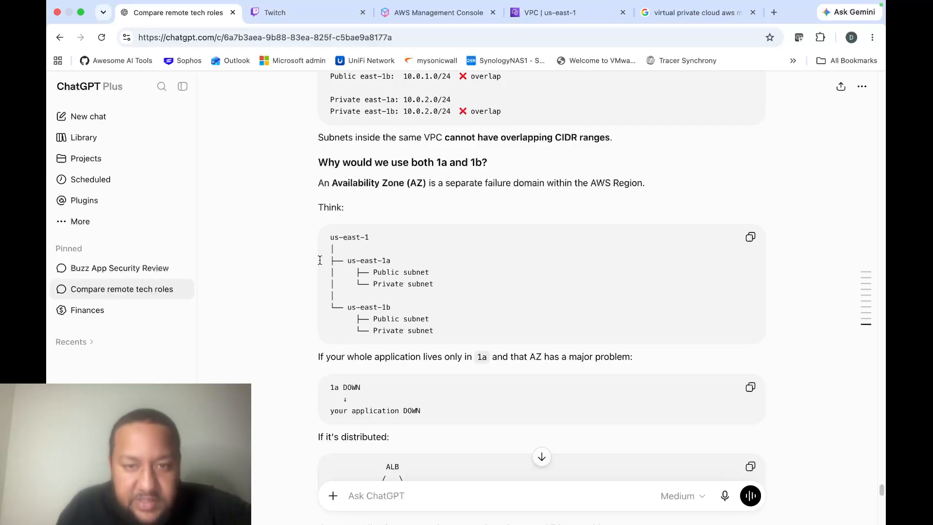
scroll(325, 261, down, 5)
scroll(366, 283, up, 4)
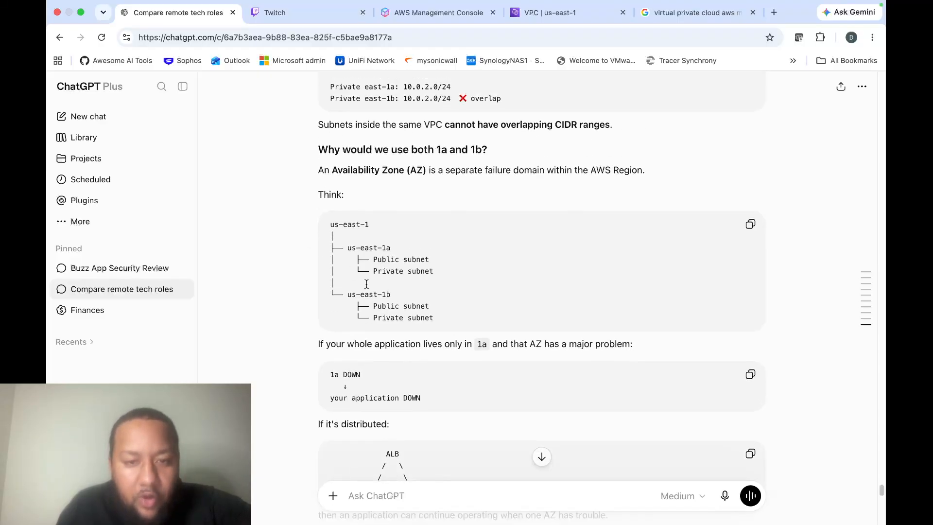
drag(468, 346, 605, 347)
click(628, 344)
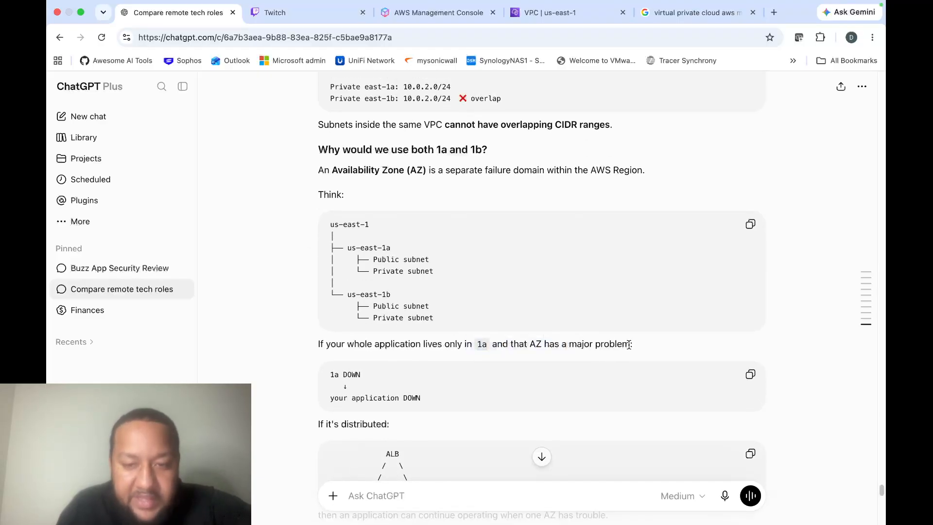
- Review the Day 1 advice to set Number of public subnets to 1
scroll(433, 345, down, 3)
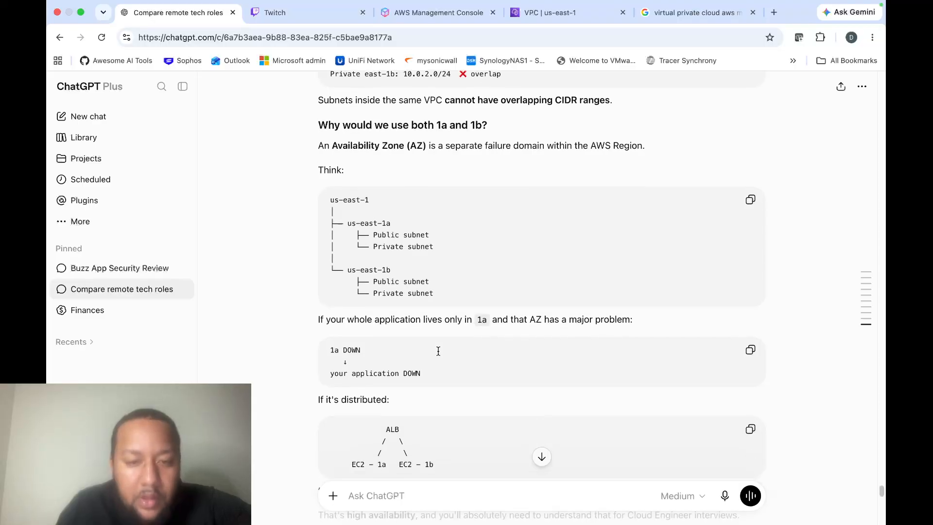
scroll(341, 354, down, 4)
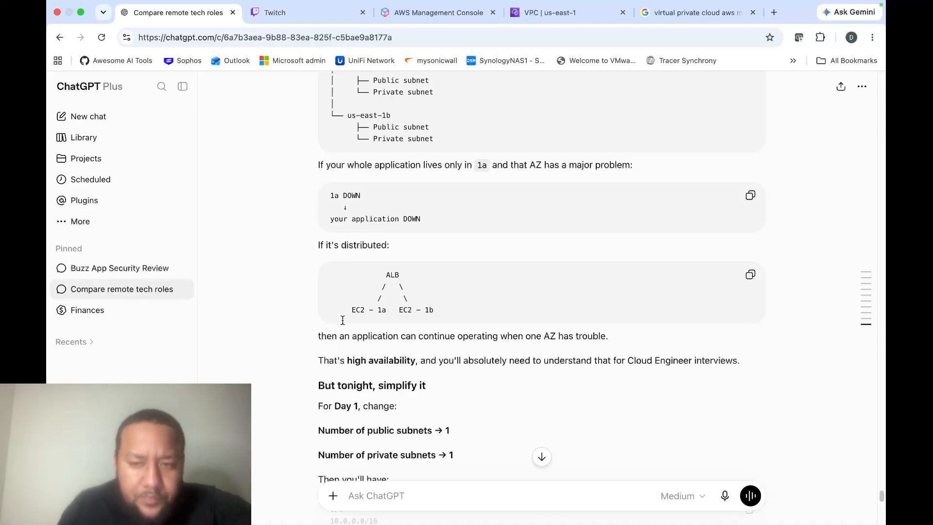
scroll(340, 326, down, 3)
scroll(343, 321, down, 3)
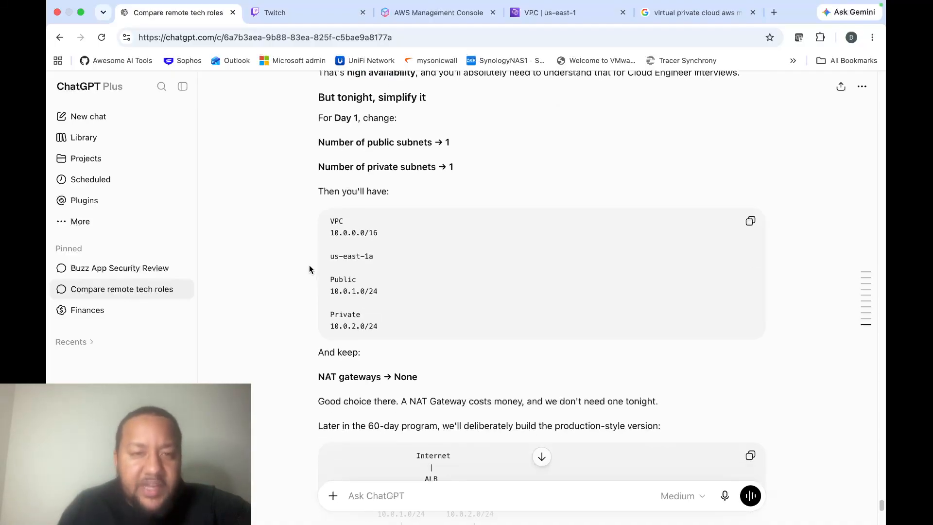
drag(331, 122, 401, 128)
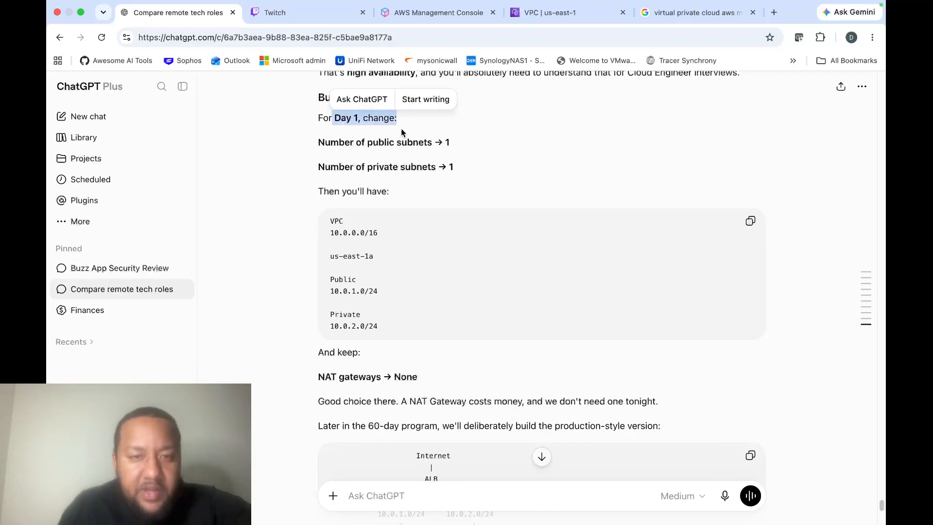
drag(331, 142, 469, 155)
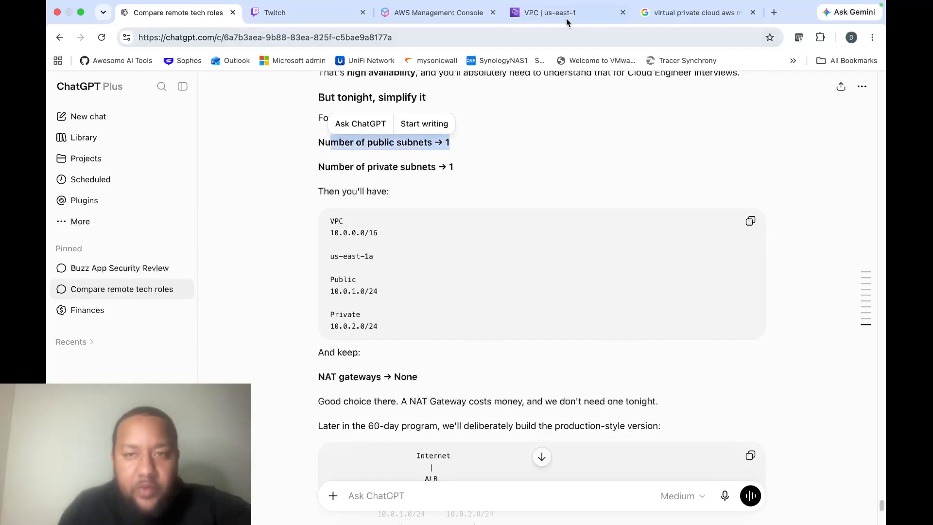
click(567, 17)
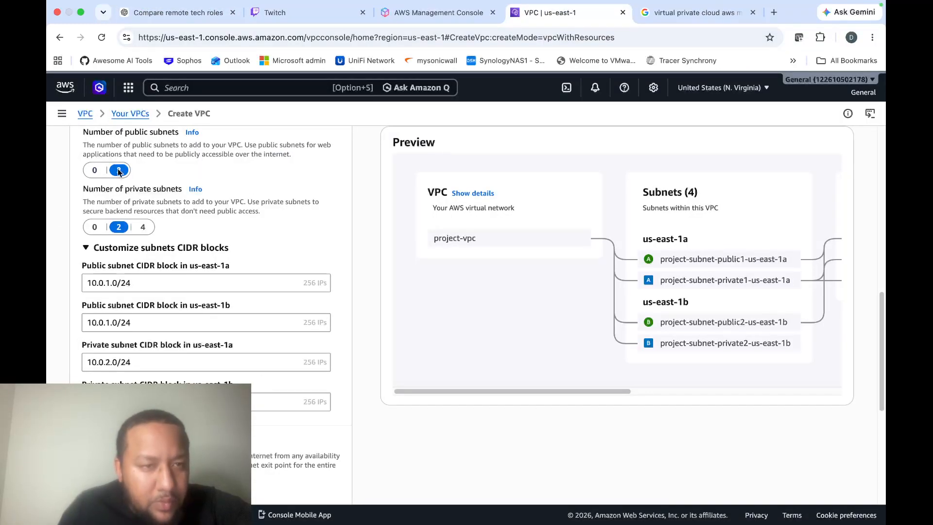
- Try the public subnet count options and leave it at 2 (10.0.0.0/20 and 10.0.16.0/20)
click(97, 169)
click(115, 170)
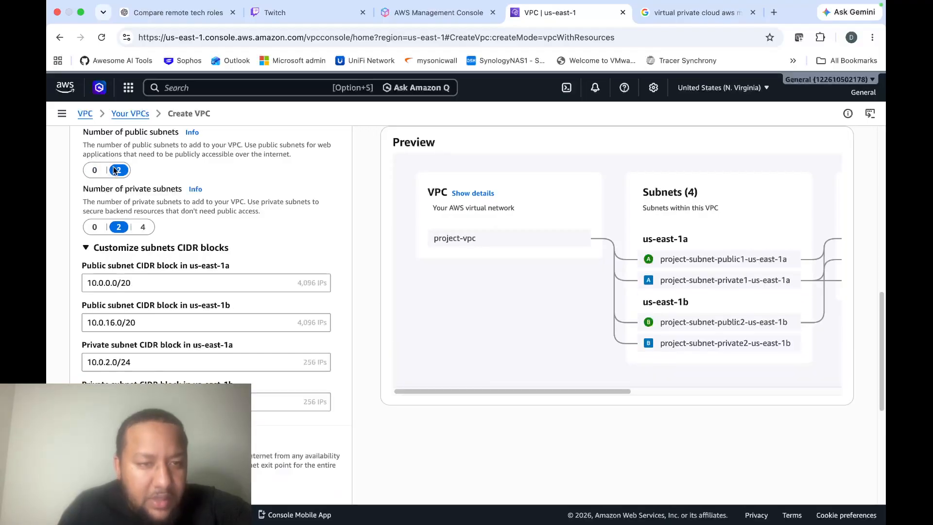
click(92, 170)
click(118, 170)
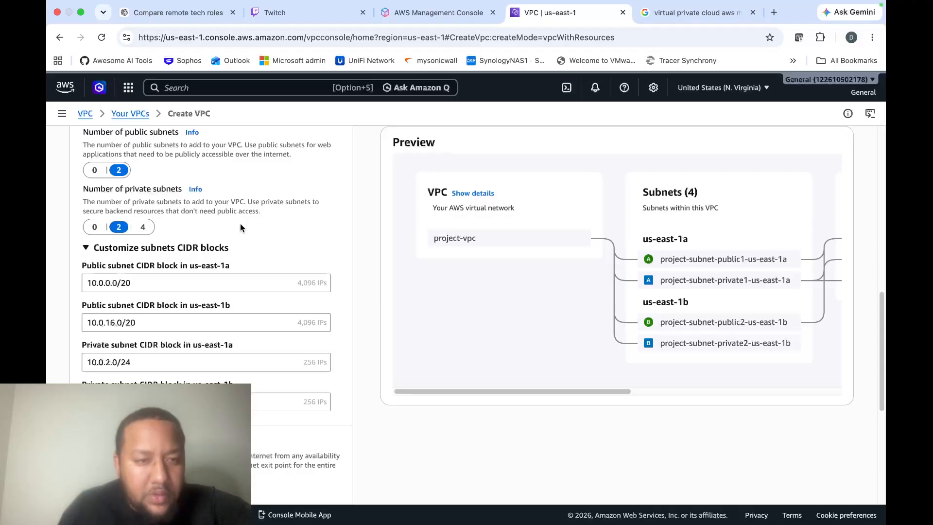
scroll(262, 225, down, 2)
scroll(267, 222, up, 5)
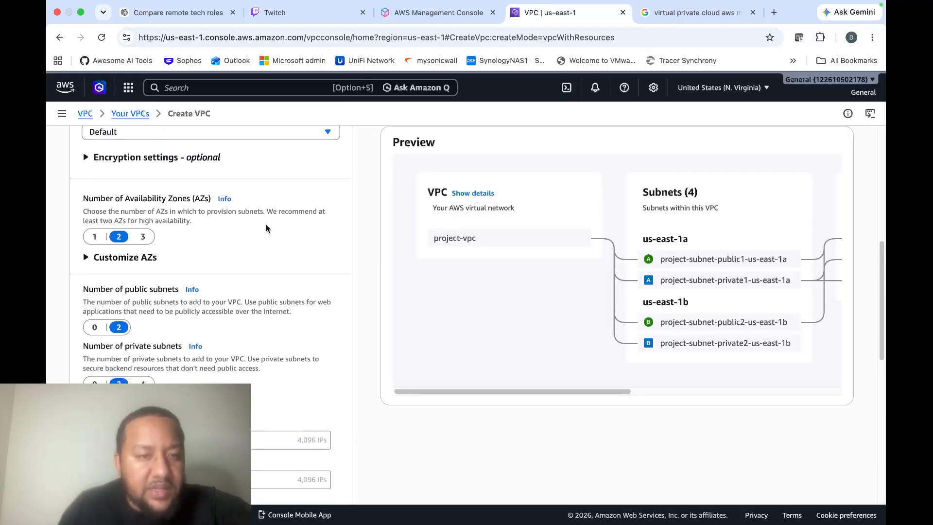
scroll(266, 223, down, 4)
scroll(266, 225, up, 2)
click(178, 12)
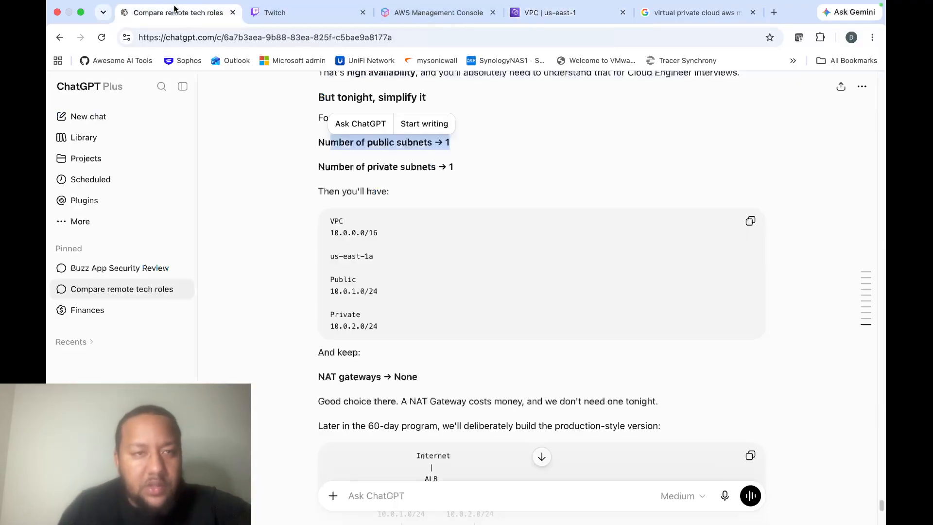
- Tell ChatGPT the form won't allow 1 public subnet, only 0 or 2
click(396, 494)
text(it d)
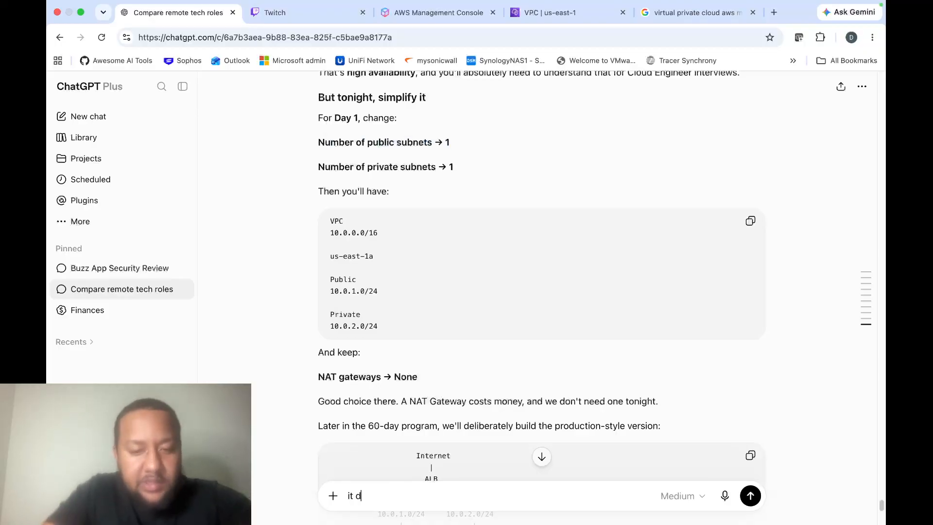
text(oesnt let me change )
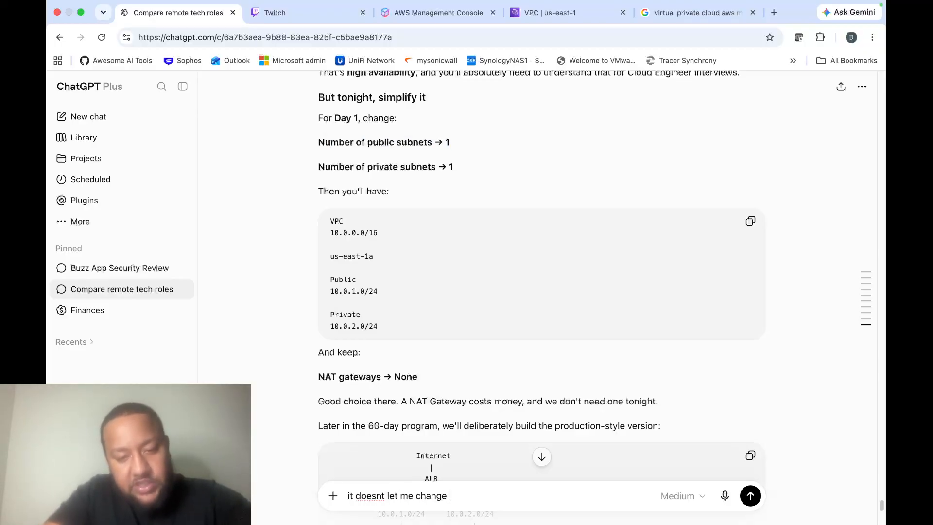
text(it to 1 i believe 0 or 2)
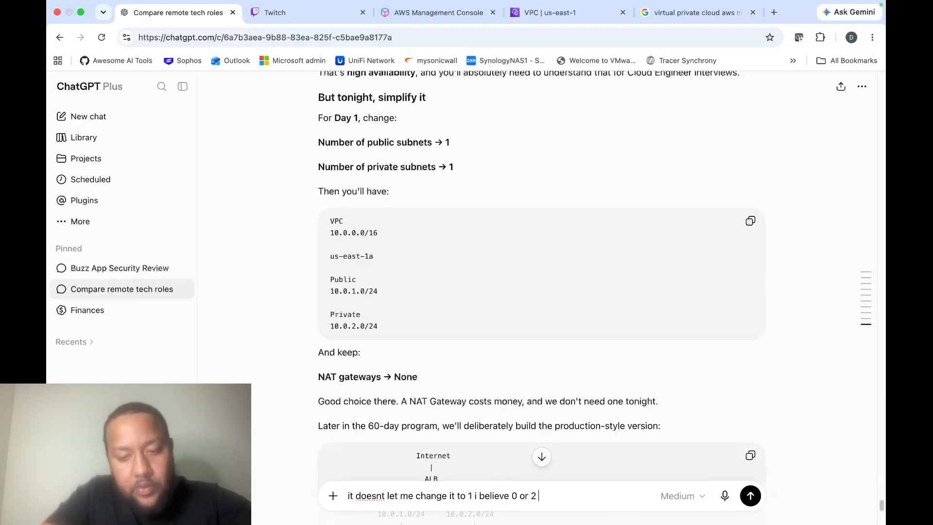
text( is)
key(BackSpace)
text(is my onl)
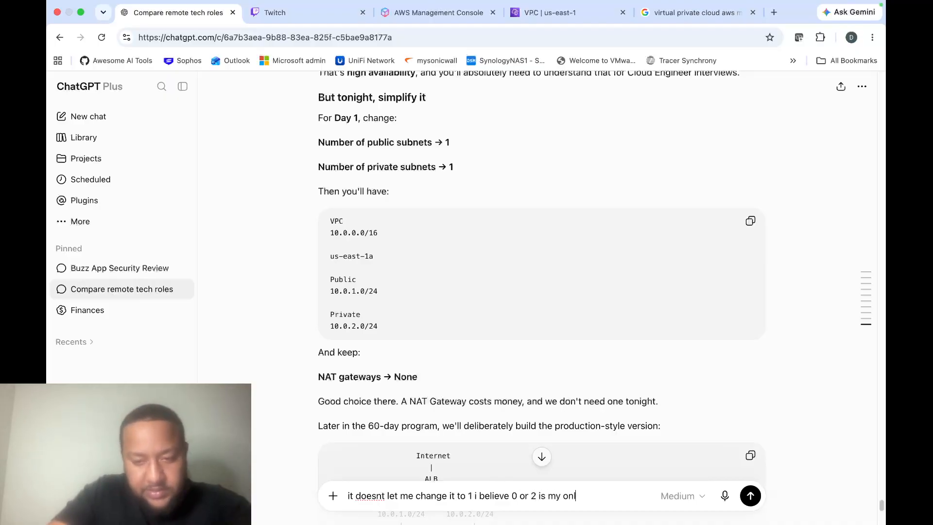
text(y options)
key(Return)
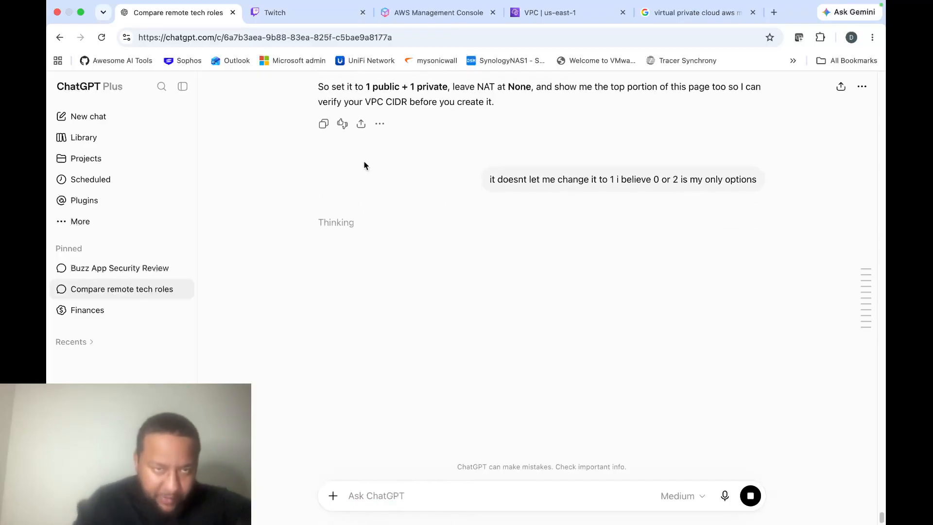
click(301, 12)
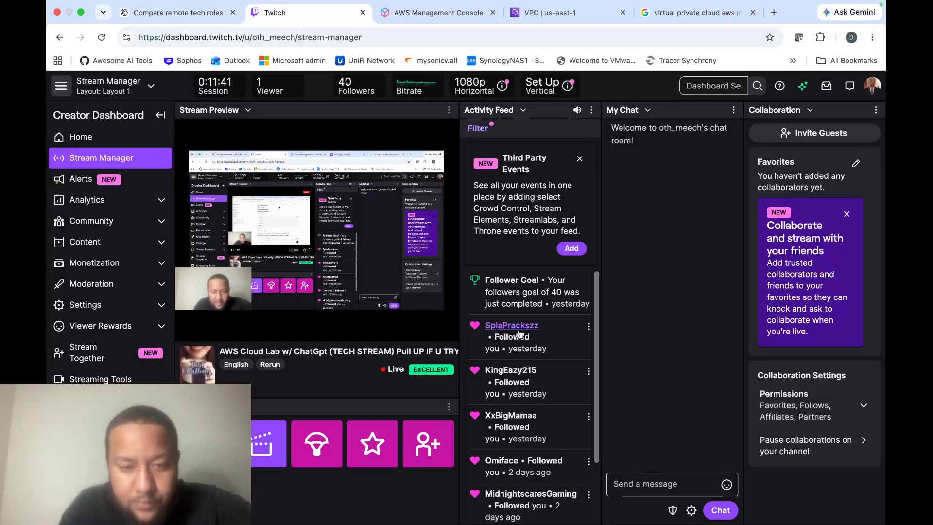
- Go back to ChatGPT to see the reply recommending 2 public and 2 private subnets
click(604, 14)
click(175, 12)
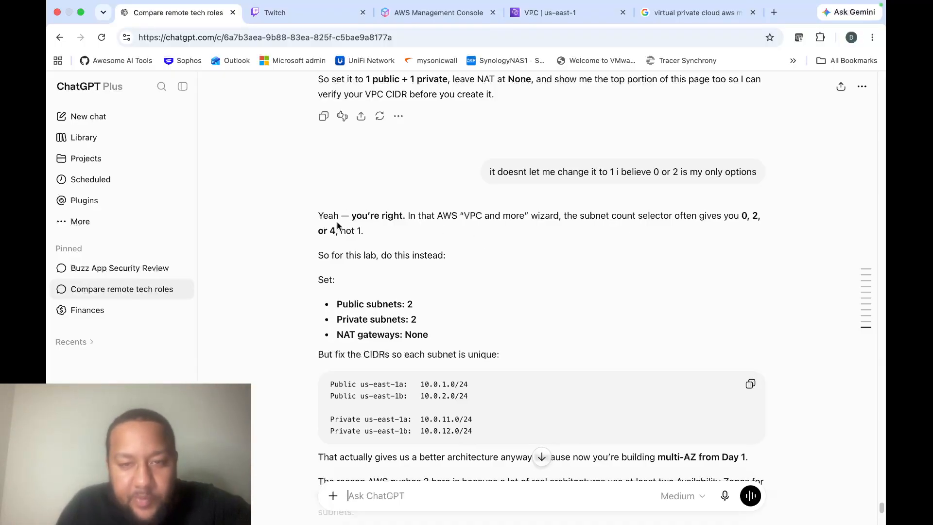
- Read the reply confirming the 0-or-2 limitation and note the Private subnets: 2 setting
drag(361, 215, 697, 228)
click(607, 252)
click(668, 234)
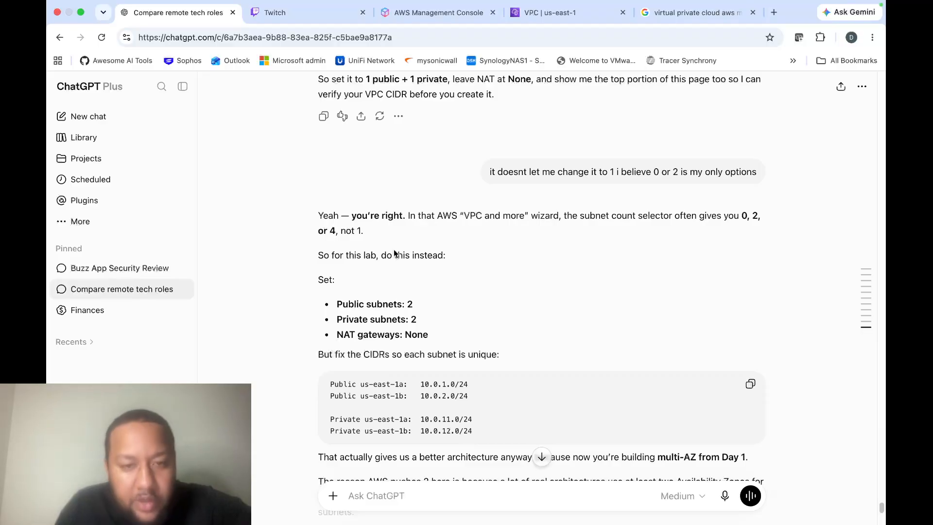
scroll(432, 281, down, 1)
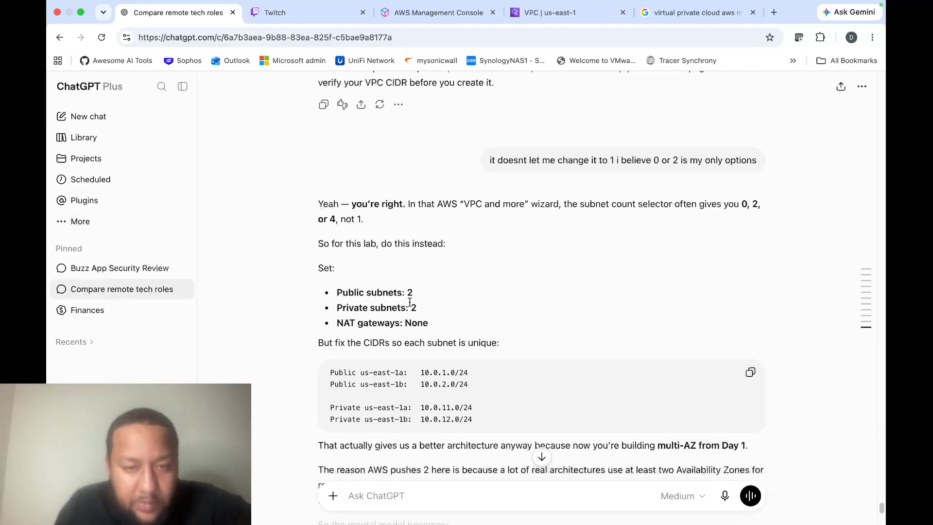
scroll(399, 281, down, 2)
drag(338, 286, 445, 290)
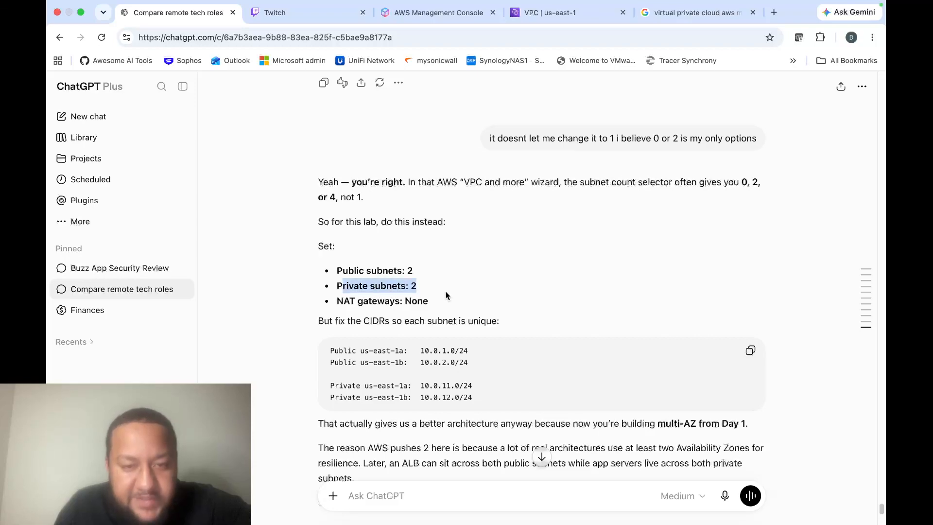
click(514, 296)
- Note the Public subnets: 2 and Private subnets: 2 settings, then return to Create VPC
scroll(475, 291, down, 2)
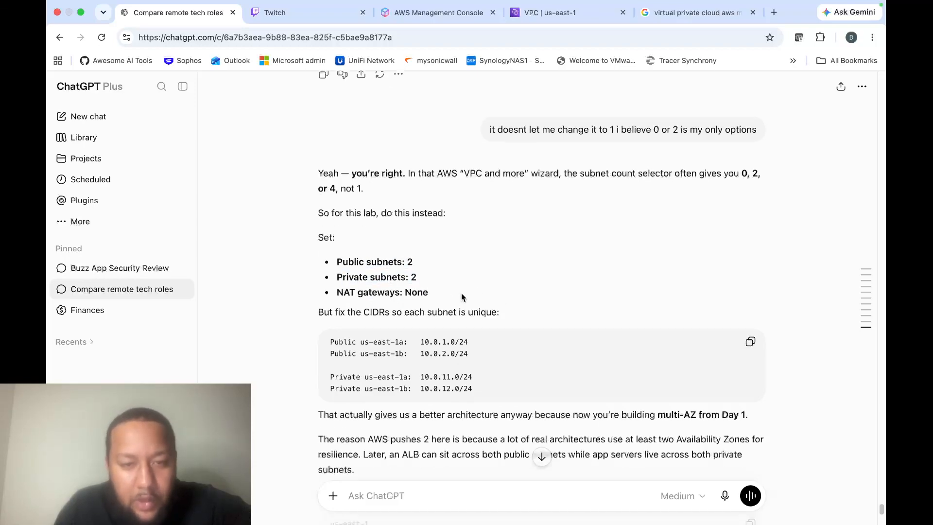
drag(339, 244, 412, 246)
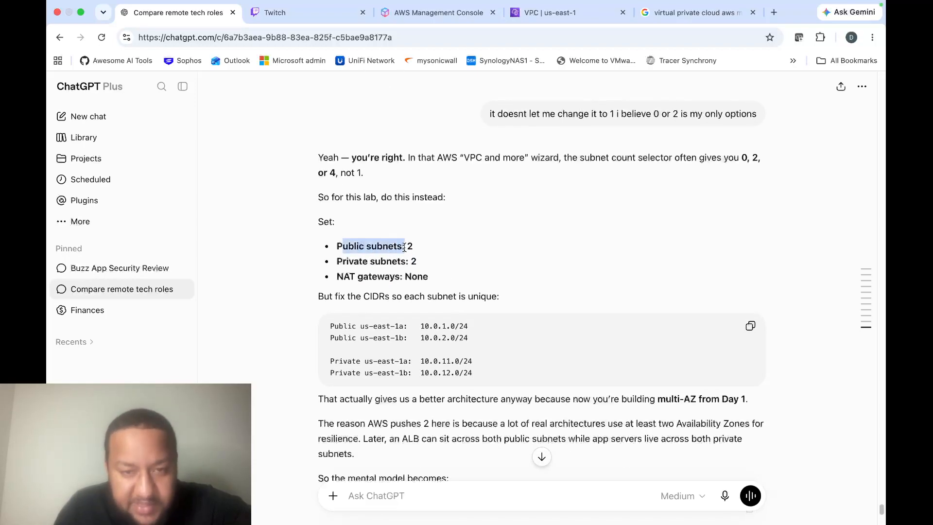
drag(340, 261, 429, 277)
click(531, 282)
scroll(577, 314, down, 4)
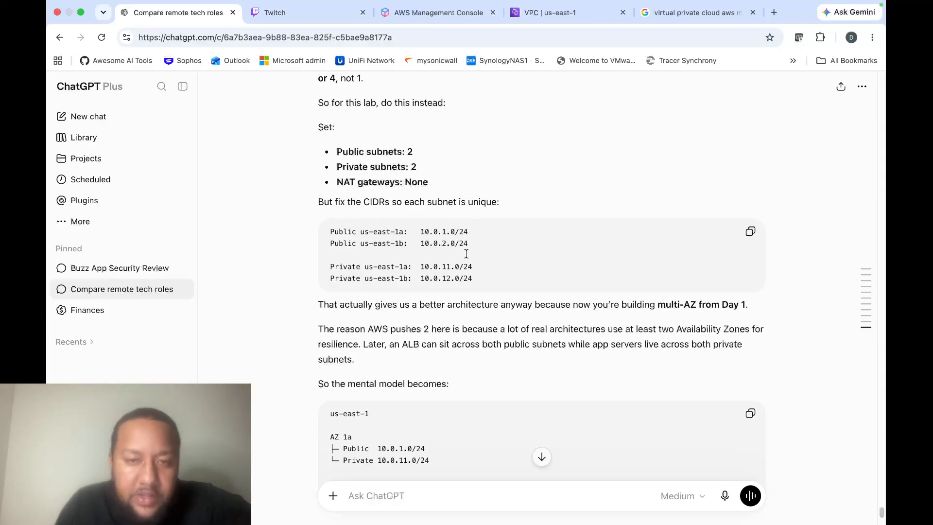
click(436, 16)
click(558, 13)
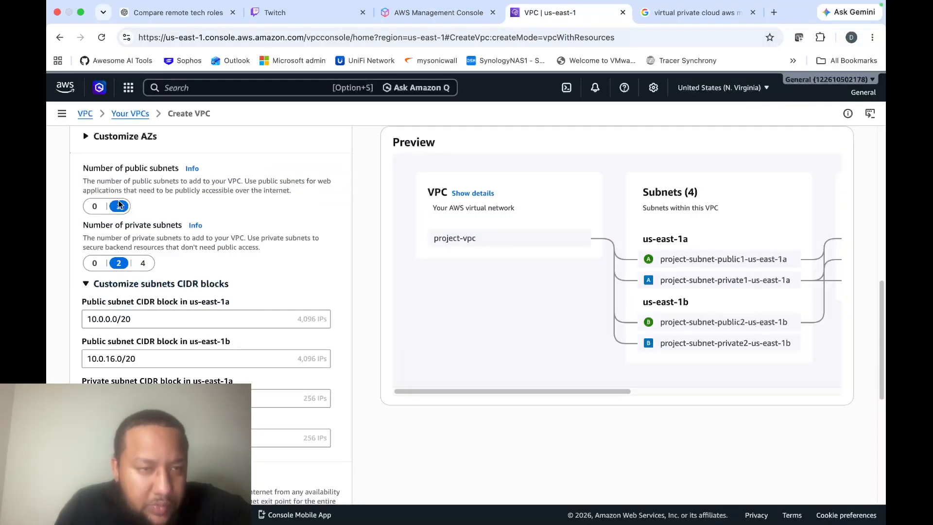
- Set the us-east-1a public subnet CIDR block to 10.0.1.0/24
scroll(173, 197, down, 3)
scroll(173, 204, up, 8)
scroll(174, 243, down, 4)
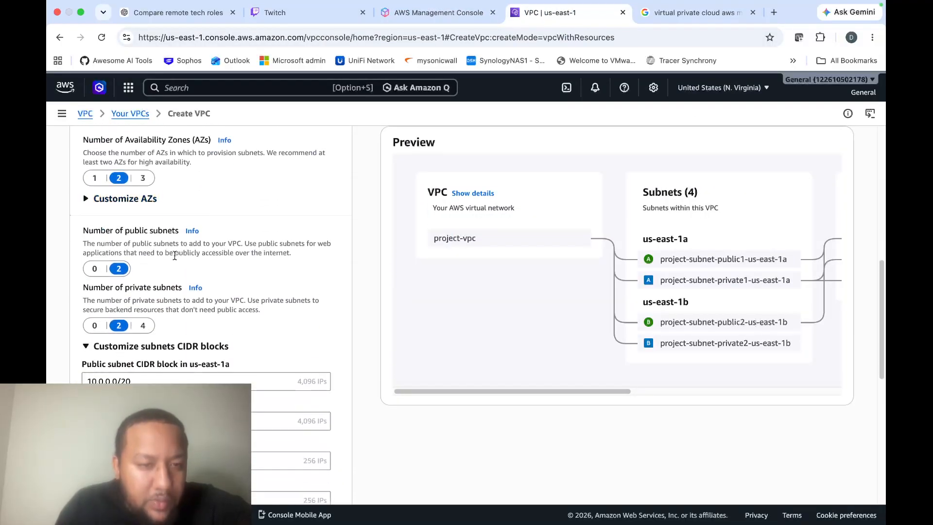
scroll(175, 256, down, 2)
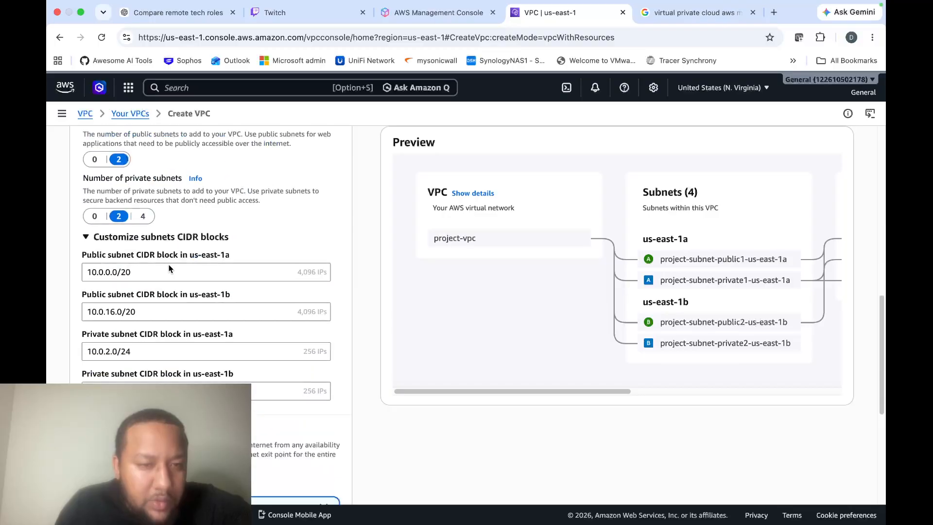
click(113, 271)
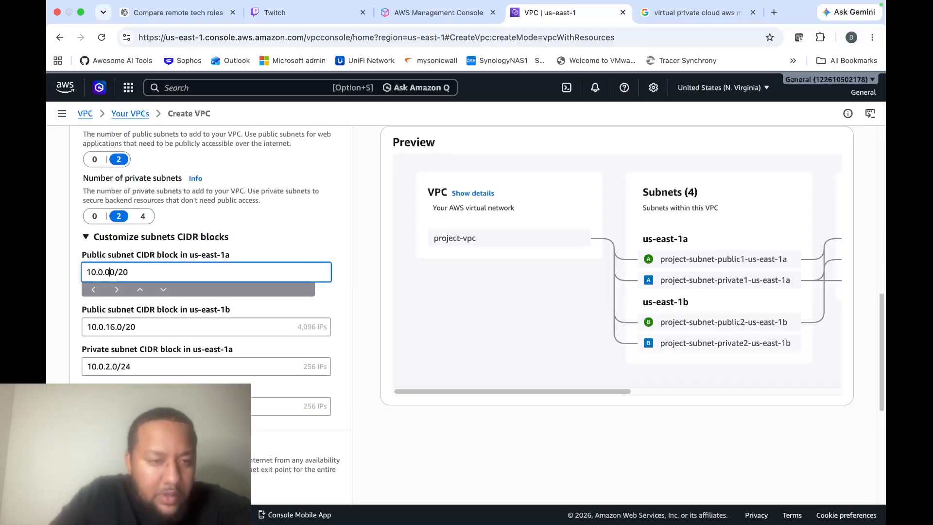
key(BackSpace)
key(BackSpace)
text(1.)
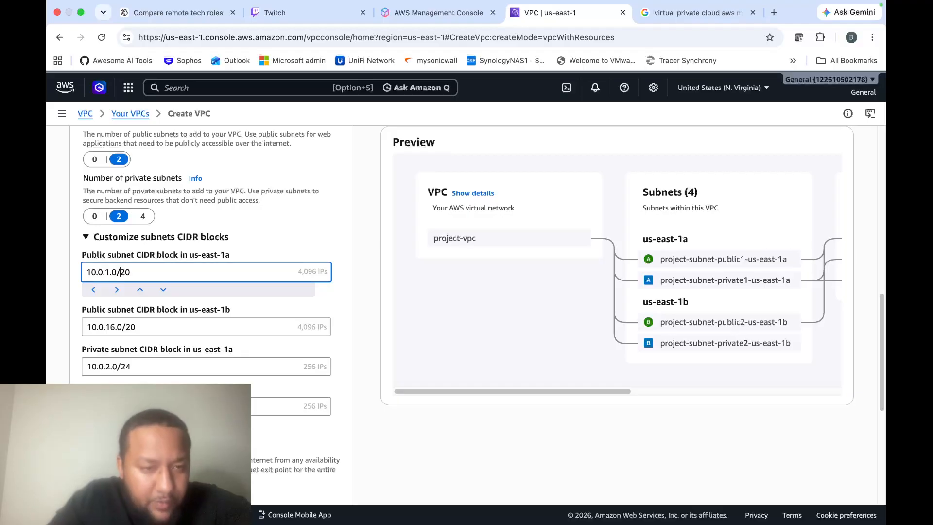
key(Delete)
text(4)
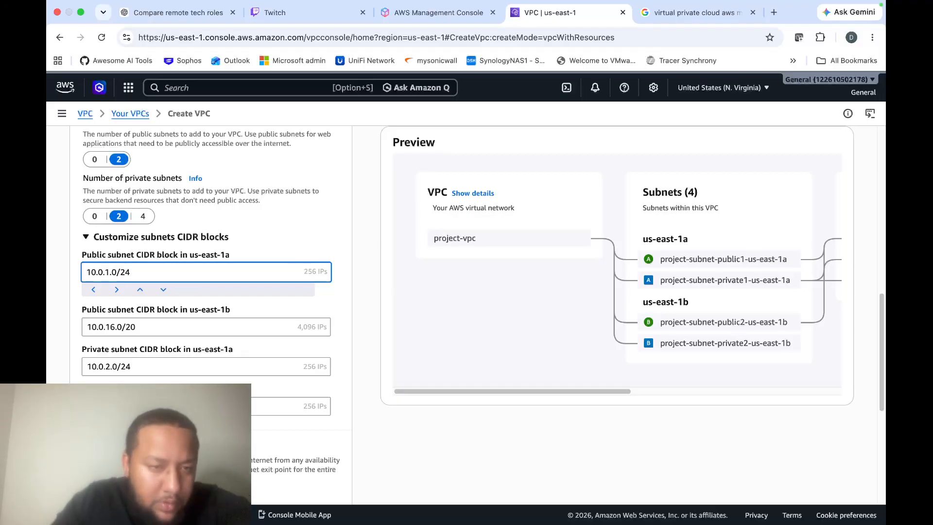
- Set the us-east-1b public subnet CIDR block to 10.0.2.0/24
click(113, 312)
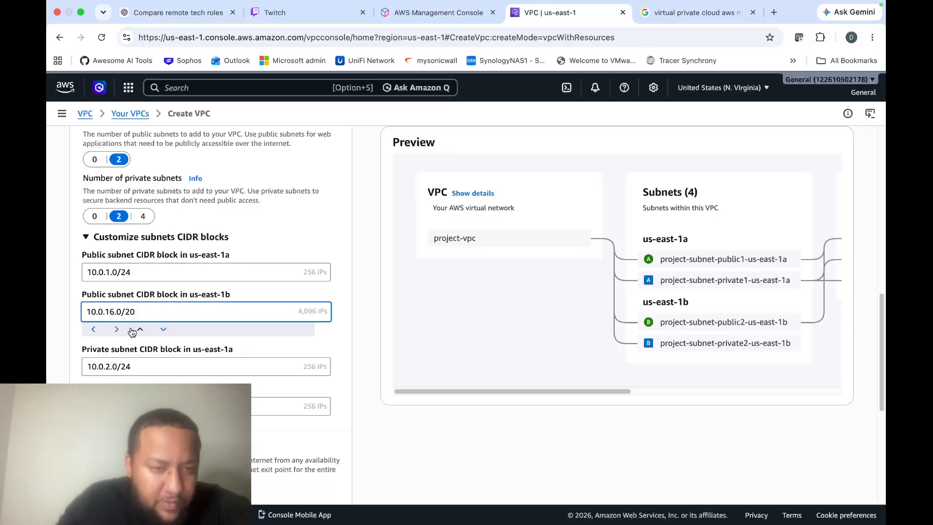
key(BackSpace)
key(BackSpace)
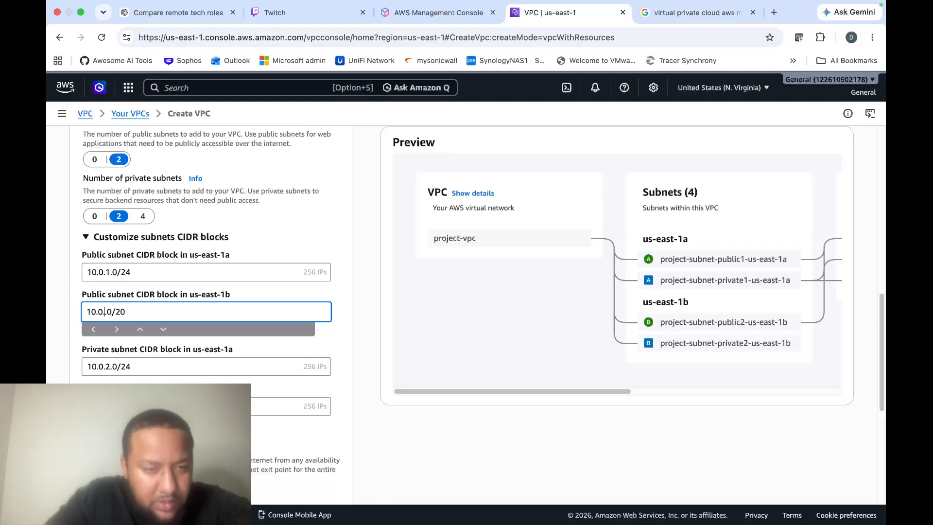
text(2.)
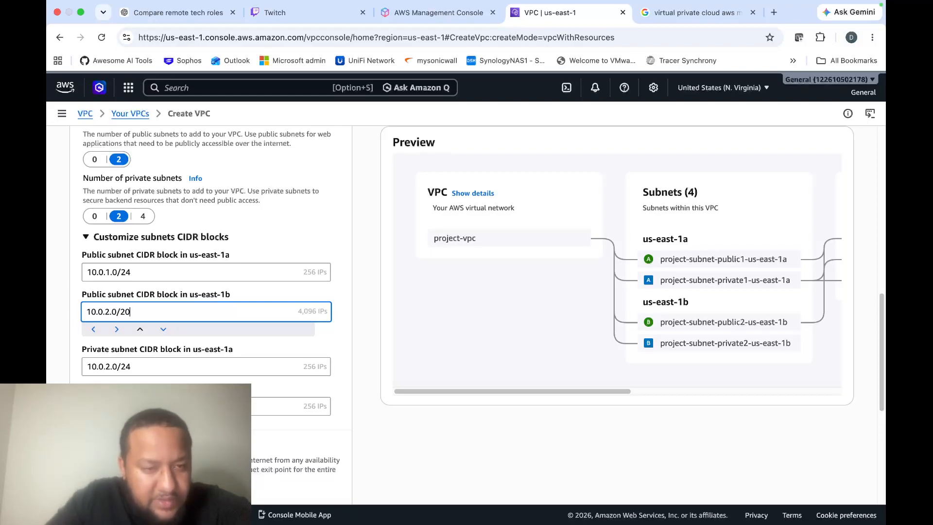
key(BackSpace)
text(4)
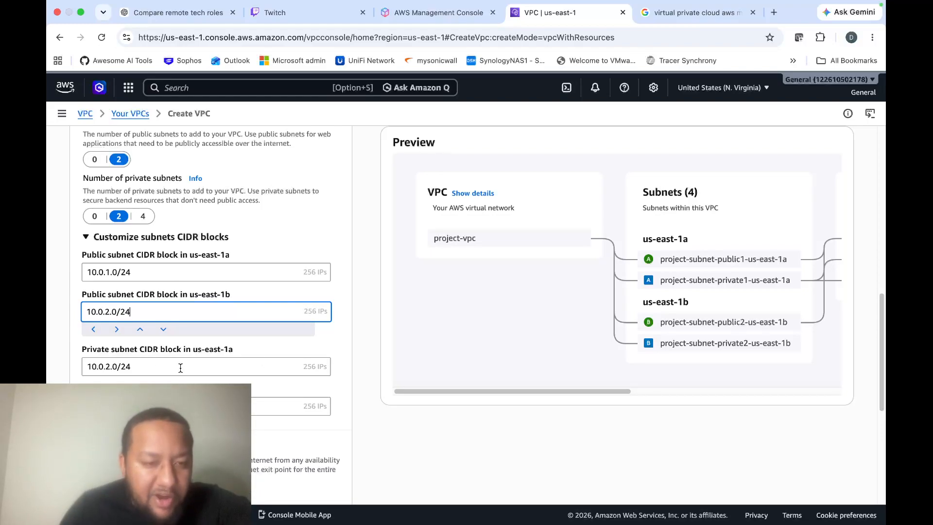
click(180, 367)
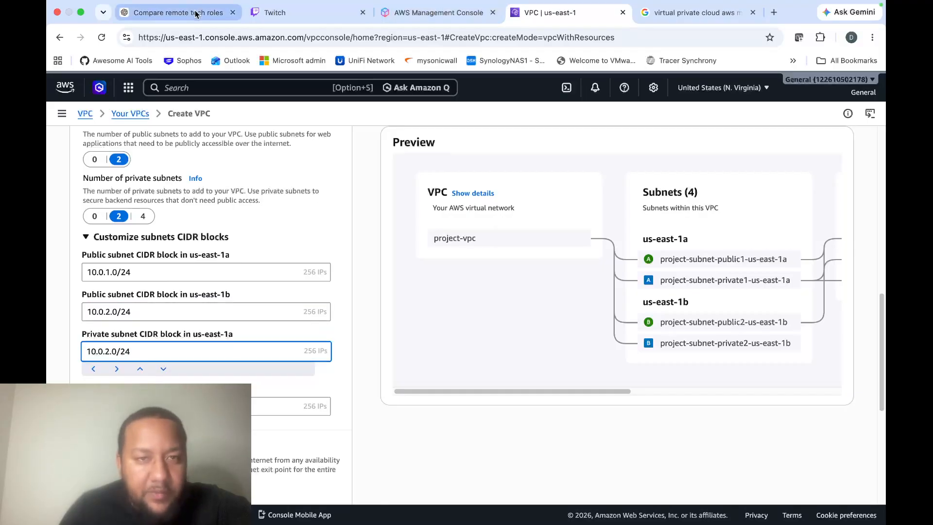
click(195, 14)
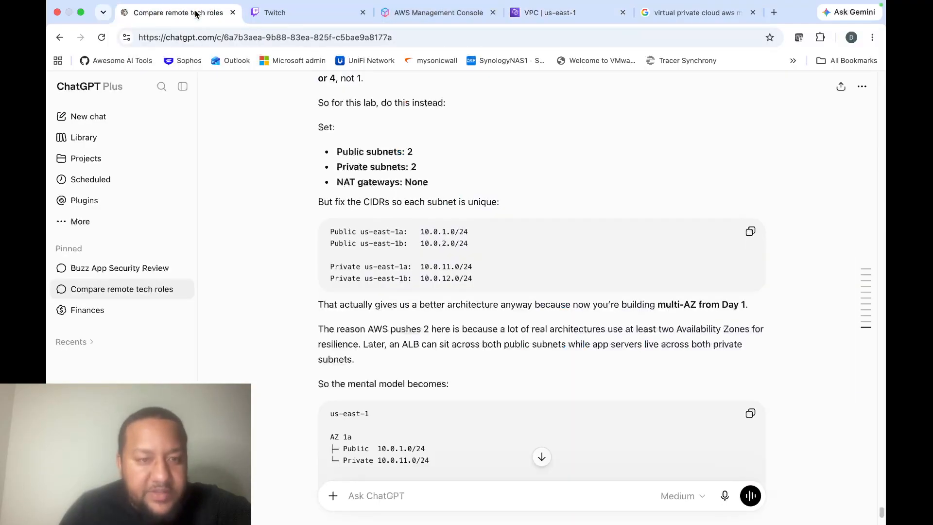
- Close the Twitch tab and return to the VPC | us-east-1 Create VPC tab
click(362, 12)
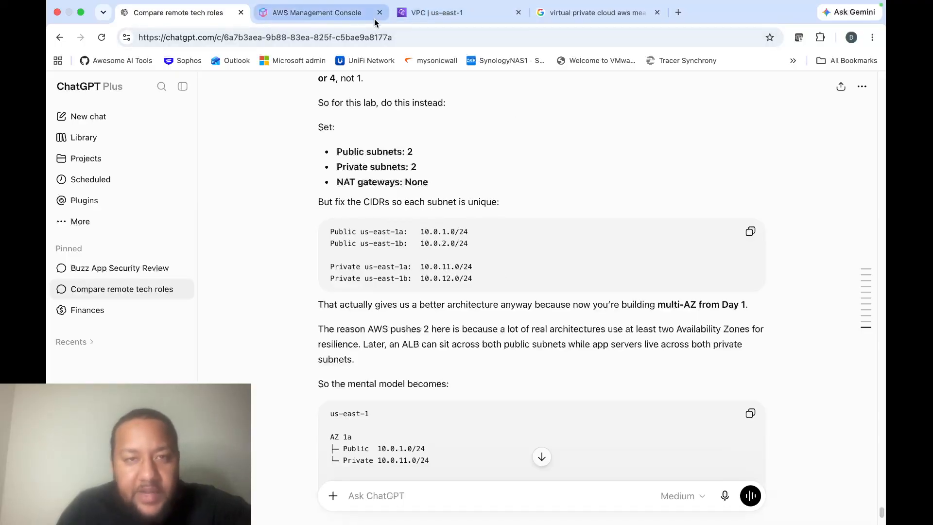
click(432, 13)
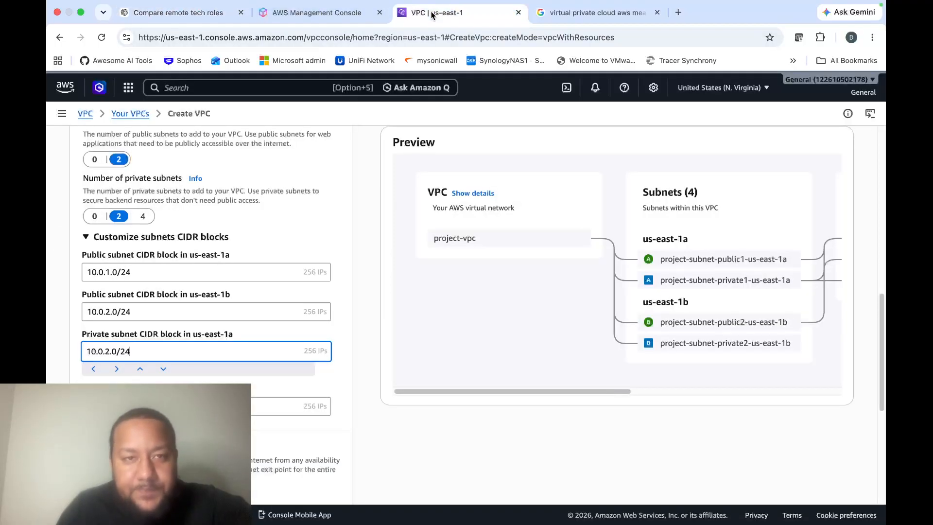
- Set the private us-east-1a subnet CIDR to 10.0.11.0/24, leaving us-east-1b's unchanged
click(110, 352)
key(BackSpace)
text(11)
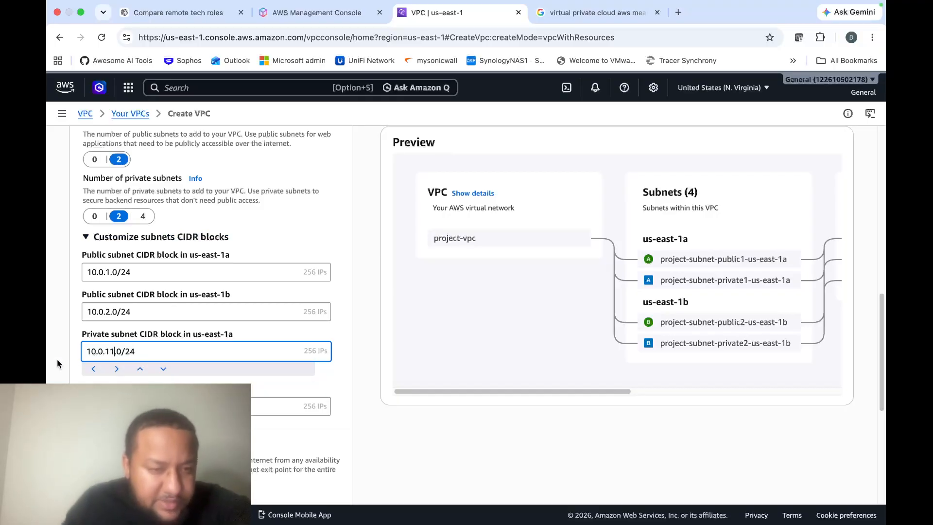
click(57, 363)
click(109, 386)
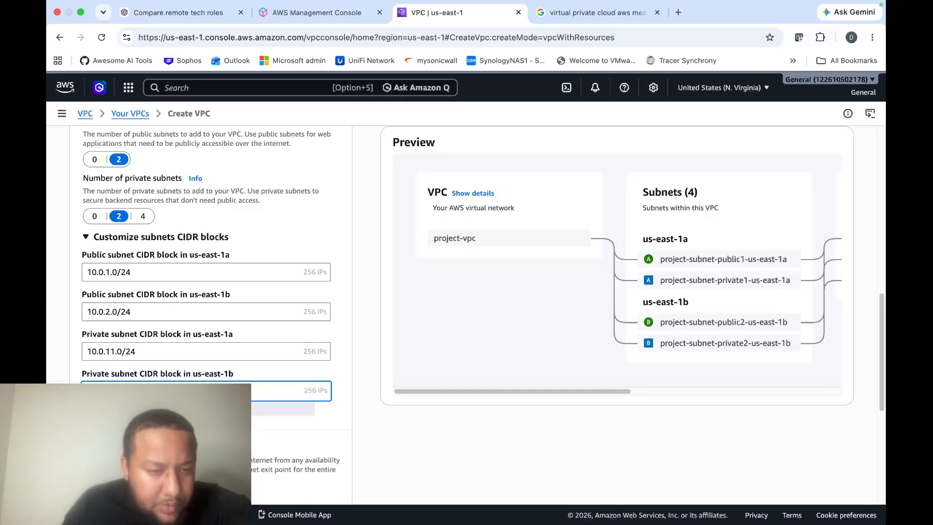
click(379, 422)
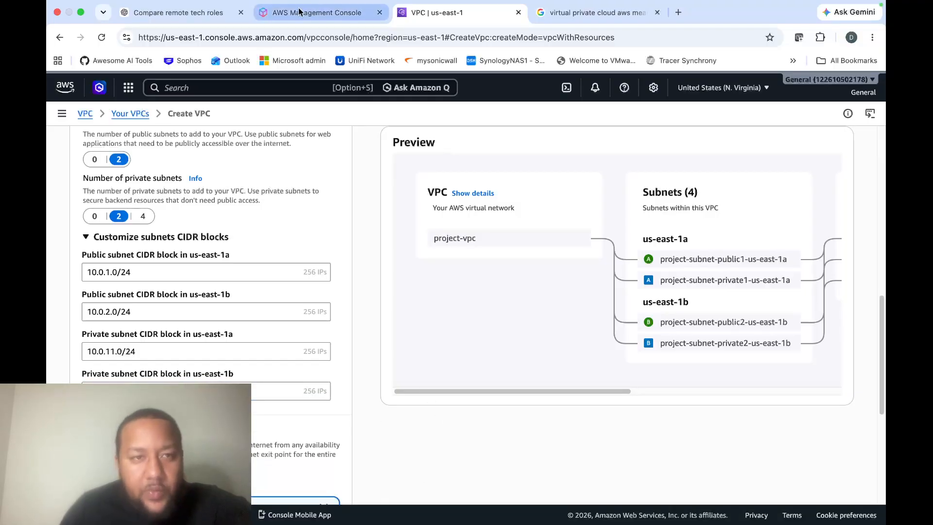
click(219, 13)
- Read ChatGPT's warning against reusing one /24 across AZs and its instructions for changing the four CIDRs
scroll(486, 321, down, 4)
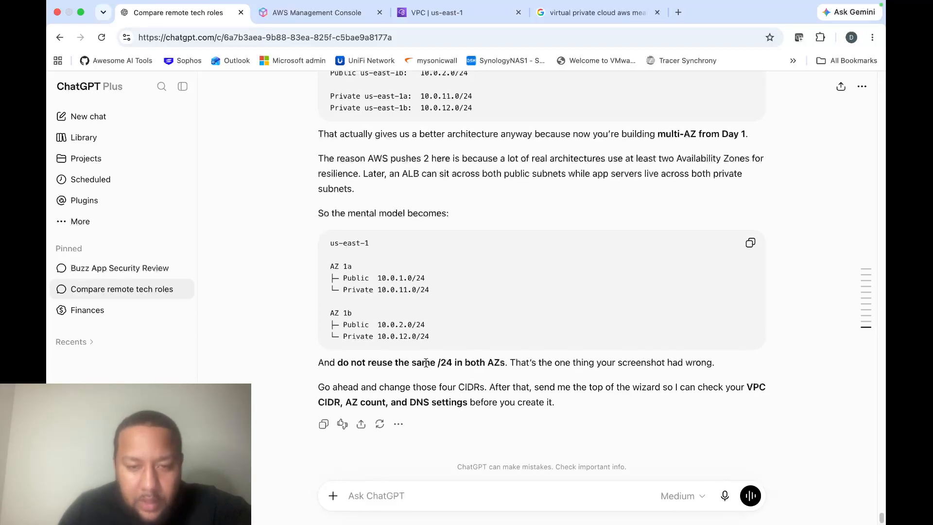
drag(330, 363, 486, 364)
click(479, 387)
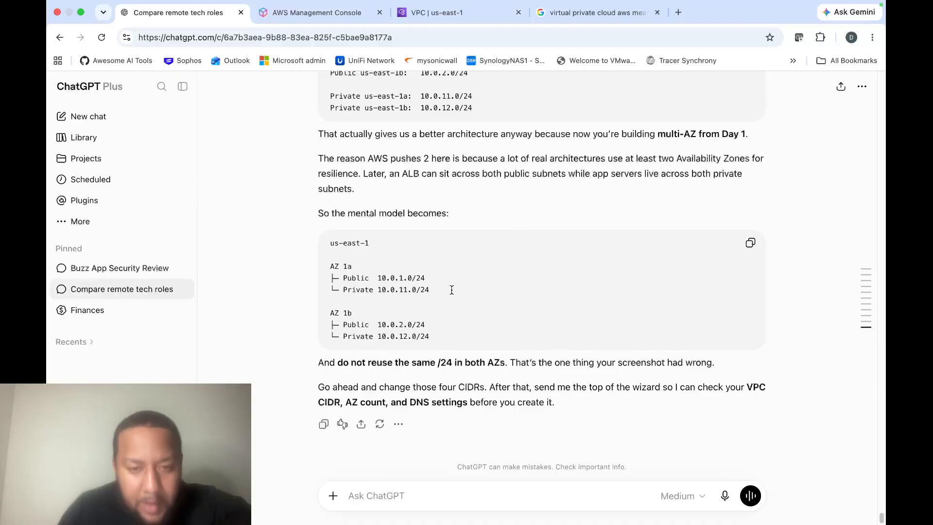
drag(406, 388, 589, 401)
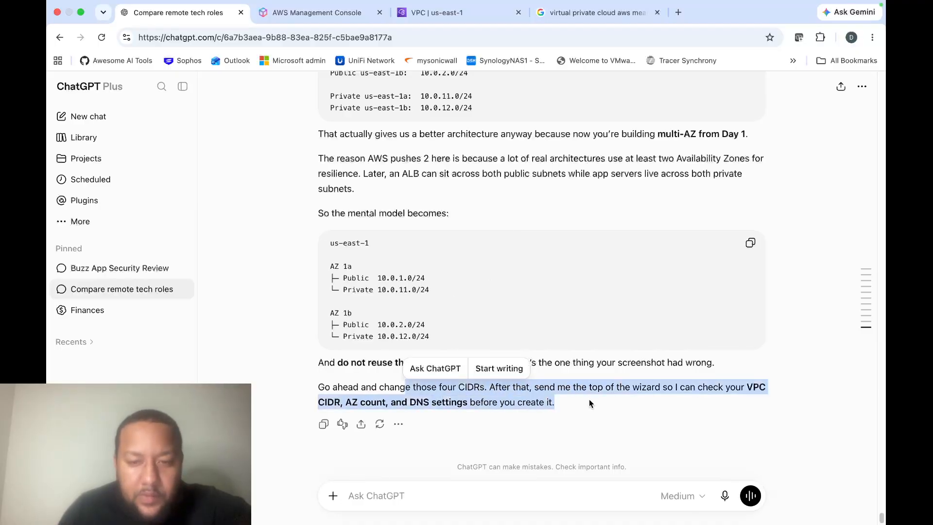
click(584, 405)
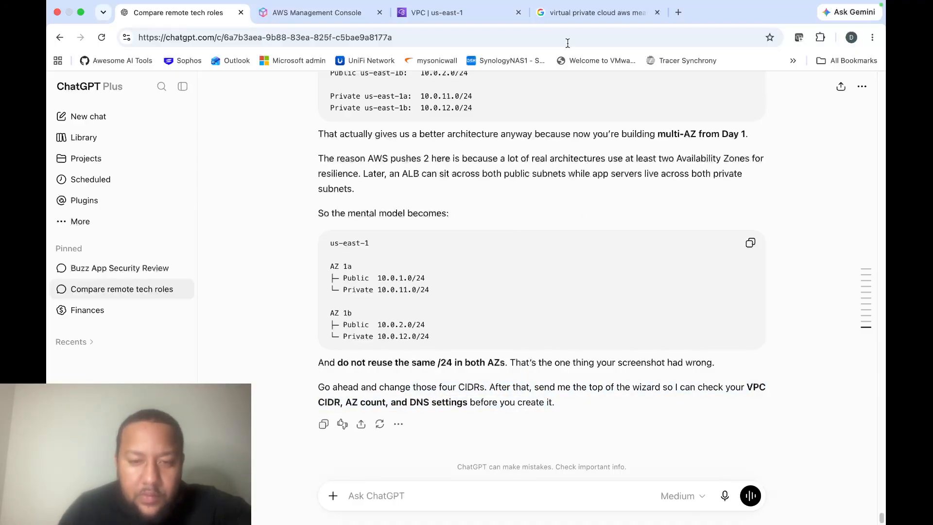
click(438, 12)
scroll(348, 238, up, 5)
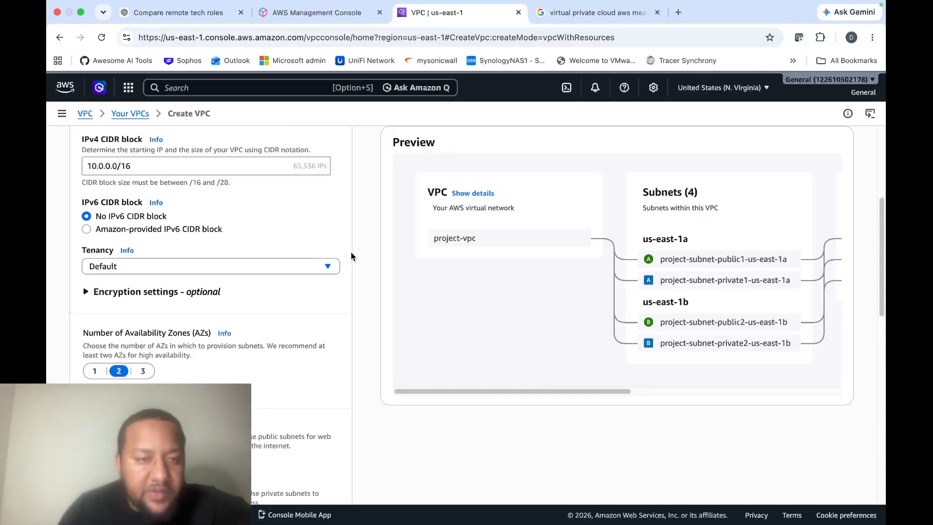
- Zoom the Create VPC page out to 75% and screenshot the top of the wizard
scroll(353, 255, up, 5)
scroll(354, 254, down, 2)
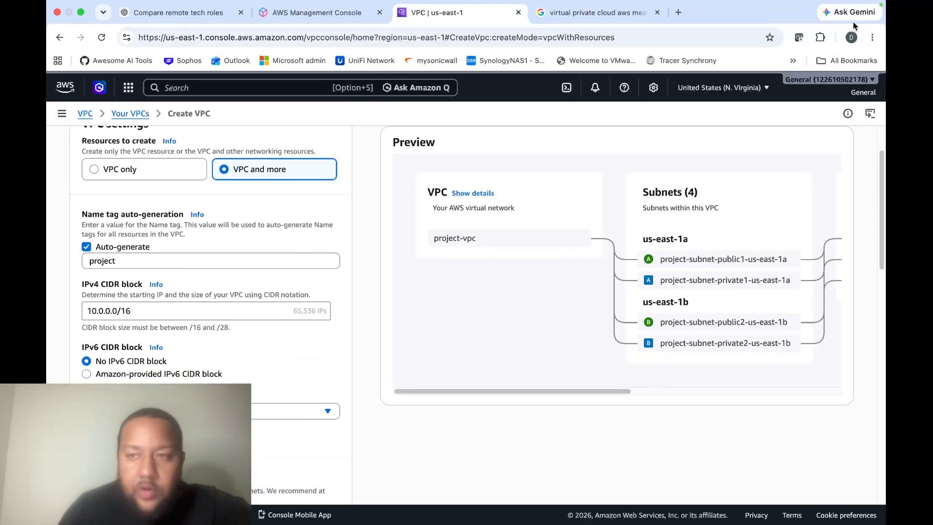
click(871, 37)
click(790, 298)
click(790, 297)
click(790, 297)
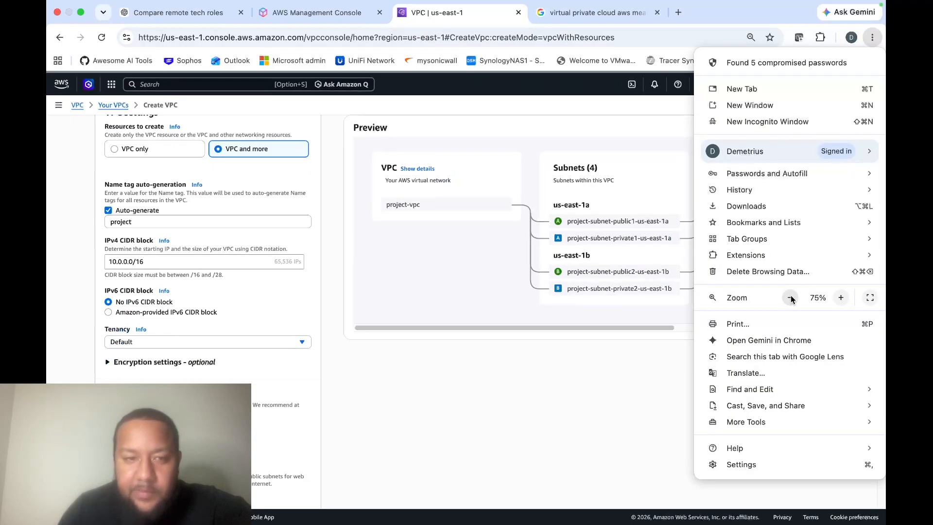
click(490, 364)
scroll(466, 394, up, 2)
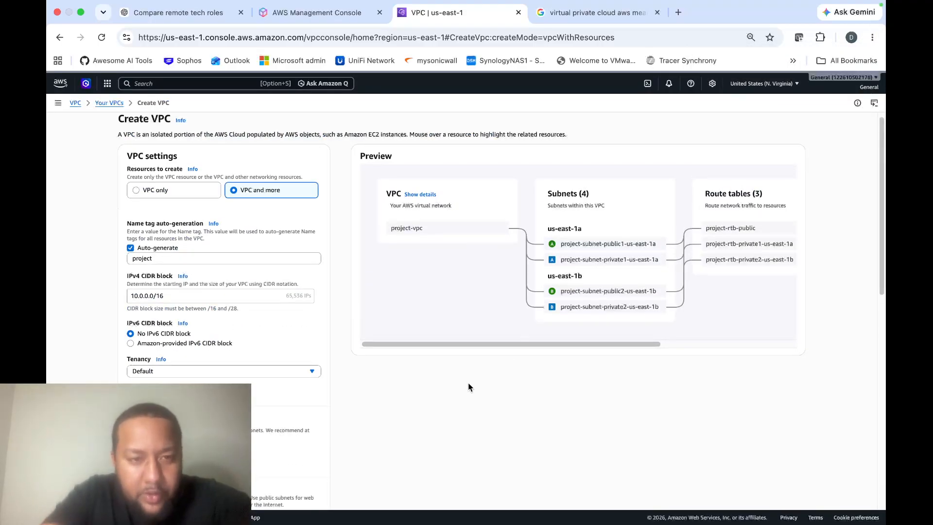
key(super+shift+3)
click(178, 13)
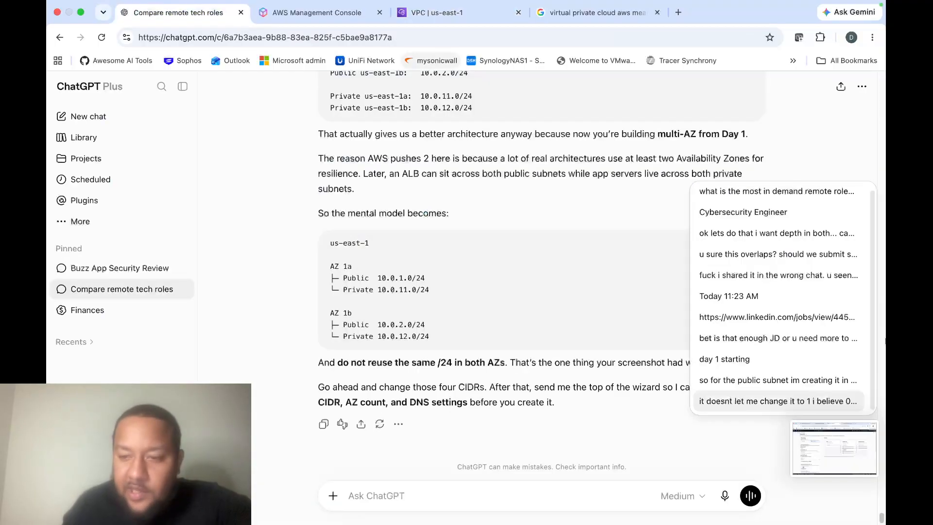
- Send the Create VPC screenshot to ChatGPT for review and close the spare AWS Console tab
drag(839, 440, 432, 454)
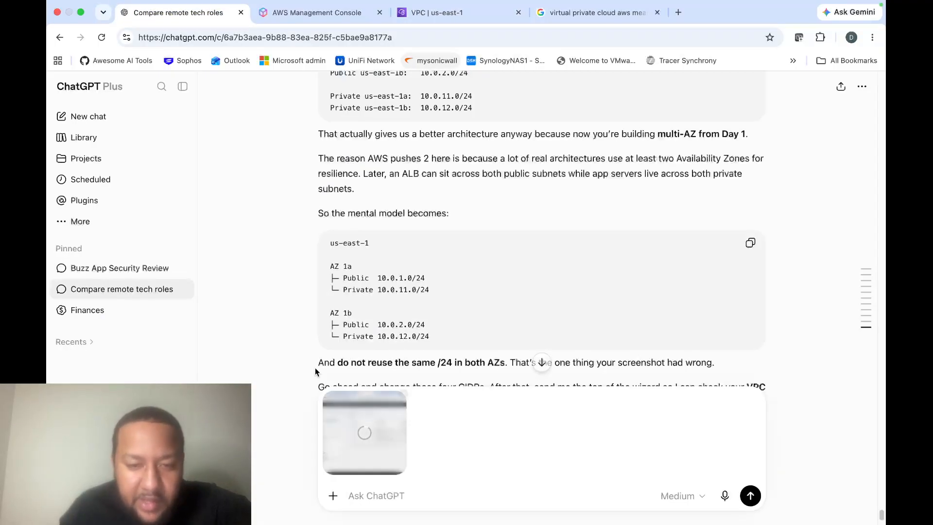
drag(380, 287, 616, 310)
click(626, 310)
drag(716, 303, 556, 311)
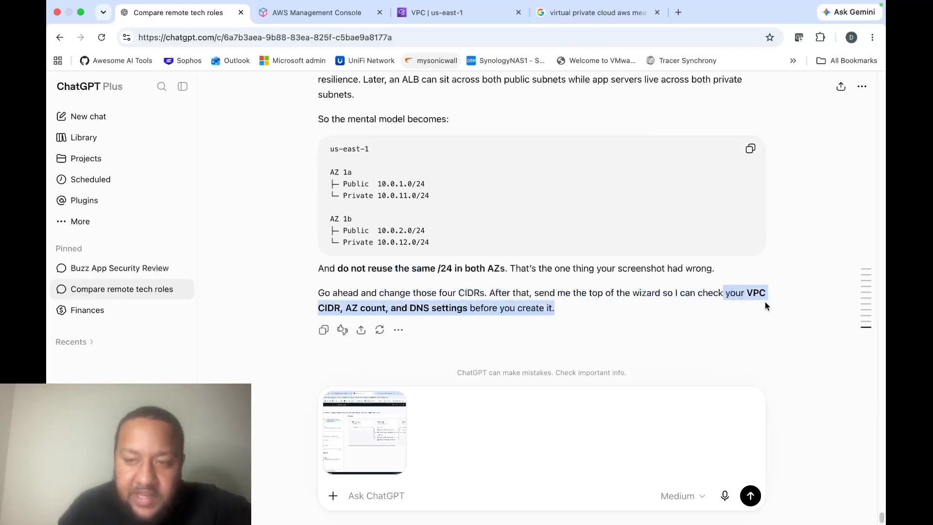
click(592, 313)
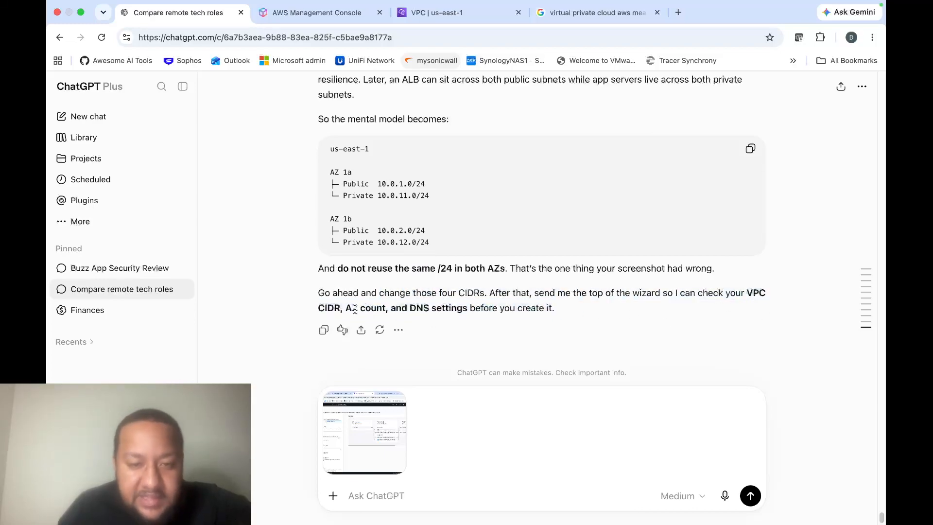
click(754, 503)
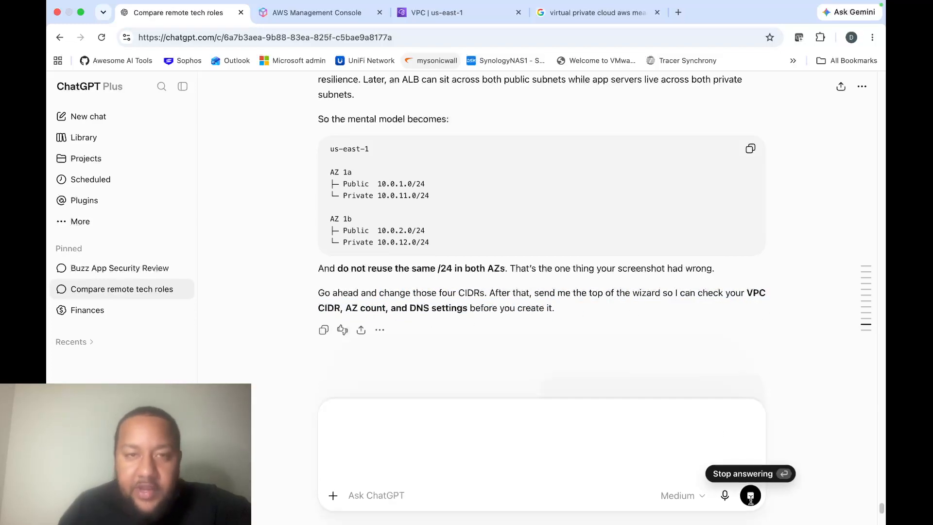
click(313, 14)
click(379, 14)
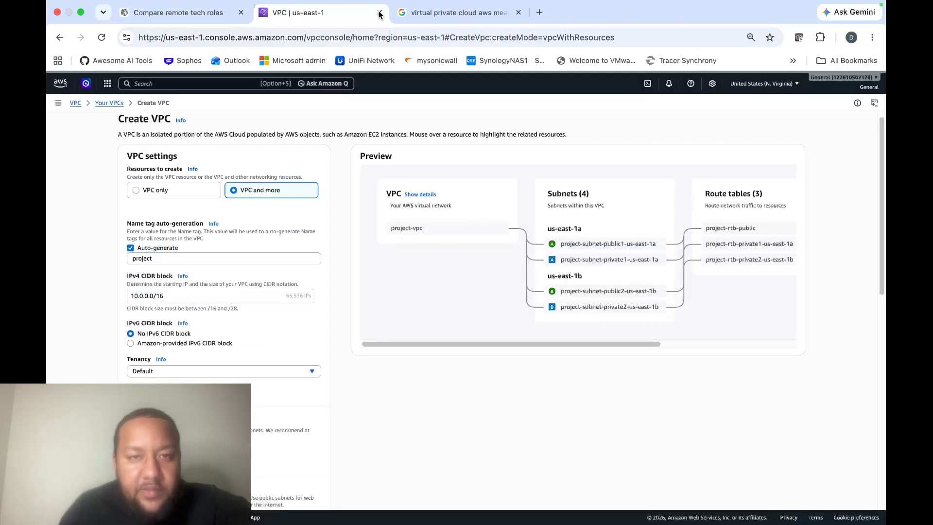
- Check the form shows 10.0.0.0/16 with subnets 10.0.1.0, 10.0.2.0, 10.0.11.0 and 10.0.12.0/24
scroll(238, 183, down, 1)
scroll(233, 189, up, 1)
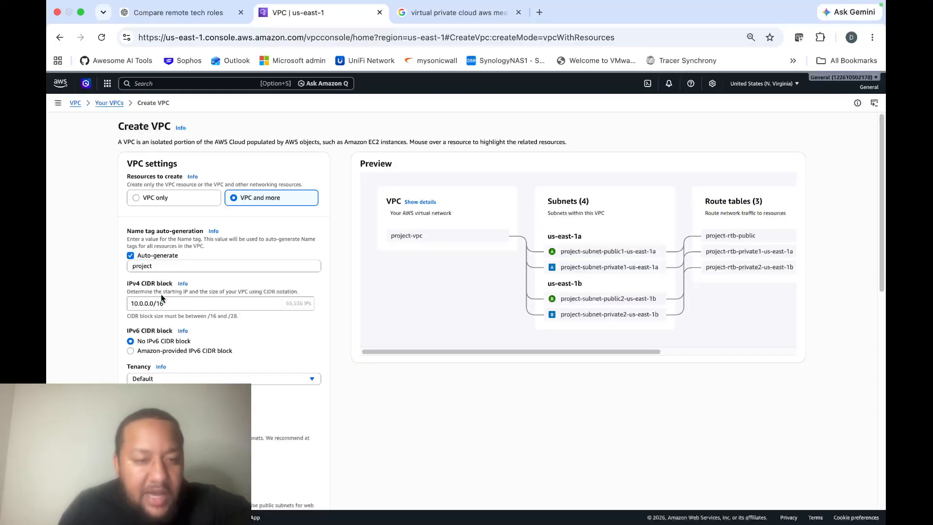
scroll(127, 277, down, 3)
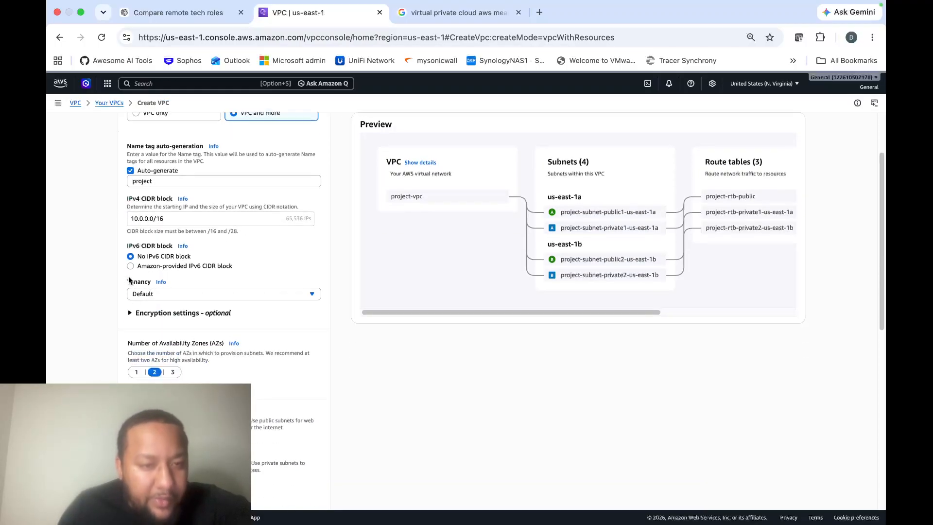
scroll(235, 297, down, 5)
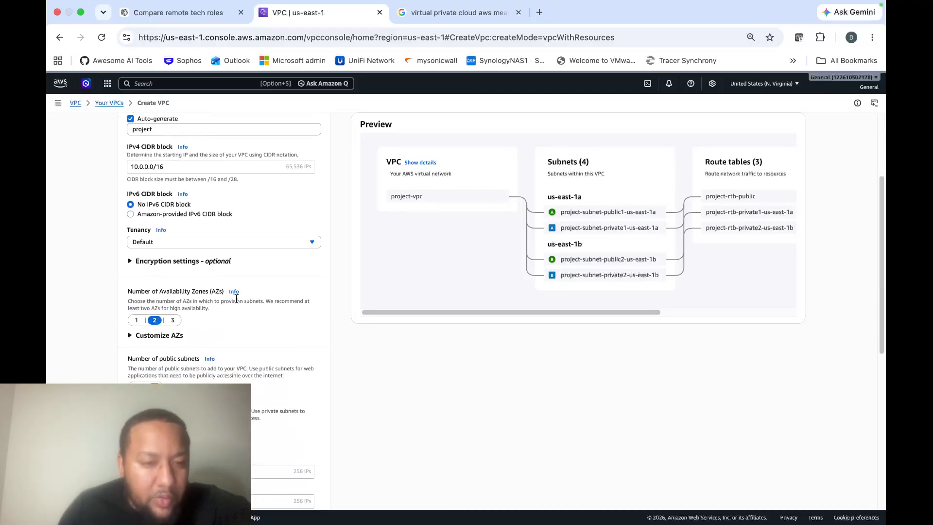
scroll(237, 298, down, 6)
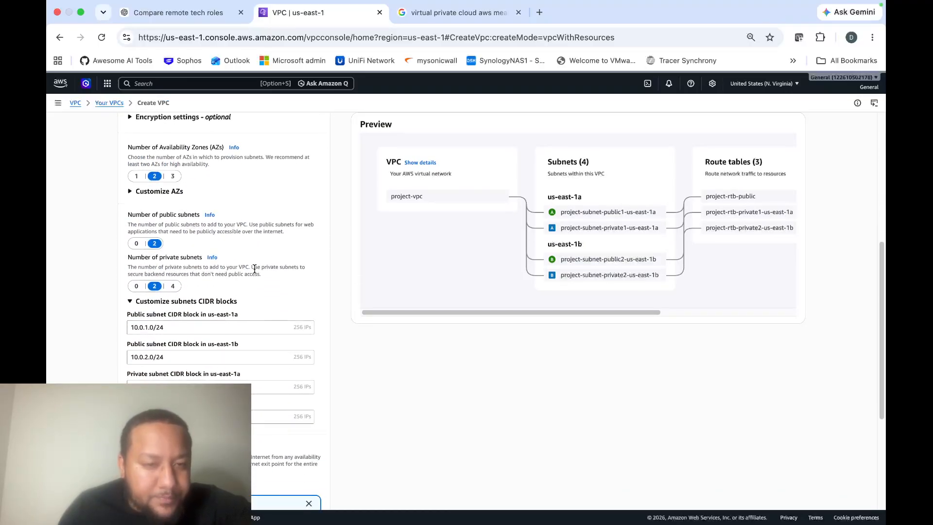
scroll(255, 269, up, 12)
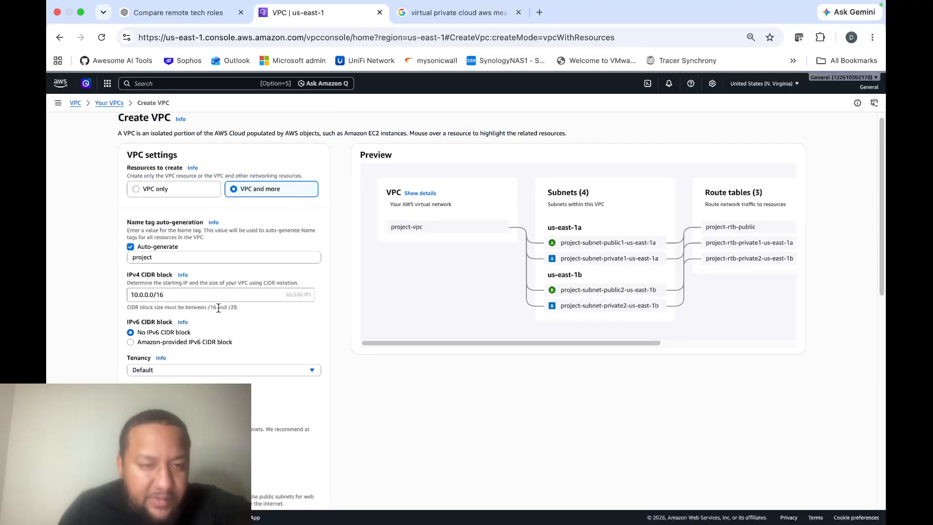
scroll(263, 311, down, 10)
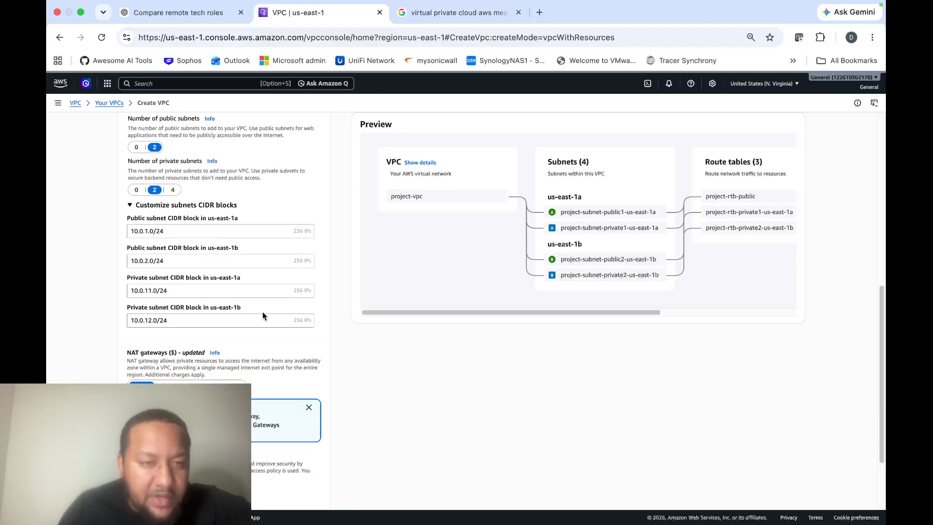
scroll(262, 316, down, 4)
scroll(263, 272, up, 12)
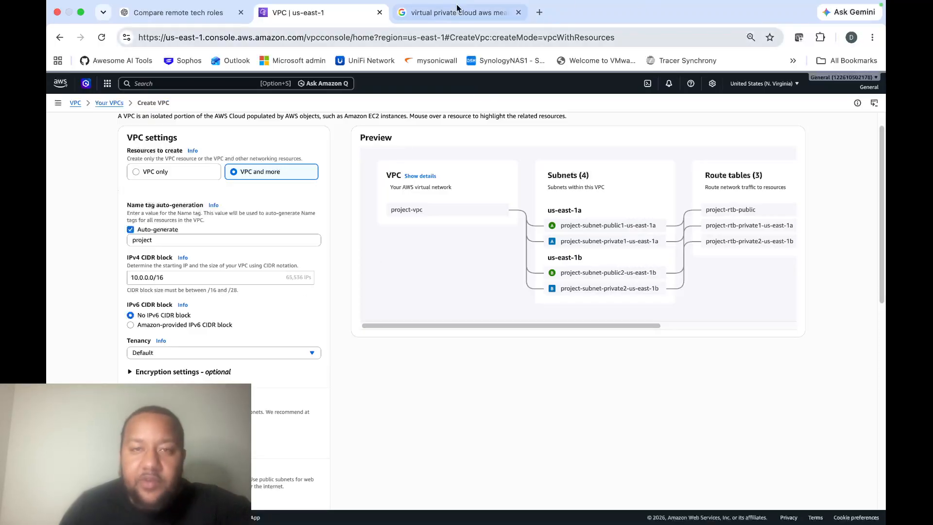
click(410, 12)
- Search Google for 'ipv4 cidr block' and expand the full overview
click(550, 101)
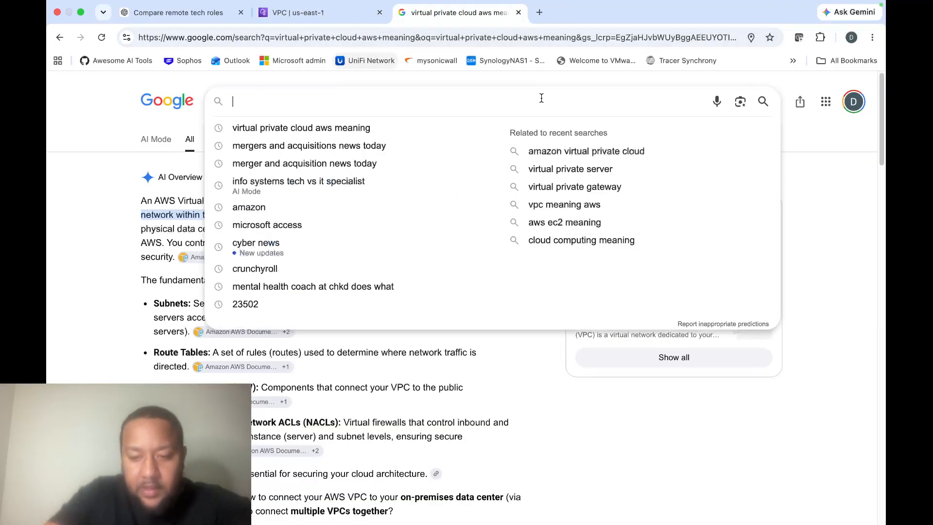
text(ipv4 c)
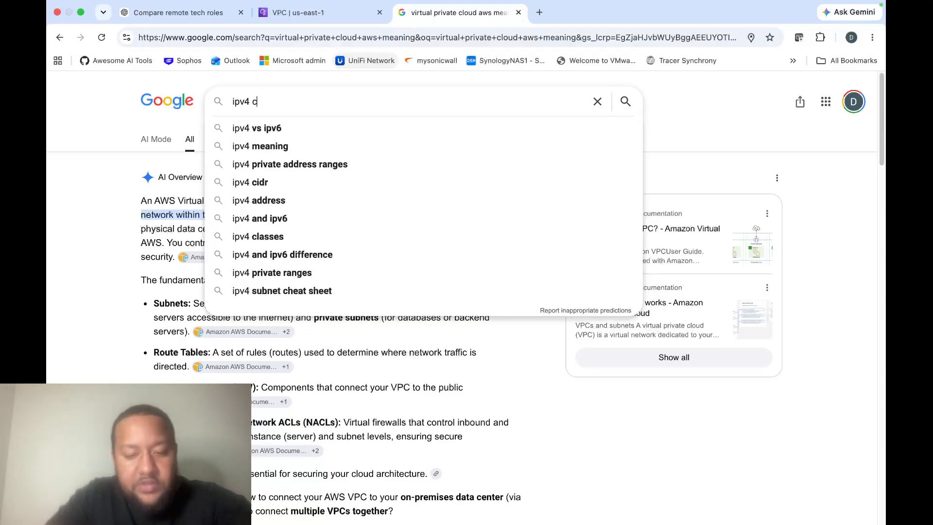
text(idr block)
key(Return)
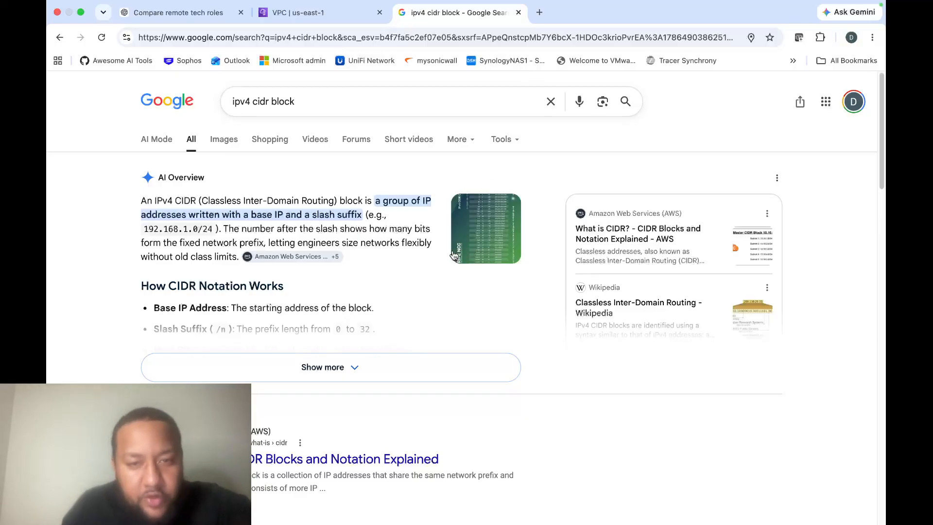
click(296, 364)
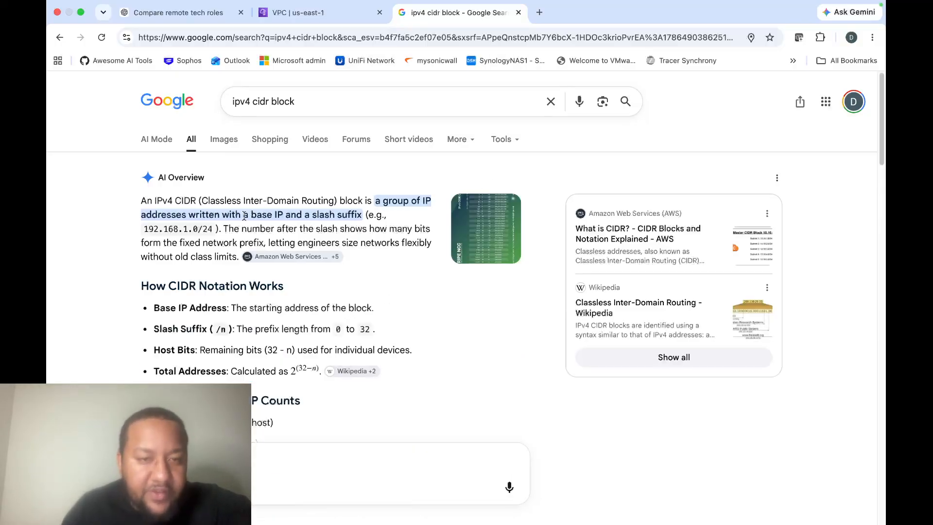
- Read the overview's CIDR block definition and its 192.168.1.0/24 example
drag(224, 214, 345, 213)
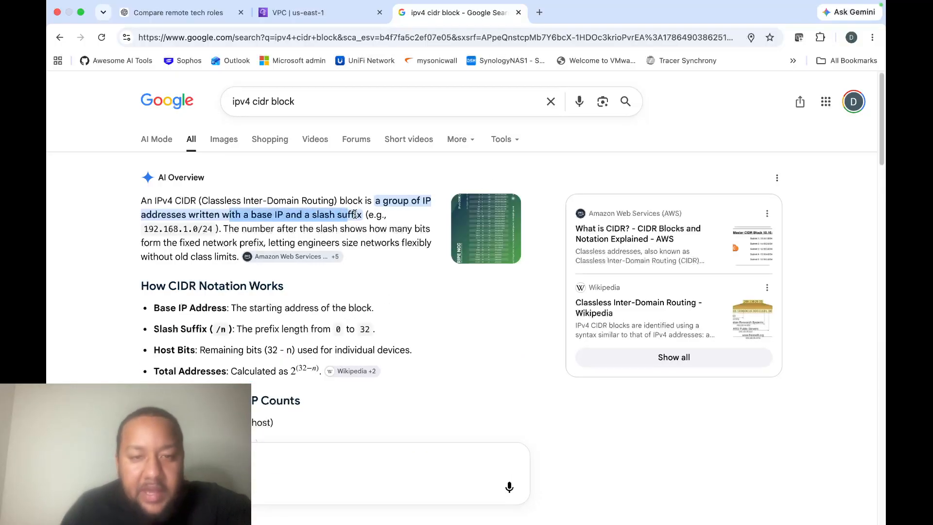
click(330, 210)
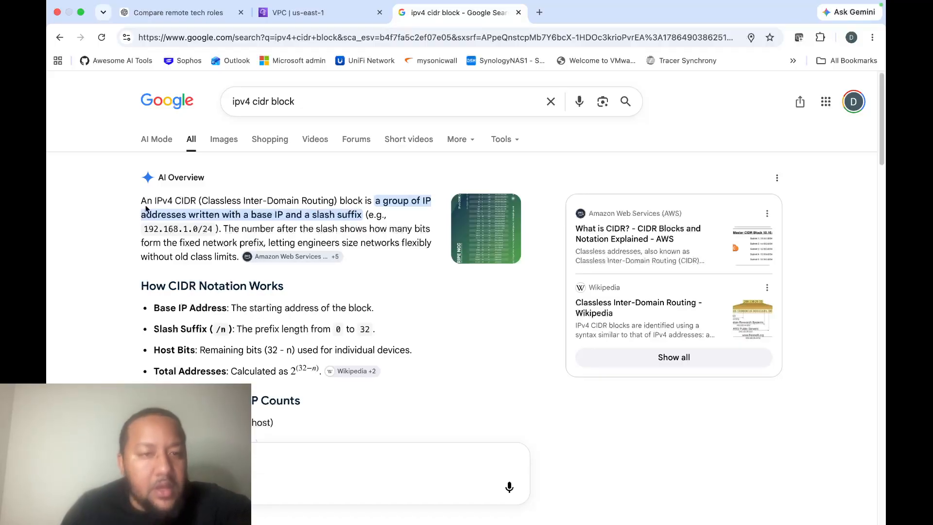
drag(149, 201, 381, 214)
click(380, 214)
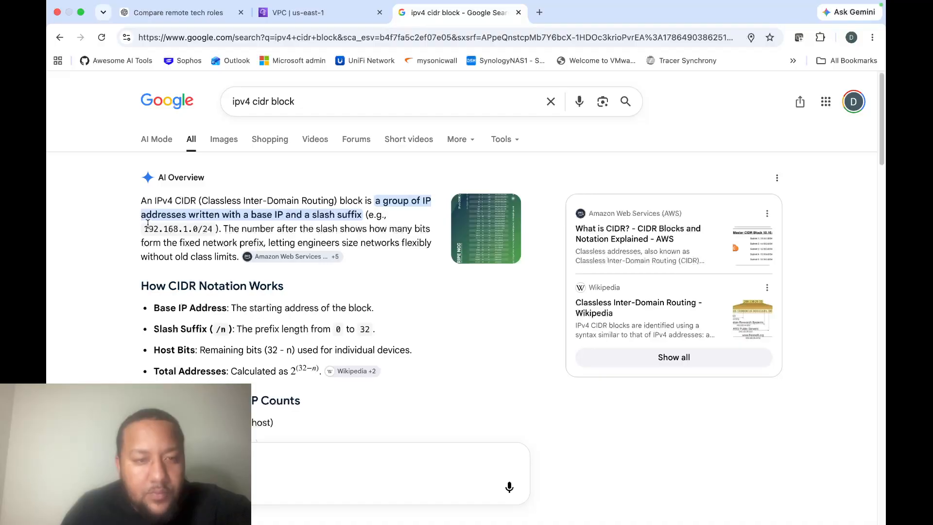
drag(144, 203, 415, 213)
click(353, 215)
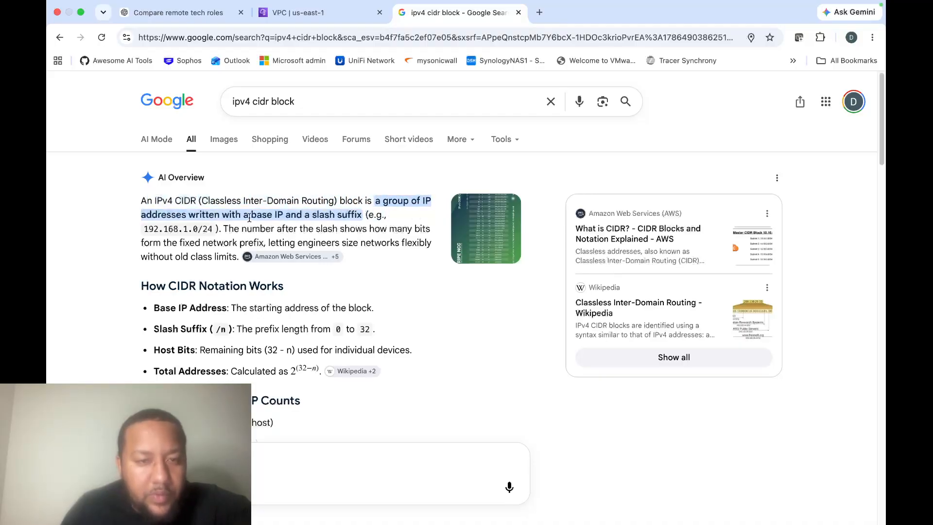
drag(248, 218, 298, 232)
click(201, 232)
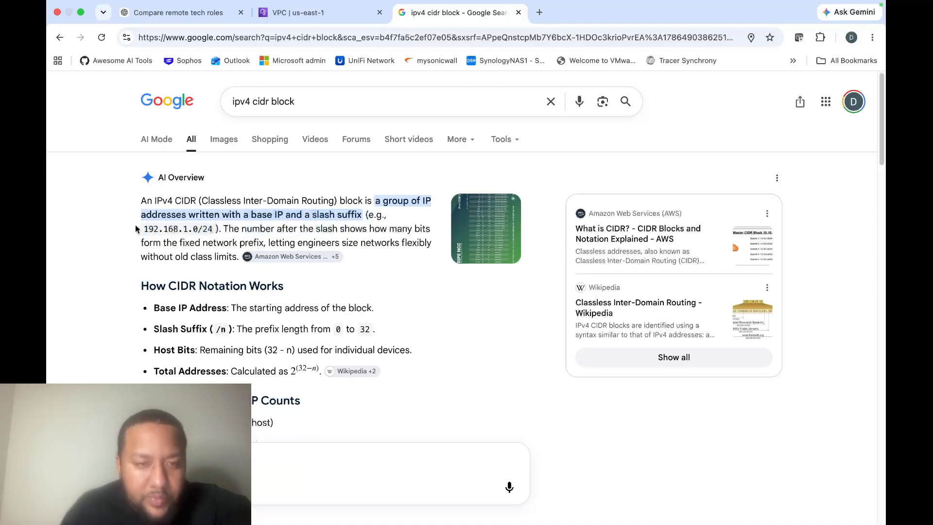
drag(137, 229, 207, 228)
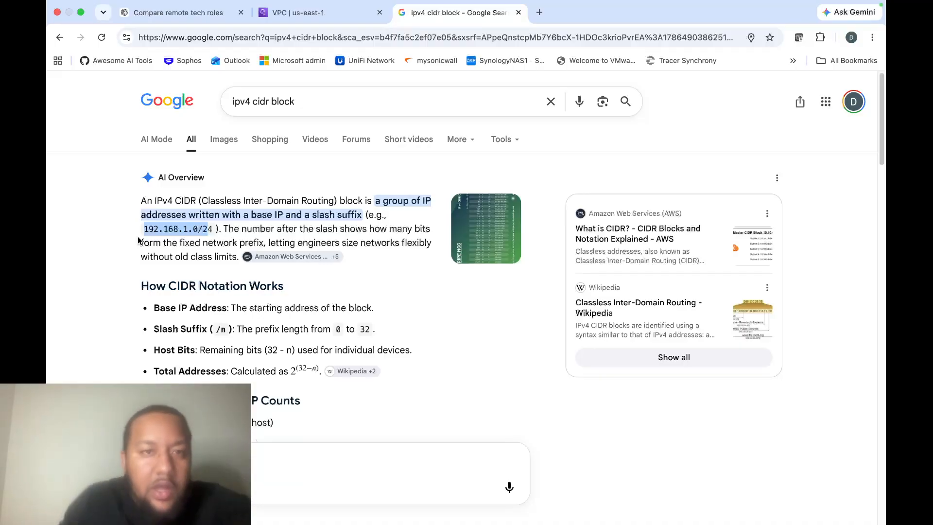
click(307, 13)
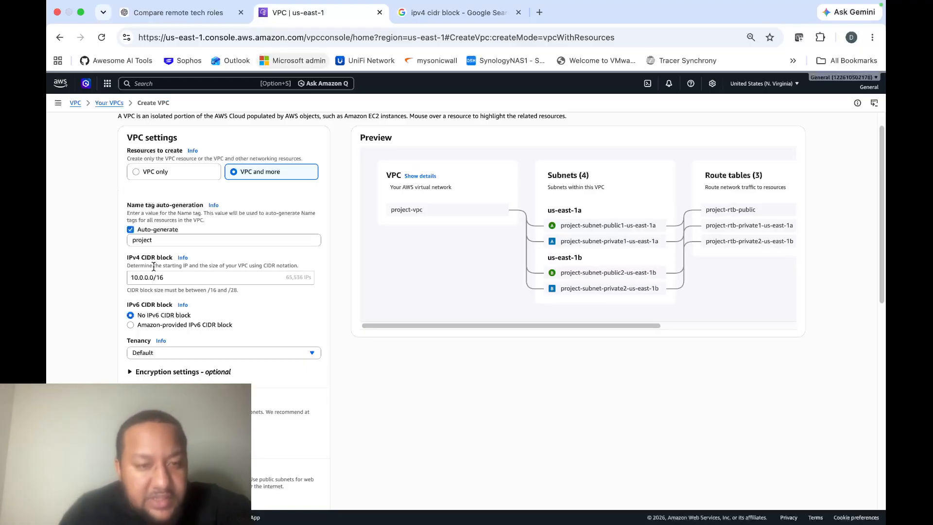
- Read the IPv4 CIDR block help text on the Create VPC form, then return to the Google results
drag(163, 266, 239, 267)
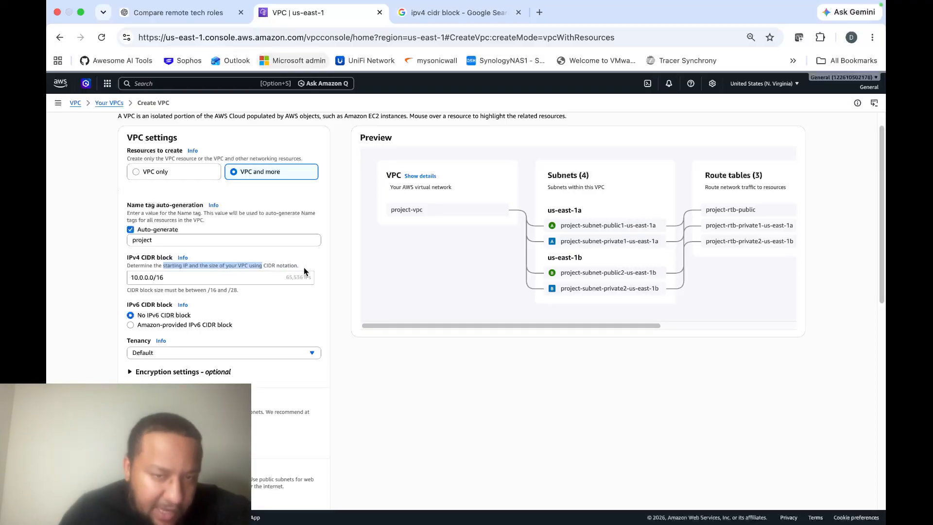
click(322, 260)
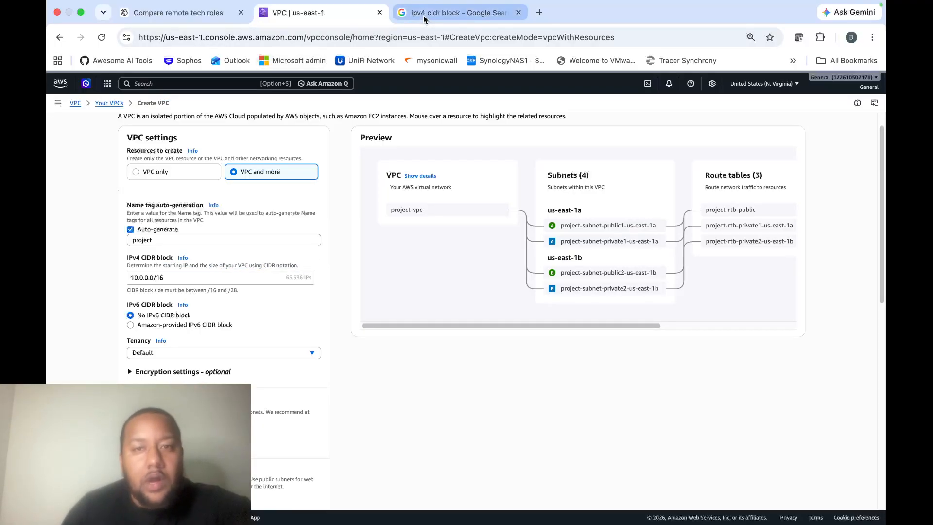
click(424, 14)
scroll(367, 255, down, 5)
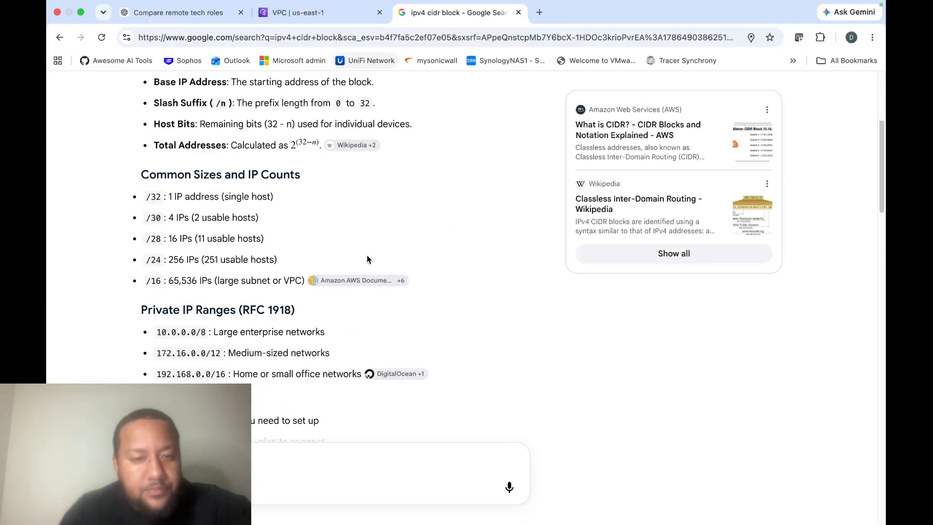
- Scroll through Google's AI Overview on common CIDR sizes and private IP ranges
scroll(368, 255, up, 5)
click(424, 299)
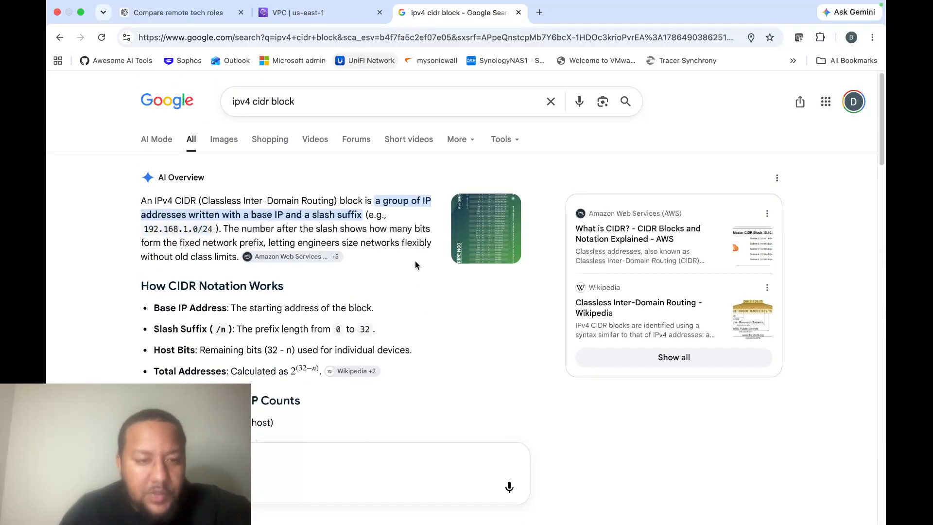
scroll(330, 311, down, 3)
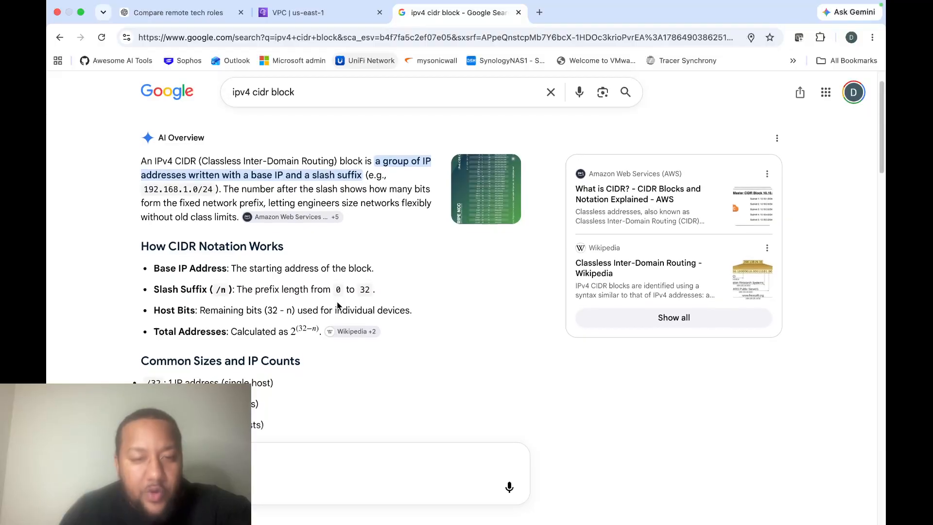
scroll(339, 303, down, 1)
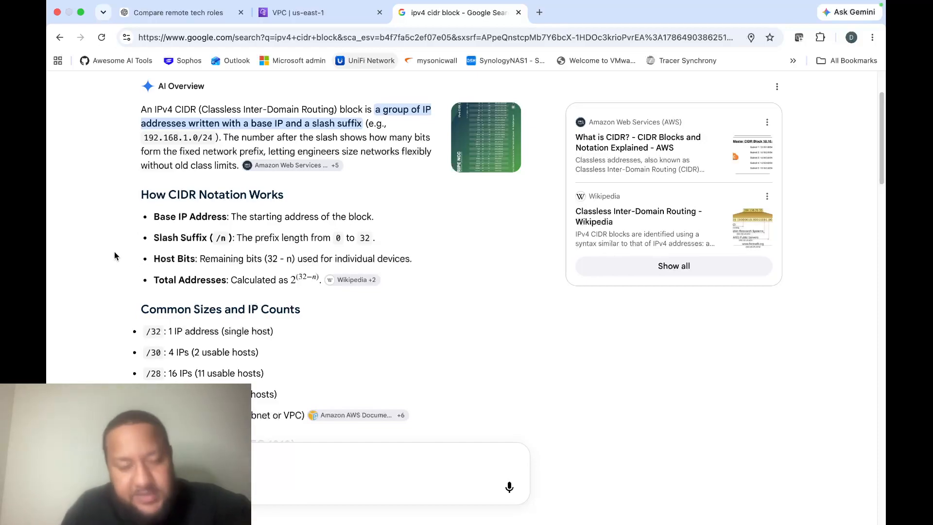
scroll(145, 248, down, 1)
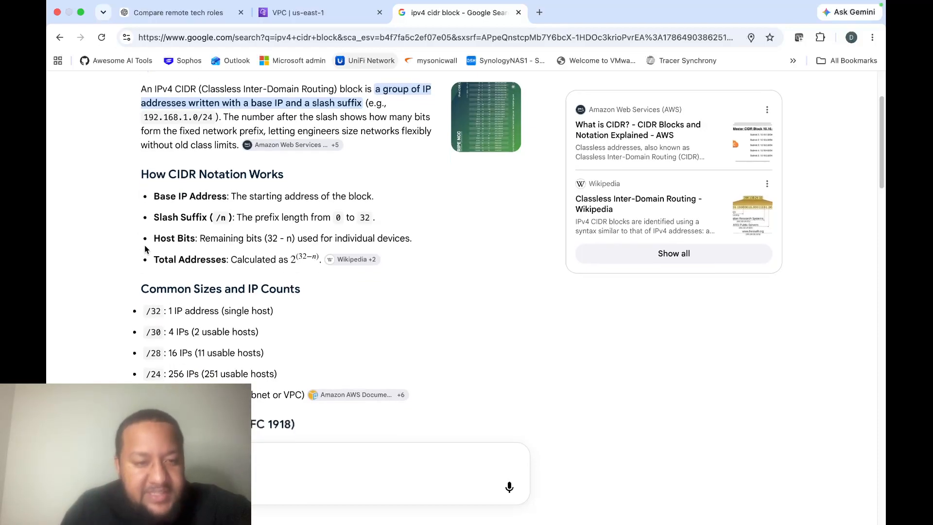
scroll(145, 248, down, 1)
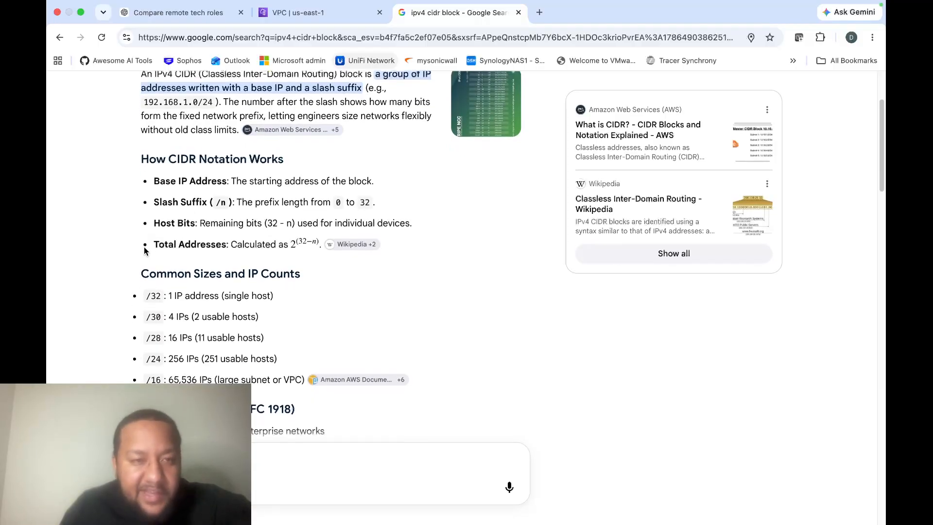
scroll(139, 250, up, 1)
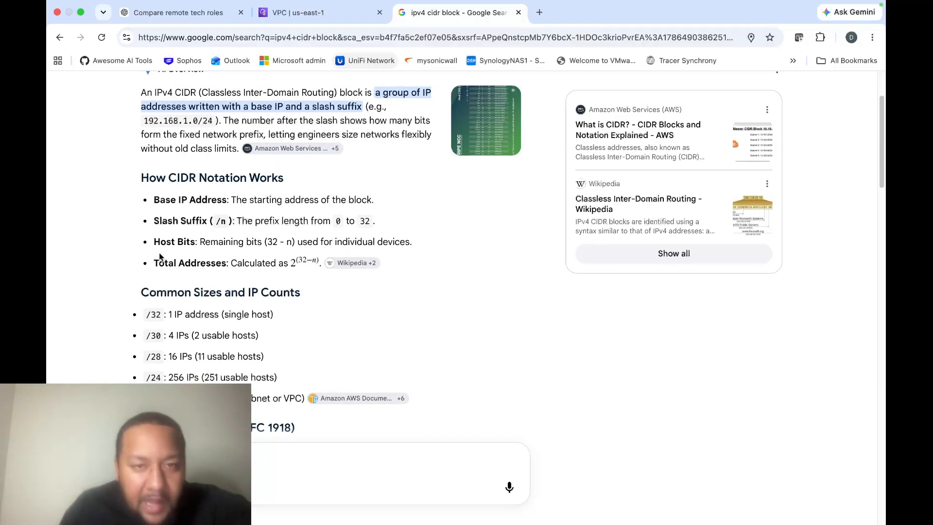
- Compare the form's 65,536 IPs hint for /16 against the CIDR sizes in the search results
click(293, 13)
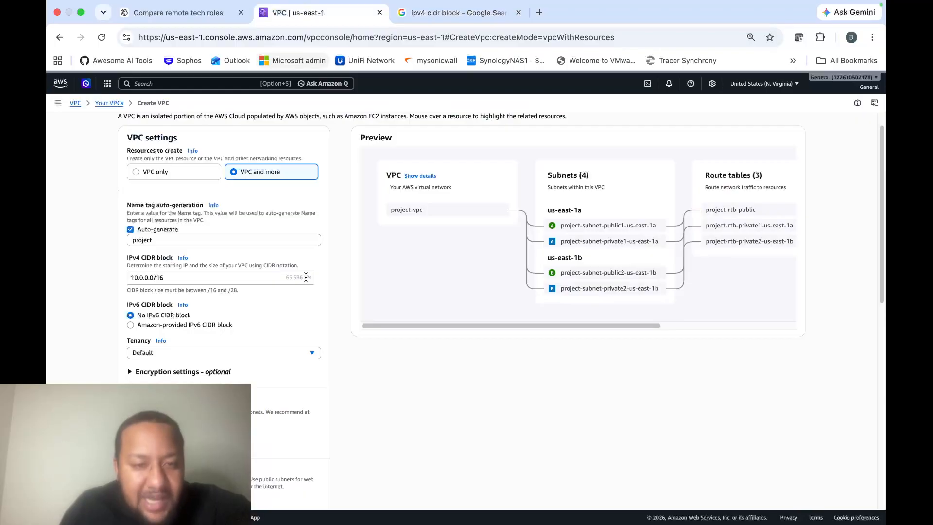
drag(286, 277, 319, 283)
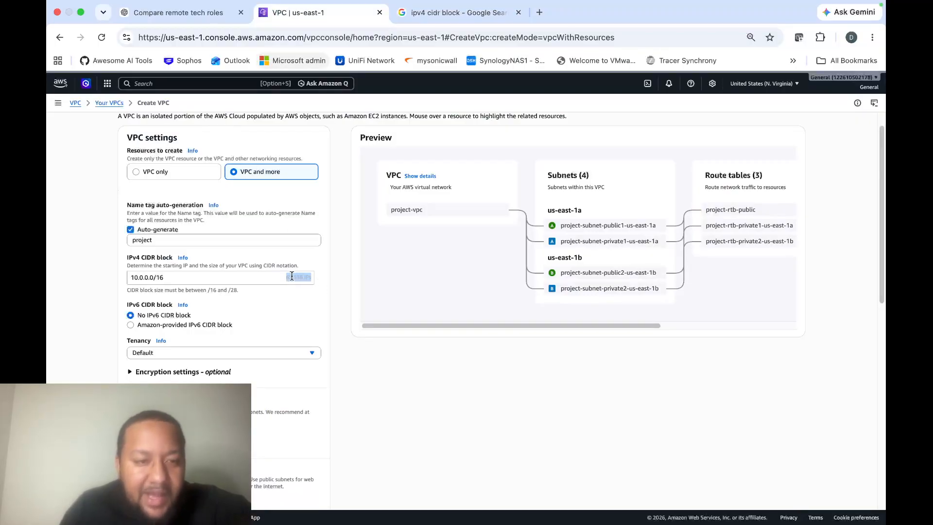
click(440, 14)
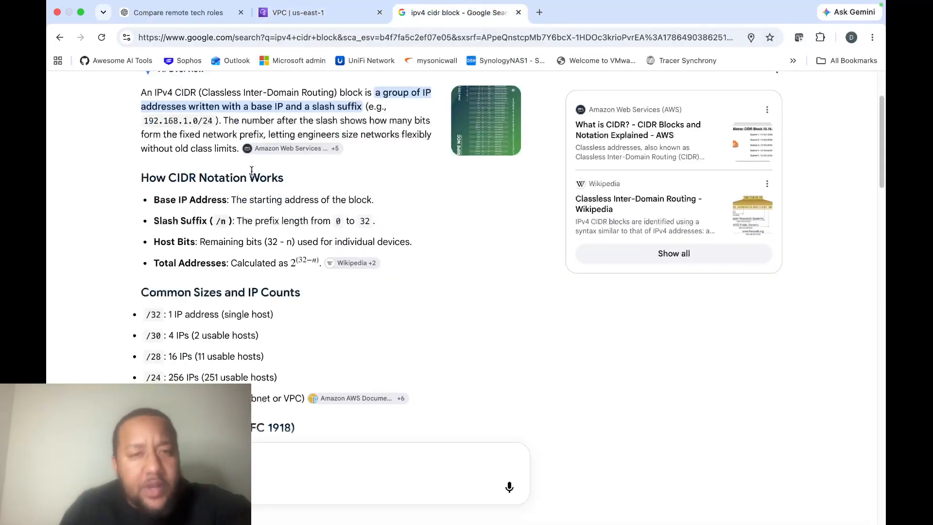
scroll(348, 153, up, 1)
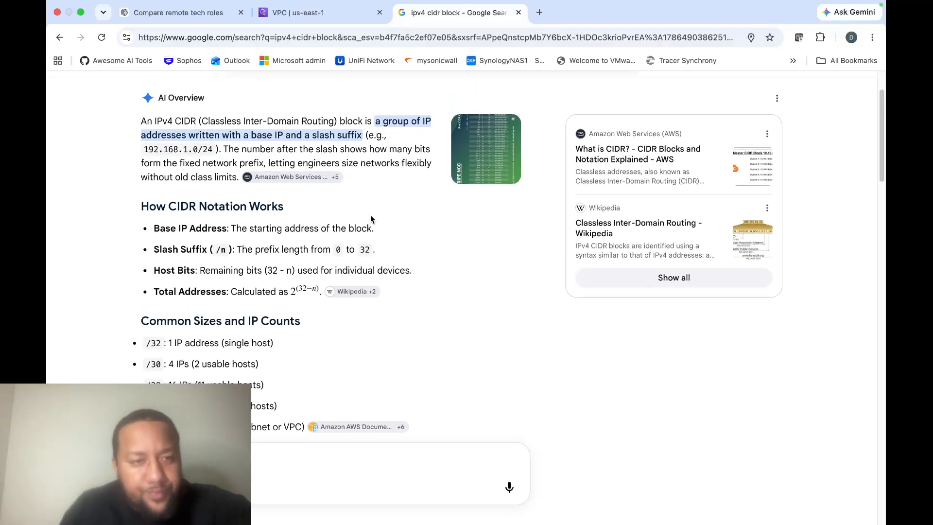
scroll(371, 211, down, 3)
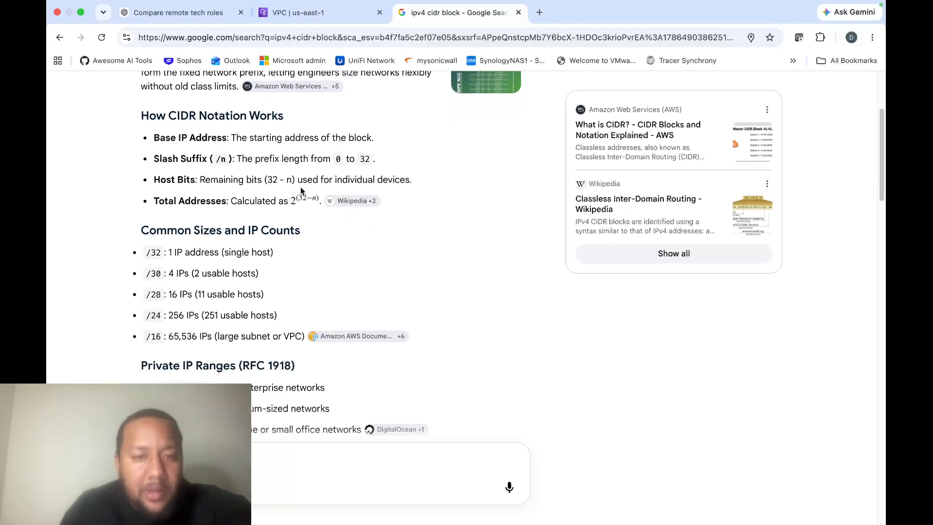
scroll(287, 187, down, 3)
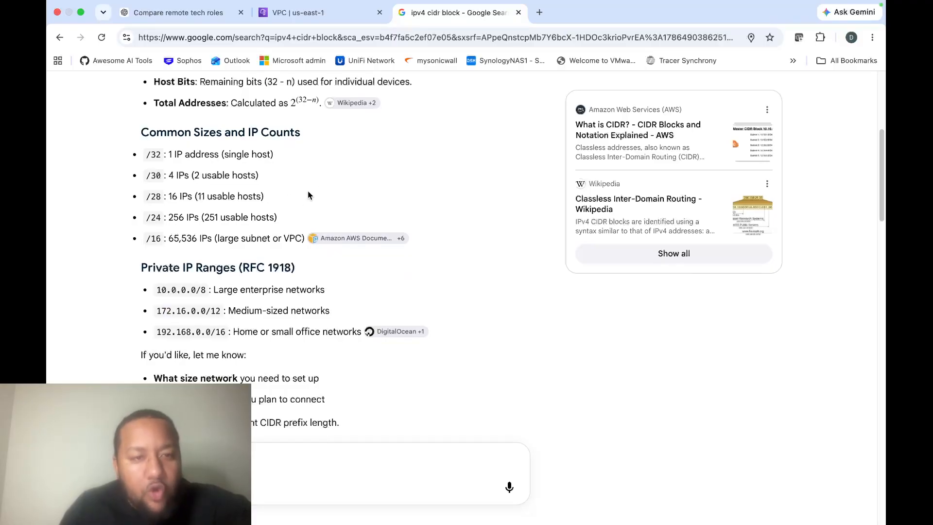
scroll(307, 191, up, 5)
scroll(306, 204, down, 12)
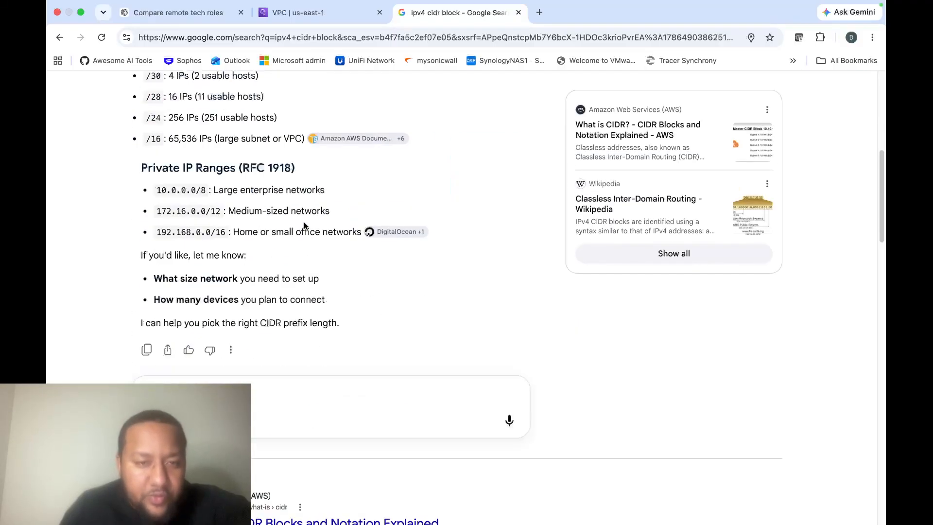
scroll(307, 194, up, 7)
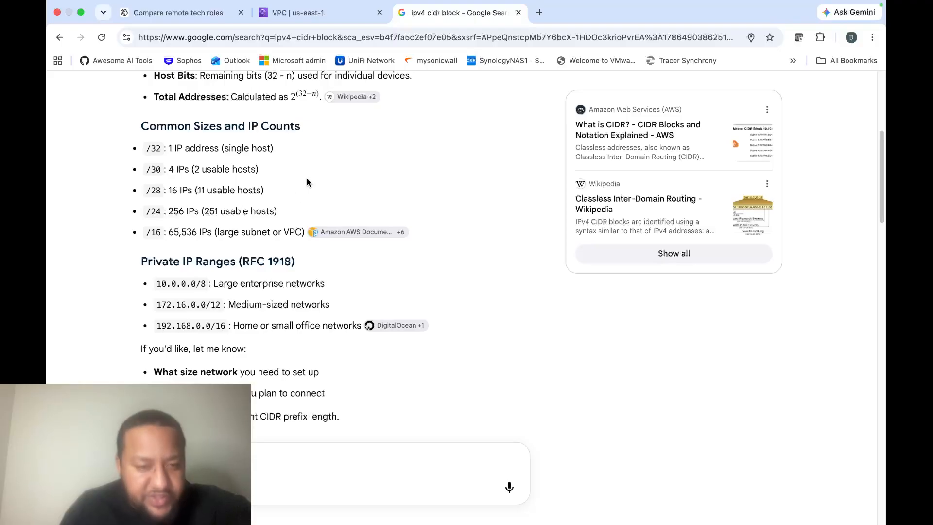
scroll(310, 180, up, 3)
click(177, 14)
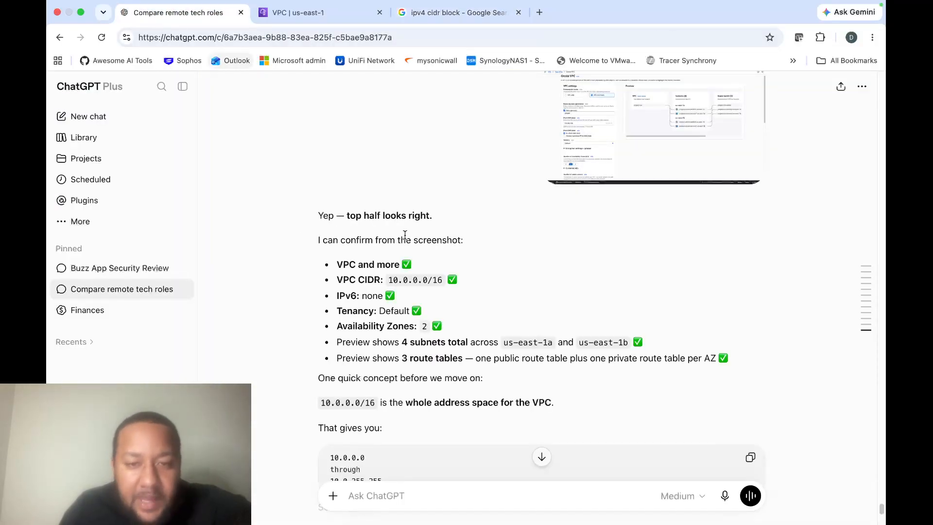
scroll(496, 276, down, 1)
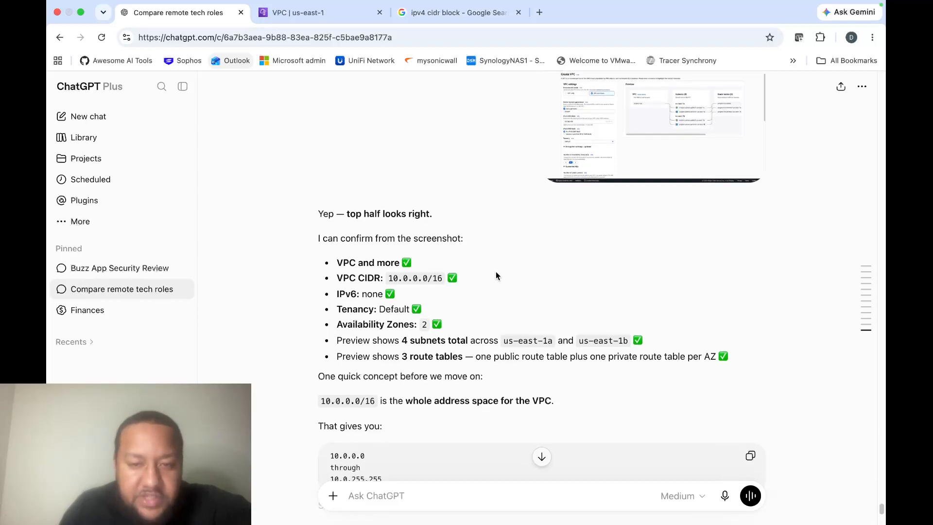
scroll(495, 276, down, 5)
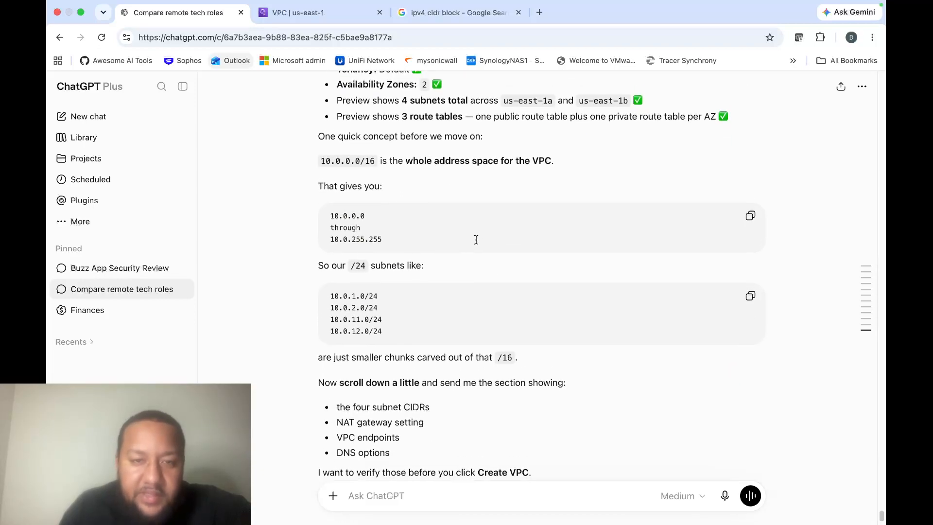
scroll(476, 239, down, 2)
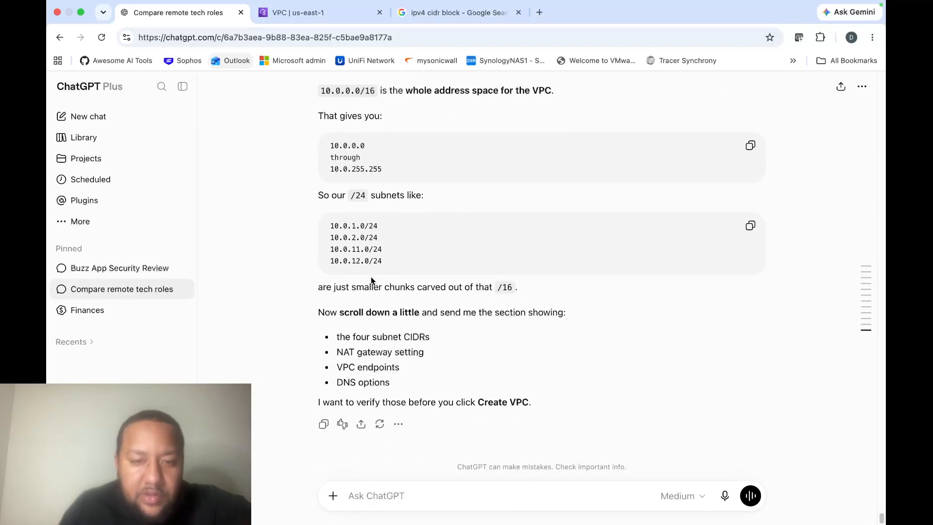
click(316, 15)
scroll(183, 276, down, 1)
scroll(183, 277, down, 5)
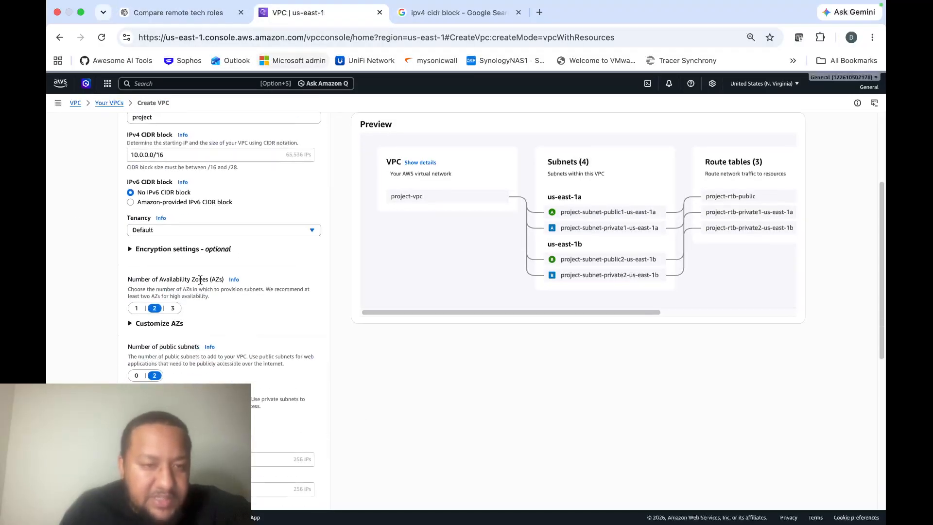
click(180, 14)
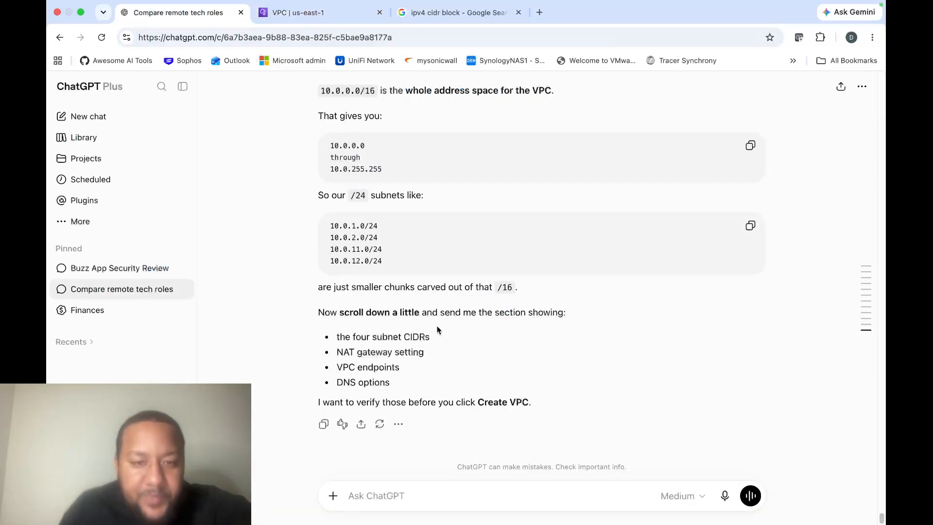
drag(331, 312, 568, 313)
drag(335, 337, 428, 354)
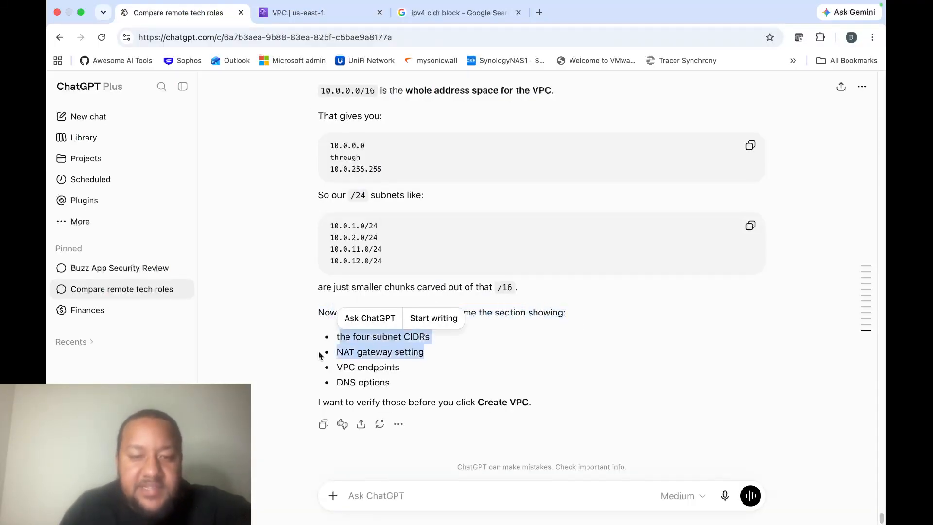
drag(322, 356, 426, 355)
drag(335, 368, 537, 404)
click(528, 403)
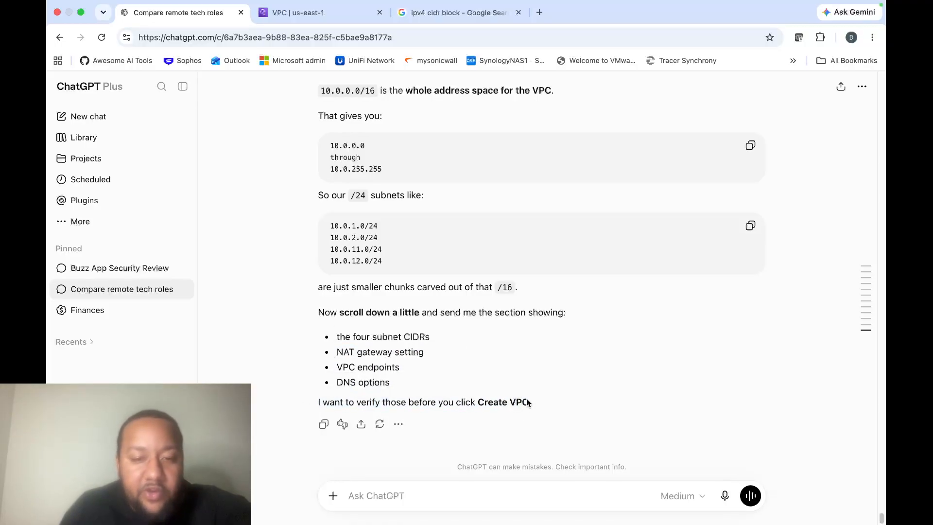
drag(336, 337, 447, 339)
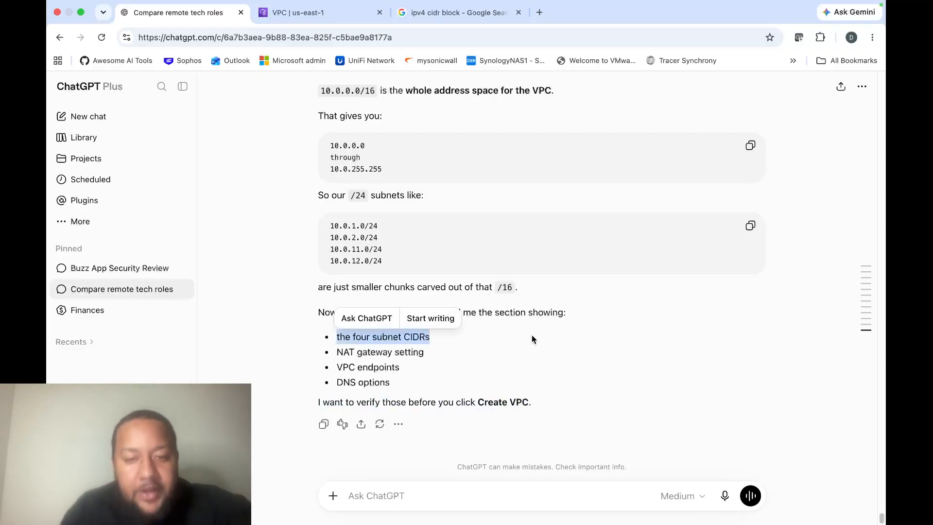
click(548, 347)
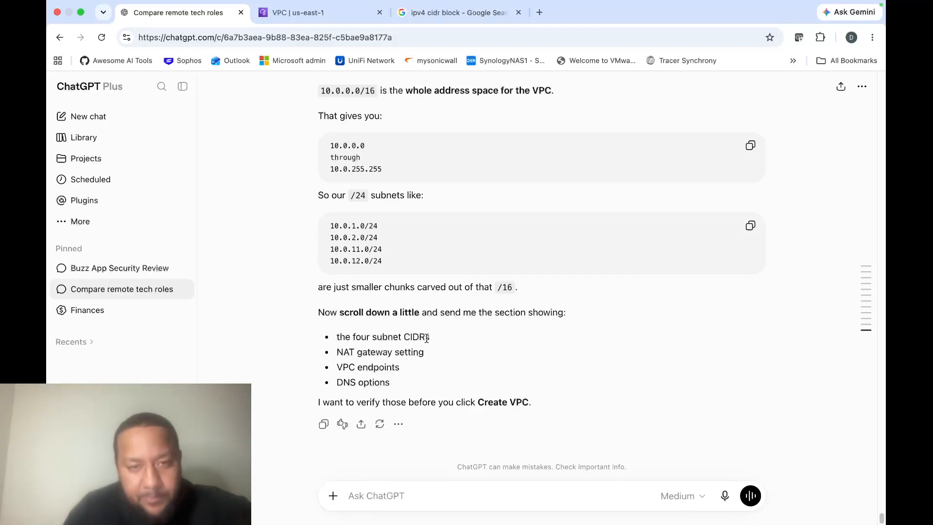
drag(426, 338, 337, 339)
click(303, 199)
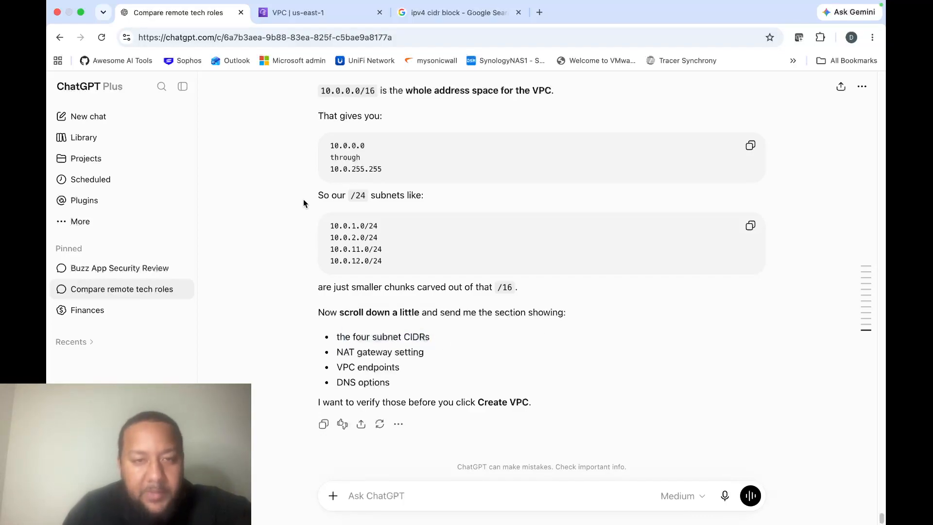
drag(303, 199, 433, 257)
click(424, 267)
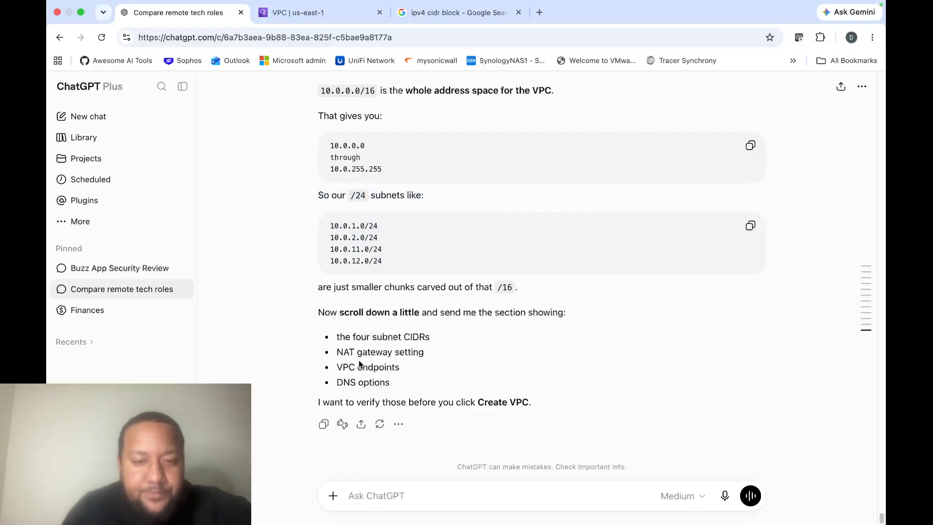
drag(337, 353, 423, 353)
click(444, 367)
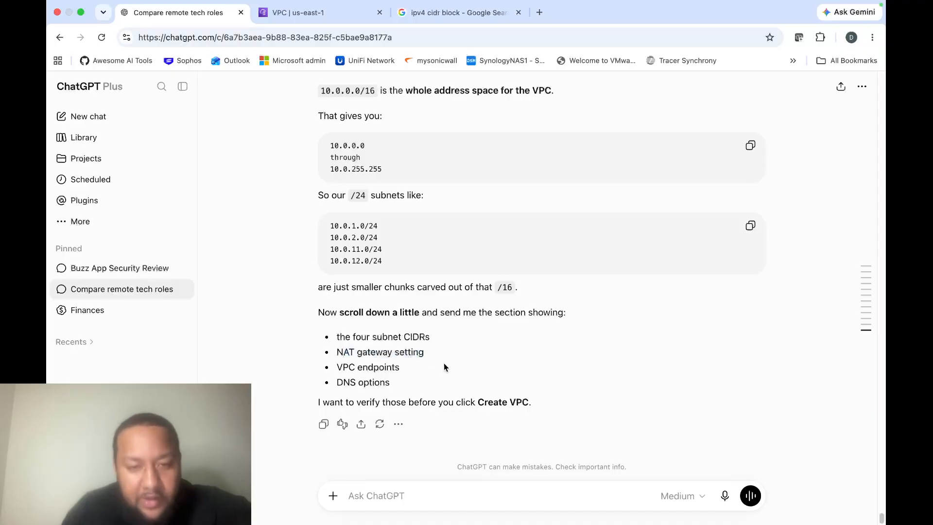
- Replace the query with 'nat gateway definition' and run the Google search
click(424, 12)
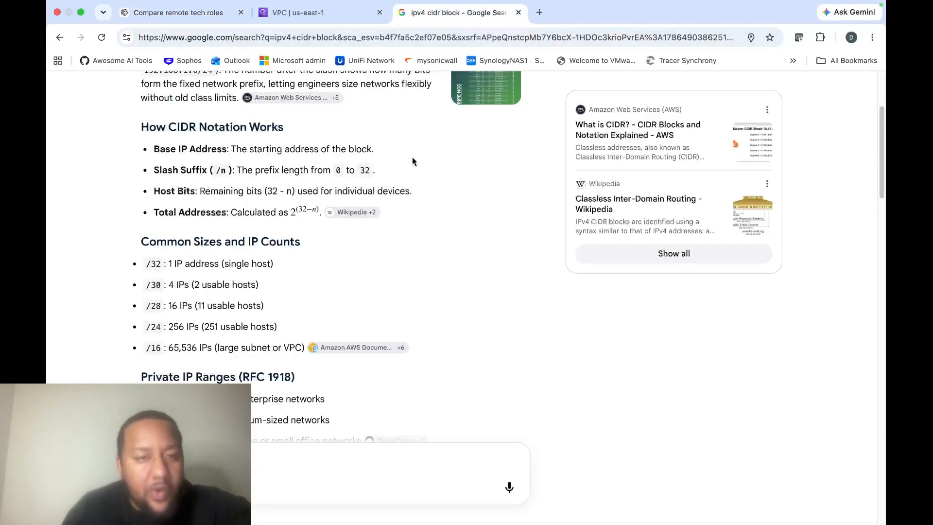
scroll(437, 146, up, 3)
click(549, 101)
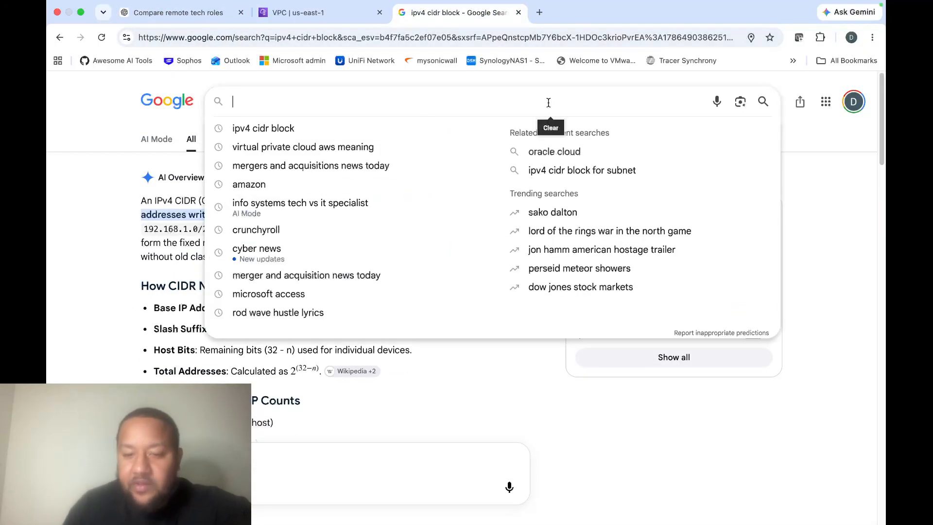
text(nat ag)
key(BackSpace)
key(BackSpace)
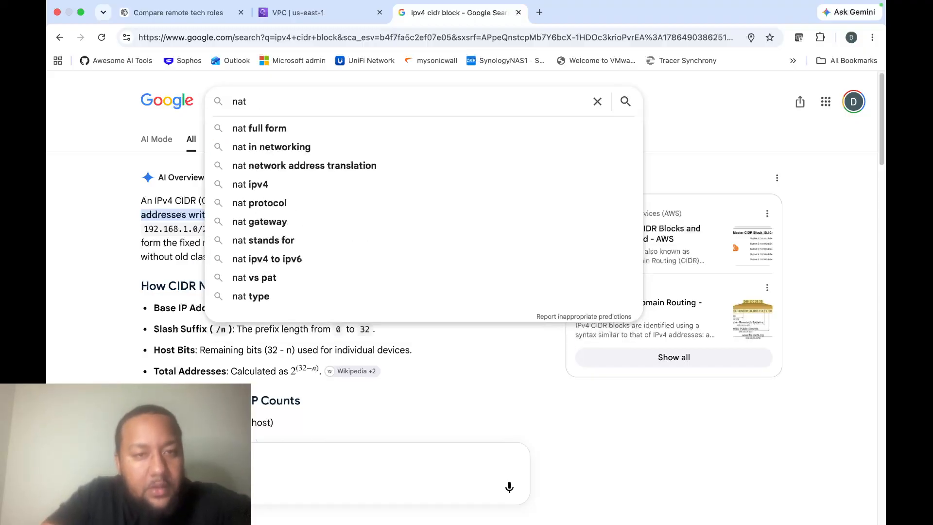
text(gateway)
text(definition)
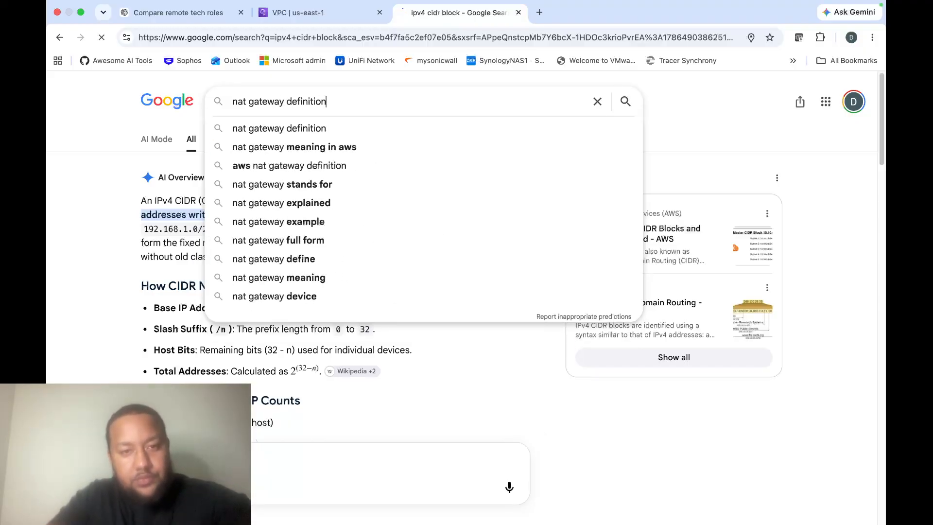
key(Return)
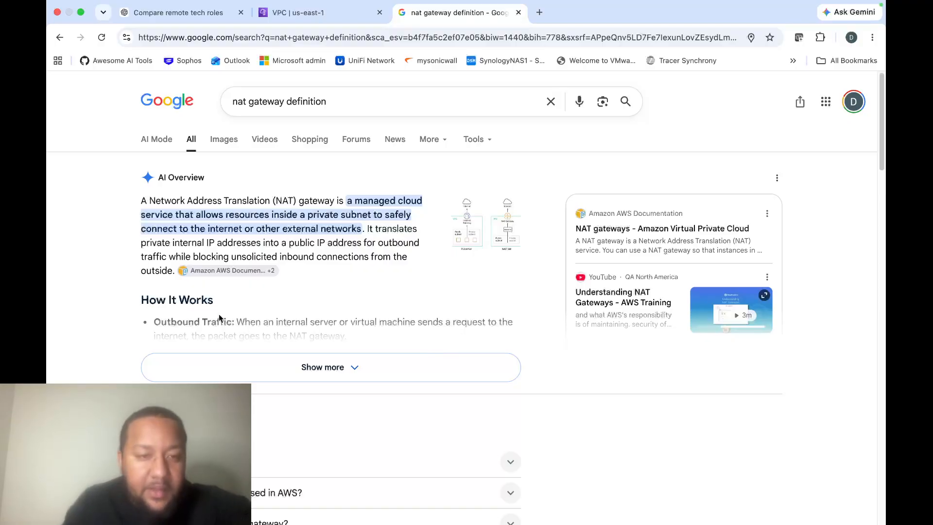
- Expand the NAT gateway AI Overview and ask 'simply how do you say what this means'
click(281, 371)
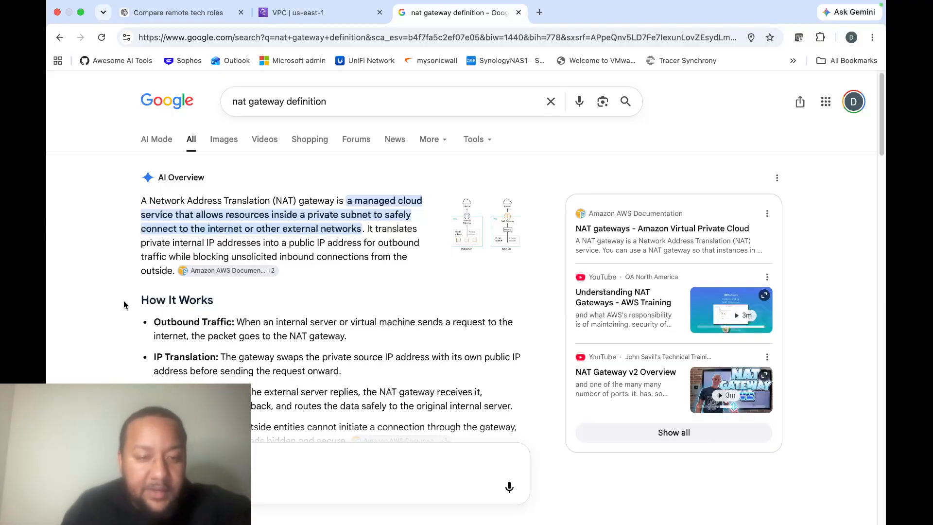
scroll(124, 306, down, 5)
scroll(124, 303, down, 8)
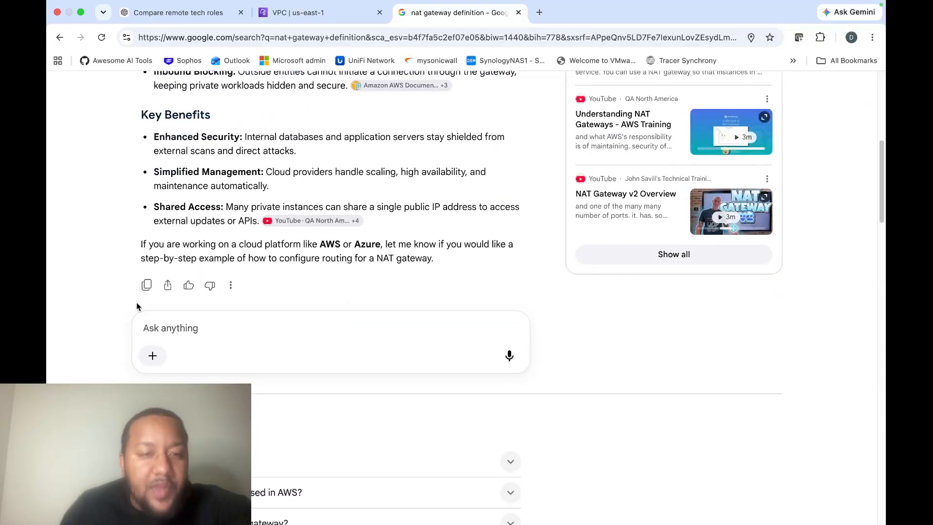
text(s)
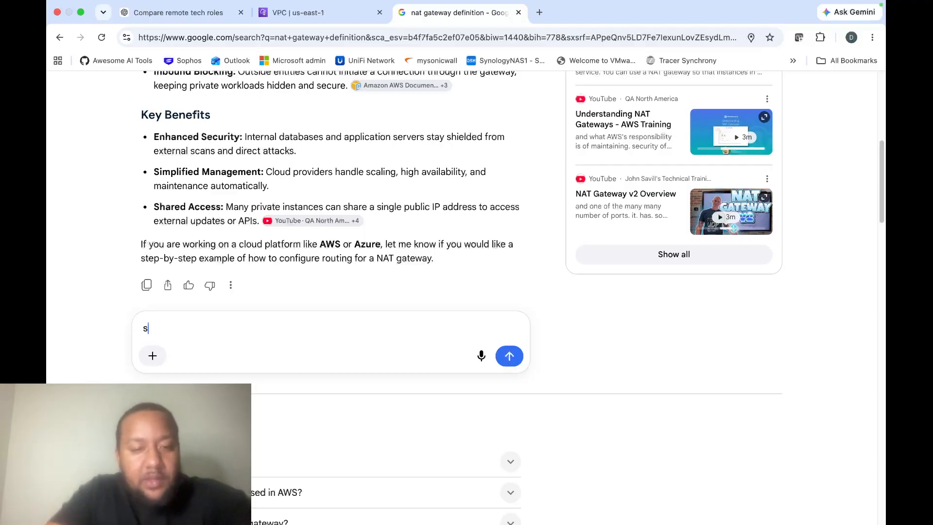
text(imply how do you s)
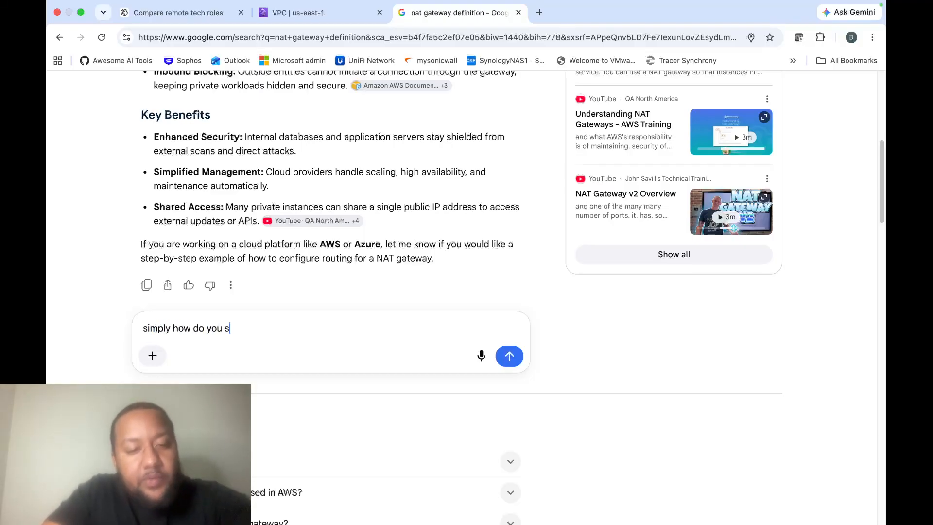
text(ay what this means)
key(Return)
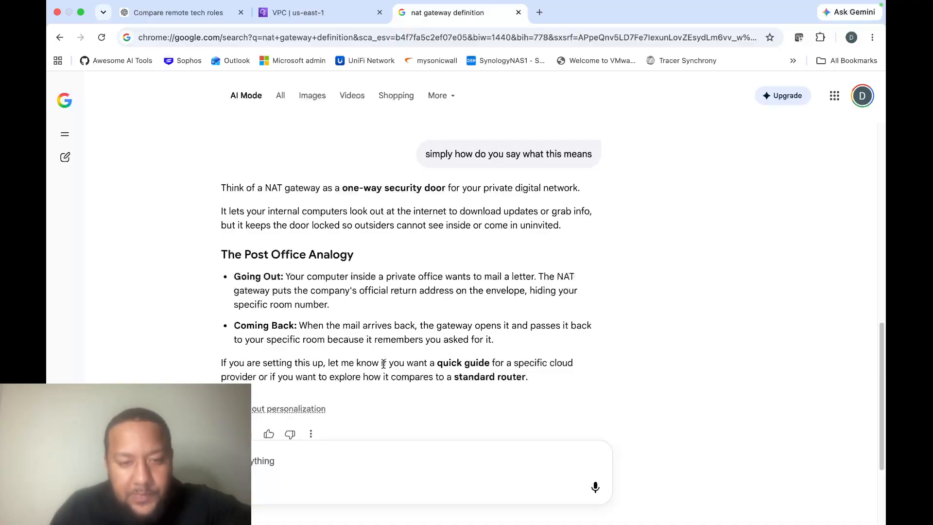
- Read the 'one-way security door' explanation, then return to the Create VPC page
scroll(384, 368, up, 1)
scroll(384, 368, down, 1)
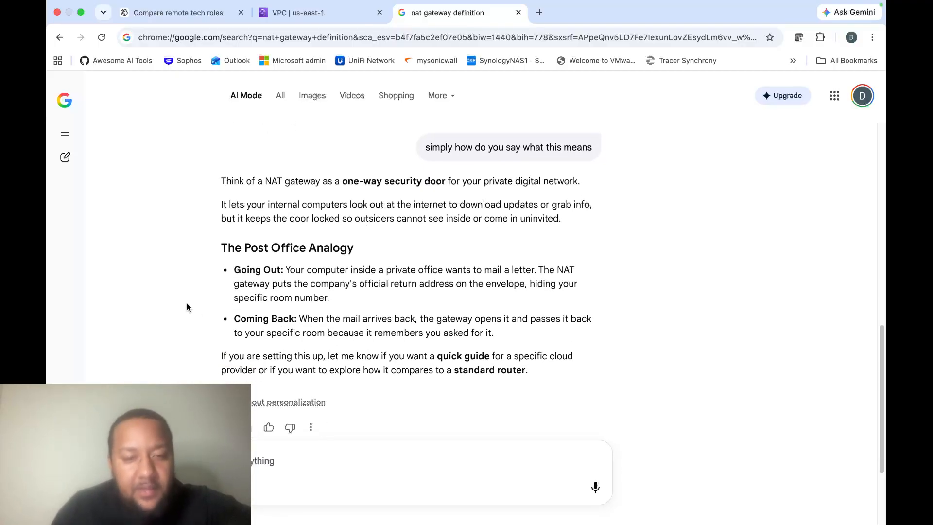
drag(187, 302, 182, 312)
click(184, 314)
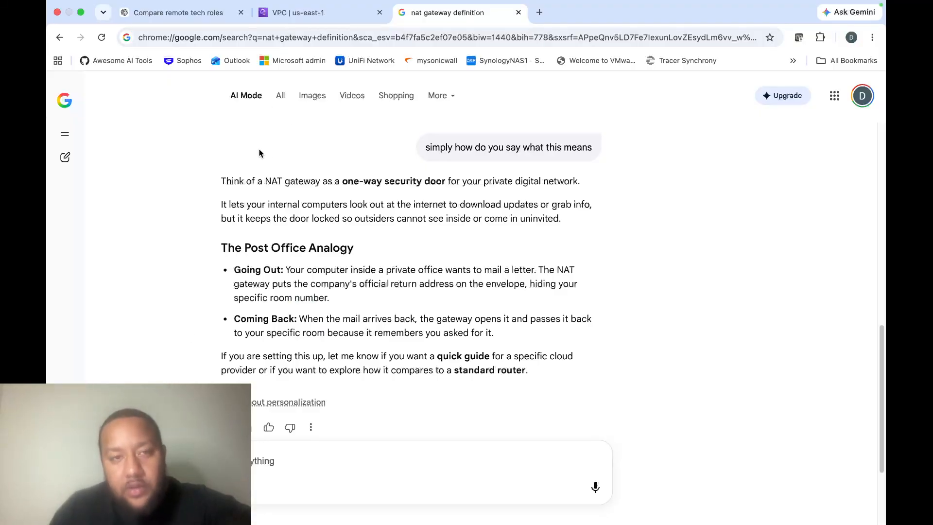
click(301, 20)
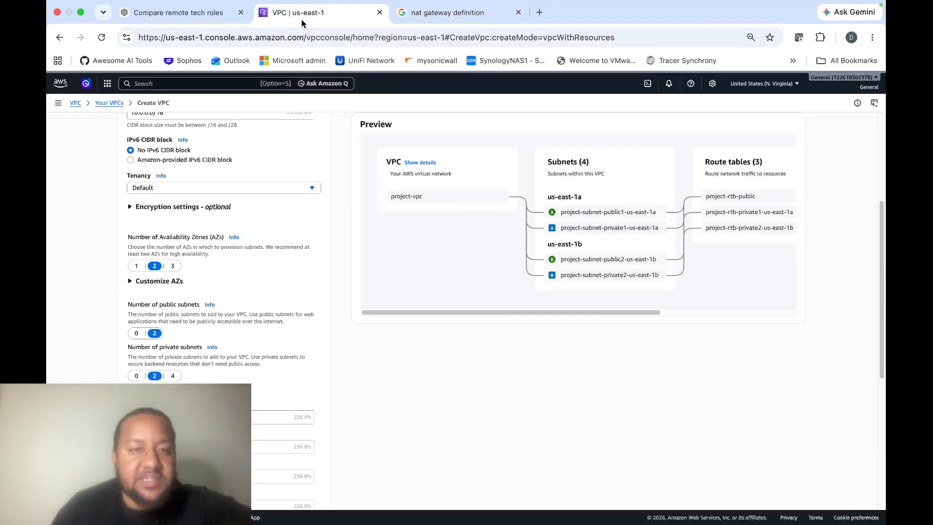
- Screenshot the Create VPC settings and send the image to ChatGPT for review
click(185, 13)
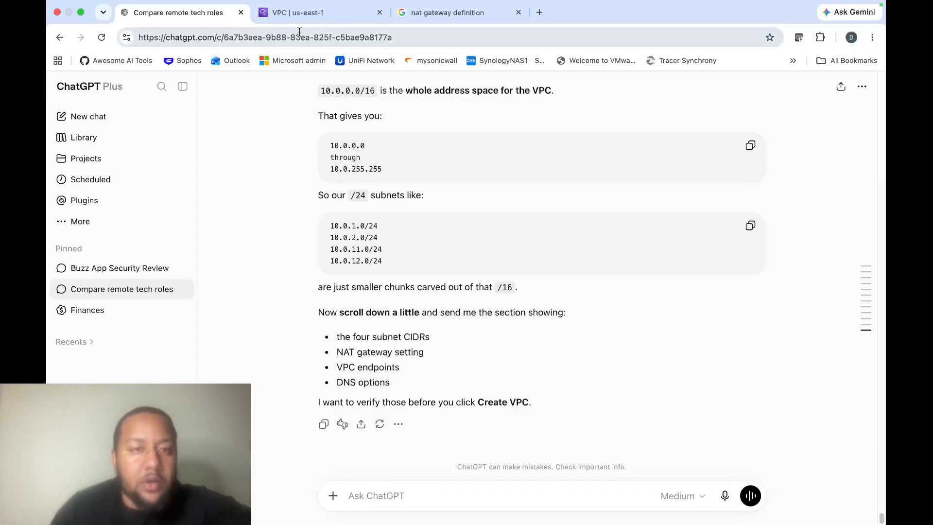
click(311, 14)
scroll(159, 284, down, 5)
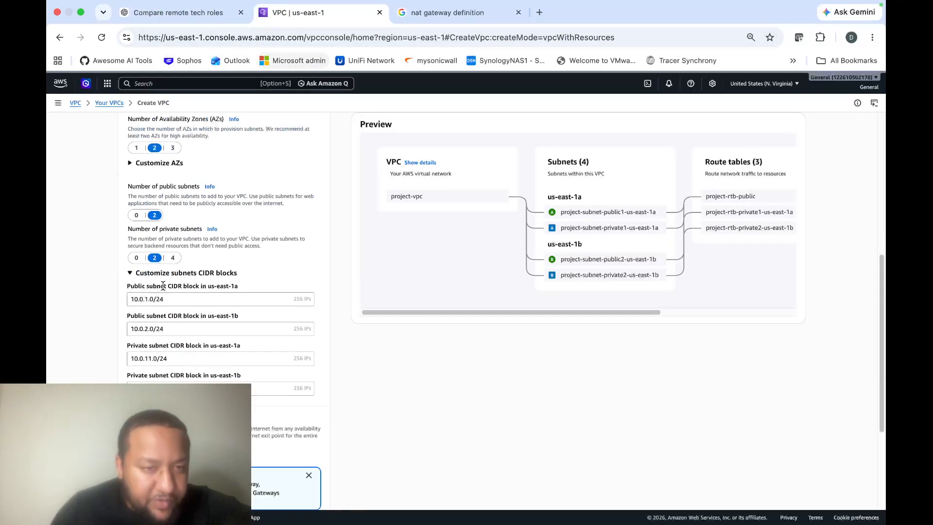
scroll(172, 243, down, 6)
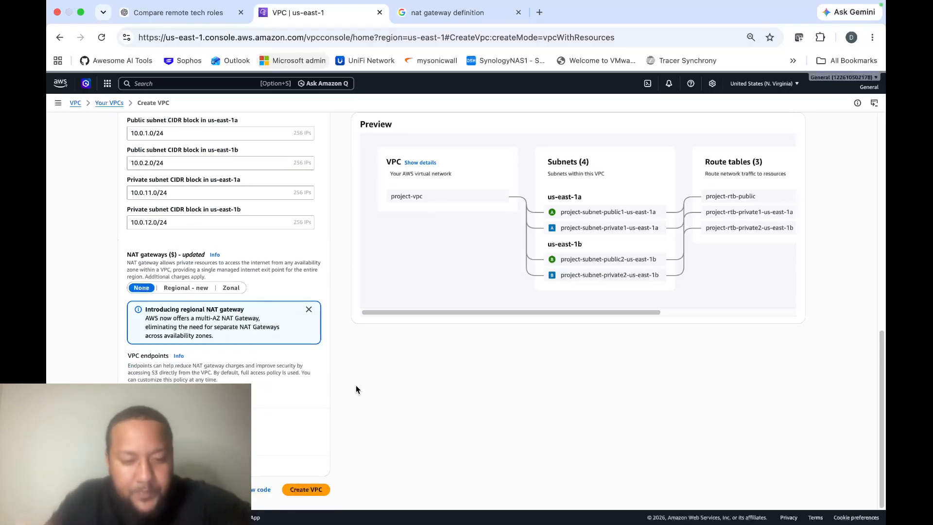
key(super+shift+3)
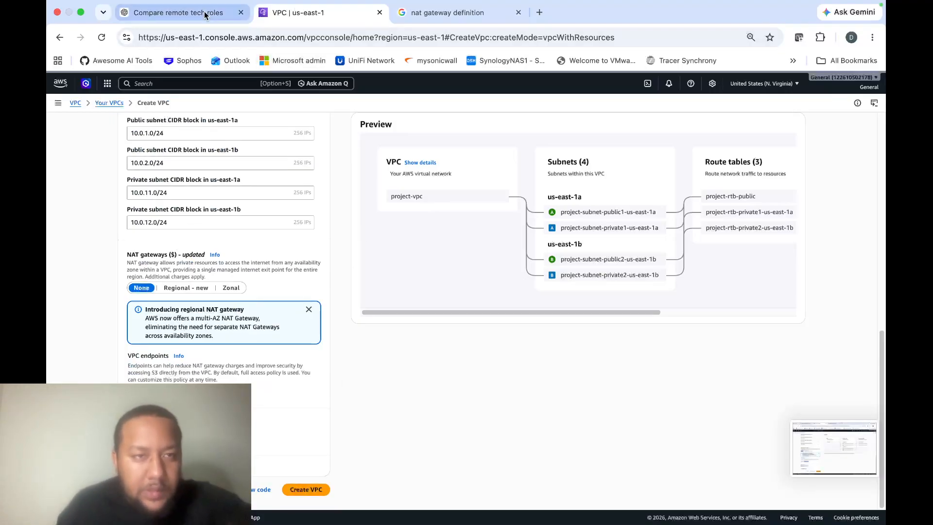
click(179, 13)
drag(826, 447, 691, 499)
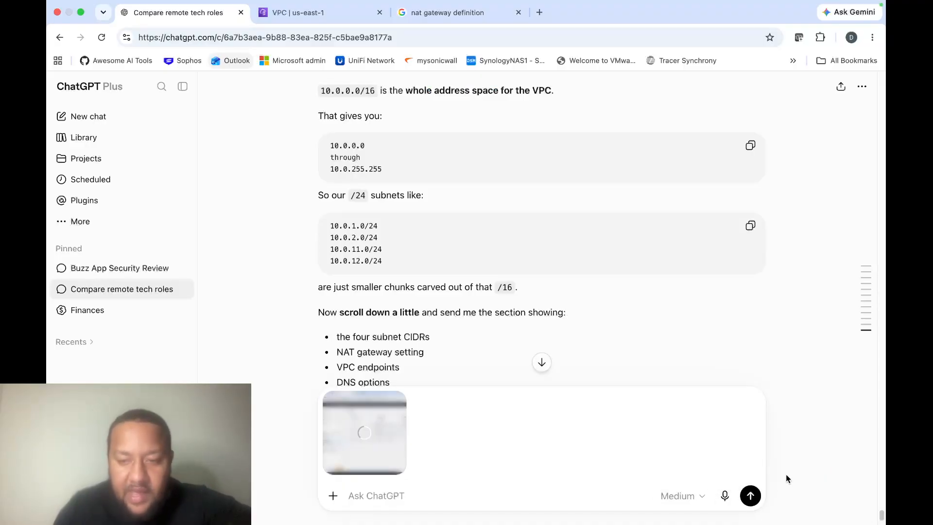
click(750, 495)
- Read the VPC endpoints section on the Create VPC page, then return to ChatGPT's review
click(452, 12)
click(163, 13)
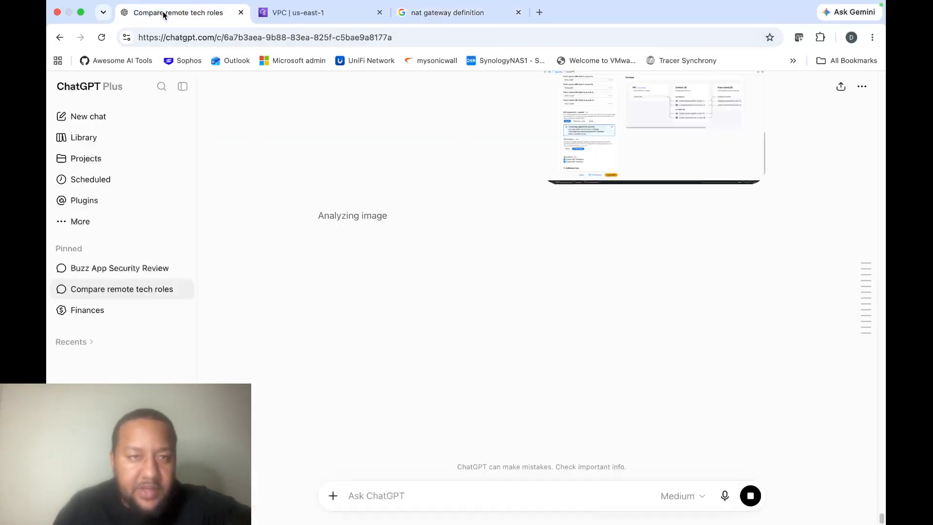
click(287, 14)
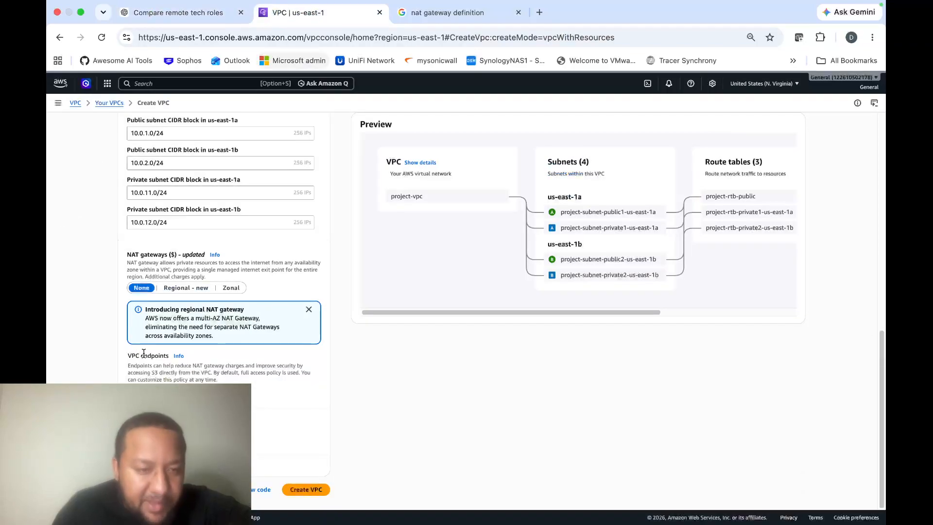
drag(129, 366, 246, 383)
click(219, 383)
click(259, 382)
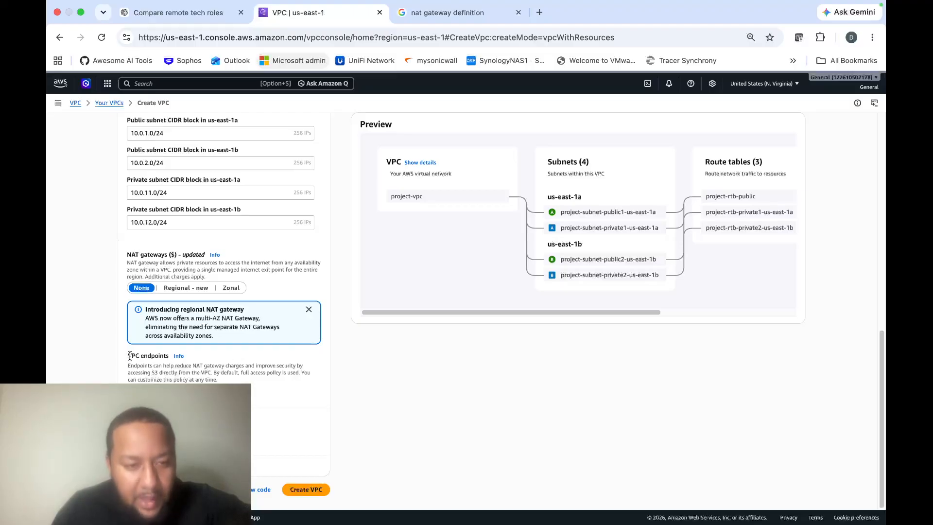
drag(141, 355, 310, 378)
click(453, 394)
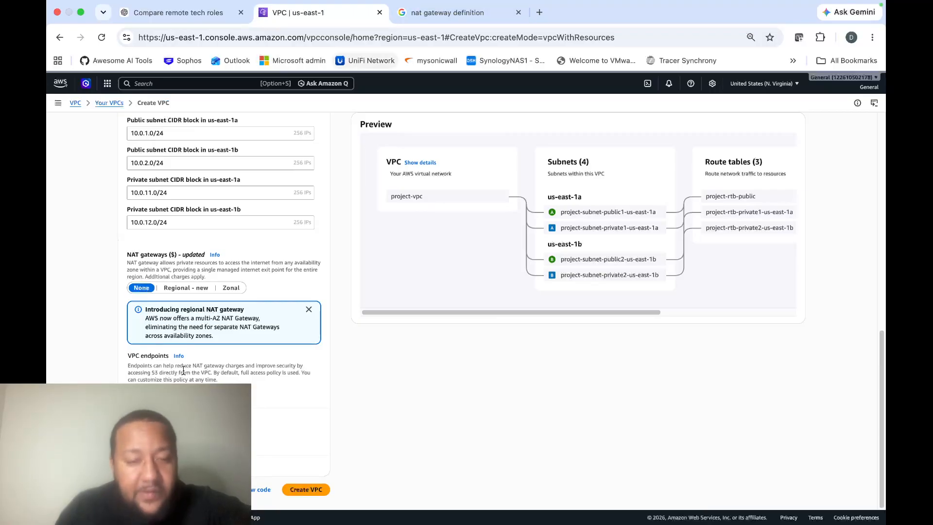
click(195, 12)
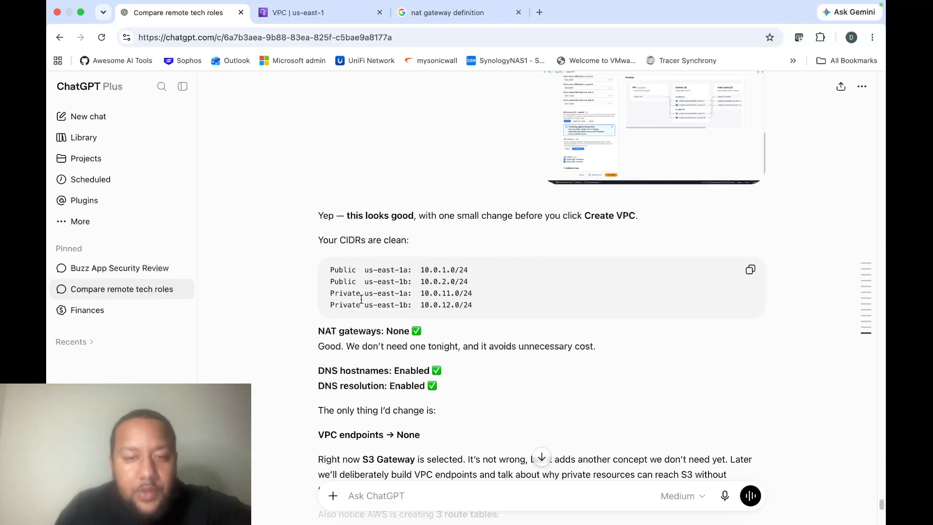
scroll(361, 299, down, 3)
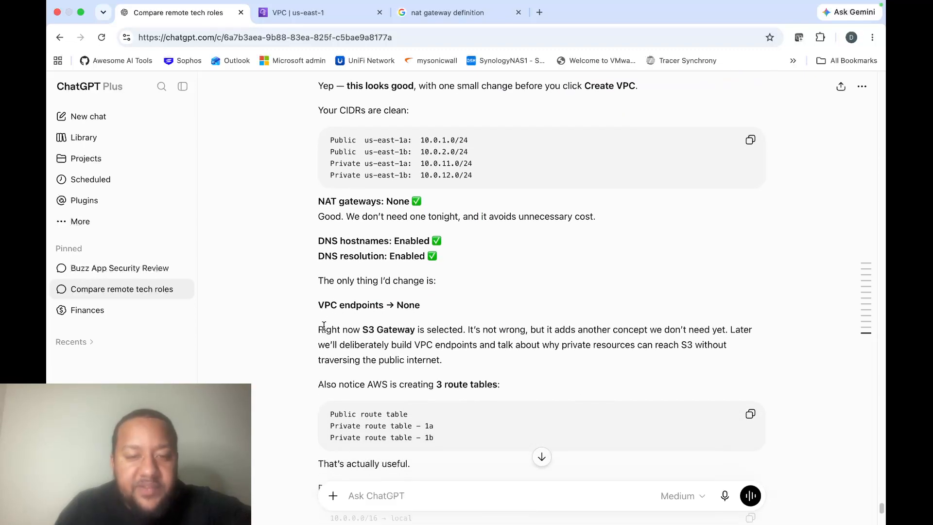
drag(325, 334, 415, 332)
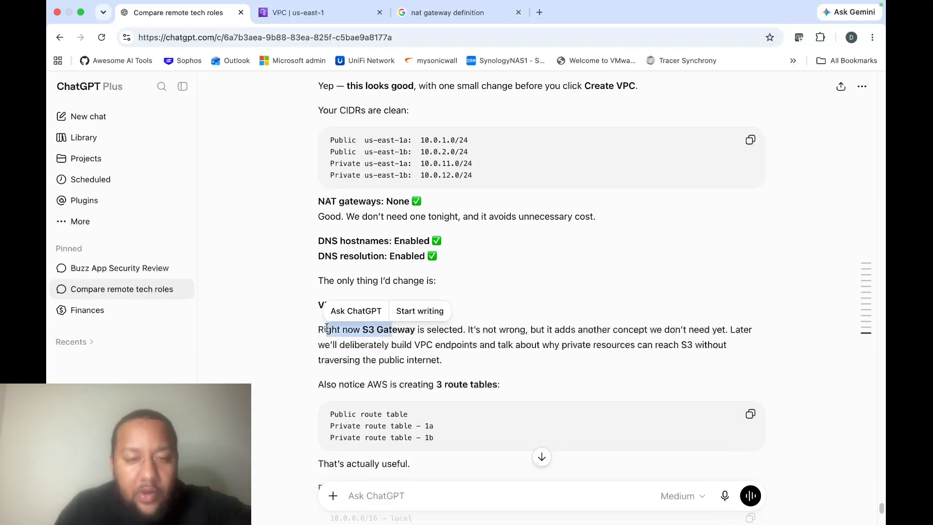
click(272, 333)
scroll(307, 345, down, 1)
scroll(307, 342, down, 1)
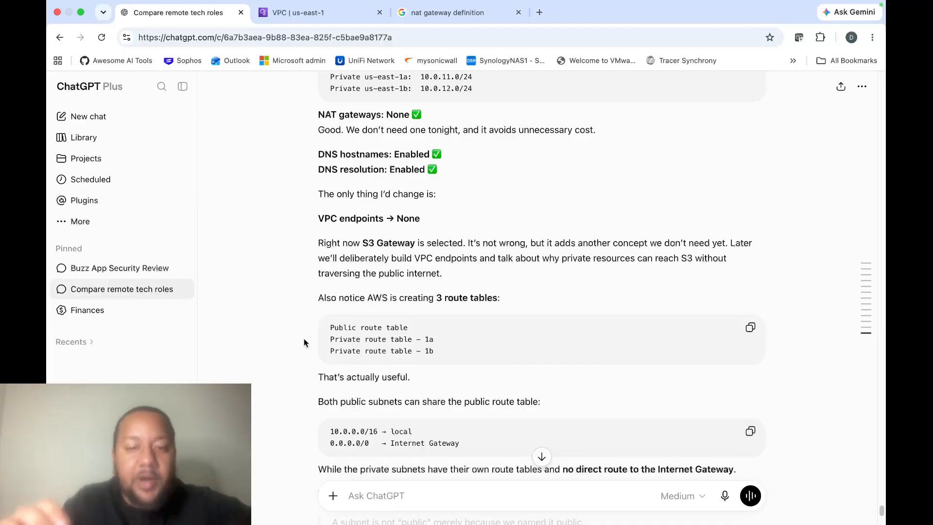
scroll(315, 294, down, 4)
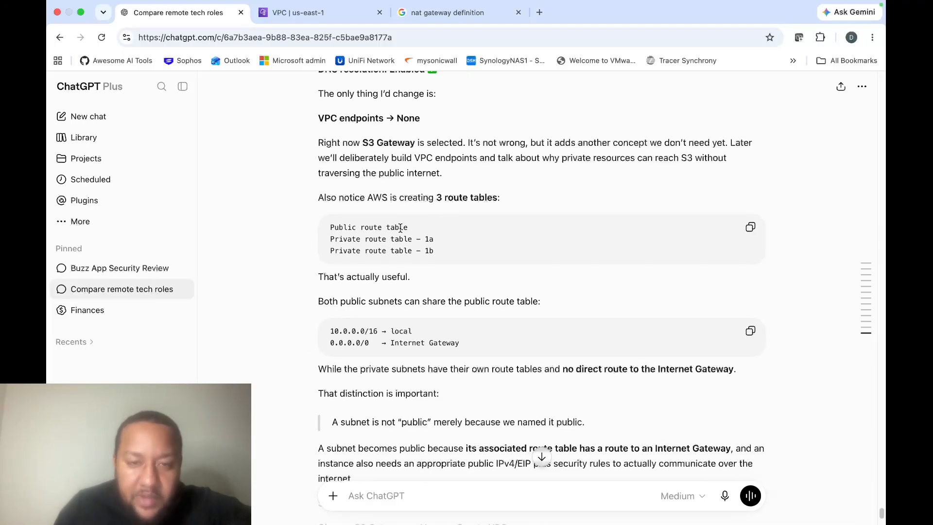
drag(408, 225, 446, 247)
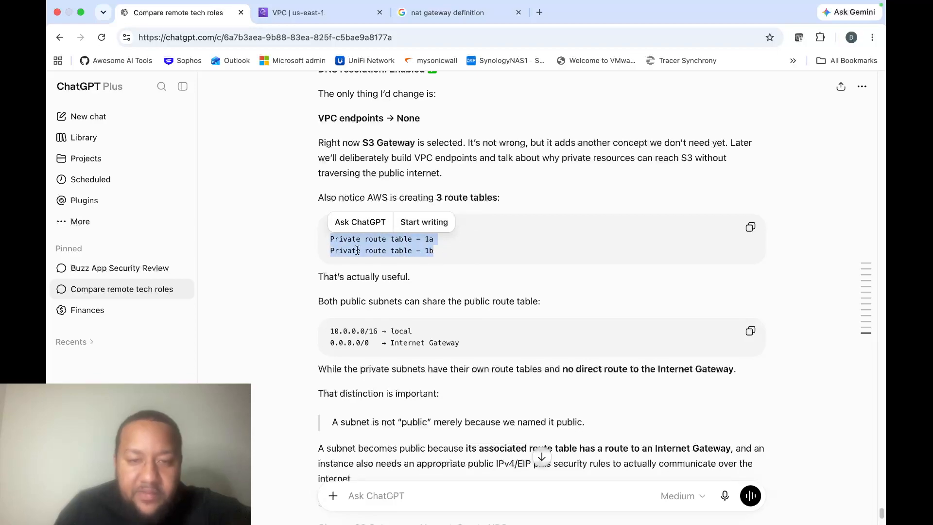
click(338, 253)
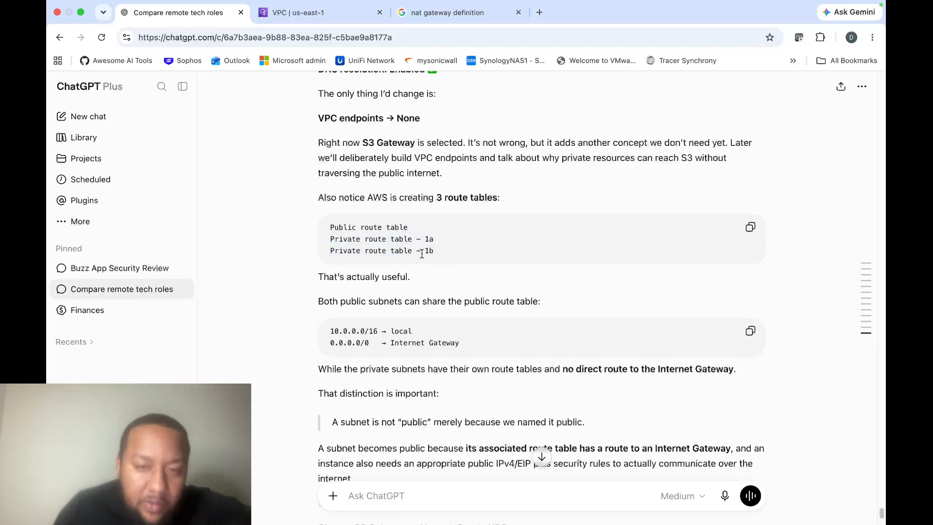
scroll(405, 290, down, 3)
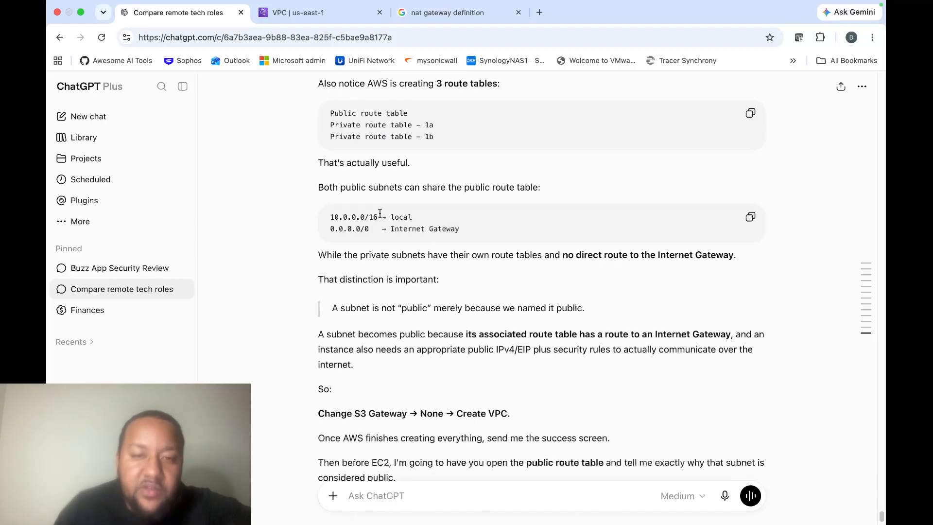
mouse_move(318, 187)
mouse_down()
mouse_move(543, 188)
mouse_move(316, 192)
mouse_up()
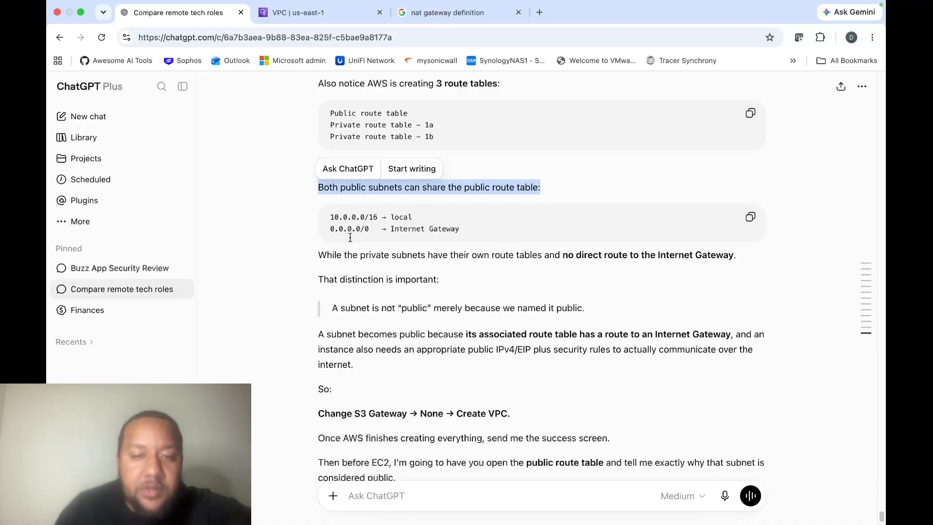
drag(325, 255, 689, 260)
click(707, 257)
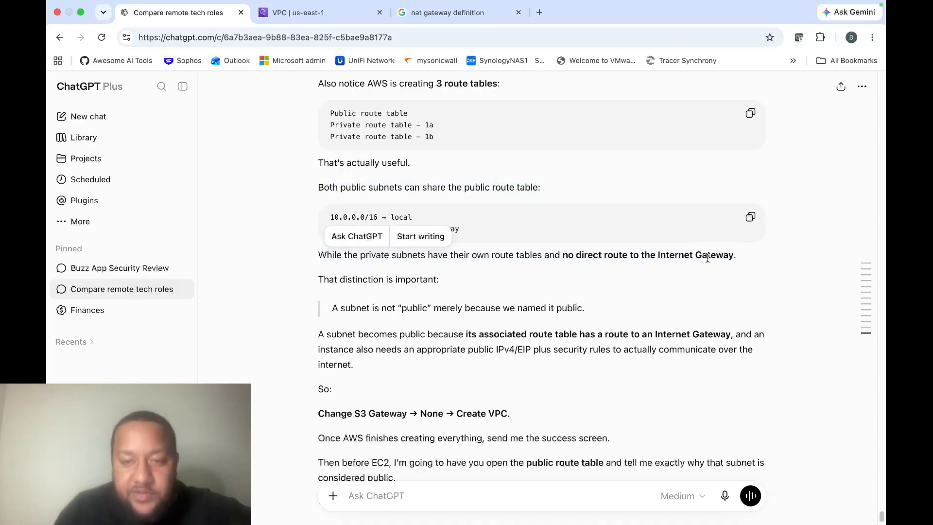
drag(614, 259, 718, 263)
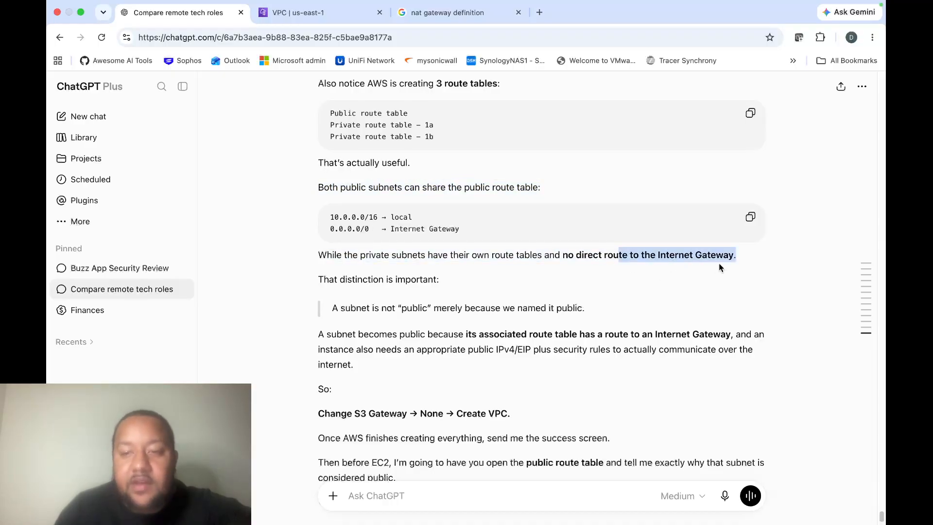
click(545, 272)
scroll(366, 294, down, 1)
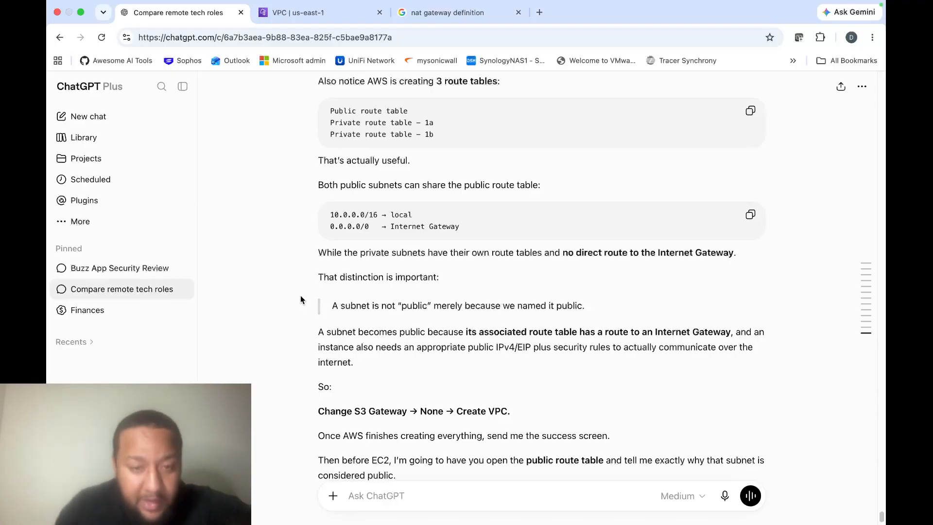
scroll(286, 310, down, 2)
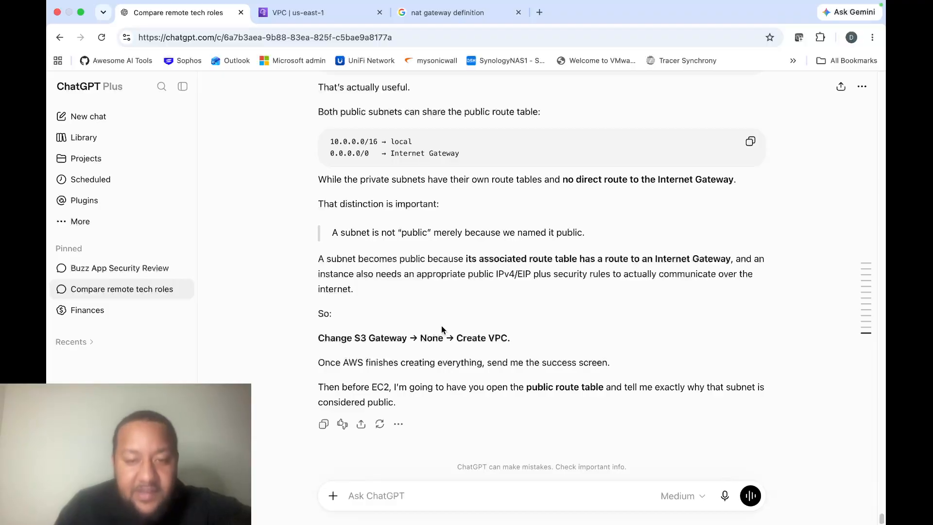
- Create the VPC with four subnets, internet gateway and three route tables, and screenshot the Success page
click(321, 15)
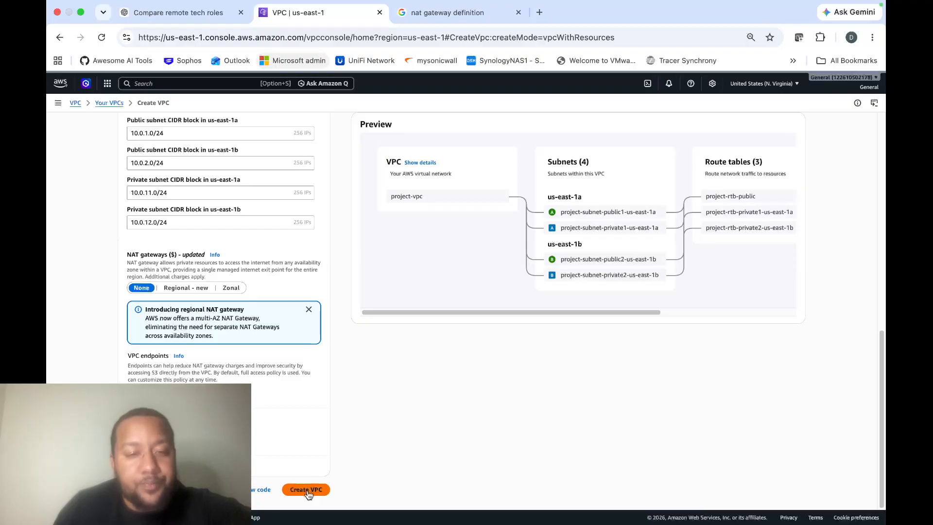
click(307, 491)
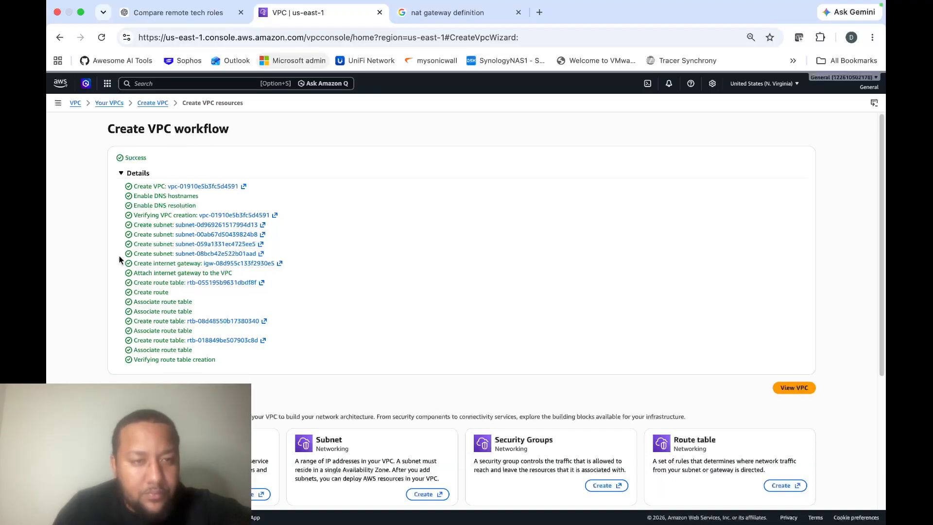
key(super+shift+3)
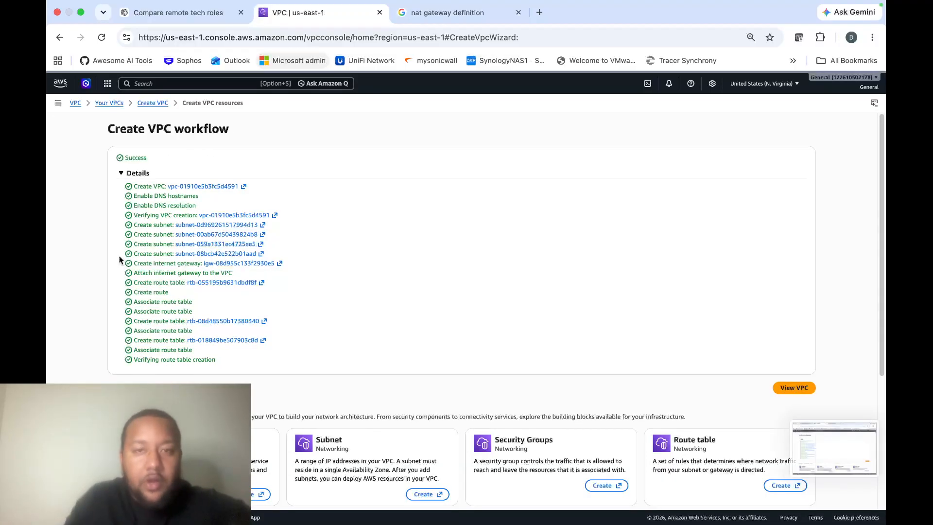
- Attach the Create VPC Success screenshot in ChatGPT and send it for confirmation
click(202, 17)
drag(812, 425, 501, 484)
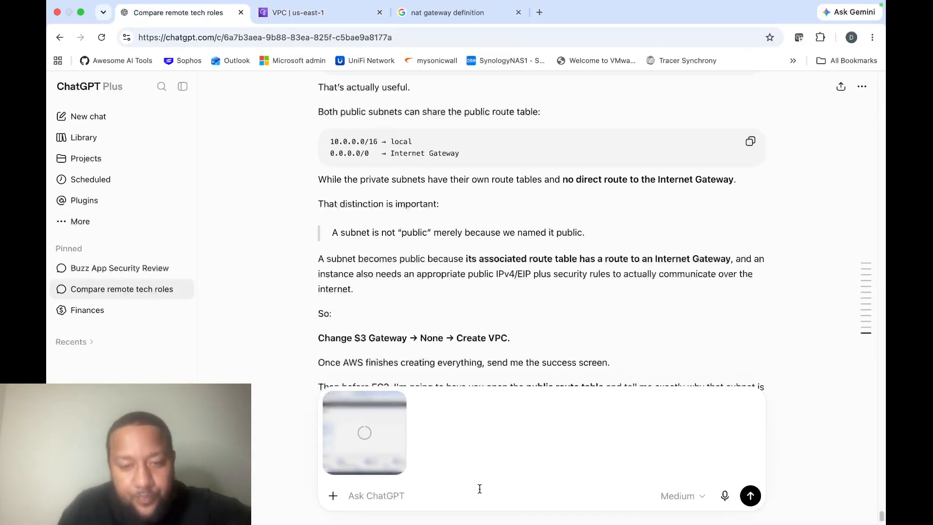
click(750, 496)
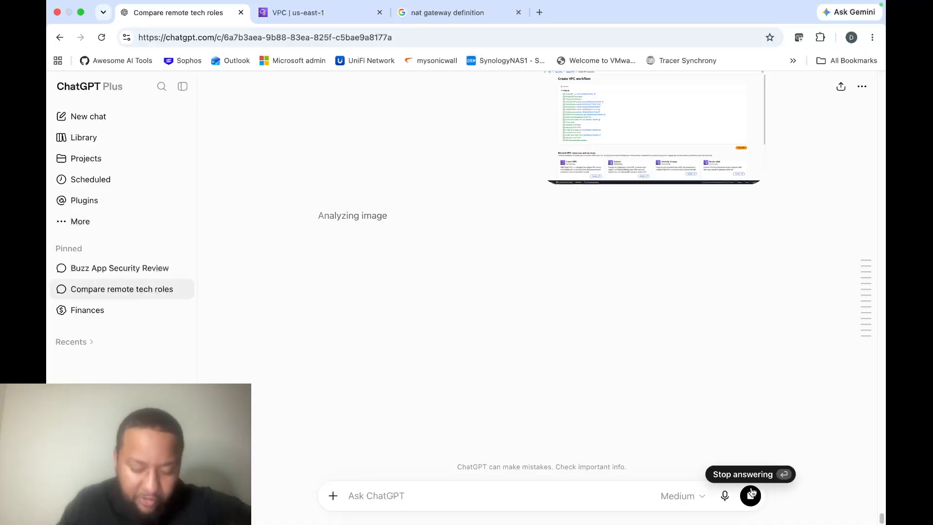
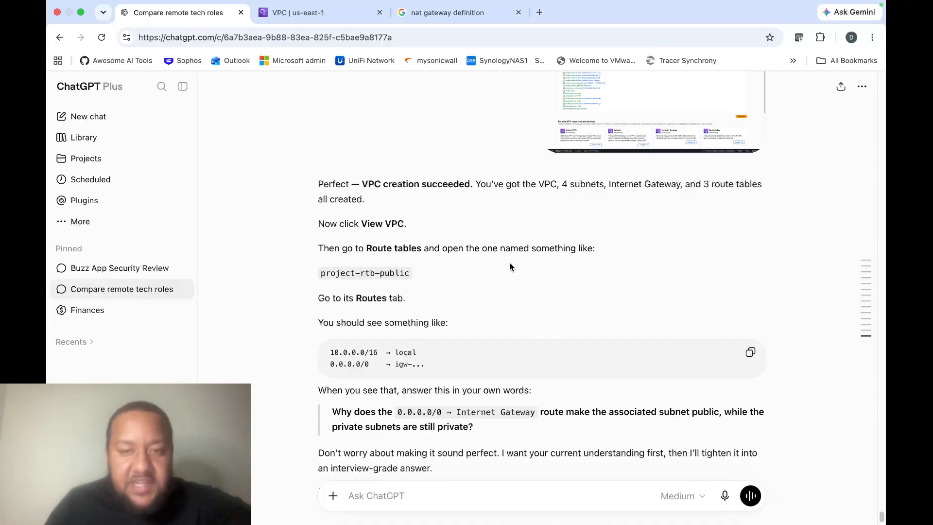
- Read ChatGPT's steps for finding project-rtb-public and checking its Routes tab
drag(509, 185, 625, 220)
click(599, 193)
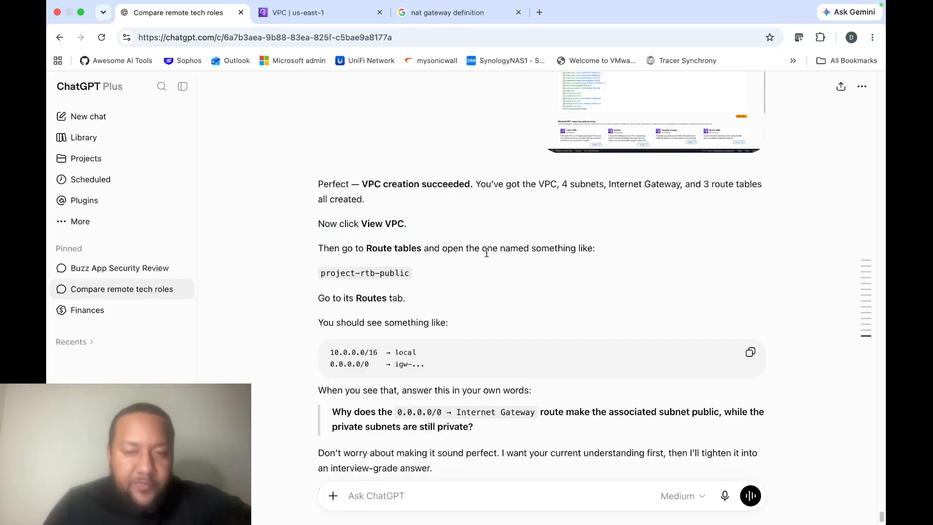
drag(322, 256, 595, 248)
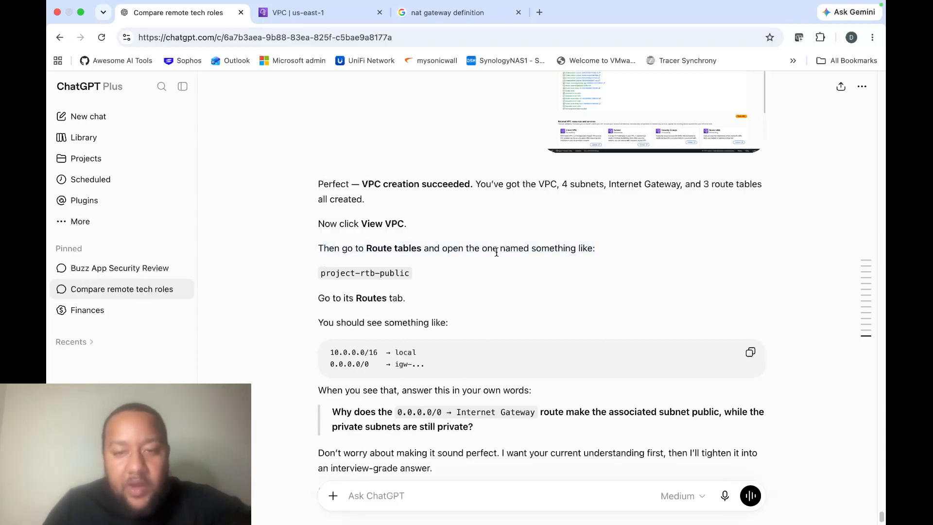
drag(311, 277, 435, 284)
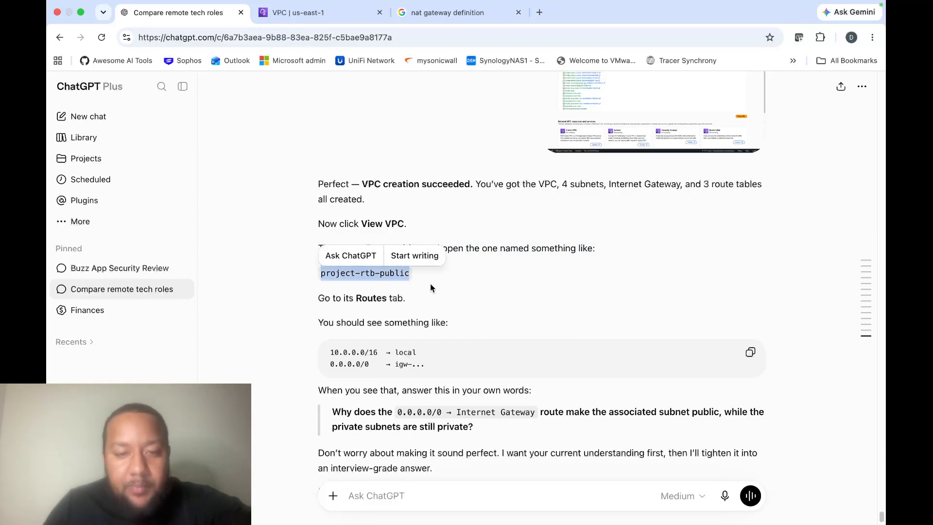
click(367, 278)
drag(324, 298, 407, 300)
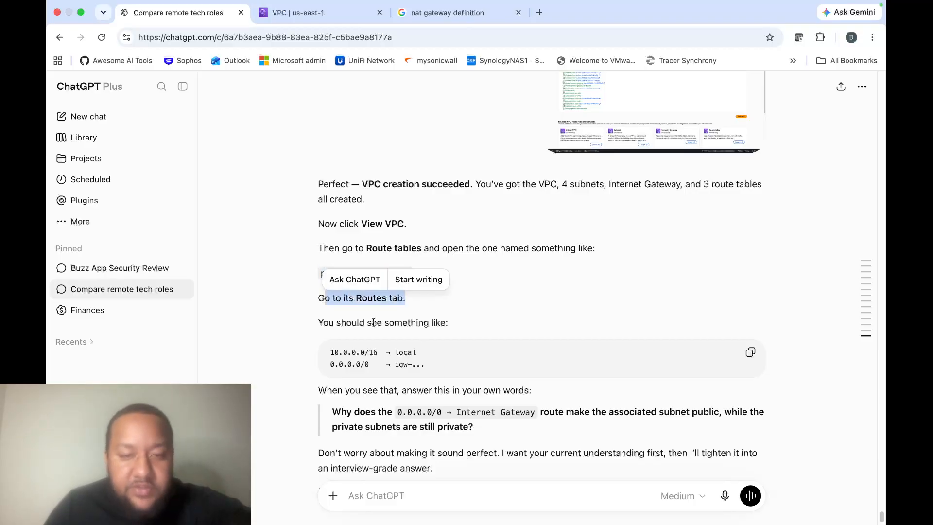
drag(329, 323, 456, 381)
- Finish reading the reply, then open the new VPC's details page in the AWS console
scroll(540, 314, down, 2)
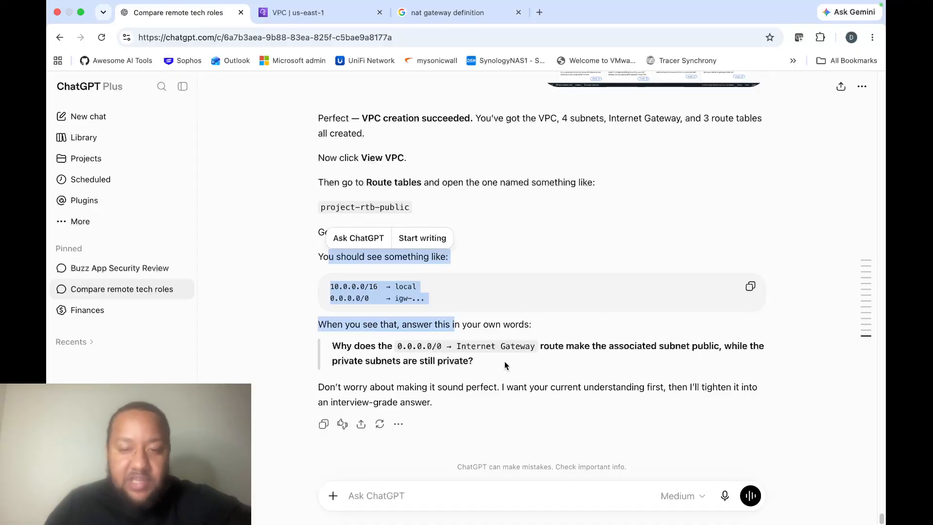
scroll(546, 261, up, 2)
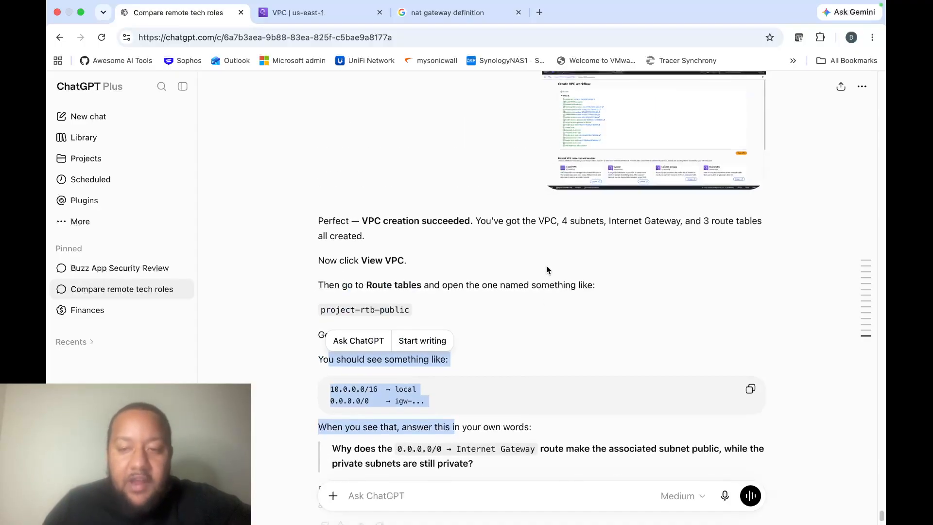
scroll(530, 339, down, 2)
click(497, 204)
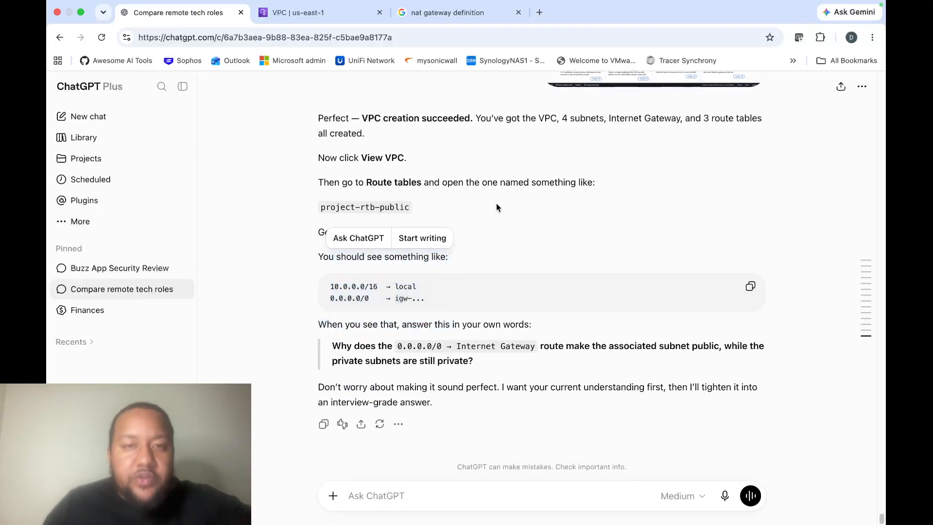
click(341, 19)
click(792, 387)
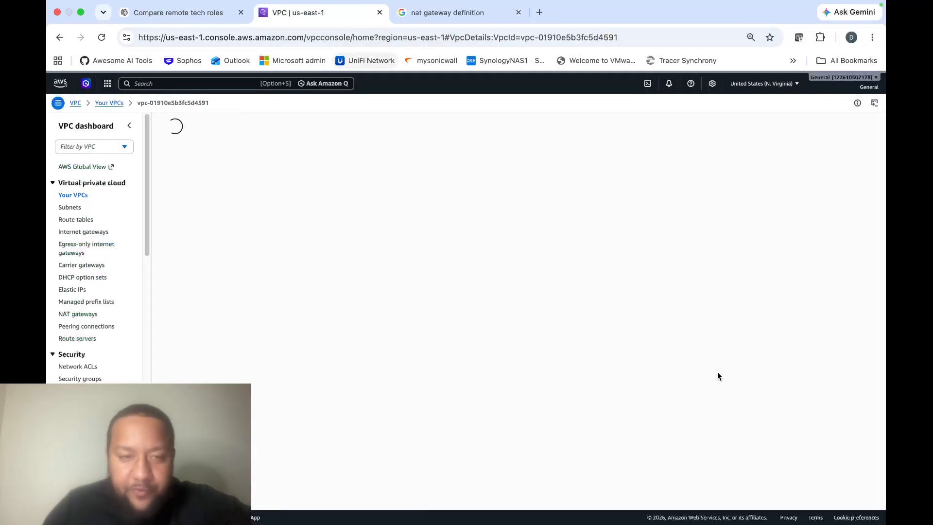
- Open the Route tables list in the AWS VPC console
click(92, 220)
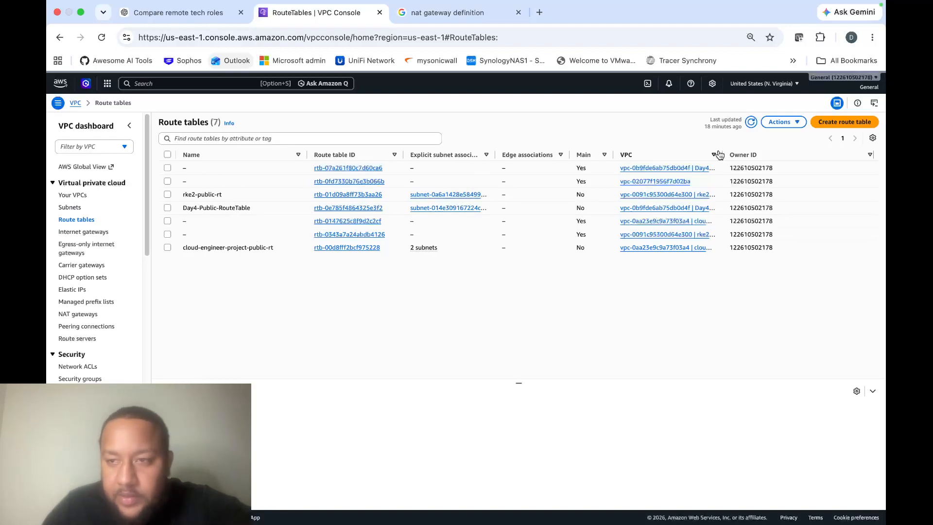
click(872, 139)
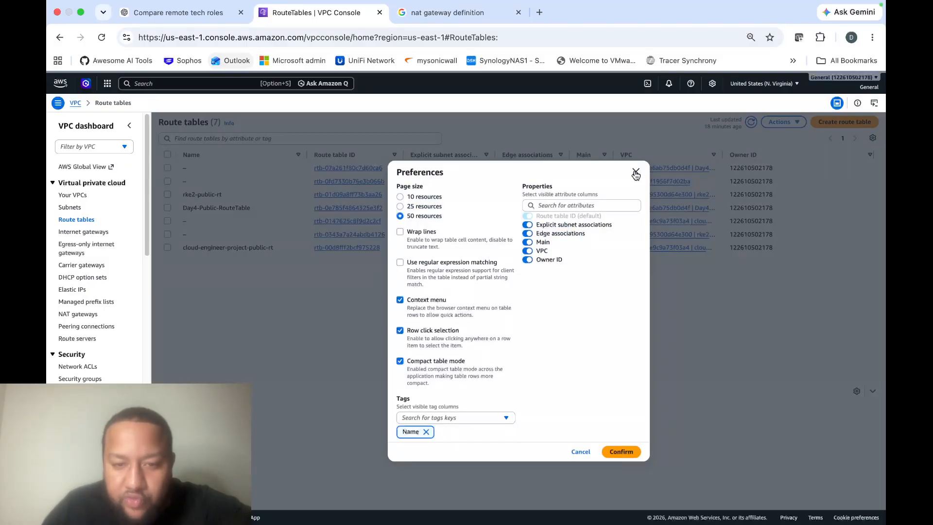
click(635, 173)
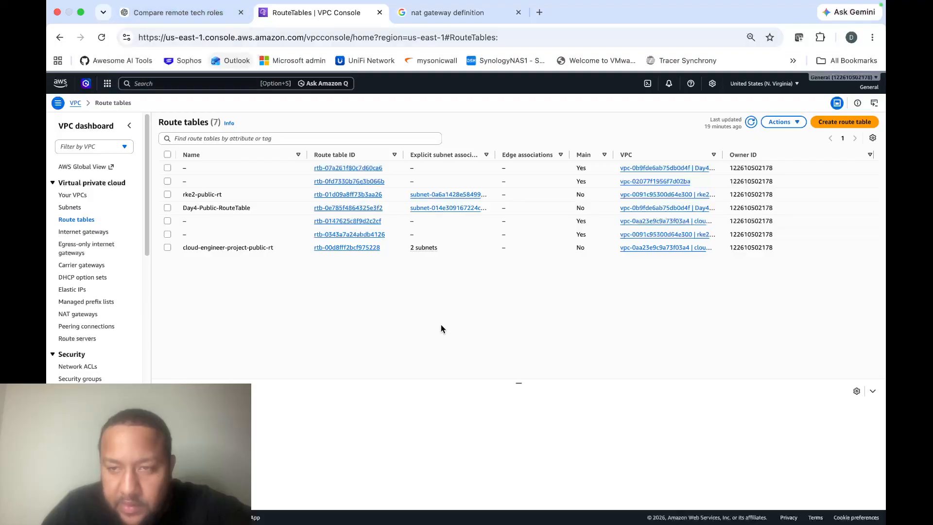
click(177, 11)
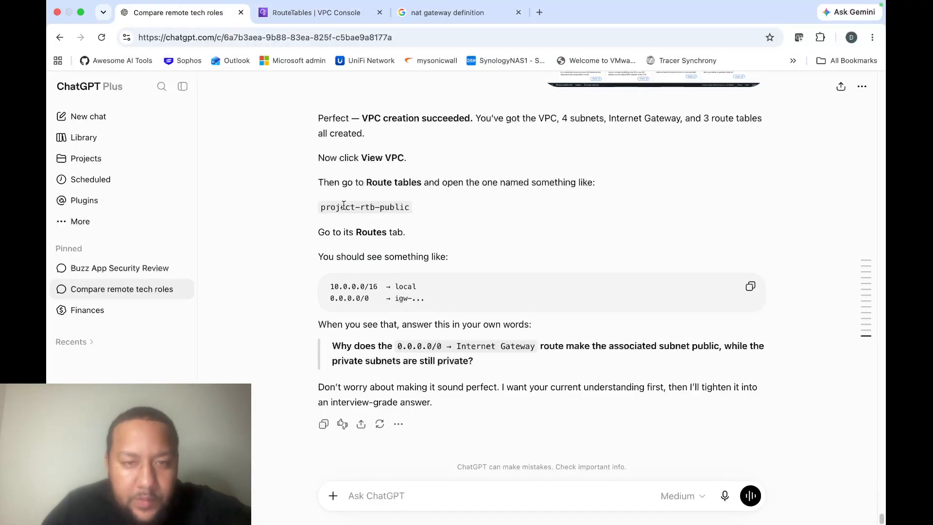
click(376, 17)
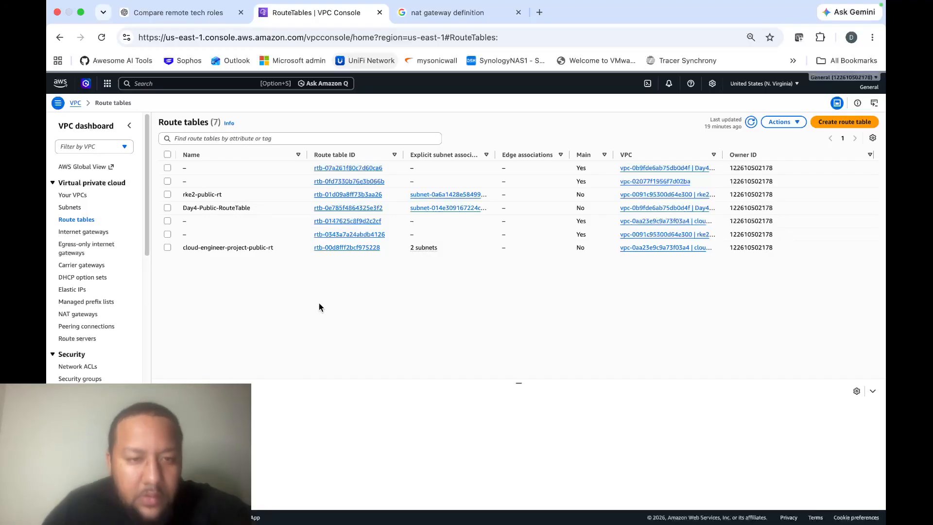
- Screenshot the route tables page and attach it to a new ChatGPT message
key(super+shift+3)
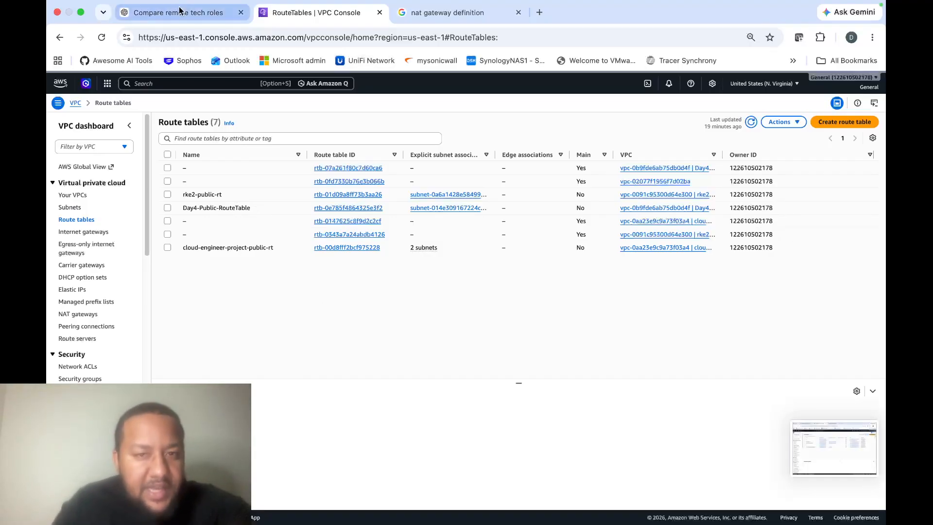
click(178, 12)
drag(852, 451, 441, 485)
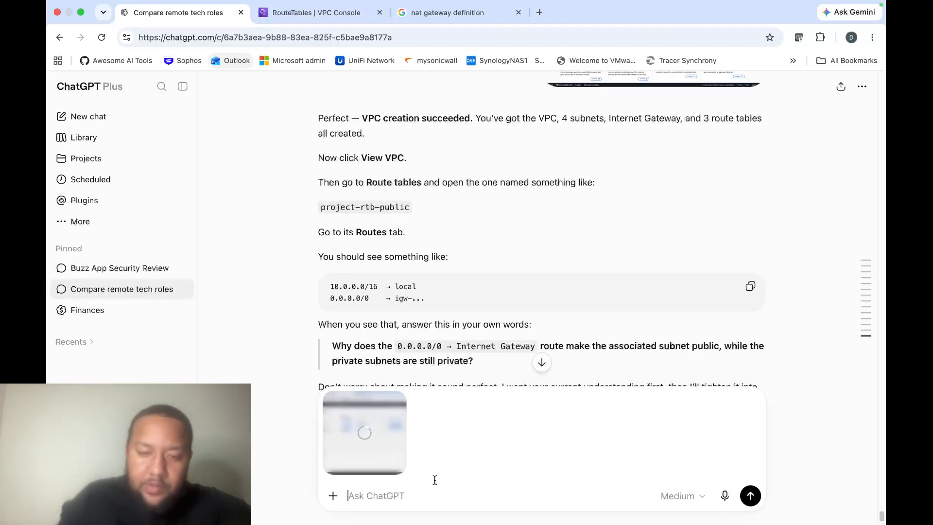
- Ask ChatGPT 'which one is it how can i tell' with the screenshot, then return to the route tables list
text(which one is it how can i tell)
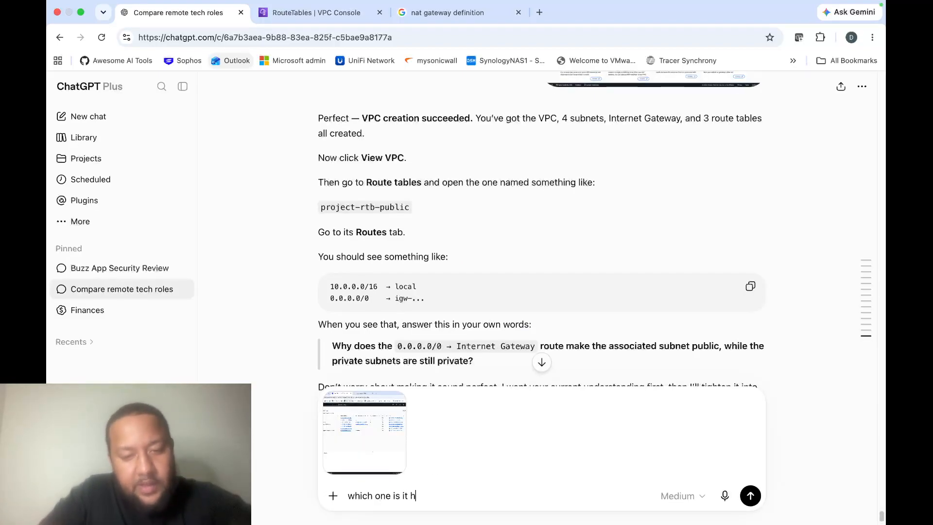
key(Return)
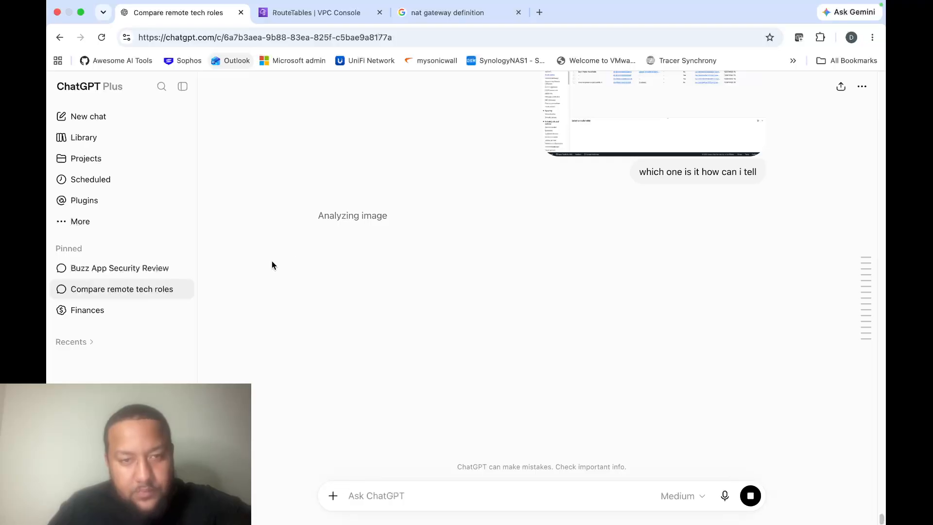
mouse_move(246, 3)
click(316, 21)
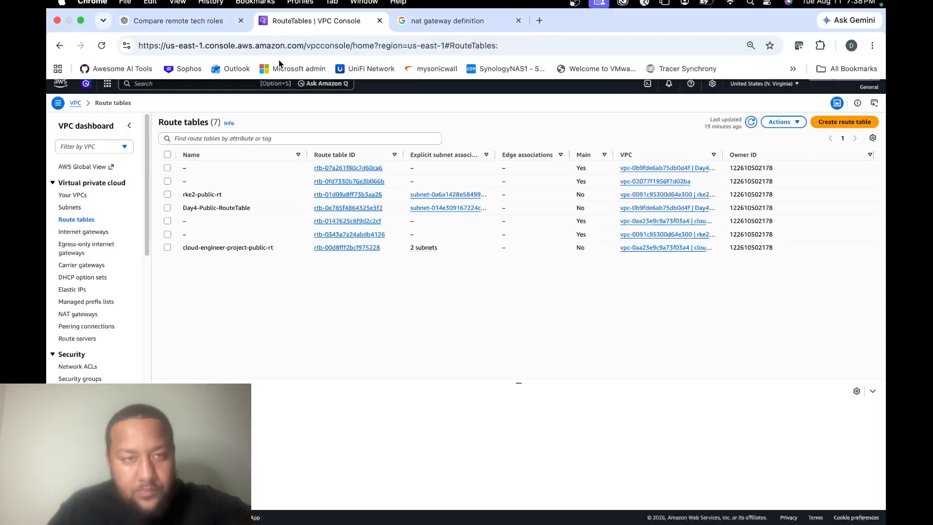
click(206, 19)
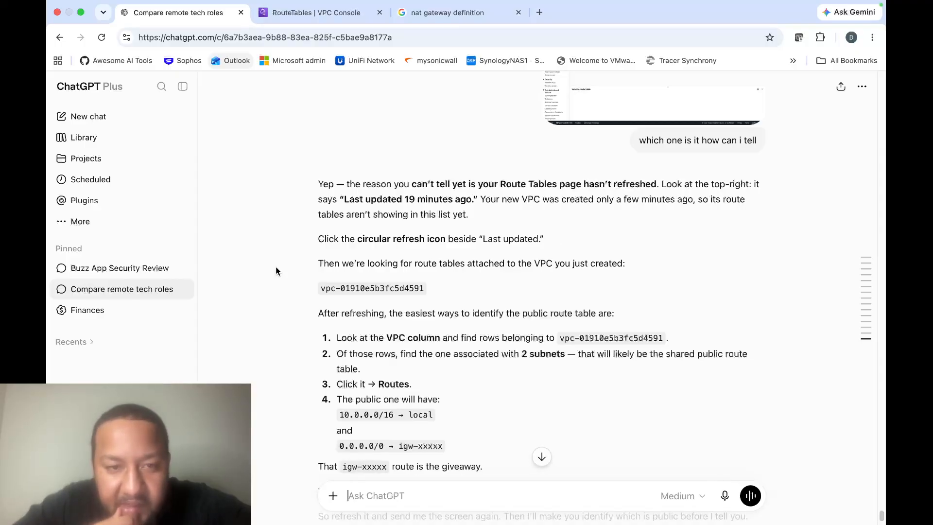
click(304, 18)
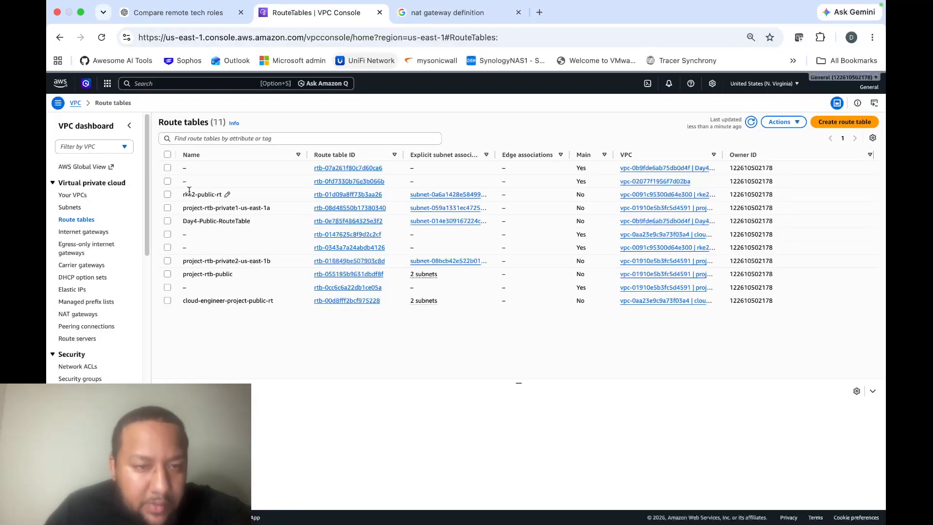
- Open the details of the project-rtb-public route table, showing its 2 subnet associations
double_click(201, 208)
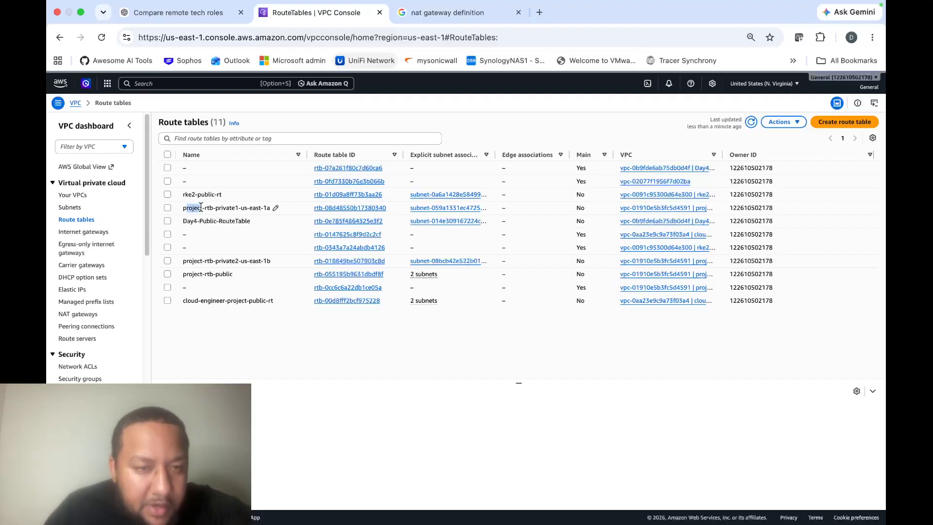
click(221, 208)
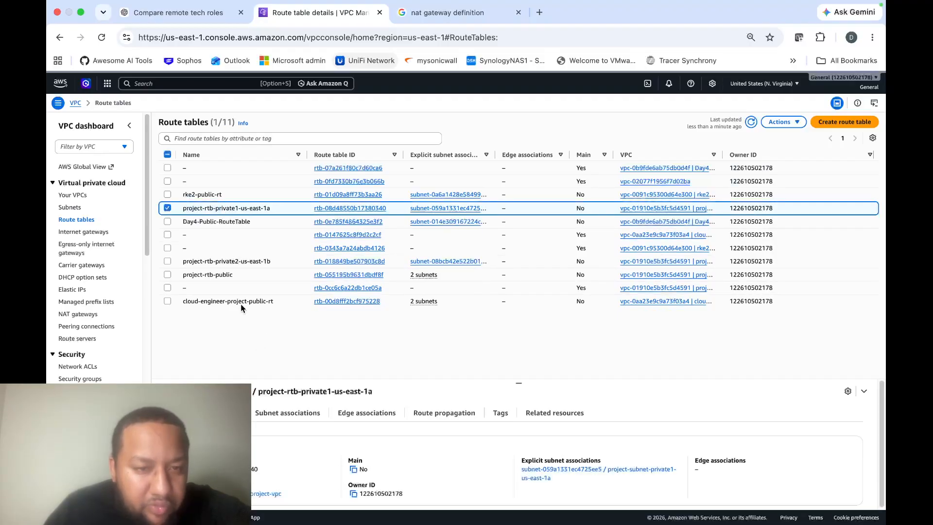
click(168, 208)
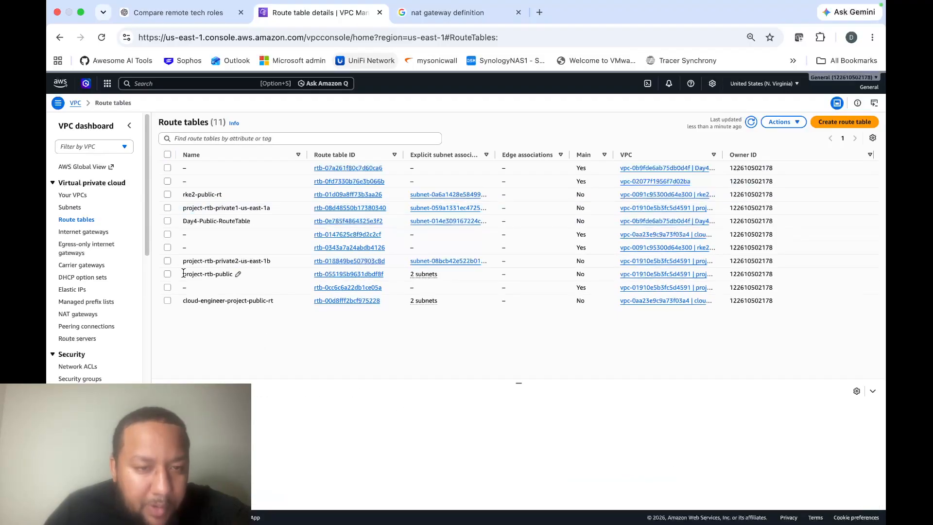
click(238, 279)
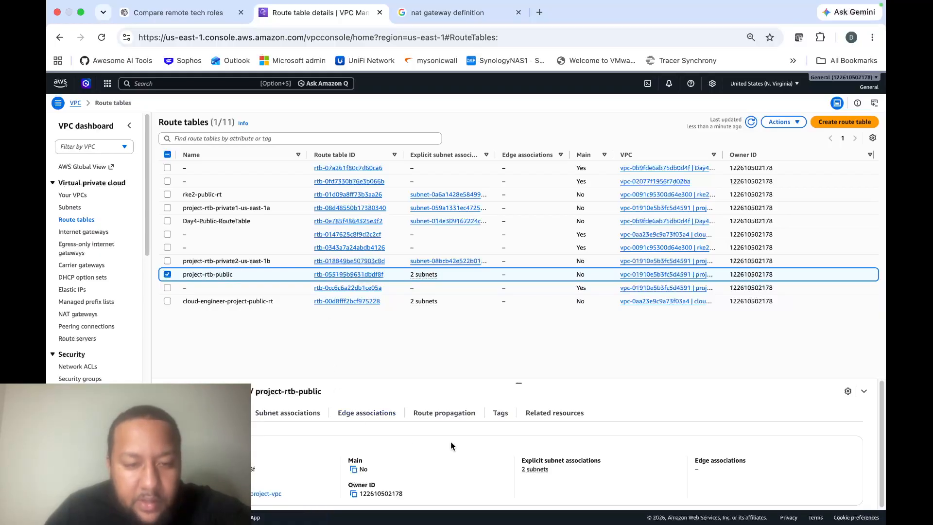
- Reread ChatGPT's instructions, discard a half-typed reply, and return to the route table details
click(185, 13)
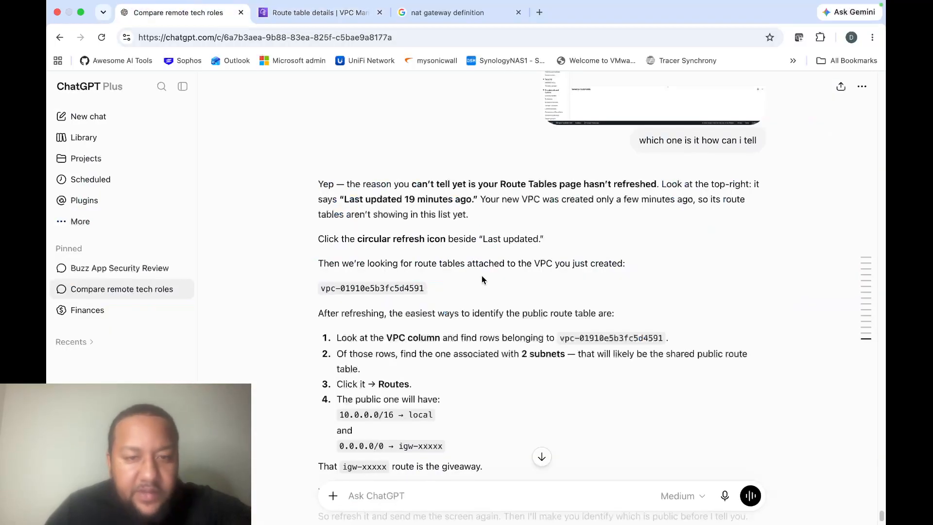
scroll(501, 275, down, 3)
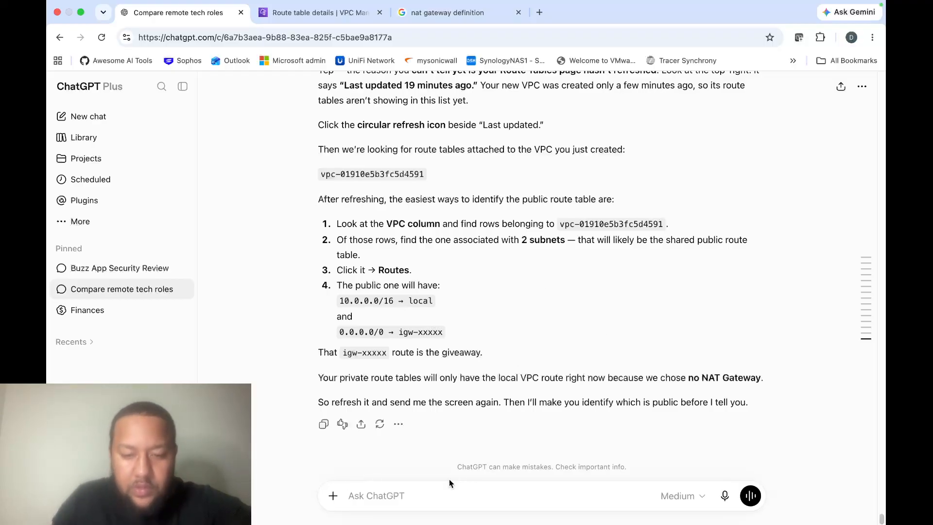
text(it sthe)
key(BackSpace)
key(BackSpace)
key(BackSpace)
key(BackSpace)
key(BackSpace)
key(BackSpace)
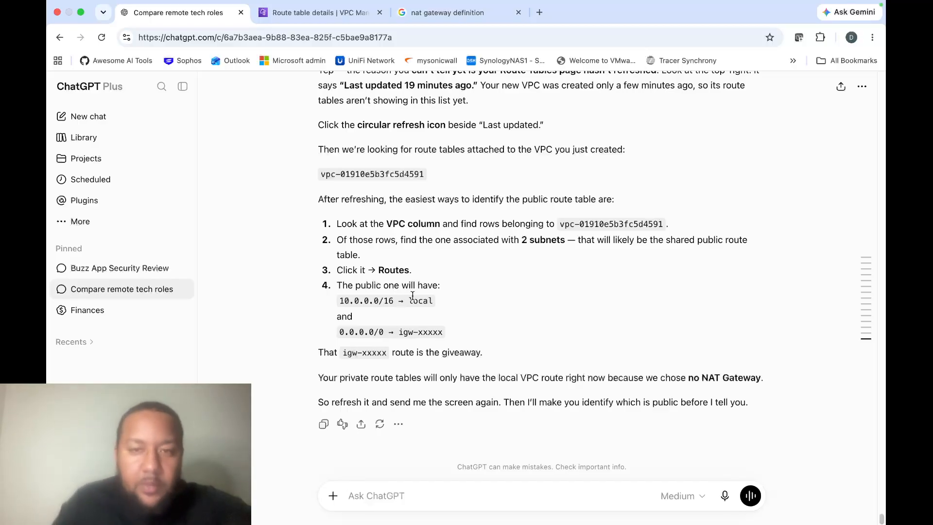
scroll(517, 303, up, 15)
scroll(517, 302, up, 10)
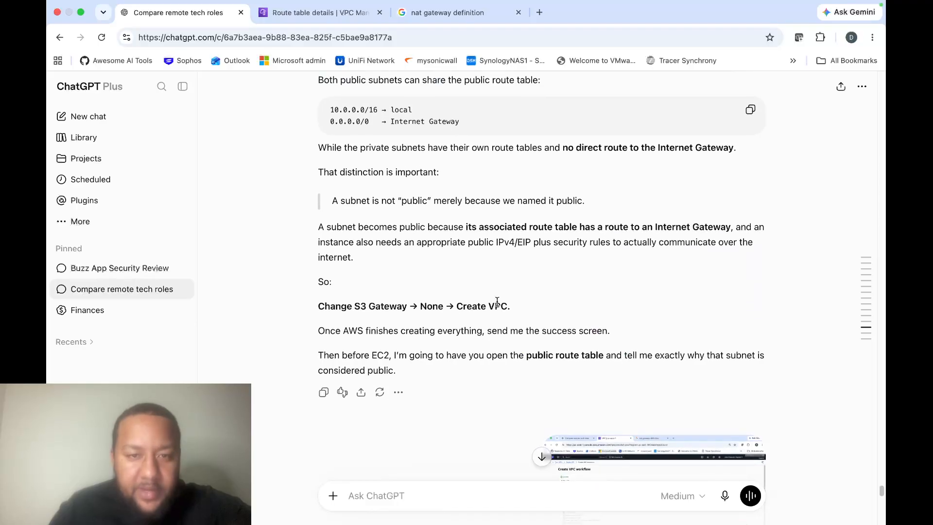
scroll(496, 304, down, 5)
scroll(493, 306, down, 6)
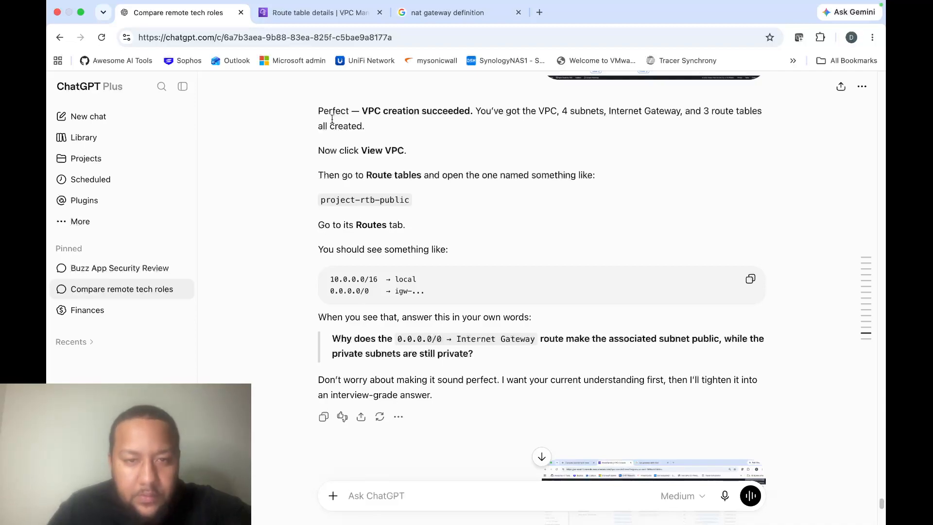
click(322, 19)
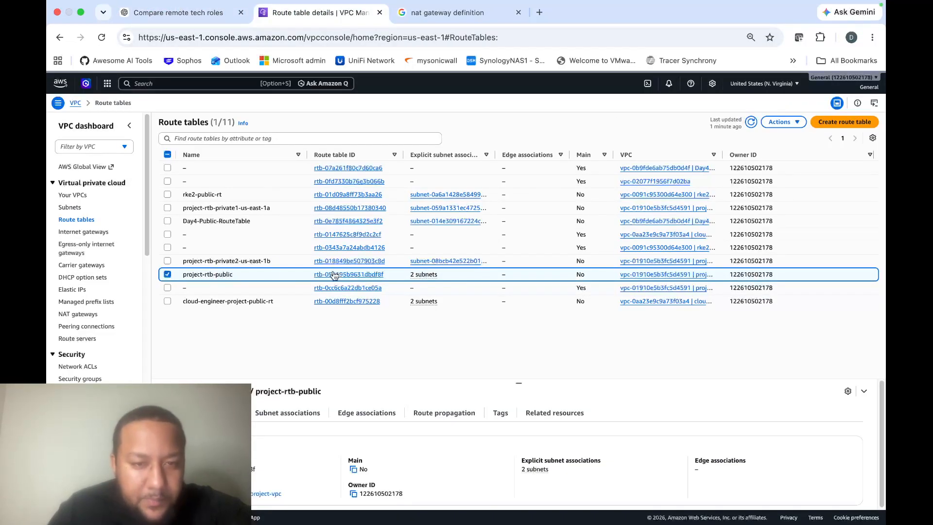
- View project-rtb-public's routes in an enlarged details pane and check ChatGPT's public subnet question
click(226, 412)
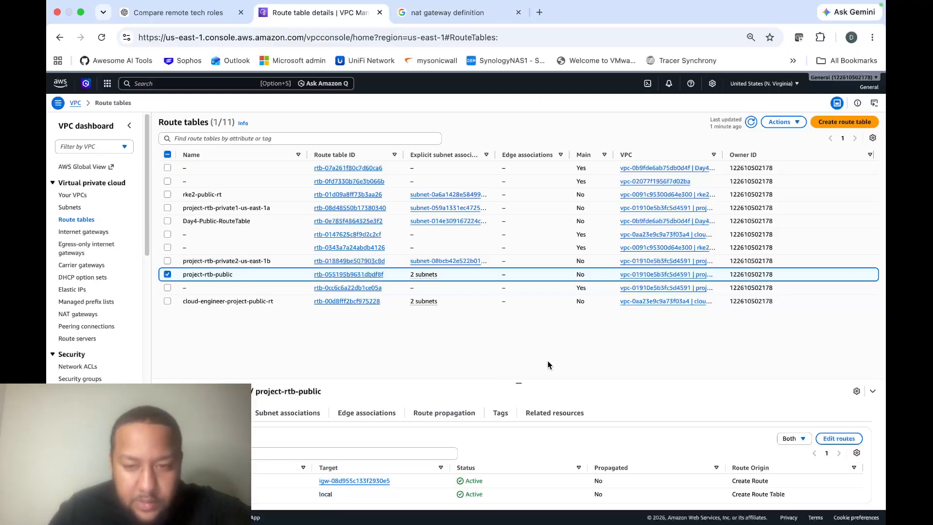
drag(517, 383, 514, 226)
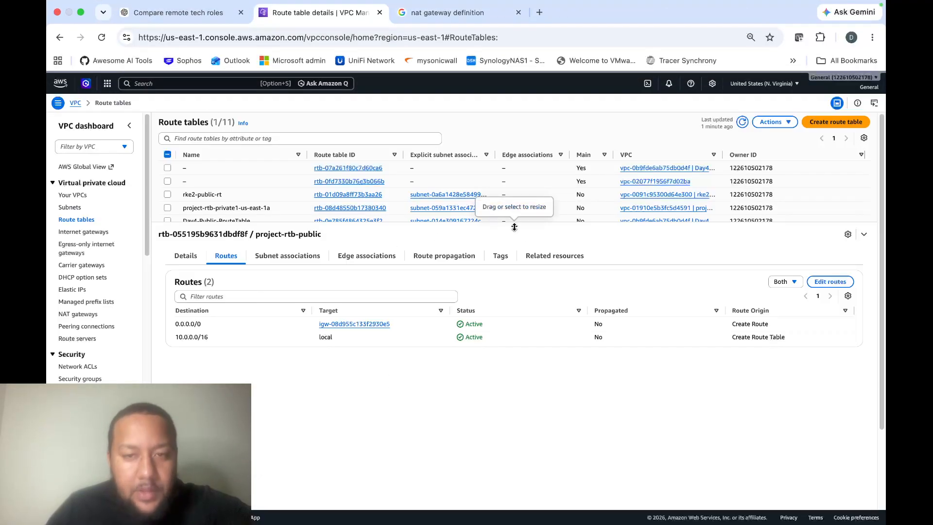
drag(513, 227, 515, 293)
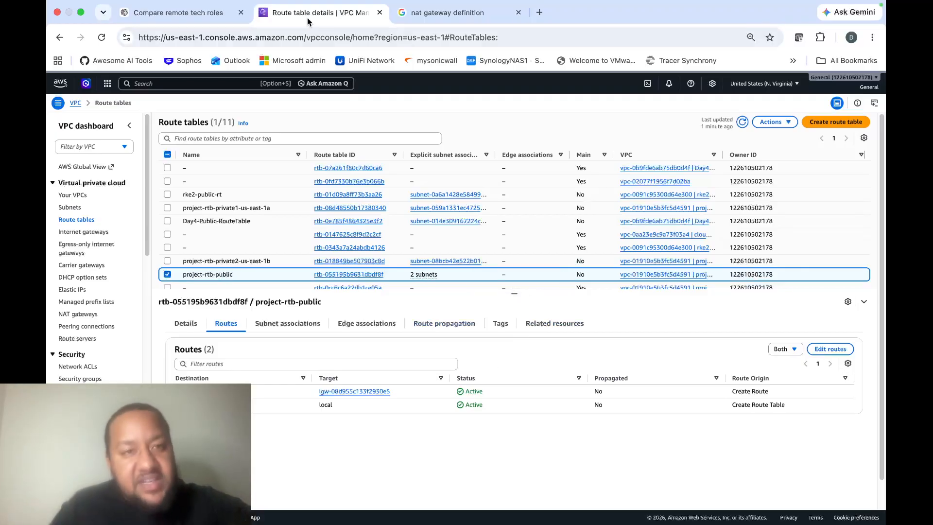
click(206, 13)
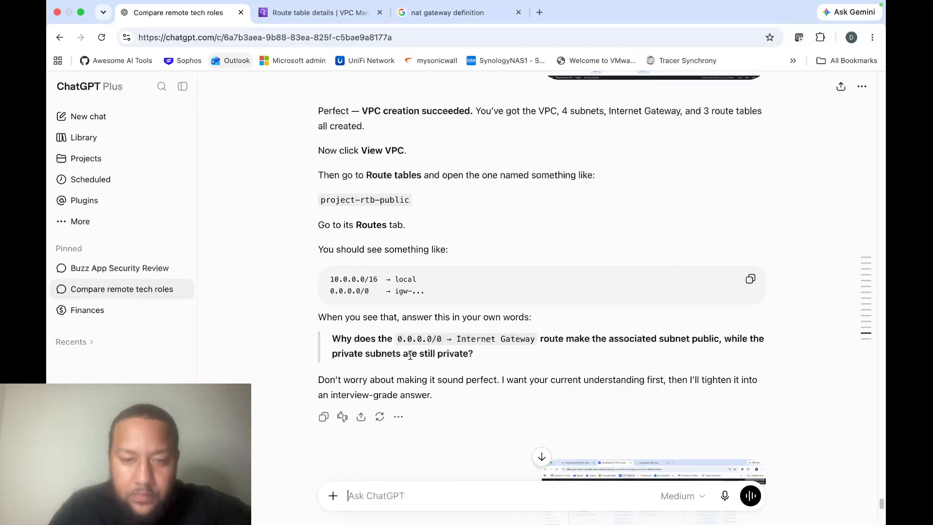
drag(589, 342, 701, 346)
click(513, 352)
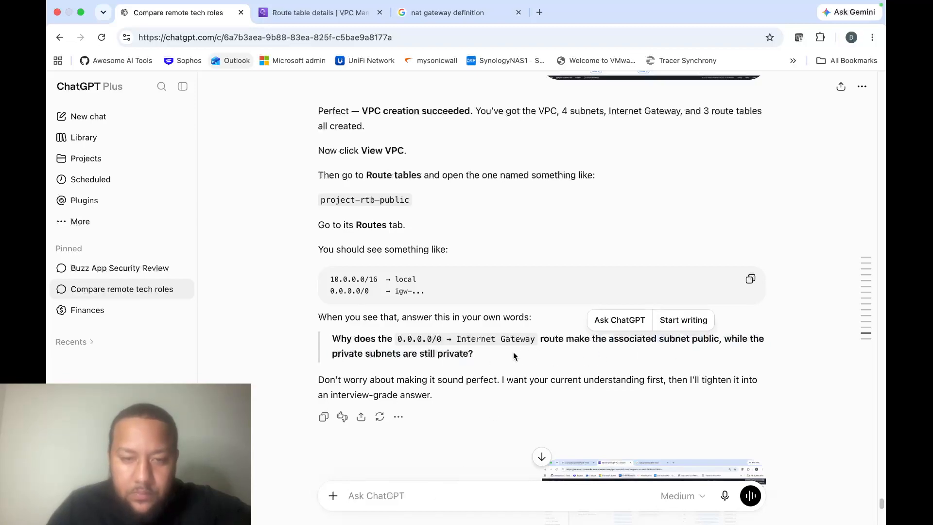
- Compare with project-rtb-private1-us-east-1a's routes, which show only a local route
click(303, 14)
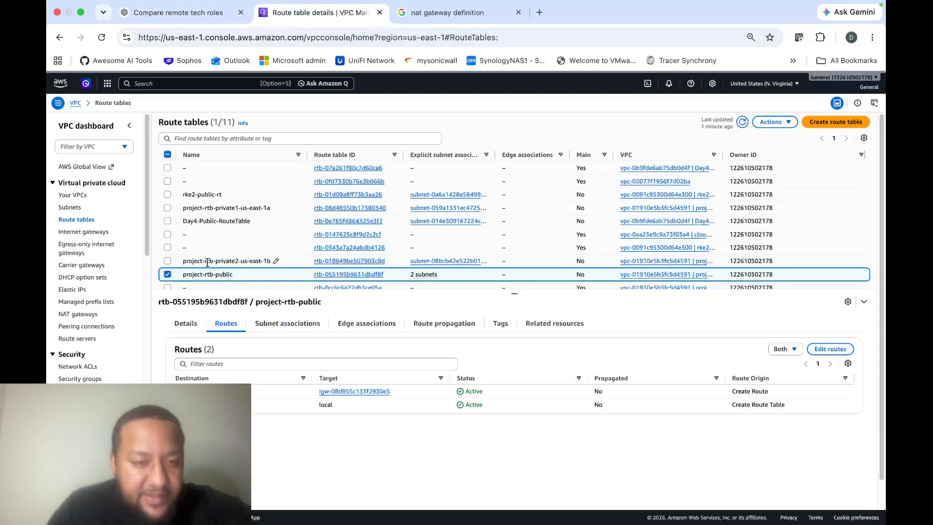
click(168, 274)
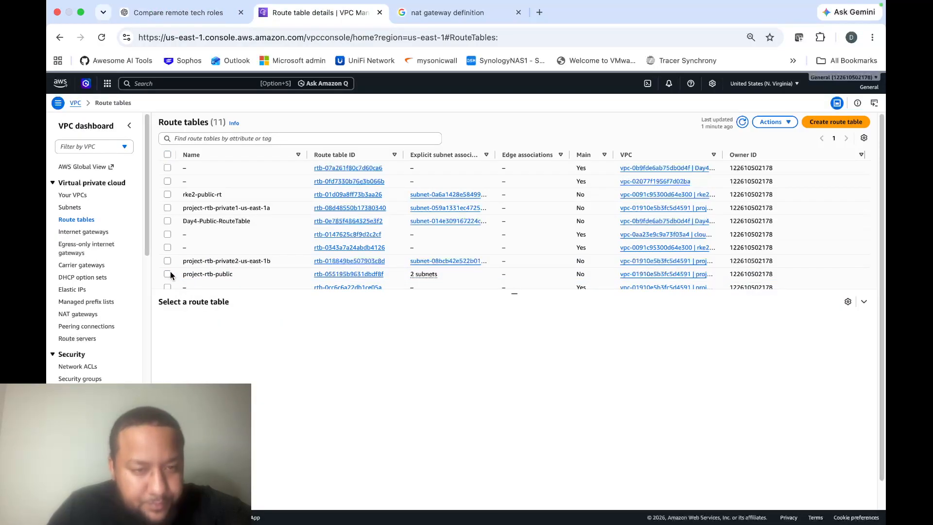
click(167, 208)
click(226, 324)
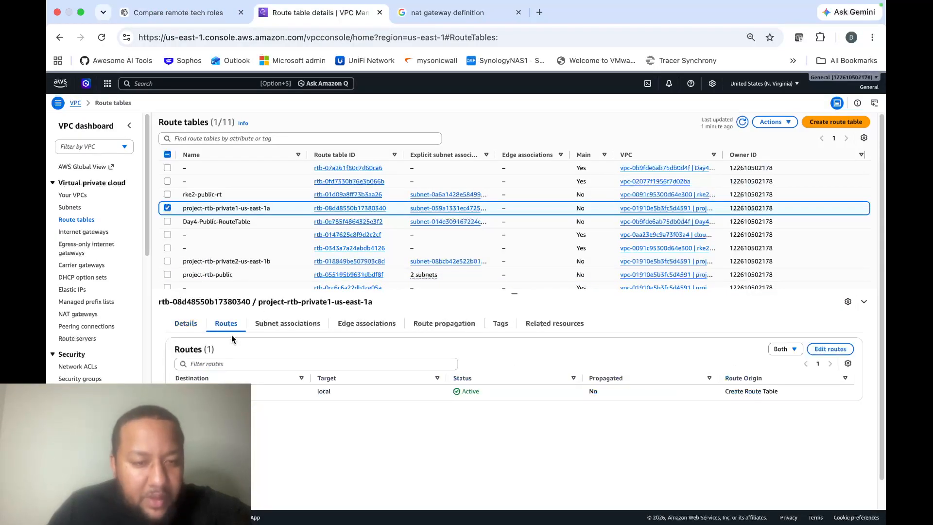
click(168, 208)
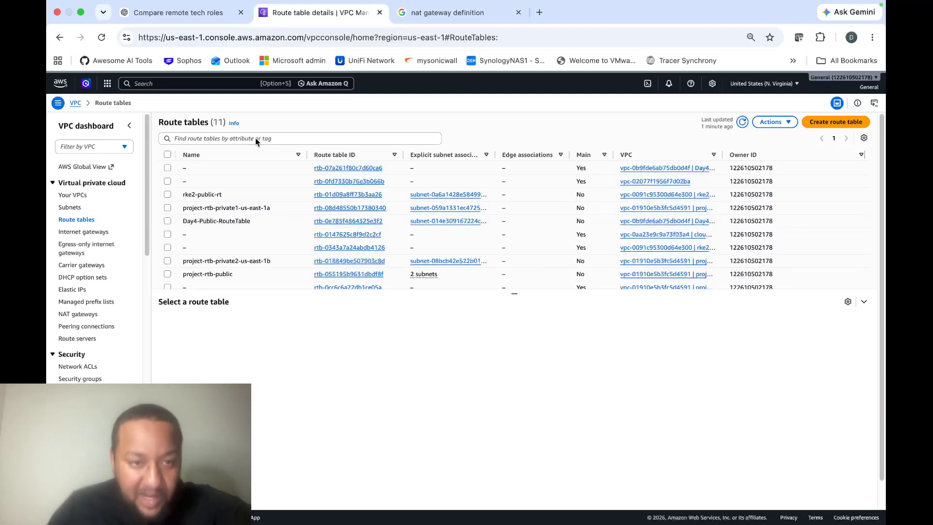
- Back in ChatGPT, select the quoted question about public subnets
click(202, 15)
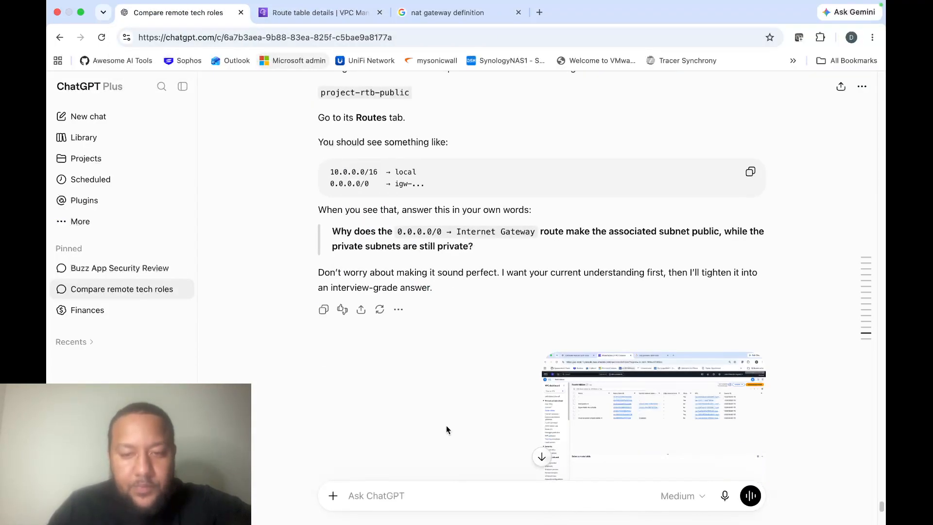
scroll(447, 429, down, 11)
scroll(451, 394, up, 14)
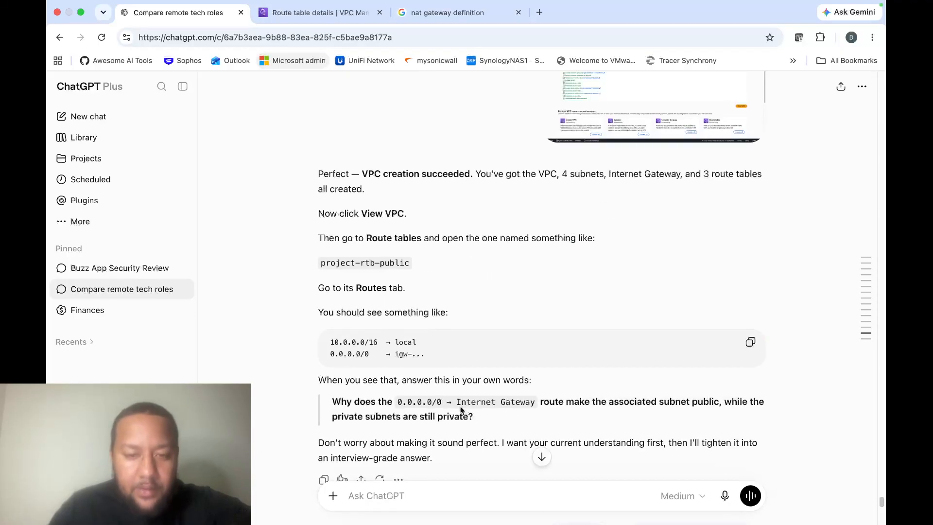
drag(487, 418, 333, 401)
key(super+c)
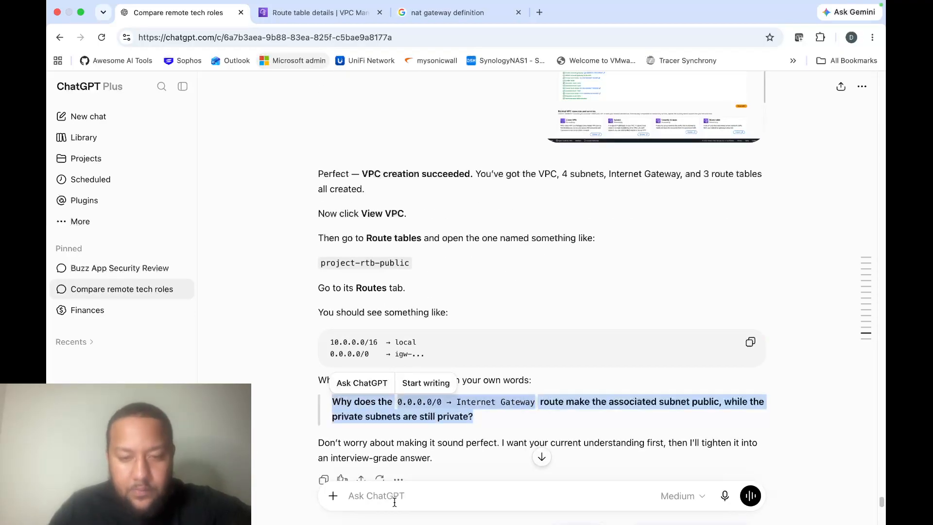
- Paste the public subnet question into a new message and begin explaining public subnets are internet-accessible
click(395, 501)
key(super+v)
scroll(469, 365, down, 10)
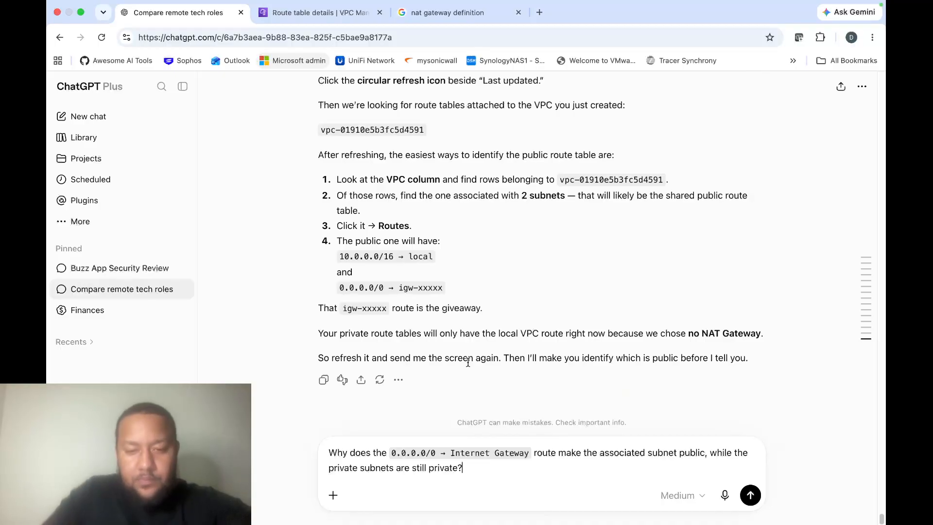
key(shift+Return)
key(shift+Return)
text(the public suvnet)
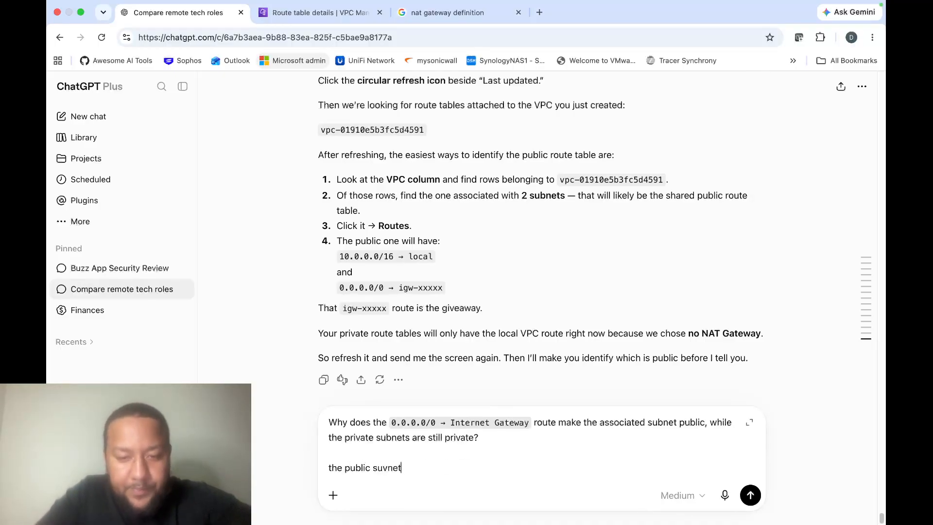
key(BackSpace)
key(BackSpace)
key(BackSpace)
key(BackSpace)
text(bnet is made to be a)
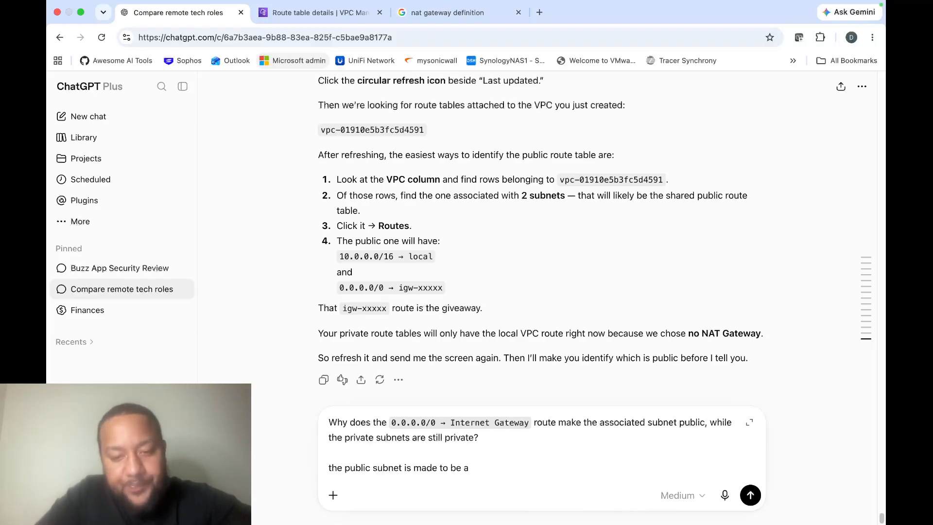
text(ccessible to the internet due to)
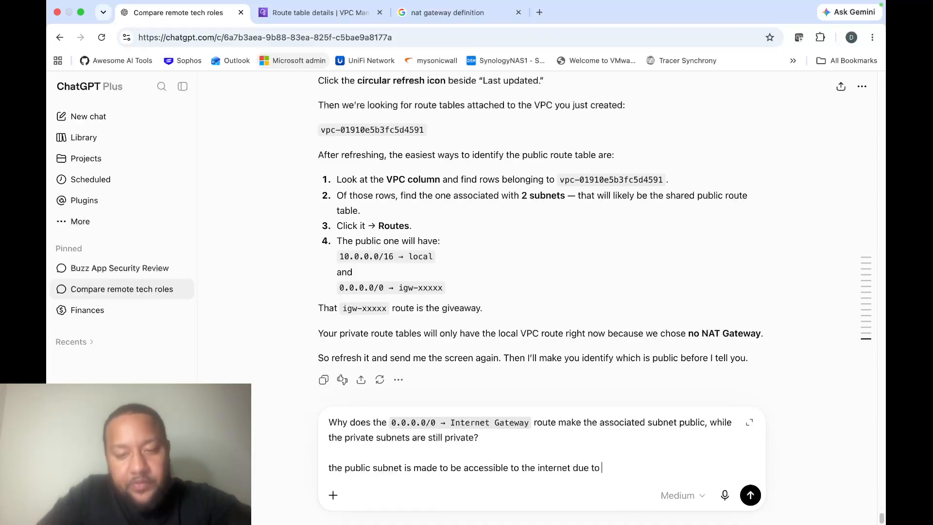
text( it being)
key(BackSpace)
key(BackSpace)
key(BackSpace)
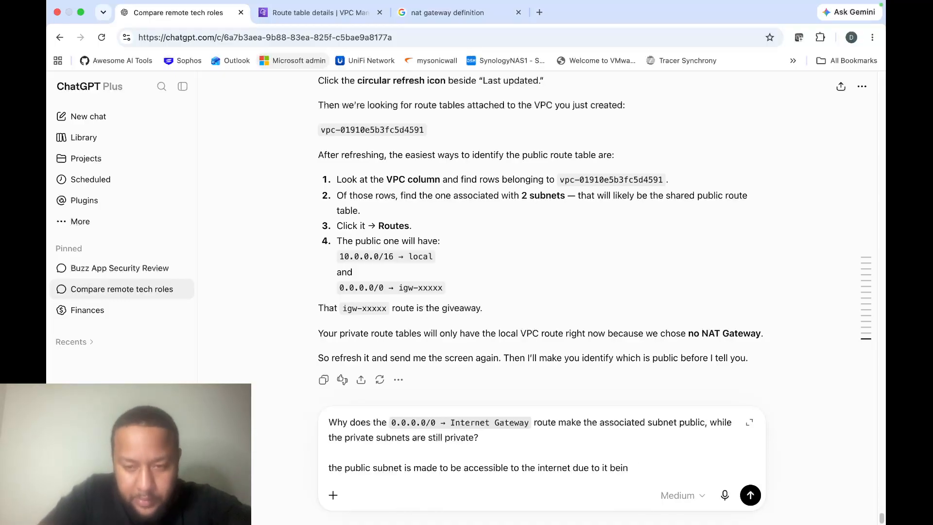
- Finish the answer: public subnets get an IGW, private ones need connecting to one; send it
text(u)
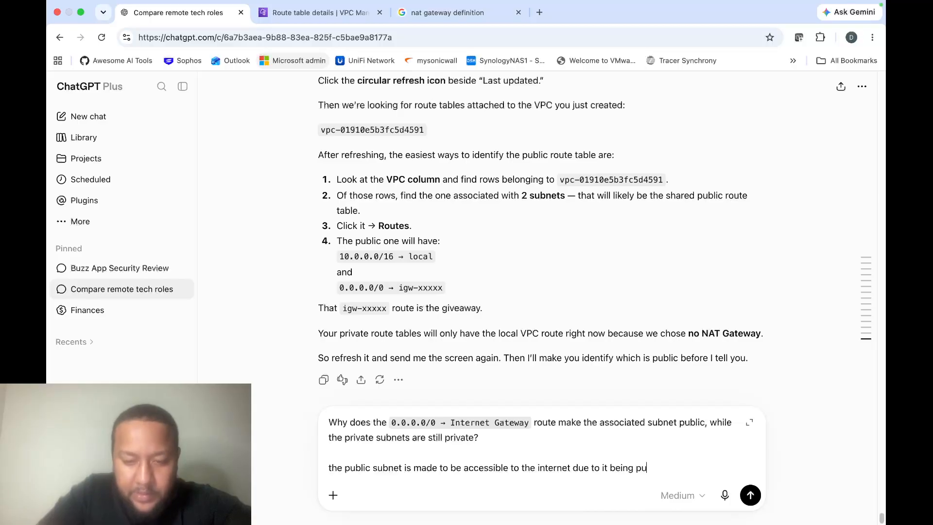
text(blic so by defaul)
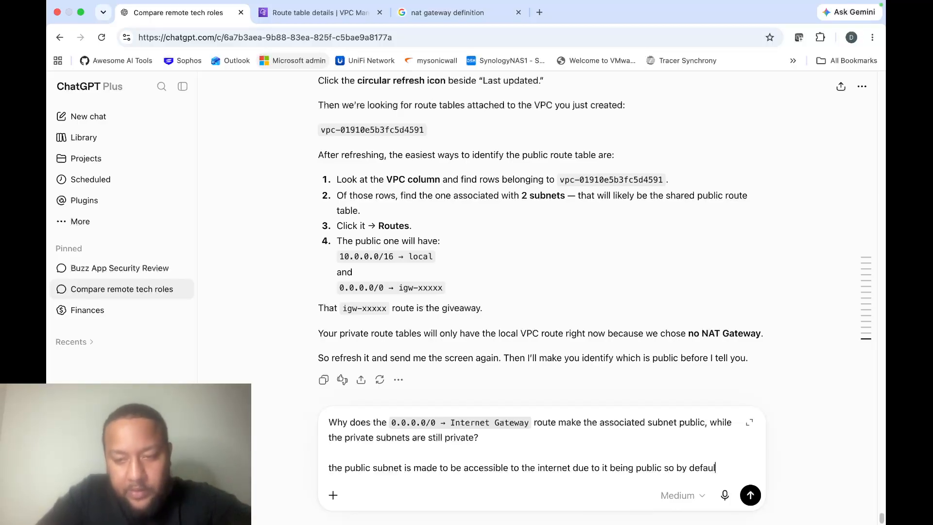
text(t its given an IG)
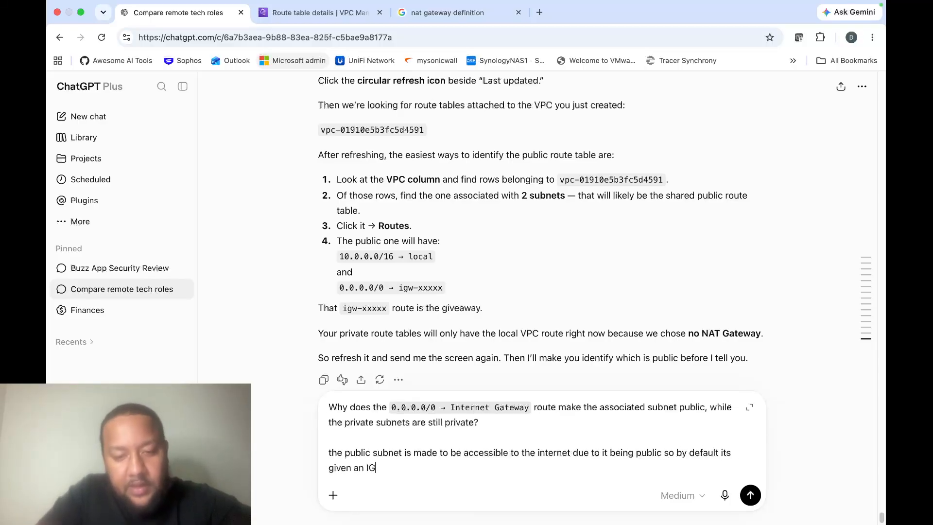
text(W. On the c)
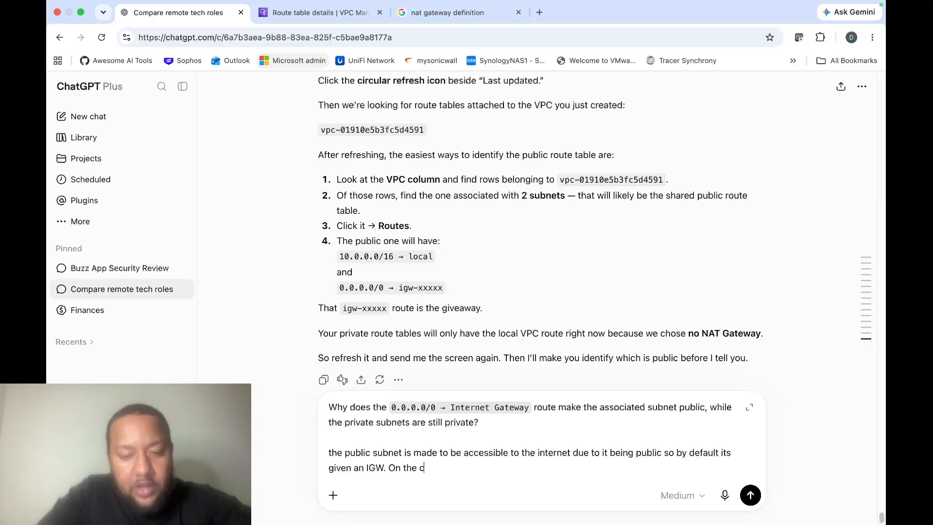
text(ontrary an)
key(BackSpace)
key(BackSpace)
text(p)
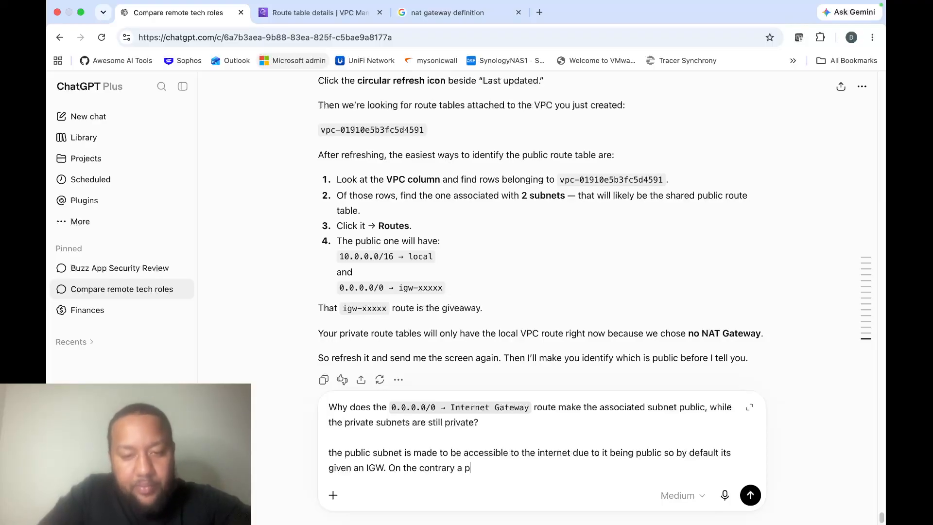
text(rivate subnet)
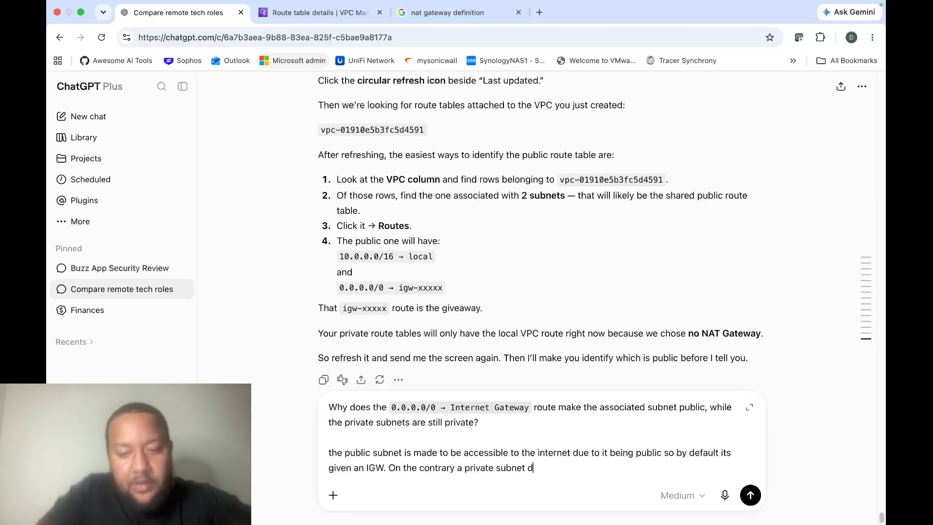
text( is)
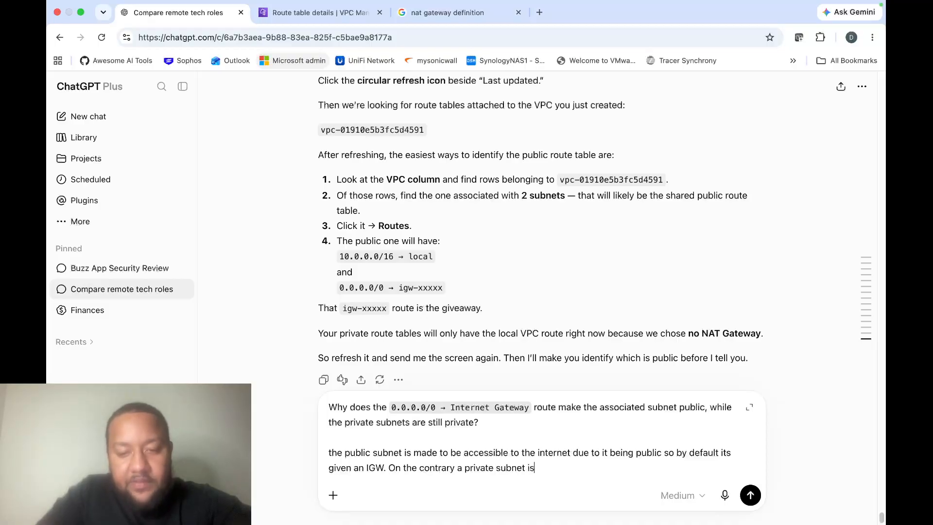
text( the opposite. It)
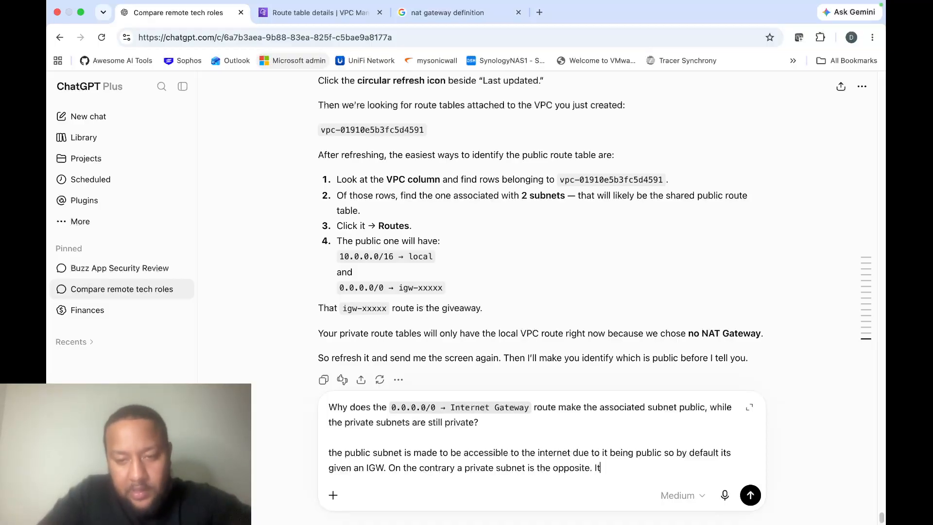
text( is created t)
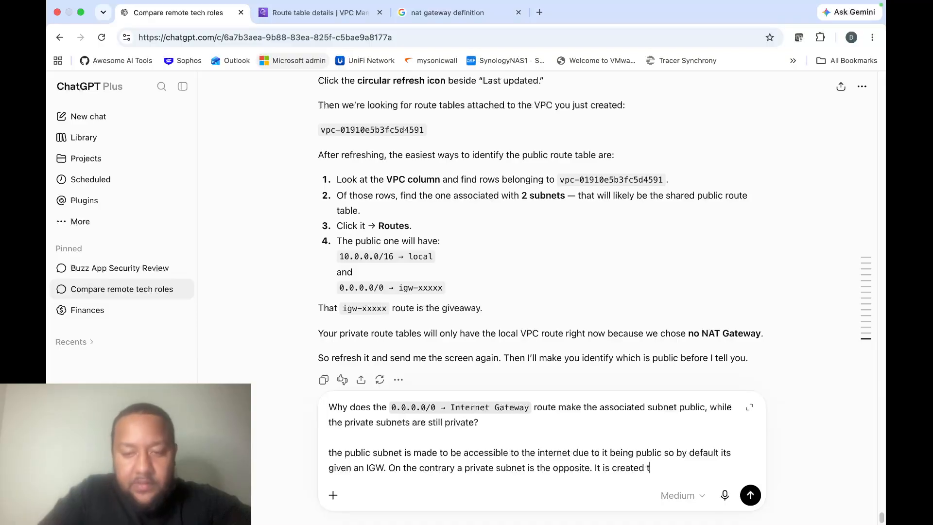
text(o b)
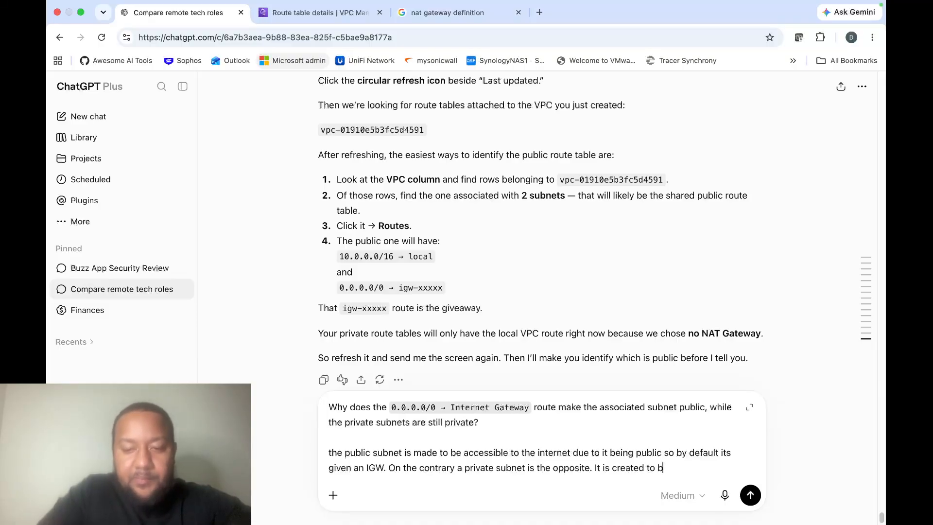
text(e private so tou would)
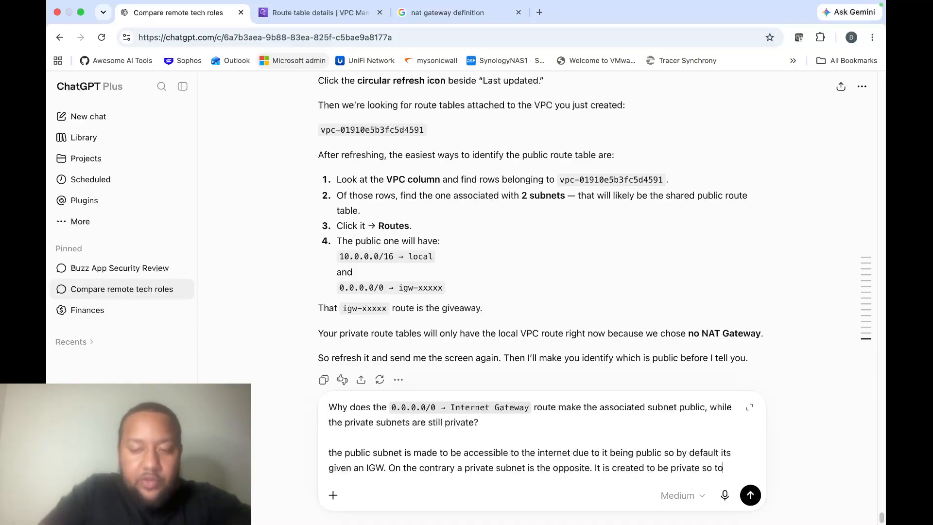
key(BackSpace)
key(BackSpace)
key(BackSpace)
key(BackSpace)
key(BackSpace)
key(BackSpace)
key(BackSpace)
key(BackSpace)
key(BackSpace)
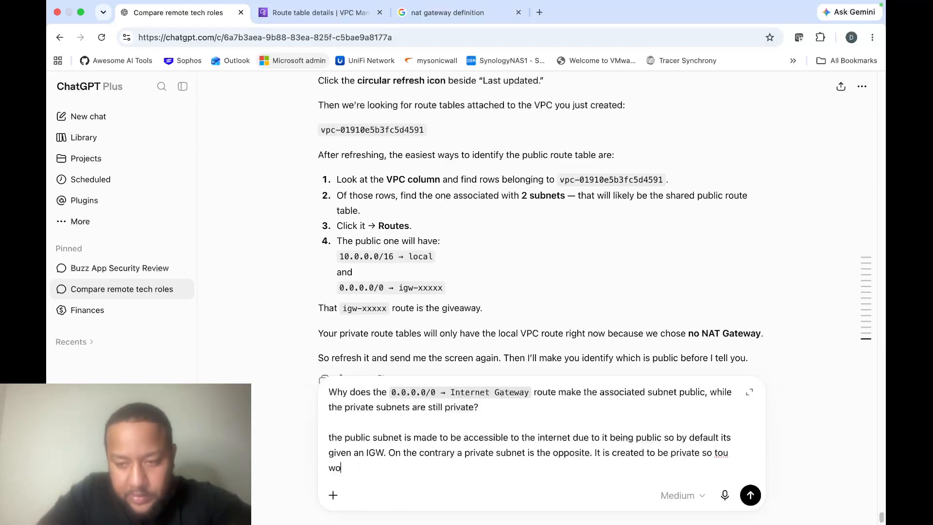
text(yo)
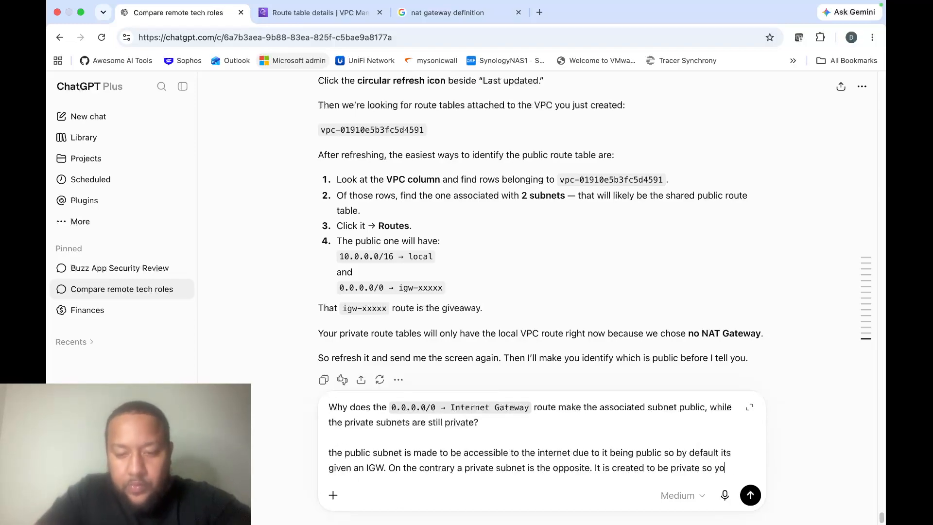
text(u would need a vpc to xo)
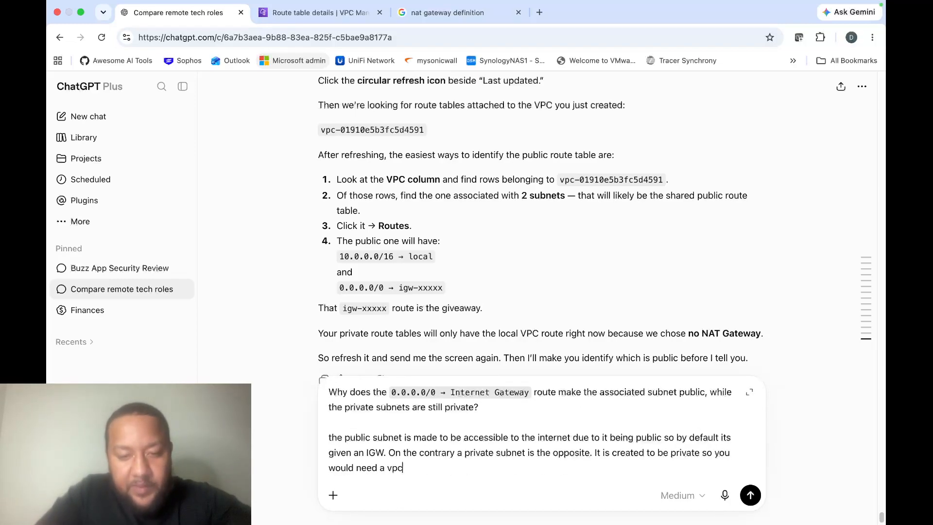
key(BackSpace)
key(BackSpace)
text(co)
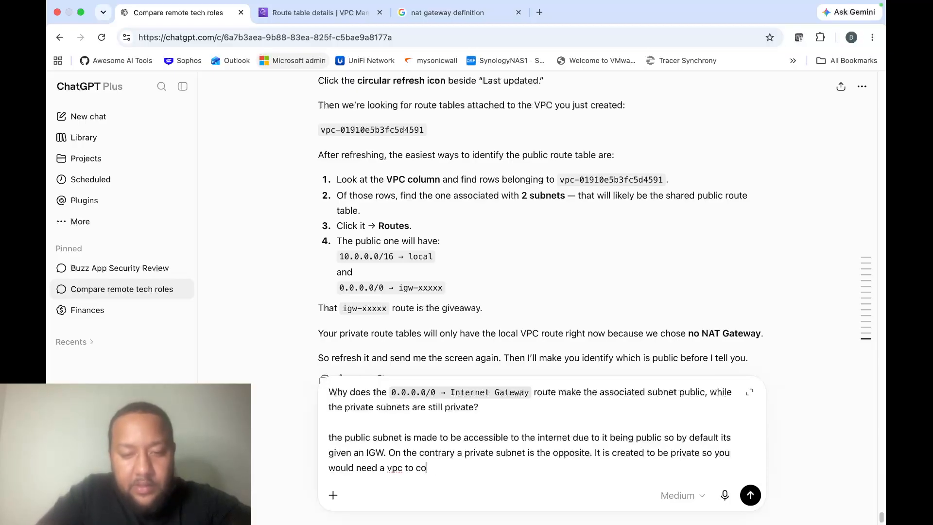
text(nnect it to )
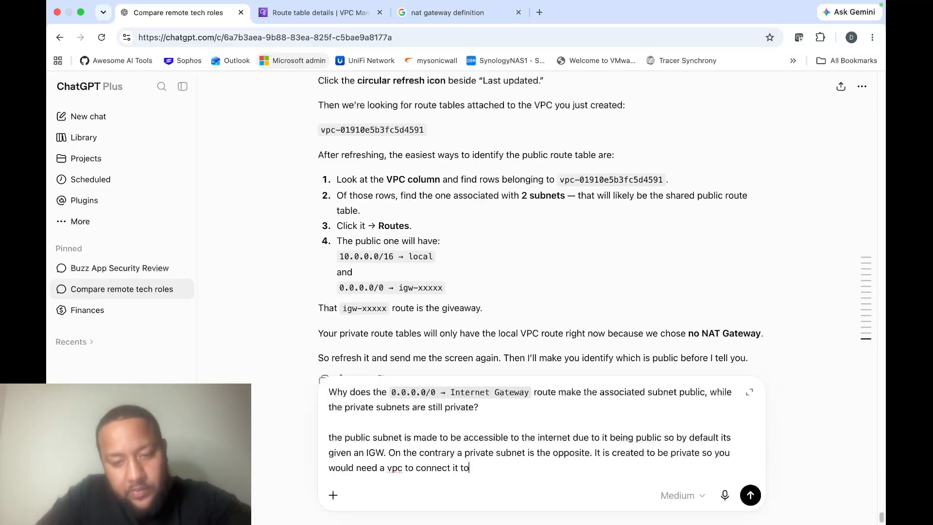
text(a IGW)
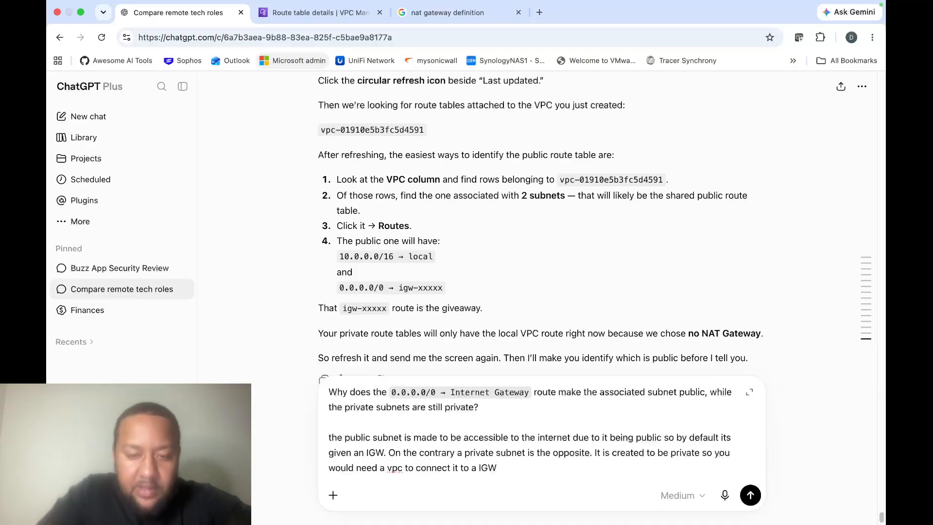
text(.)
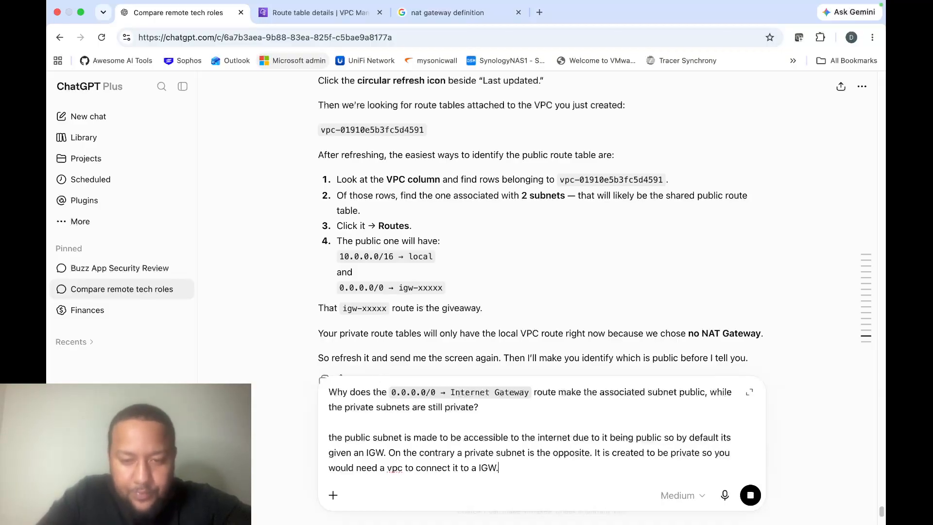
key(Return)
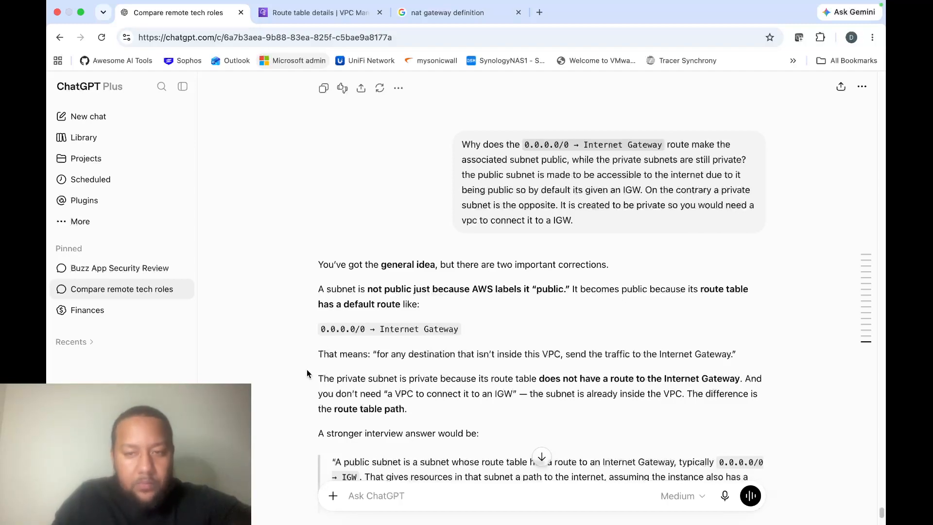
- Scroll to read ChatGPT's correction: a subnet is public only with a 0.0.0.0/0 route to the IGW
scroll(307, 372, down, 2)
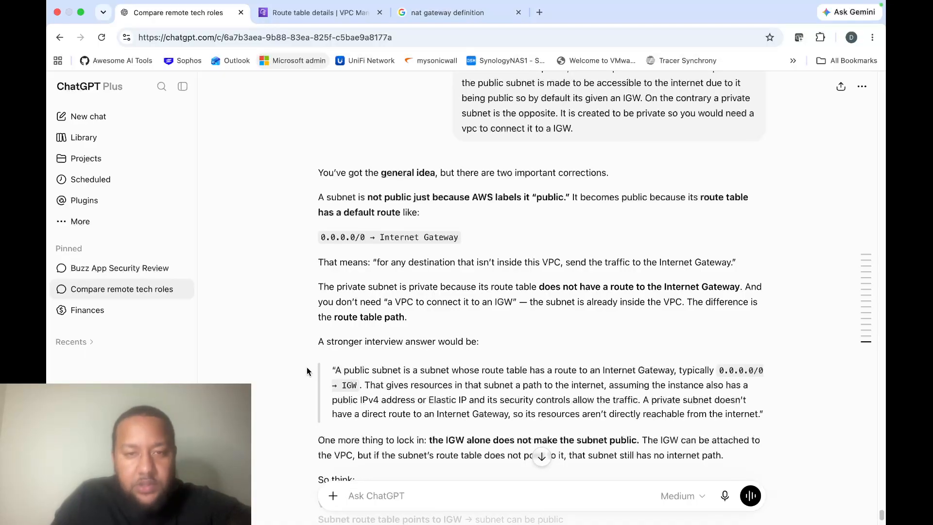
scroll(304, 370, down, 1)
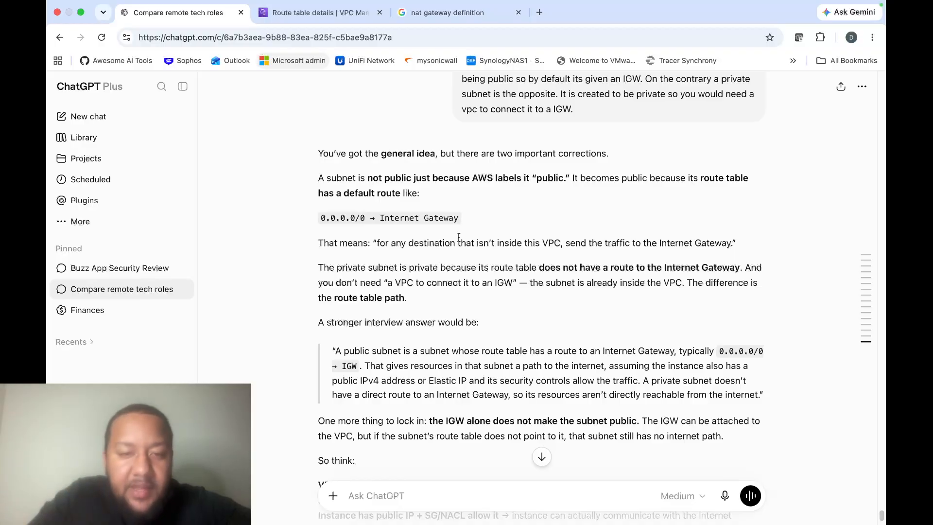
- Quote the line about sending non-VPC traffic to the Internet Gateway, adding 'break this down better.'
drag(737, 238, 319, 230)
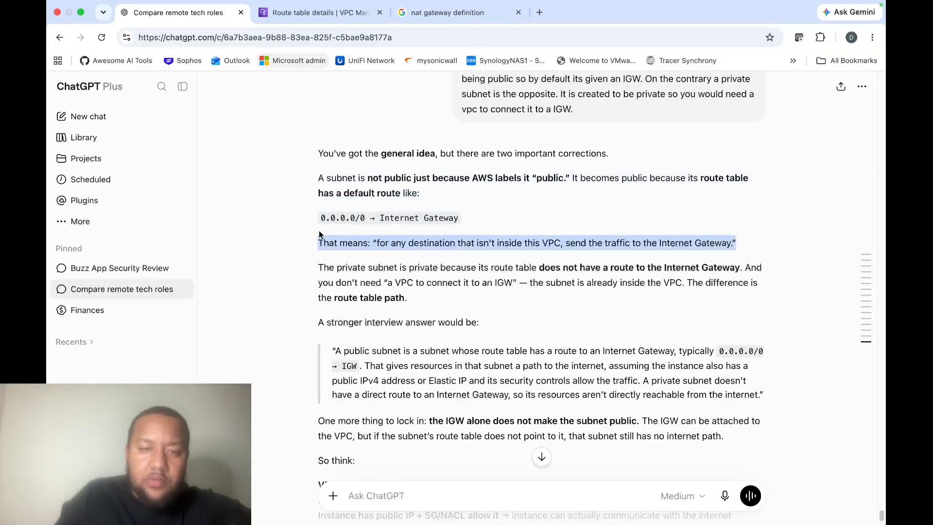
right_click(355, 238)
click(386, 269)
click(476, 494)
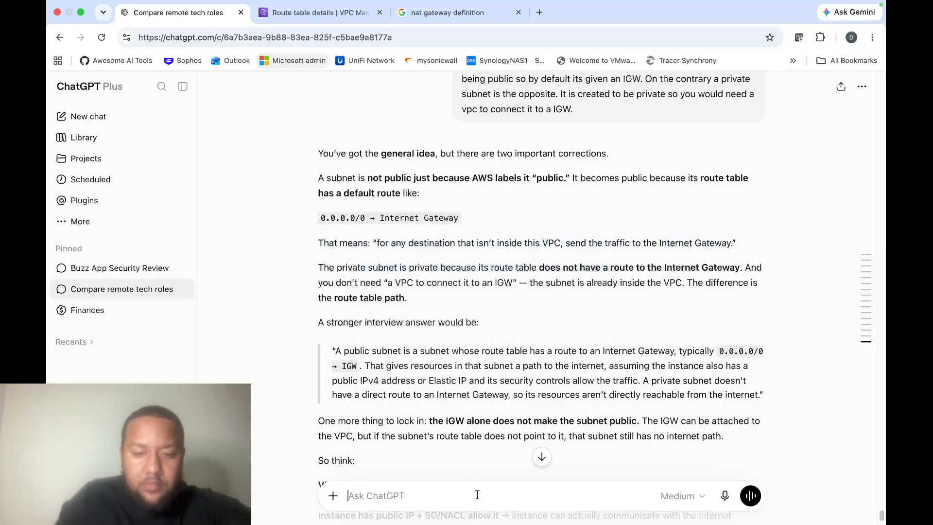
key(super+v)
text(break this do)
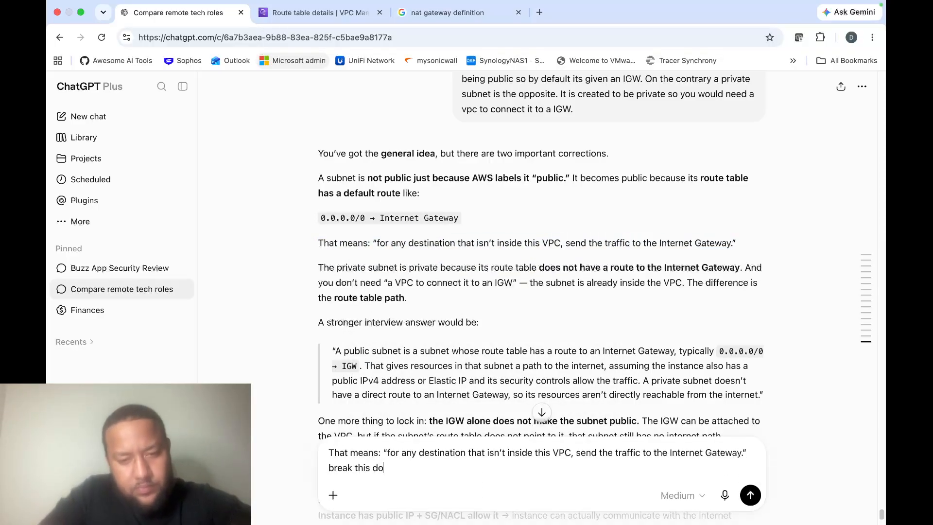
text(wn better.)
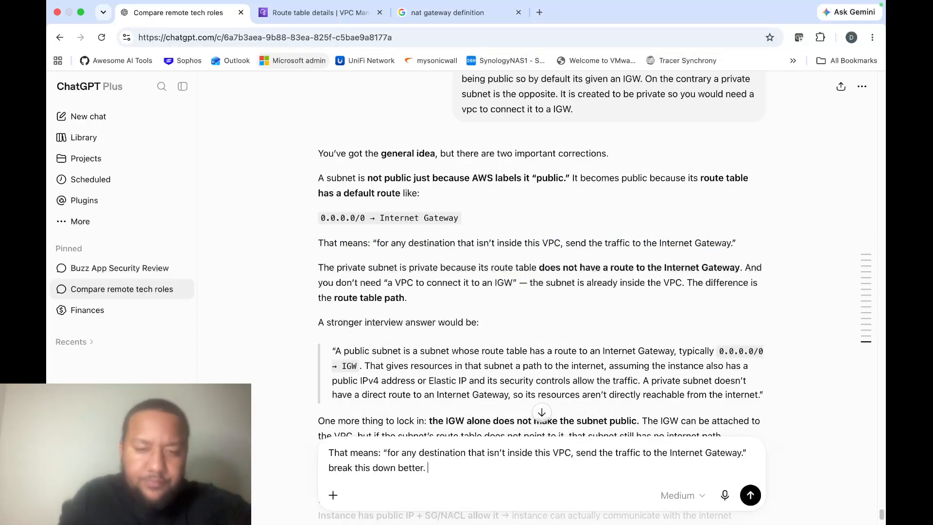
scroll(510, 321, down, 1)
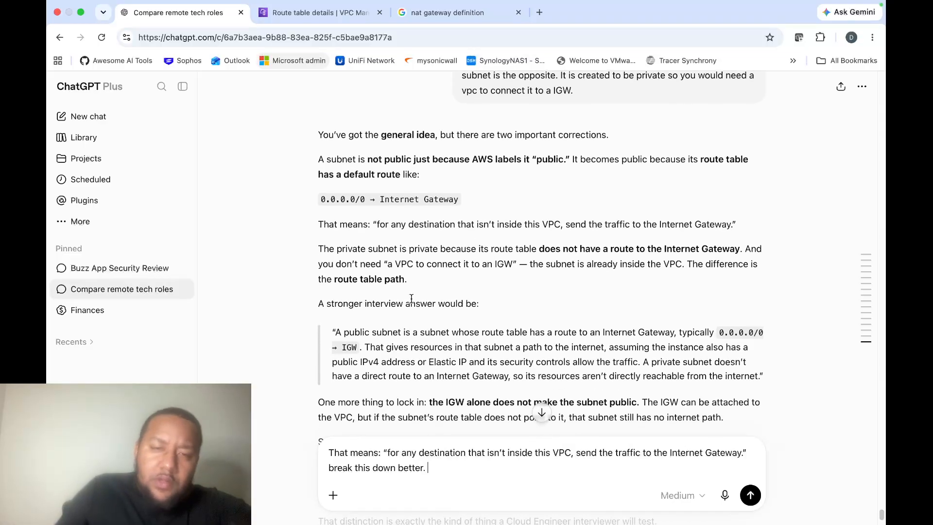
scroll(309, 305, down, 5)
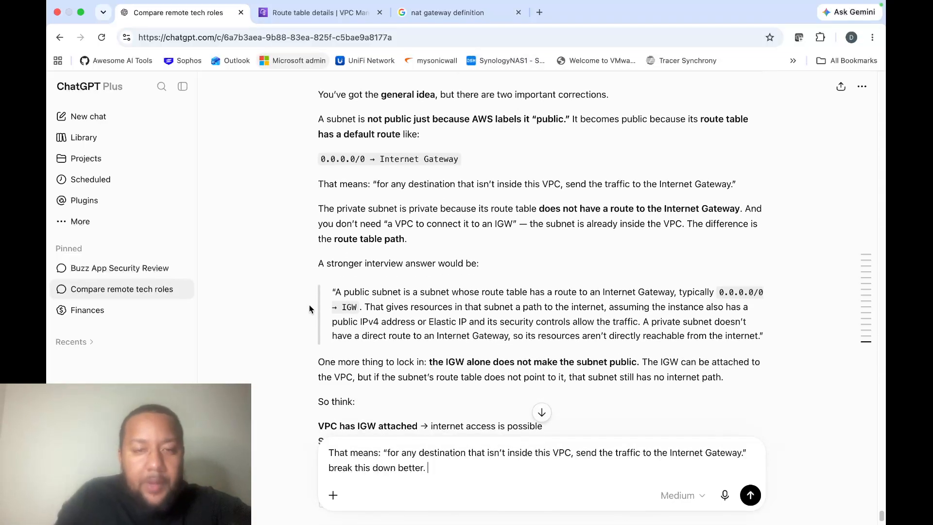
scroll(309, 305, up, 1)
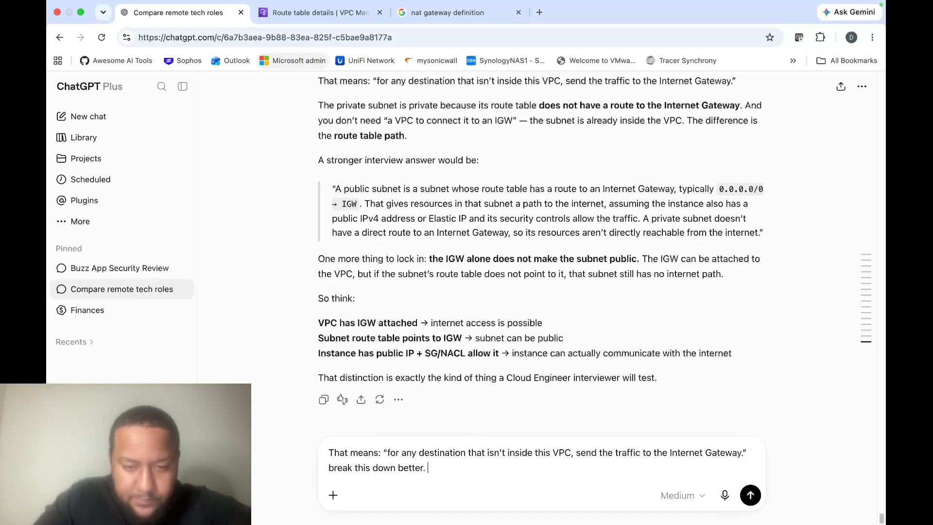
key(Return)
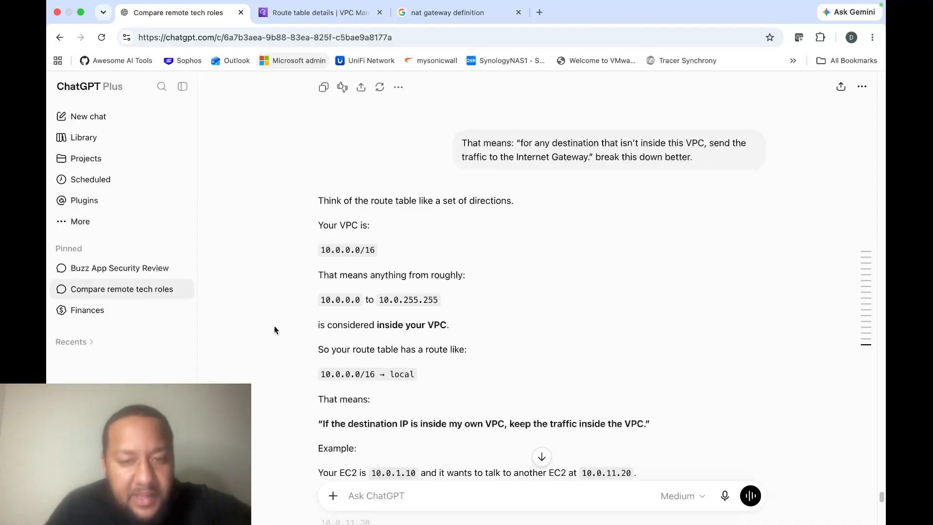
scroll(274, 326, down, 4)
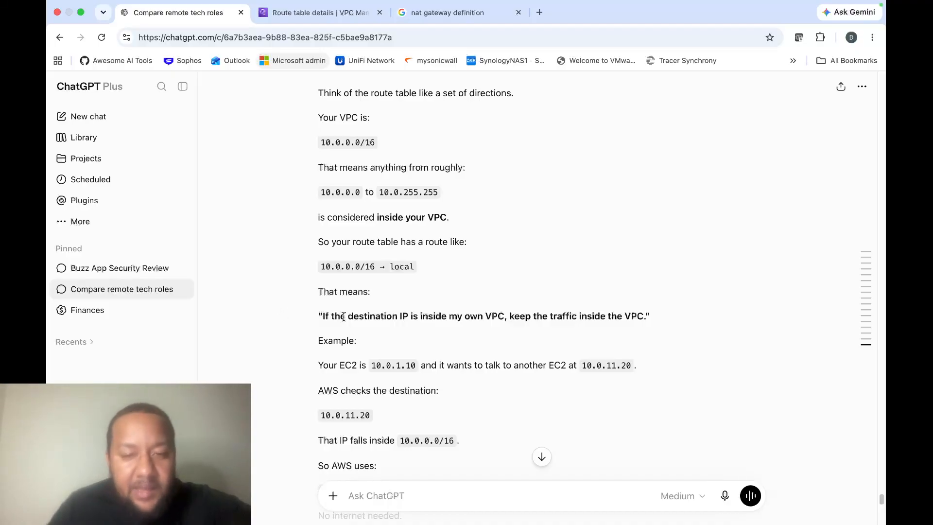
drag(464, 313, 529, 316)
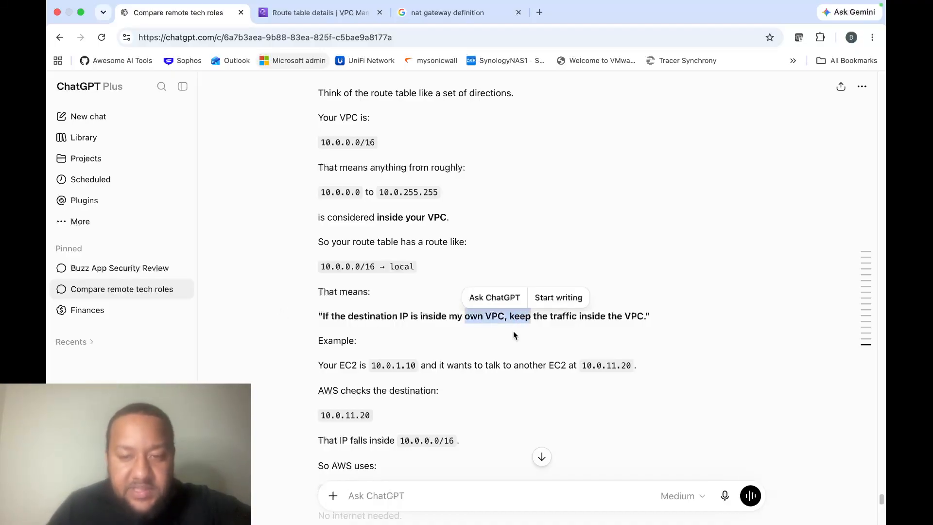
click(513, 318)
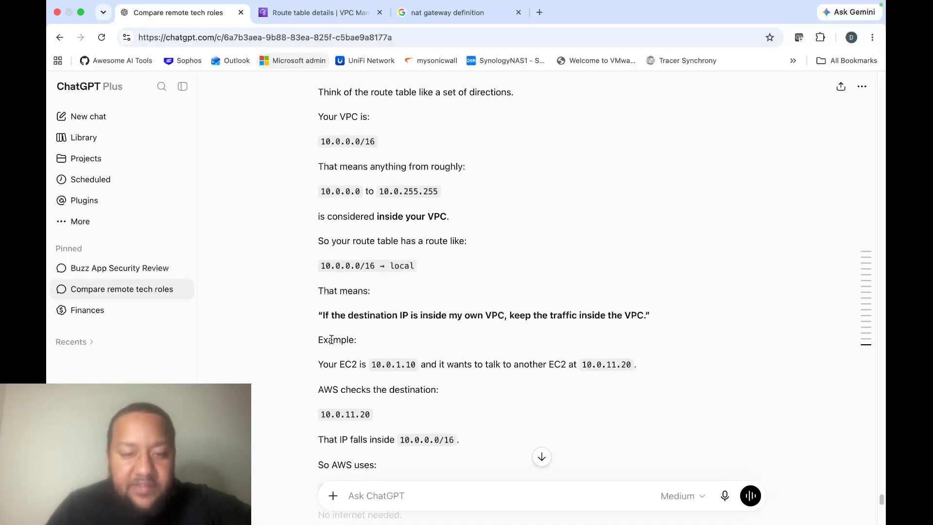
scroll(331, 341, down, 2)
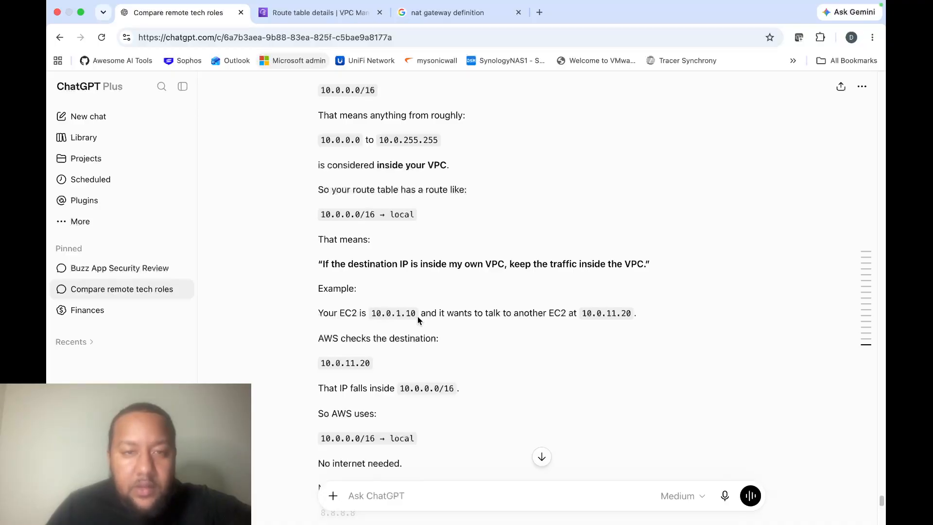
scroll(417, 317, up, 4)
scroll(421, 345, down, 4)
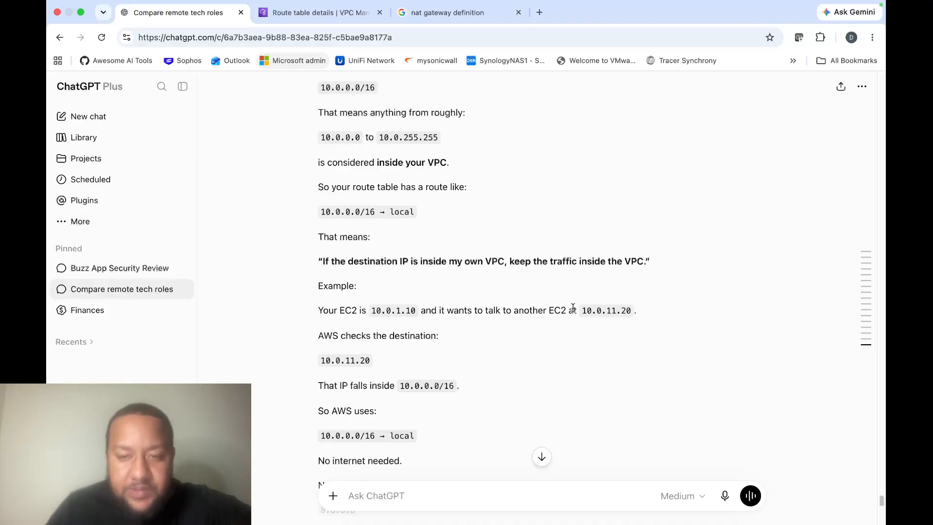
scroll(454, 328, down, 1)
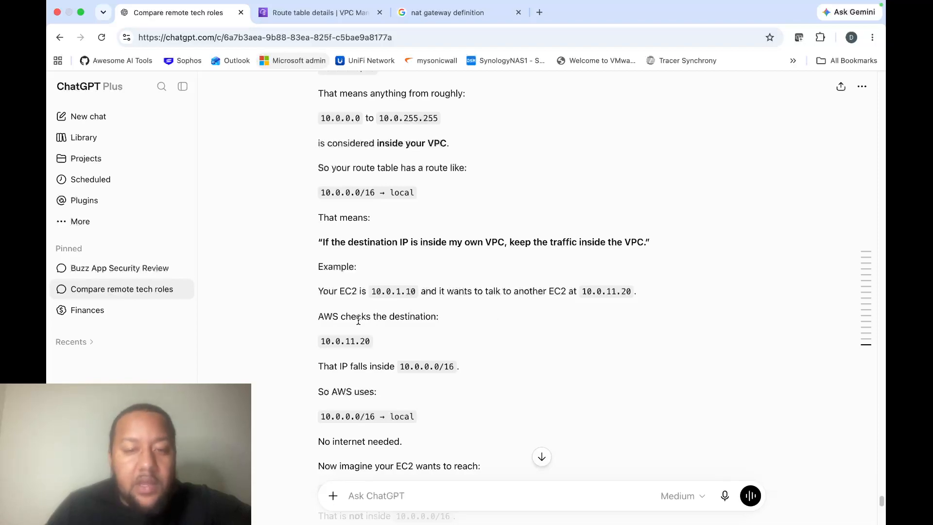
scroll(369, 321, down, 2)
scroll(365, 339, down, 3)
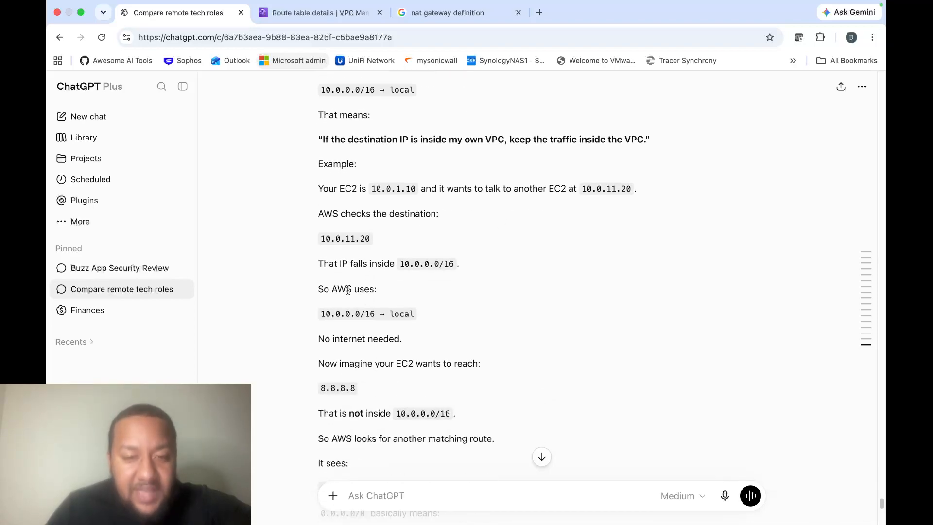
drag(309, 315, 426, 313)
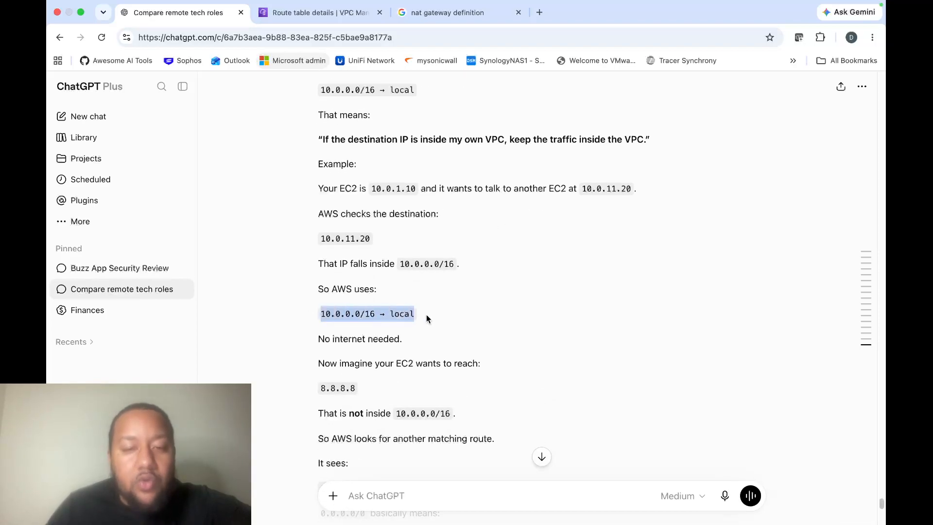
scroll(456, 304, up, 1)
scroll(456, 303, up, 2)
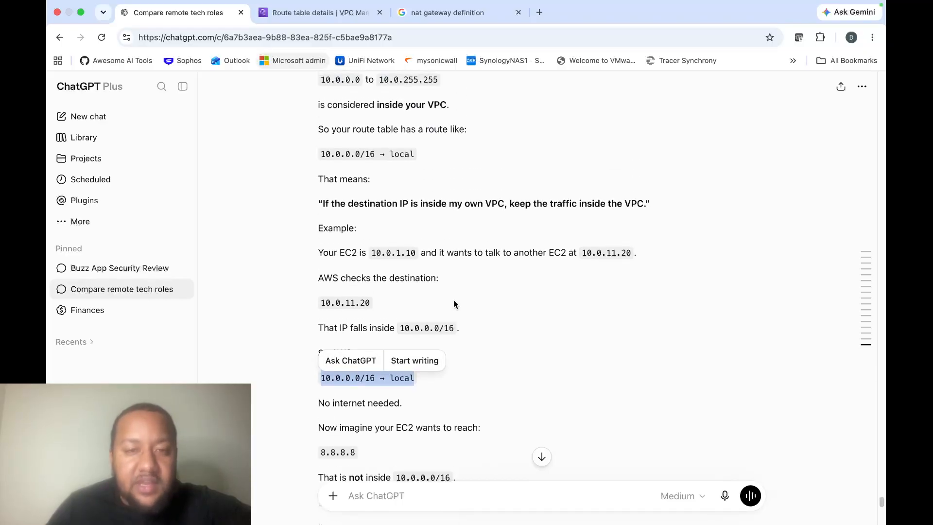
scroll(311, 321, up, 1)
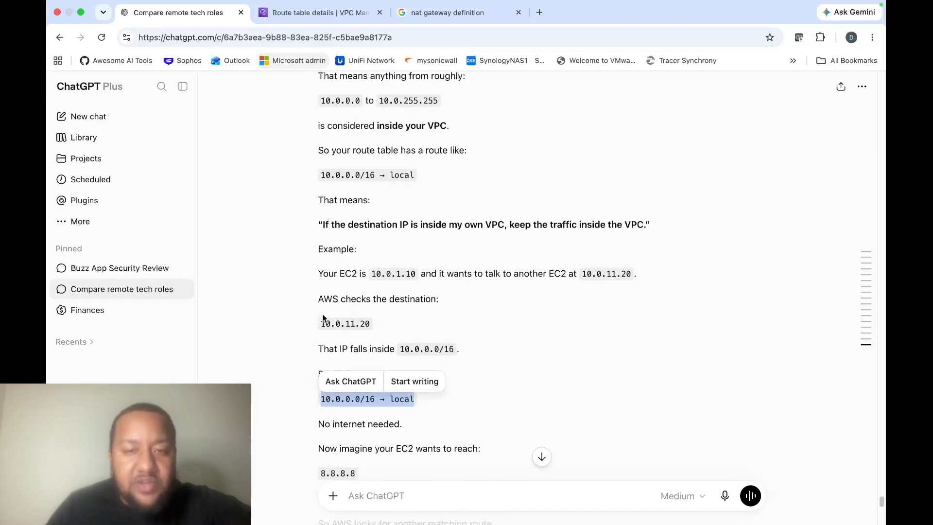
click(292, 335)
scroll(292, 334, down, 8)
scroll(308, 258, down, 2)
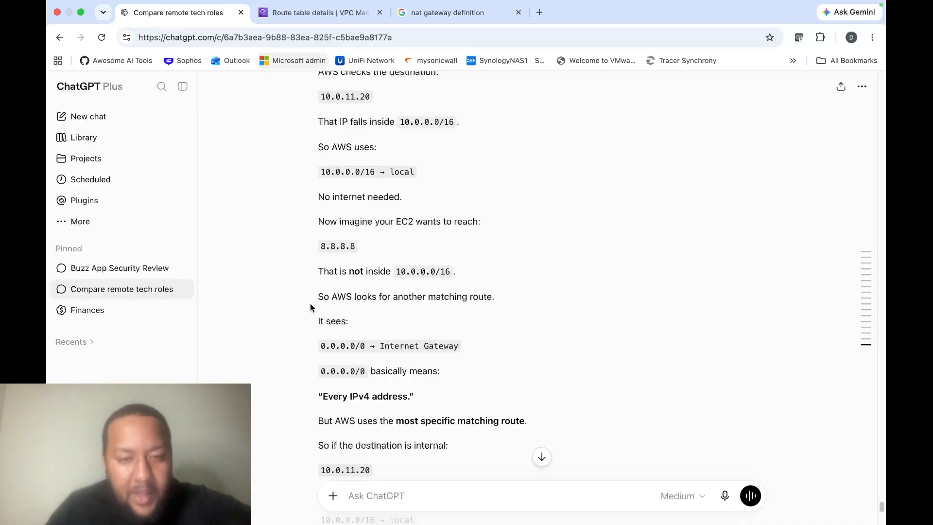
scroll(298, 321, down, 1)
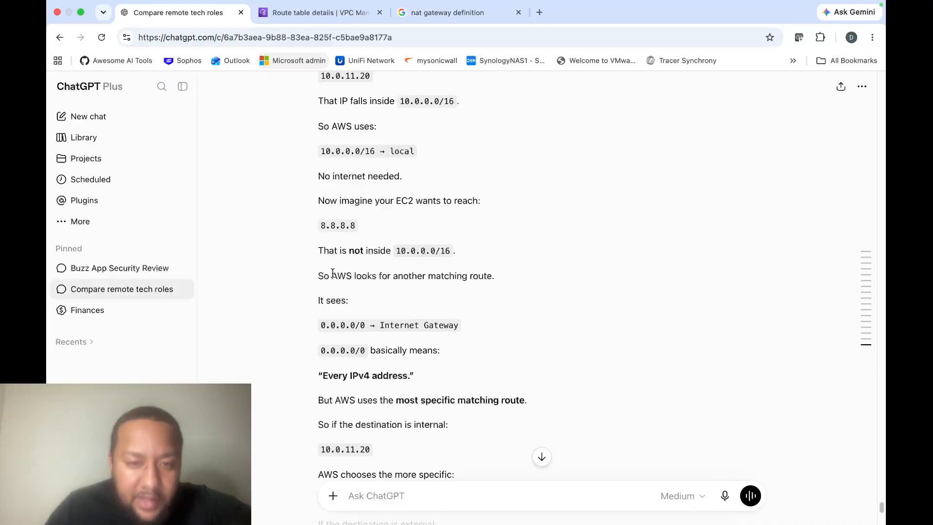
drag(324, 276, 496, 276)
drag(314, 300, 380, 298)
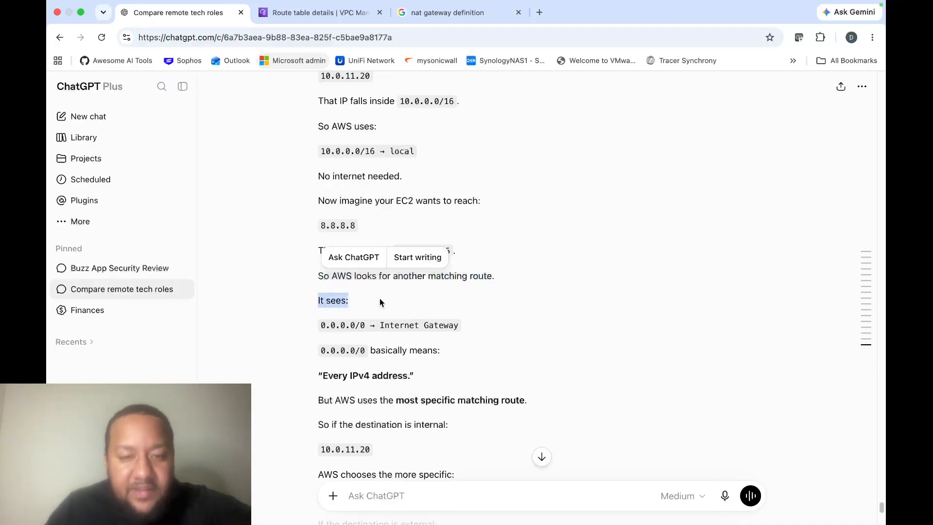
drag(315, 323, 471, 342)
click(471, 342)
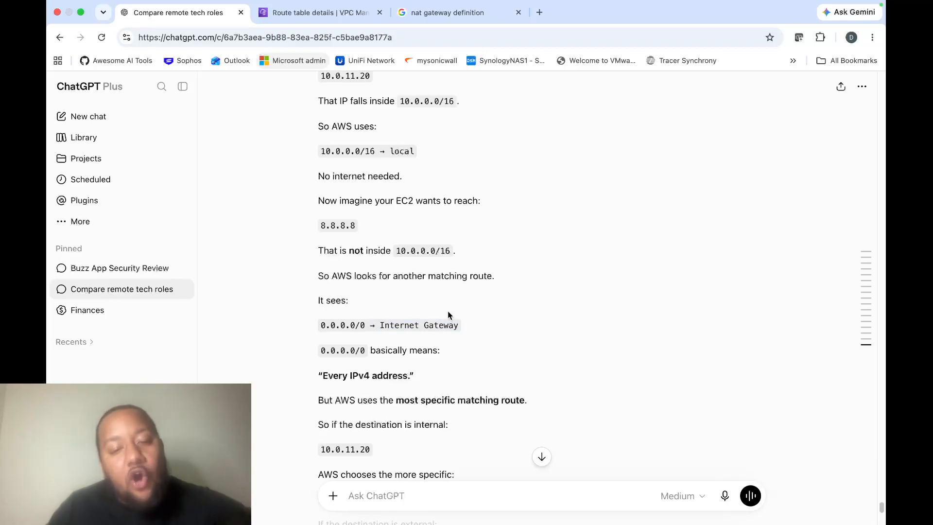
scroll(505, 330, down, 4)
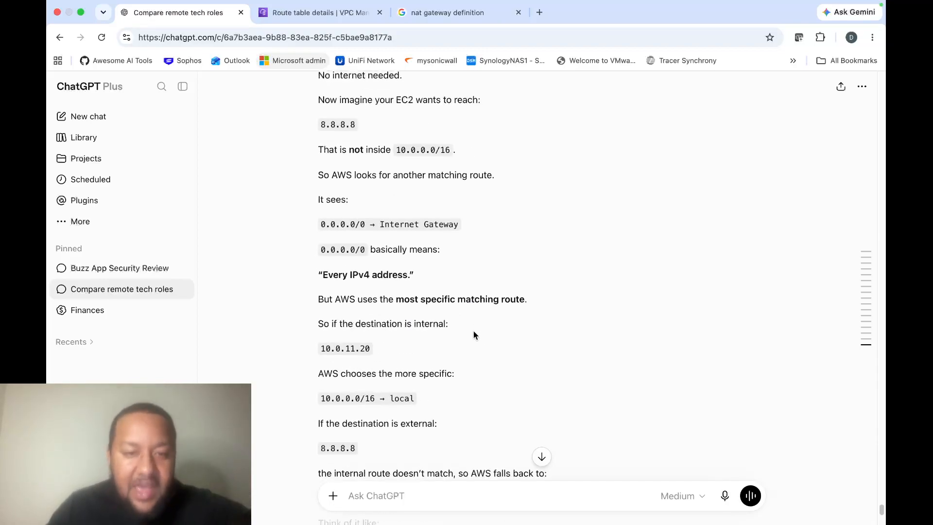
scroll(473, 333, down, 1)
scroll(475, 334, down, 3)
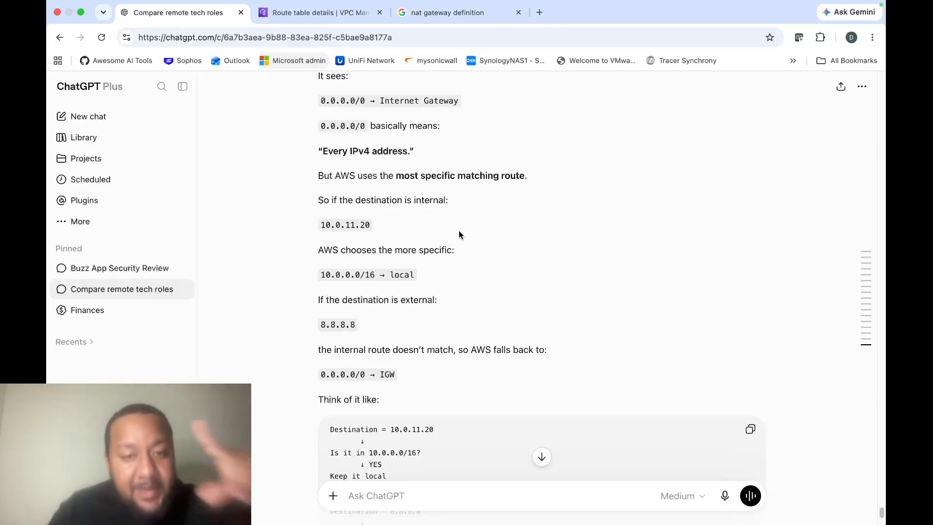
scroll(459, 238, down, 3)
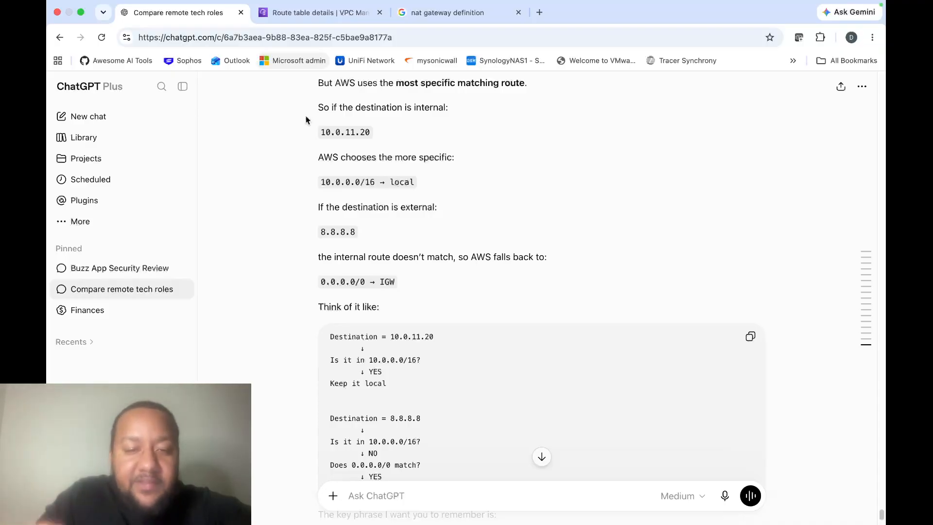
scroll(329, 256, down, 3)
scroll(328, 256, down, 2)
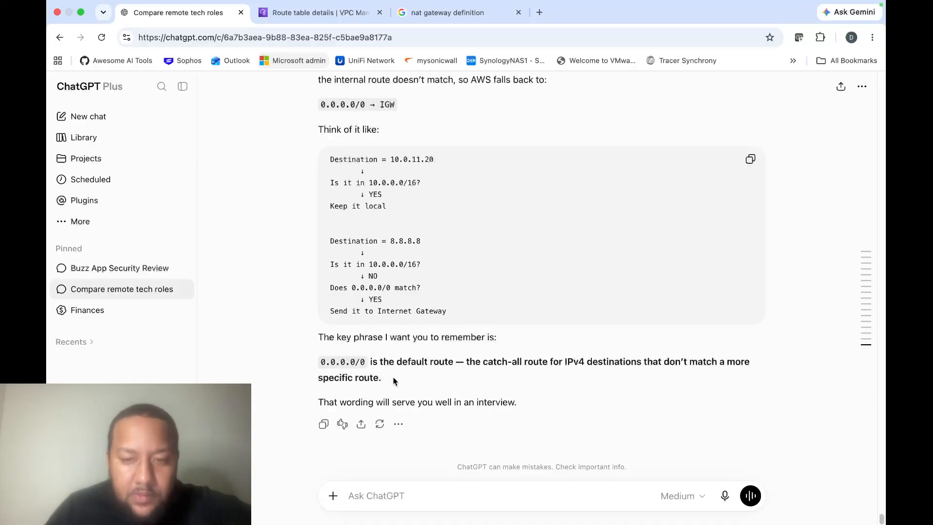
- Ask ChatGPT what happens when the SG, NACL or a missing IGW route blocks an outside IP
click(406, 486)
text(g)
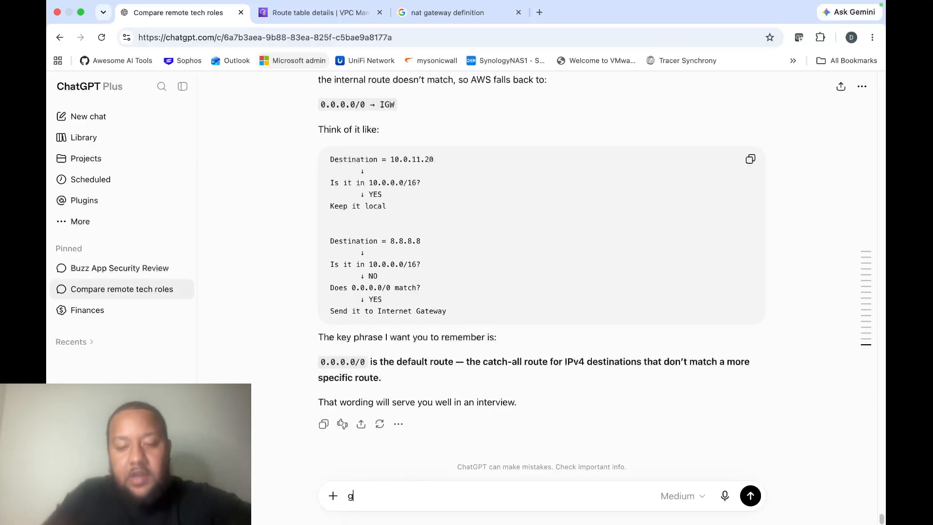
text(reat now questi)
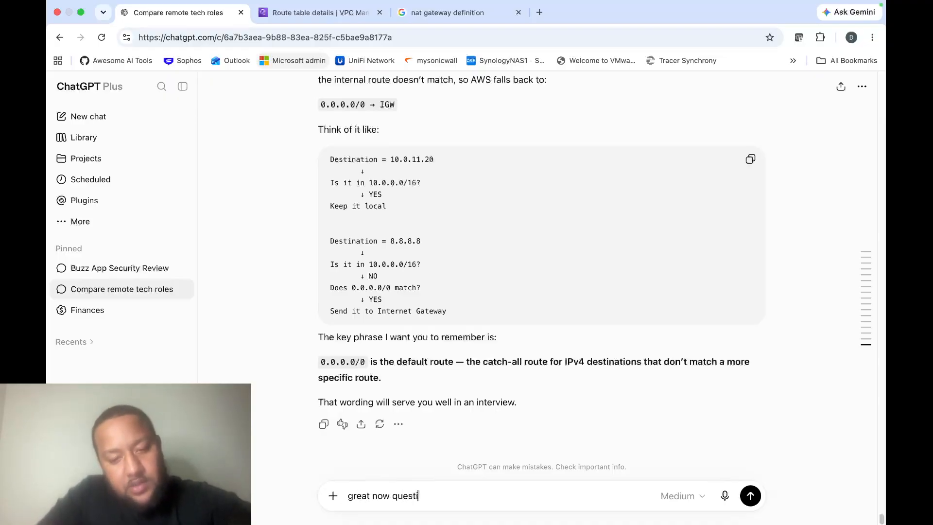
text(on if you're t)
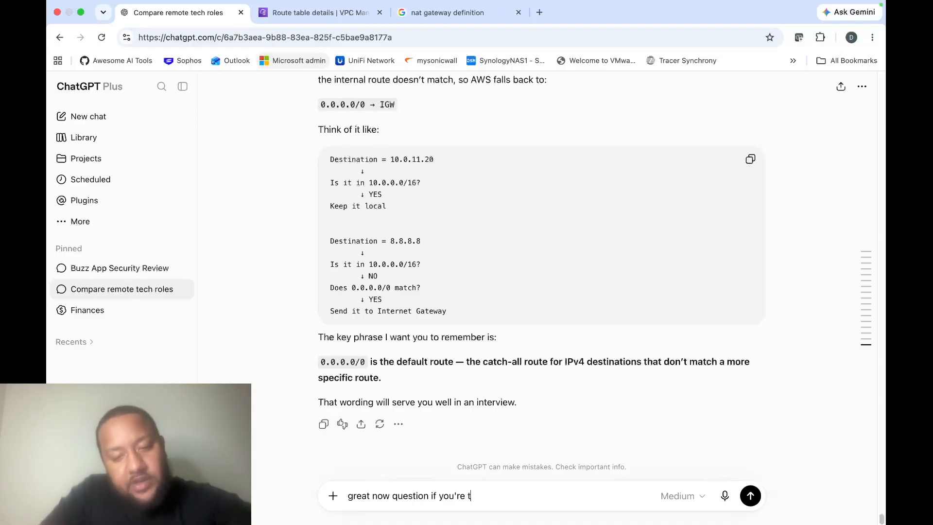
text(rying to reach a)
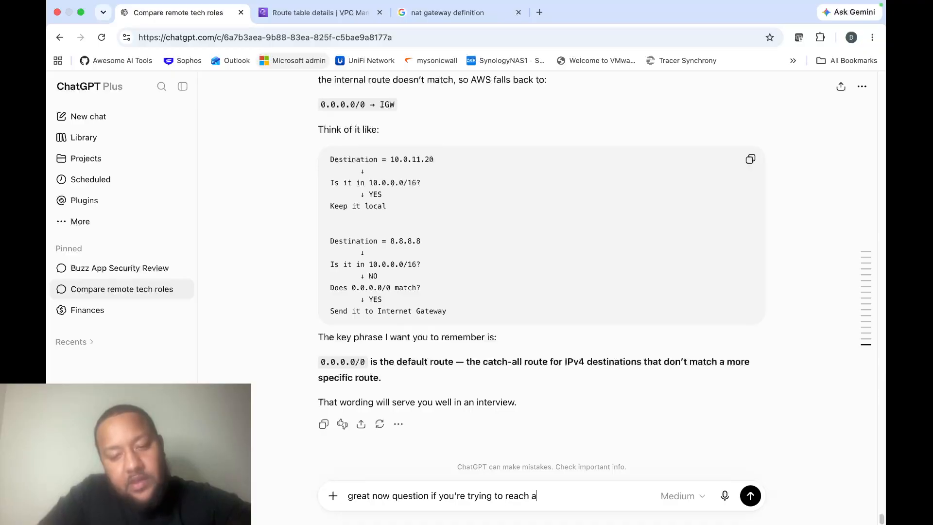
text(n outsid eip)
key(BackSpace)
key(BackSpace)
key(BackSpace)
key(BackSpace)
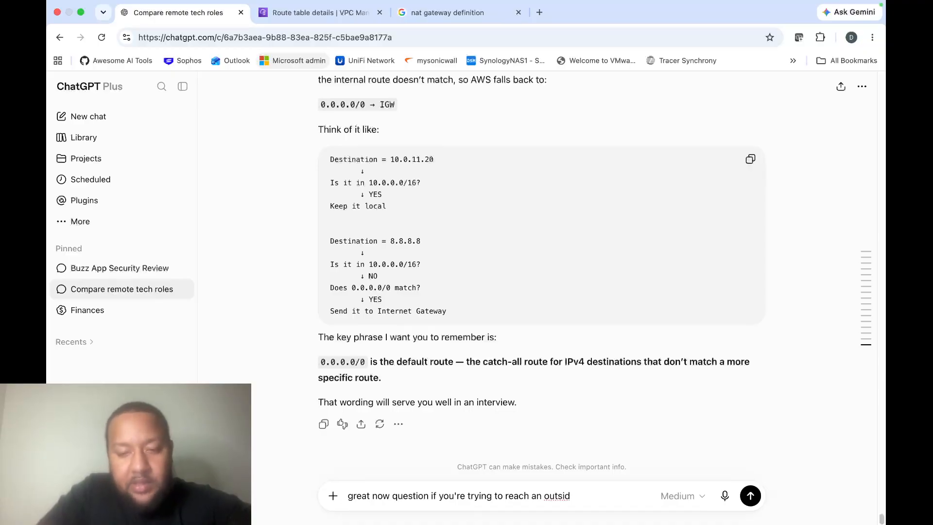
text(e ip but your )
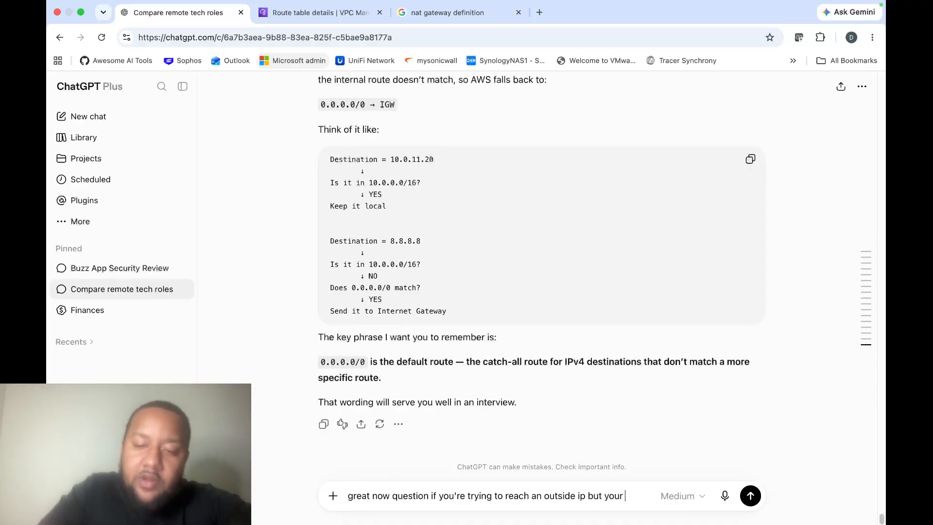
text(sg.na)
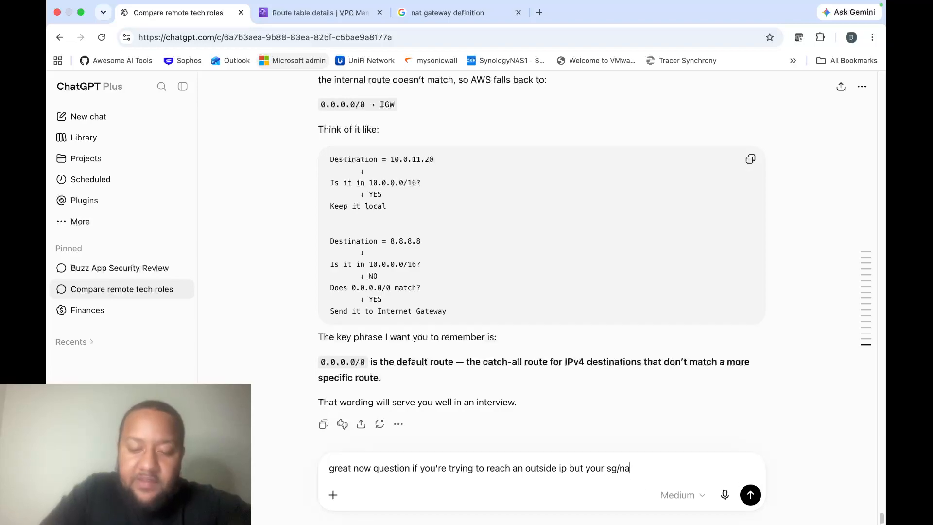
text(cl or yo)
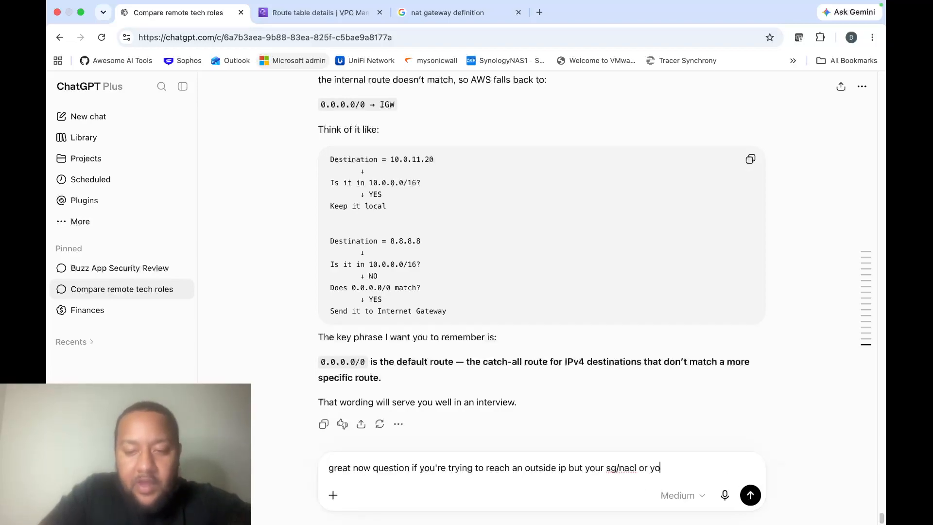
text(ur route table)
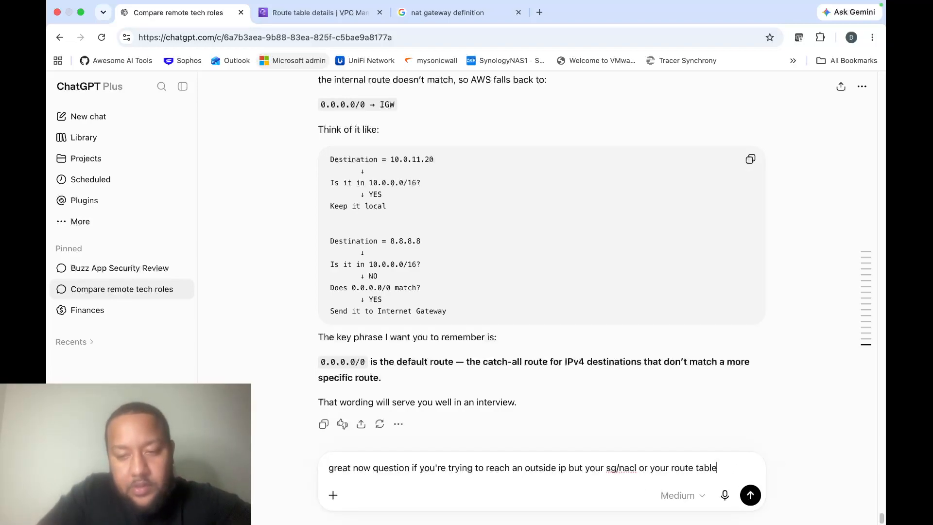
text( doesnt al)
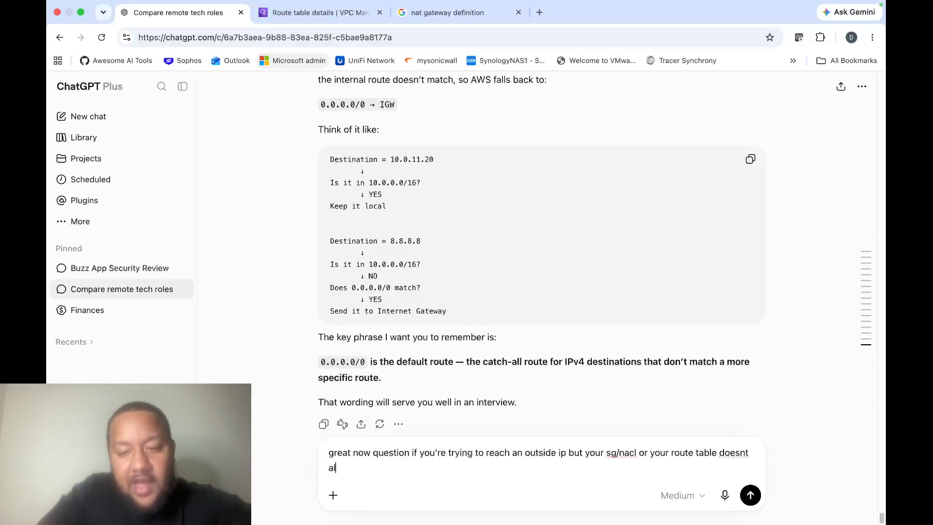
text(low it due to no)
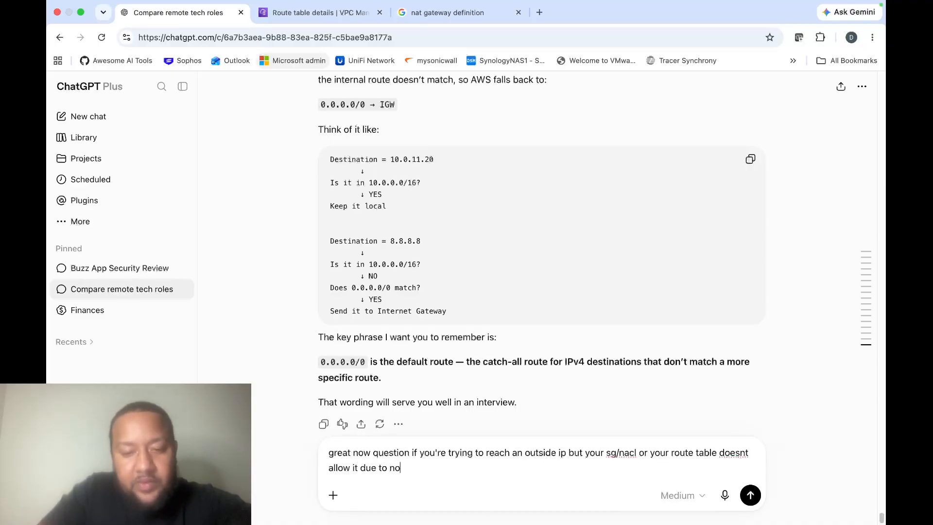
text(t having a route to ig)
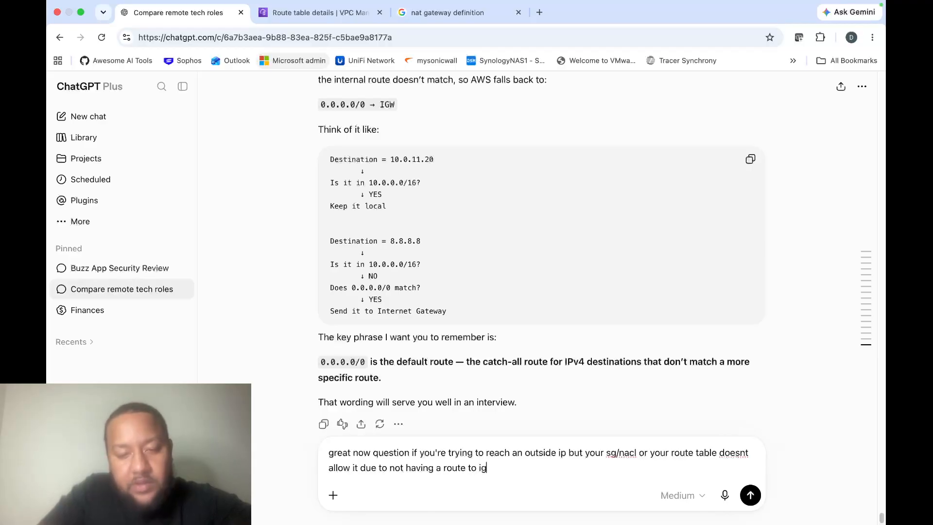
text(w or just the)
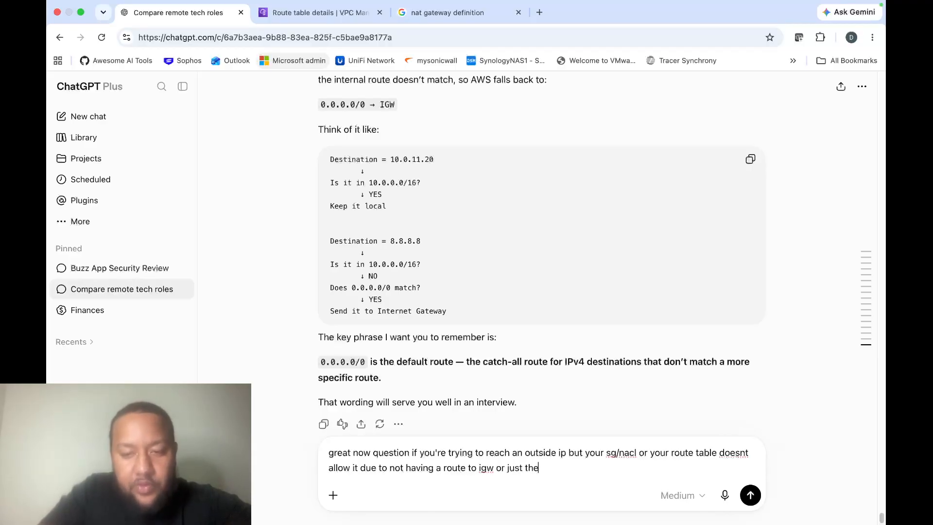
text( rules in)
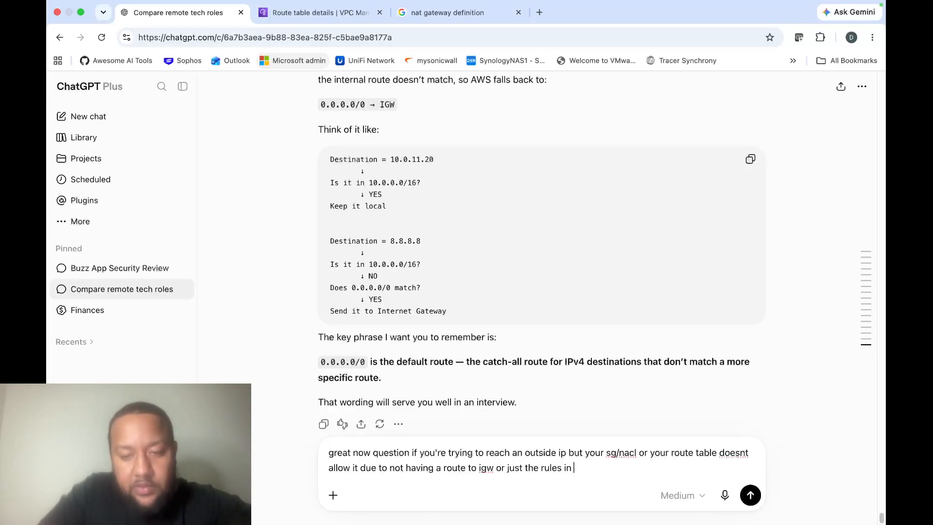
text( ur sg/nacl )
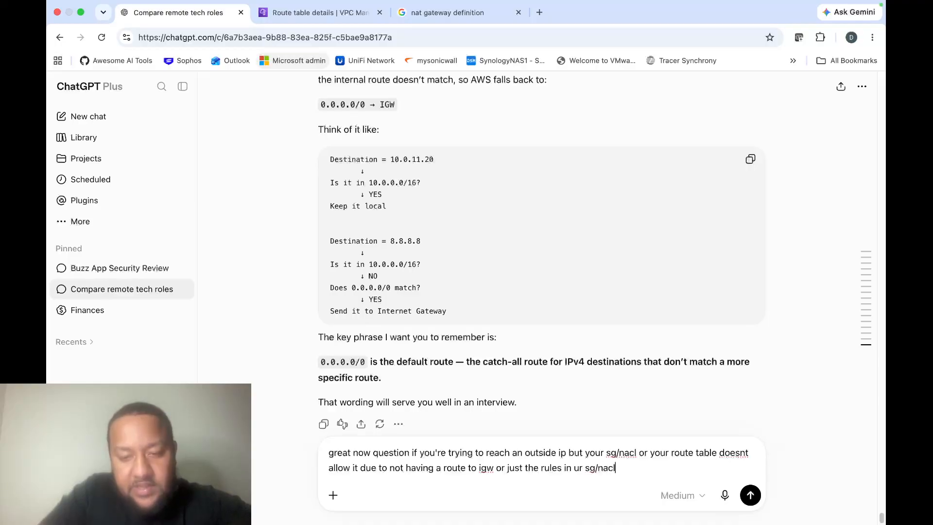
text(what happens?)
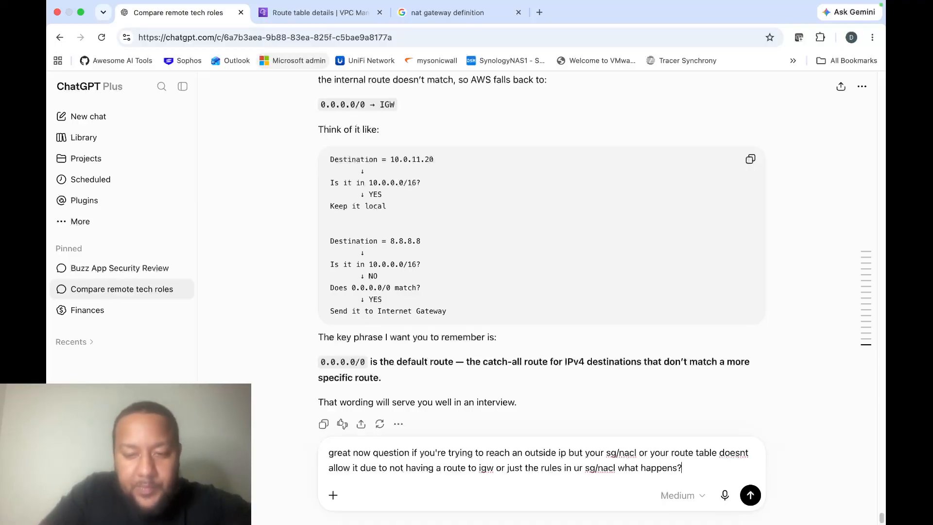
key(Return)
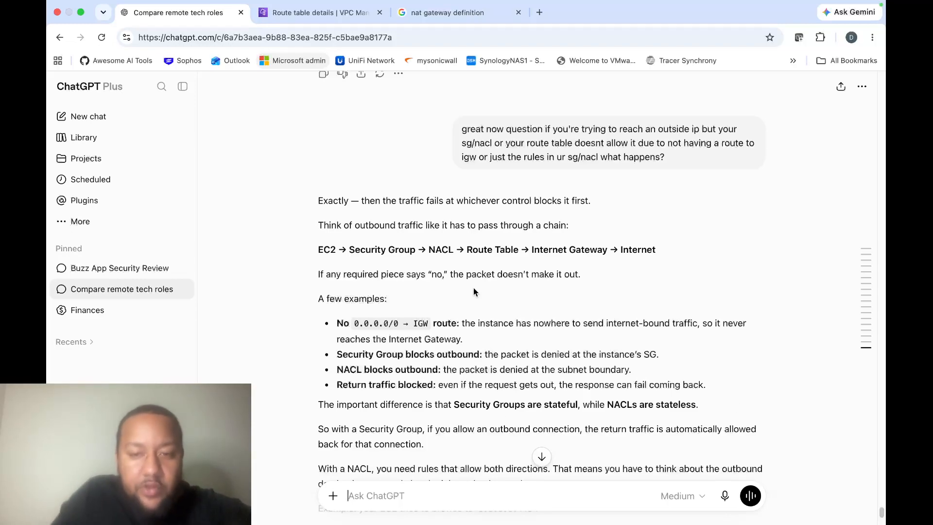
scroll(522, 293, down, 3)
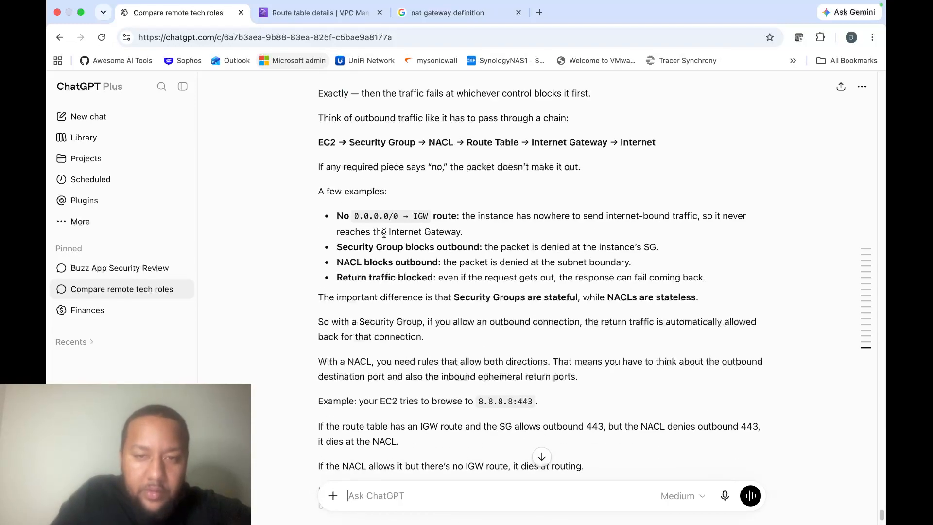
scroll(475, 330, down, 1)
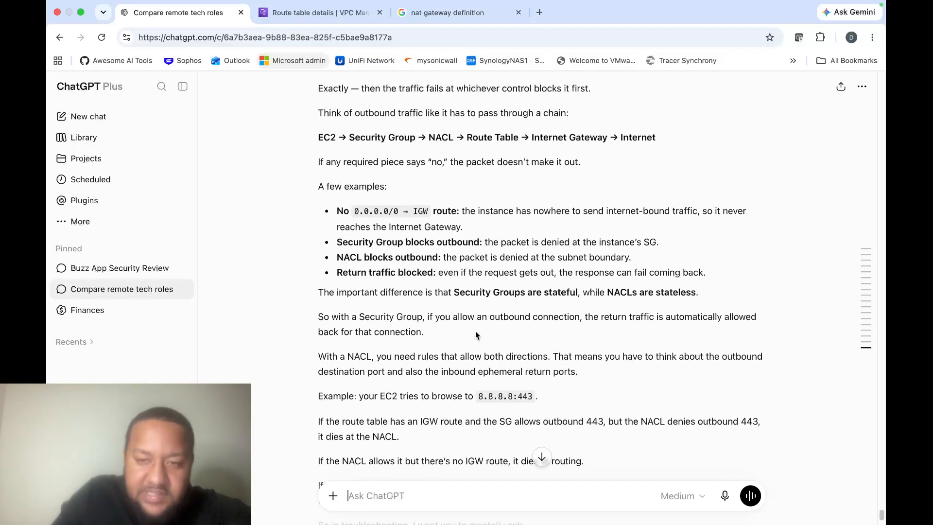
scroll(475, 333, down, 3)
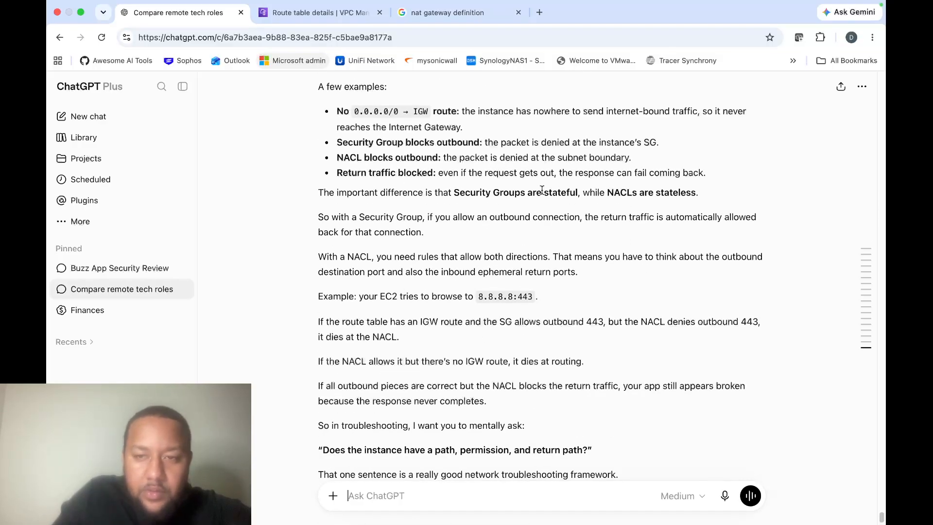
drag(508, 217, 675, 222)
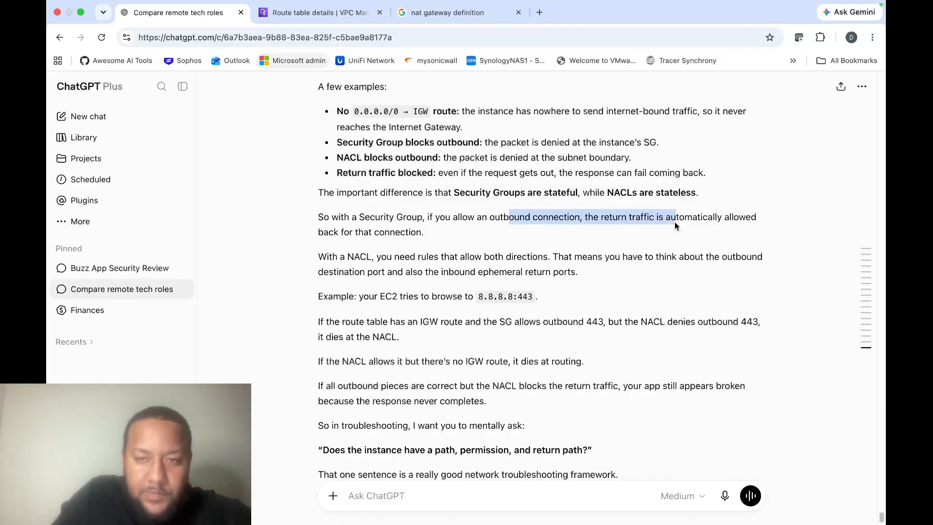
click(481, 237)
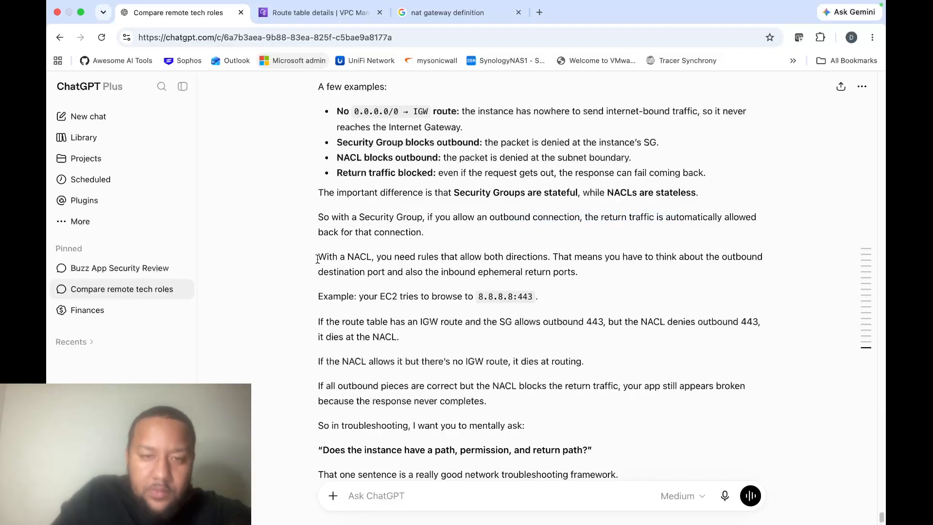
scroll(434, 275, down, 2)
drag(338, 159, 588, 371)
click(645, 364)
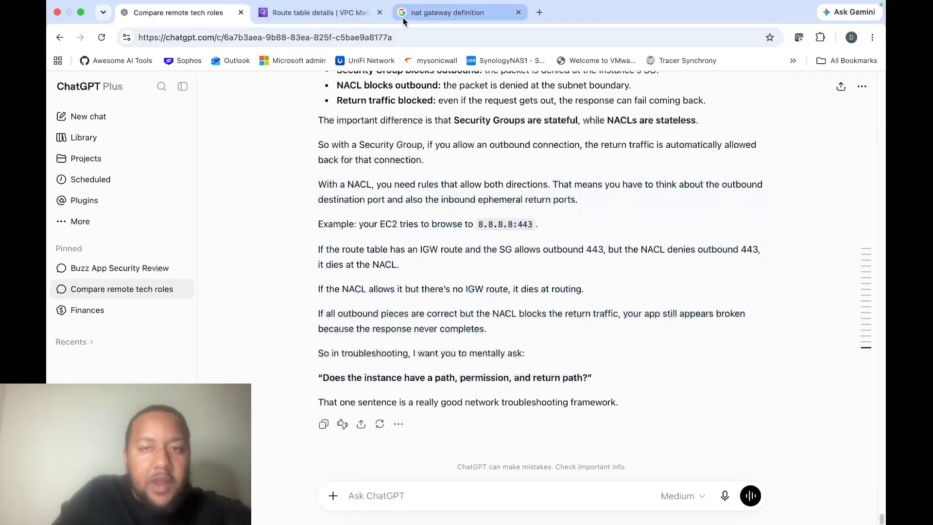
click(459, 503)
- Send 'great whats next?' and read ChatGPT's steps for launching an nginx EC2 instance
text(great)
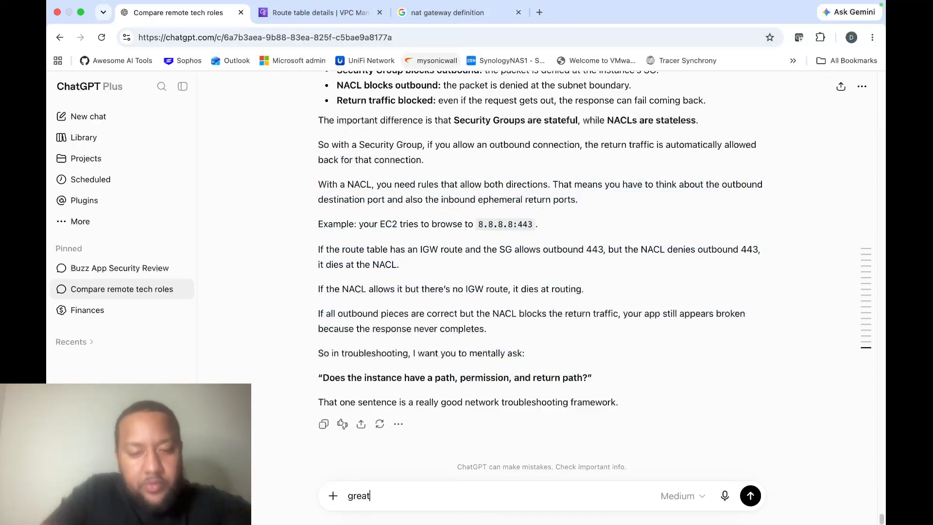
text( whats next?)
key(Return)
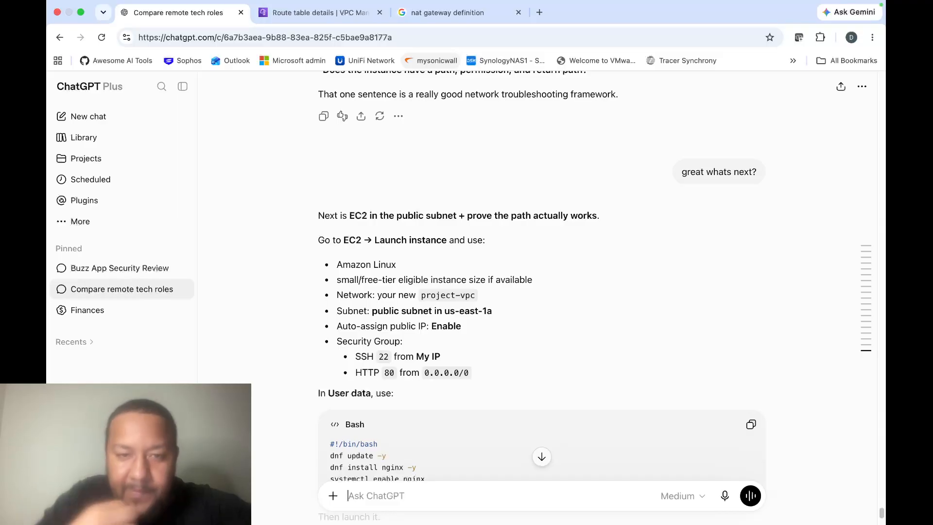
scroll(589, 358, down, 5)
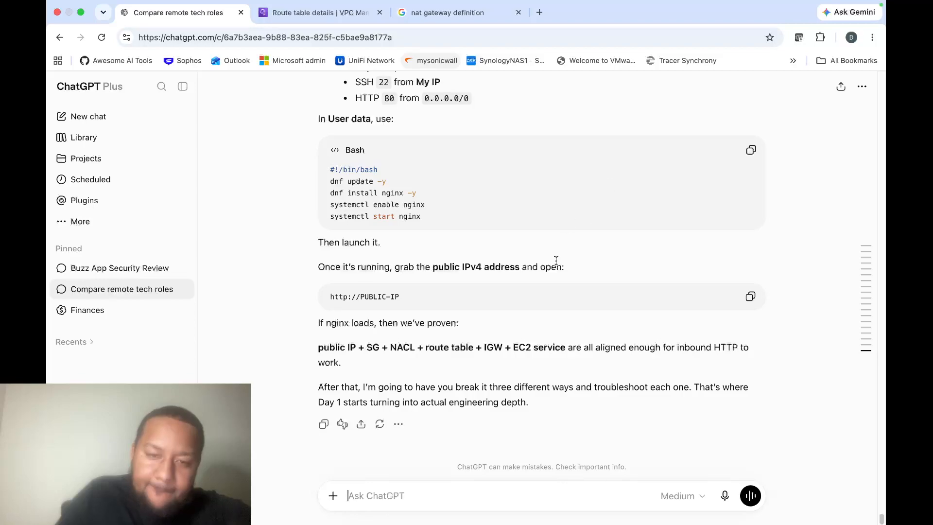
scroll(598, 242, up, 5)
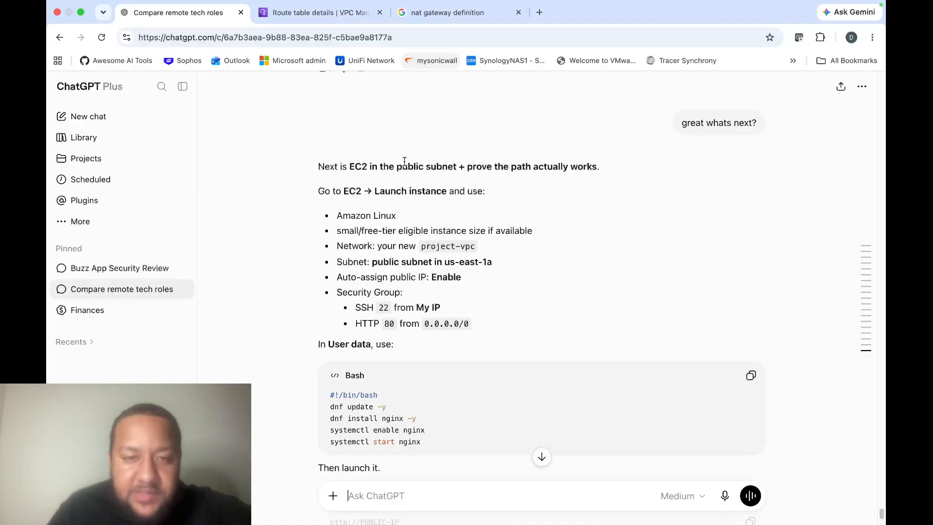
drag(382, 167, 577, 190)
click(577, 186)
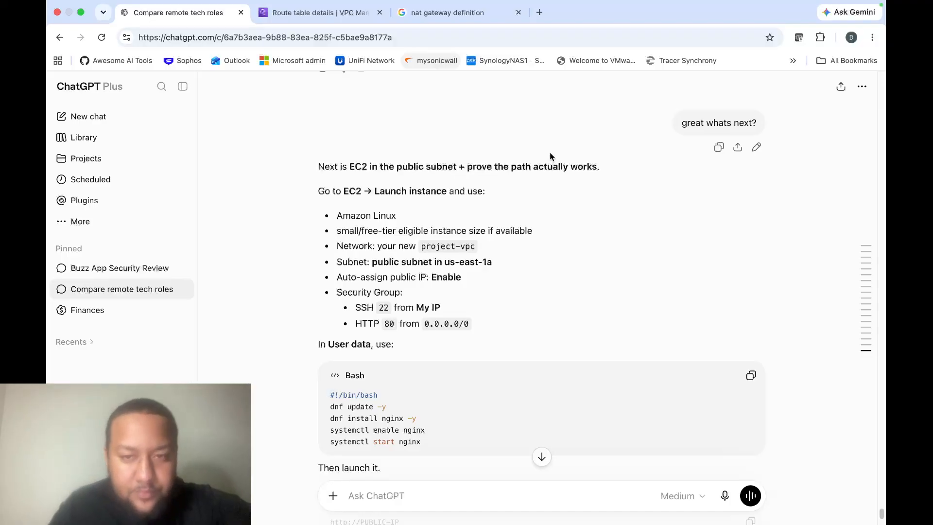
drag(374, 195, 435, 194)
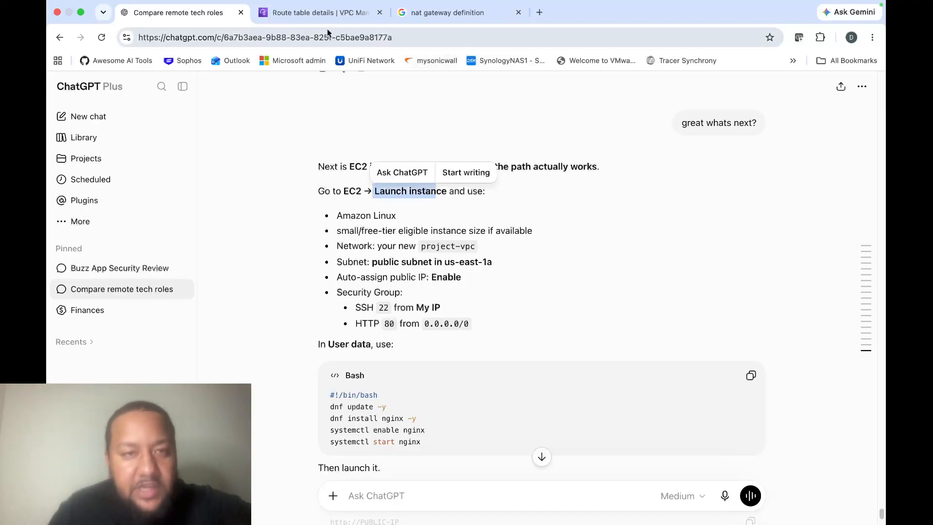
- Search for the EC2 service in the AWS console
click(314, 13)
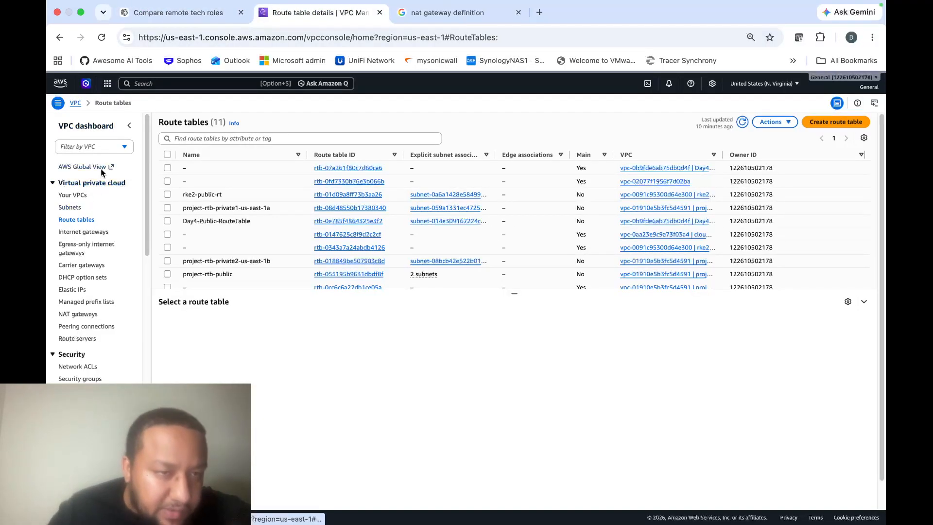
click(161, 83)
text(ec2)
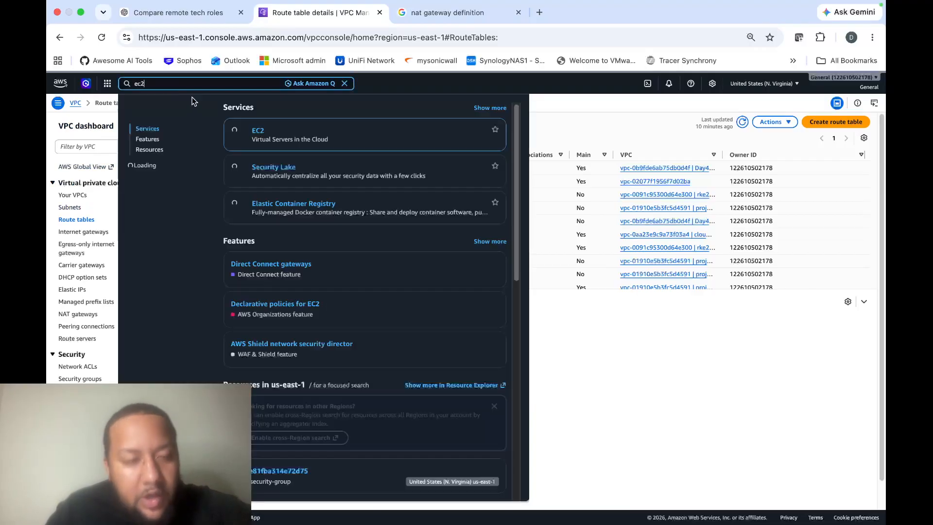
- Load the EC2 dashboard, then read ChatGPT's launch steps with the nginx user data script
click(260, 130)
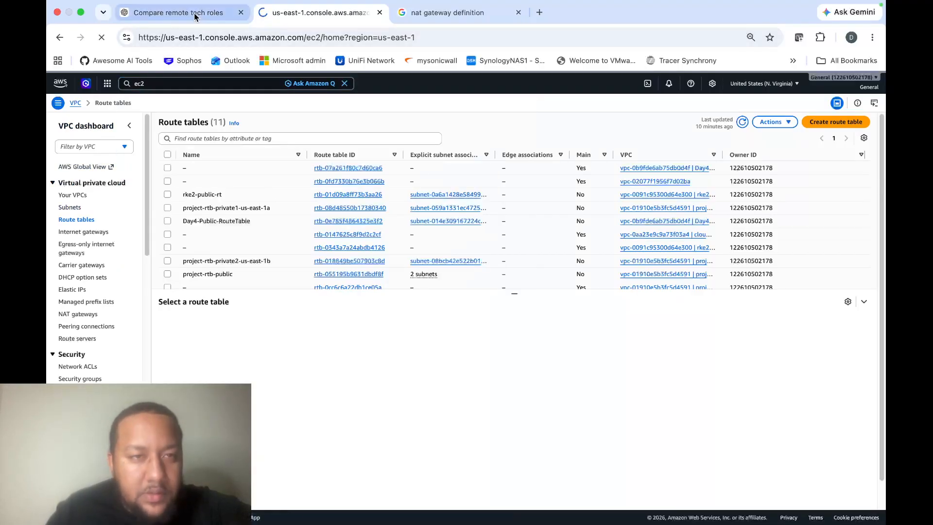
click(197, 13)
click(226, 210)
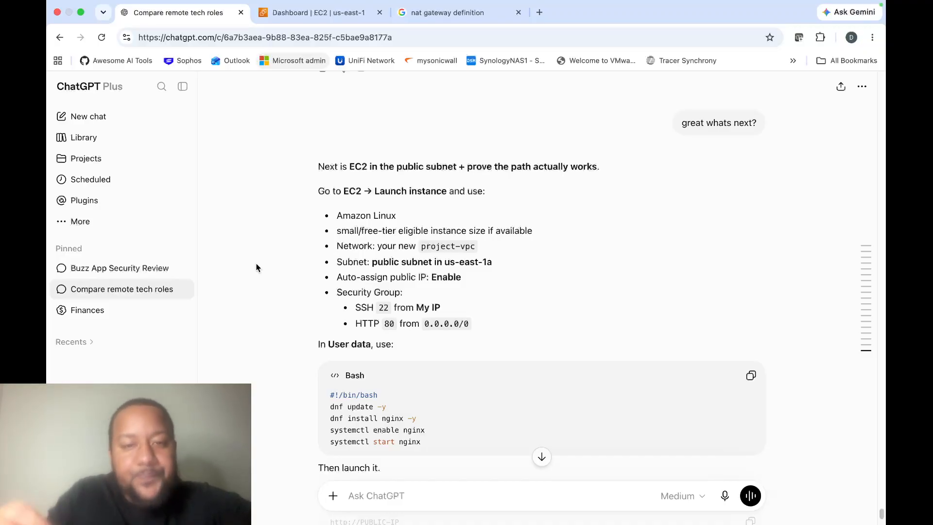
scroll(330, 301, down, 2)
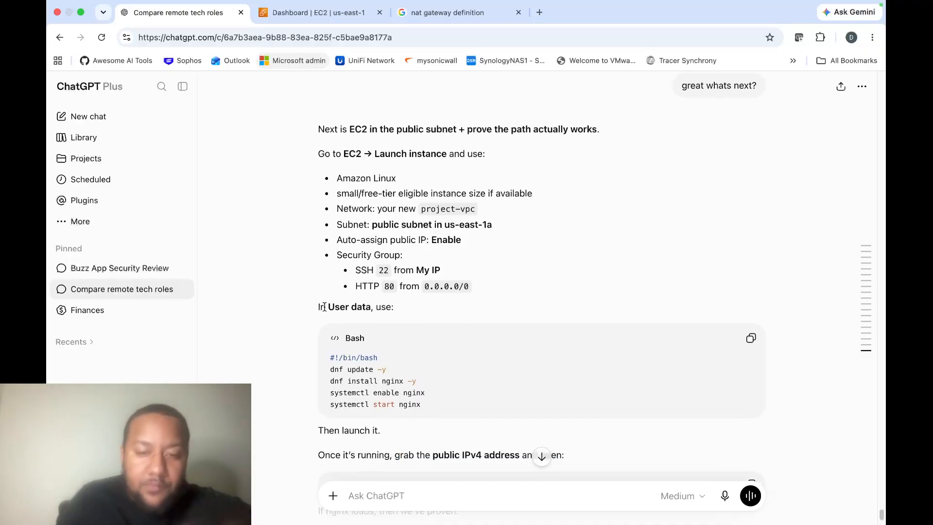
scroll(324, 307, down, 1)
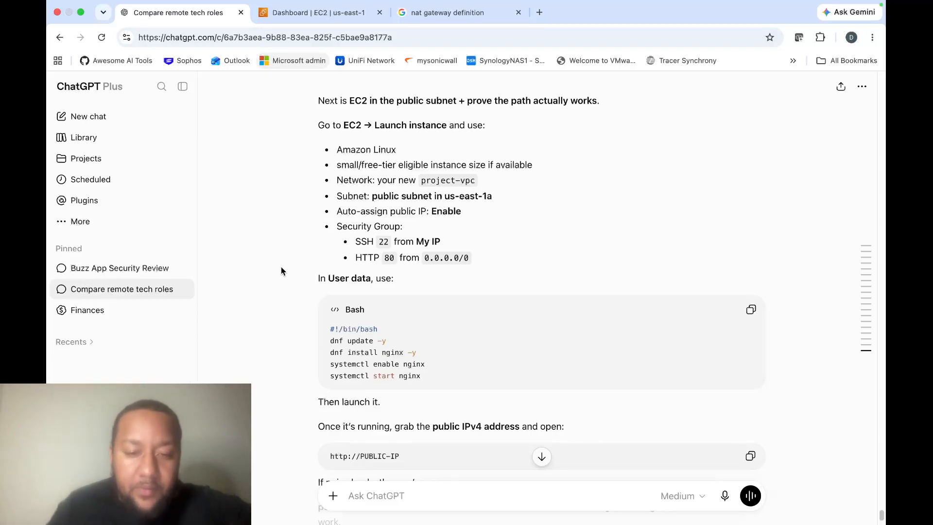
scroll(307, 267, down, 5)
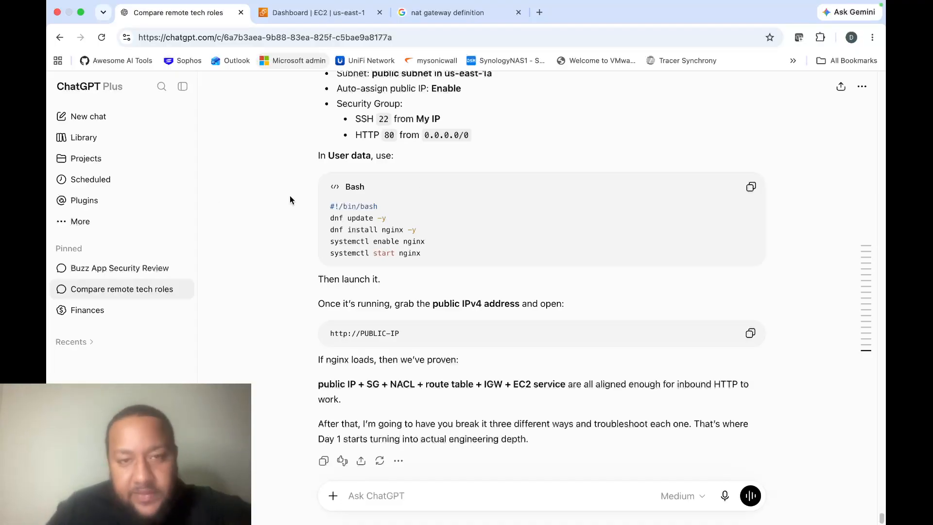
scroll(295, 200, up, 3)
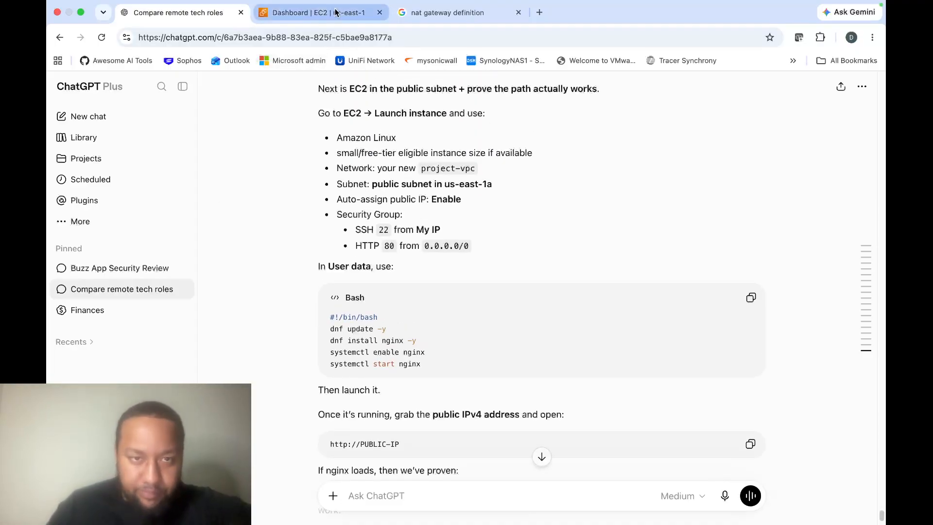
- Open the EC2 Launch an instance form from the Instances page
click(335, 12)
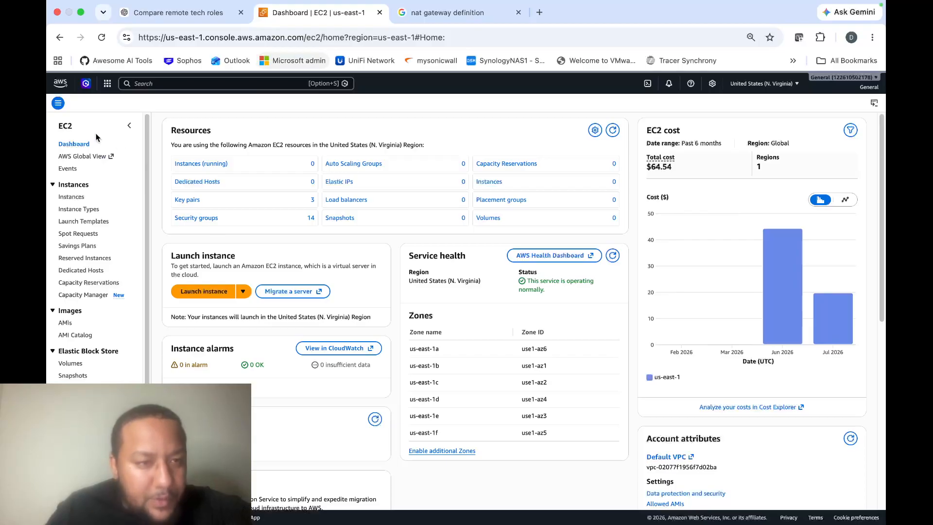
click(72, 196)
click(799, 125)
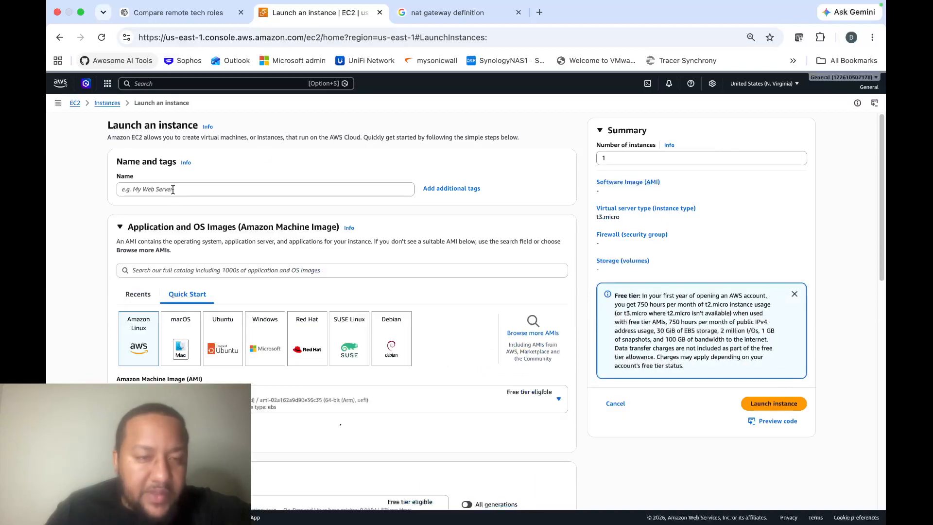
click(208, 12)
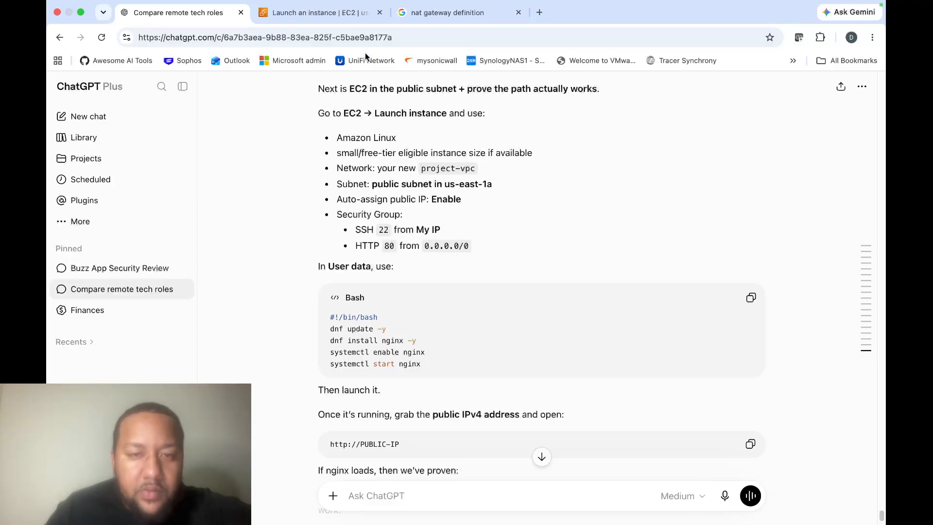
click(335, 13)
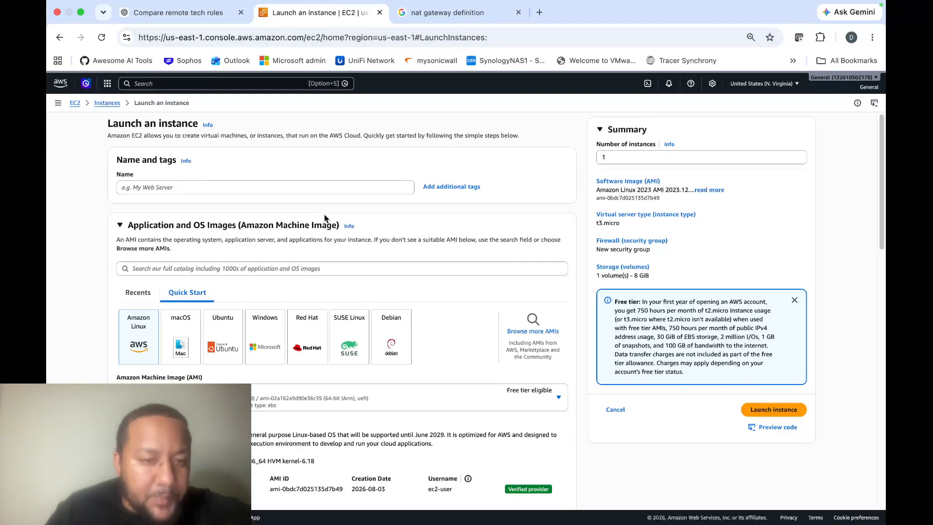
- Compare the form's Amazon Linux 2023 and t3.micro defaults against the chat's instructions
scroll(325, 218, down, 3)
scroll(291, 210, down, 2)
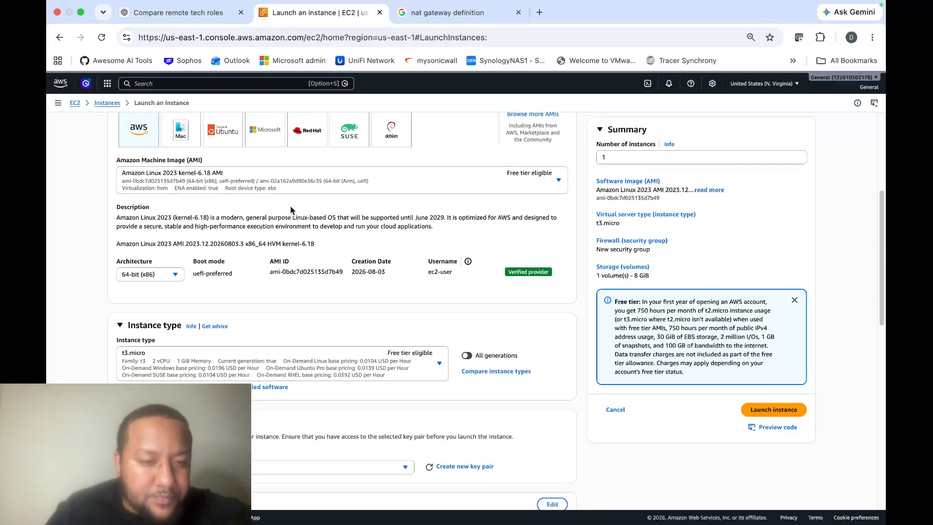
scroll(292, 210, down, 5)
scroll(301, 206, up, 10)
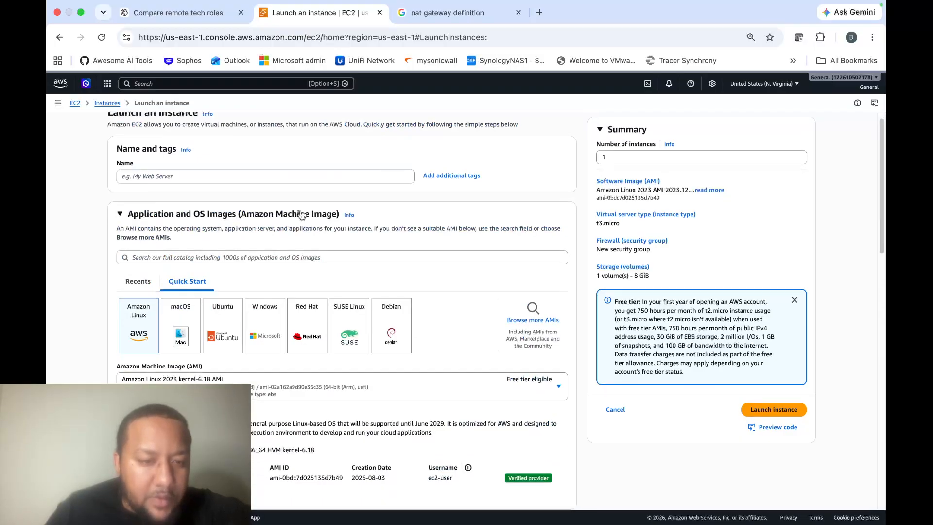
scroll(302, 214, down, 15)
scroll(213, 218, up, 8)
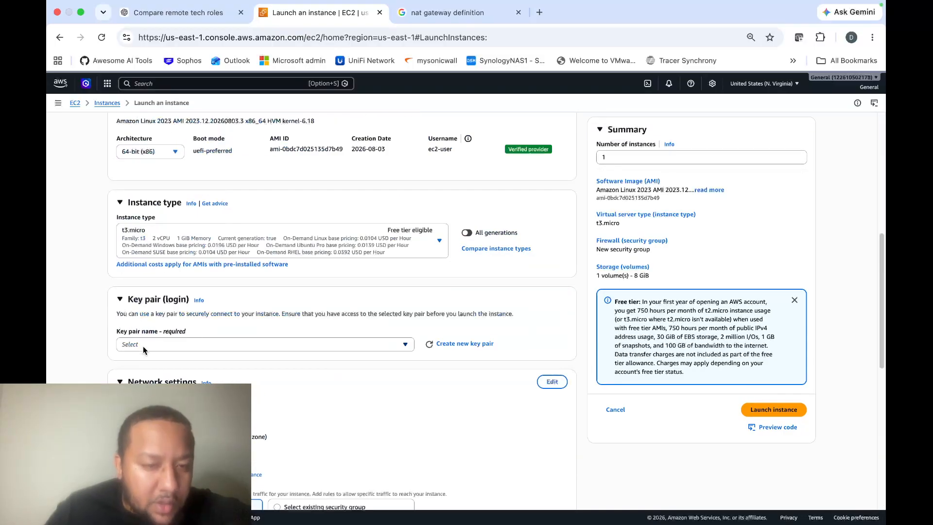
scroll(246, 346, up, 8)
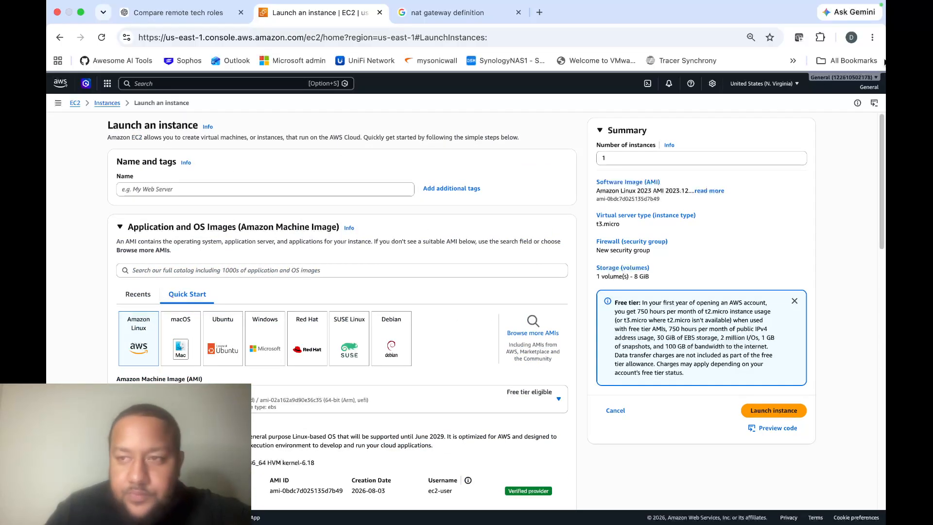
click(208, 12)
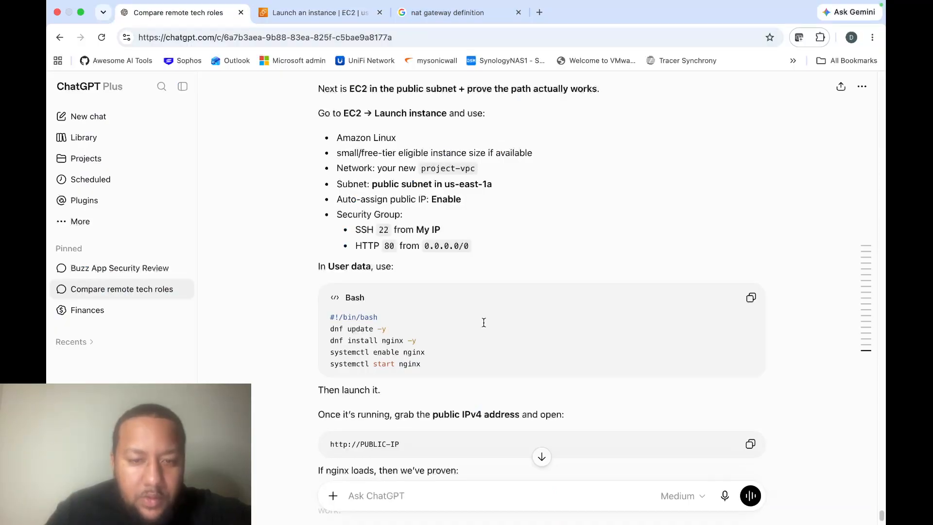
click(312, 19)
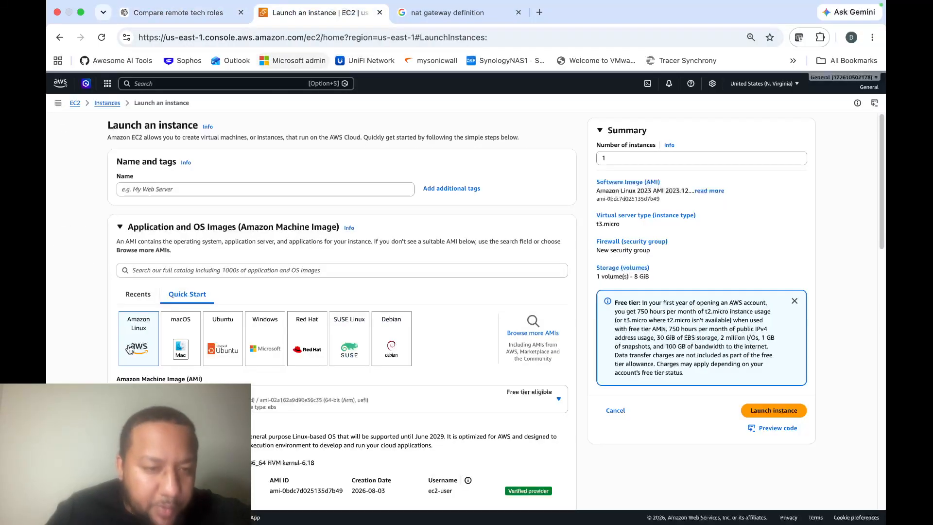
click(200, 17)
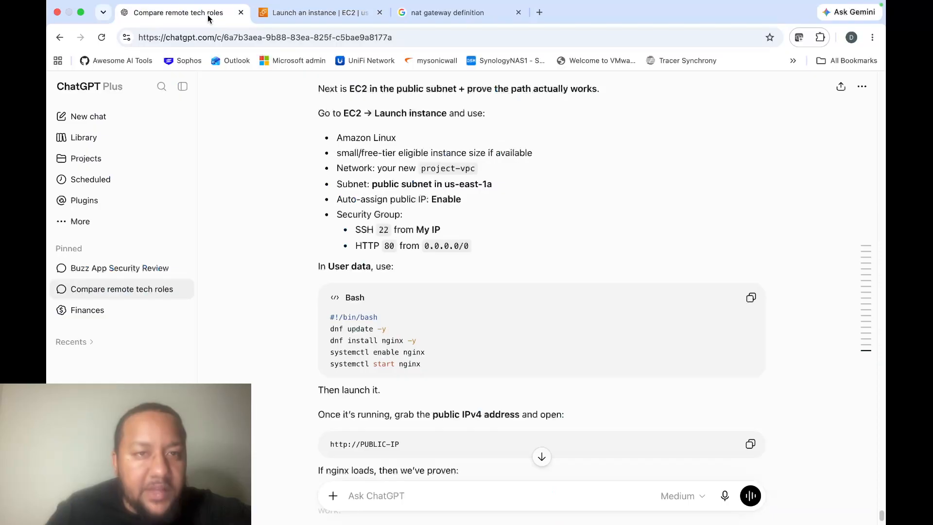
click(284, 14)
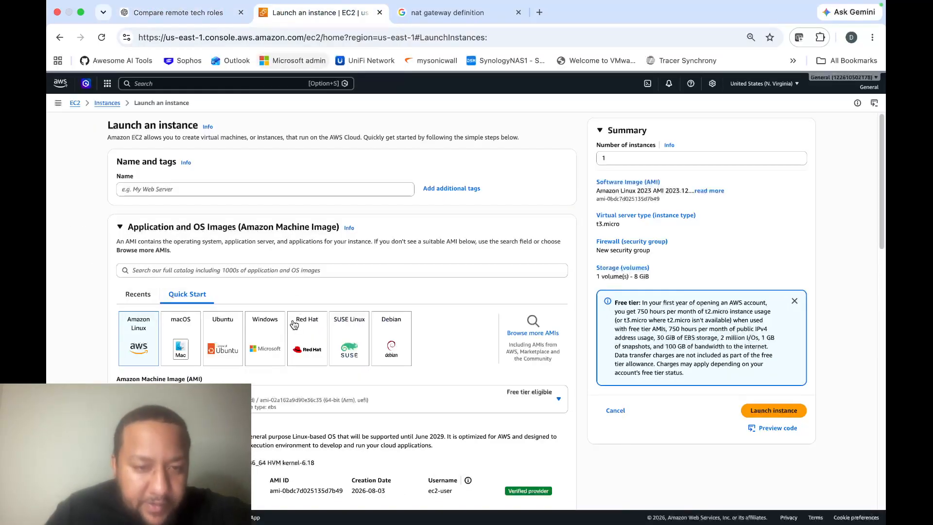
- Review the machine images and keep Amazon Linux 2023 kernel-6.18
scroll(470, 343, down, 1)
scroll(470, 343, down, 2)
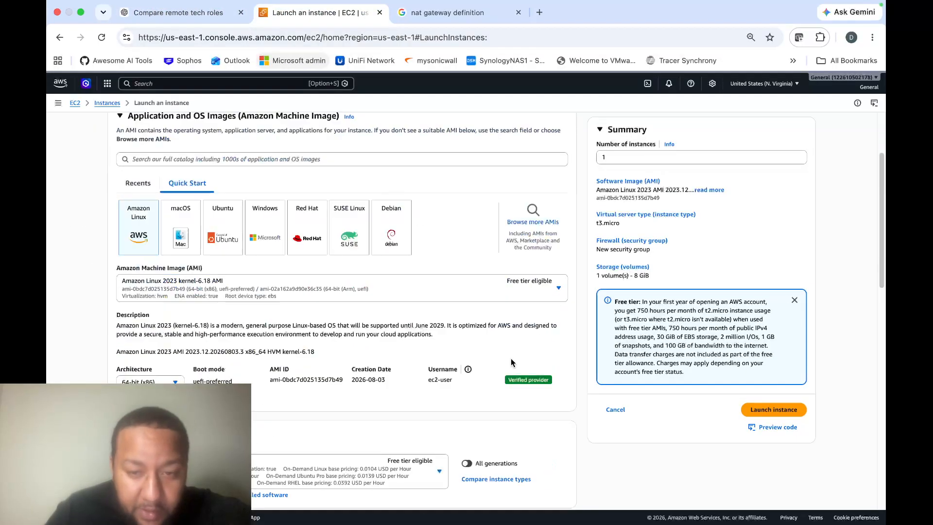
click(559, 290)
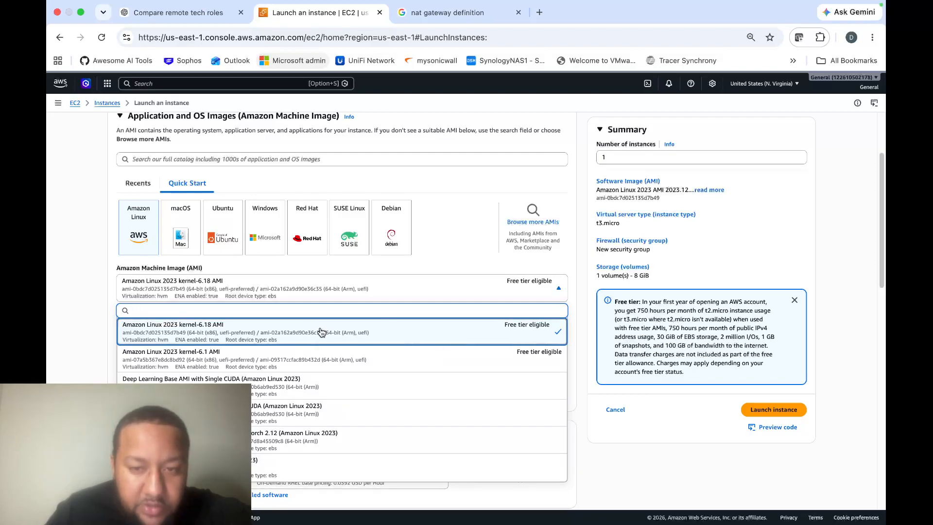
click(394, 288)
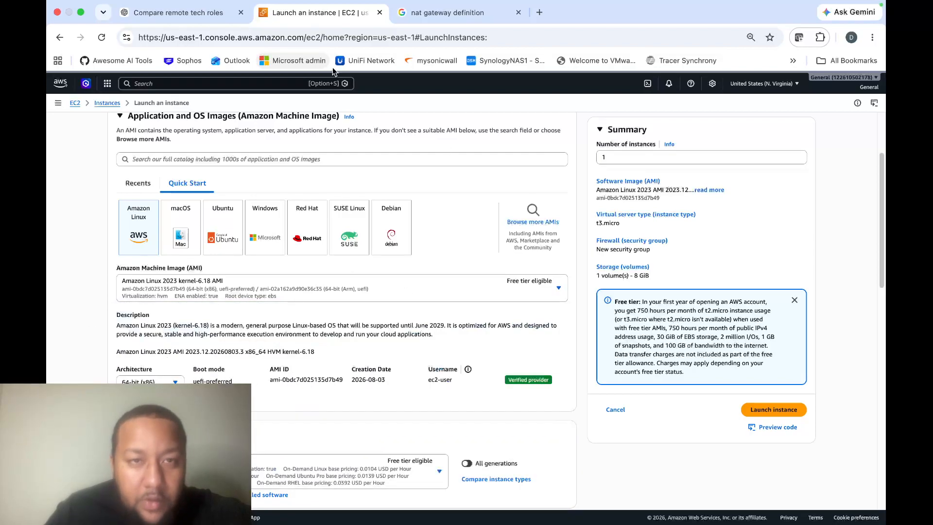
click(204, 13)
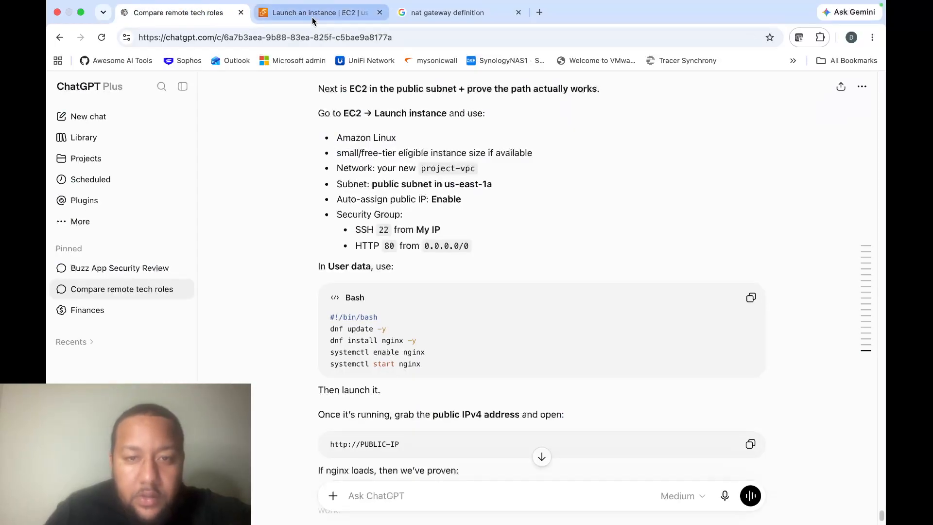
click(312, 16)
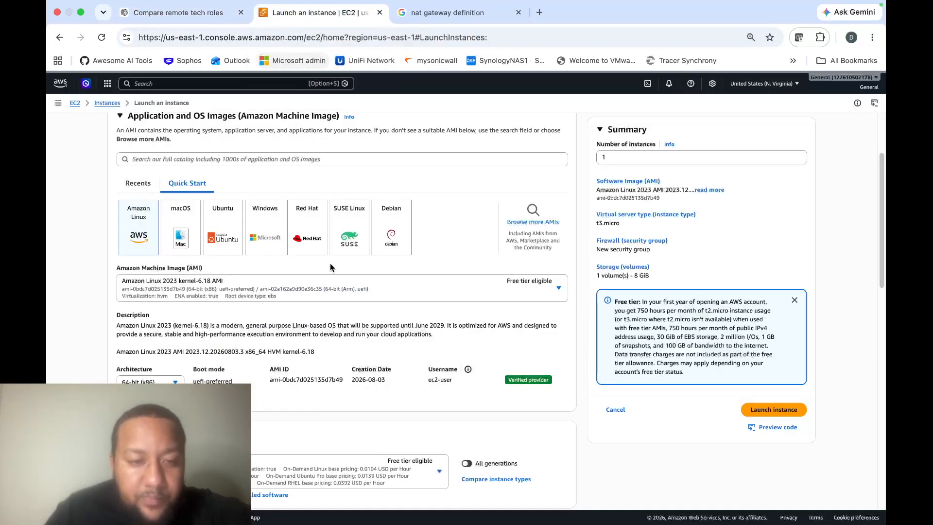
- Edit Network settings, look over the VPC list, and keep the default VPC
scroll(347, 334, down, 5)
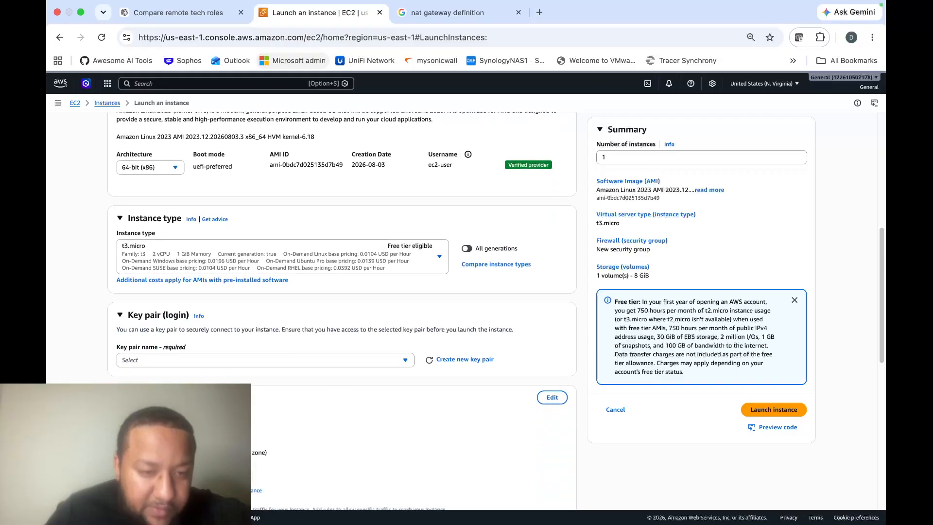
scroll(405, 412, down, 3)
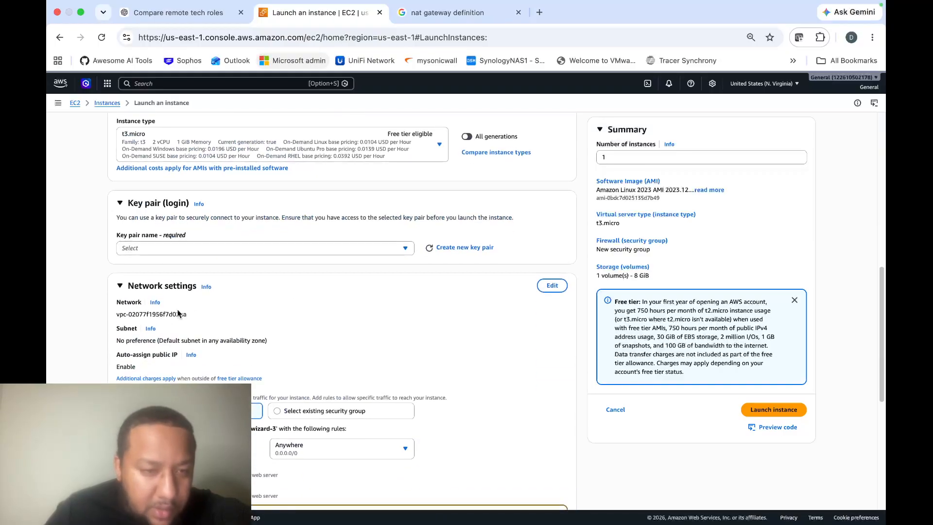
scroll(287, 296, down, 1)
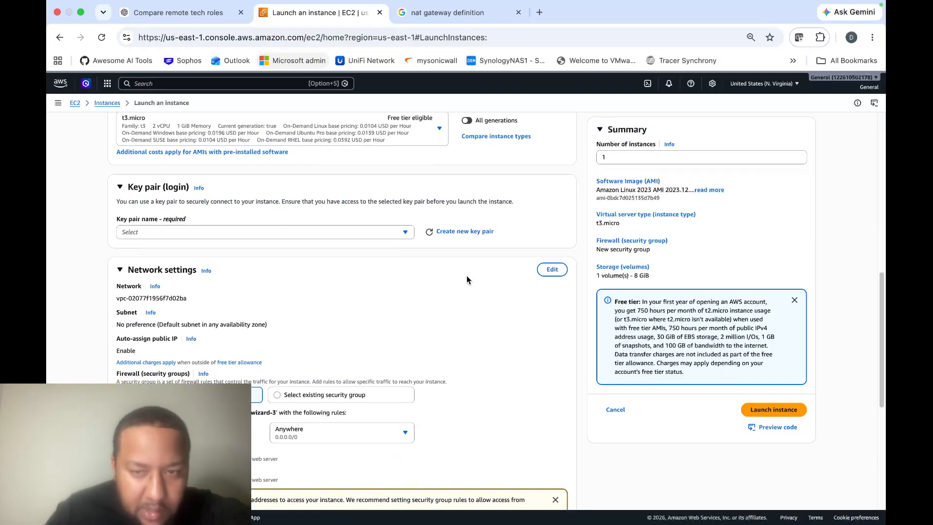
click(551, 270)
click(277, 306)
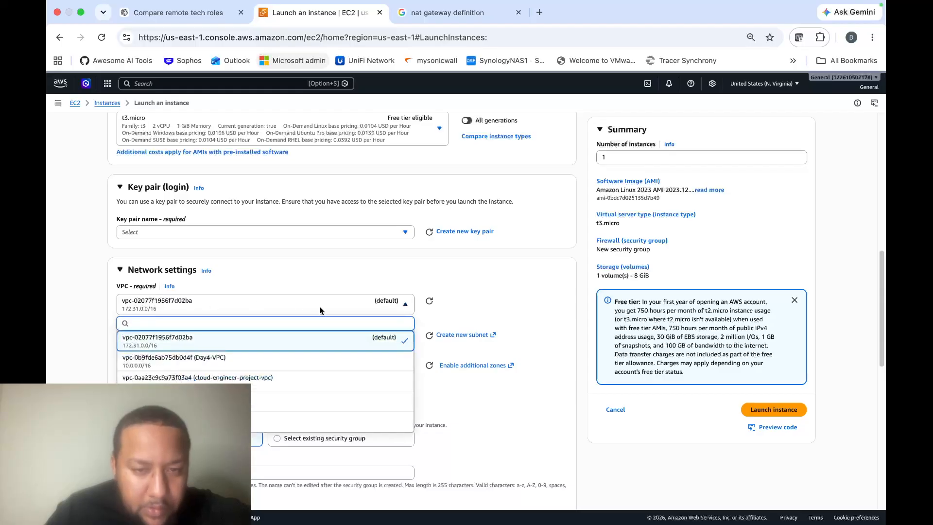
click(91, 309)
scroll(318, 287, up, 10)
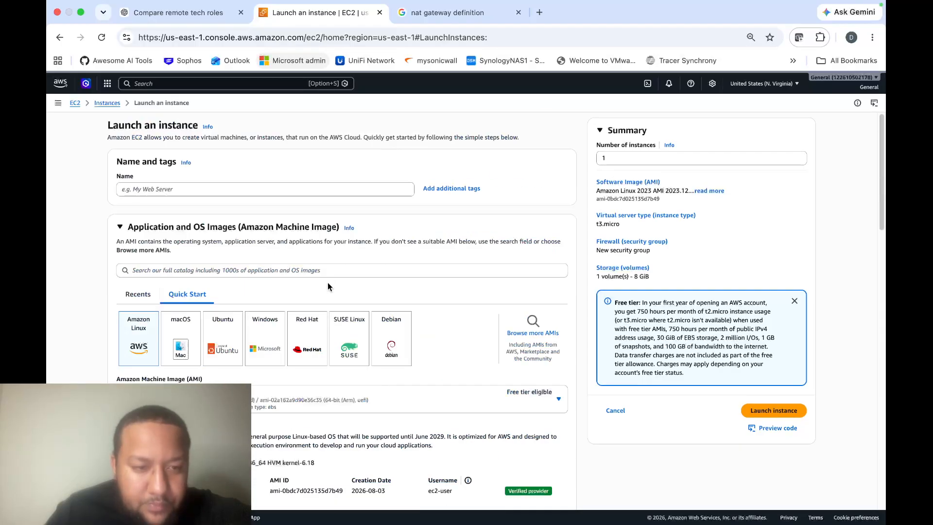
scroll(397, 315, down, 3)
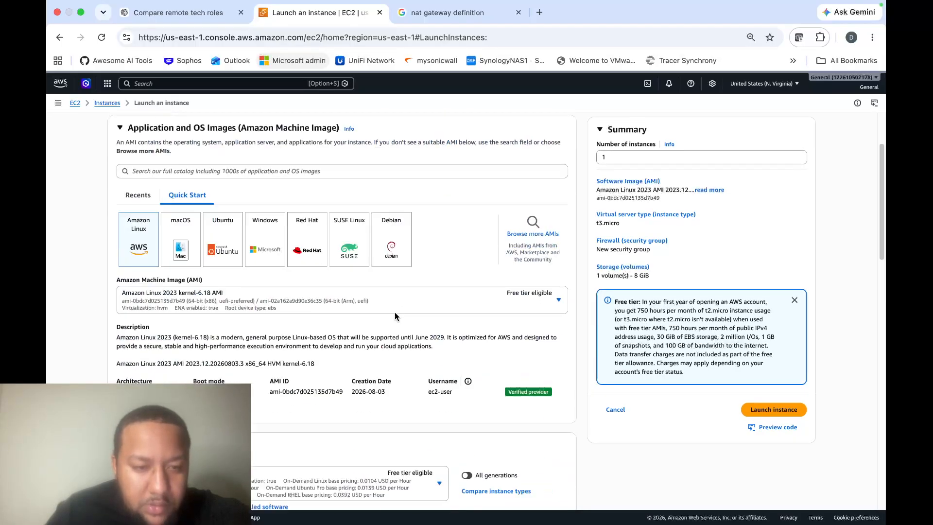
scroll(251, 132, up, 2)
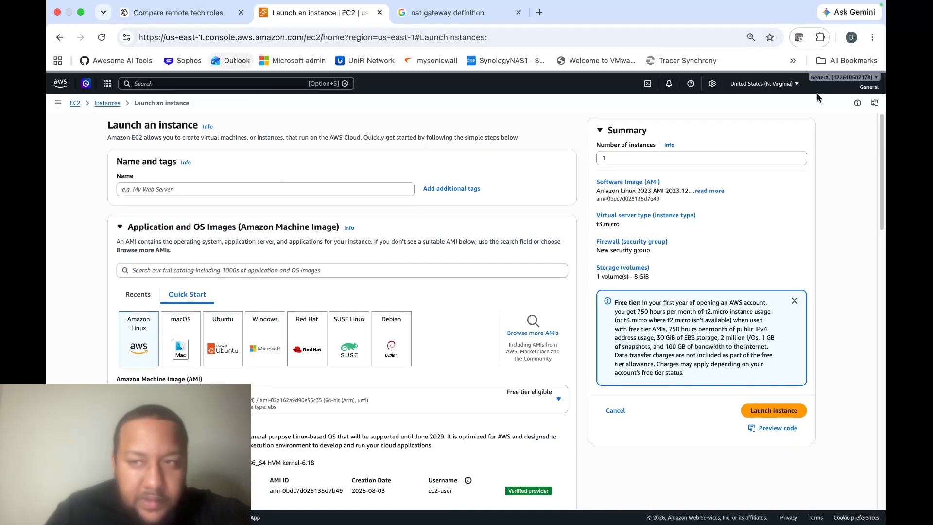
click(872, 37)
- Zoom the launch page out and ask ChatGPT 'name? where does newtoproject-vpc go?' with its screenshot
click(787, 297)
click(788, 297)
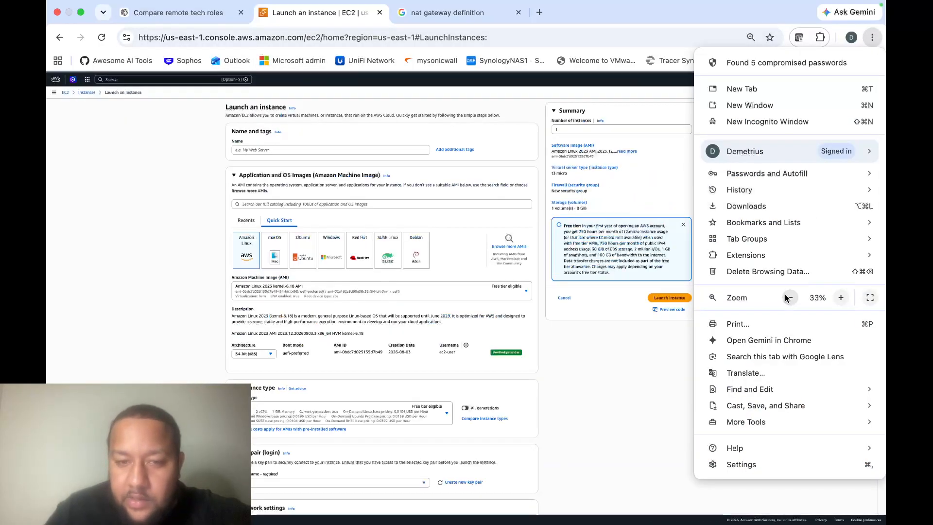
click(788, 297)
click(277, 283)
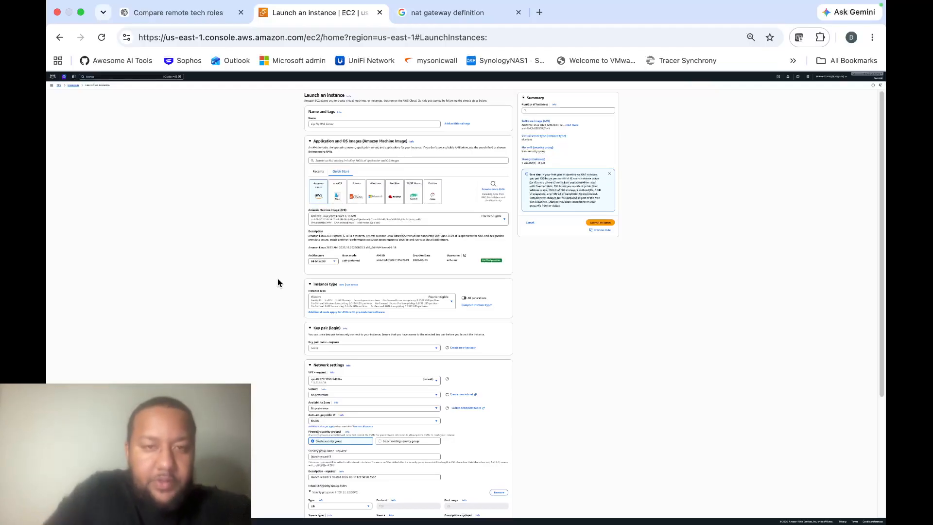
click(209, 13)
drag(815, 456, 540, 482)
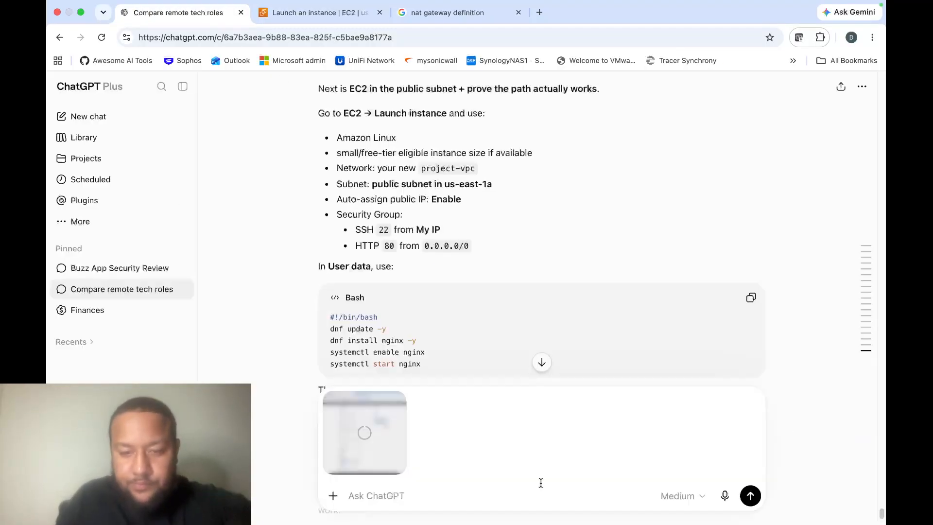
text(name?)
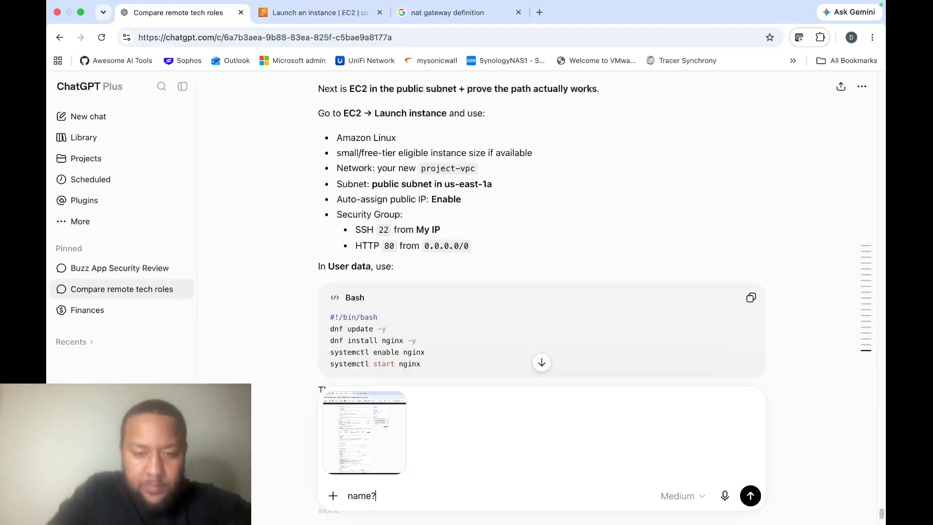
text( where does )
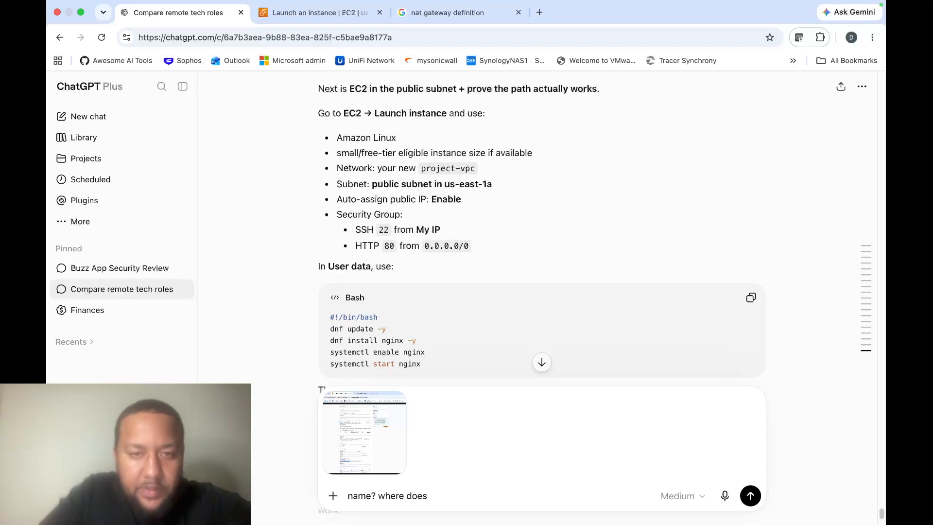
text(newtow)
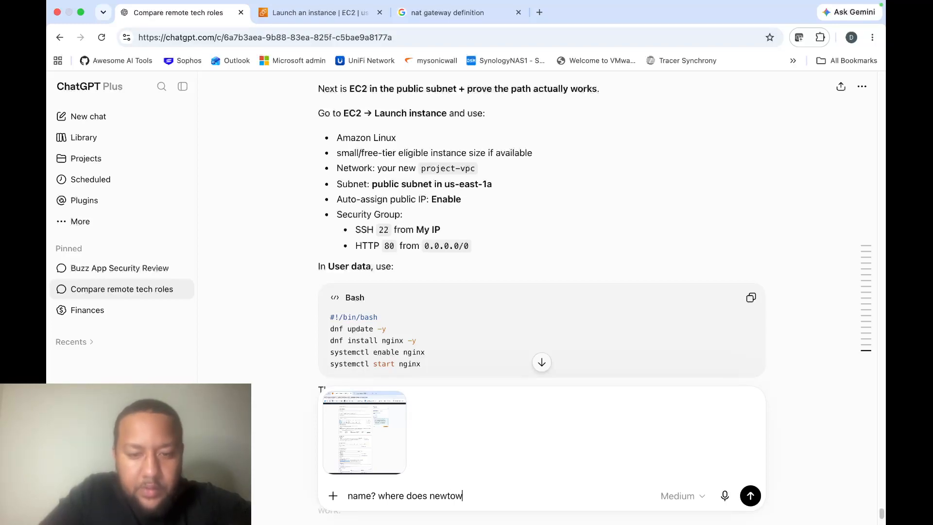
key(BackSpace)
key(BackSpace)
key(BackSpace)
key(BackSpace)
key(BackSpace)
key(BackSpace)
text(projec)
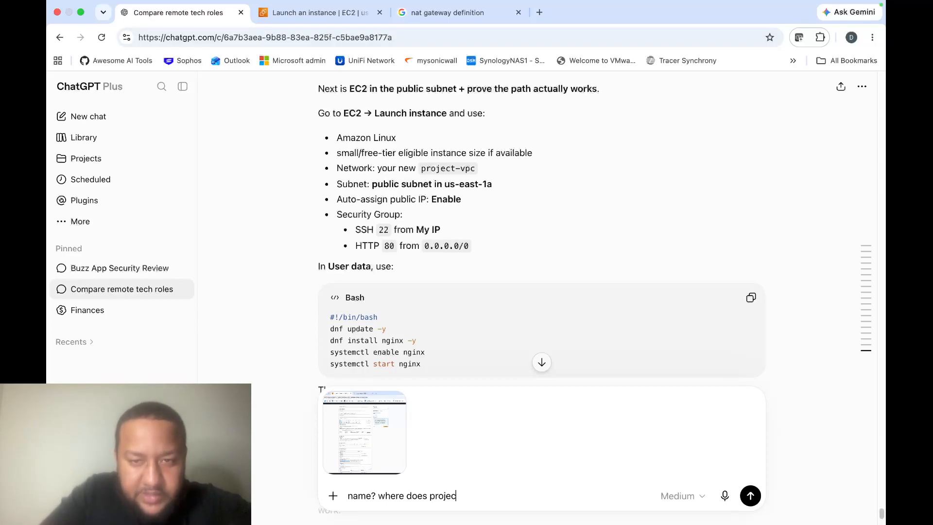
text(t-vpc go?)
key(Return)
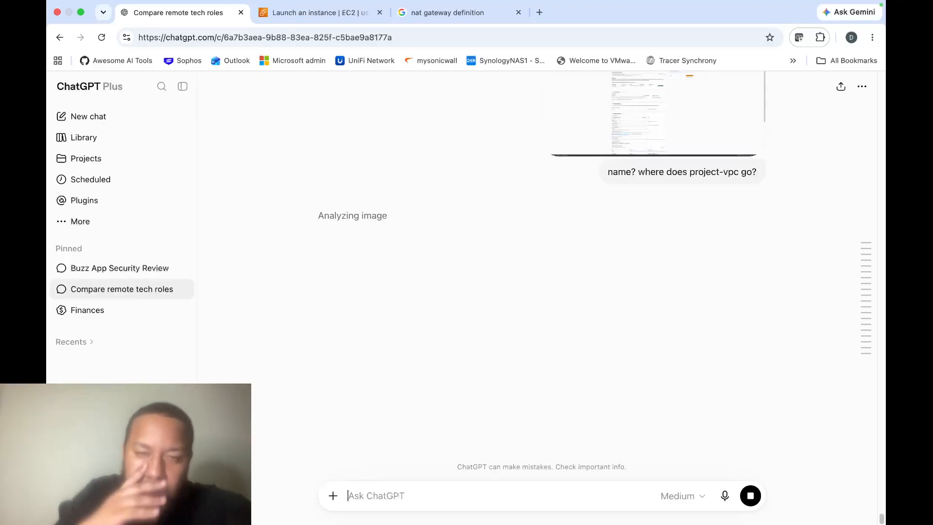
- Restore the launch page zoom to 75% and select the suggested name day1-public-web
click(371, 12)
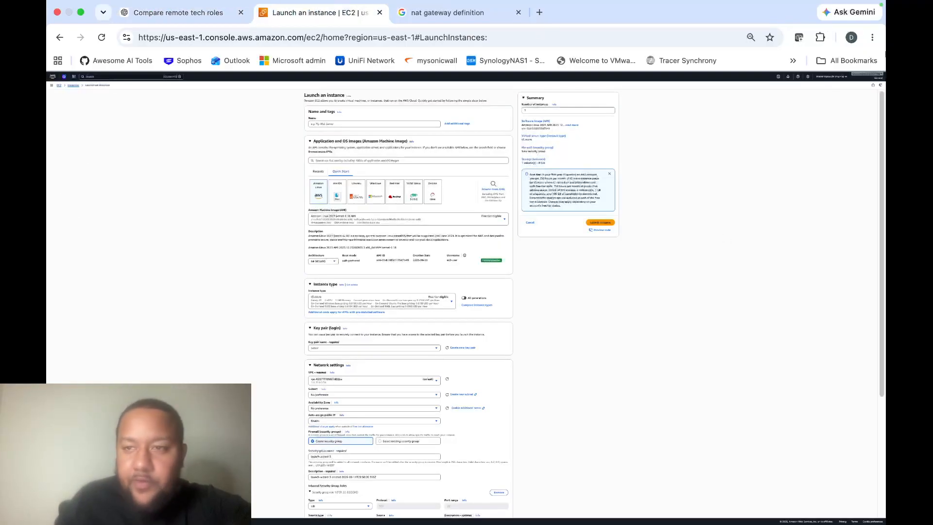
click(872, 38)
click(840, 297)
click(841, 298)
click(840, 297)
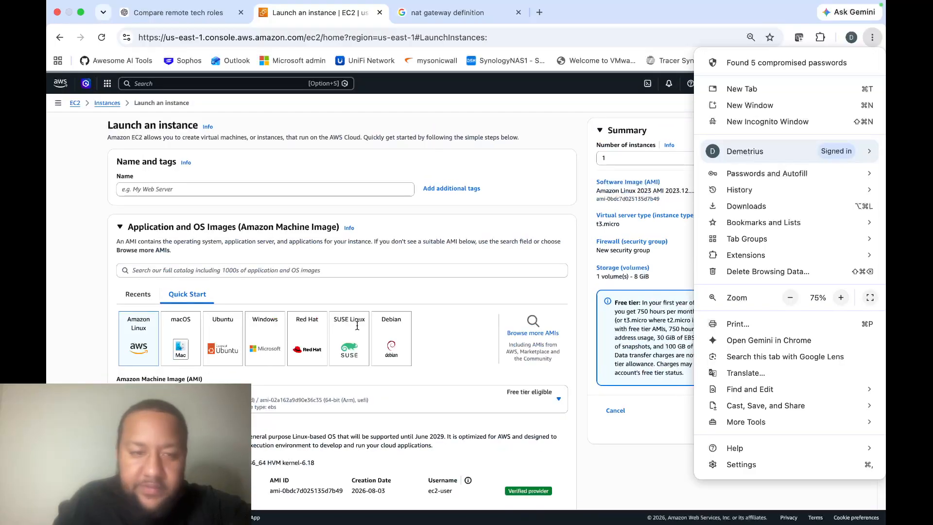
click(168, 140)
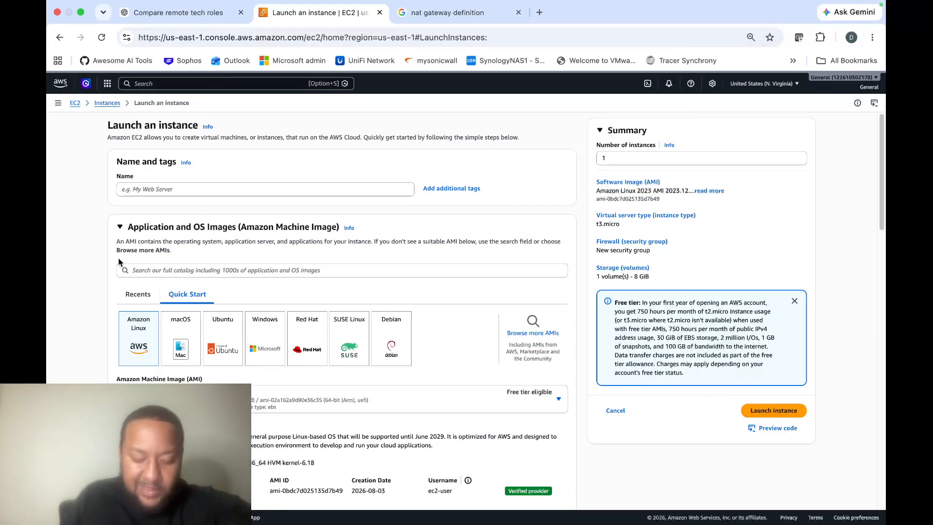
click(179, 26)
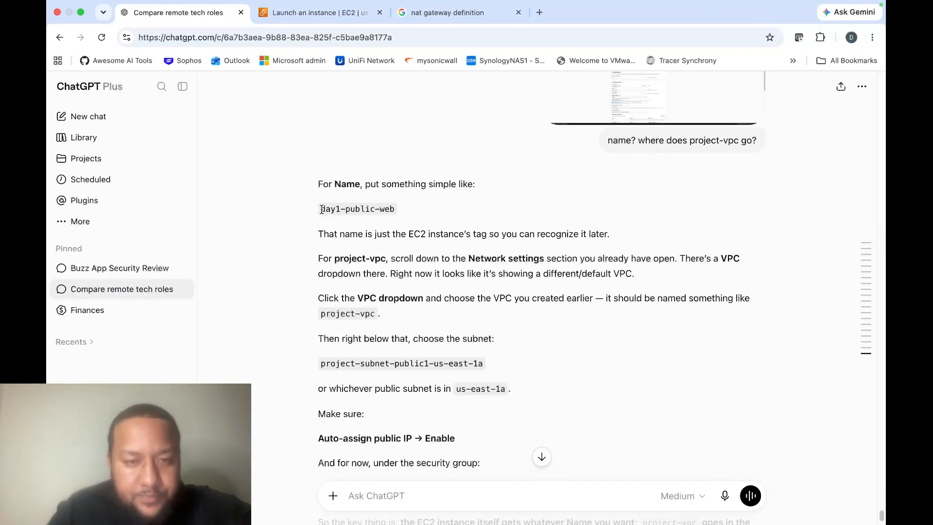
drag(322, 209, 395, 209)
key(super+c)
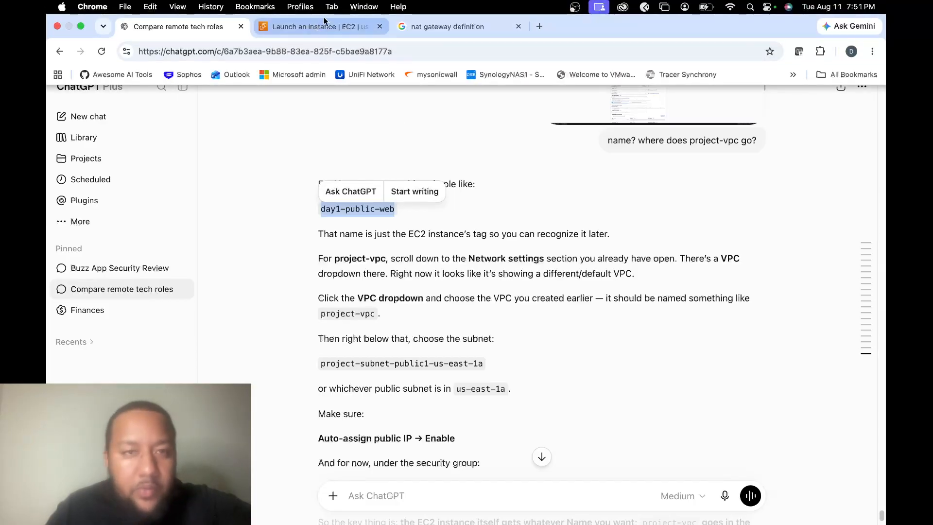
- Paste day1-public-web into the instance Name field
click(318, 27)
click(226, 189)
key(super+v)
- Read ChatGPT's name tag, VPC and subnet instructions, then return to the launch form
click(183, 14)
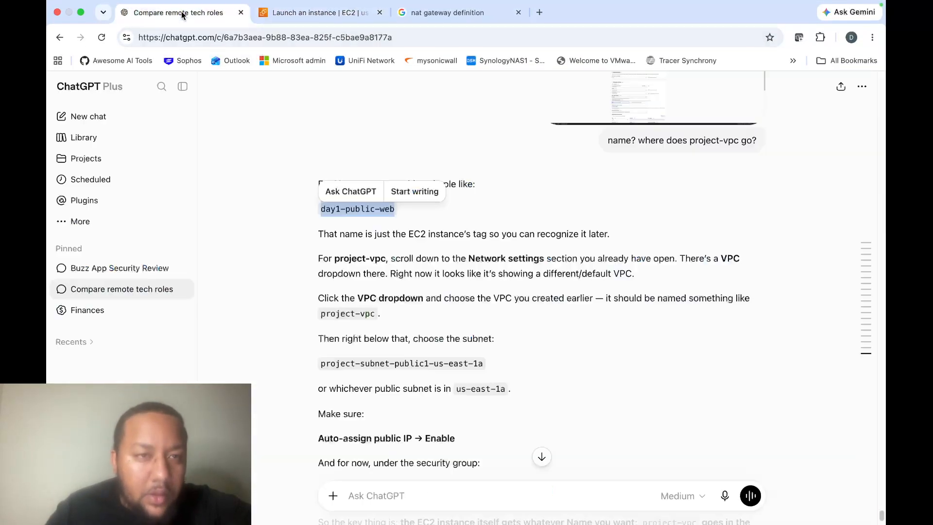
drag(329, 234, 626, 248)
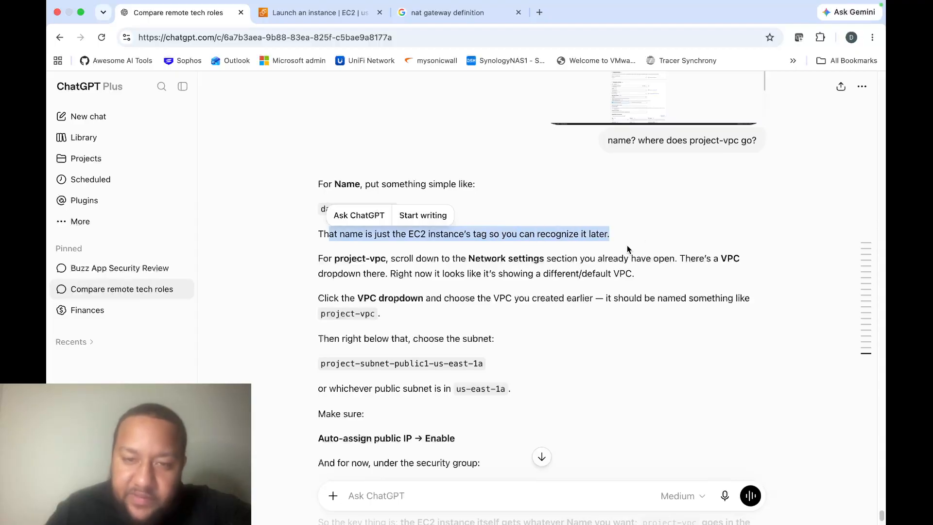
click(545, 276)
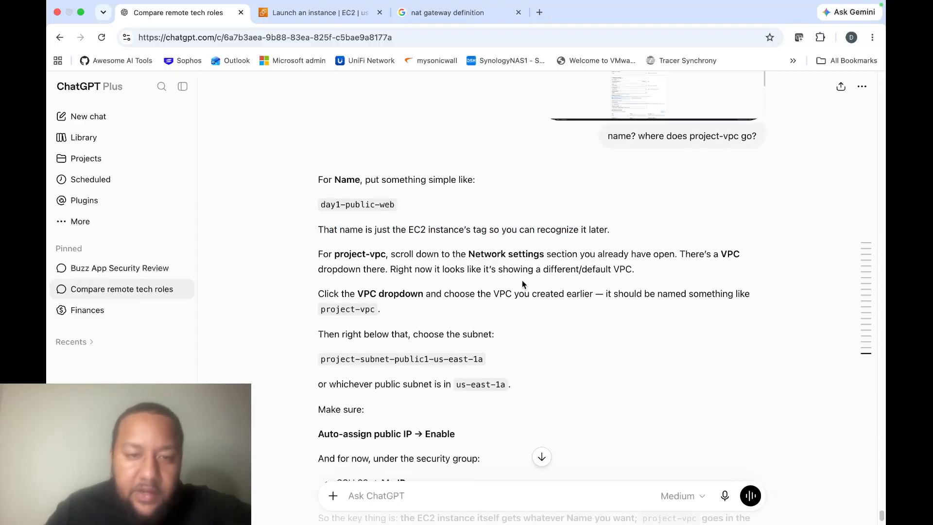
scroll(523, 284, down, 3)
drag(393, 153, 637, 171)
click(621, 148)
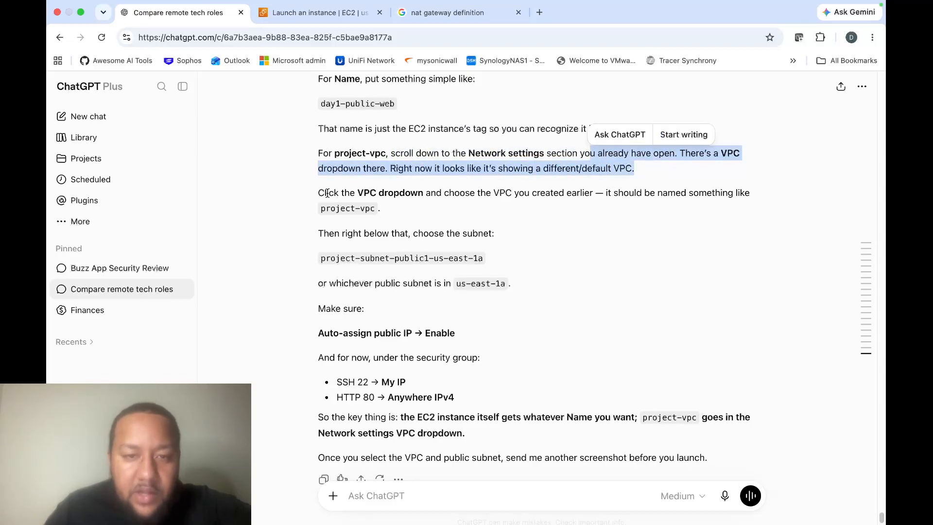
drag(314, 194, 624, 203)
click(316, 12)
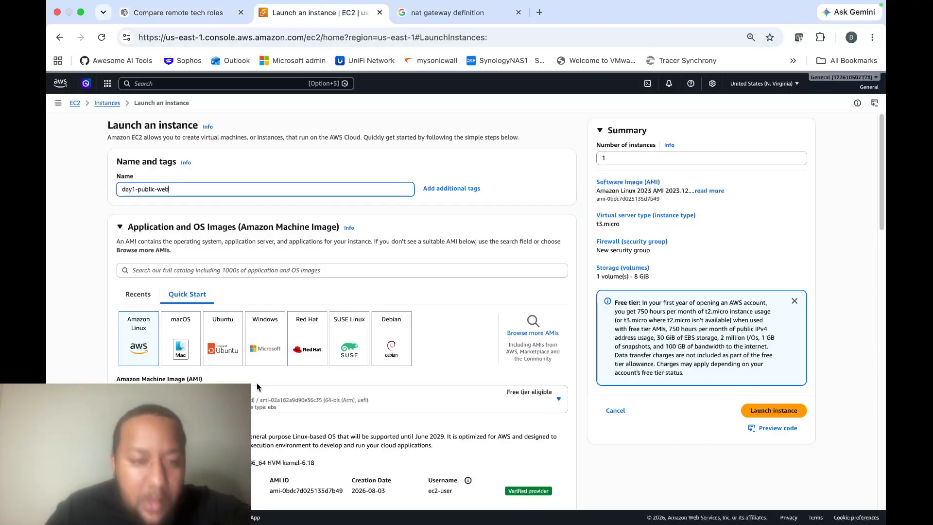
- Choose project-vpc as the VPC, which fills in subnet project-subnet-private2-us-east-1b
scroll(257, 382, down, 10)
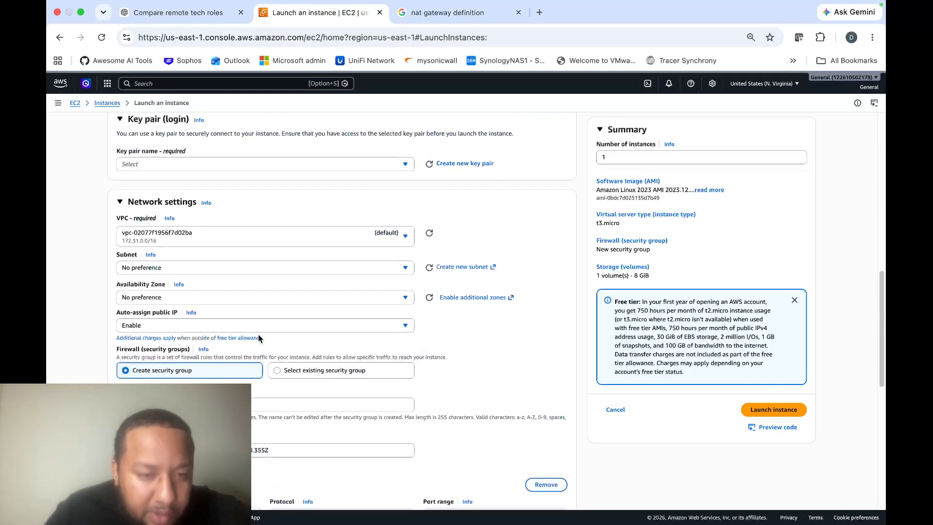
click(406, 237)
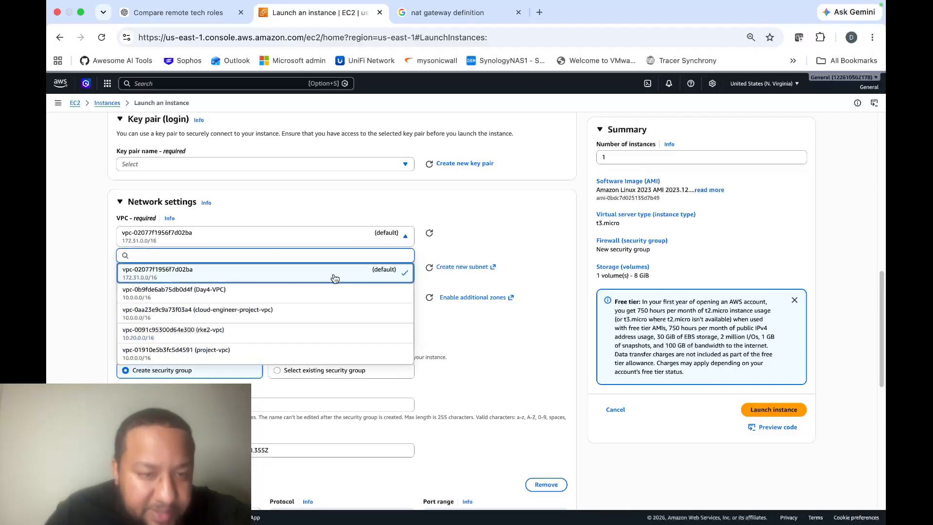
scroll(304, 320, down, 2)
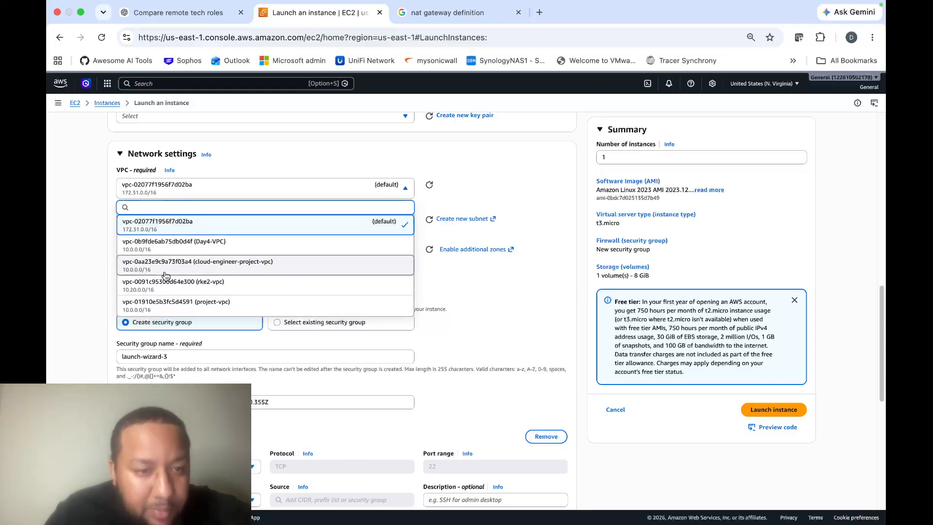
key(Return)
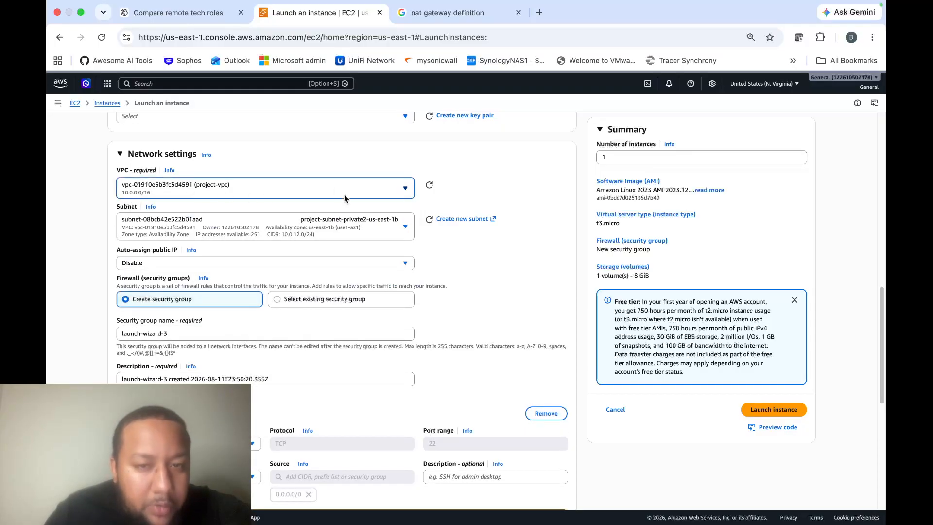
click(337, 191)
click(102, 242)
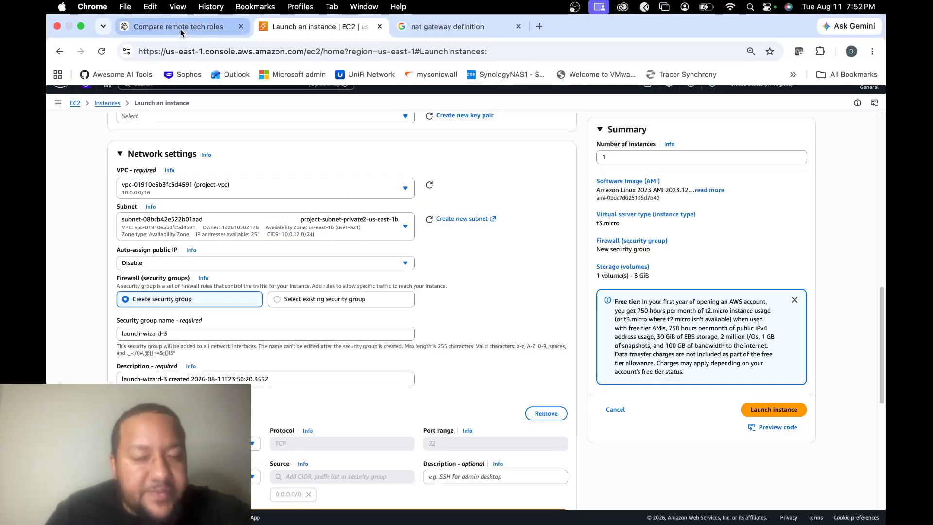
- Select subnet project-subnet-public1-us-east-1a after checking the chat's instructions
click(179, 30)
click(534, 265)
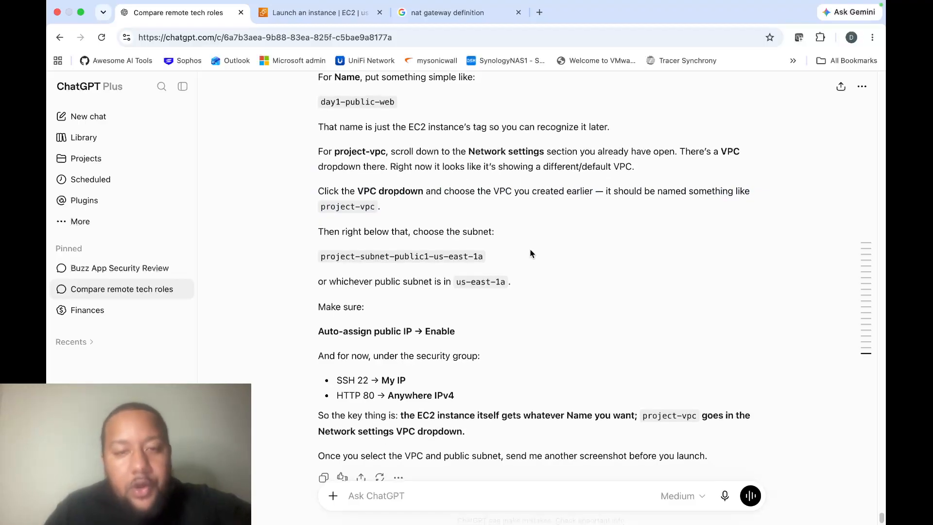
scroll(527, 250, down, 2)
click(316, 12)
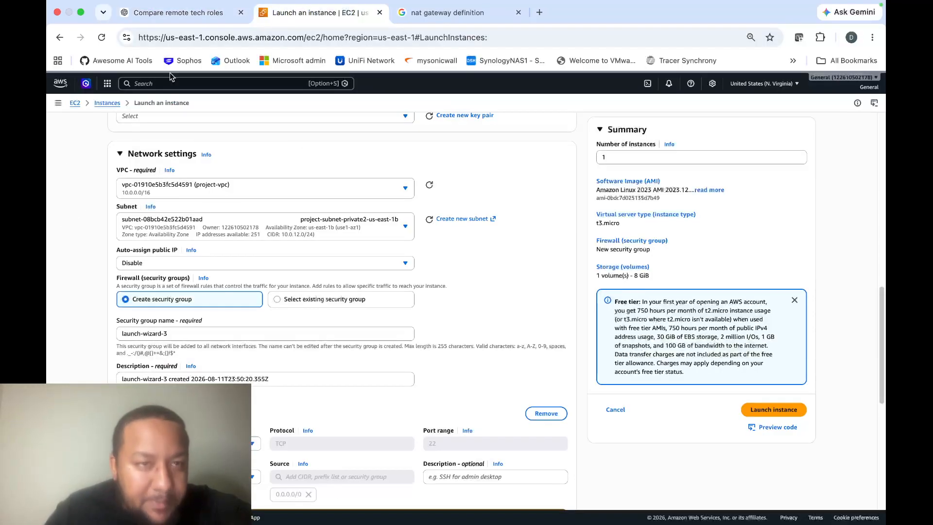
click(190, 14)
click(311, 13)
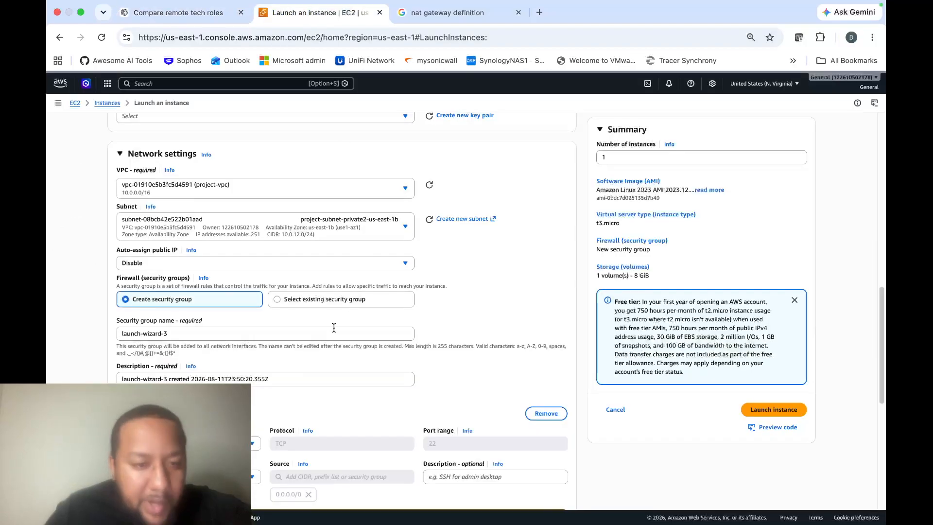
scroll(291, 337, down, 2)
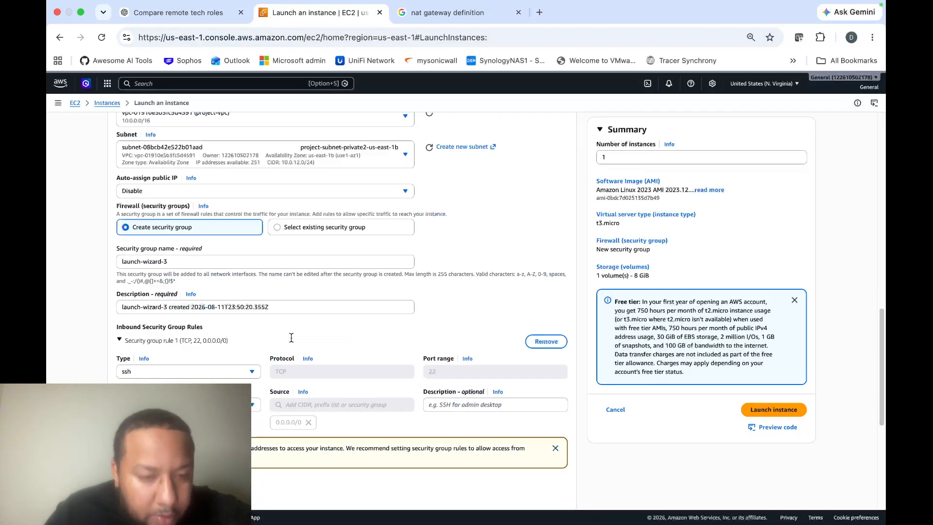
scroll(292, 337, down, 1)
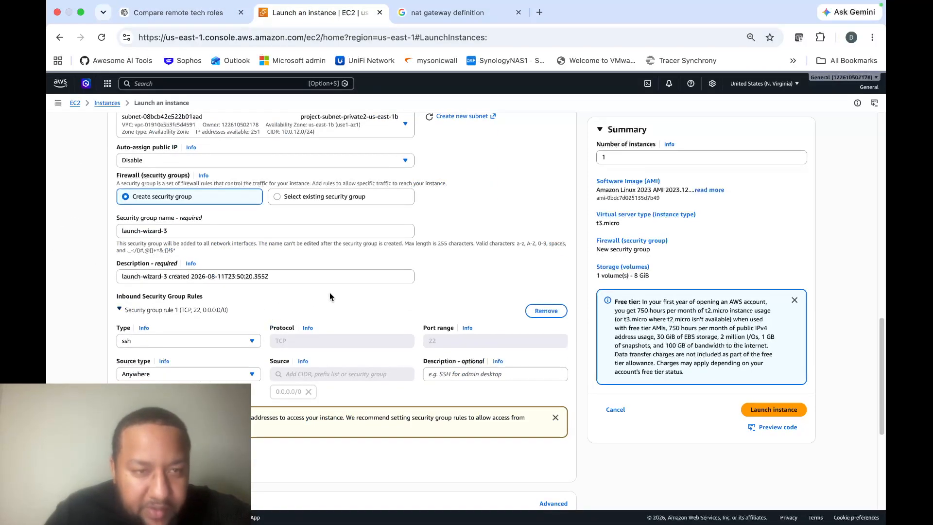
scroll(330, 293, up, 2)
scroll(312, 307, up, 3)
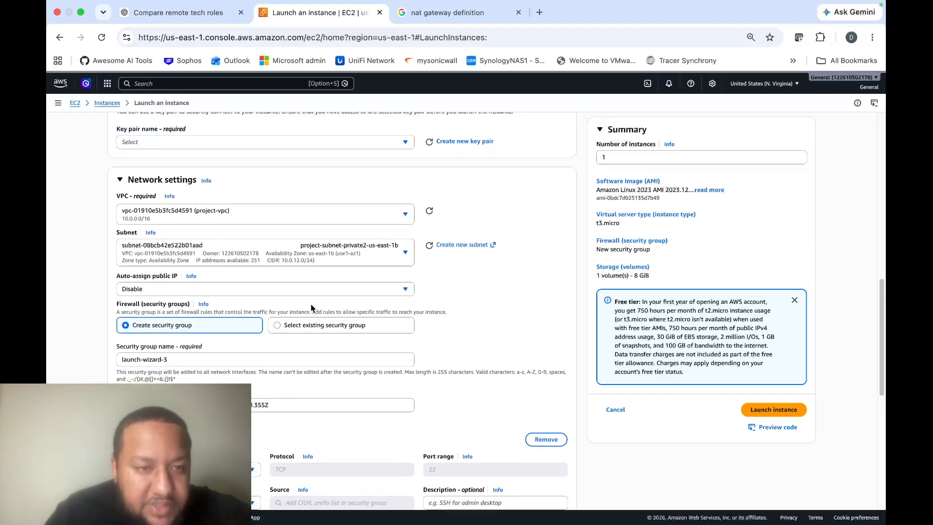
click(401, 267)
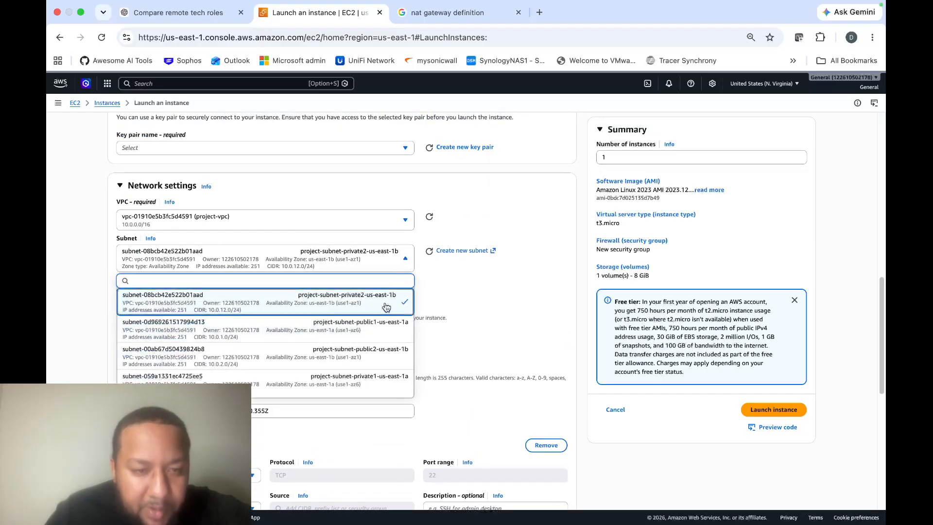
scroll(348, 347, down, 1)
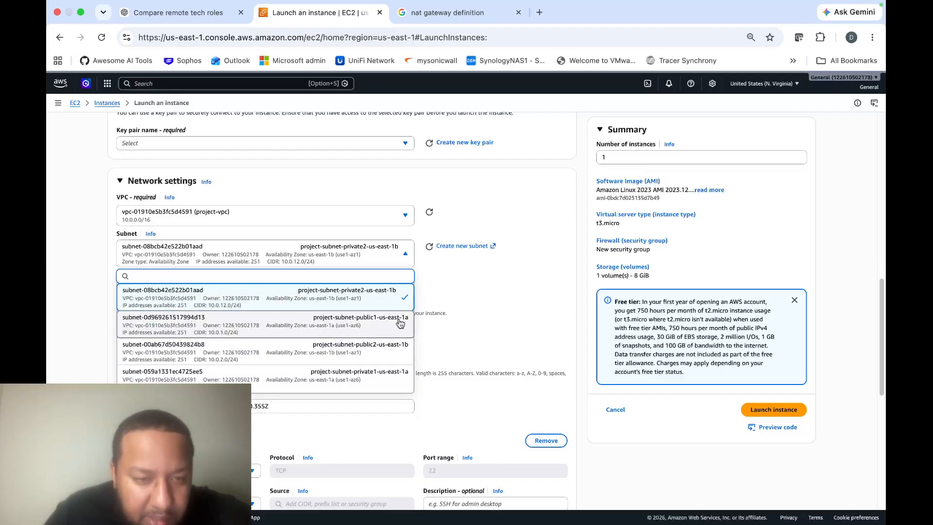
click(233, 328)
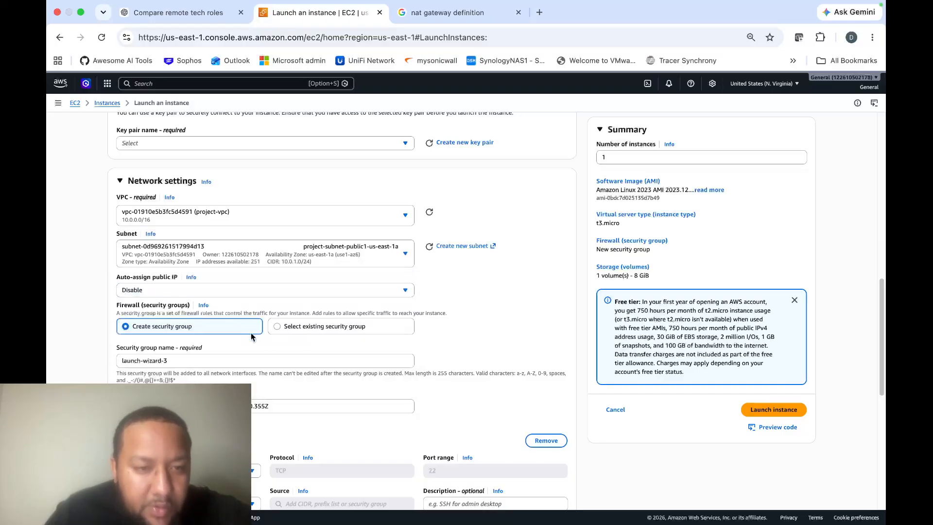
- Set Auto-assign public IP to Enable, as the chat instructs
click(173, 12)
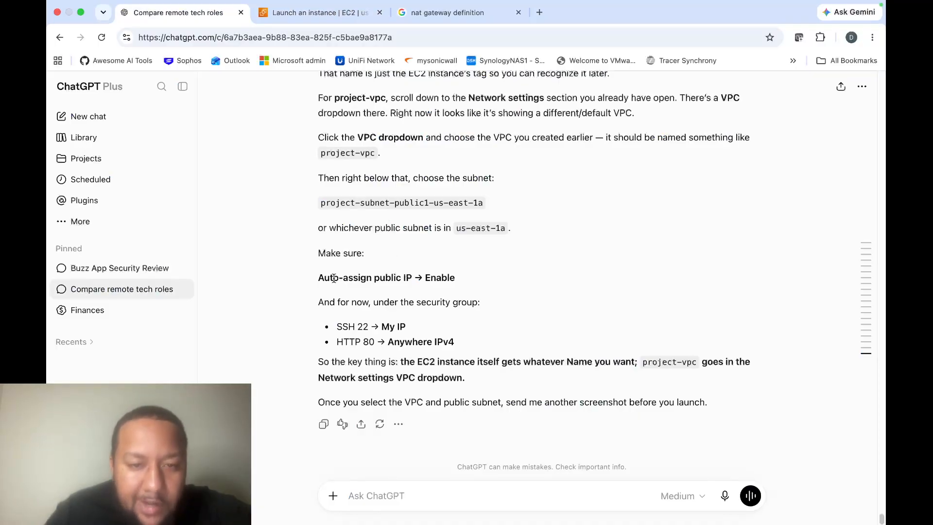
drag(334, 278, 428, 278)
click(319, 14)
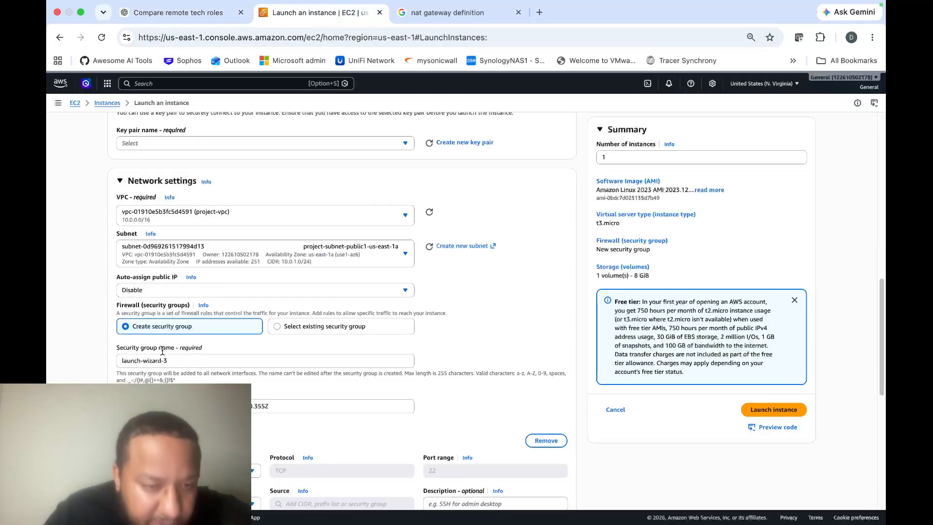
scroll(236, 365, down, 1)
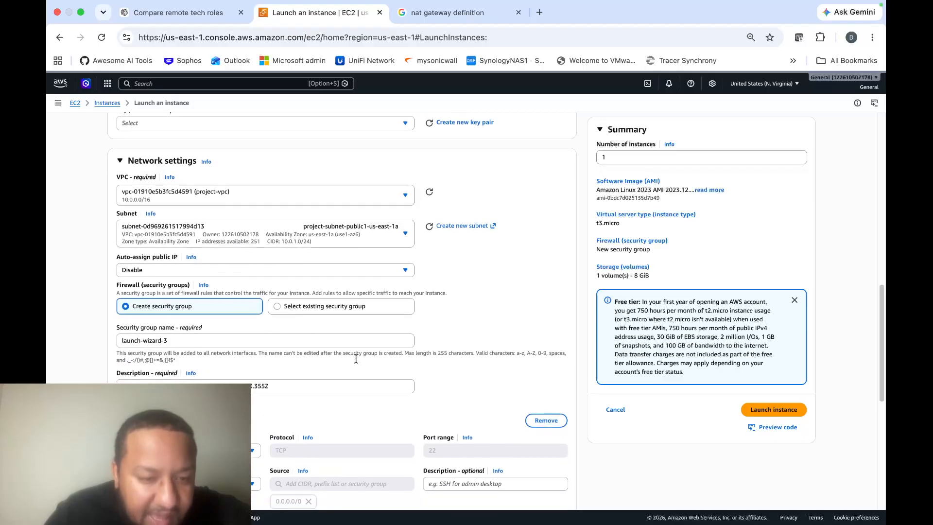
scroll(355, 359, down, 2)
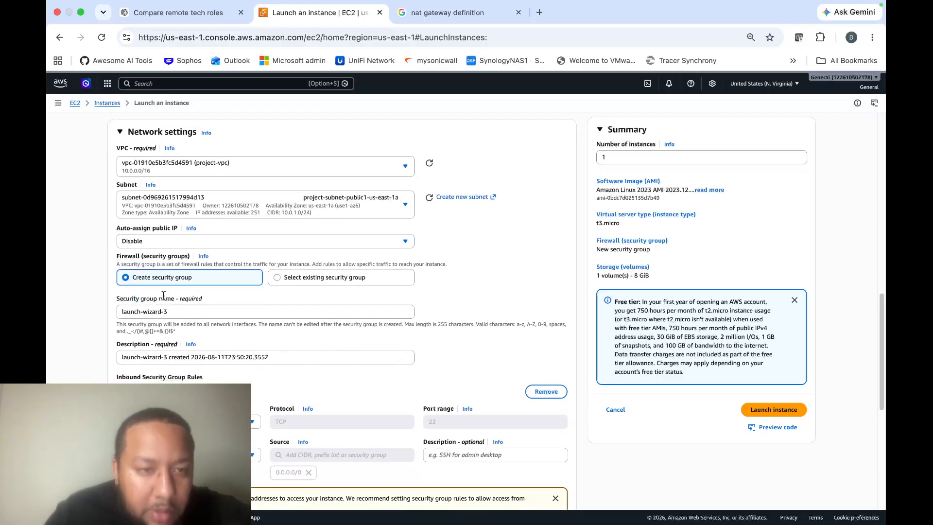
click(210, 246)
click(162, 258)
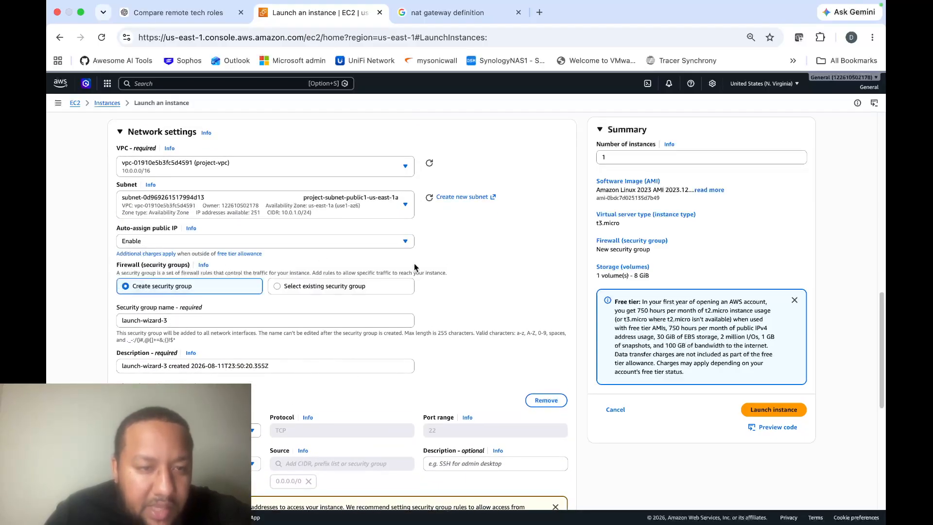
- Review the chat's security group rule advice and check the SSH rule type
click(212, 13)
click(445, 309)
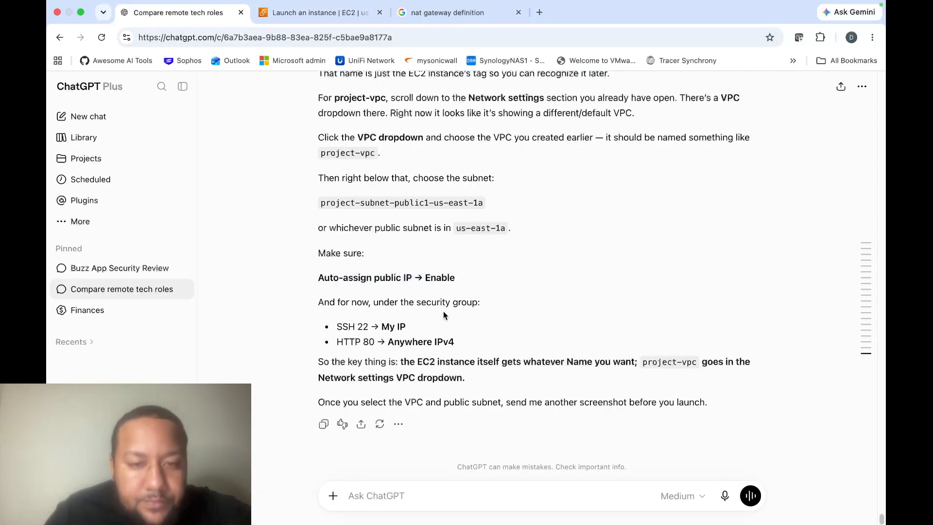
drag(317, 302, 439, 335)
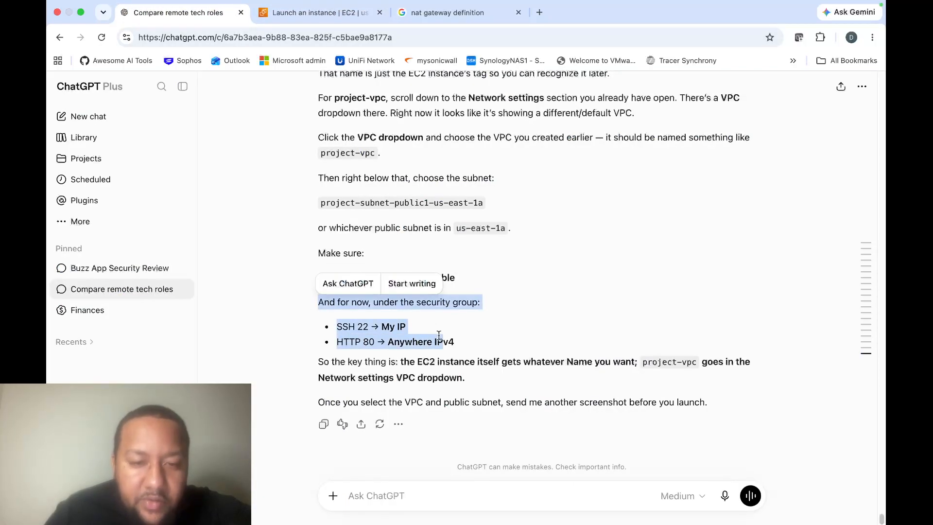
click(295, 15)
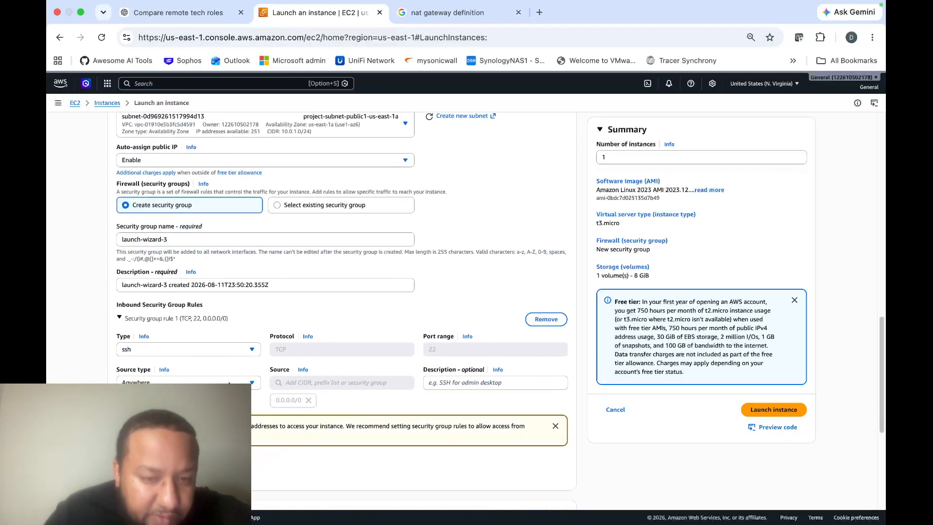
click(237, 349)
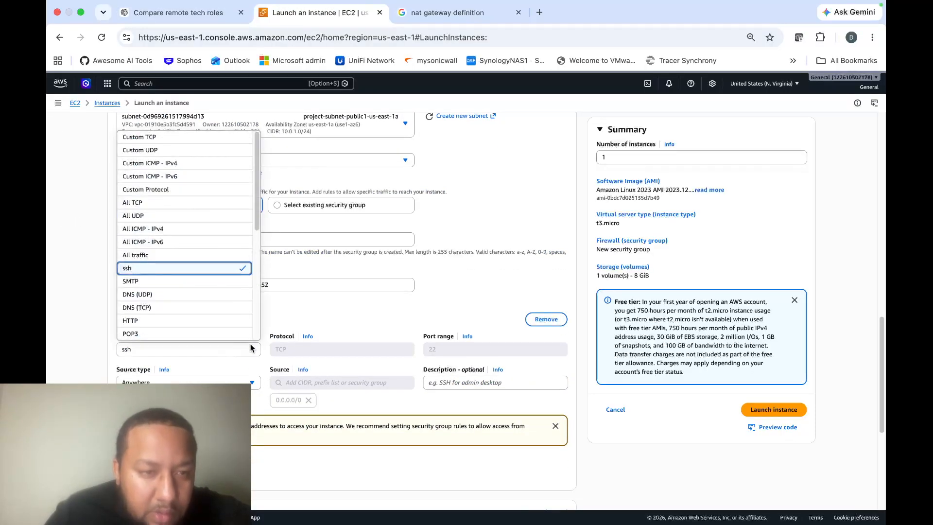
click(354, 292)
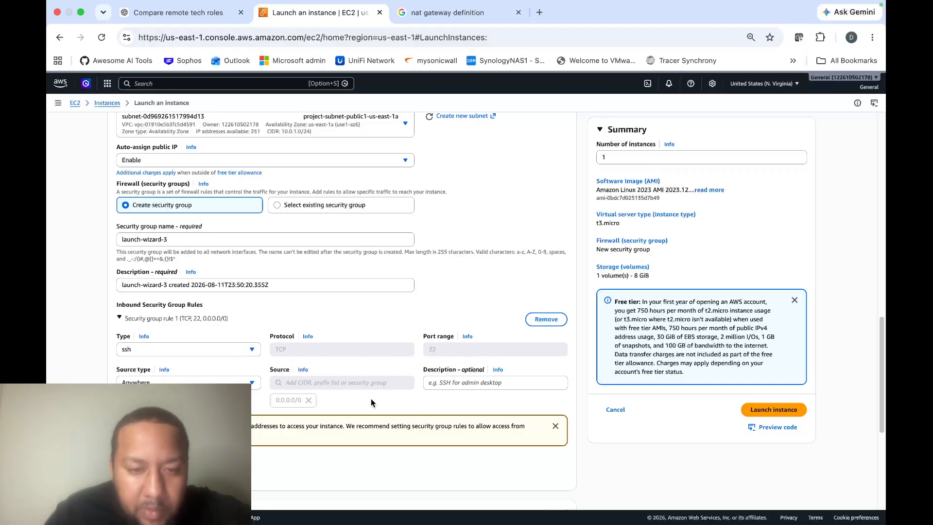
click(211, 6)
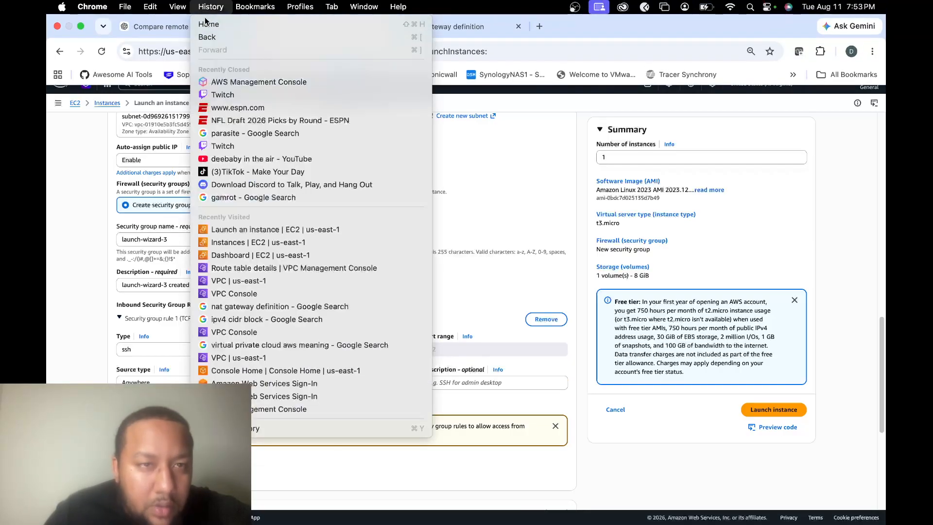
click(153, 28)
- Change the SSH rule's source from Anywhere to My IP
click(154, 29)
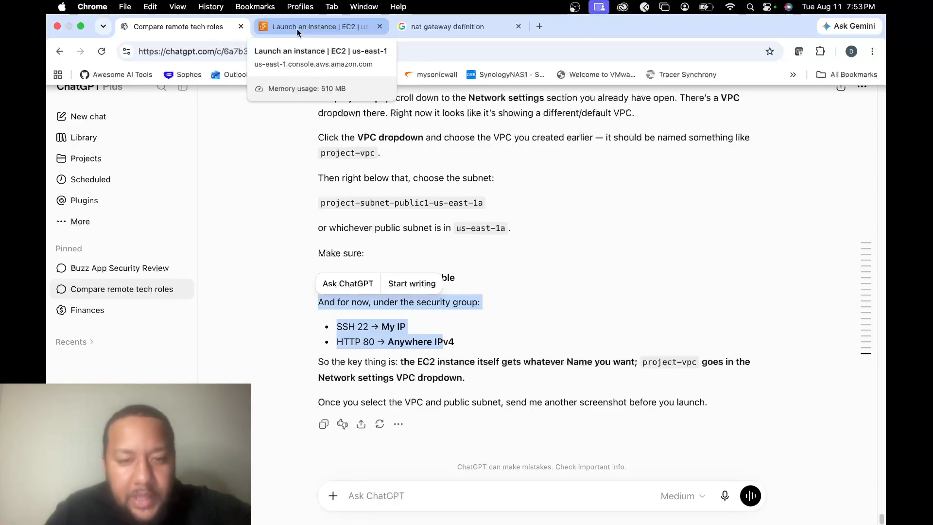
click(219, 334)
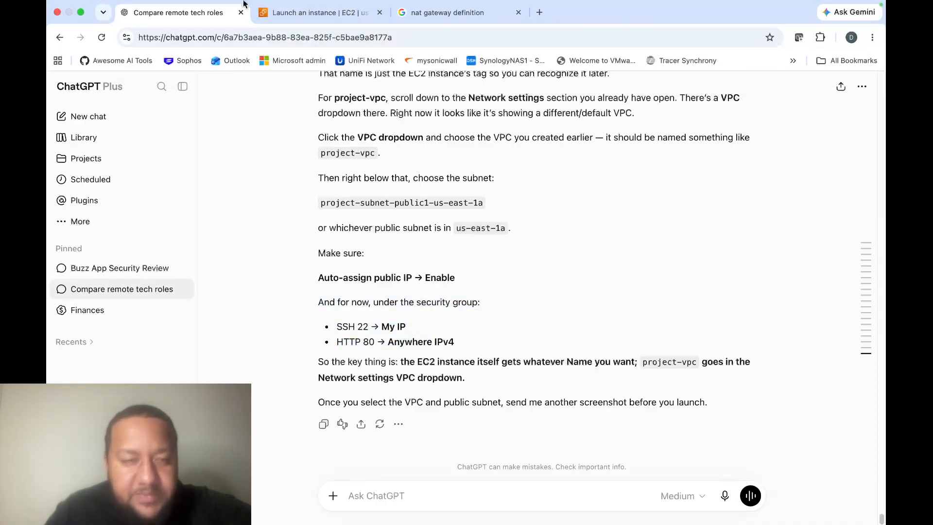
click(279, 16)
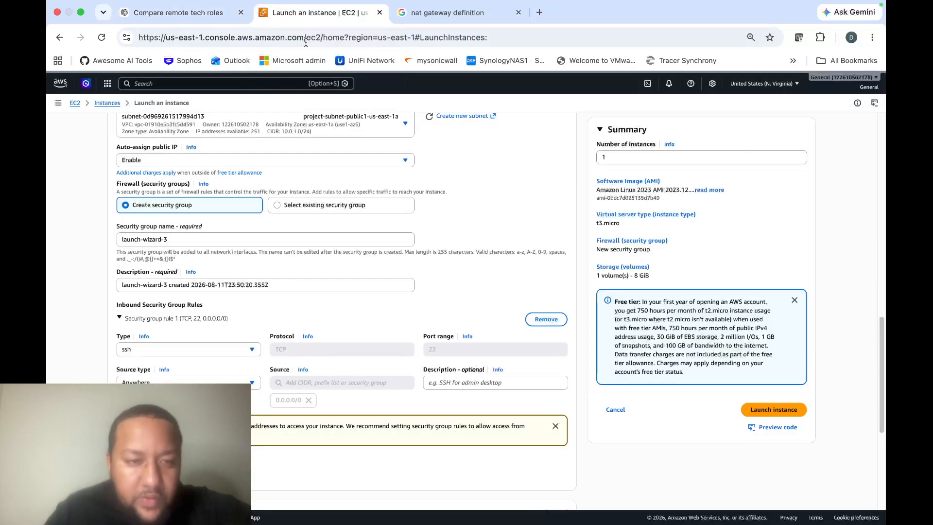
scroll(291, 318, down, 2)
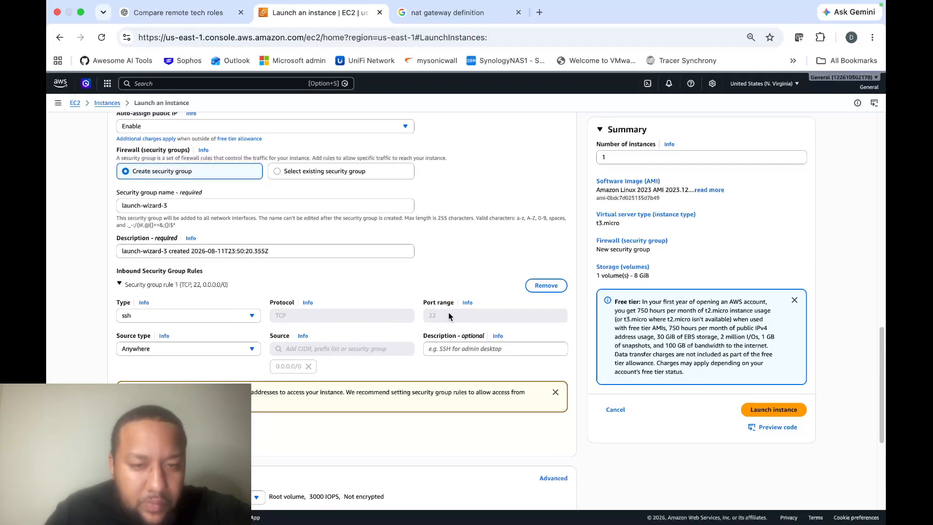
click(242, 315)
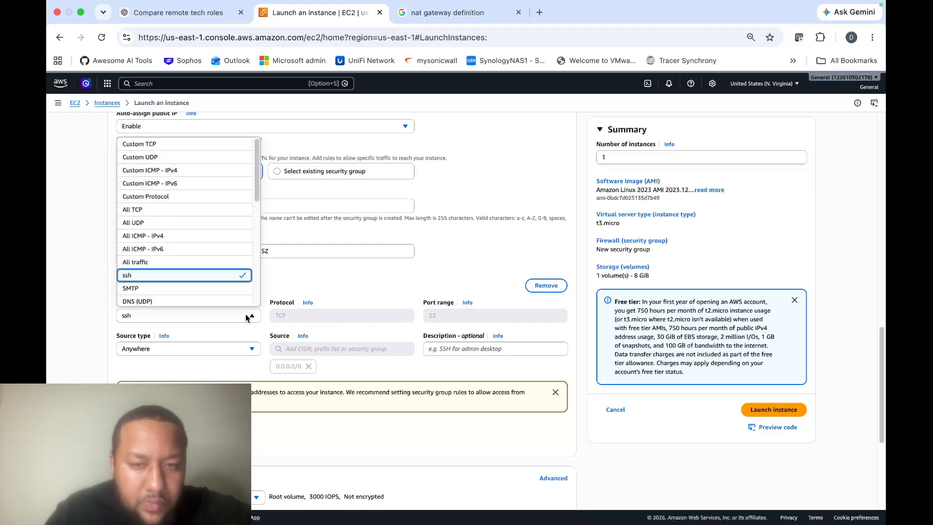
click(228, 349)
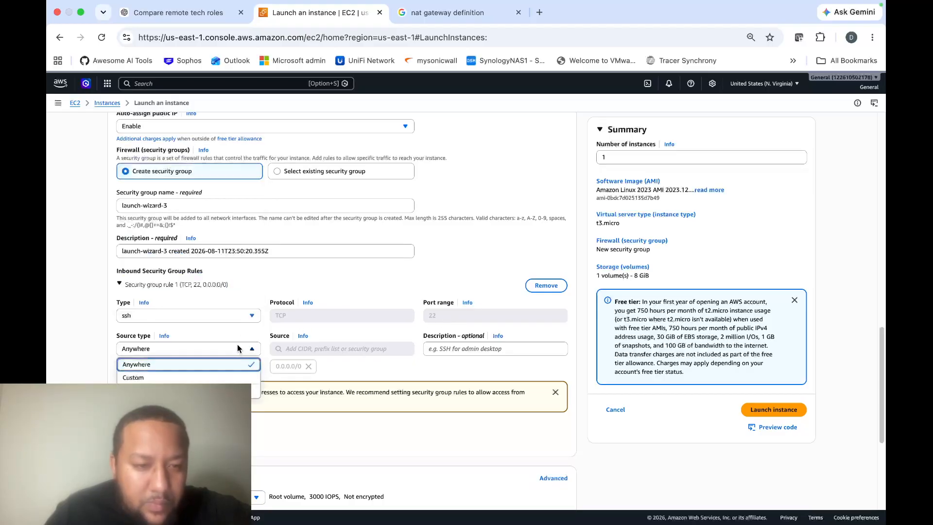
click(217, 390)
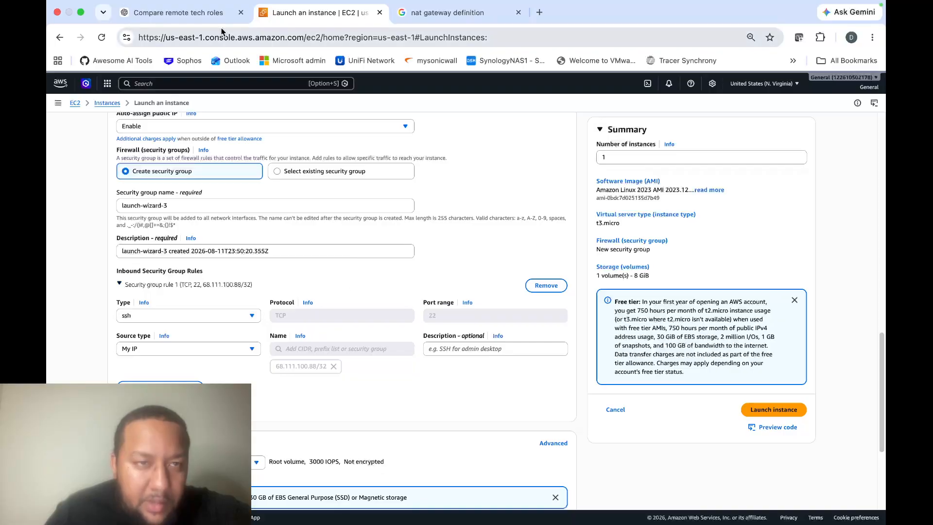
click(194, 12)
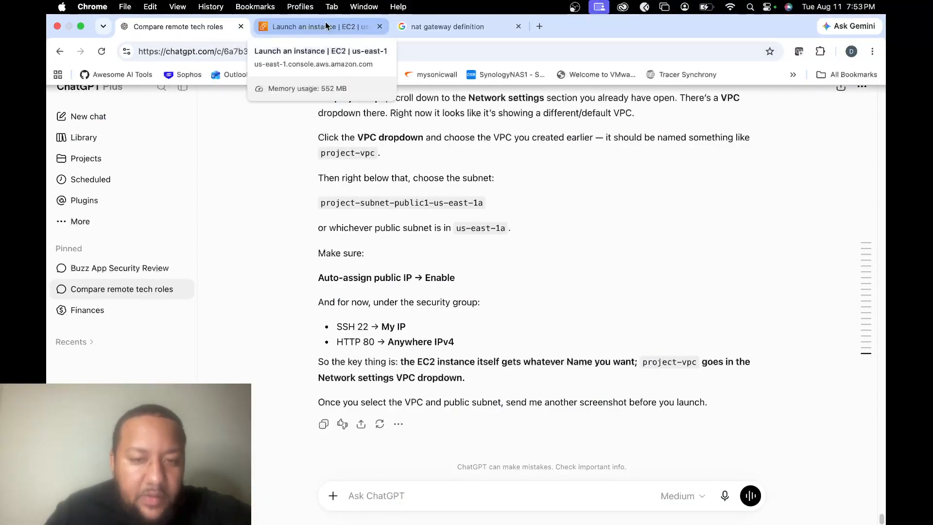
- Reread the SSH 22 → My IP and HTTP 80 rule advice, then go back to the launch form
drag(336, 326, 396, 335)
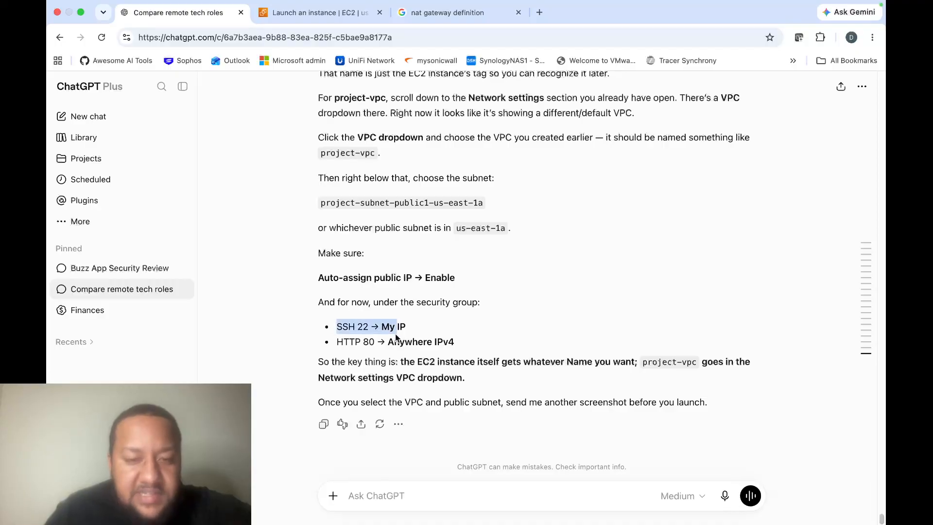
click(340, 343)
drag(333, 344, 377, 341)
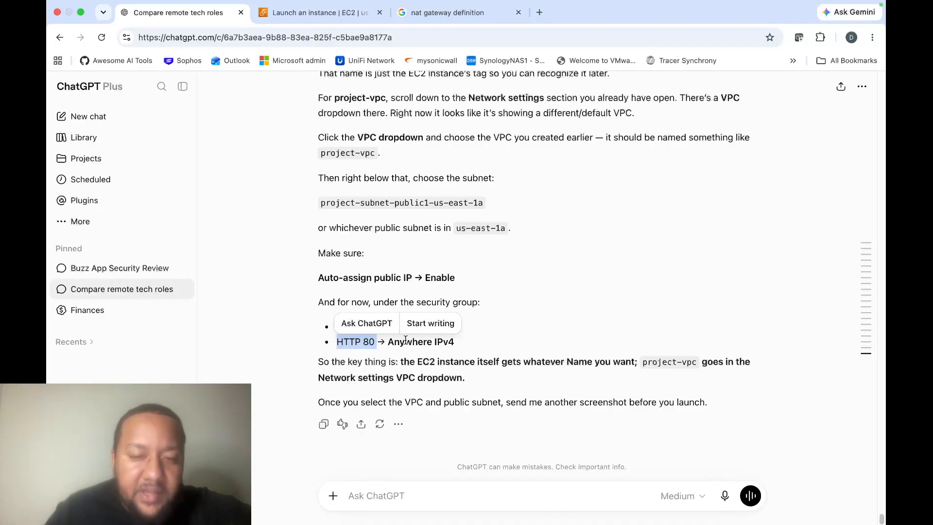
click(389, 354)
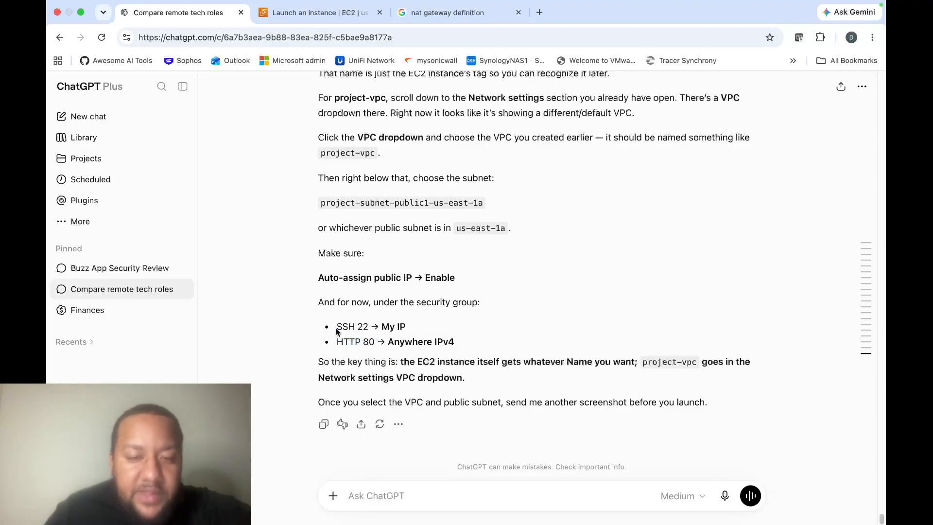
drag(336, 331, 416, 337)
click(328, 344)
drag(349, 343, 429, 346)
click(429, 346)
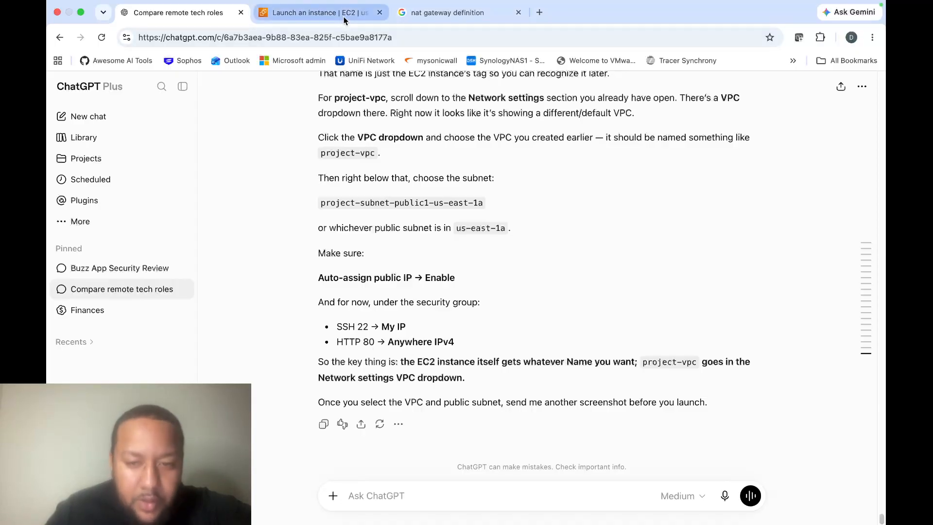
click(320, 13)
scroll(266, 336, down, 2)
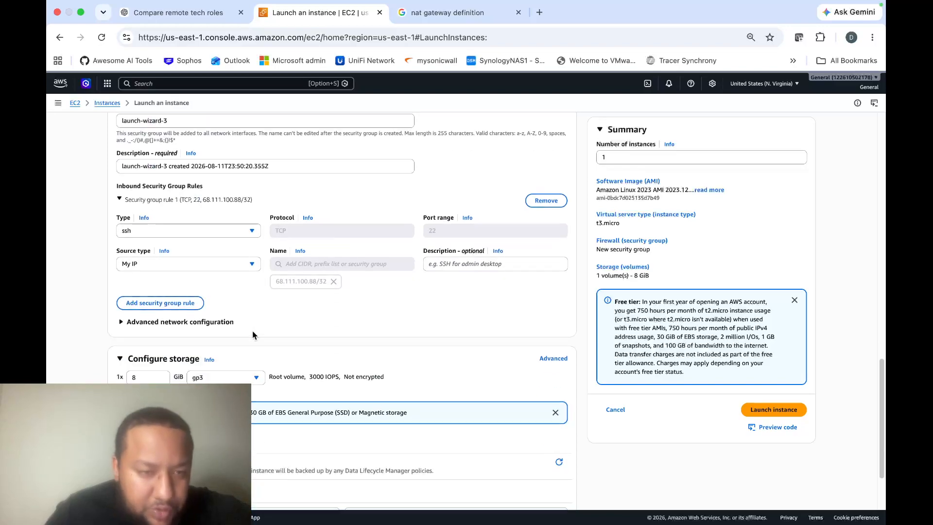
click(160, 320)
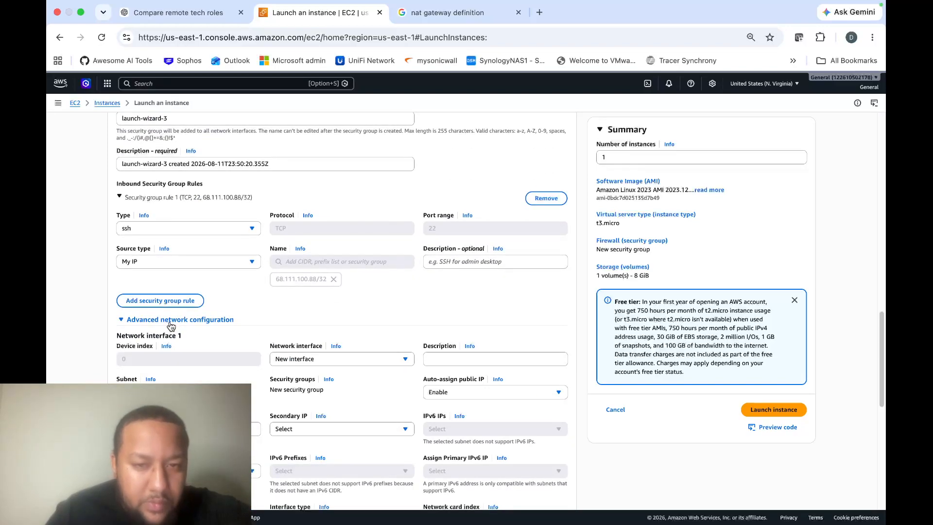
click(170, 322)
scroll(296, 316, up, 2)
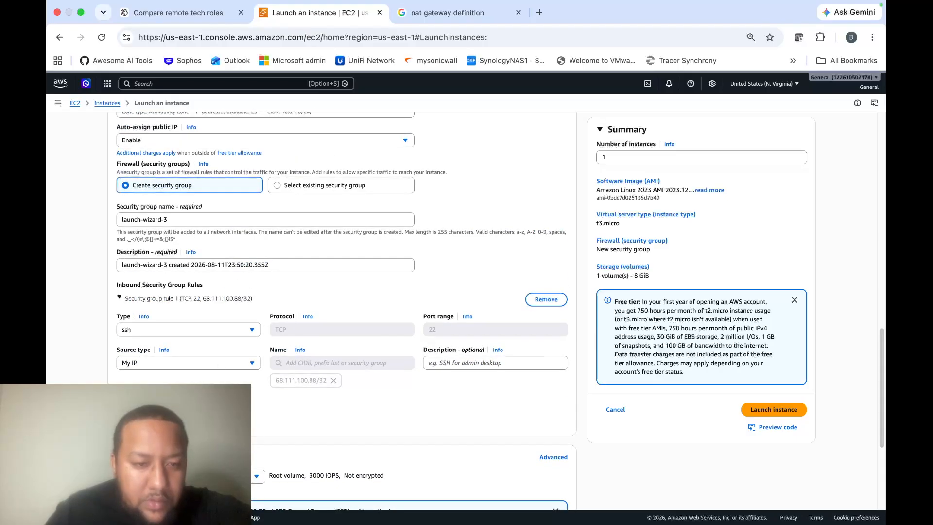
scroll(243, 321, up, 1)
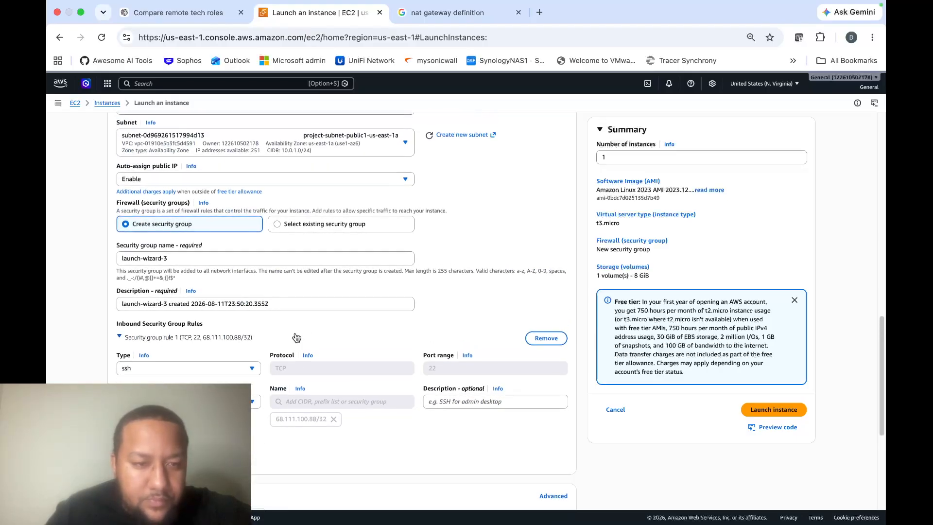
scroll(292, 333, down, 4)
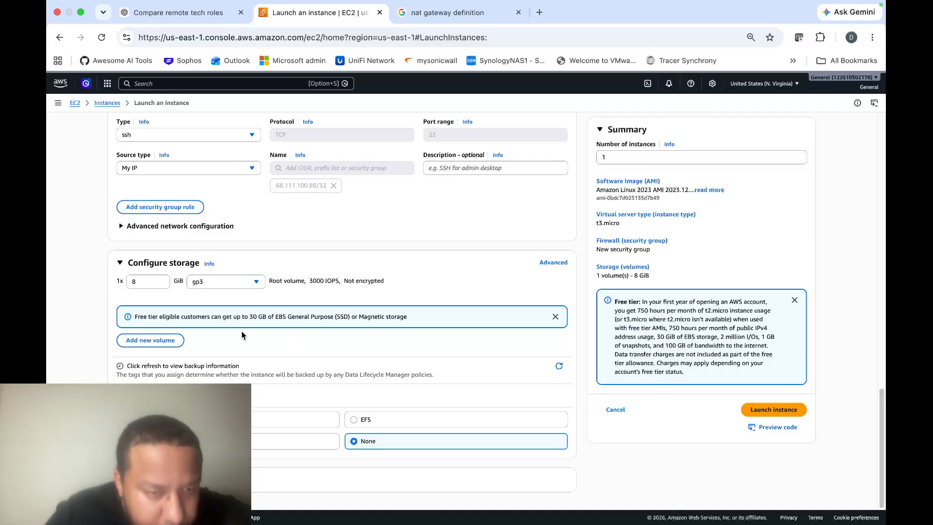
scroll(240, 359, up, 3)
scroll(243, 357, up, 10)
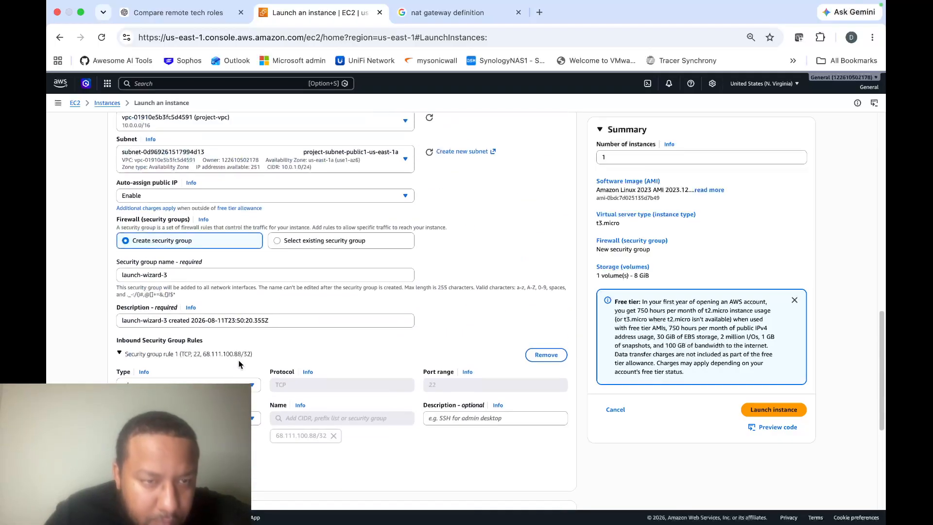
scroll(237, 365, down, 12)
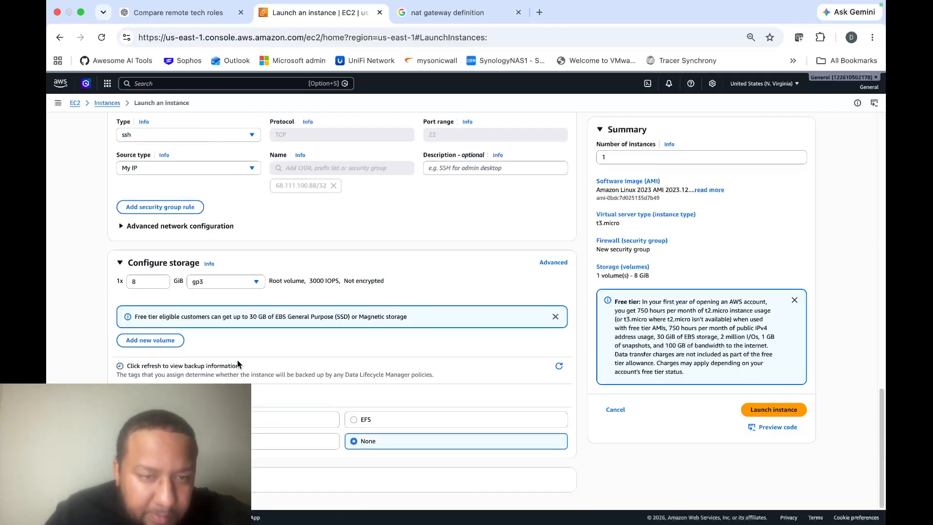
scroll(260, 292, up, 2)
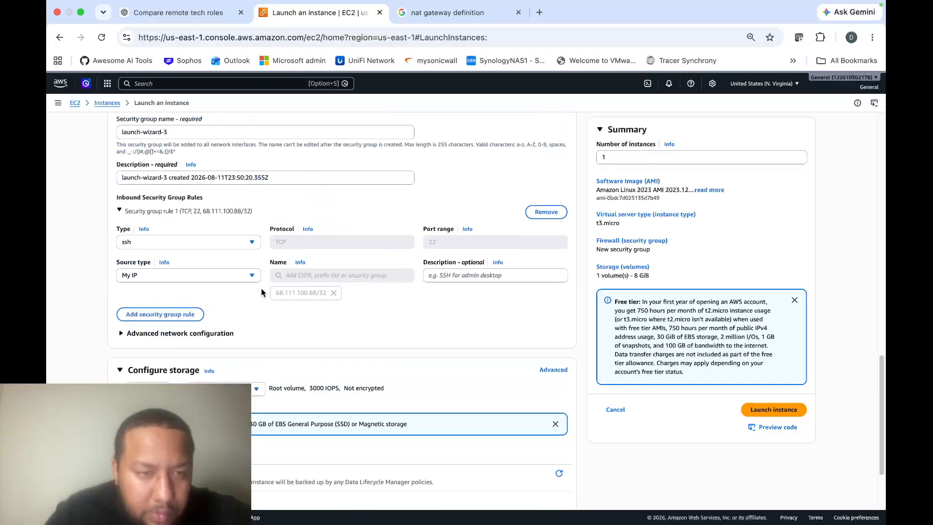
click(208, 333)
scroll(279, 339, down, 5)
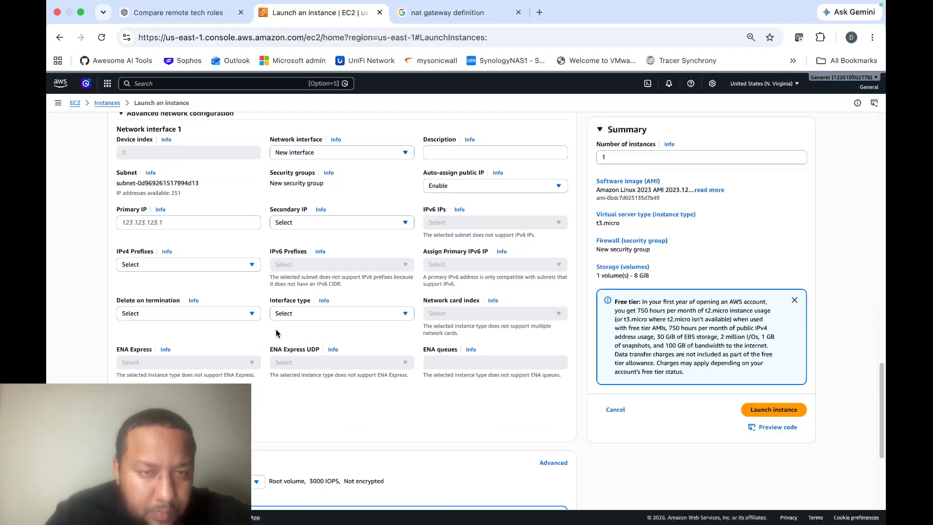
scroll(262, 320, down, 1)
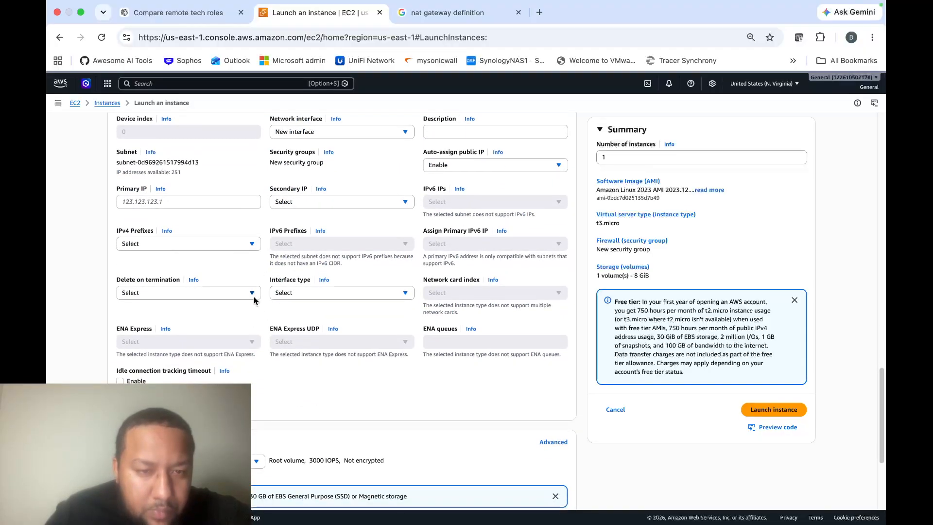
scroll(243, 333, up, 2)
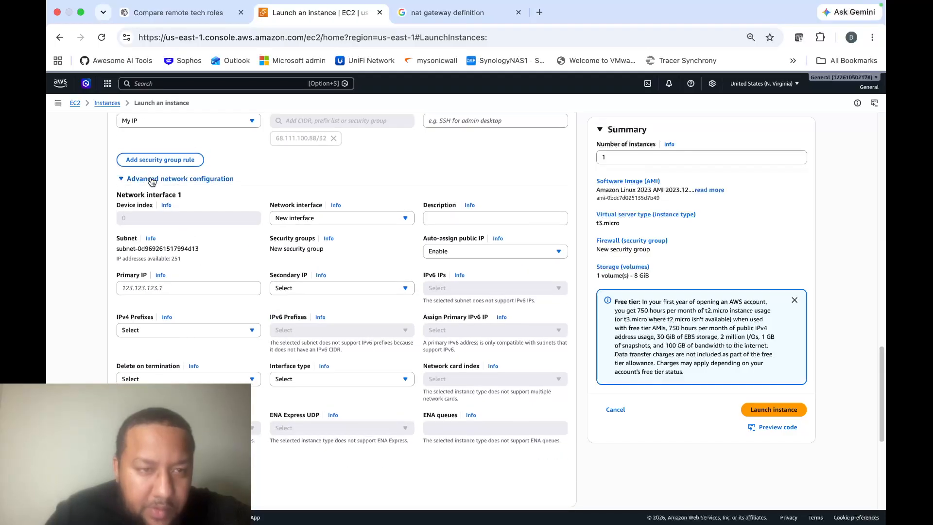
click(152, 183)
scroll(206, 234, up, 3)
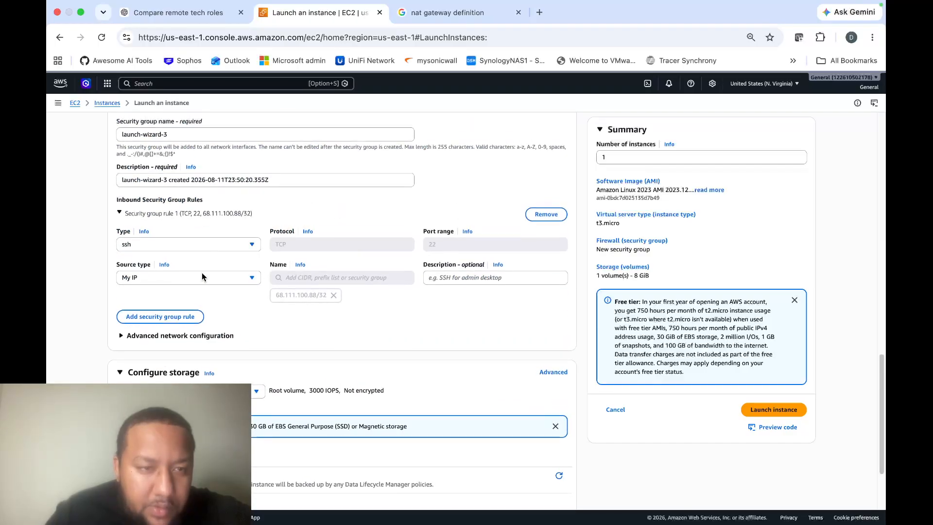
- Add an inbound HTTP port 80 rule from Anywhere (0.0.0.0/0) and screenshot the rules
click(185, 321)
click(173, 351)
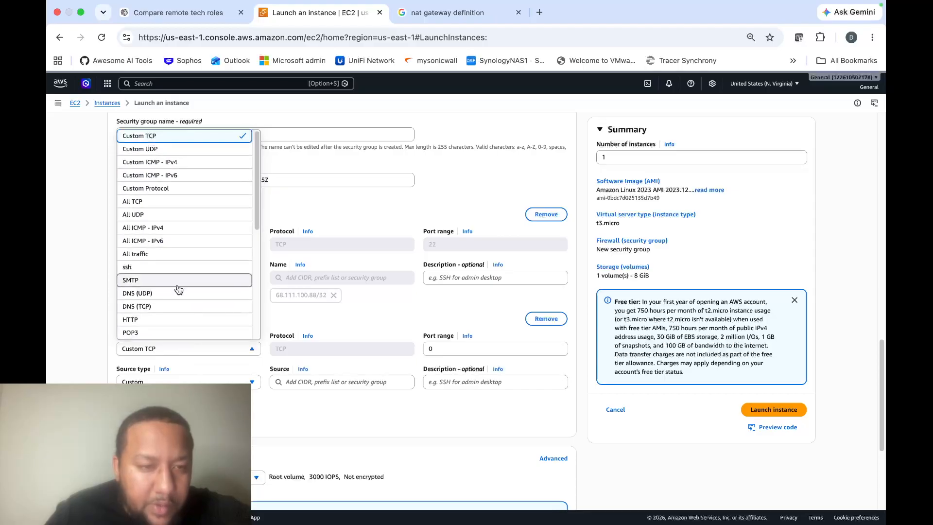
click(166, 320)
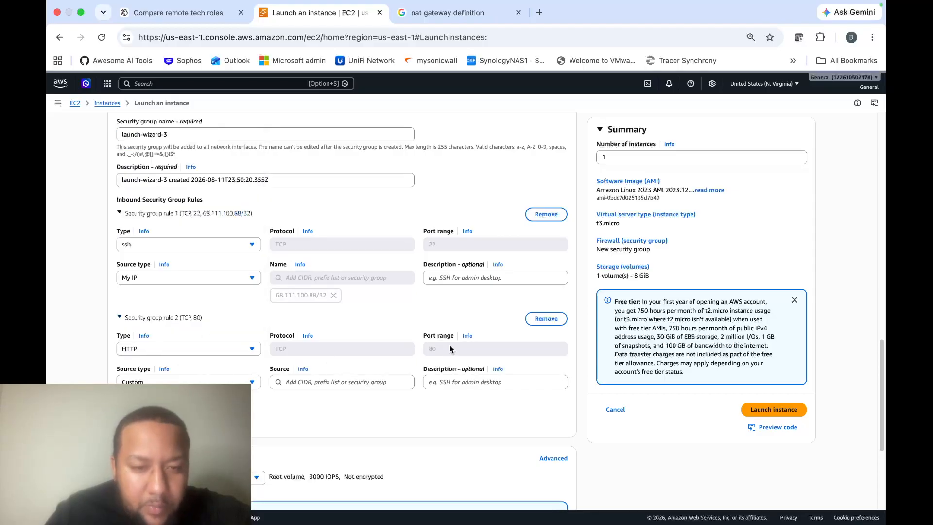
click(210, 382)
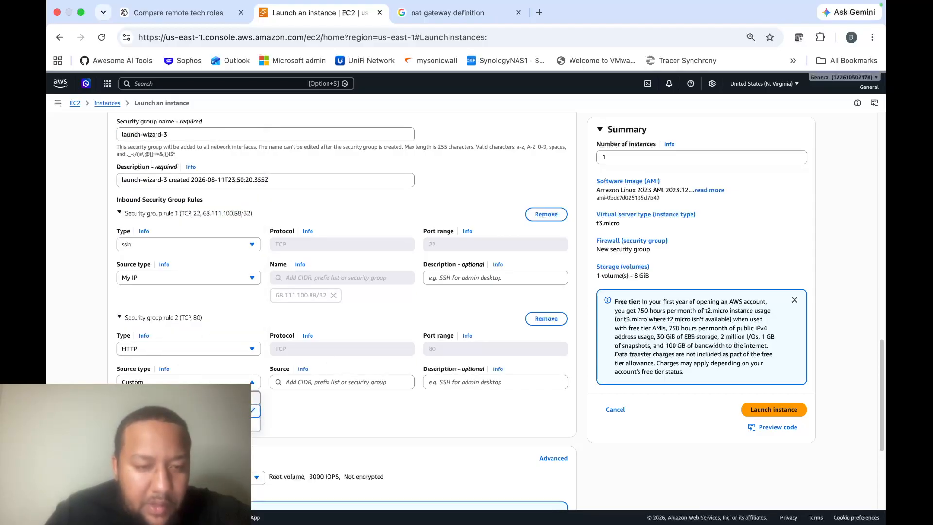
click(204, 412)
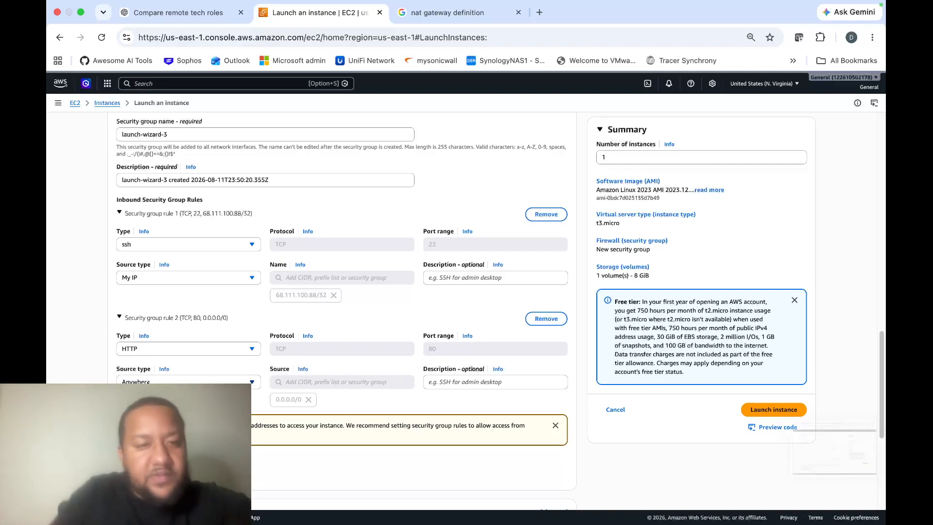
key(super+shift+3)
click(143, 5)
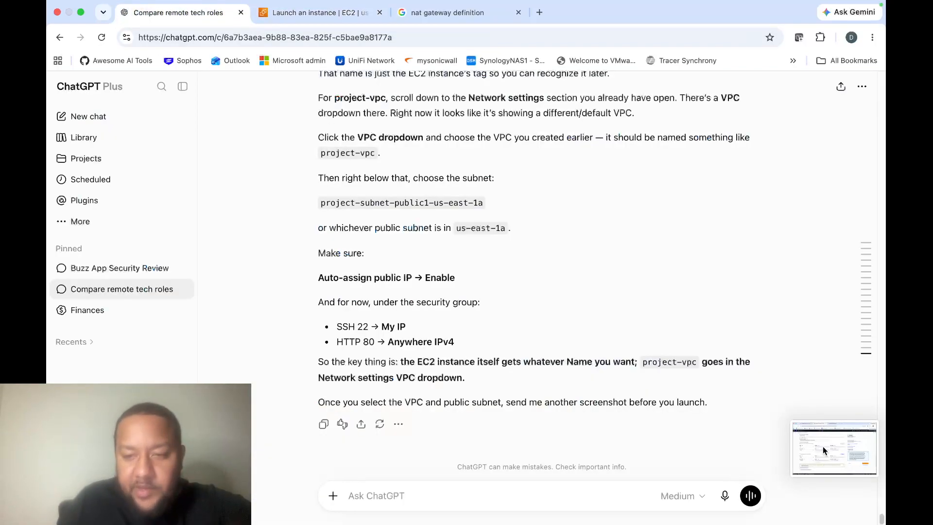
- Attach the inbound-rules screenshot to a ChatGPT message and send it
drag(823, 445, 464, 474)
scroll(610, 314, down, 3)
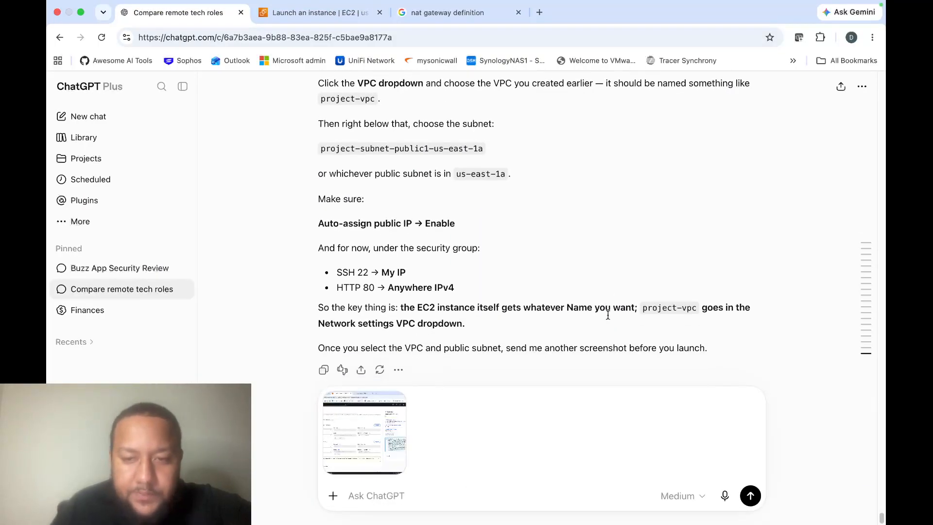
drag(415, 304, 542, 321)
click(542, 320)
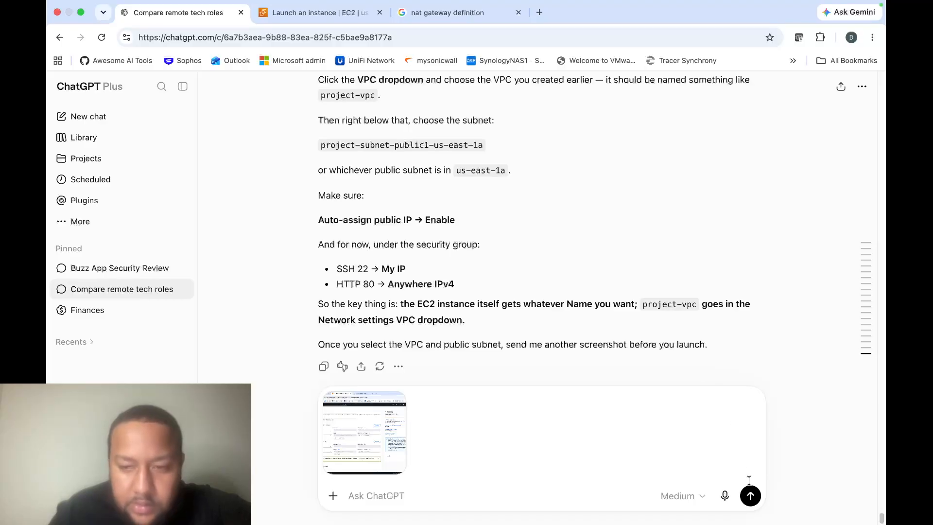
click(750, 495)
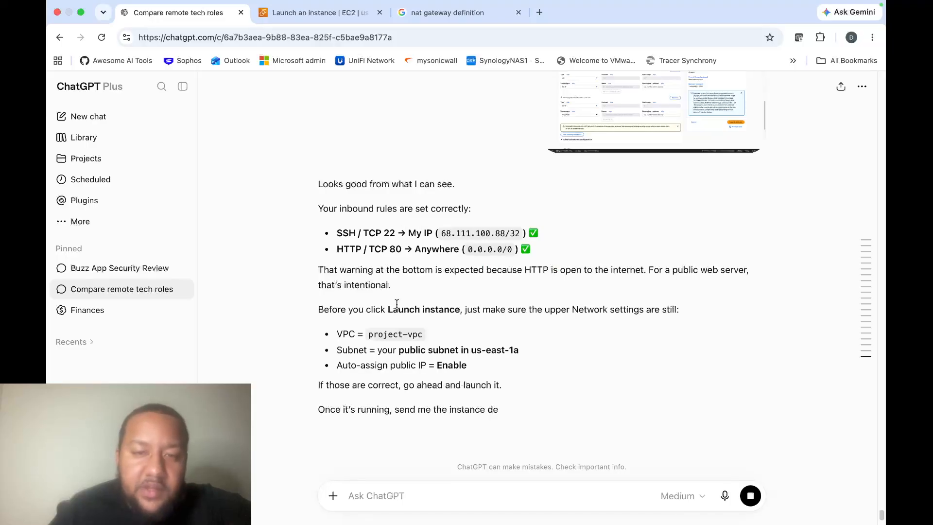
- Read ChatGPT's confirmation that both inbound rules are correct, then return to the EC2 launch form
click(301, 12)
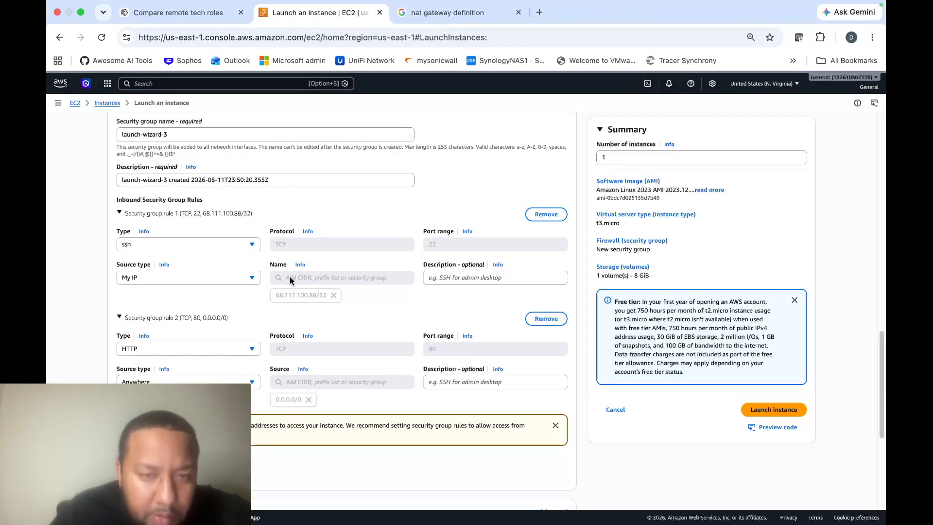
click(207, 15)
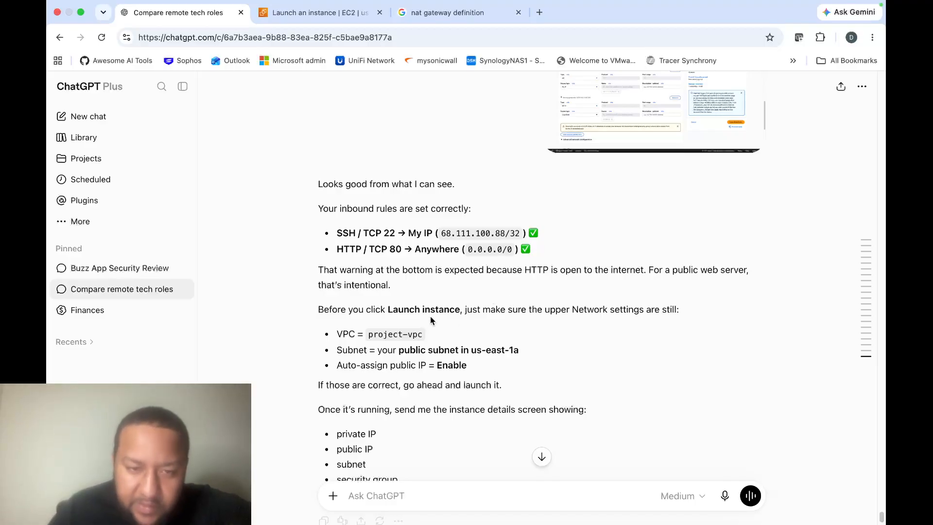
scroll(465, 326, down, 3)
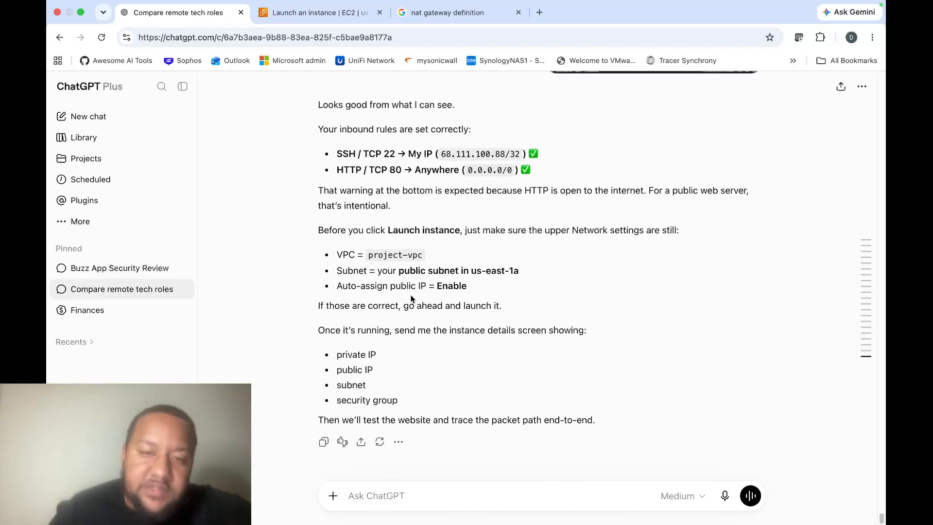
scroll(413, 298, down, 1)
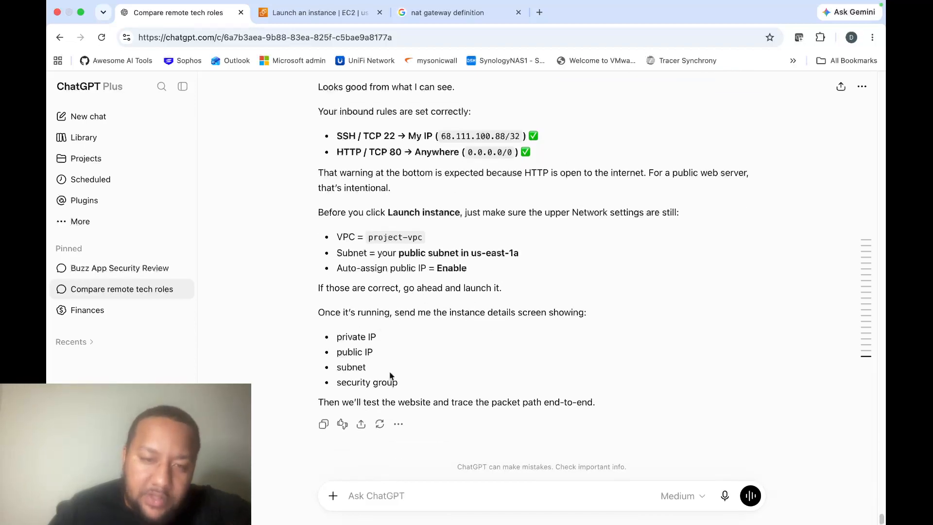
click(318, 13)
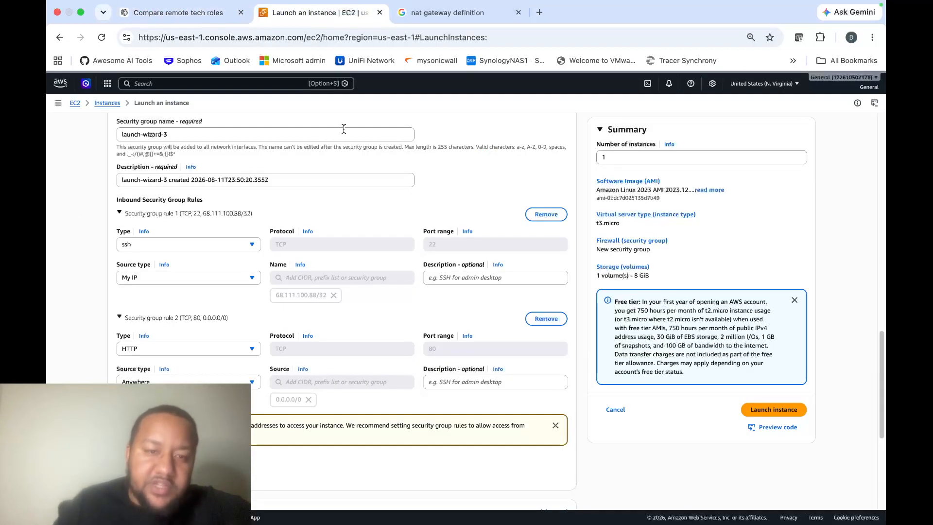
- Launch the instance, screenshot the resulting key pair prompt, and attach it in ChatGPT
scroll(523, 395, down, 5)
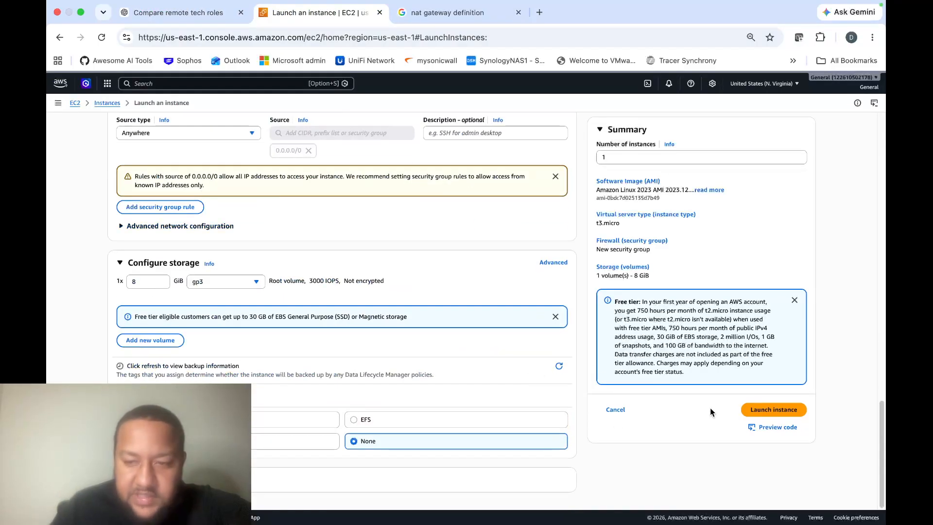
click(773, 409)
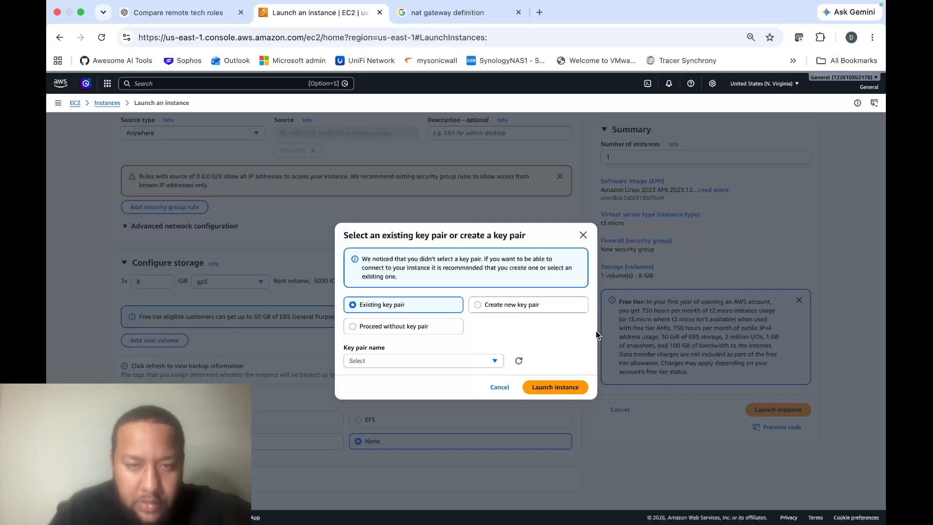
key(super+shift+3)
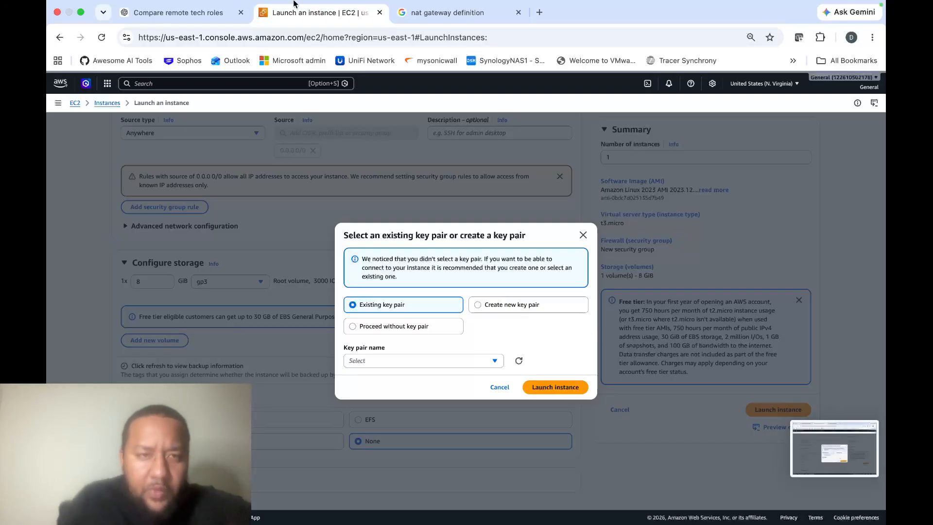
click(208, 14)
drag(826, 444, 534, 437)
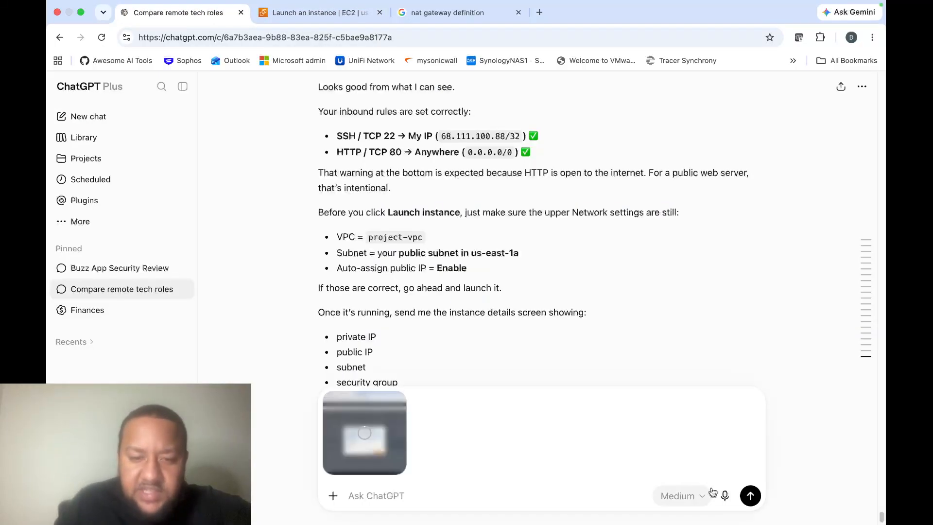
- Send the key pair screenshot, then copy the suggested key pair name day1-ec2-key from ChatGPT's reply
click(752, 495)
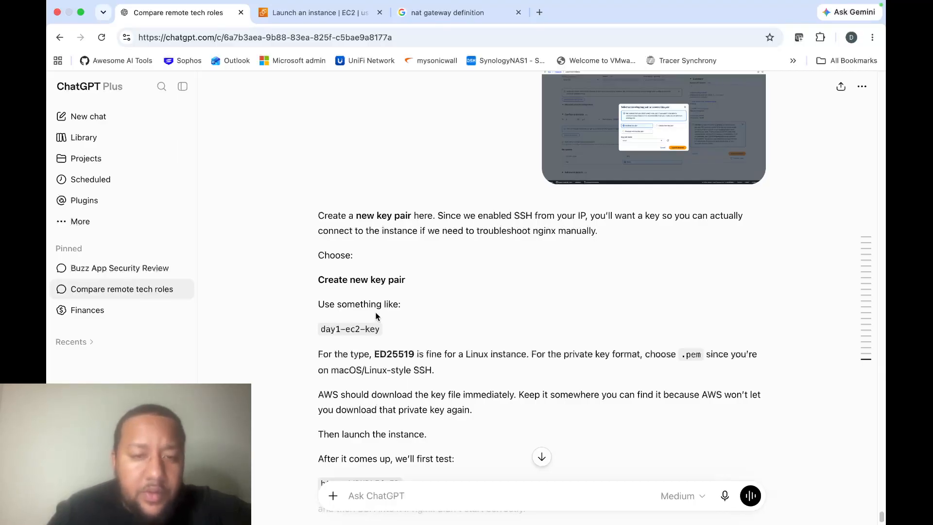
scroll(378, 318, down, 4)
double_click(361, 223)
triple_click(362, 222)
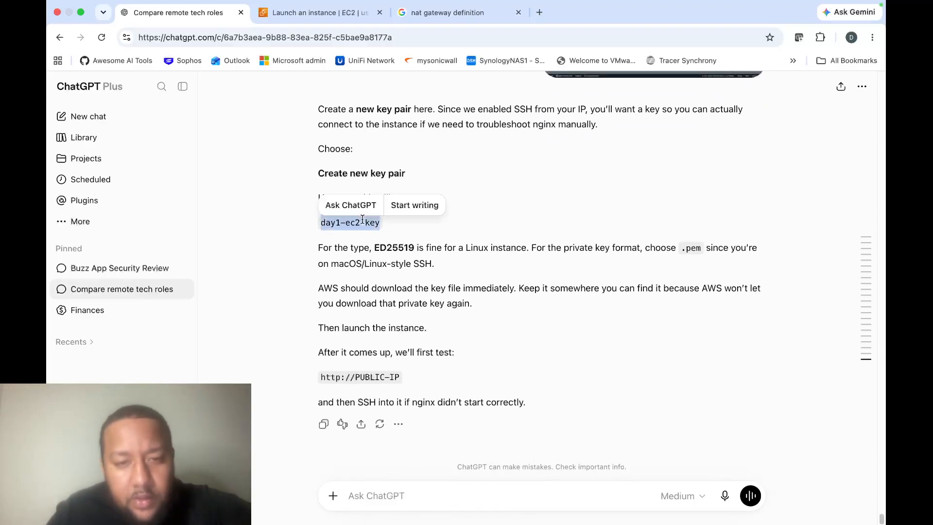
key(super+c)
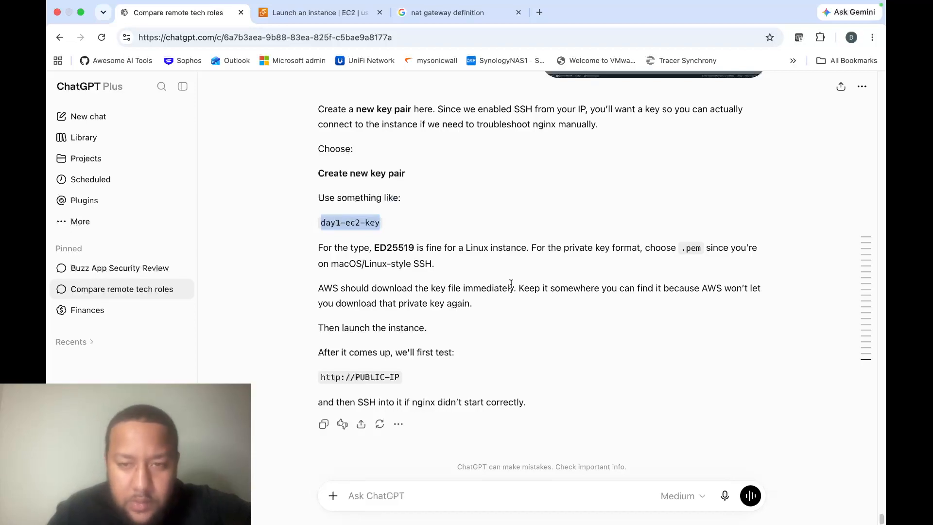
click(510, 273)
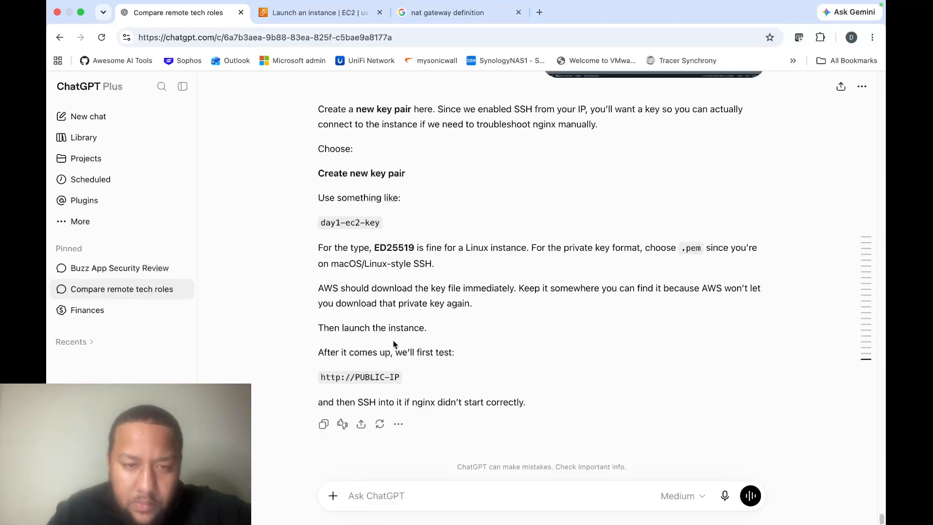
click(358, 17)
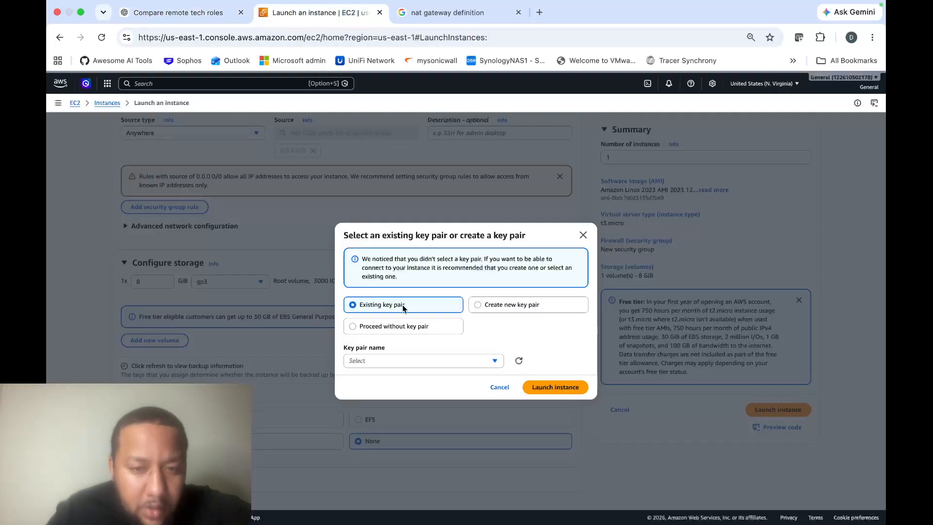
click(202, 17)
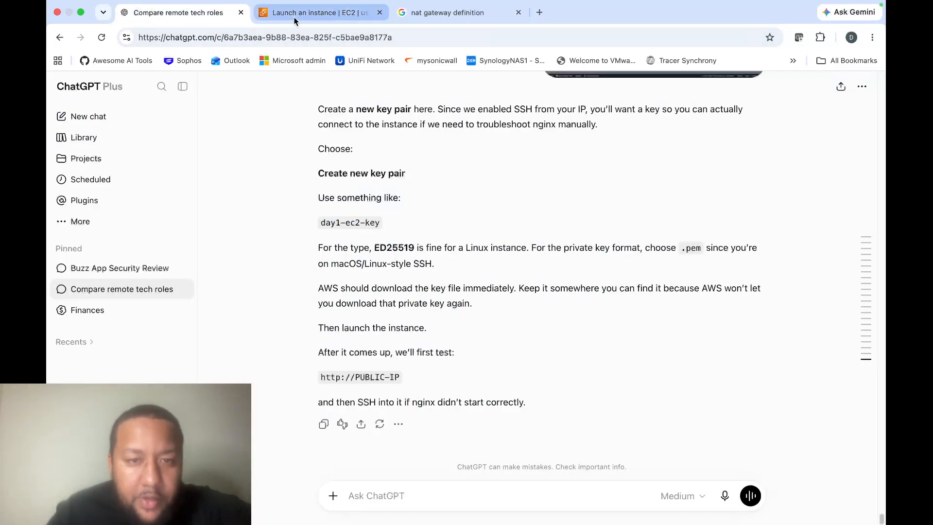
- Create a new ED25519 key pair named day1-ec2-key (.pem), launch the instance, and view the launch log
click(294, 16)
click(494, 304)
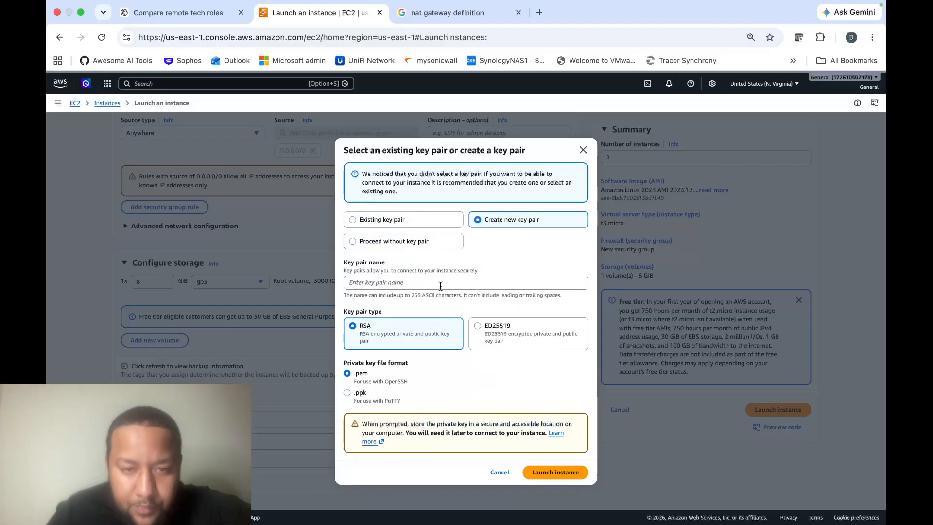
click(440, 287)
key(super+v)
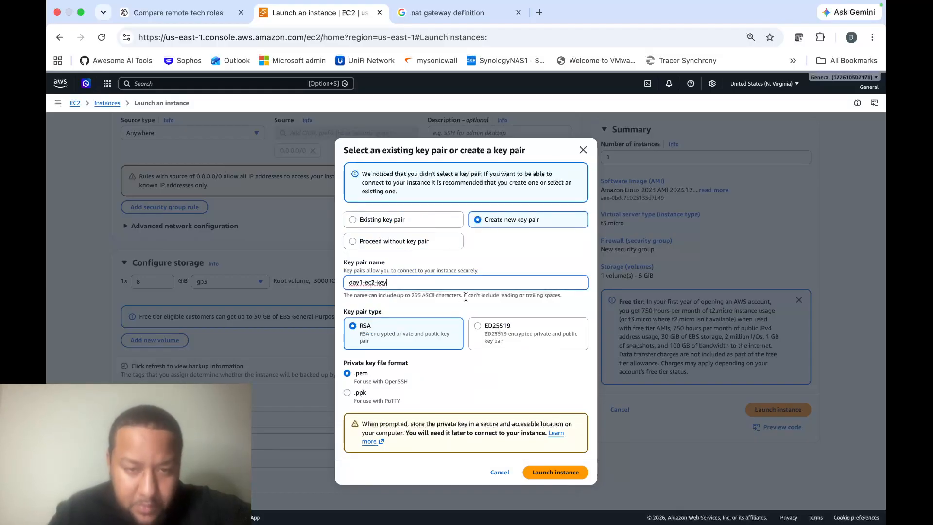
click(210, 12)
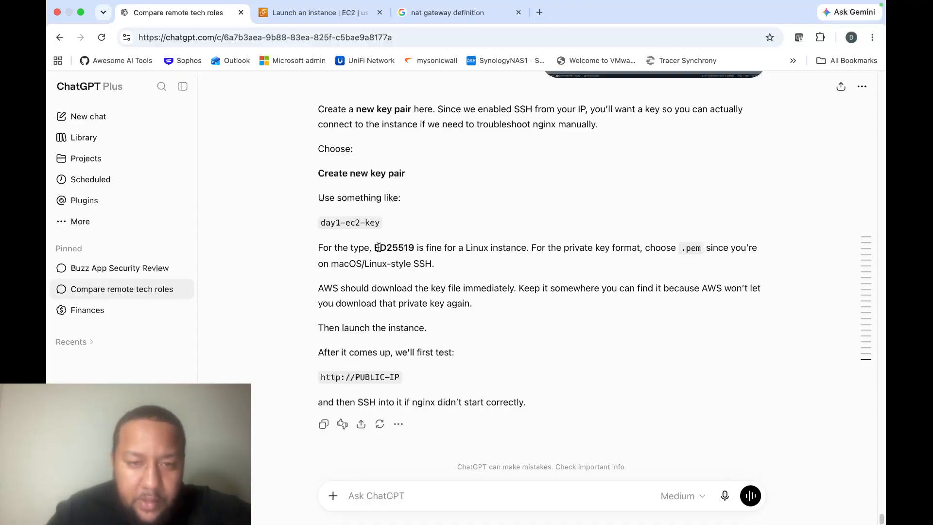
click(308, 13)
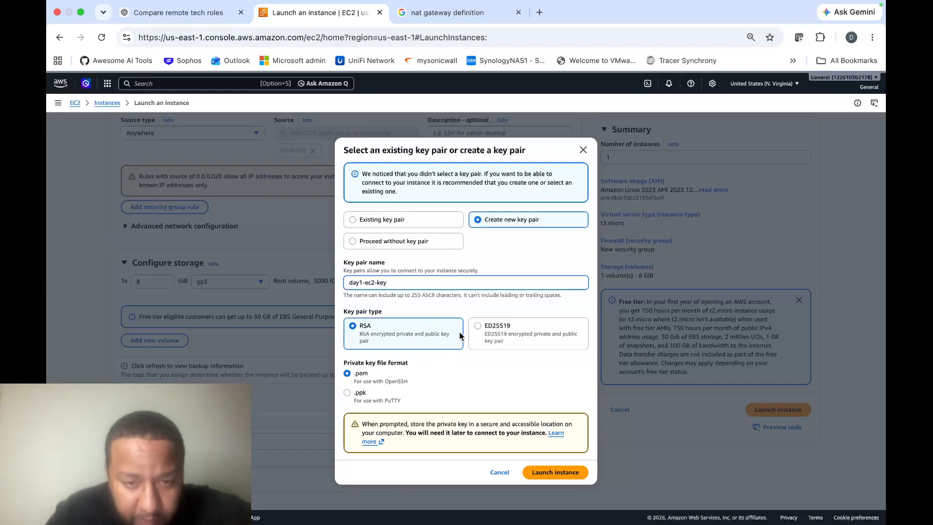
click(477, 340)
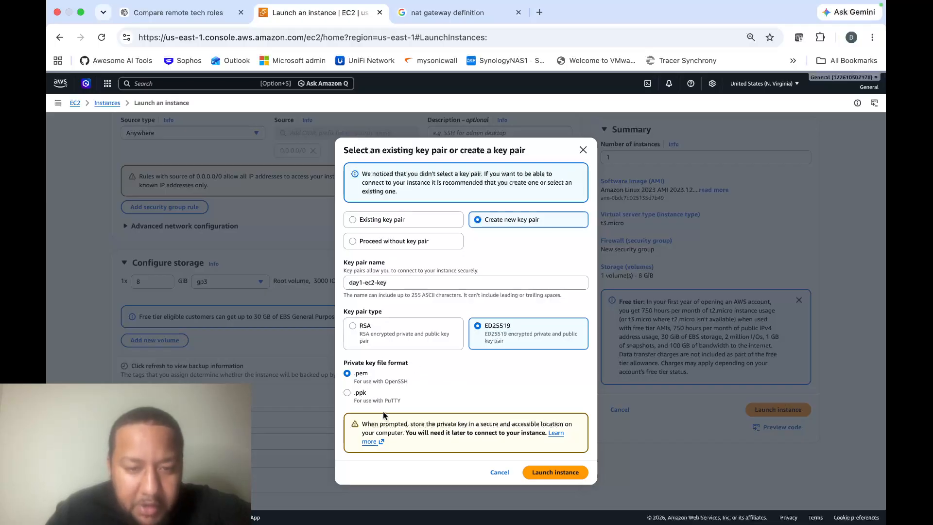
click(556, 472)
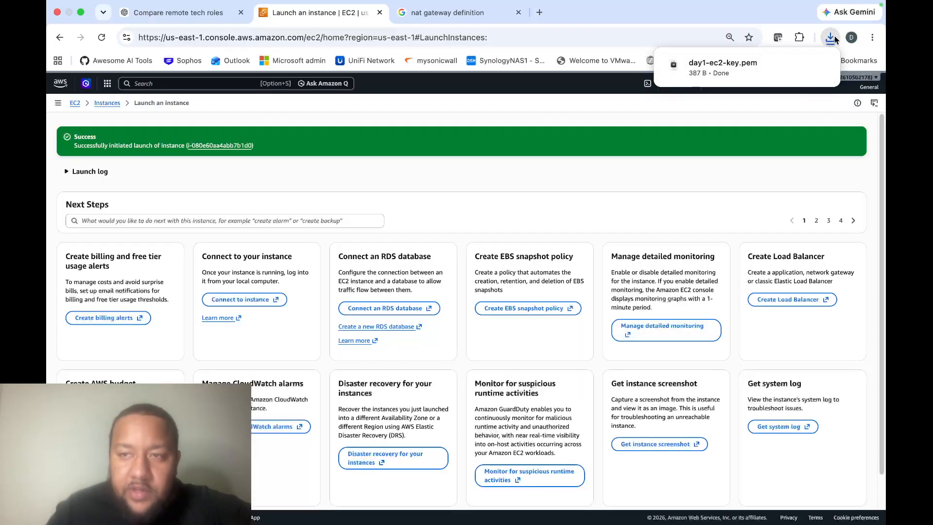
click(471, 170)
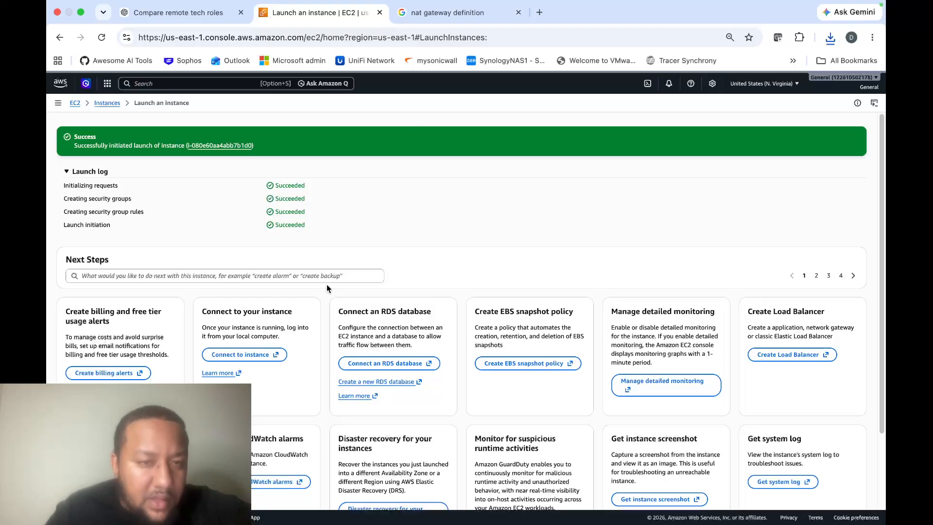
- Open the Instances list and select day1-public-web's public IPv4 address 98.91.233.124
scroll(327, 284, down, 3)
scroll(330, 289, up, 3)
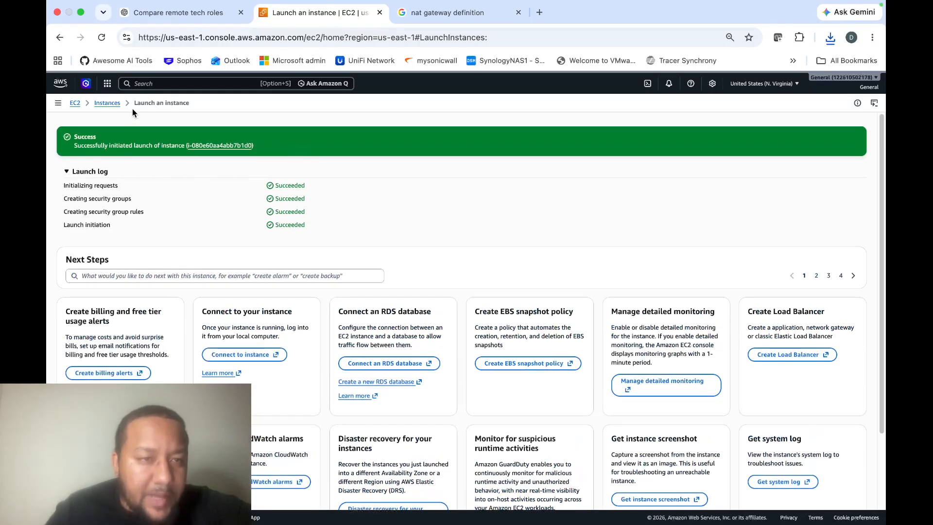
click(106, 103)
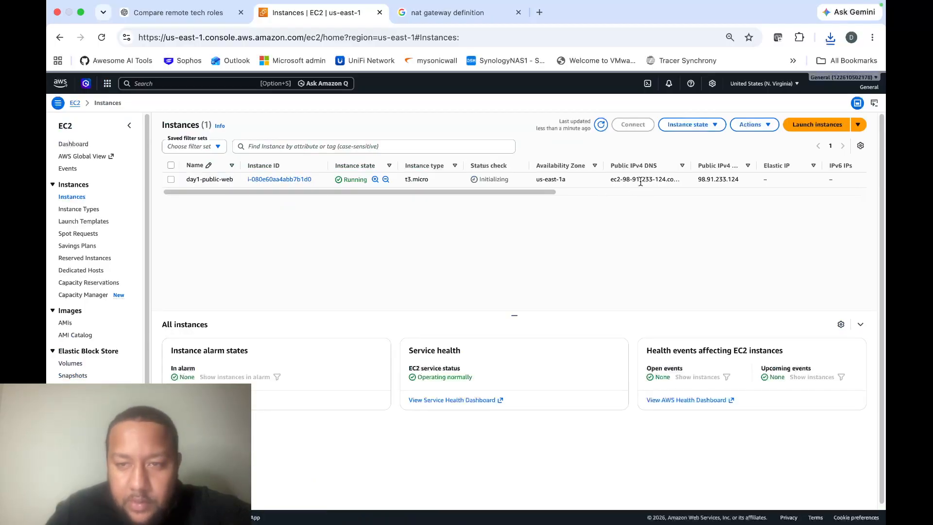
drag(698, 180, 728, 188)
key(super+c)
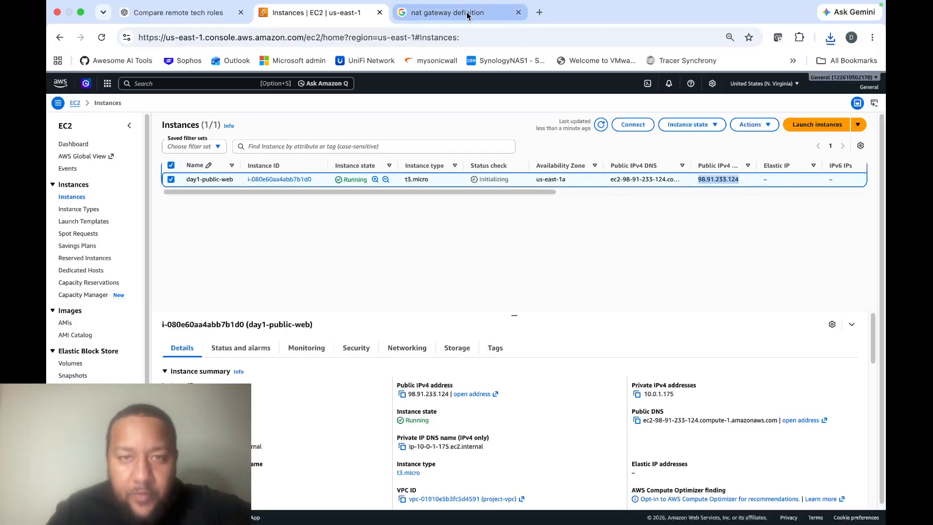
- Paste the public IP 98.91.233.124 into a spare tab's address bar and load it
click(463, 13)
click(475, 36)
key(super+v)
key(Return)
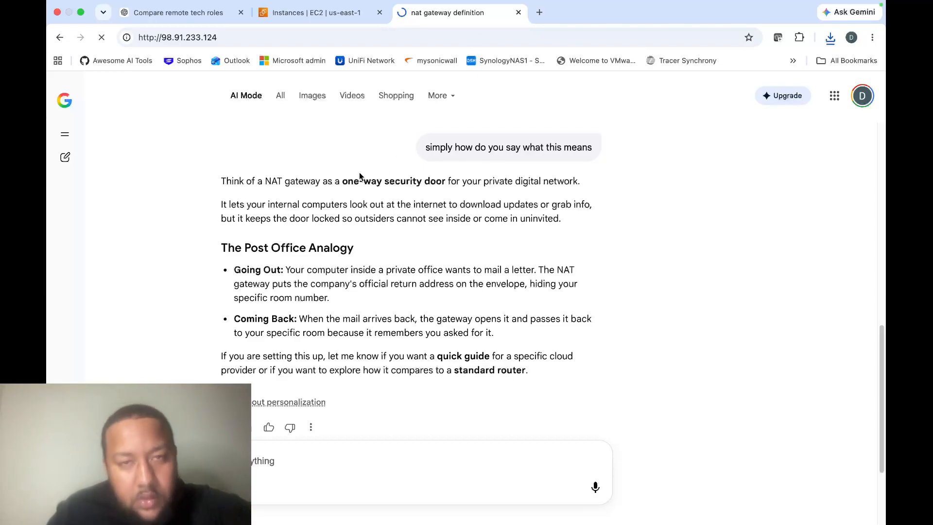
click(193, 13)
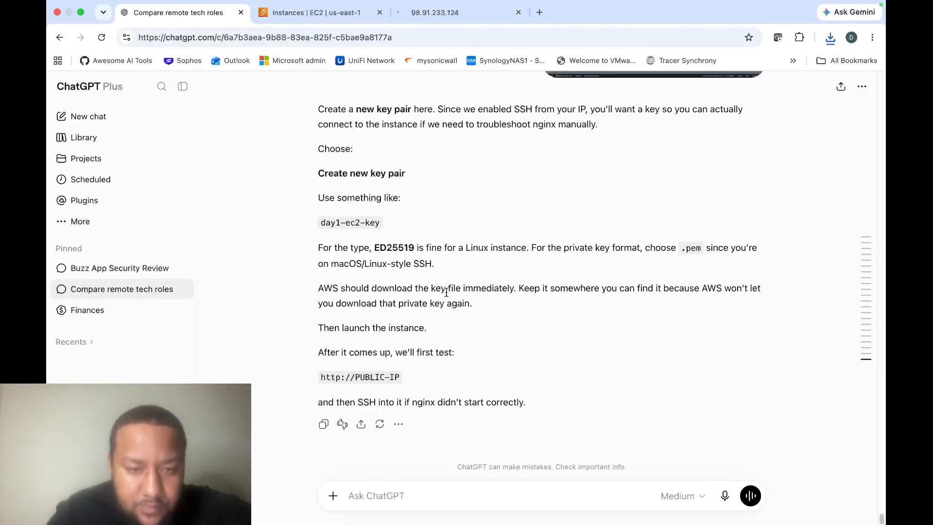
click(439, 13)
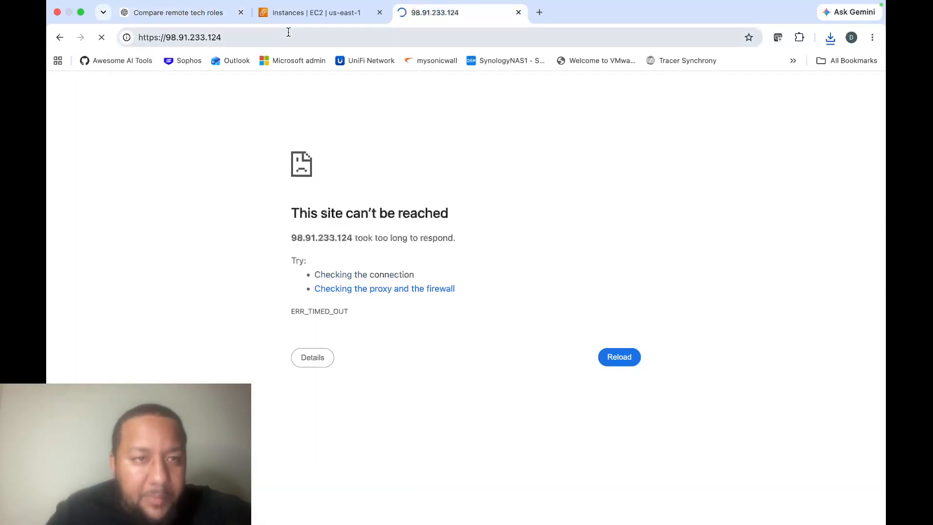
click(158, 37)
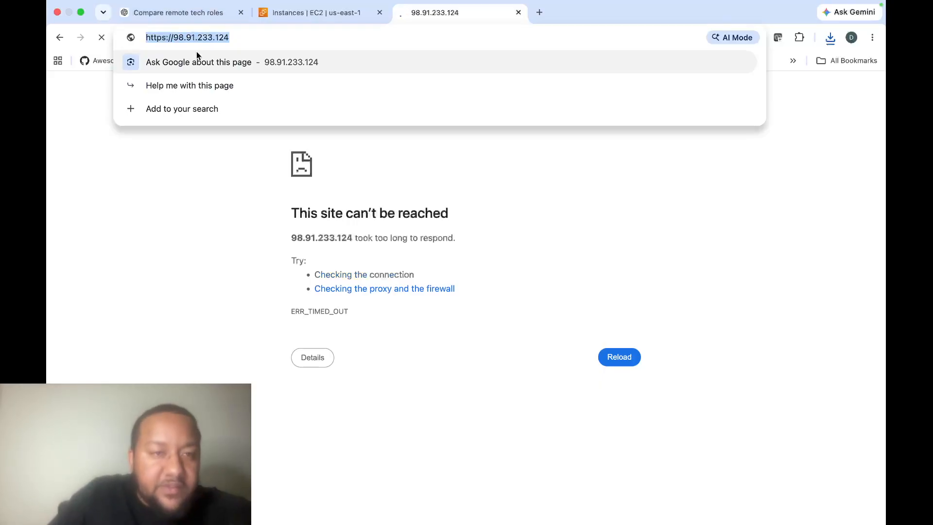
key(Right)
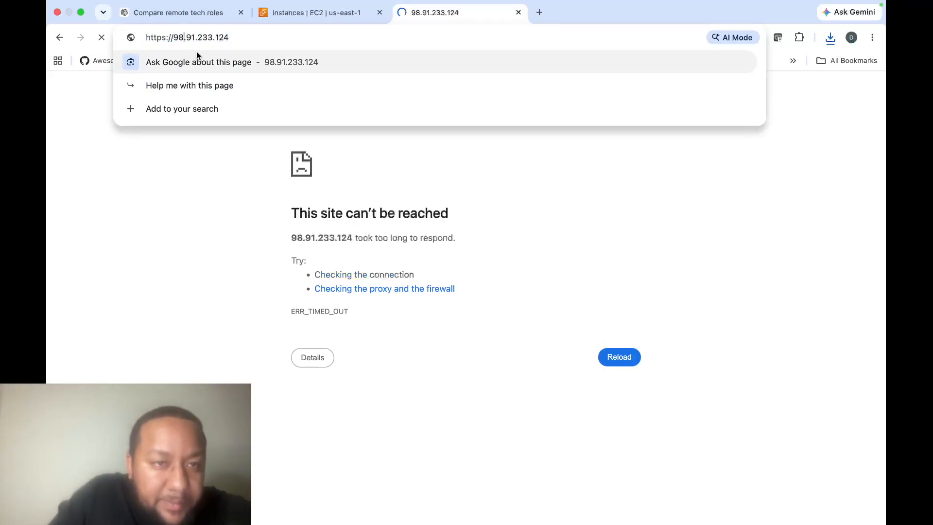
key(BackSpace)
key(Return)
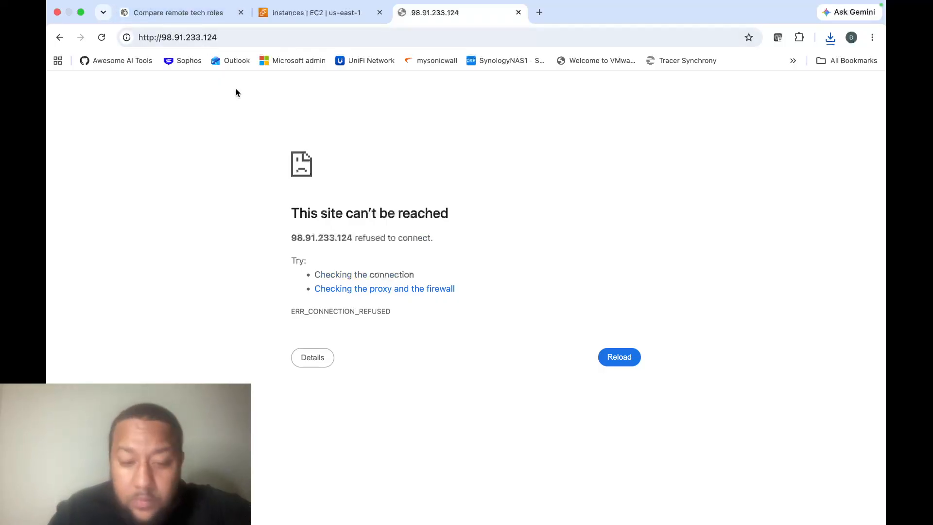
key(super+shift+3)
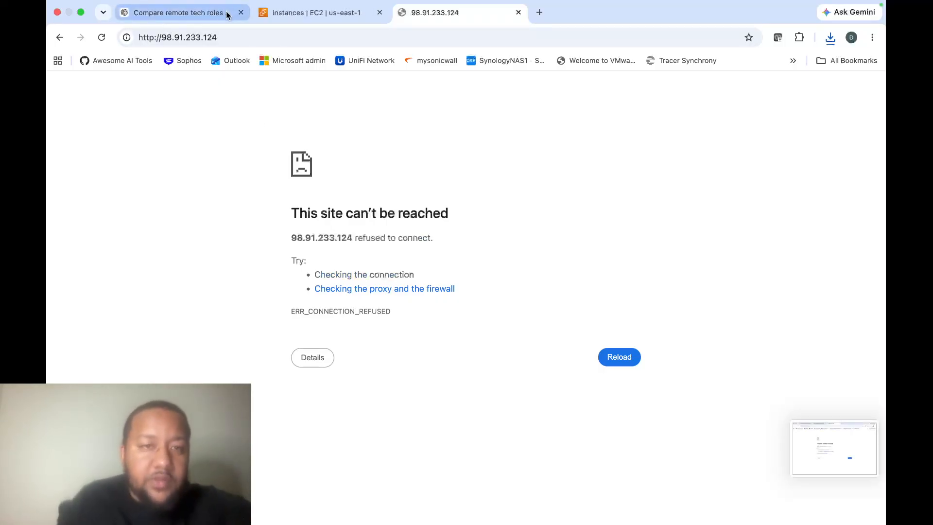
click(211, 11)
- Attach the error screenshot to ChatGPT and recheck the instance's public address from the EC2 list
drag(834, 448, 549, 481)
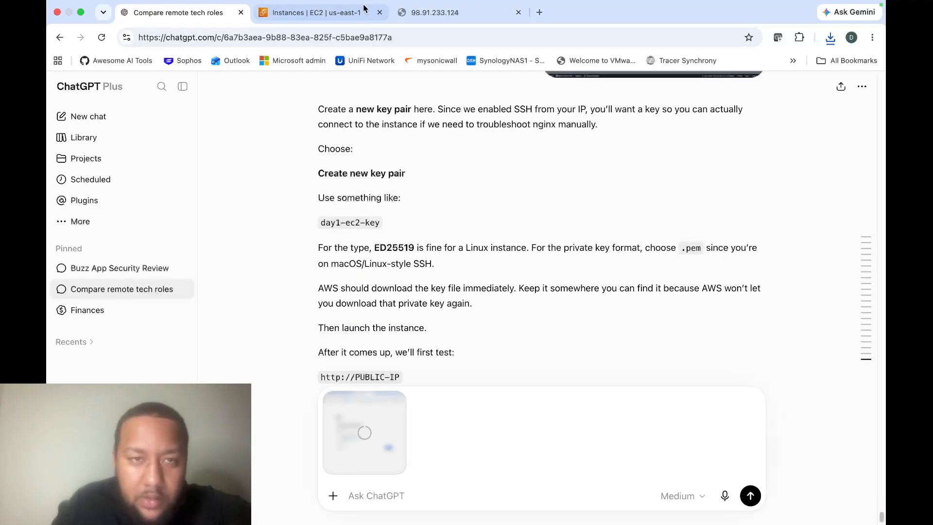
click(335, 7)
click(291, 26)
click(291, 27)
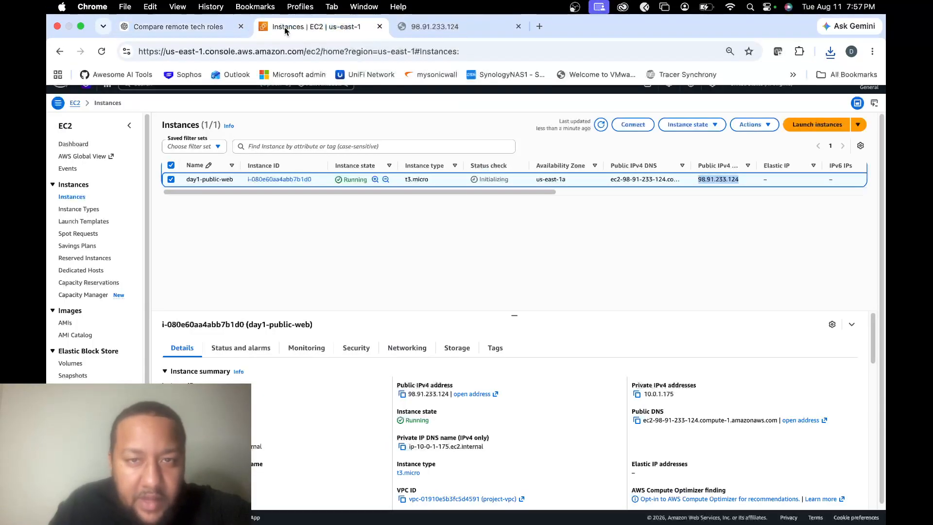
click(485, 395)
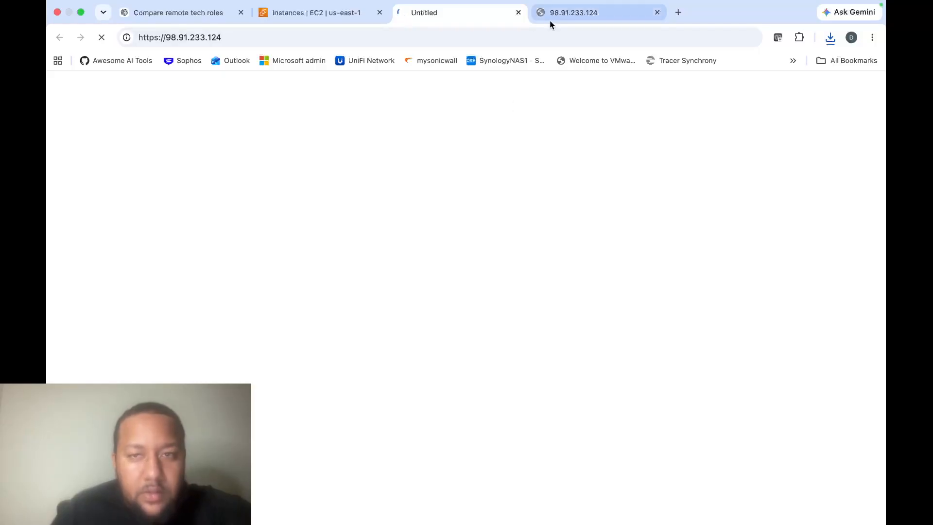
click(657, 12)
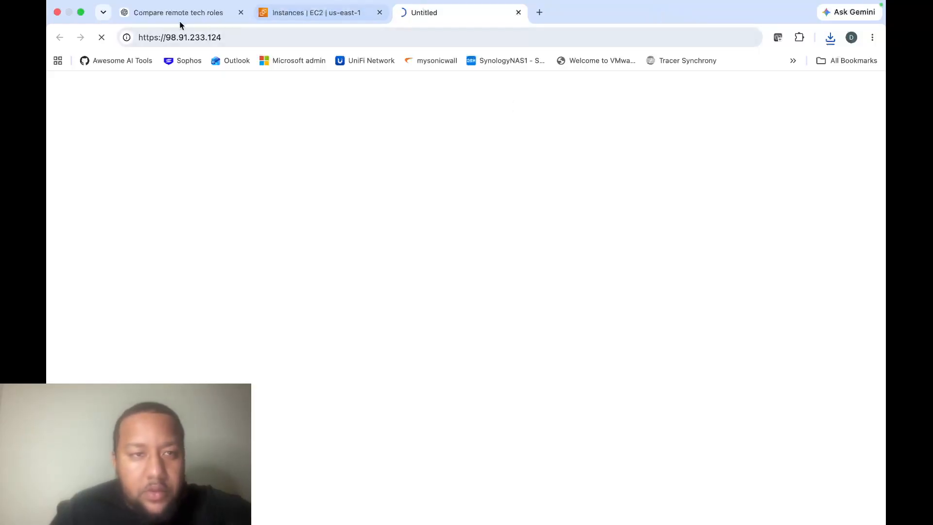
click(264, 12)
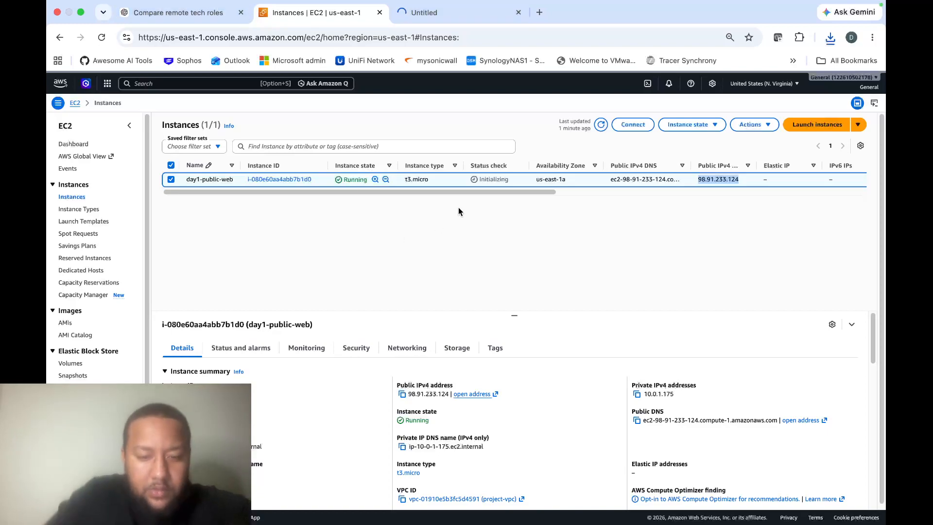
- Screenshot the instance details, attach it, and send 'it didnt' to ChatGPT
key(super+shift+3)
click(178, 12)
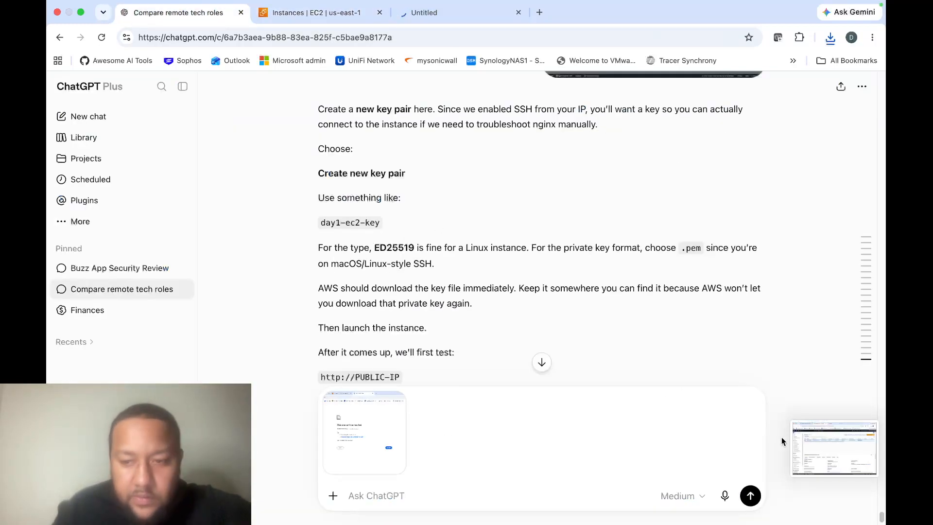
drag(833, 462, 485, 457)
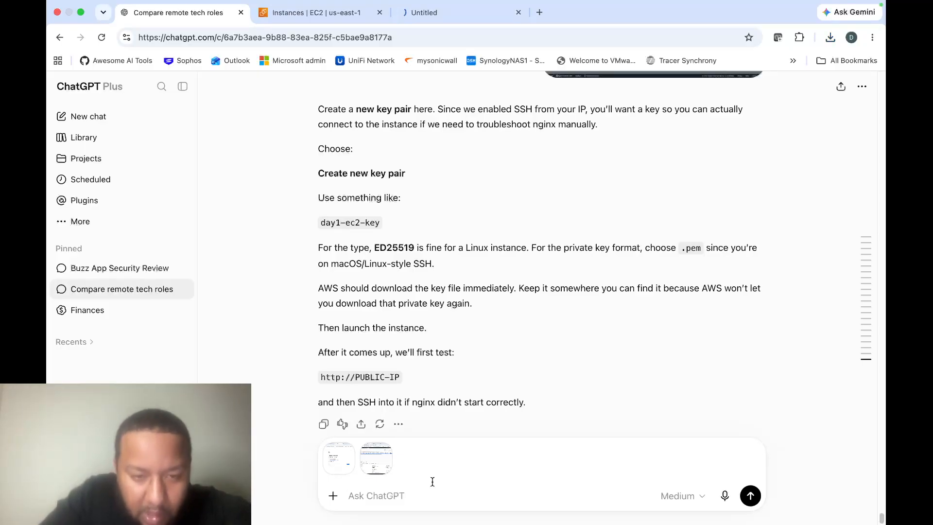
text(it)
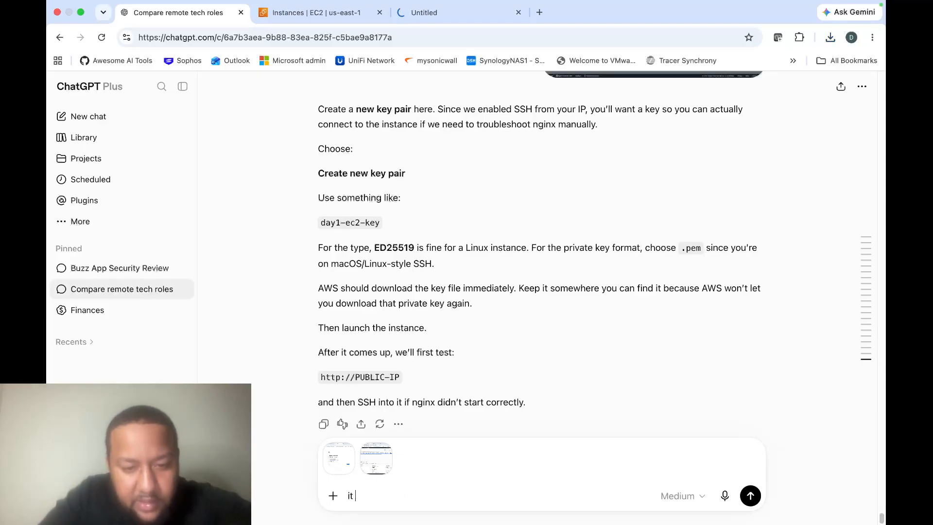
text( didnt load)
key(Return)
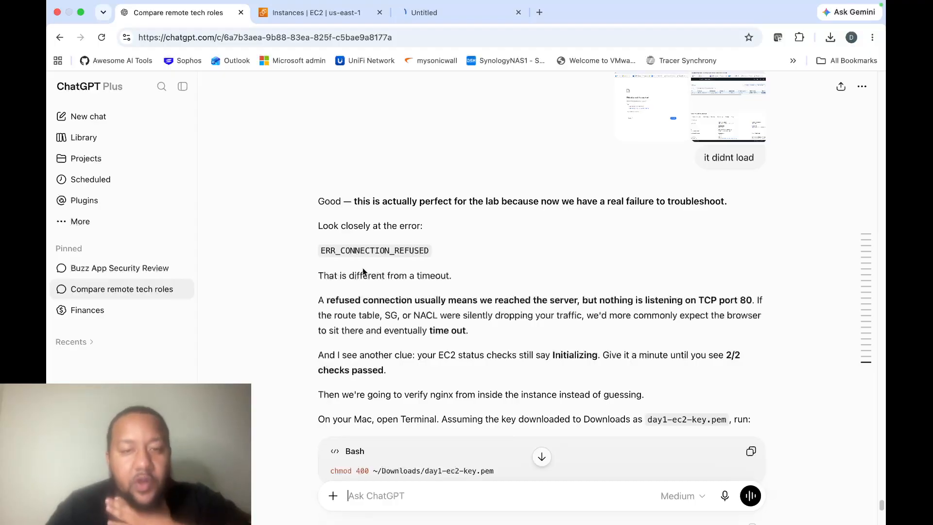
- Check the public IP tab, enlarge day1-public-web's details panel, then return to ChatGPT
click(310, 12)
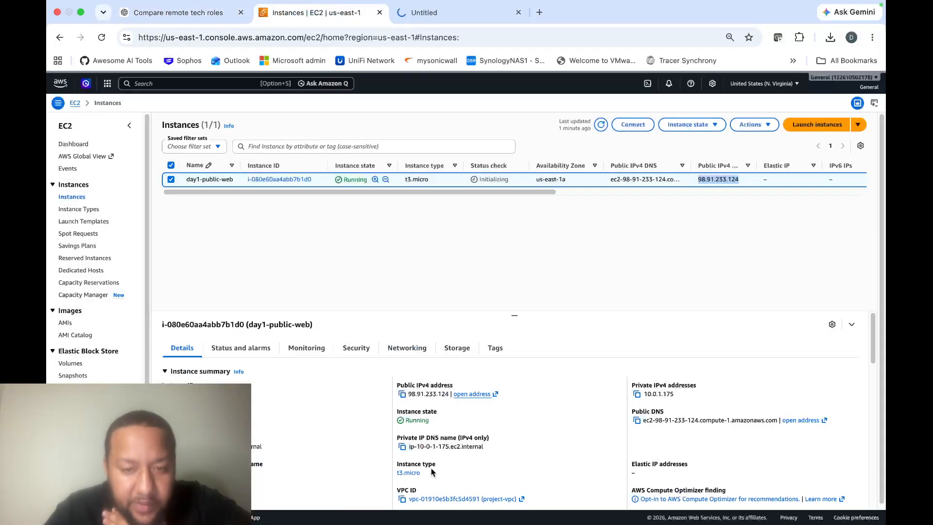
mouse_move(422, 10)
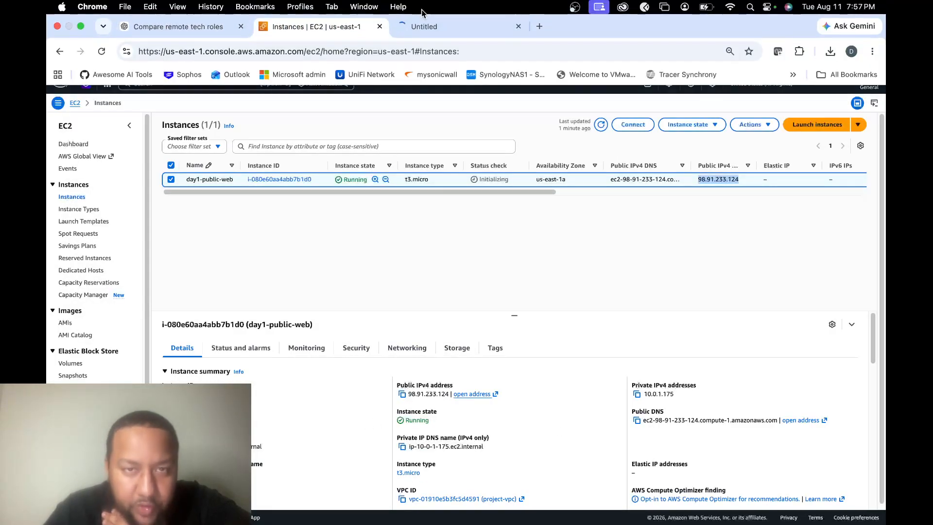
click(417, 26)
click(320, 26)
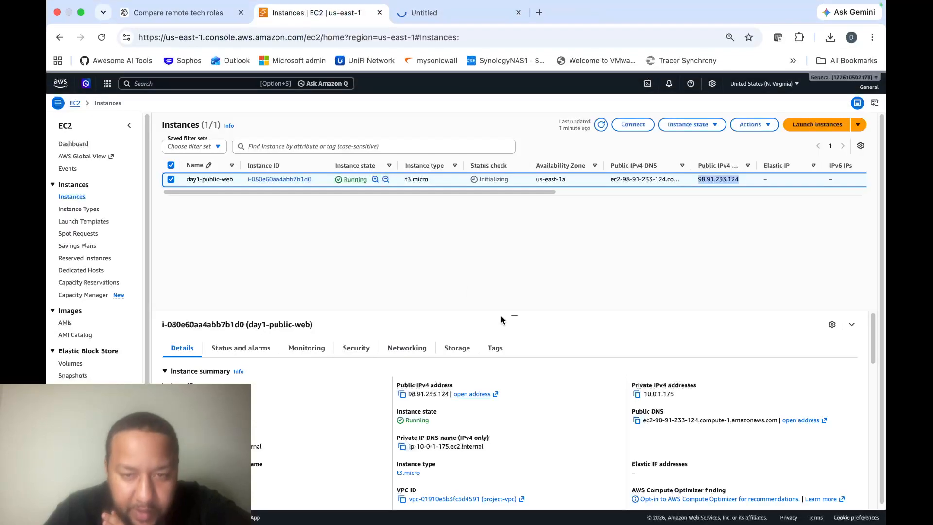
drag(501, 319, 515, 237)
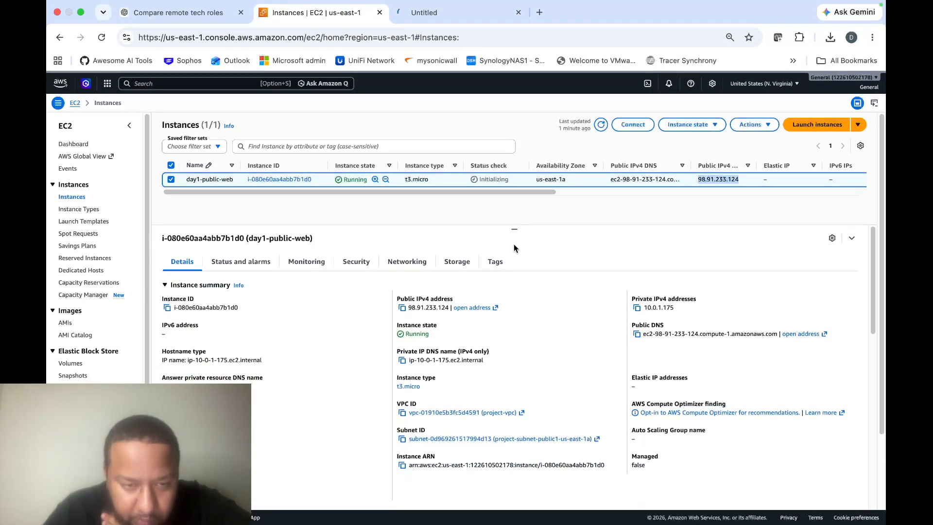
click(561, 224)
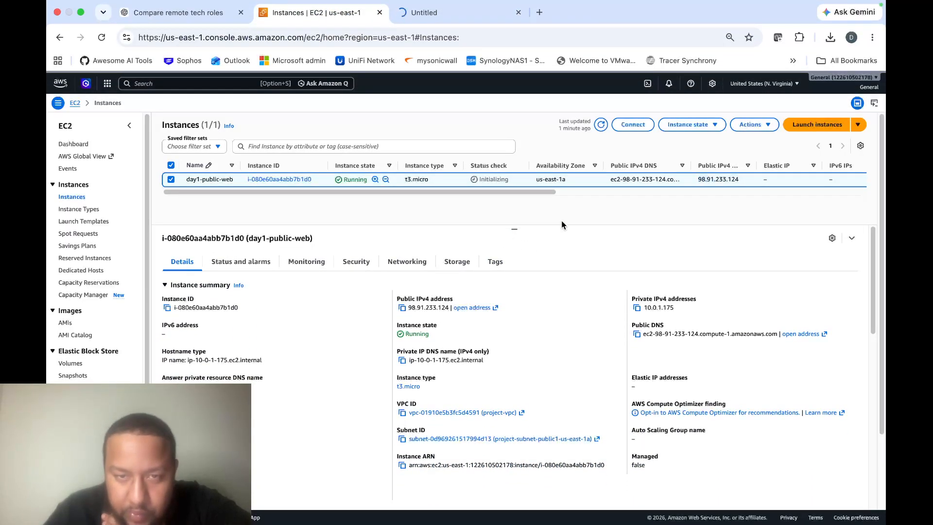
click(178, 13)
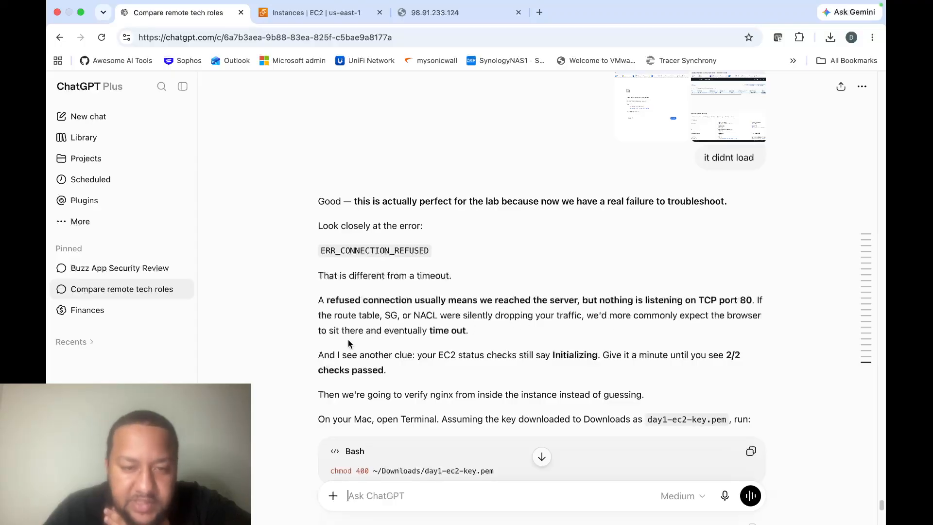
- Recheck the 98.91.233.124 error tab and highlight ChatGPT's advice to wait for 2/2 checks passed
click(417, 13)
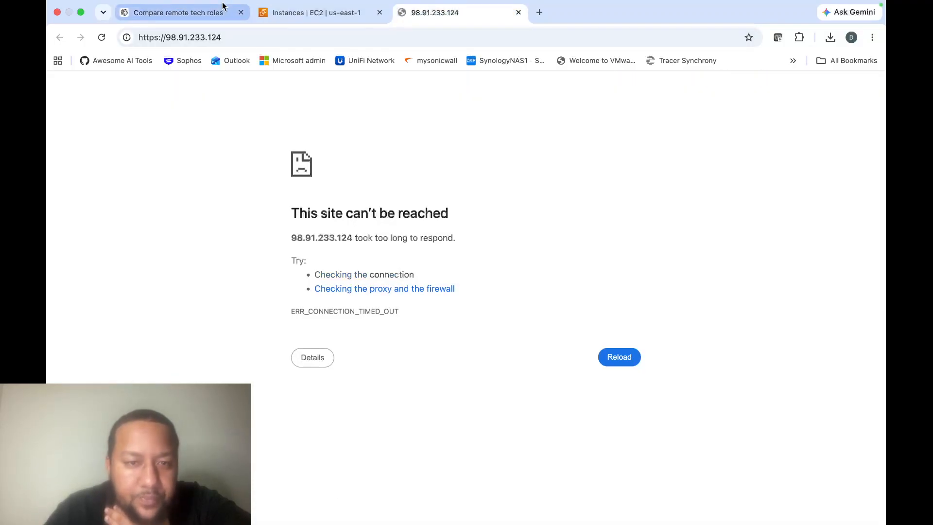
click(204, 14)
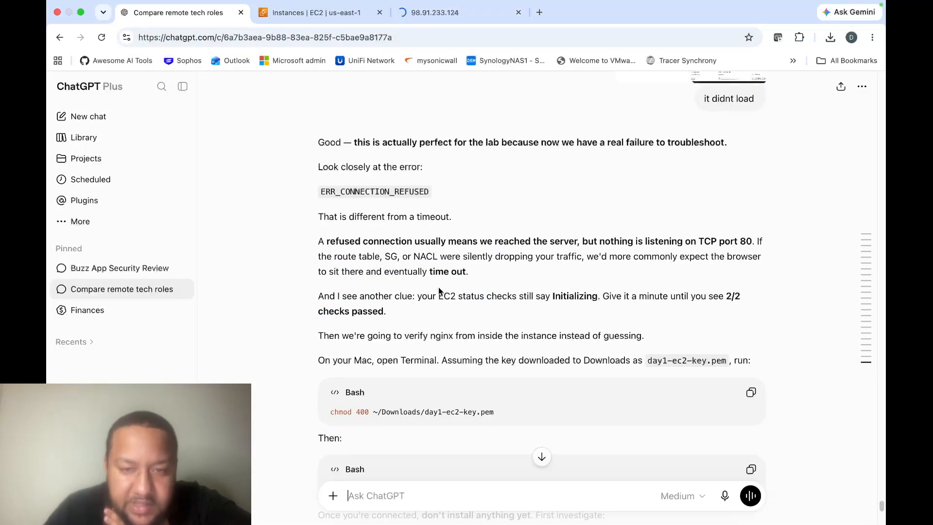
drag(461, 296, 627, 311)
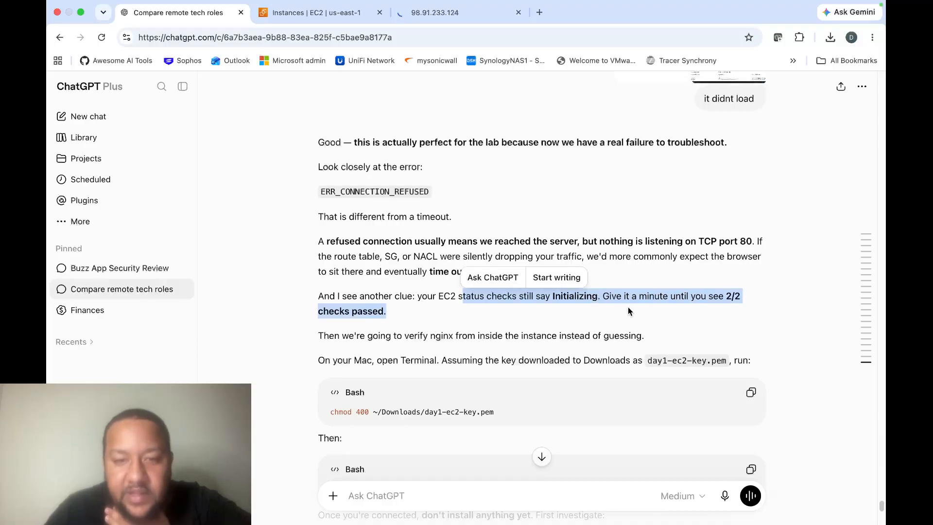
- Refresh the EC2 instance list twice; day1-public-web's status checks remain Initializing
click(332, 14)
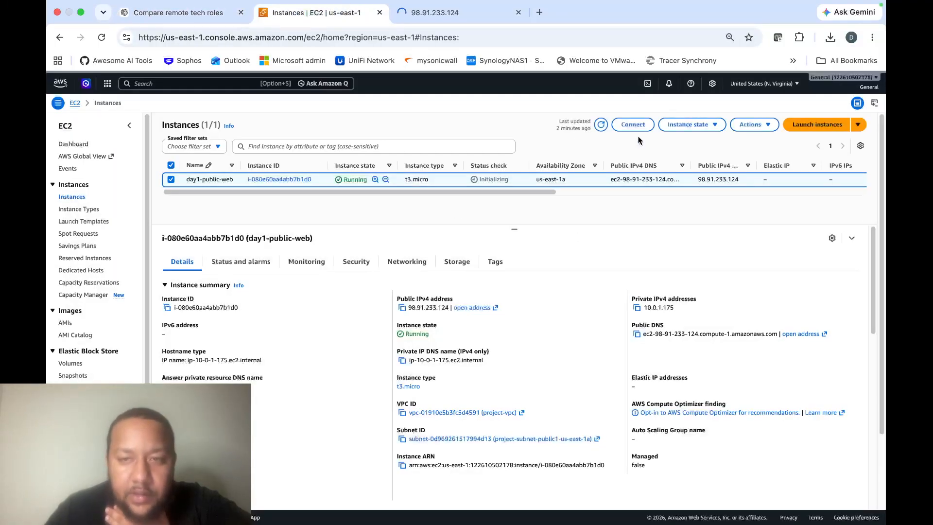
click(600, 125)
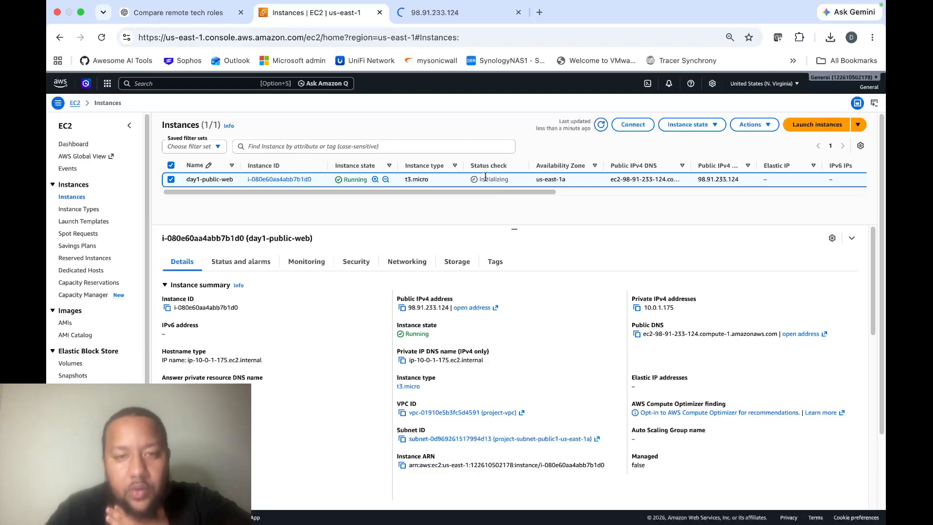
click(456, 18)
click(200, 13)
click(289, 14)
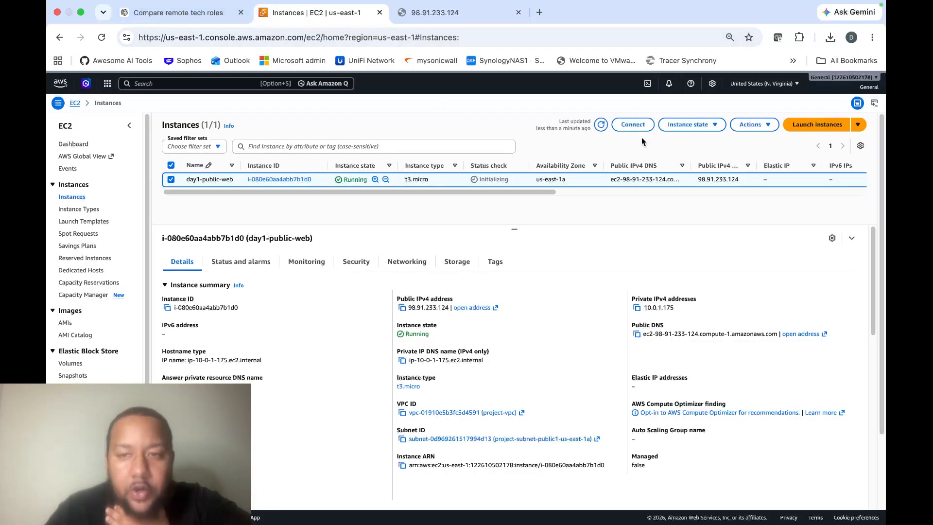
click(601, 124)
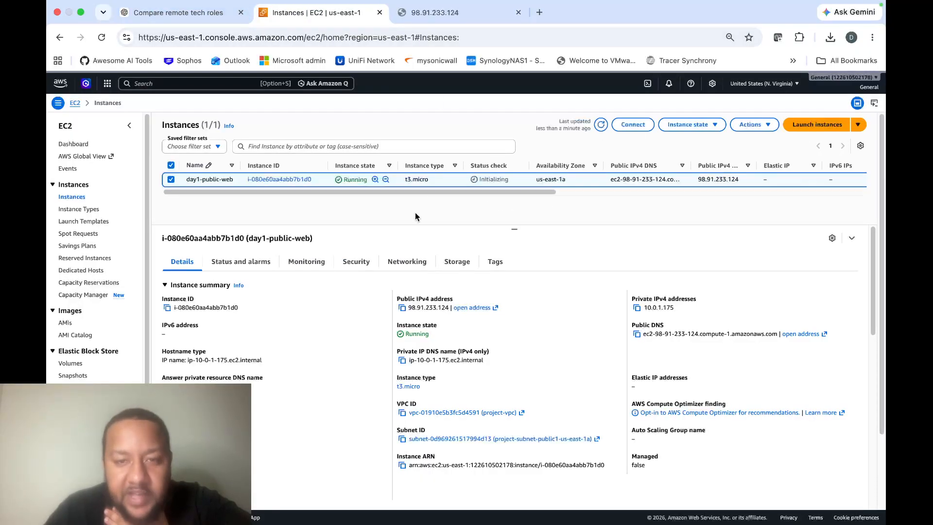
click(178, 13)
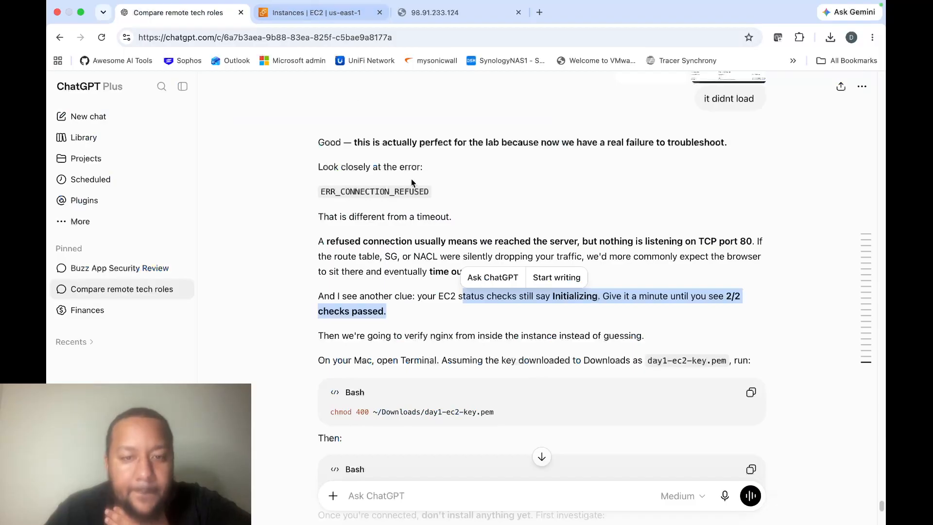
click(411, 319)
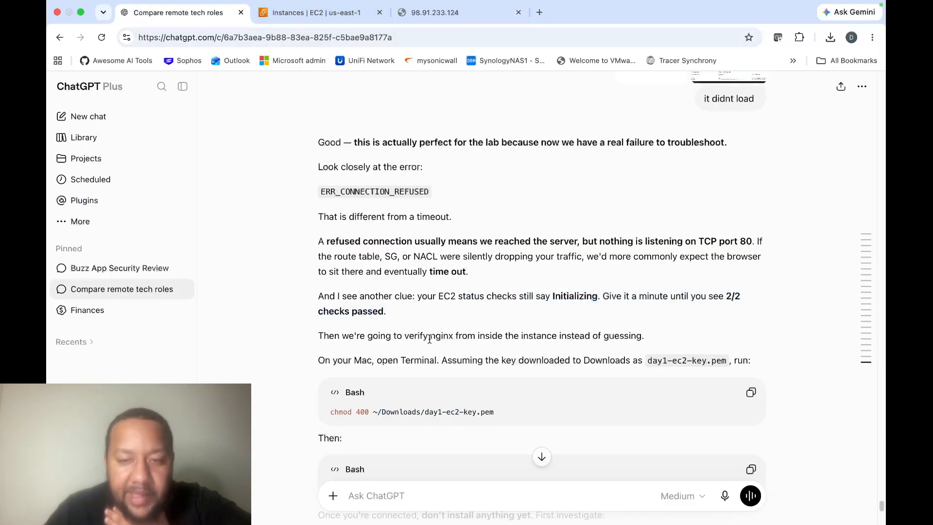
scroll(450, 349, down, 3)
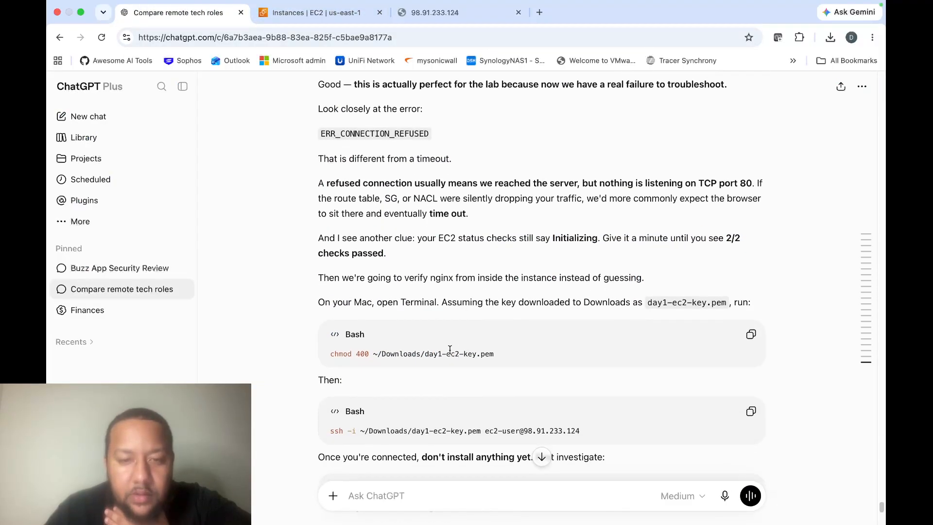
scroll(449, 349, down, 4)
scroll(464, 281, down, 10)
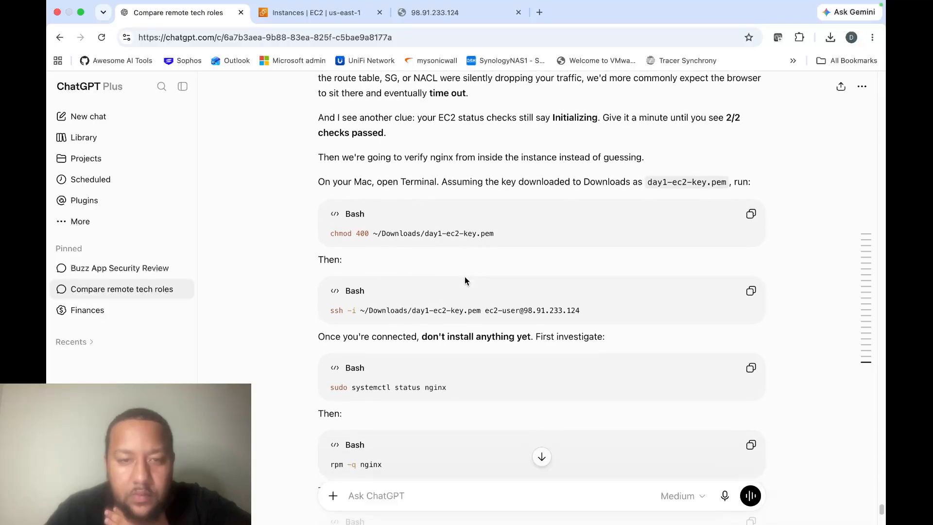
scroll(466, 281, up, 15)
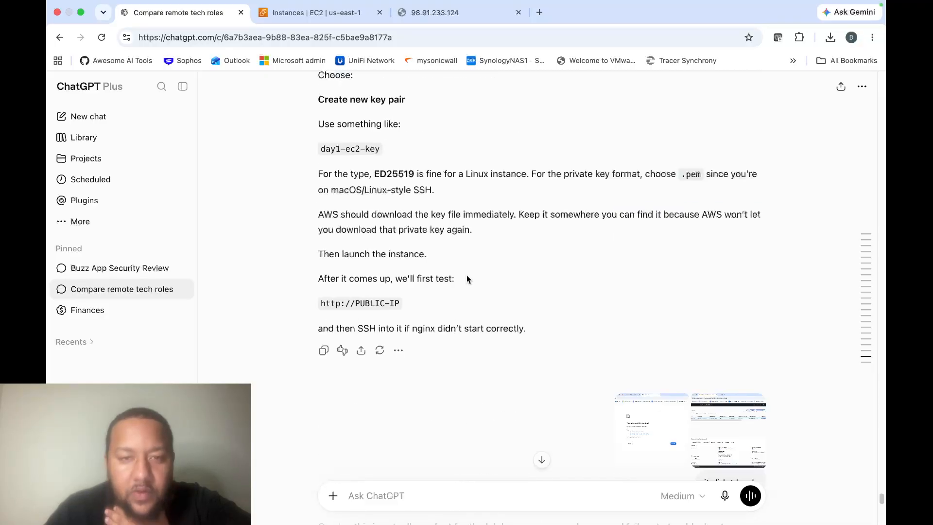
scroll(470, 285, down, 13)
scroll(470, 283, up, 10)
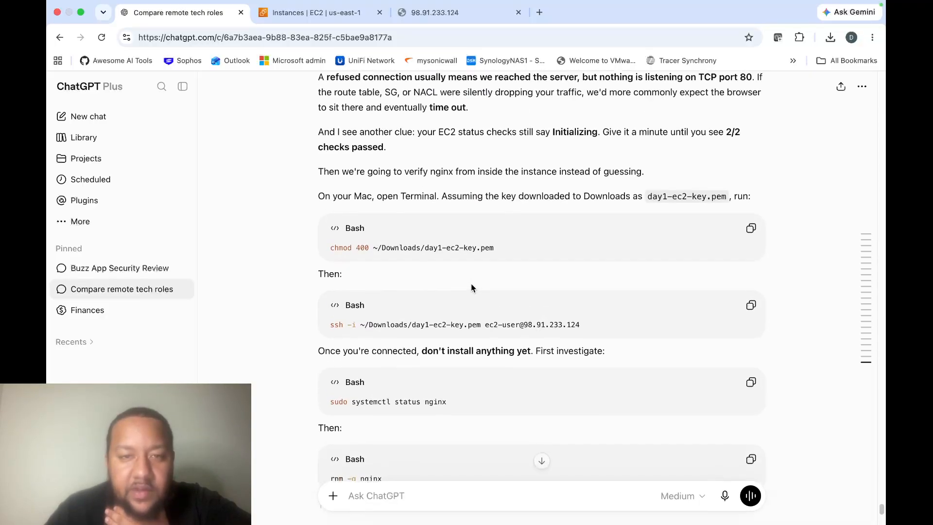
click(313, 27)
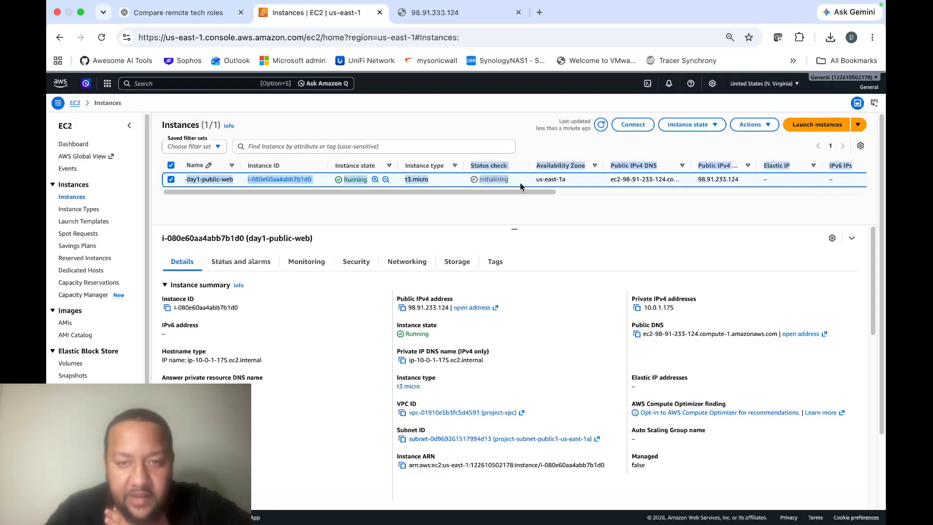
drag(508, 177, 479, 177)
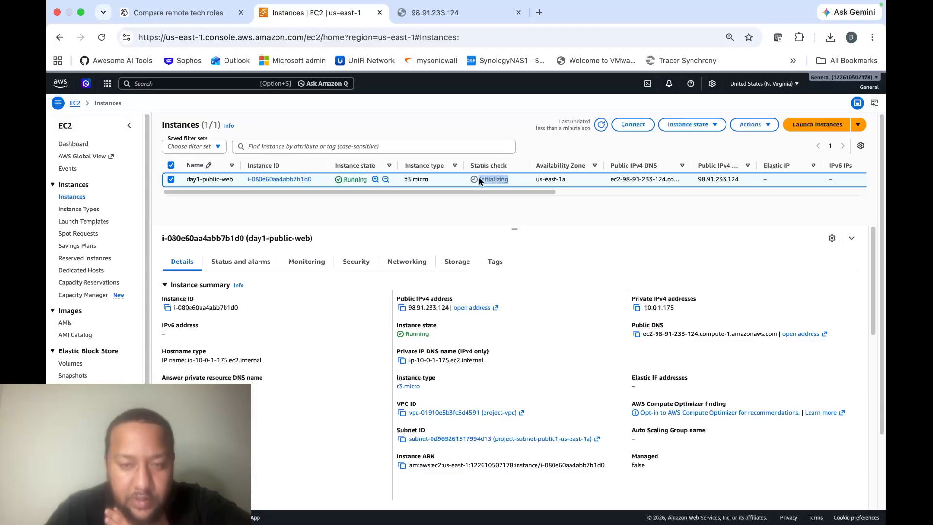
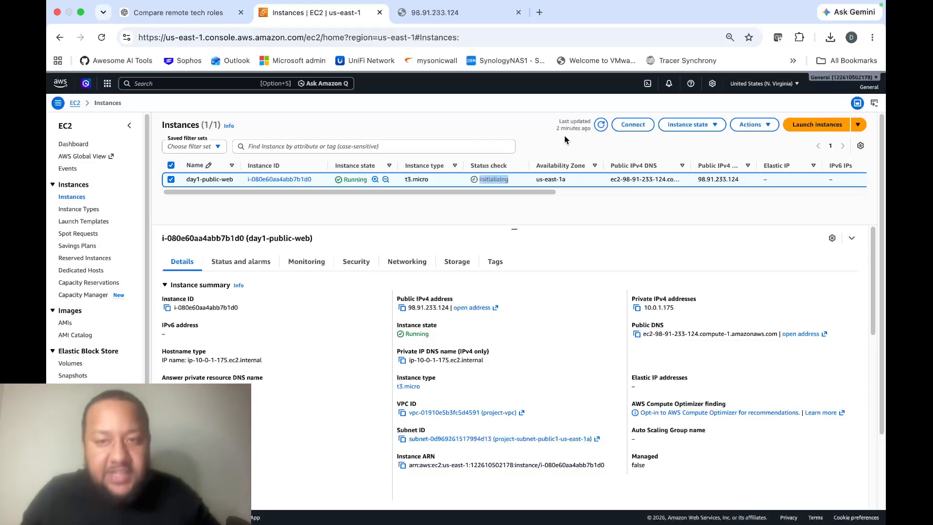
- Refresh the instance list, reopen the instance's public address and close the timed-out tab
click(600, 125)
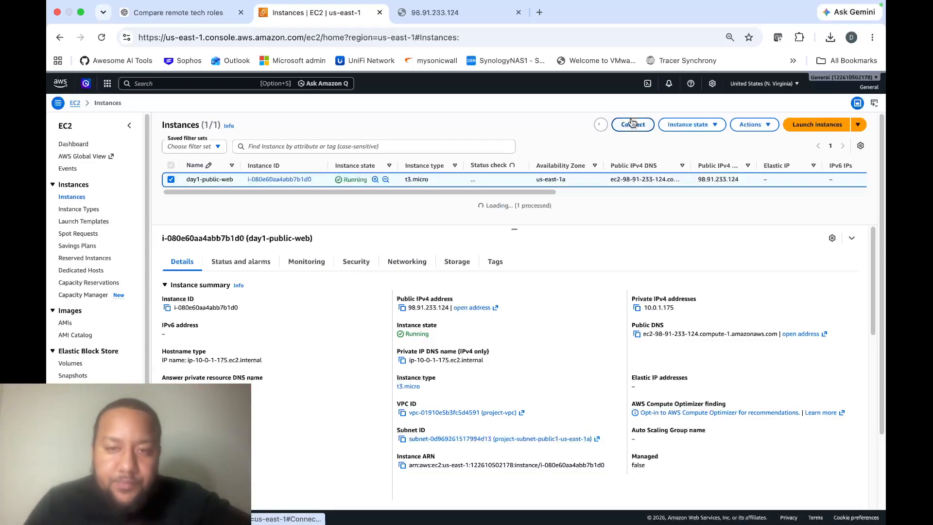
click(461, 14)
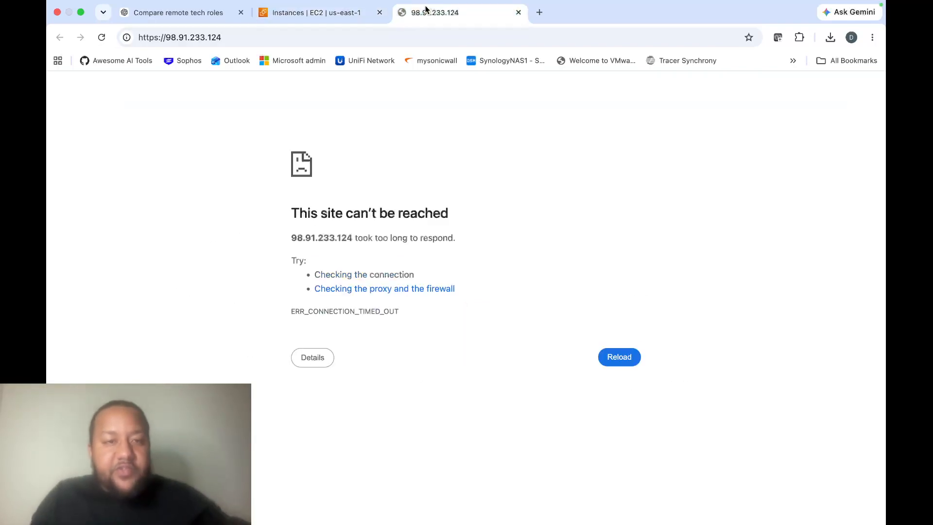
click(102, 37)
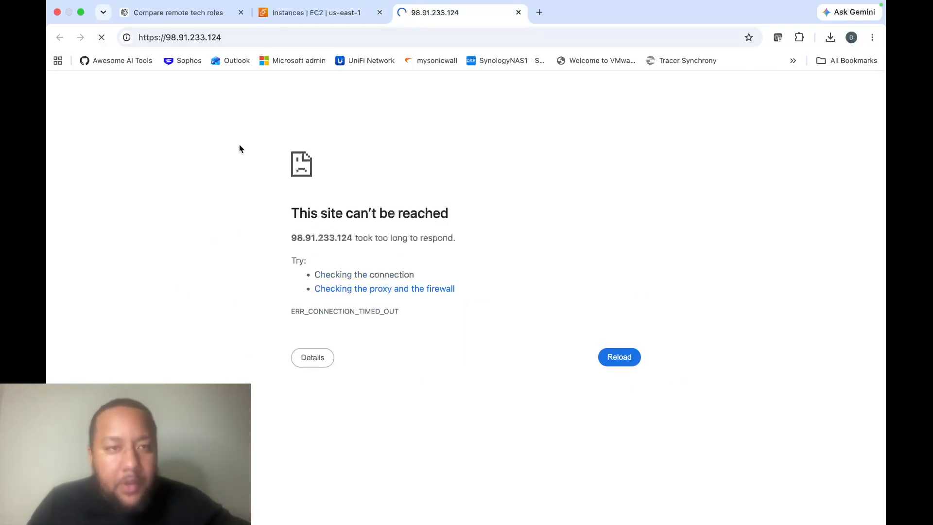
click(331, 17)
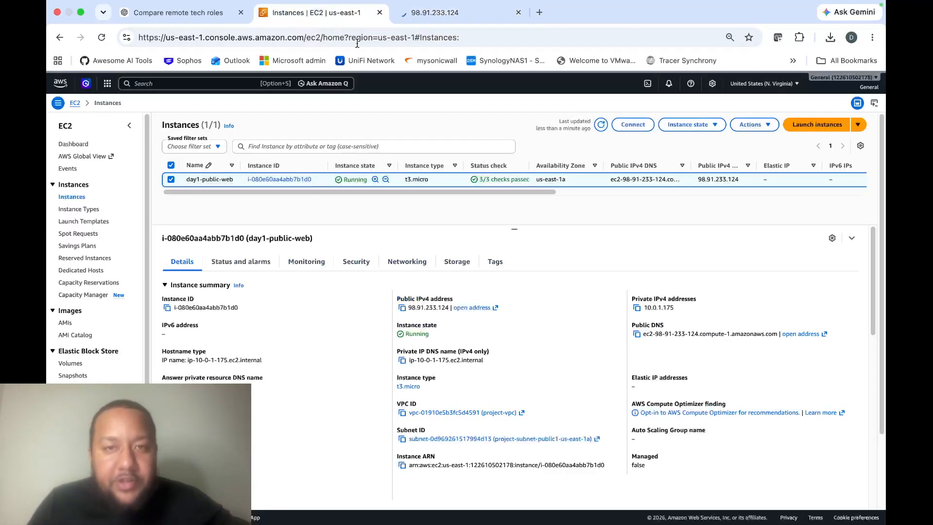
click(459, 308)
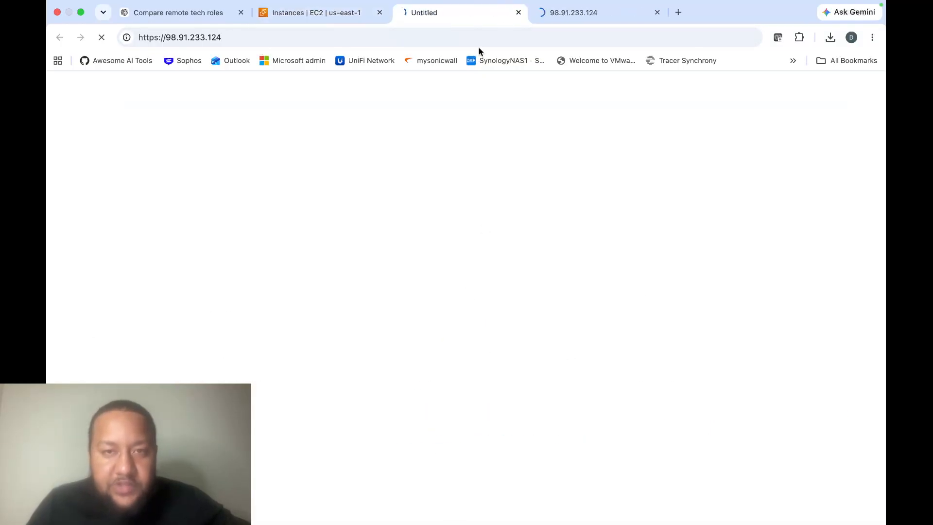
click(656, 13)
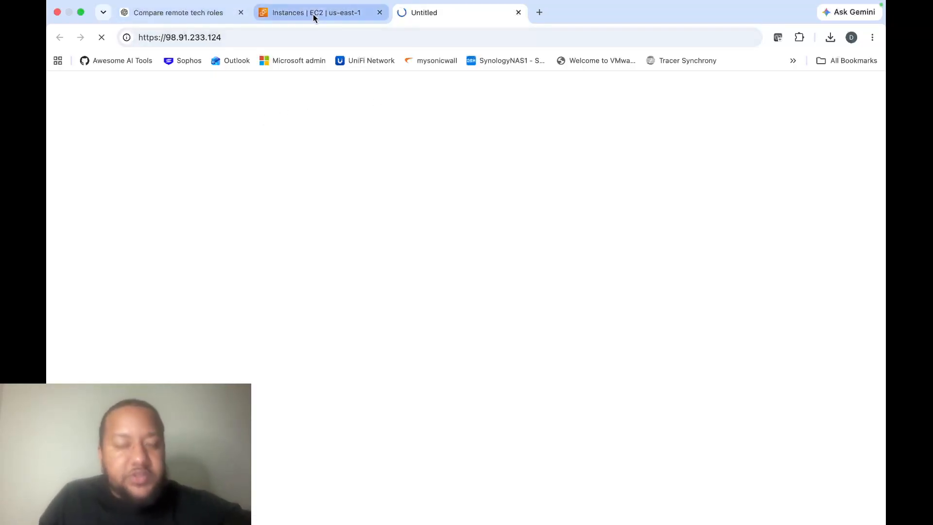
- Change the address from https to plain http and load it
click(168, 37)
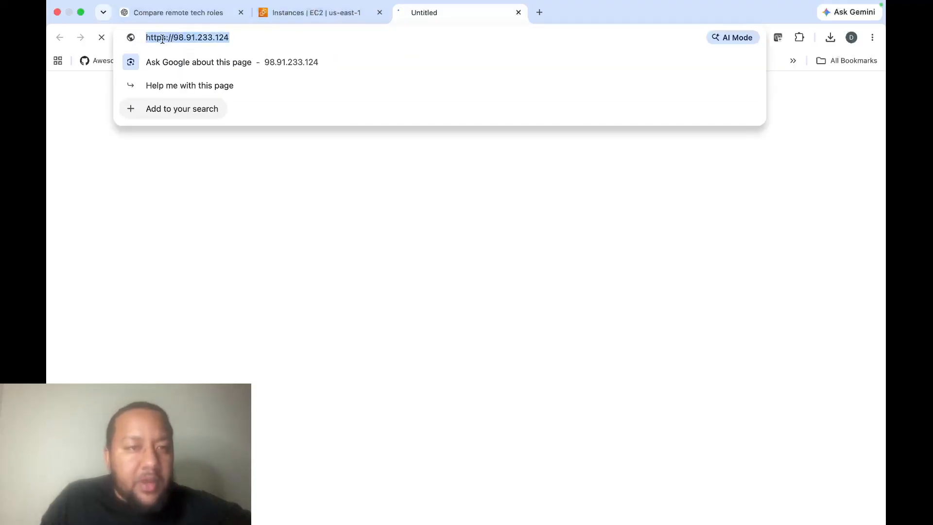
click(164, 38)
key(Delete)
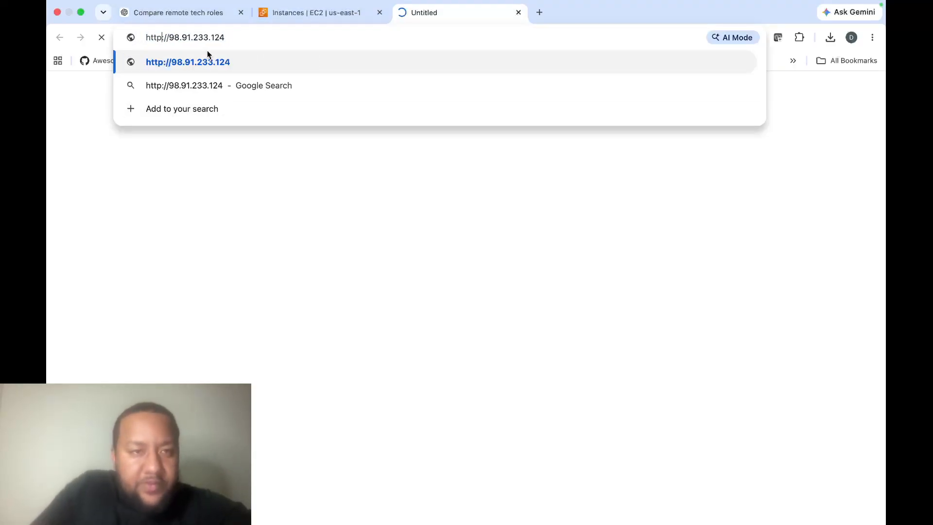
key(Return)
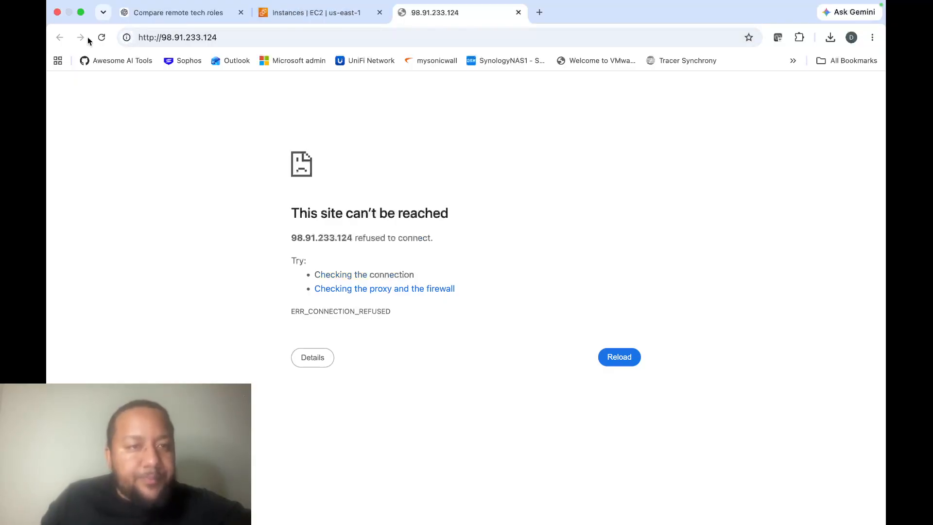
- Reopen the public address, close the connection-refused page and return to the ChatGPT chat
click(286, 13)
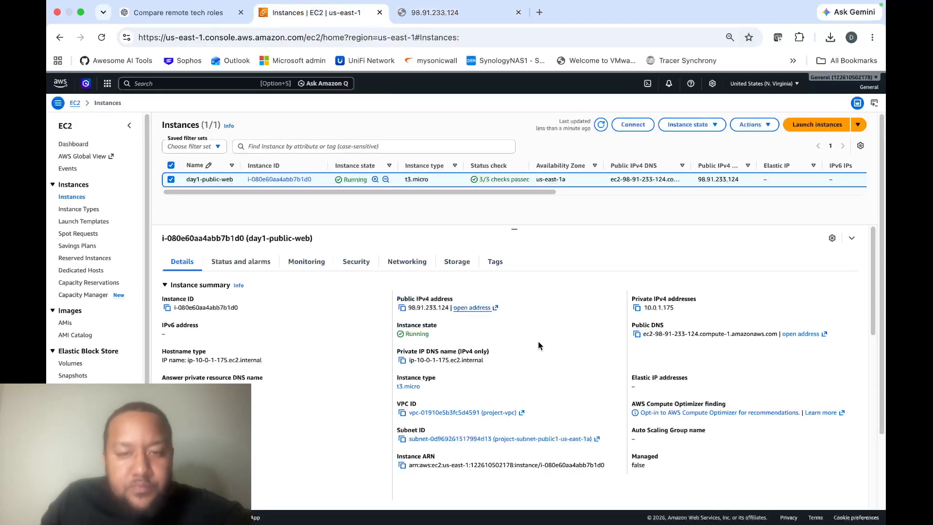
click(470, 312)
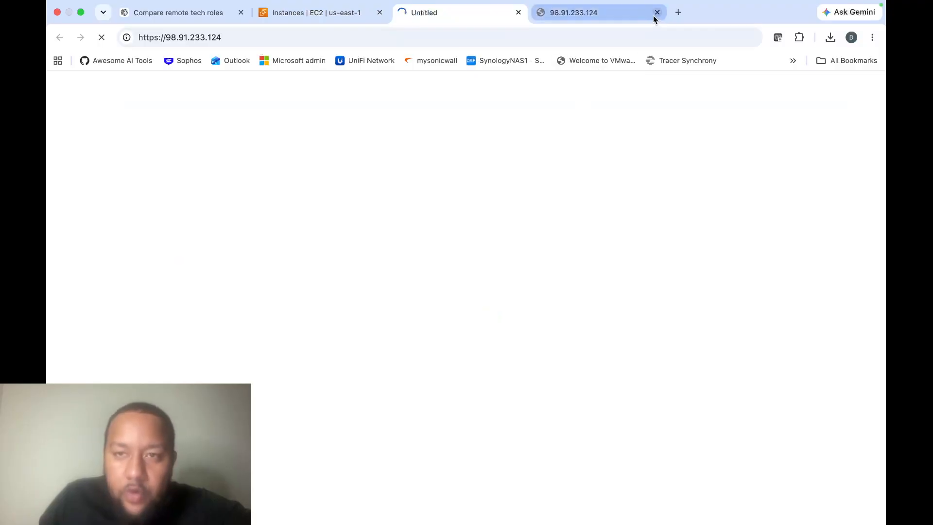
click(650, 13)
click(656, 12)
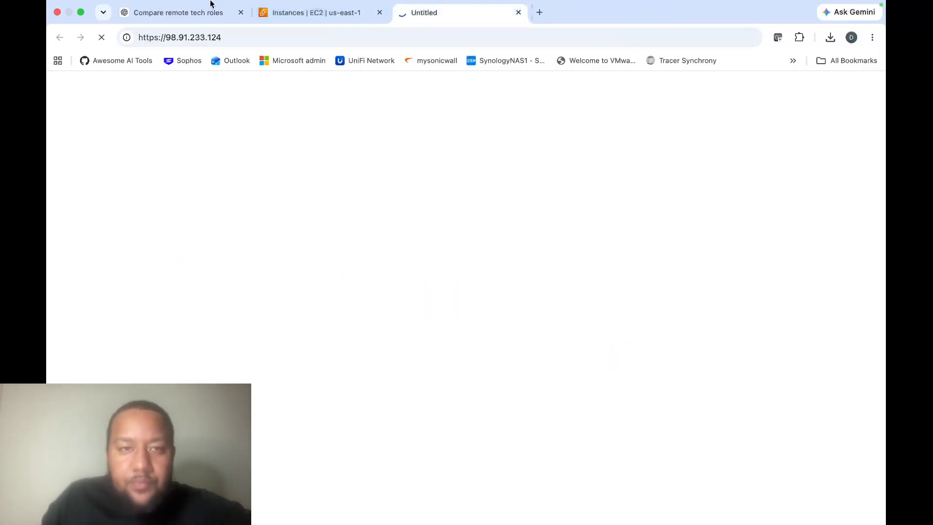
click(173, 27)
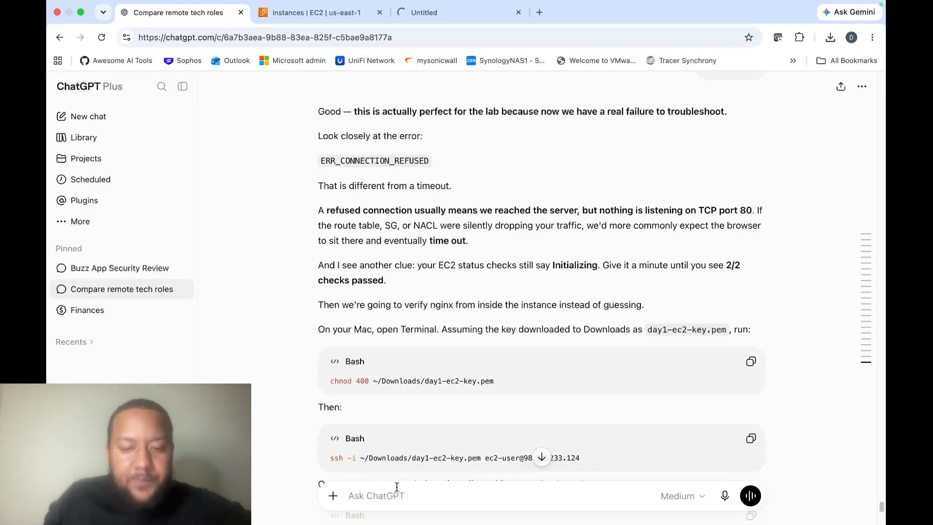
text(ok it says 3)
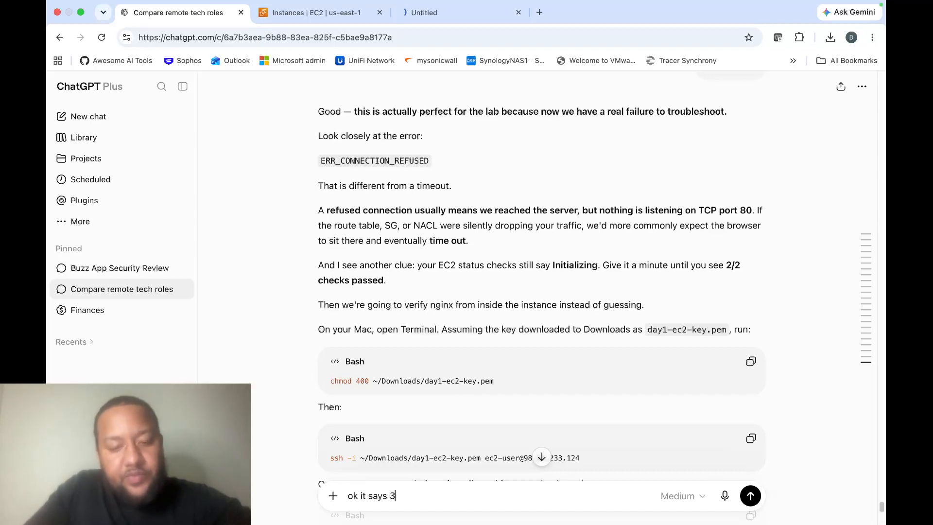
text(/3 checks passed)
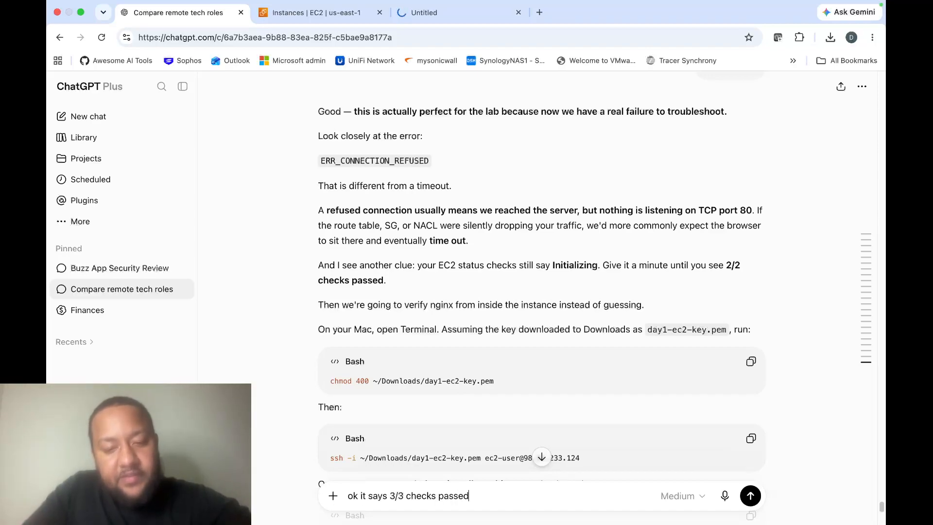
text( still not opening)
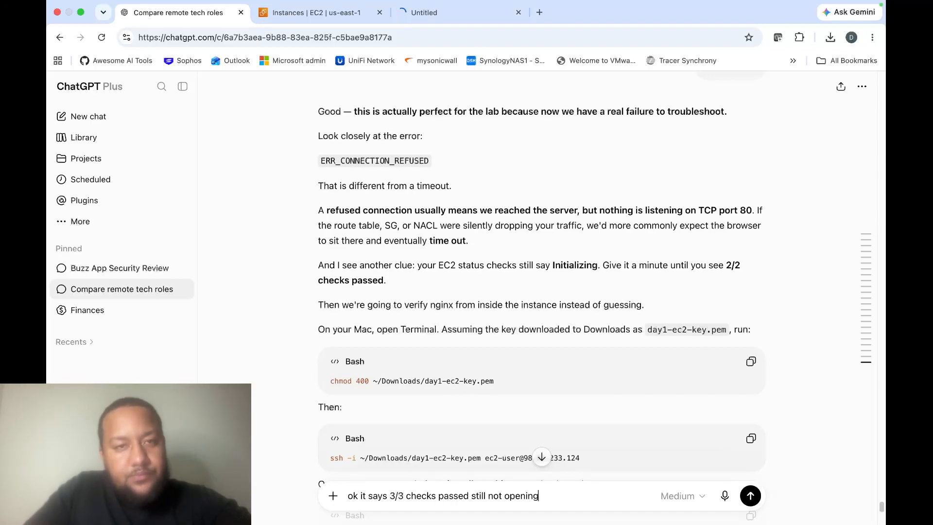
text(. so)
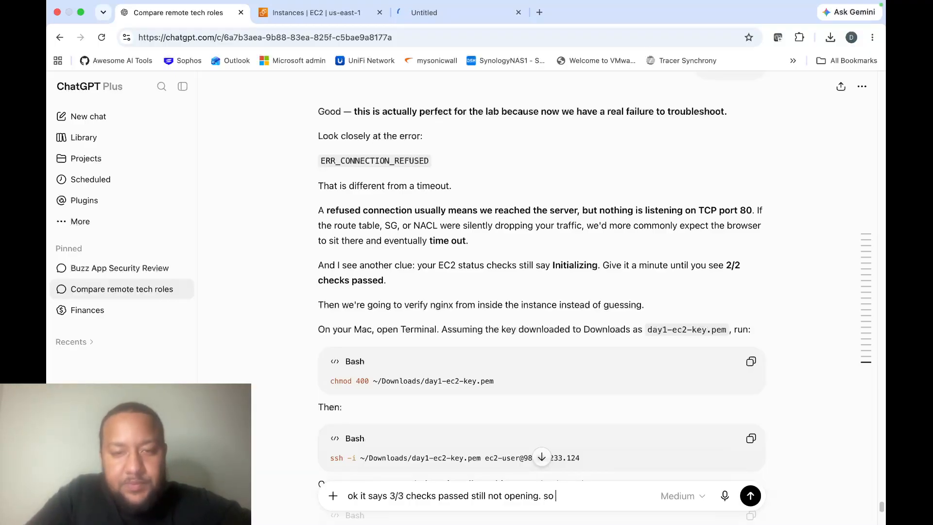
key(super+a)
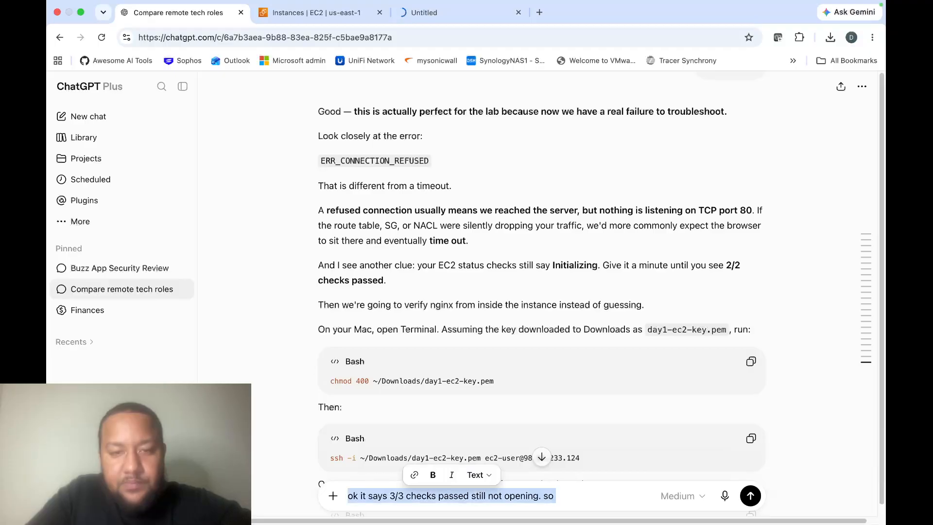
key(BackSpace)
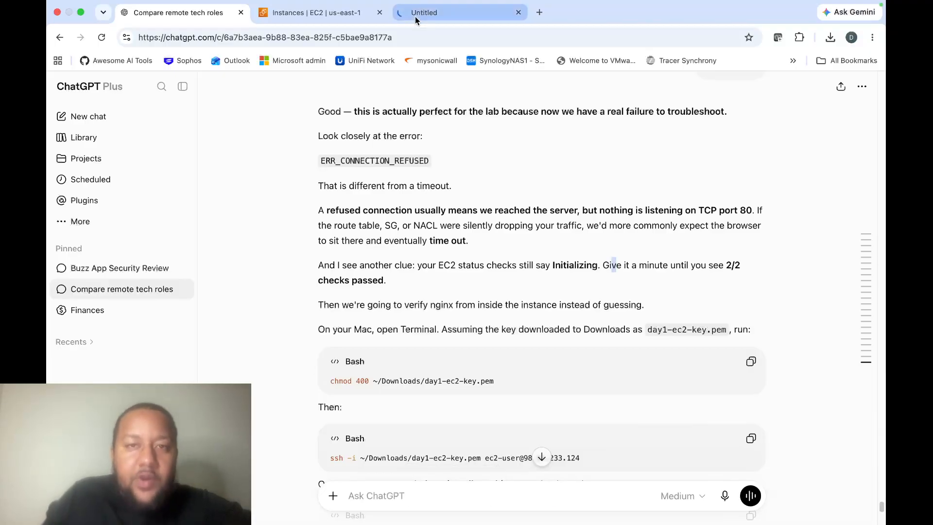
click(427, 13)
click(311, 12)
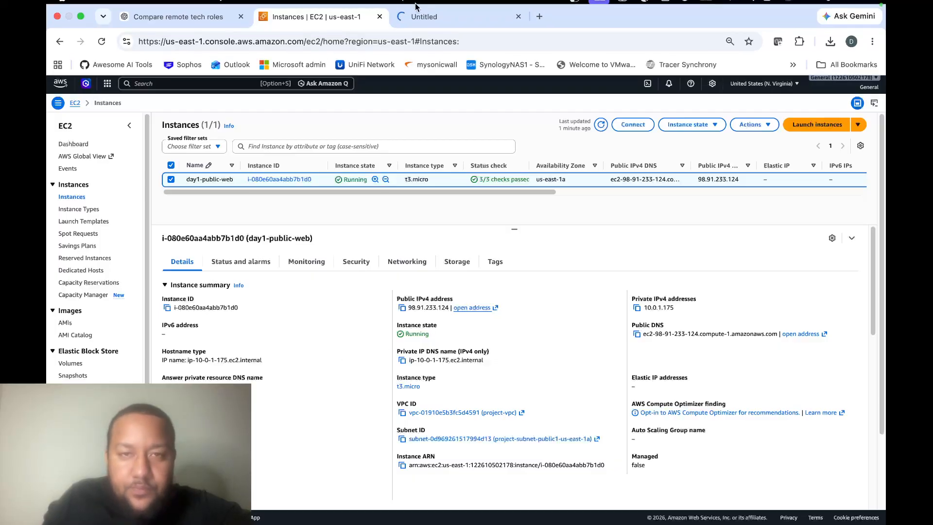
click(176, 27)
right_click(176, 26)
click(369, 116)
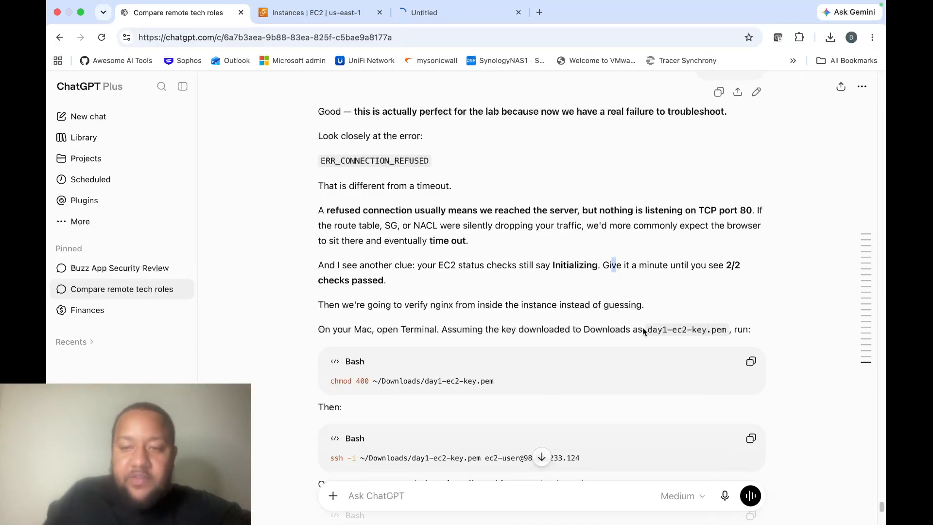
scroll(672, 302, down, 5)
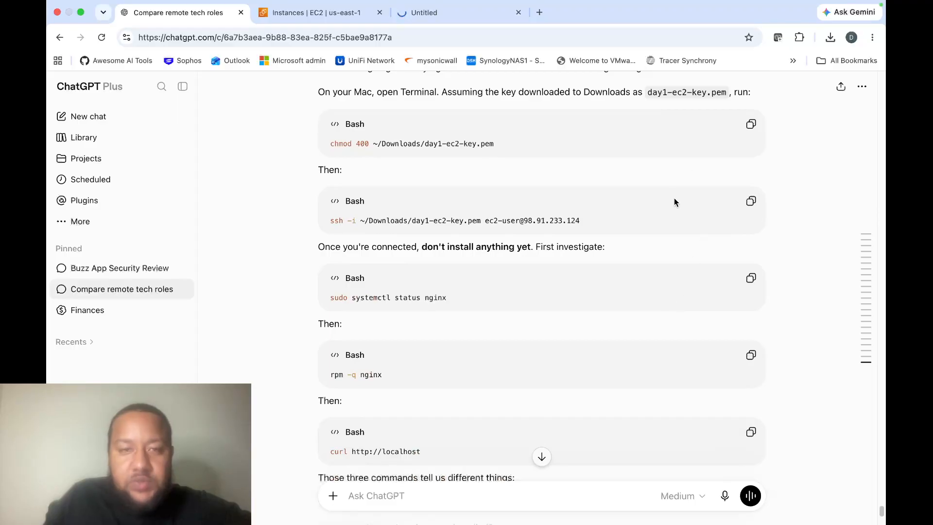
scroll(674, 202, up, 2)
key(super+n)
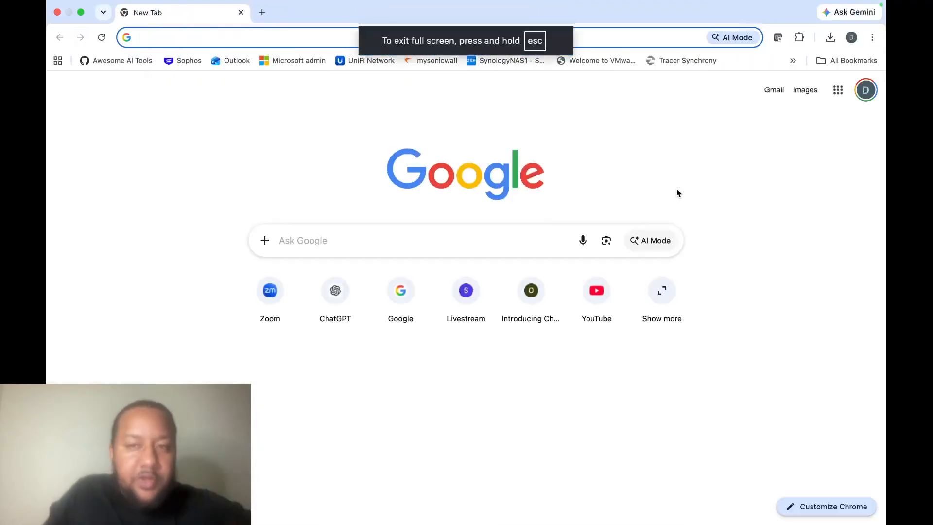
click(57, 12)
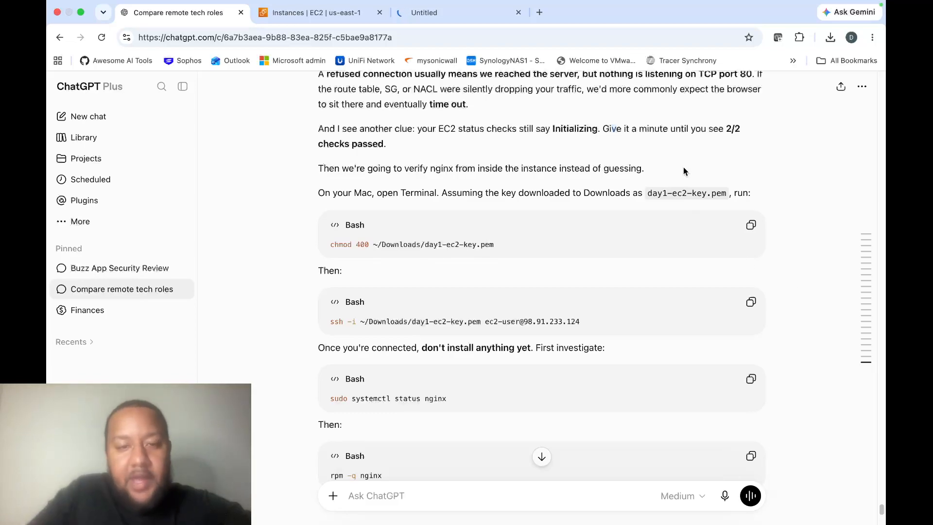
- Launch Terminal and arrange it beside the browser window
key(super+space)
text(term)
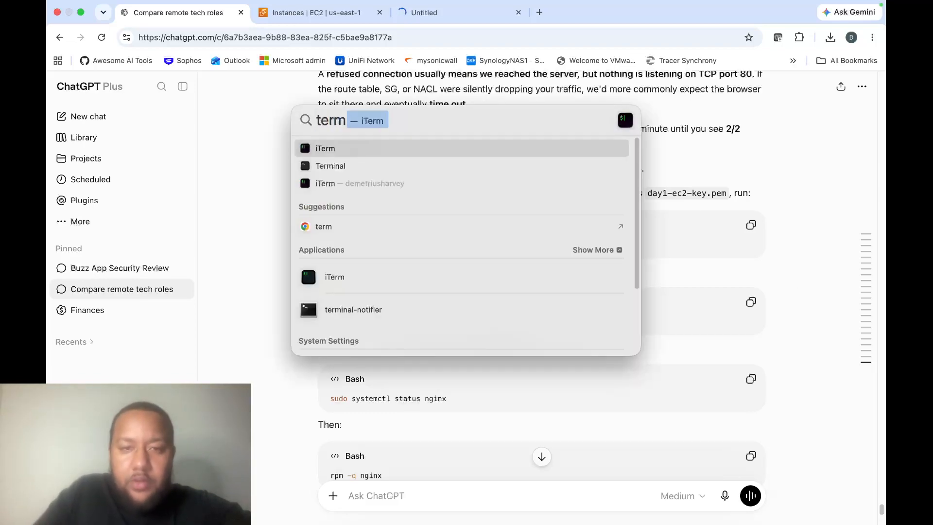
key(Down)
key(Return)
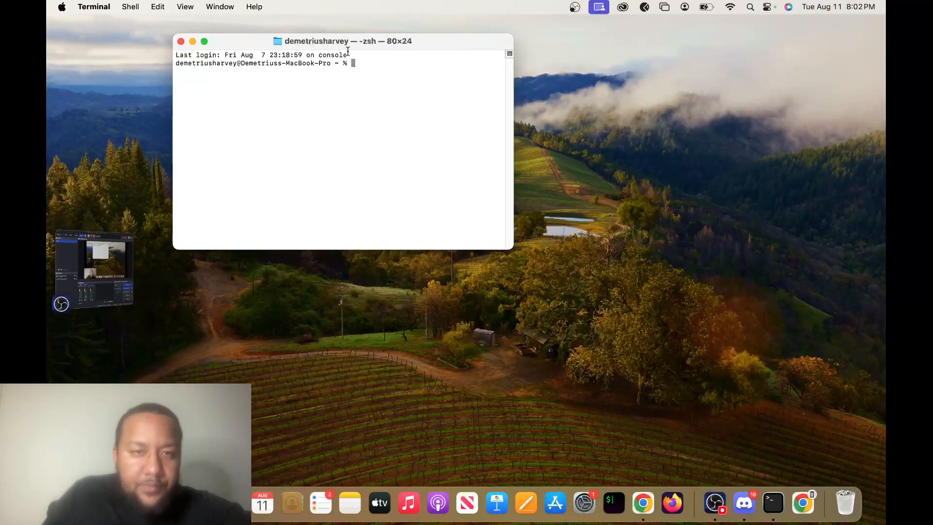
drag(377, 40, 529, 76)
click(643, 503)
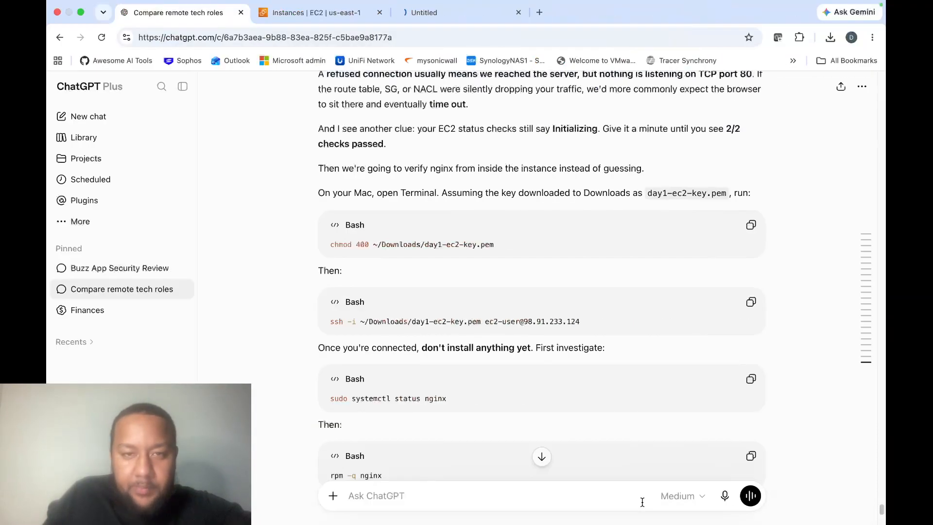
click(80, 28)
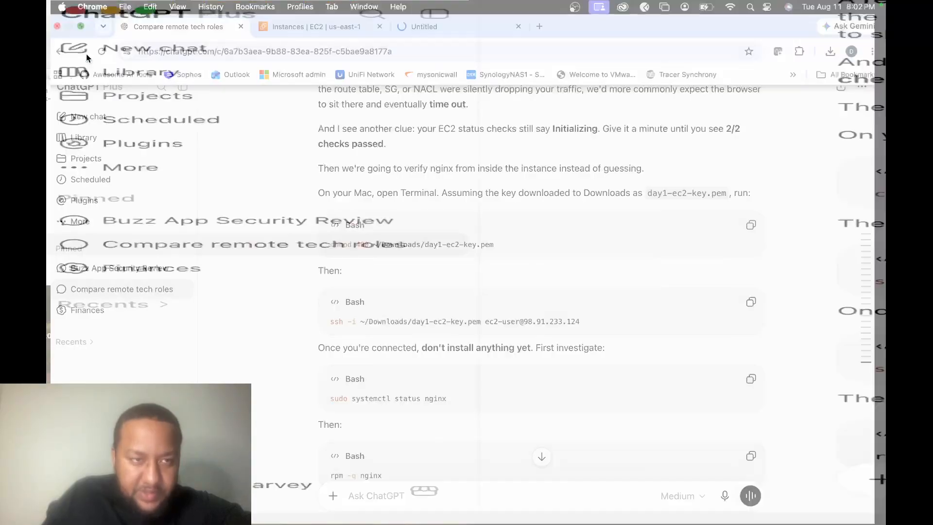
drag(109, 313, 563, 149)
drag(369, 39, 298, 38)
scroll(391, 169, down, 1)
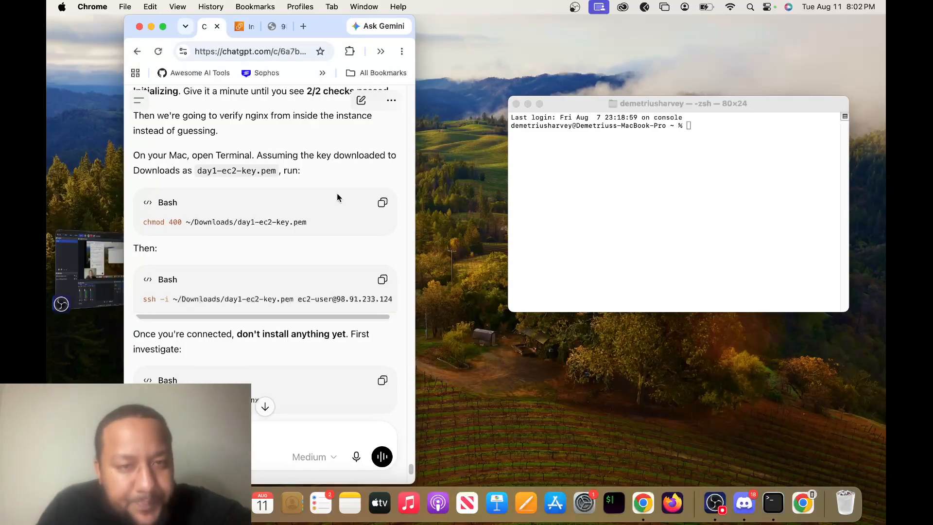
- Run ChatGPT's chmod 400 command on day1-ec2-key.pem in Terminal
click(382, 203)
click(583, 213)
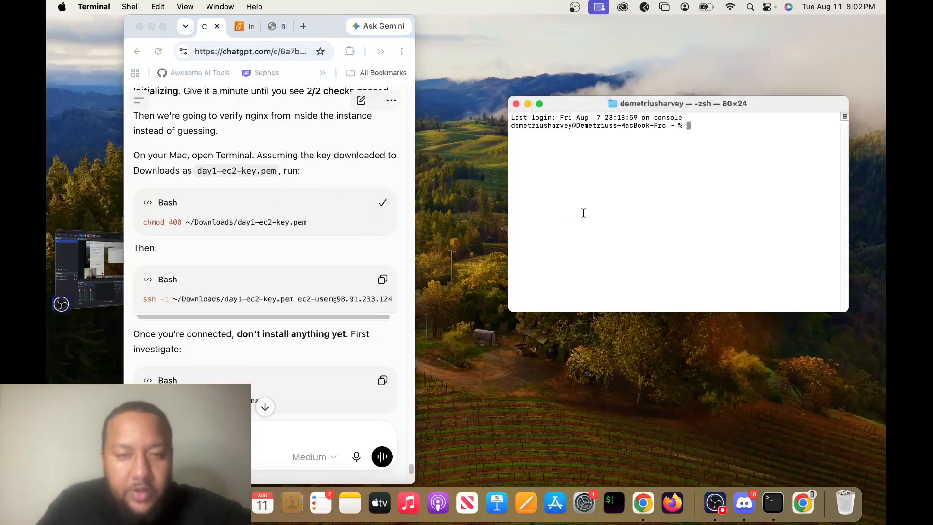
key(super+v)
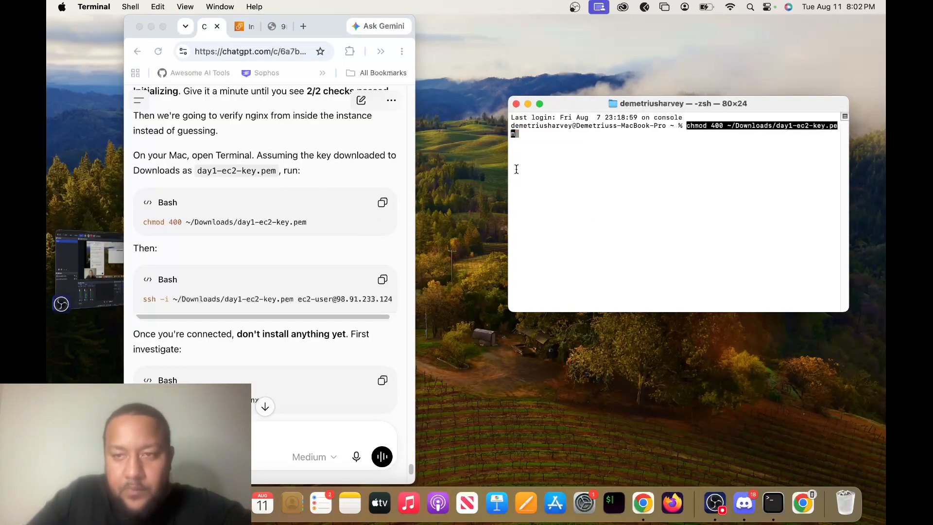
key(Return)
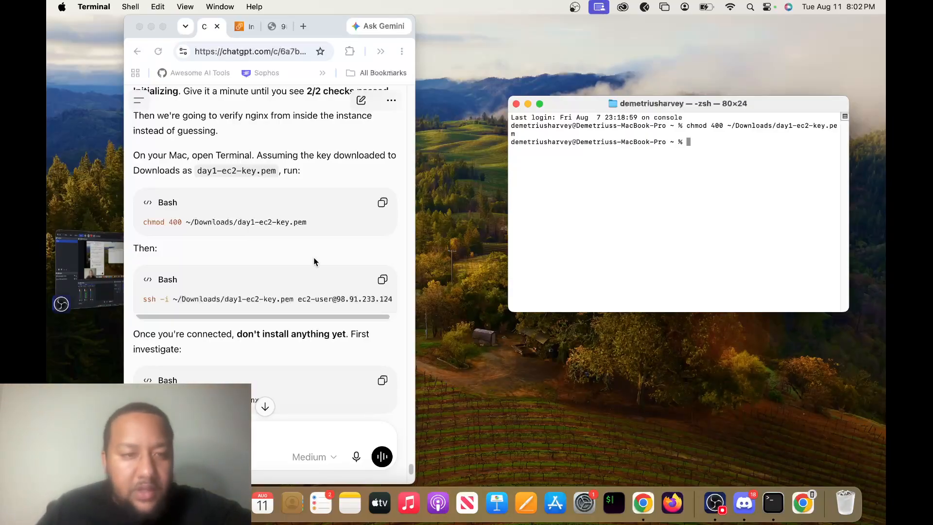
scroll(315, 259, down, 1)
click(383, 266)
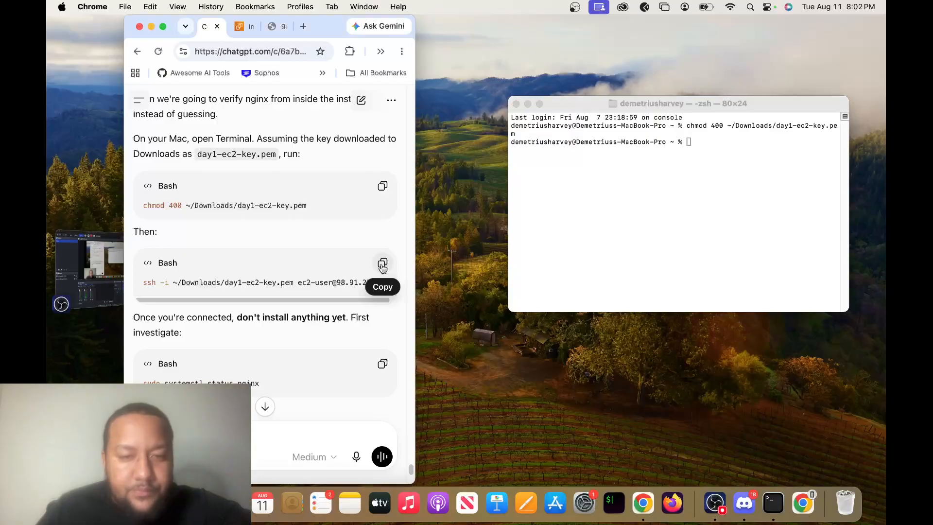
click(383, 266)
click(676, 240)
key(super+v)
key(super+space)
click(669, 244)
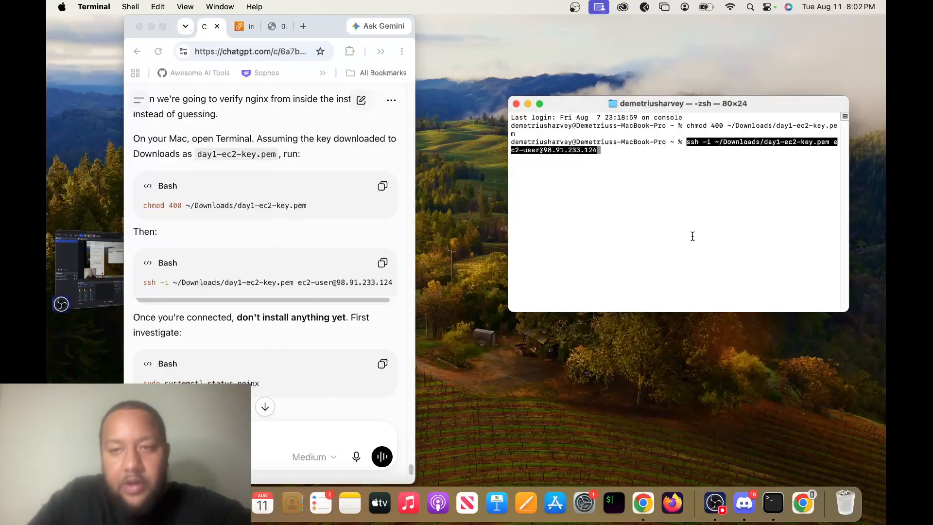
- Search Google in a new tab for 'chmod 400 what does it do'
click(303, 25)
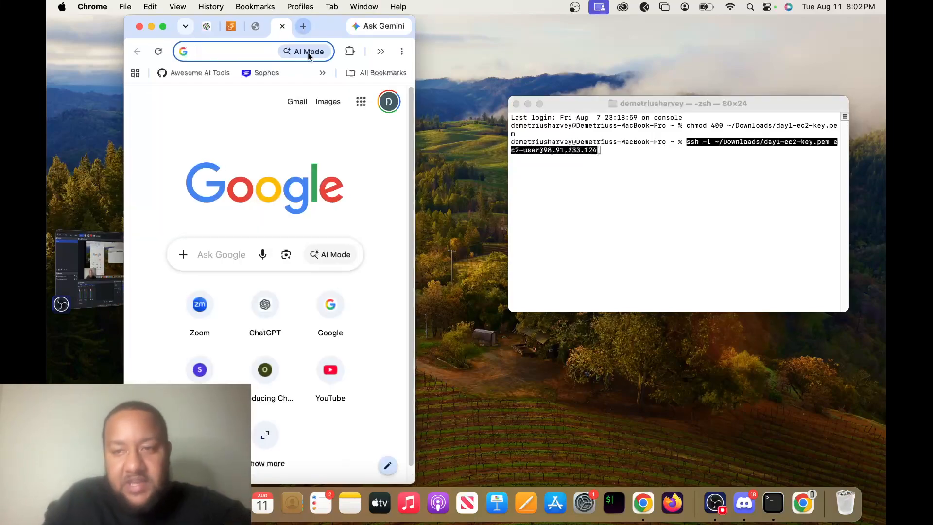
text(chmod 400 )
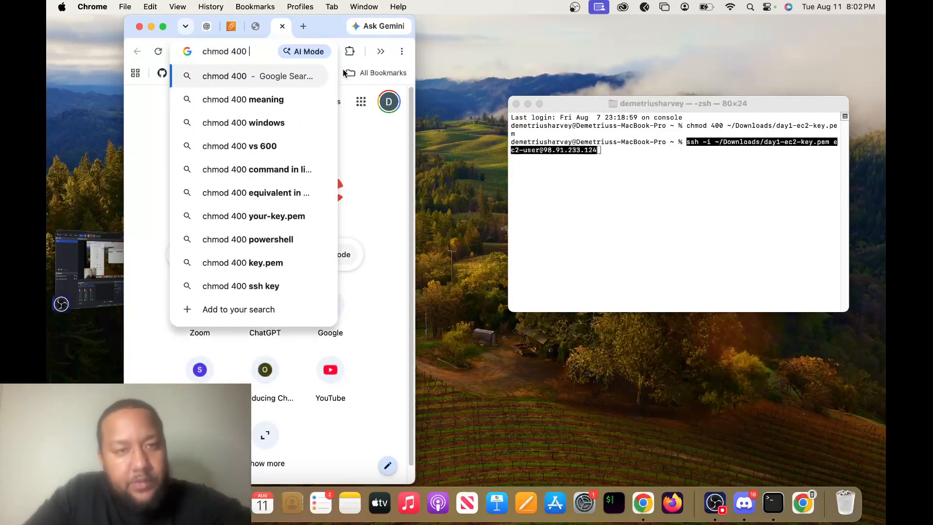
text(what does it do)
key(Return)
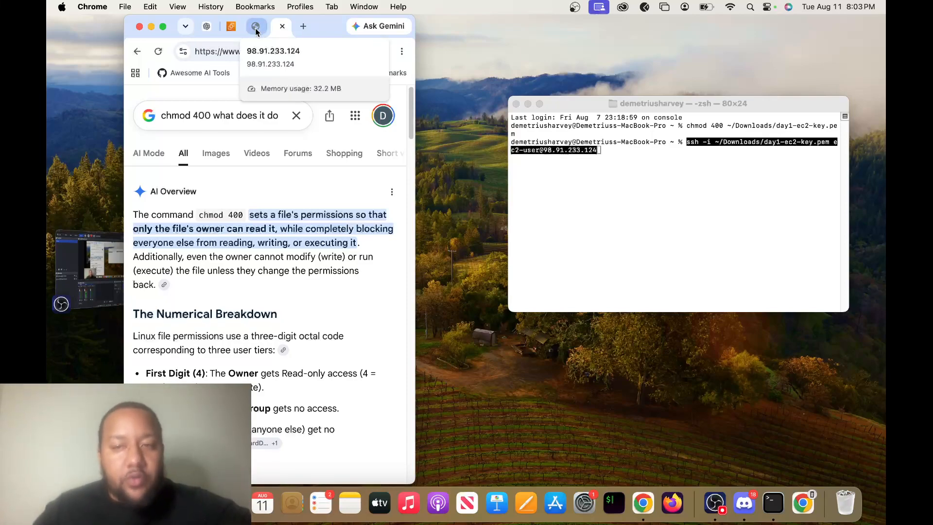
- Run the ssh command and answer 'yes' to trust the instance's host key
click(738, 188)
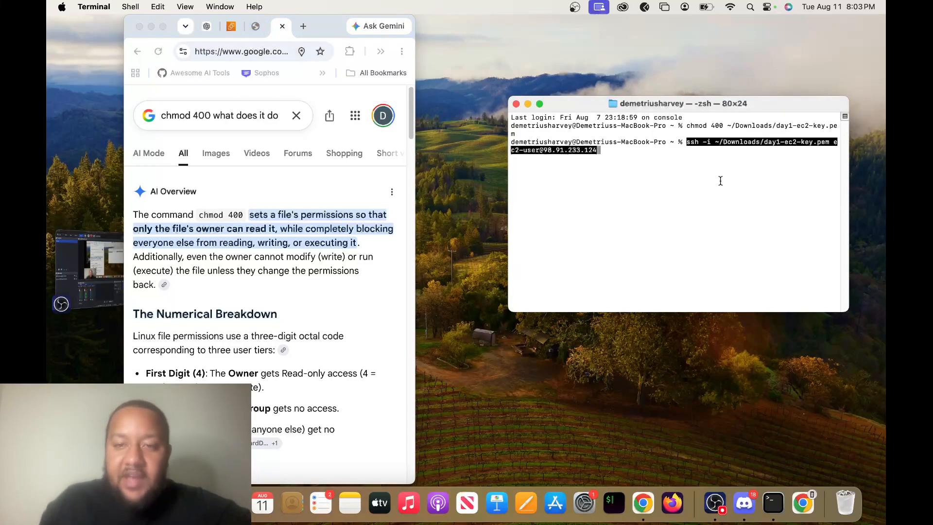
key(Return)
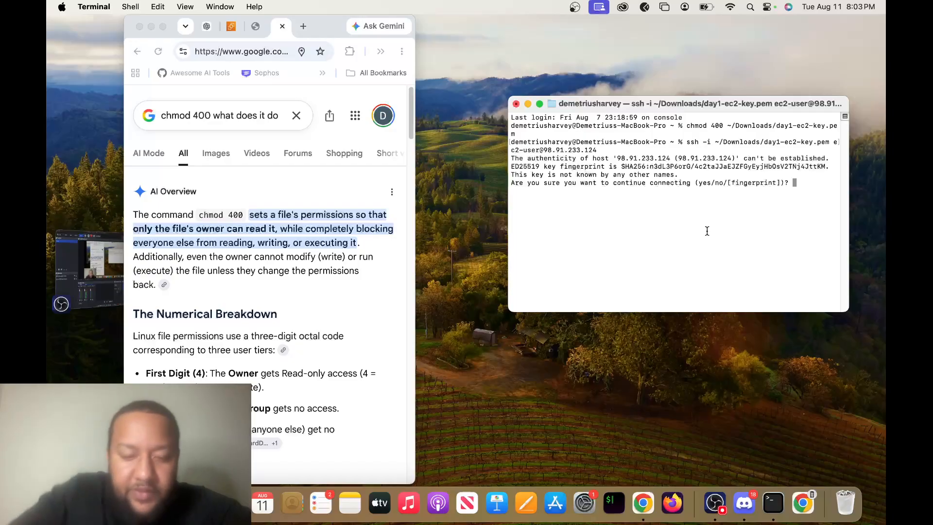
text(yes)
key(Return)
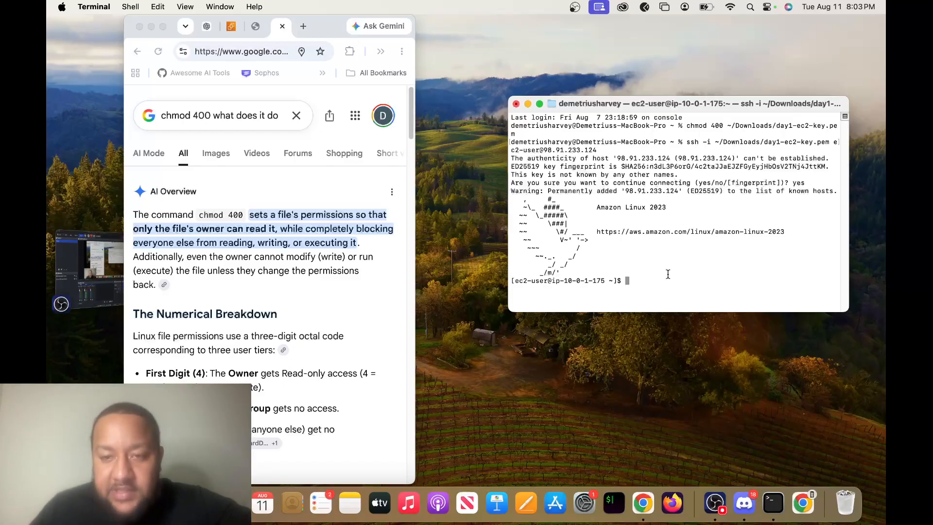
- Copy the systemctl status nginx command from ChatGPT
click(209, 26)
scroll(281, 335, down, 3)
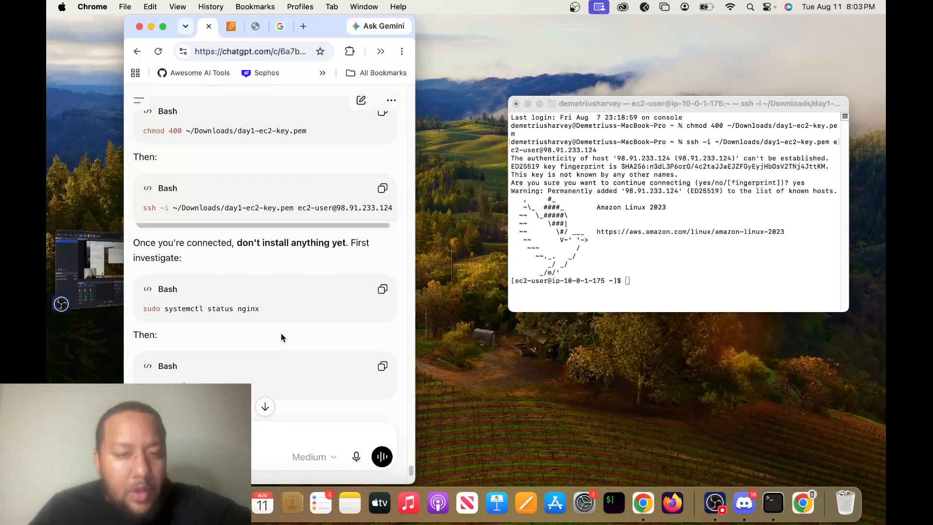
scroll(291, 325, down, 1)
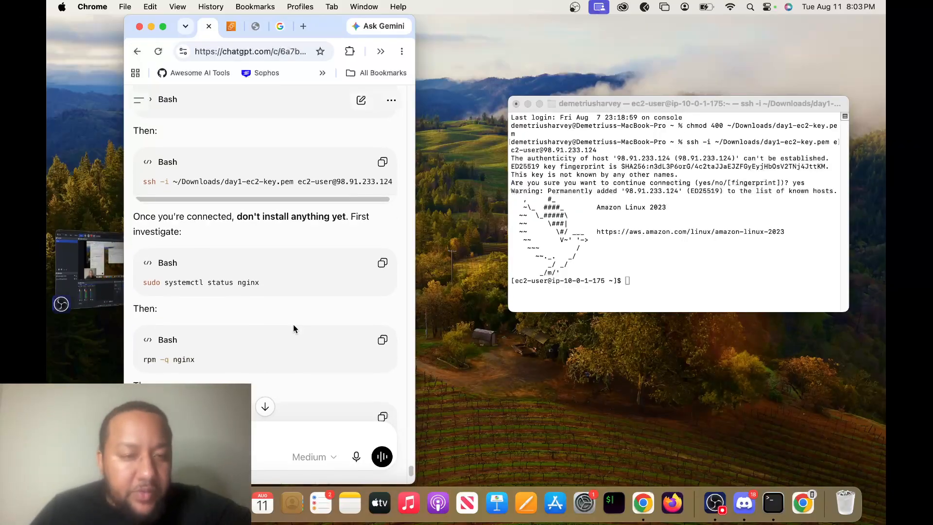
scroll(293, 324, down, 3)
click(383, 203)
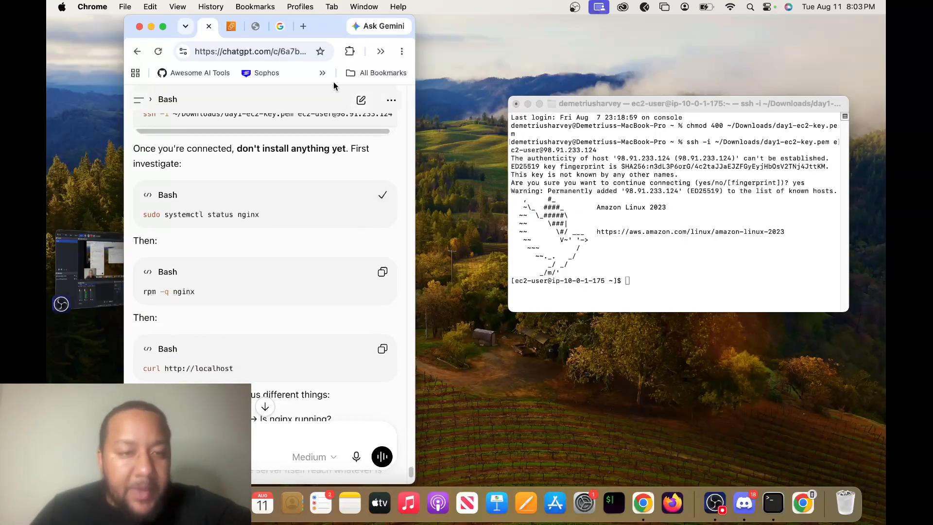
- Run sudo systemctl status nginx and rpm -q nginx; neither the service nor the package exists
click(738, 223)
key(super+v)
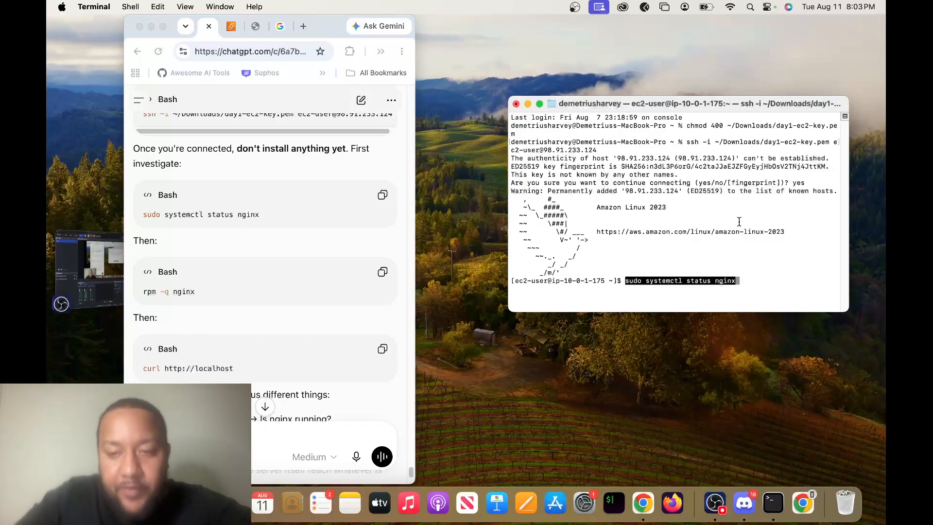
key(Return)
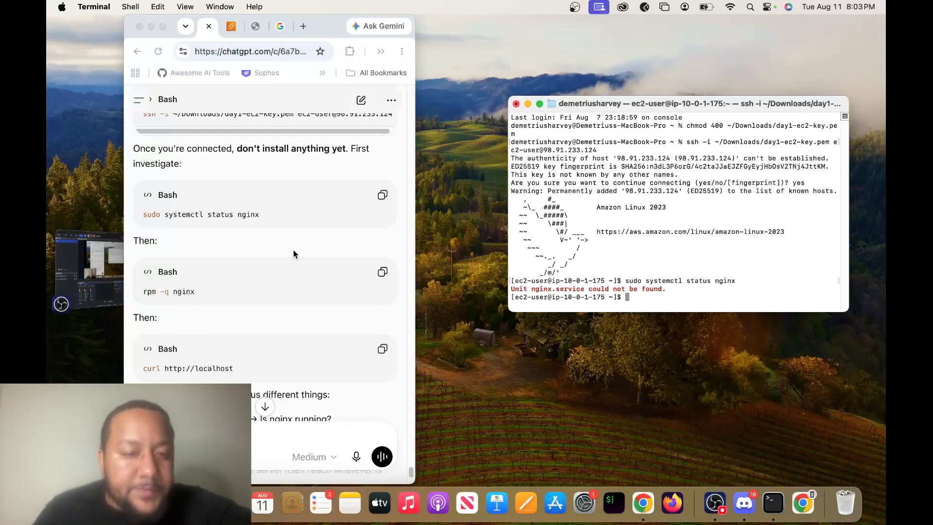
scroll(298, 248, down, 3)
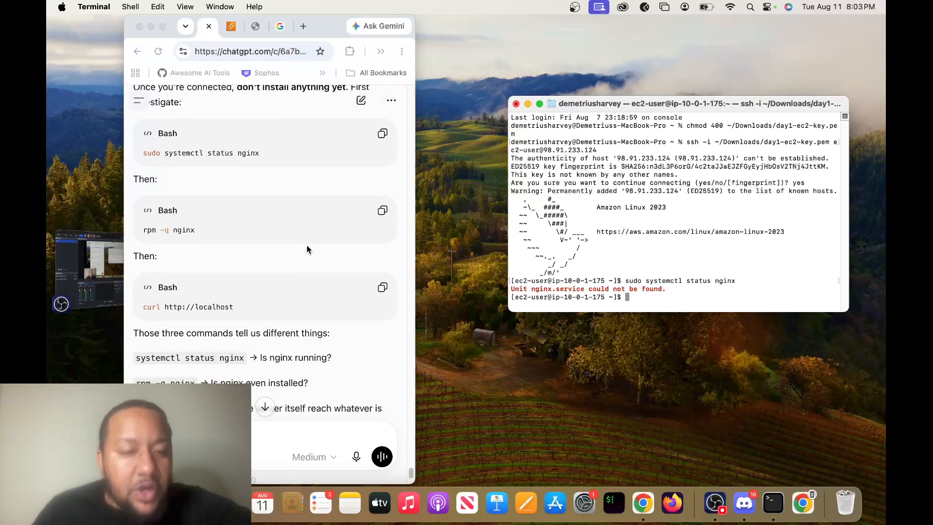
click(382, 211)
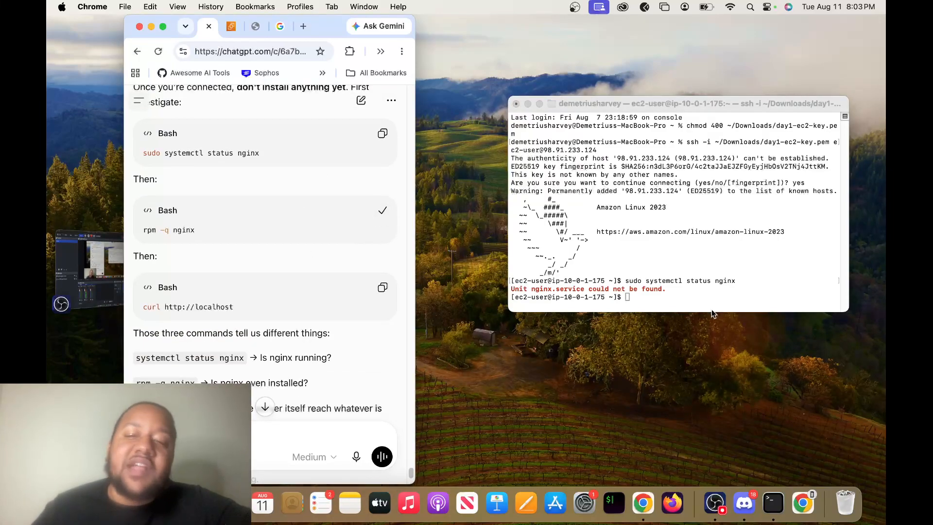
click(691, 297)
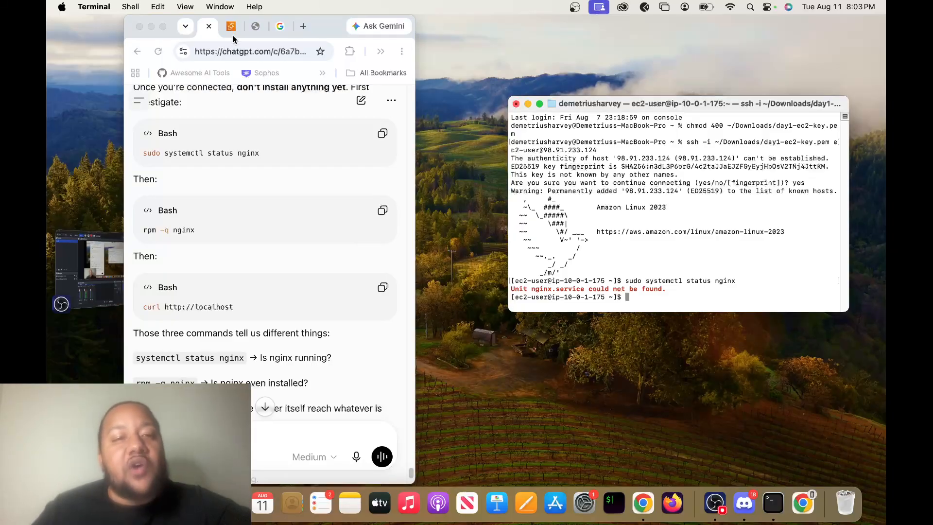
double_click(710, 301)
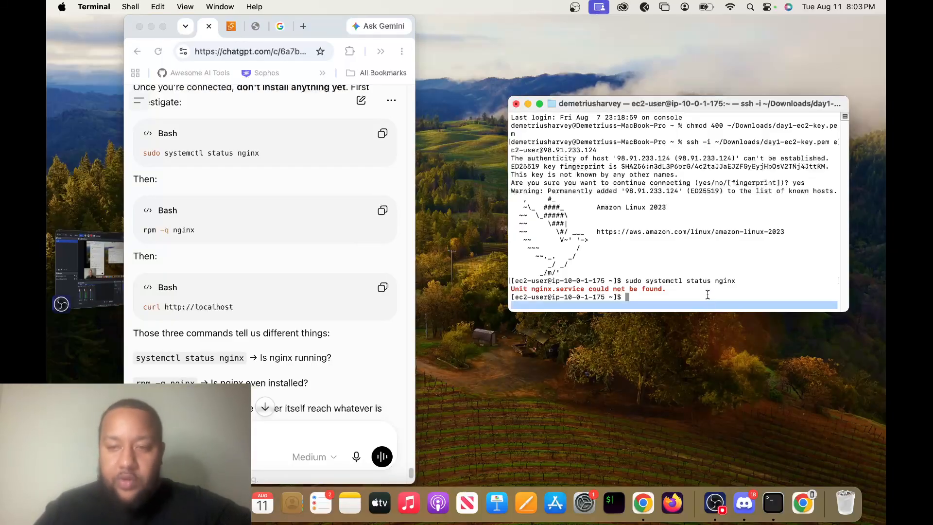
key(super+v)
key(Return)
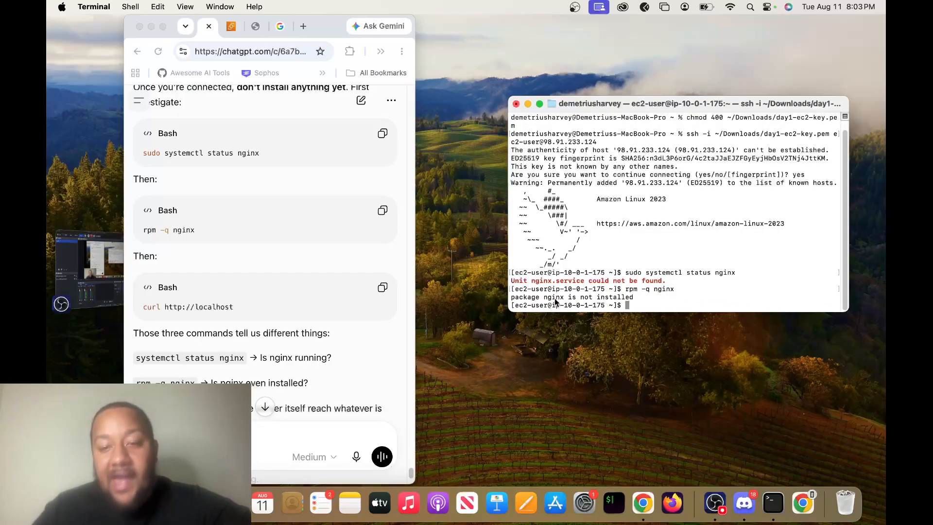
click(372, 289)
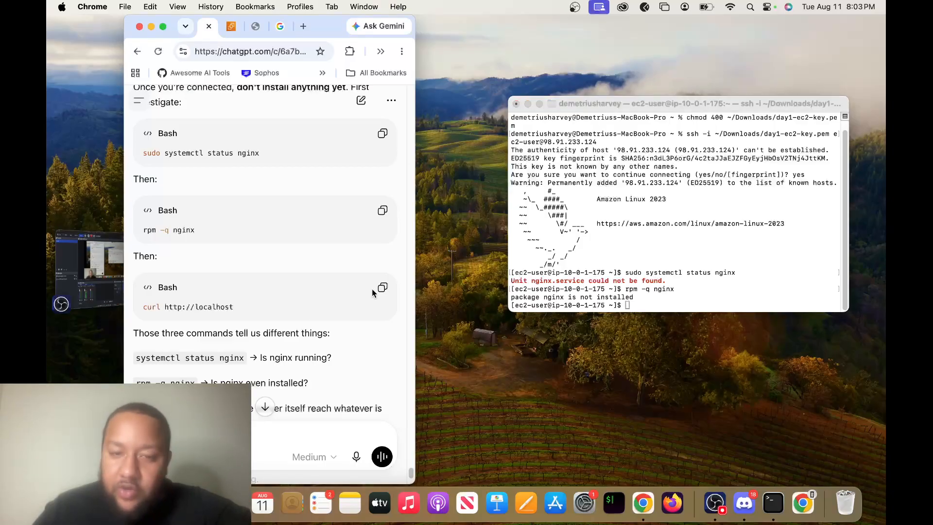
click(382, 288)
click(772, 503)
key(super+v)
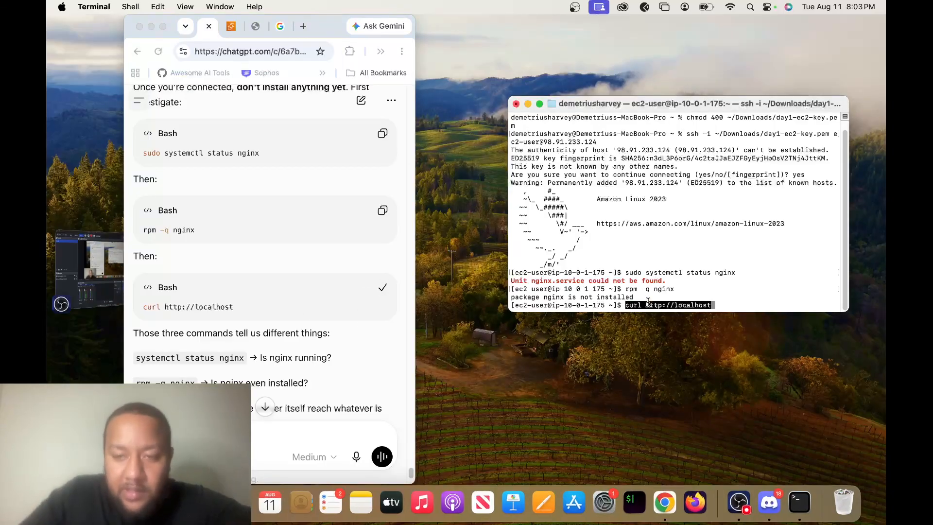
key(Return)
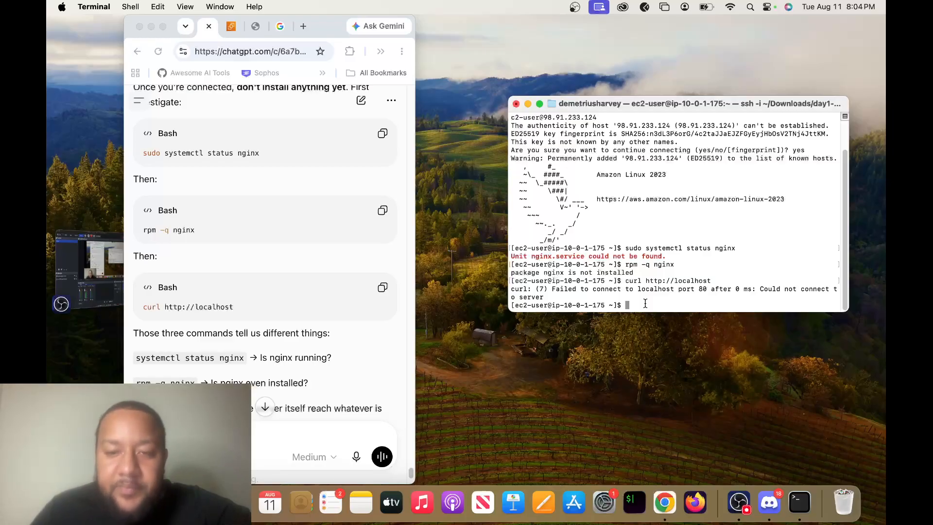
- Select the three commands' output and scroll to the bottom of the ChatGPT conversation
drag(645, 303, 542, 241)
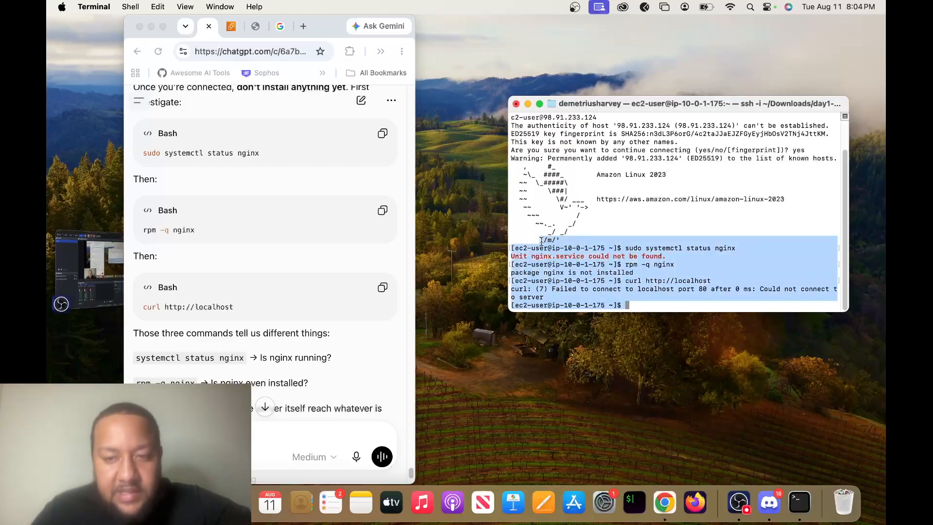
click(316, 275)
scroll(340, 311, down, 5)
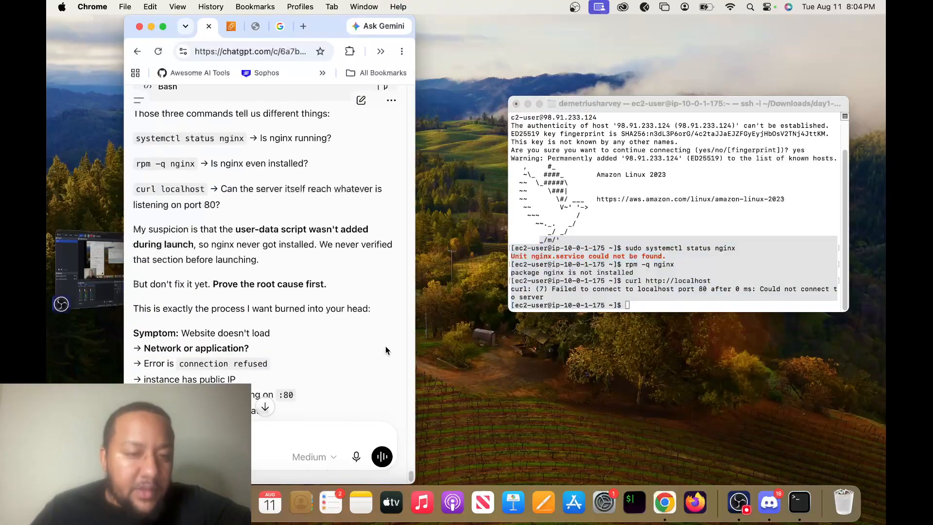
scroll(370, 344, down, 1)
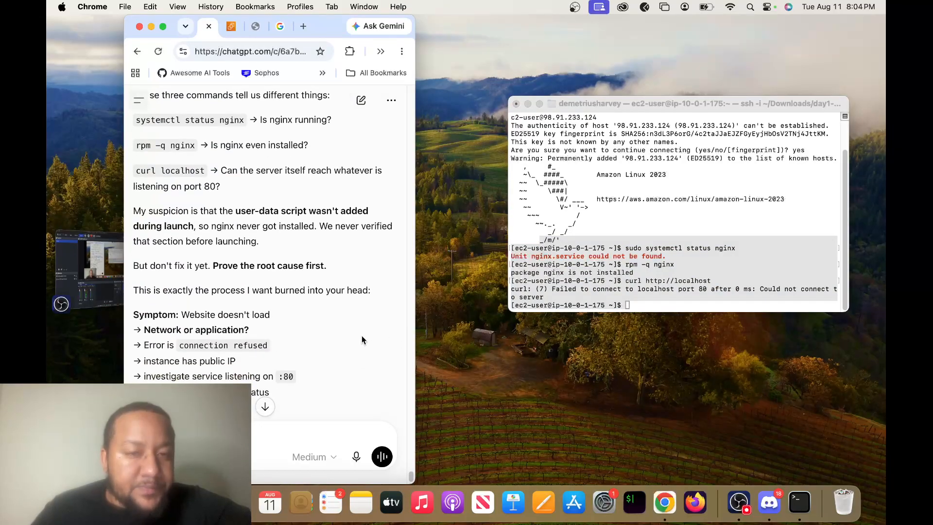
scroll(359, 329, down, 2)
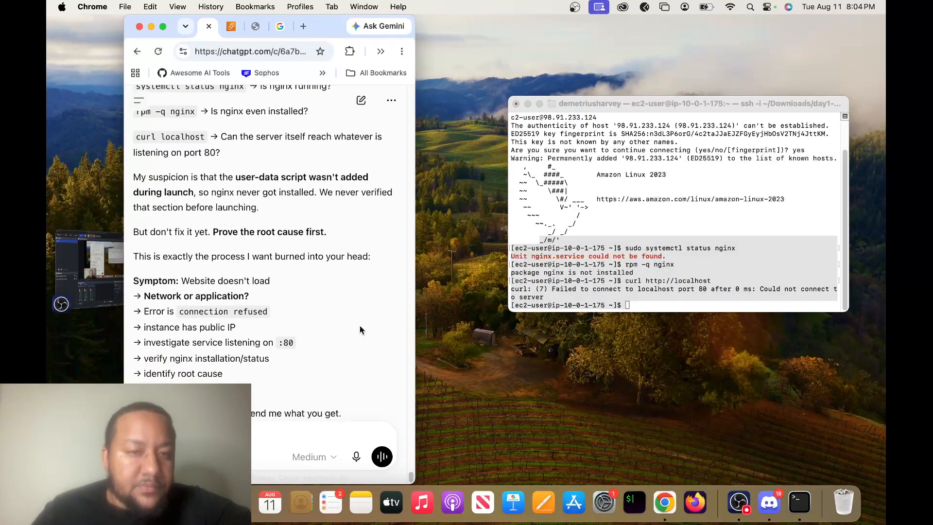
scroll(359, 330, down, 3)
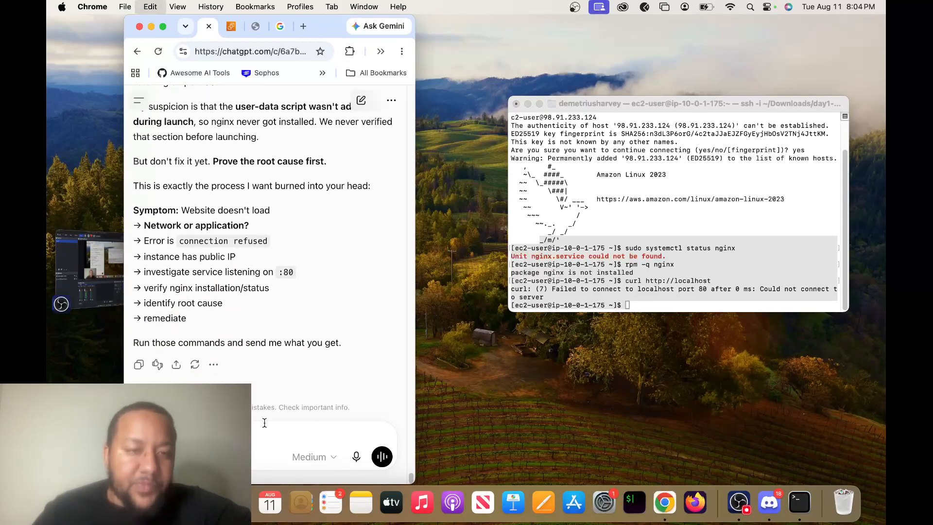
- Paste the terminal diagnostic output, add 'as well', and send it to ChatGPT
key(super+v)
key(shift+Return)
key(shift+Return)
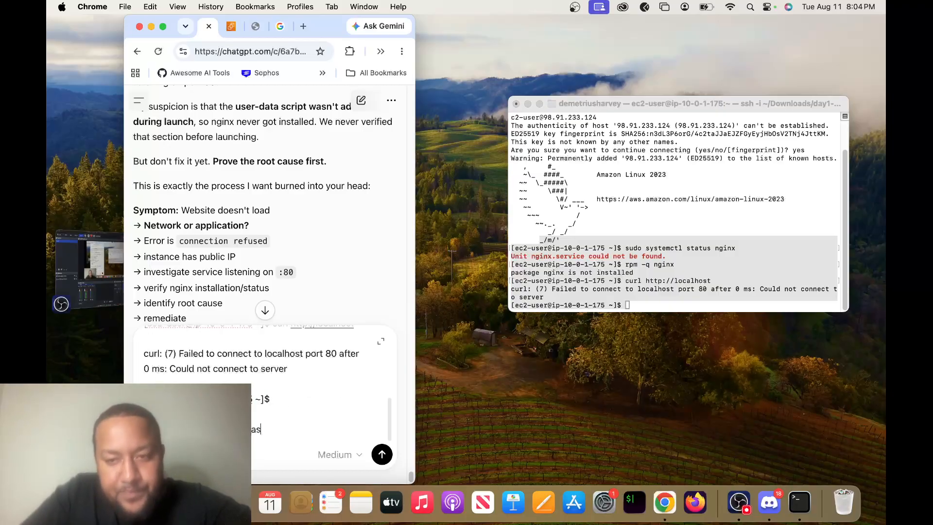
text(well)
key(Return)
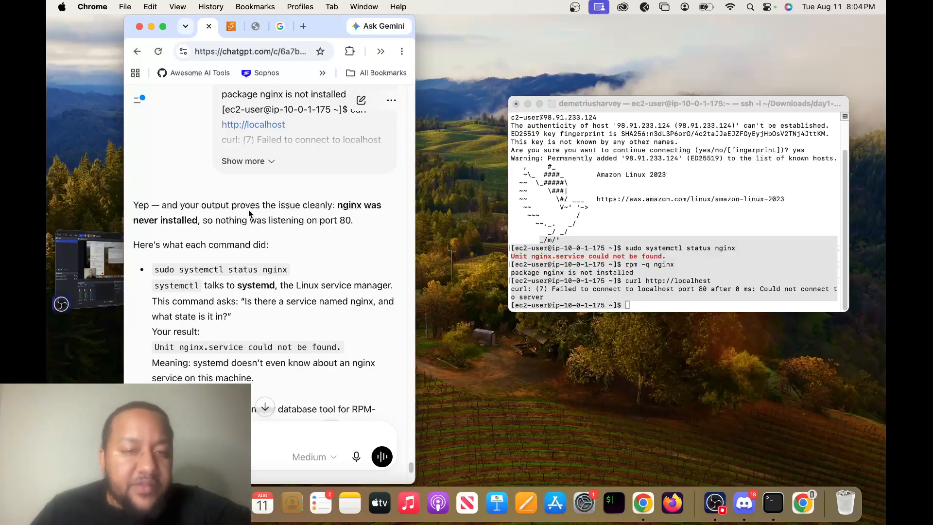
- Read through ChatGPT's explanation of why nothing was listening on port 80
drag(135, 220, 335, 221)
click(342, 238)
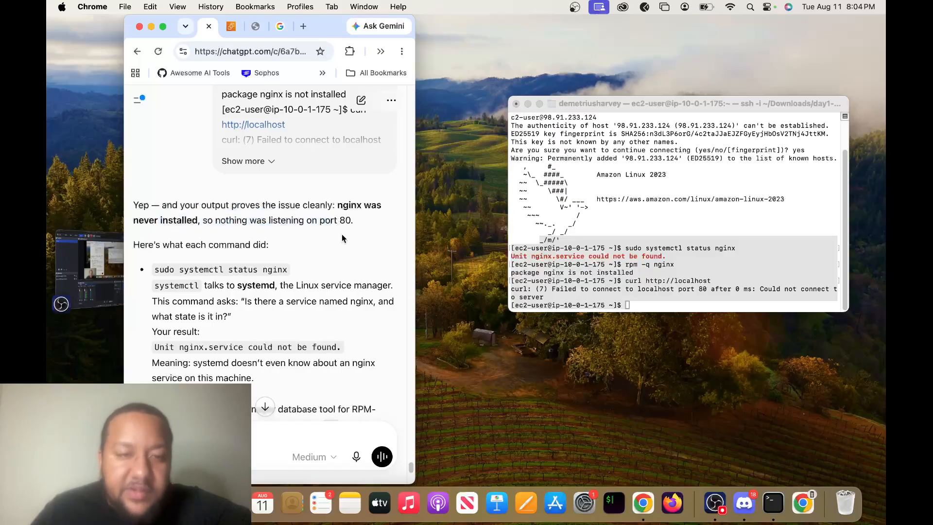
click(680, 290)
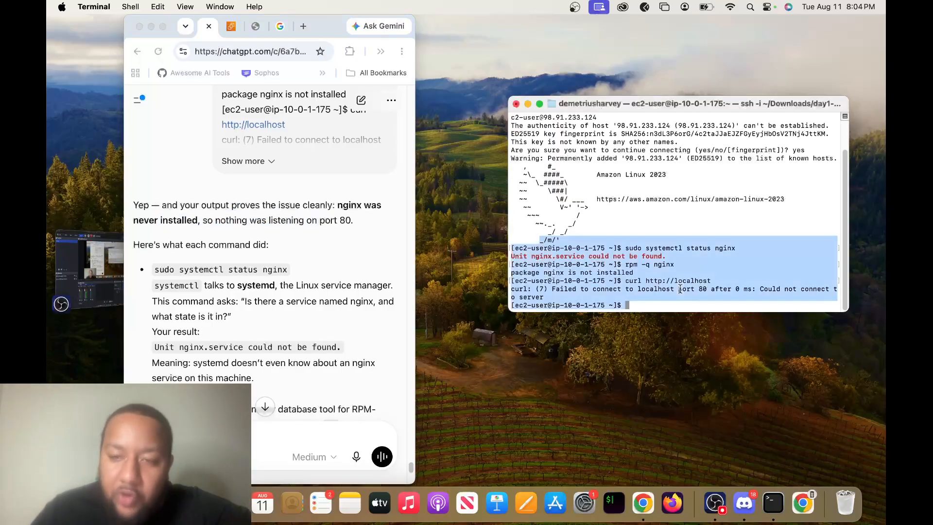
click(680, 289)
scroll(350, 226, down, 1)
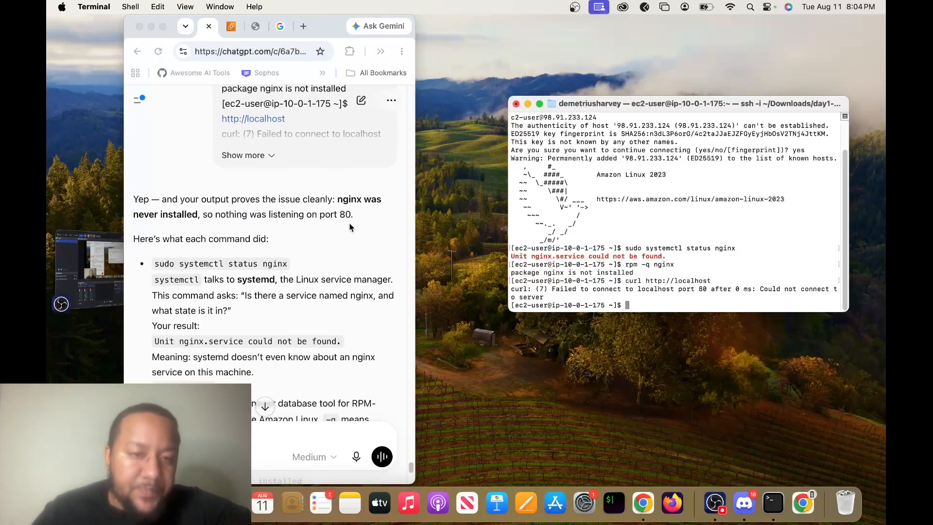
scroll(349, 227, down, 5)
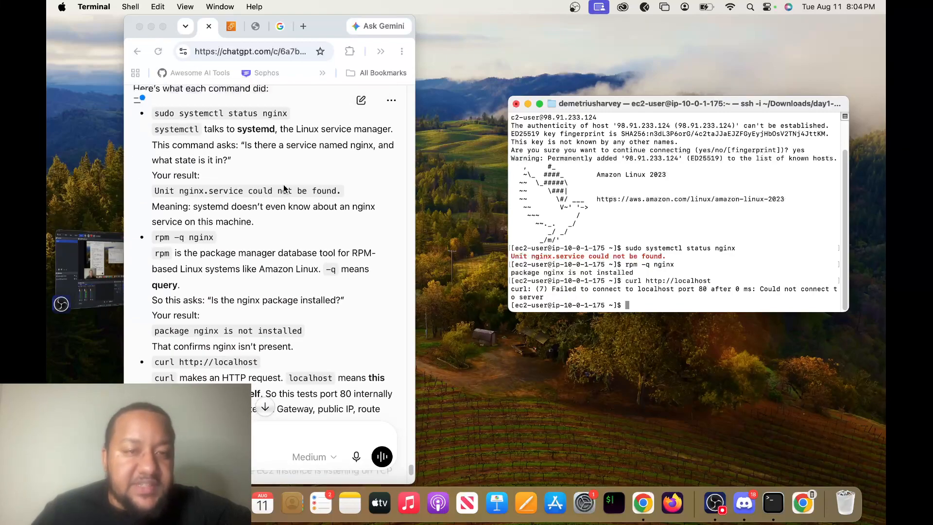
scroll(284, 189, up, 3)
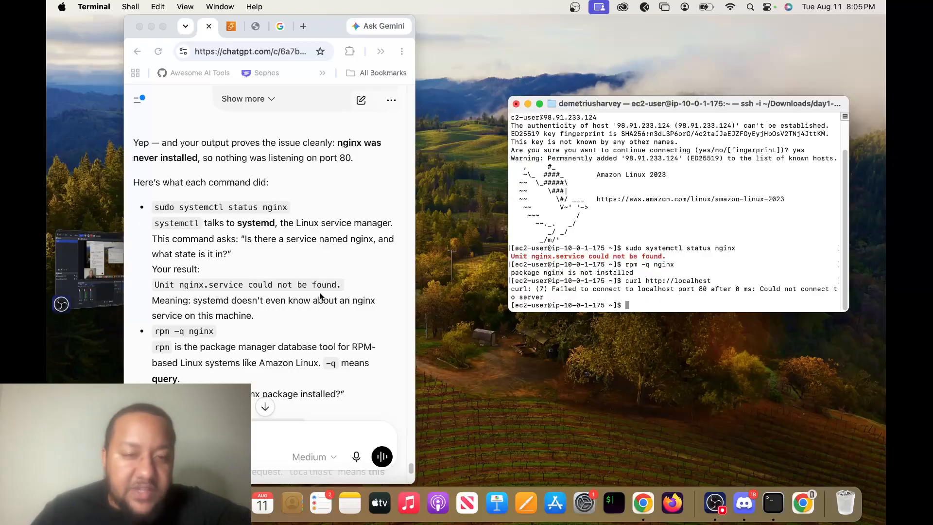
scroll(333, 292, down, 1)
scroll(333, 292, down, 1)
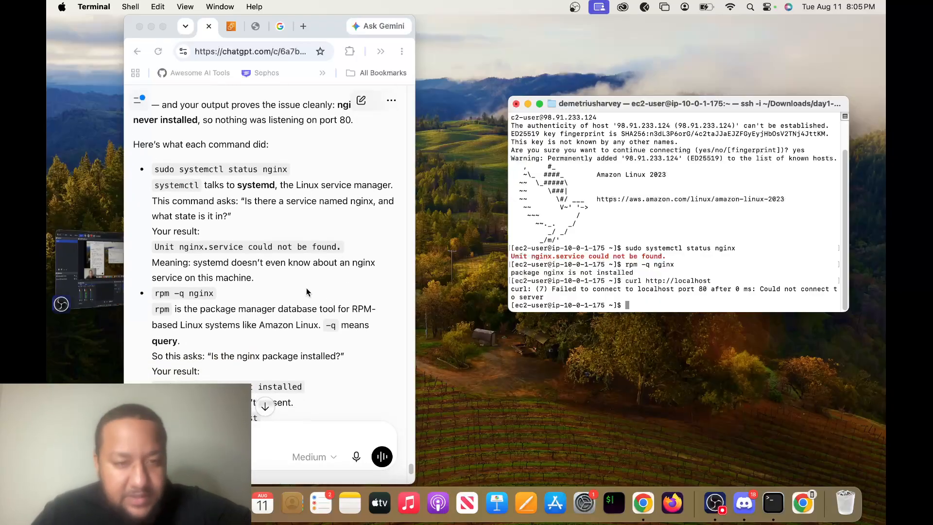
scroll(309, 289, down, 5)
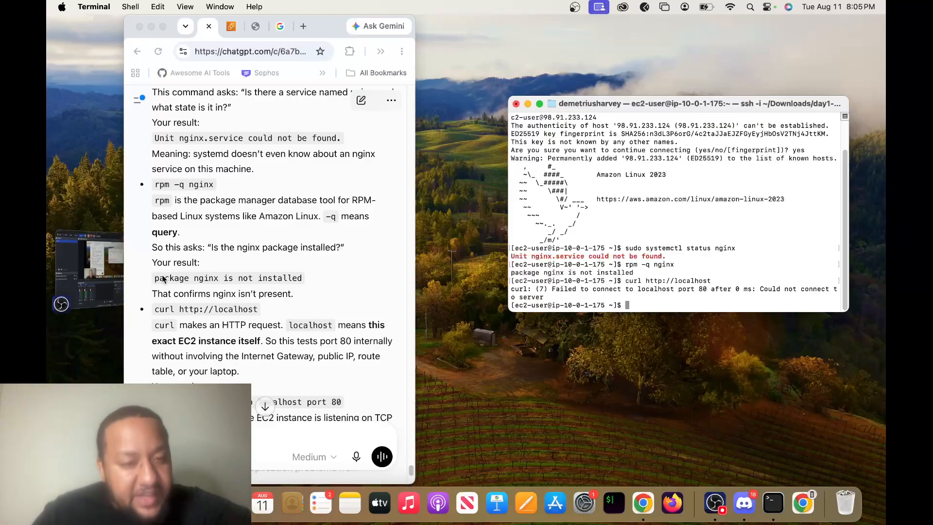
click(294, 279)
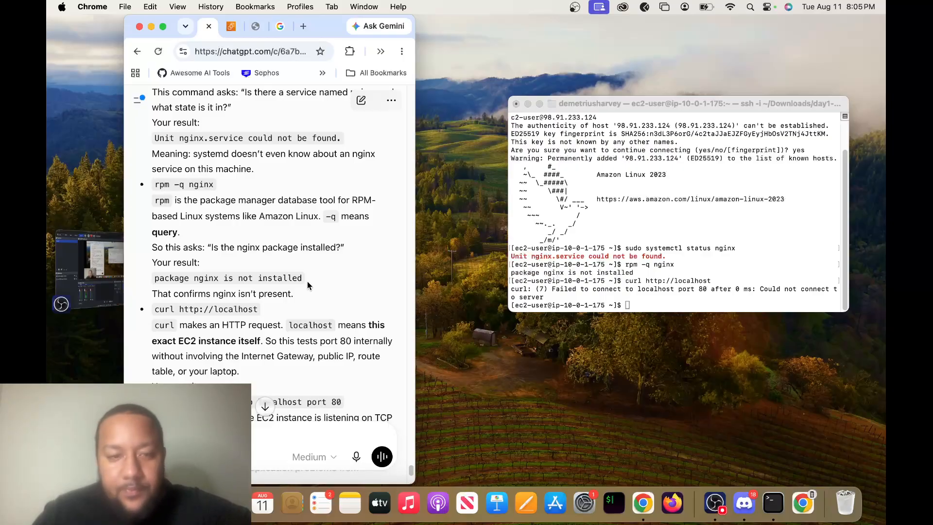
- Copy the 'Now fix it' commands: sudo dnf install nginx -y and sudo systemctl enable --now nginx
scroll(307, 281, down, 5)
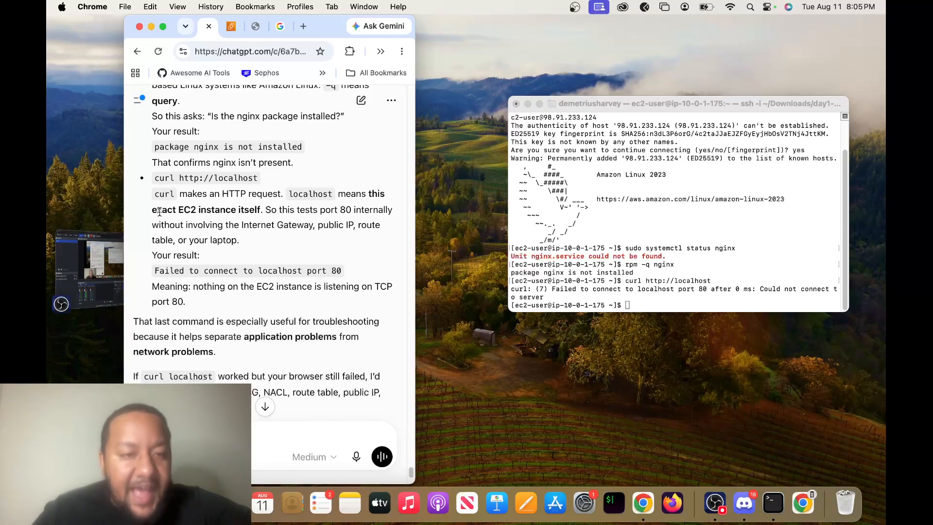
drag(154, 212, 276, 212)
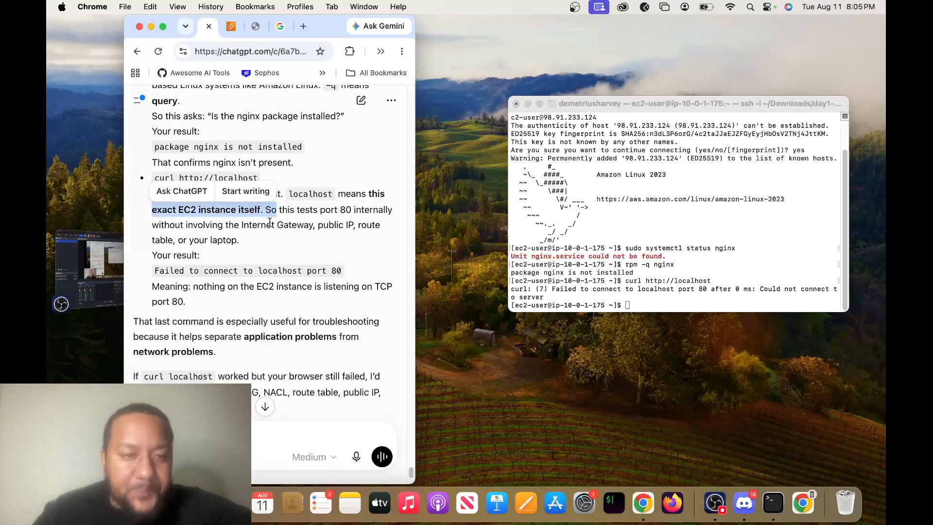
click(279, 230)
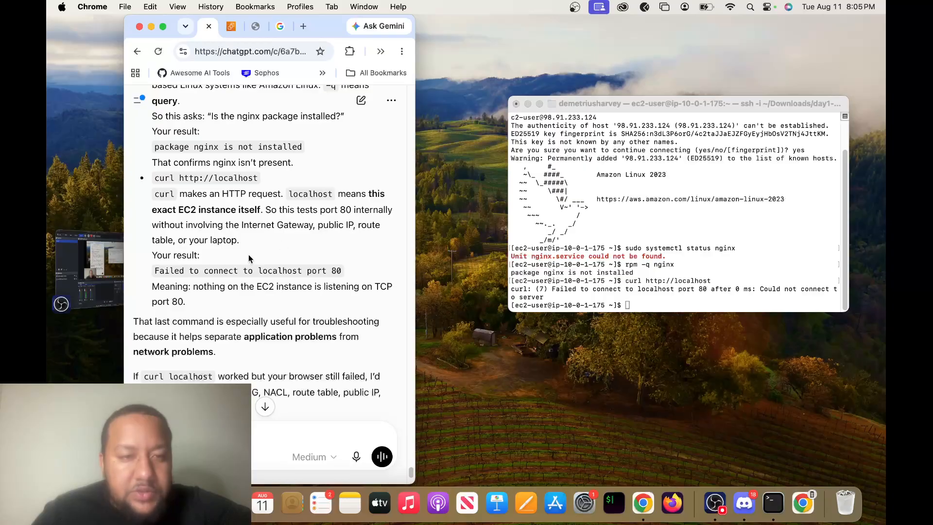
scroll(249, 252, down, 5)
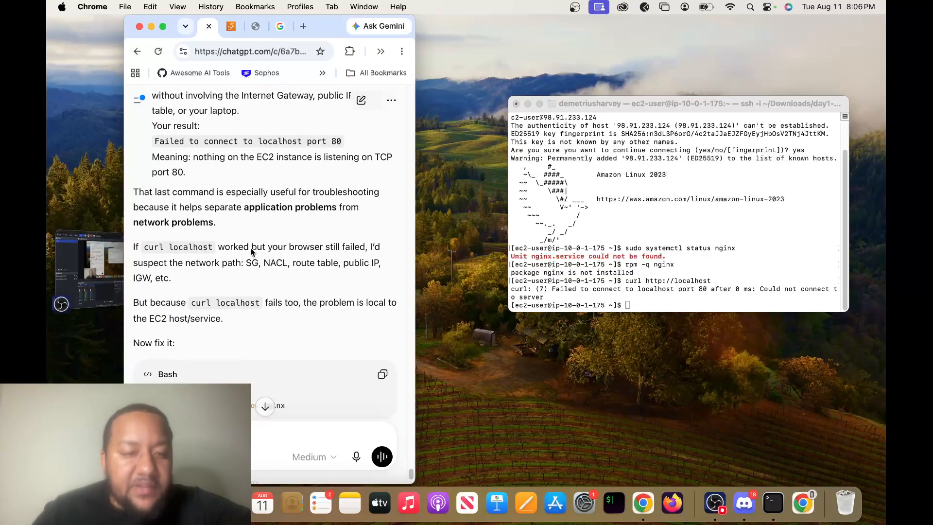
scroll(251, 248, down, 6)
click(382, 136)
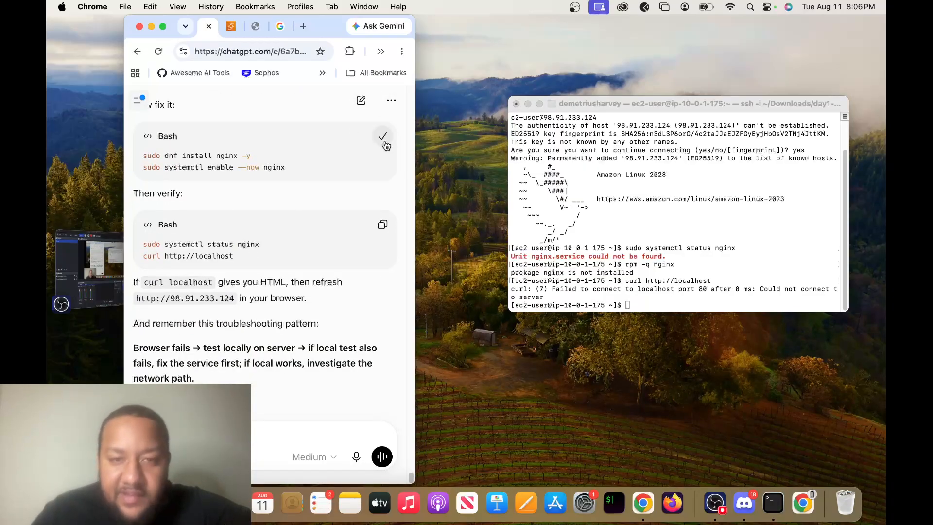
- Run sudo dnf install nginx -y and sudo systemctl enable --now nginx on the instance
click(650, 290)
key(super+v)
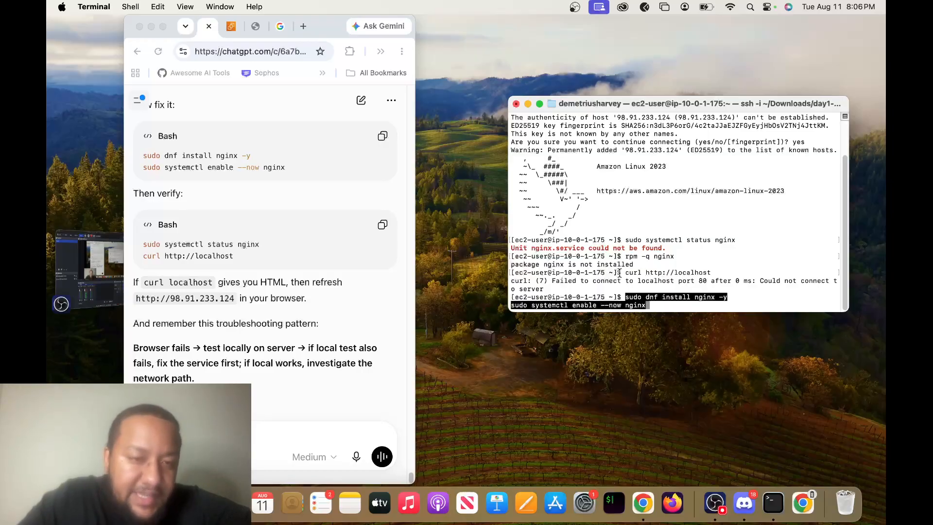
key(Return)
scroll(363, 307, down, 2)
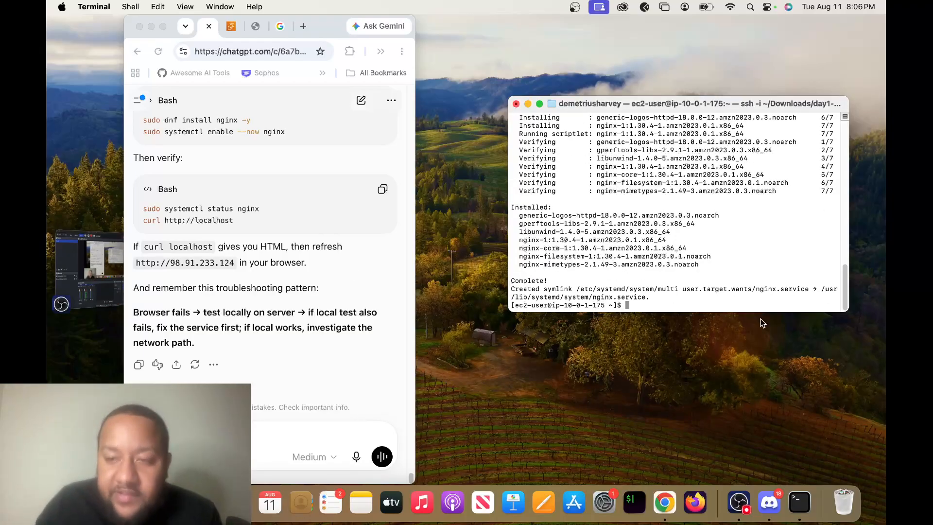
- Reload the 98.91.233.124 page and refresh the EC2 instance list
click(260, 28)
click(157, 52)
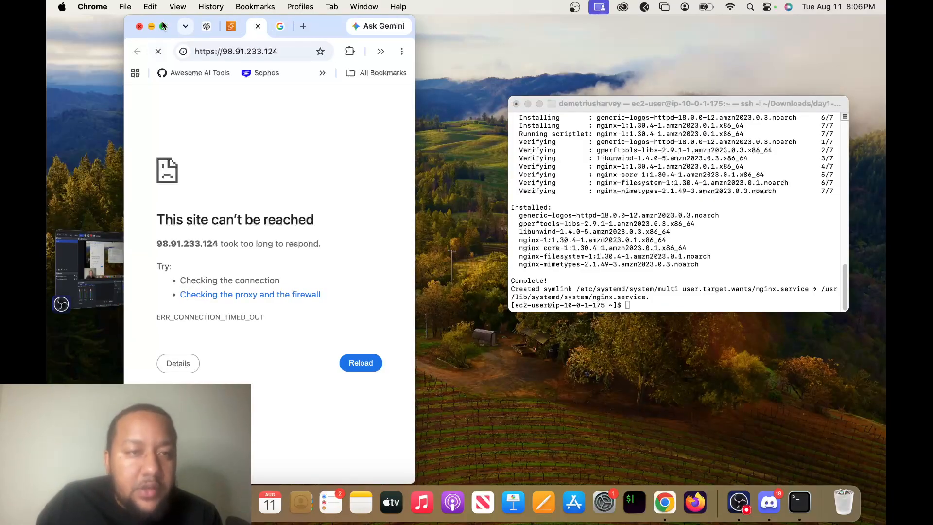
click(163, 26)
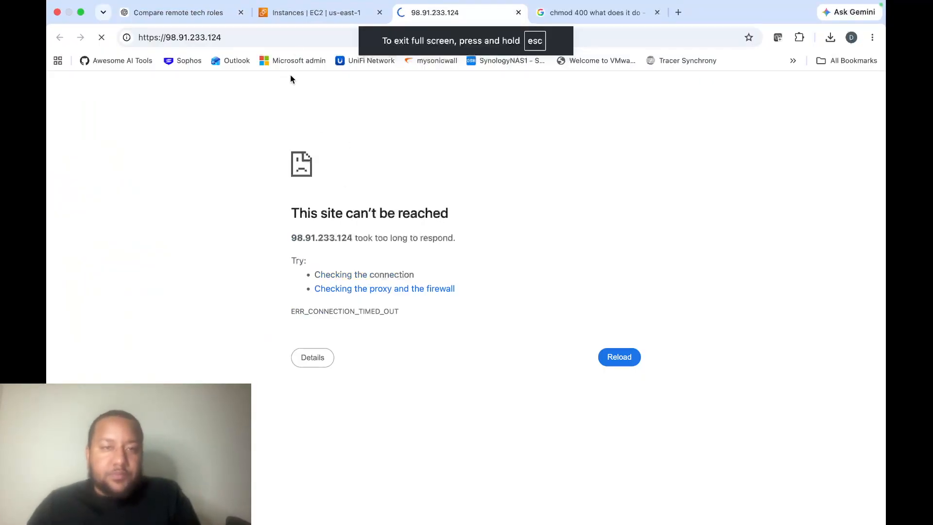
click(295, 13)
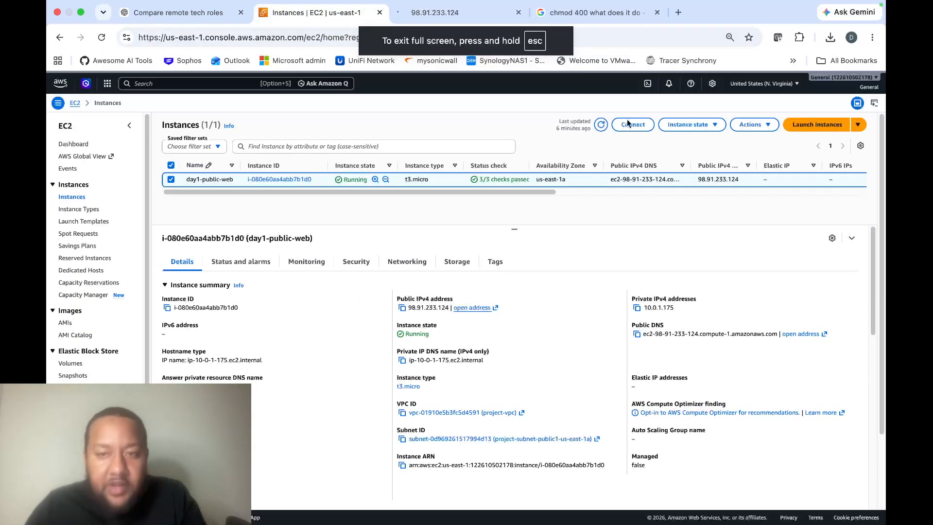
click(601, 124)
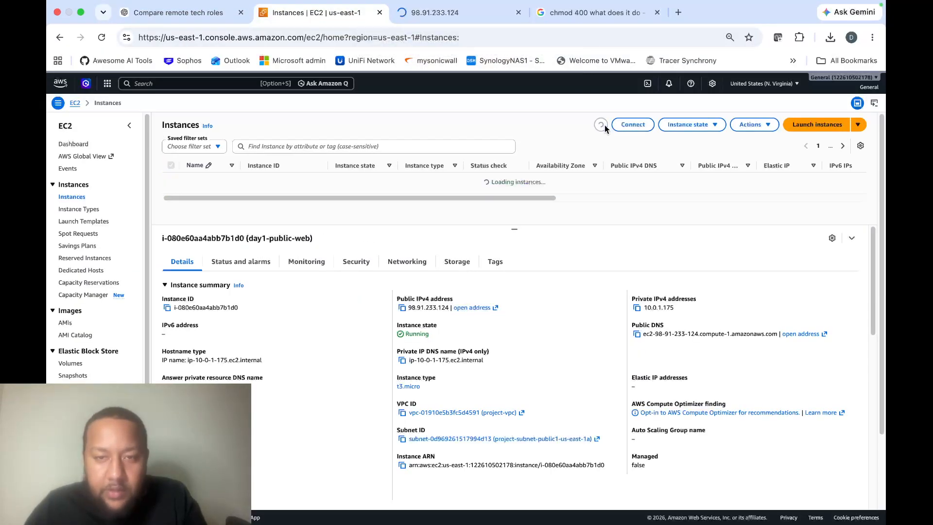
click(424, 14)
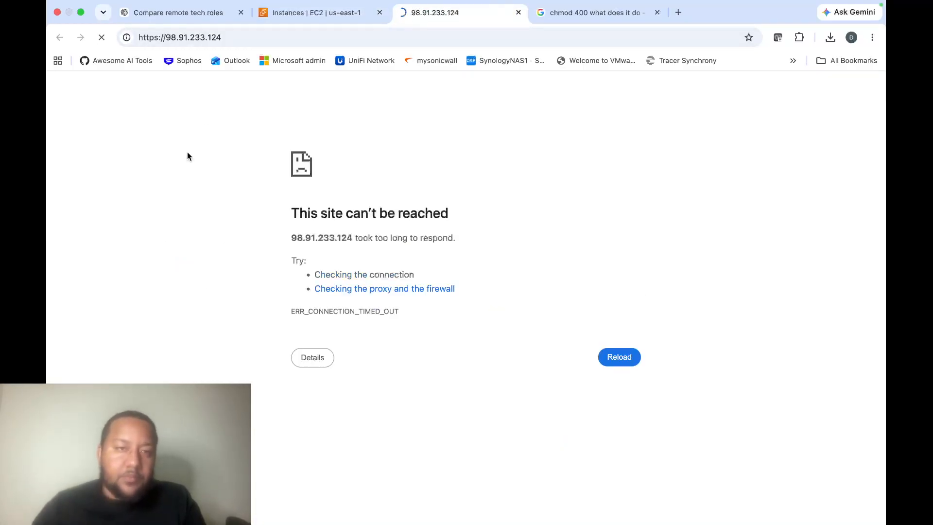
- Reopen the public IPv4 address, close the duplicate timed-out tab and leave full screen
click(353, 9)
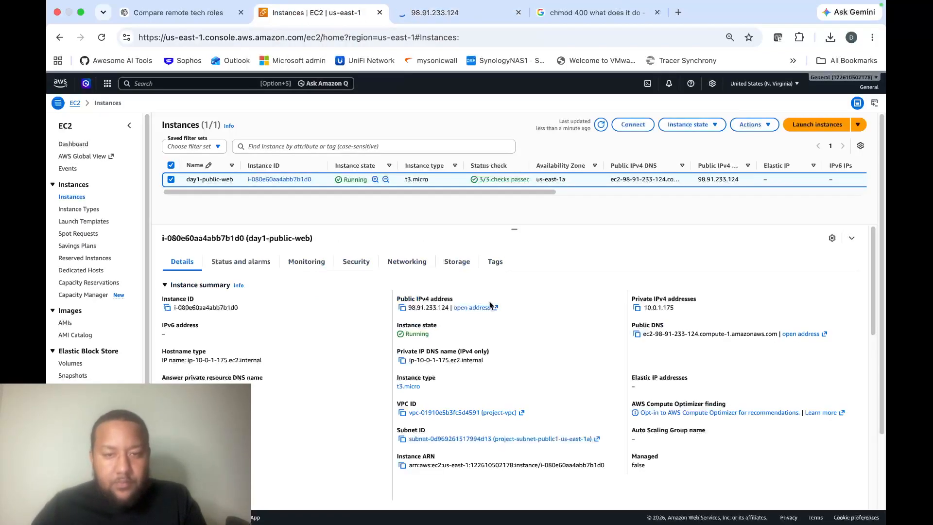
click(476, 307)
click(546, 28)
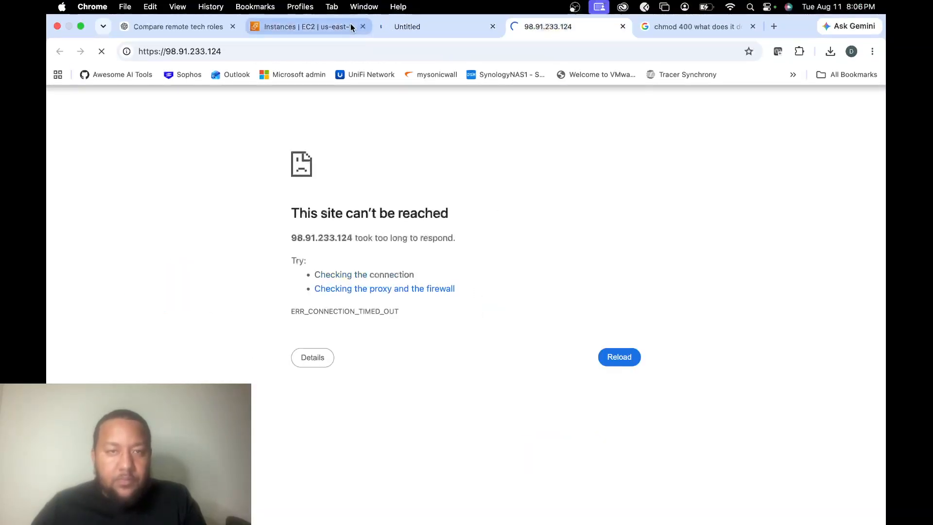
click(350, 27)
click(467, 27)
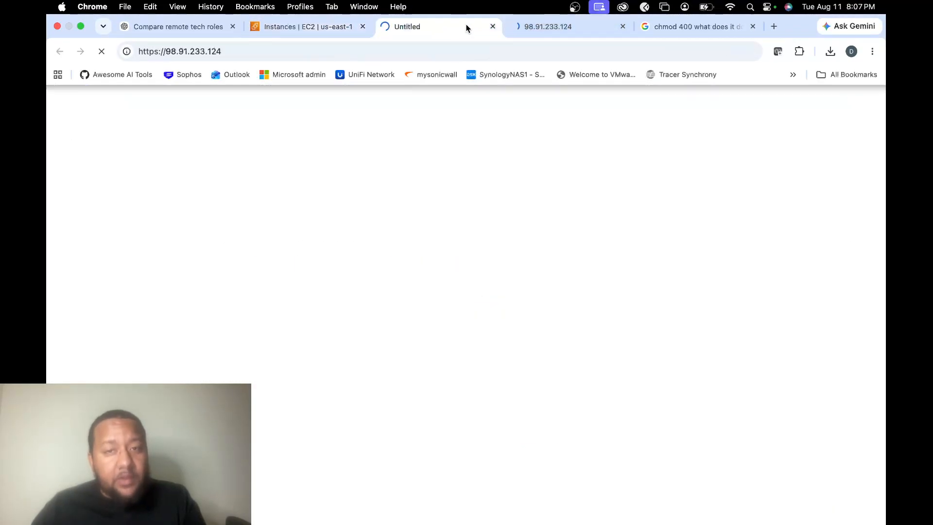
click(491, 27)
click(80, 26)
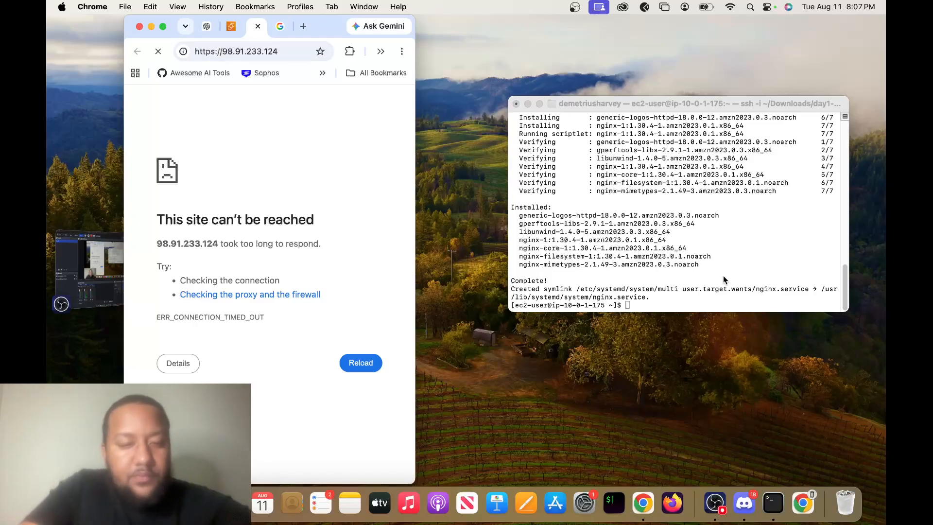
- Take a full-screen screenshot and attach it to the ChatGPT message
key(super+shift+3)
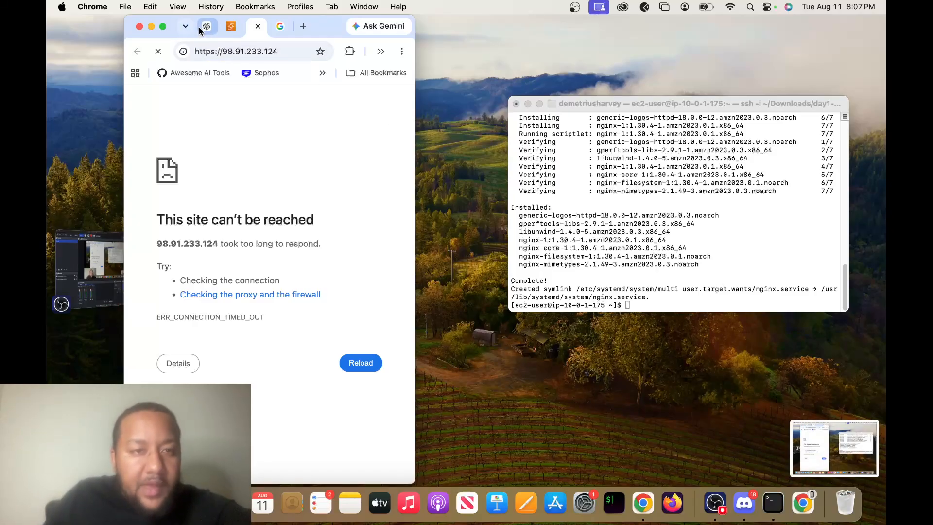
click(203, 26)
drag(834, 448, 193, 404)
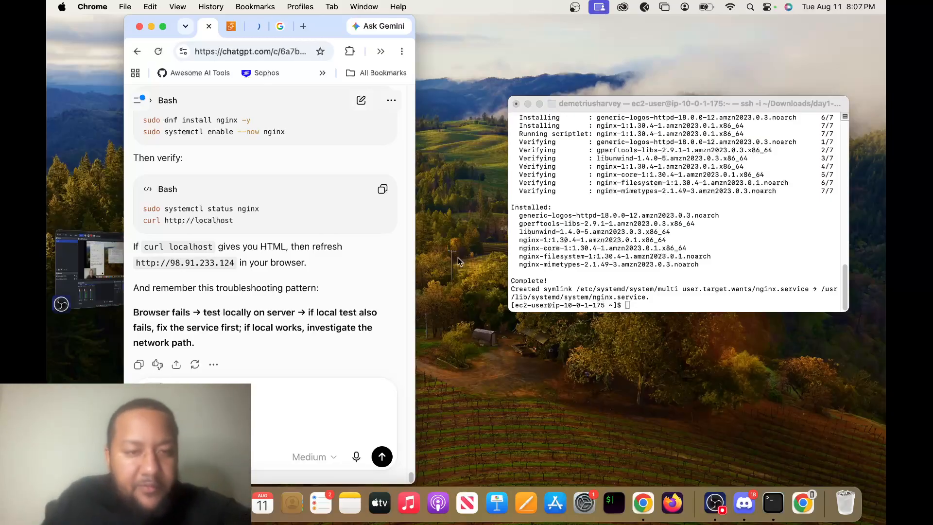
- Run ChatGPT's nginx status and local curl checks, select the output, and make Terminal full screen
click(391, 195)
click(637, 303)
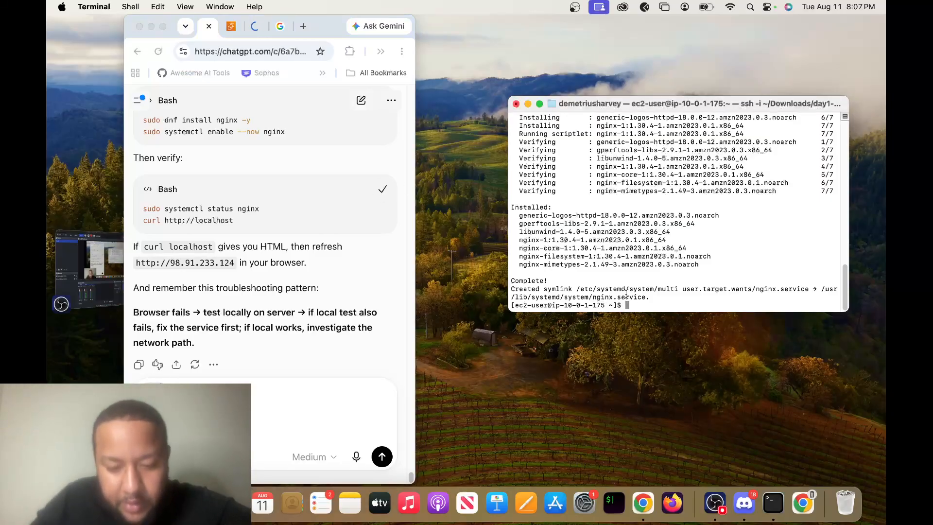
key(super+v)
key(Return)
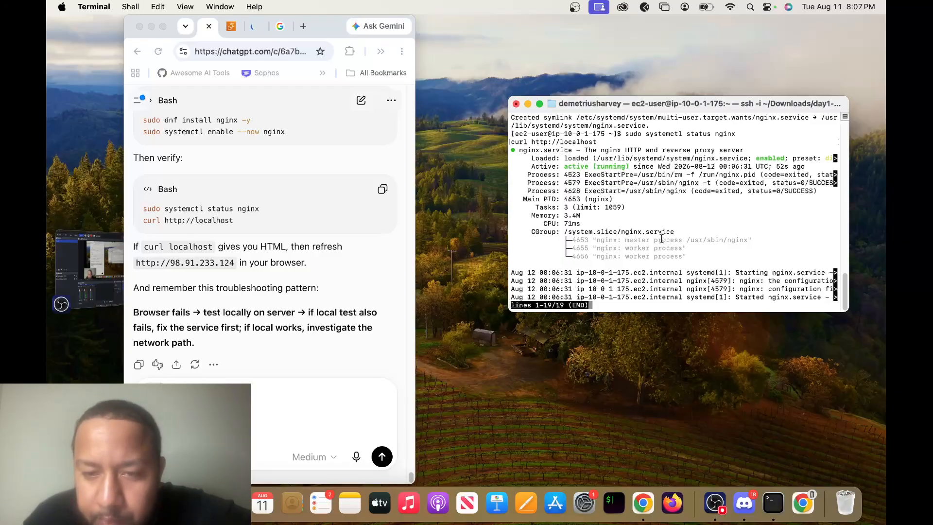
scroll(662, 238, up, 3)
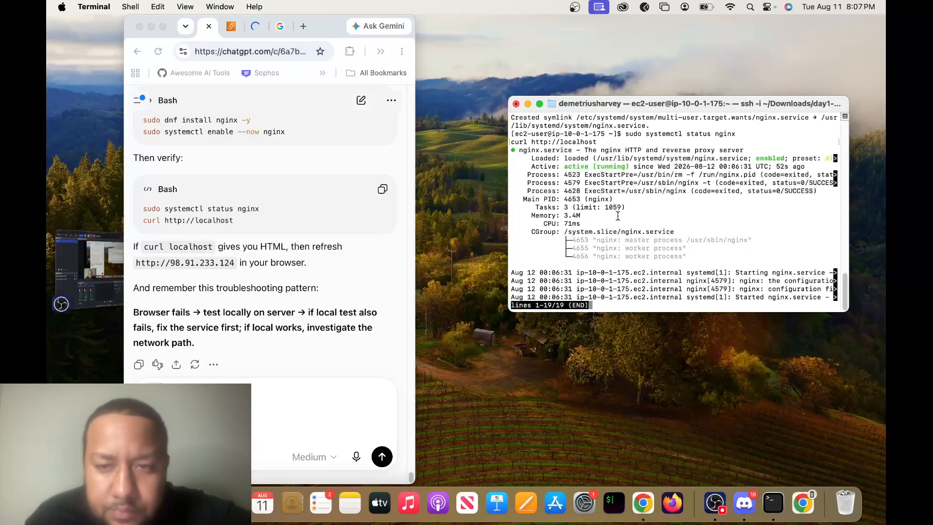
scroll(608, 186, up, 1)
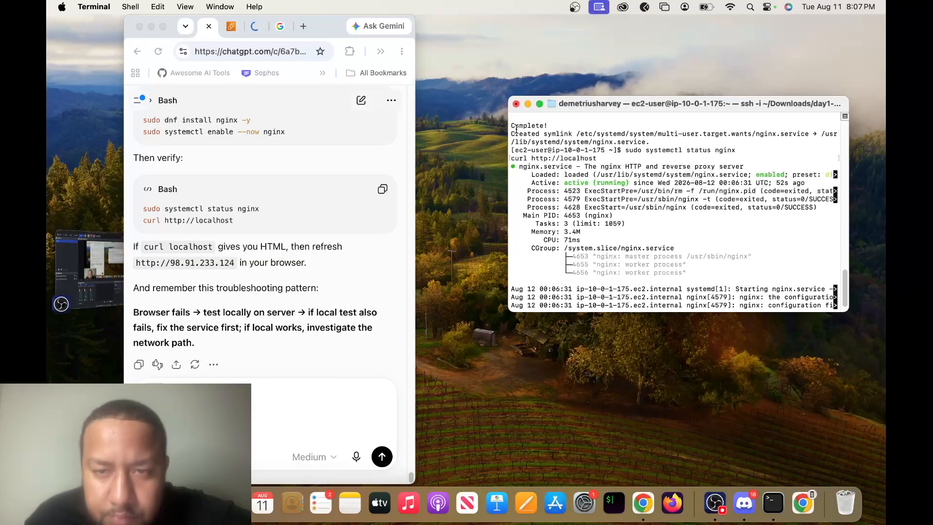
drag(514, 129, 786, 303)
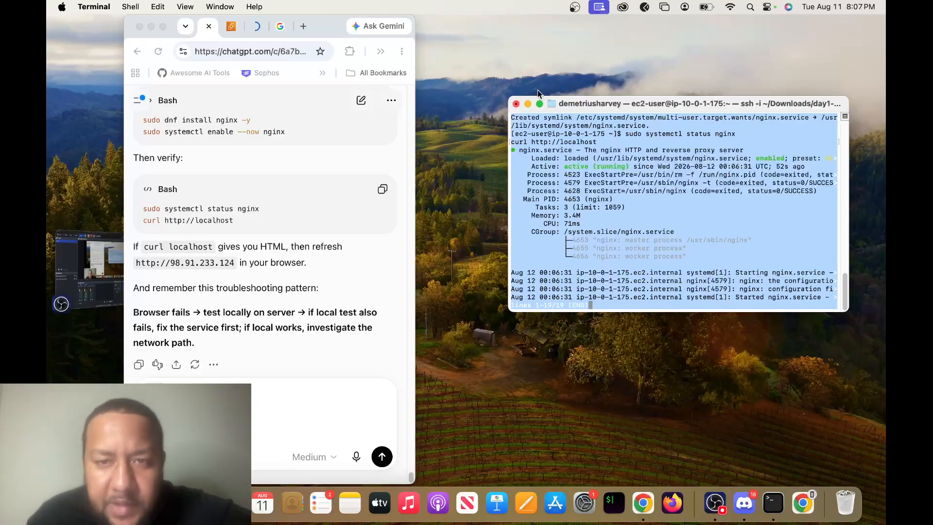
click(539, 103)
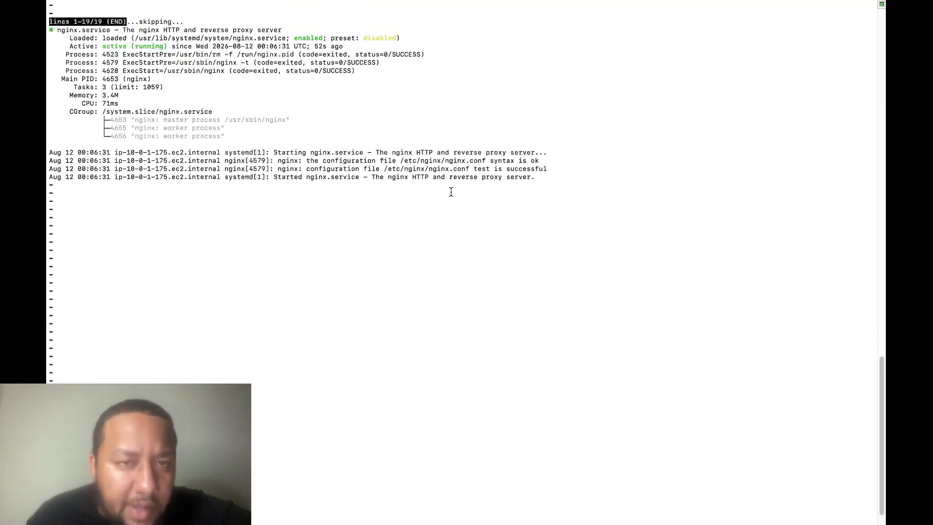
- Review nginx's status output (active, running, PID 4653) in Terminal, then exit full screen
scroll(450, 194, up, 4)
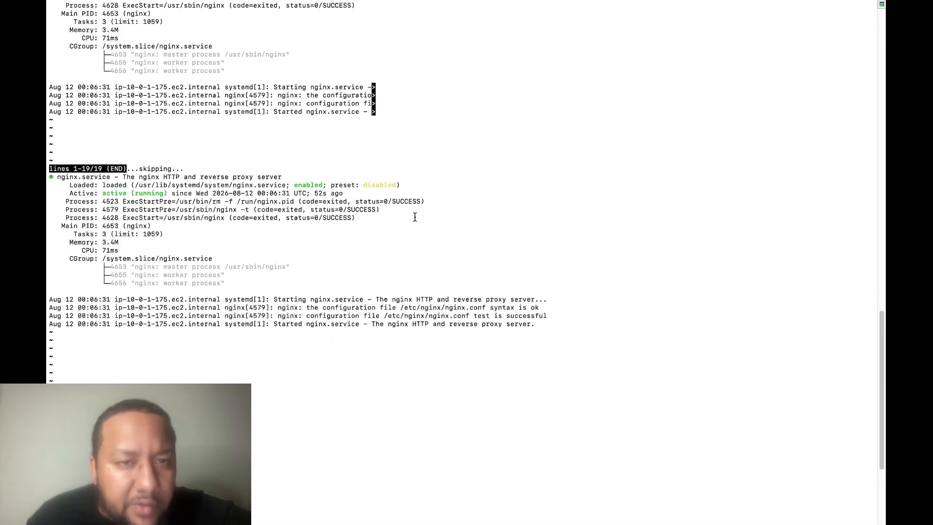
scroll(177, 173, up, 15)
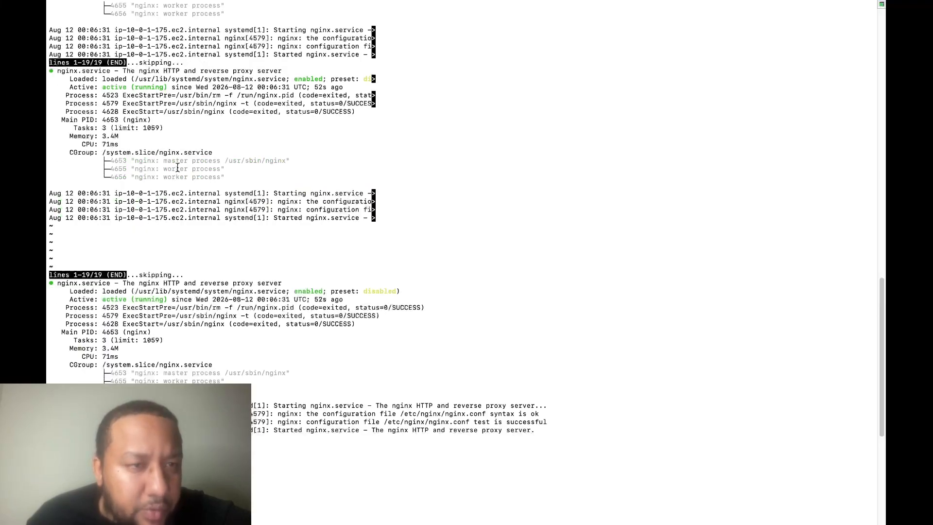
scroll(177, 174, up, 20)
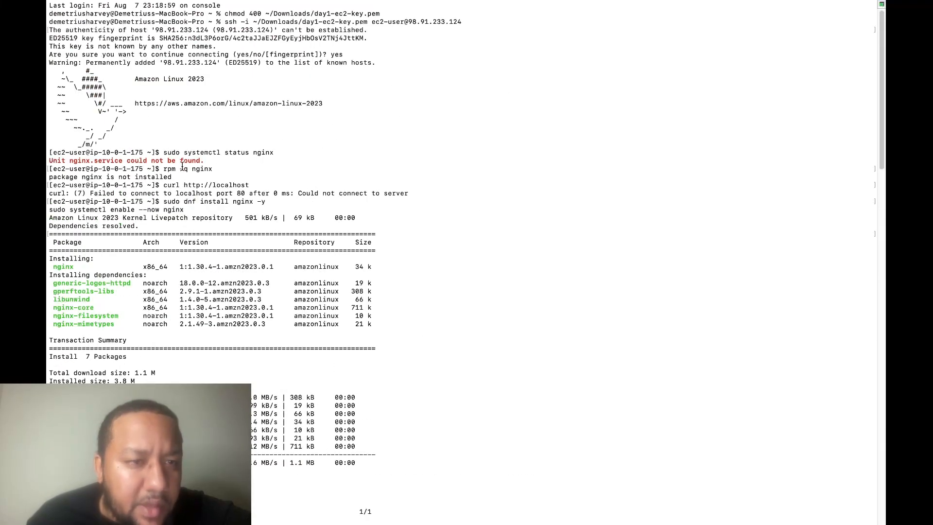
scroll(252, 184, down, 15)
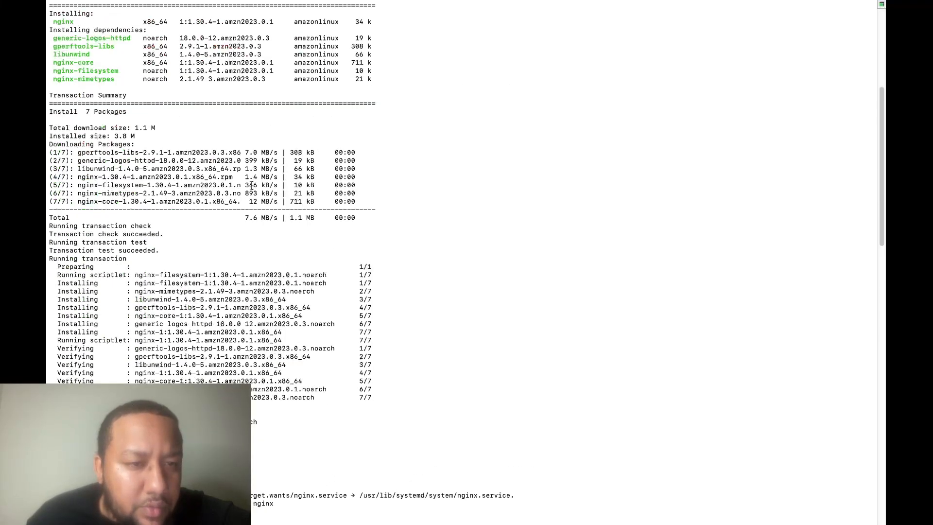
scroll(252, 184, up, 4)
scroll(251, 184, down, 6)
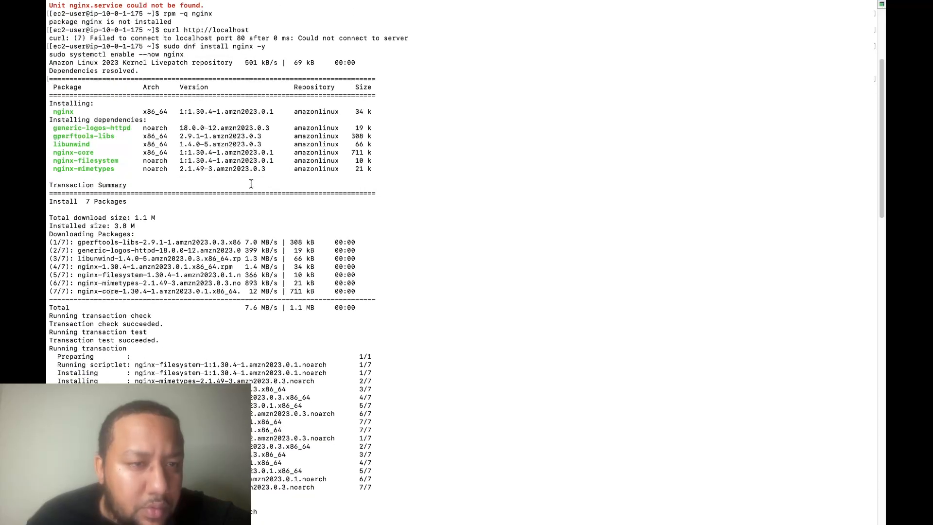
scroll(154, 188, down, 11)
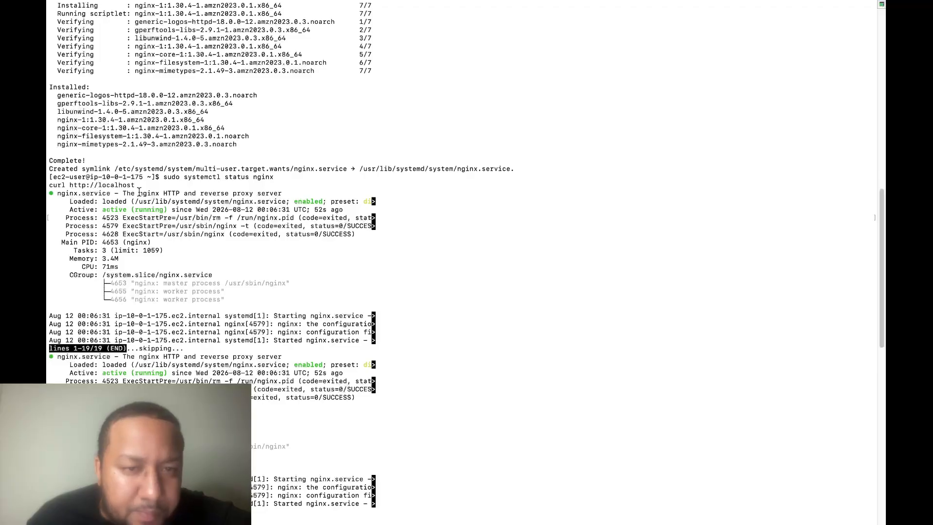
scroll(123, 204, down, 5)
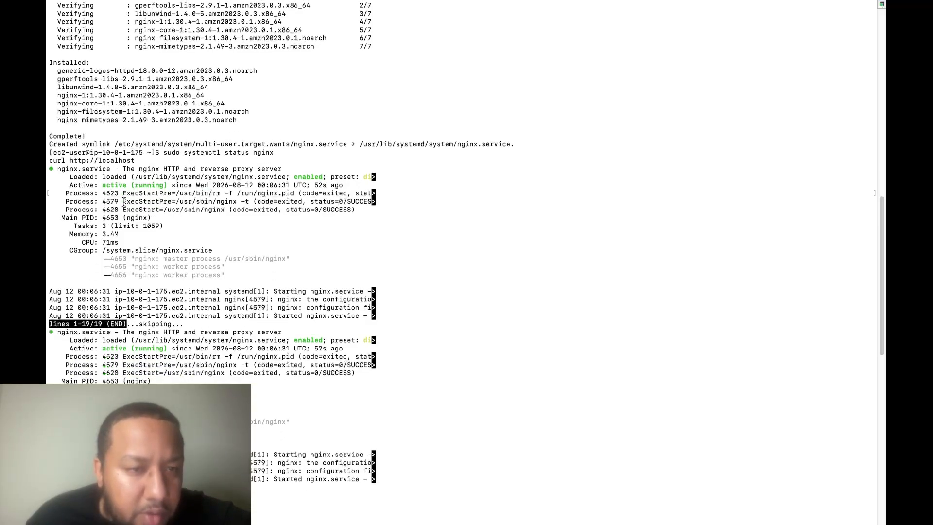
scroll(125, 201, down, 6)
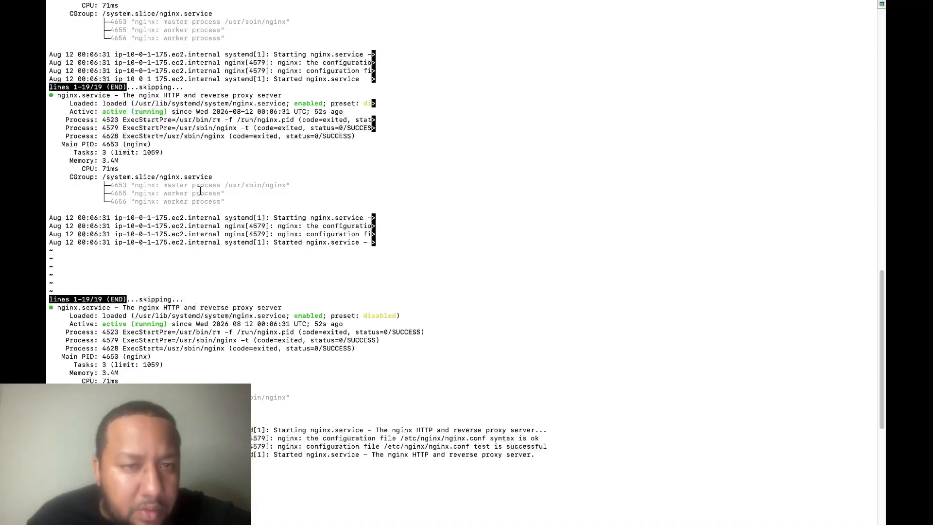
mouse_move(72, 5)
click(77, 22)
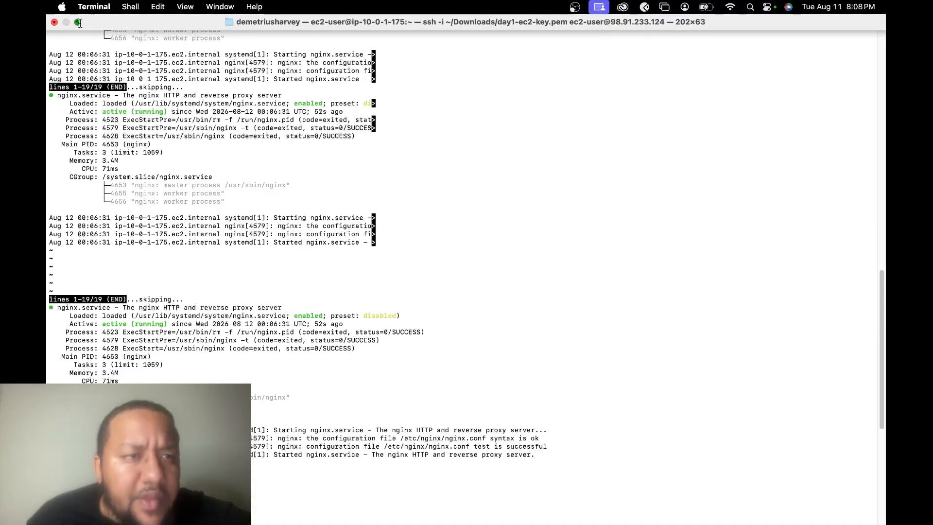
- Retry the unreachable server page, then send the pasted nginx status log to ChatGPT
click(252, 29)
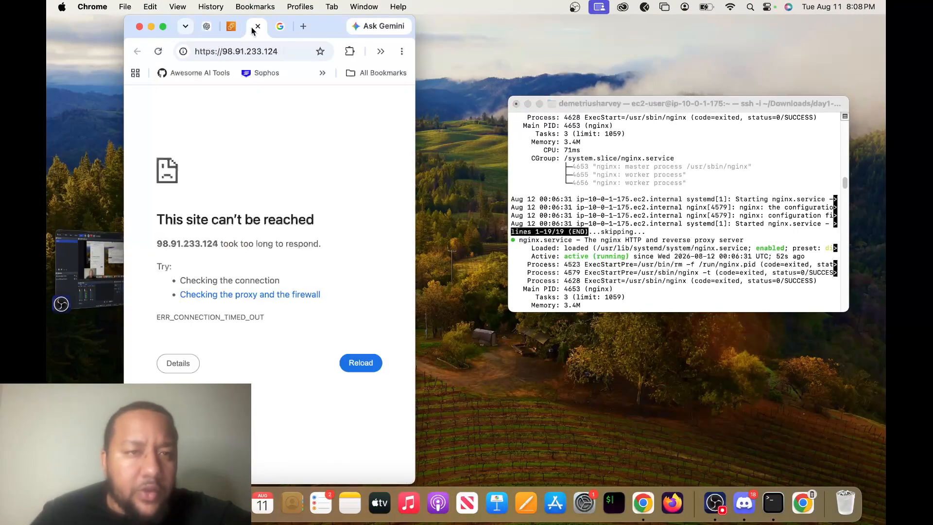
click(156, 52)
click(206, 29)
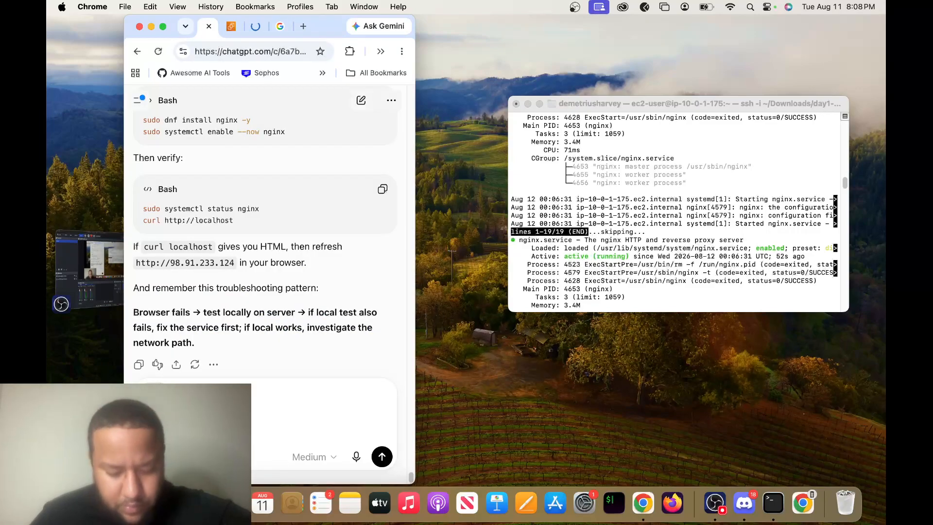
key(super+v)
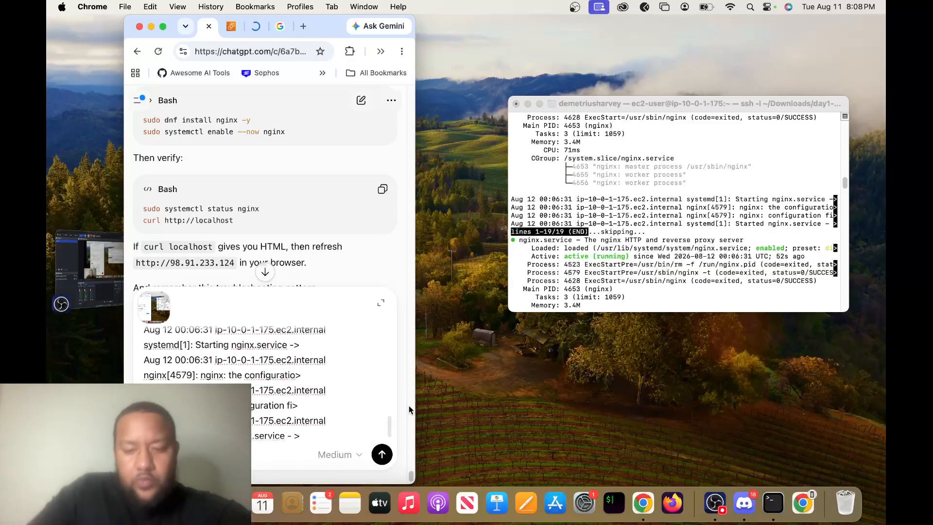
key(shift+Return)
key(shift+Return)
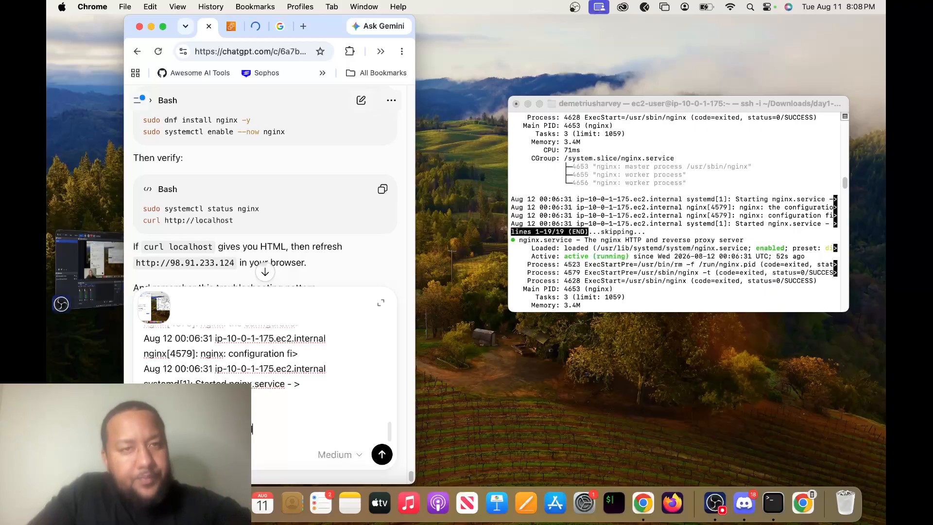
key(Return)
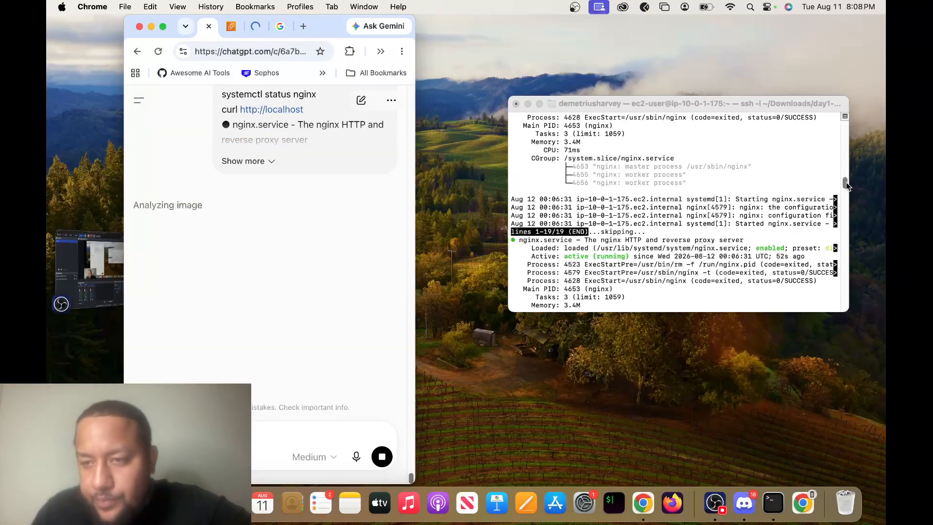
drag(846, 187, 839, 293)
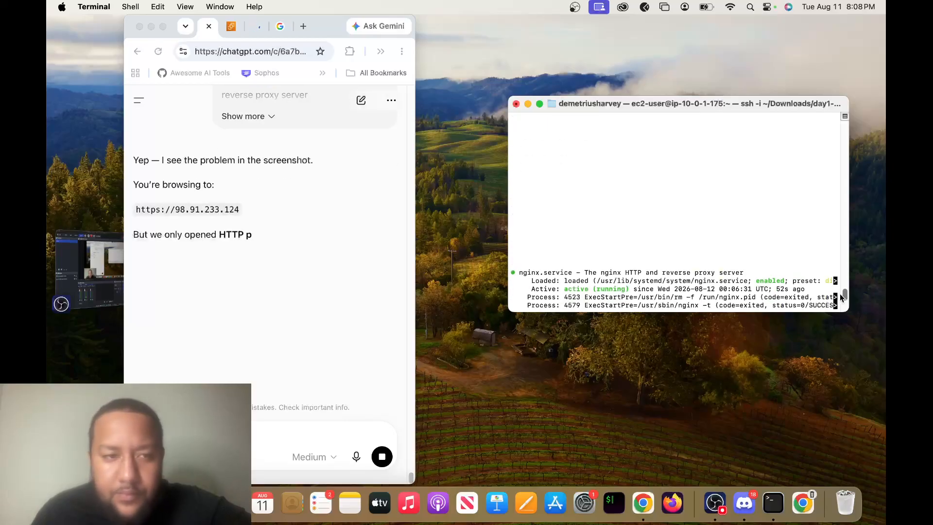
click(341, 201)
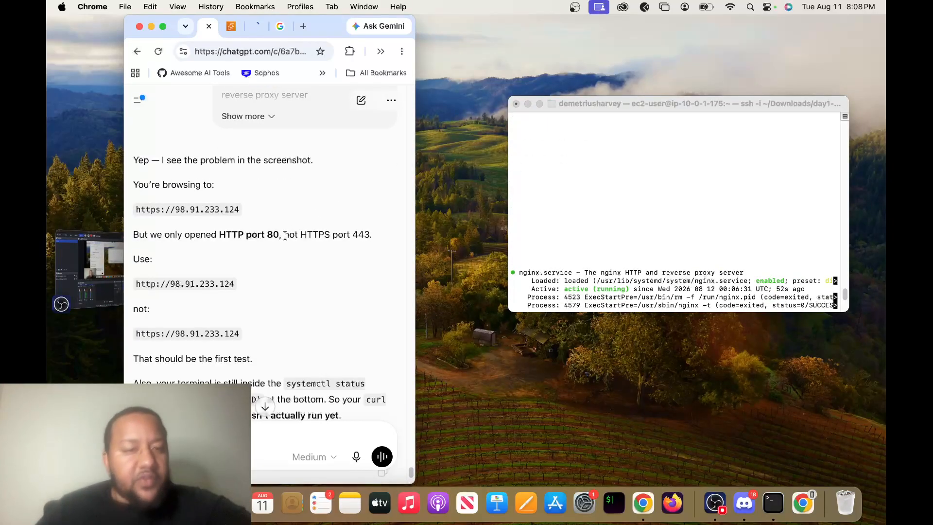
triple_click(223, 280)
key(super+c)
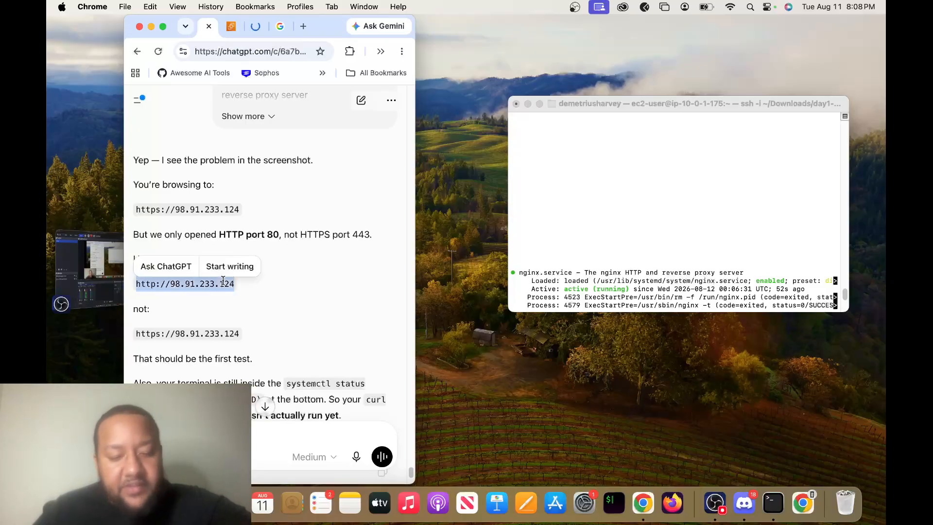
click(256, 27)
click(212, 52)
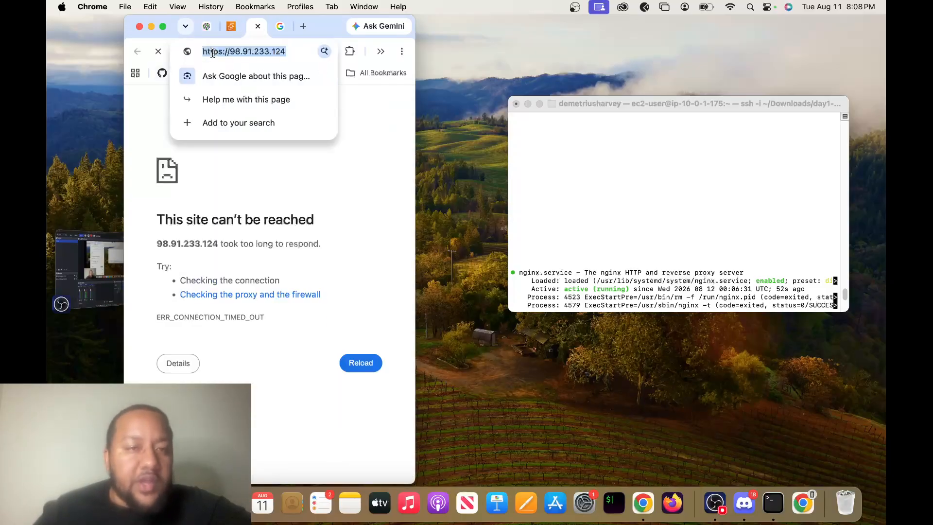
key(super+v)
key(Return)
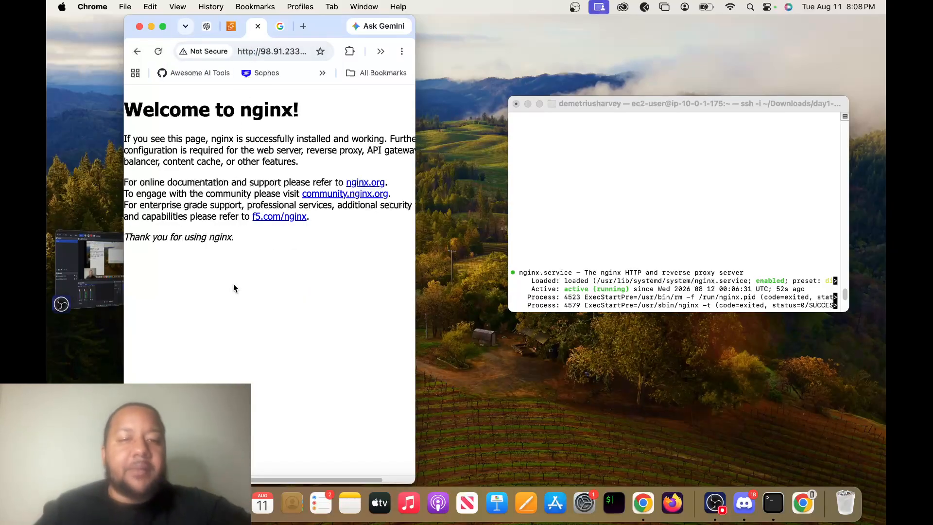
- Screenshot the nginx welcome page and attach it to the ChatGPT prompt
key(super+shift+3)
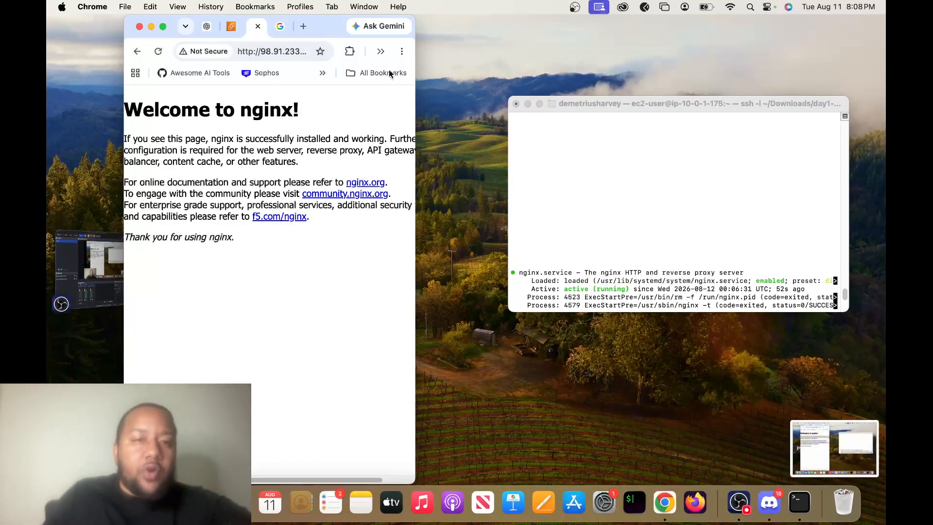
click(207, 27)
drag(815, 407, 291, 427)
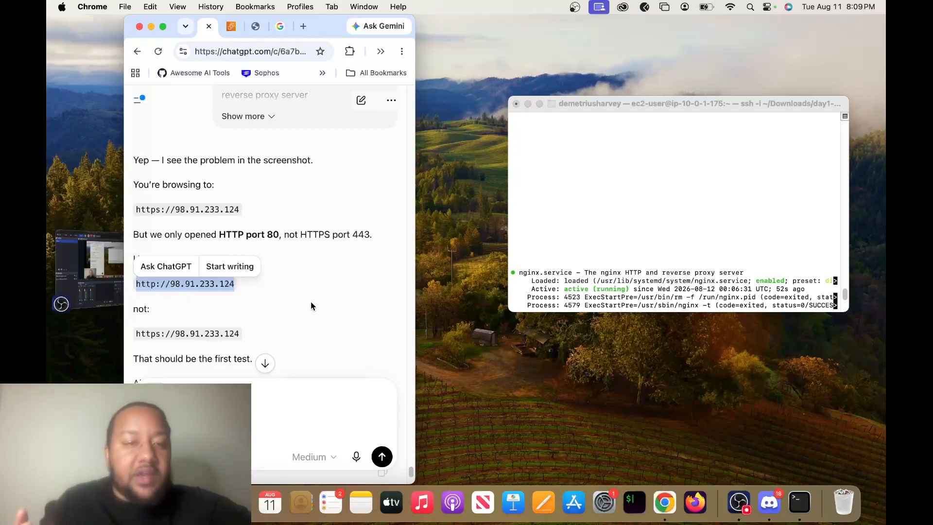
- Send the screenshot with 'our web server is listening on port 80 it is live', then make Chrome full screen
scroll(324, 262, down, 5)
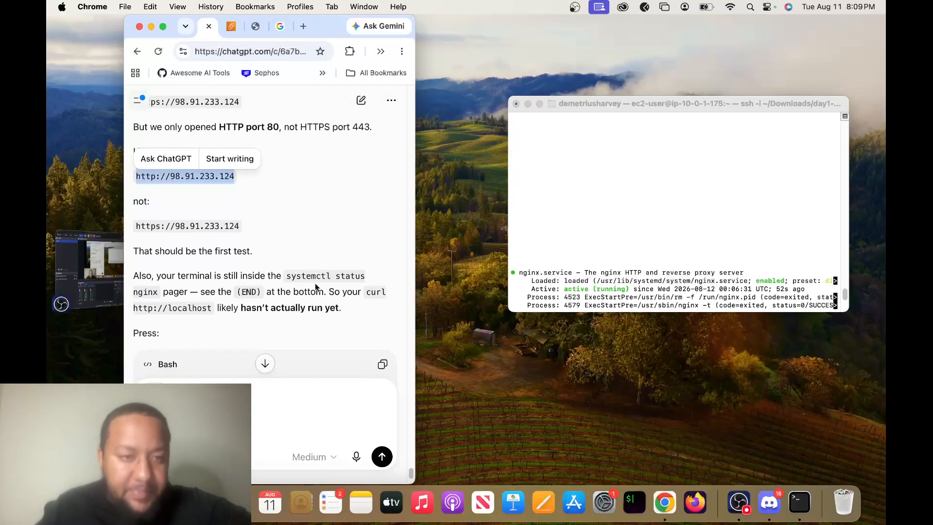
click(300, 243)
scroll(320, 272, down, 5)
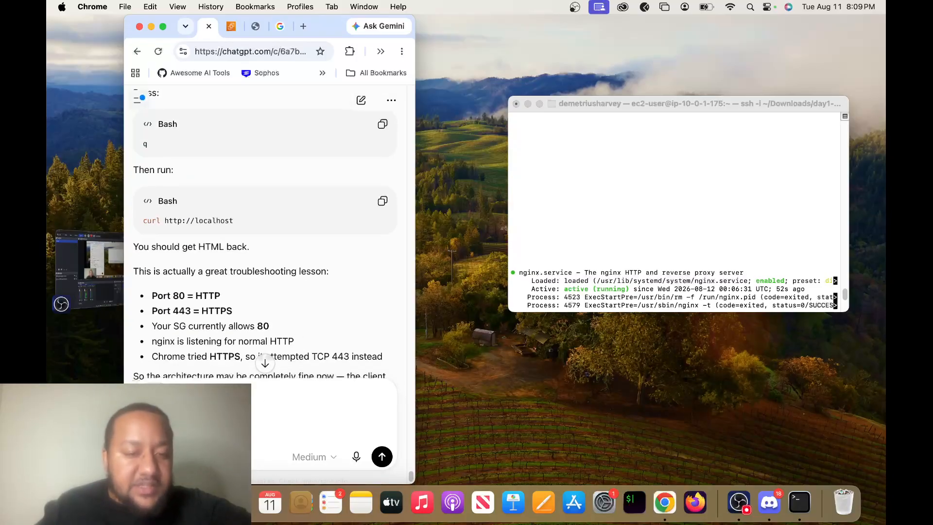
text(q)
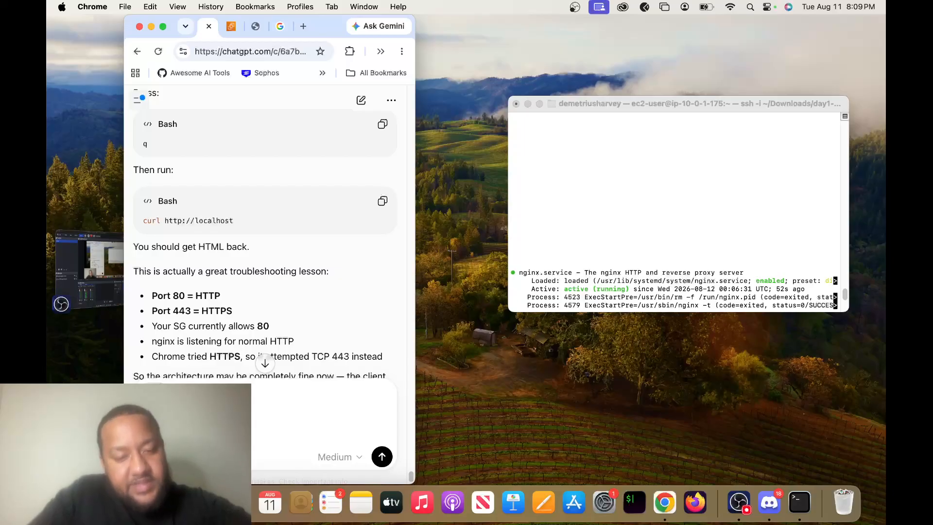
text( 8)
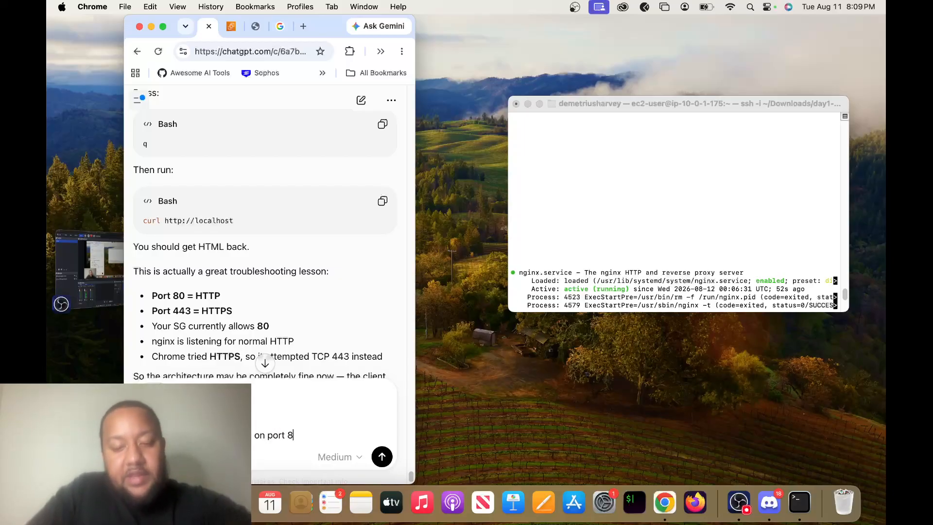
text(0 it is )
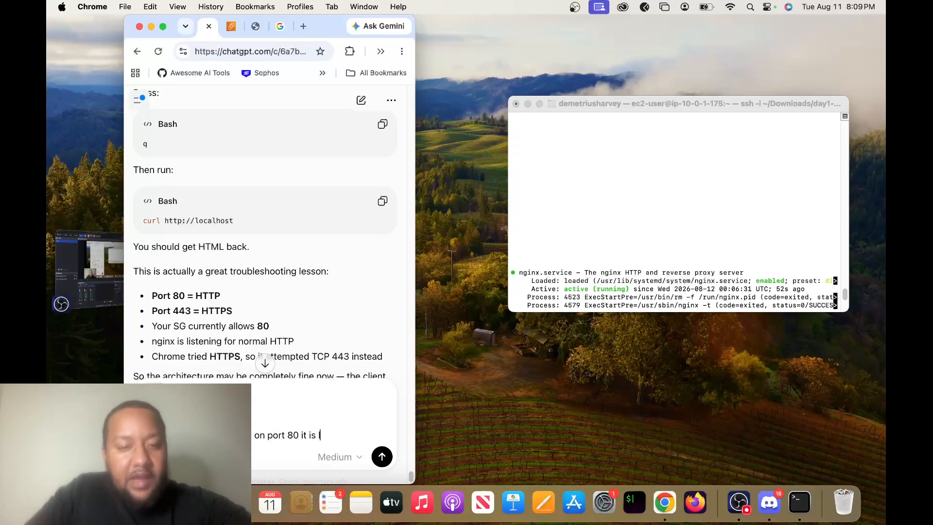
text(live)
key(Return)
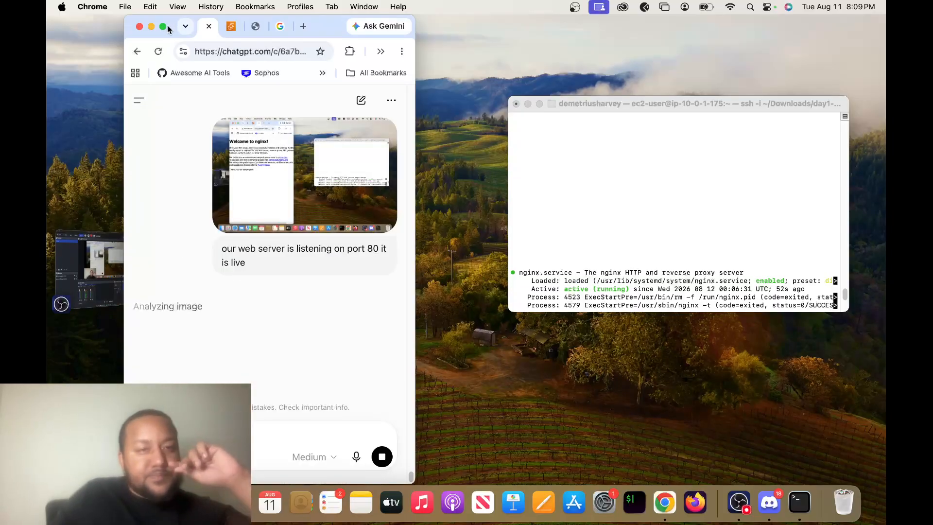
click(164, 27)
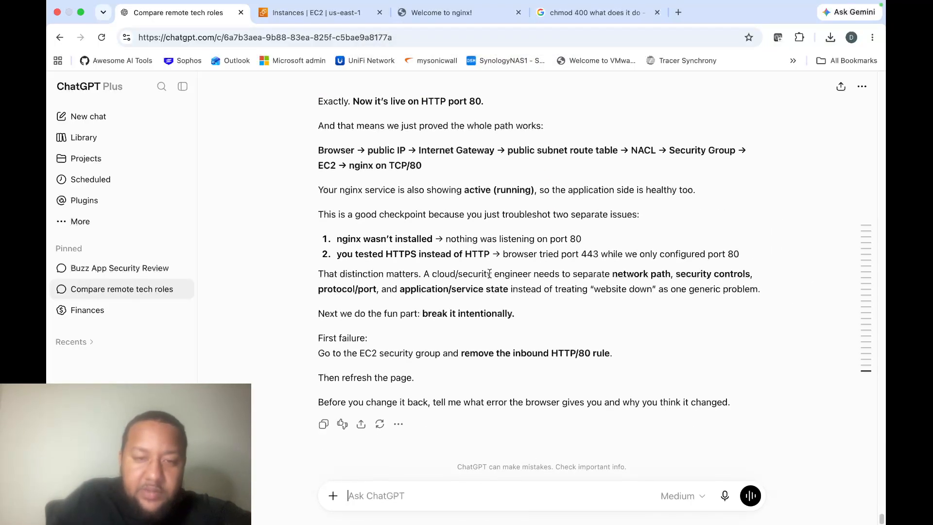
- Read ChatGPT's instruction to remove the inbound HTTP/80 rule, then switch to the EC2 Instances tab
drag(324, 314, 539, 325)
click(333, 312)
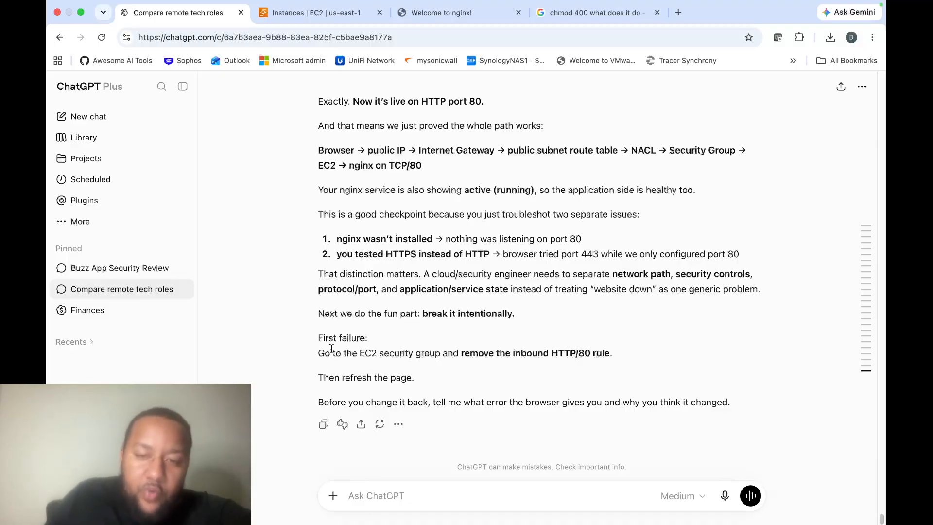
drag(321, 354, 648, 351)
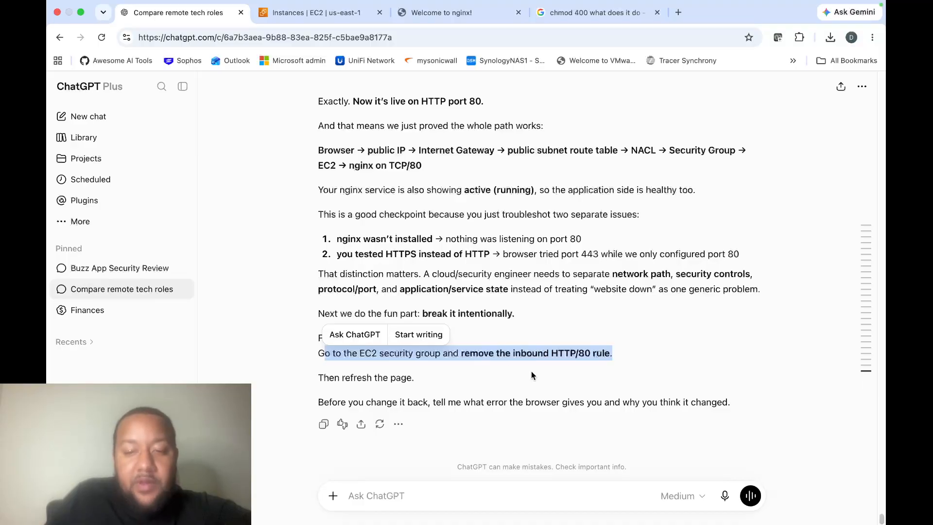
click(437, 375)
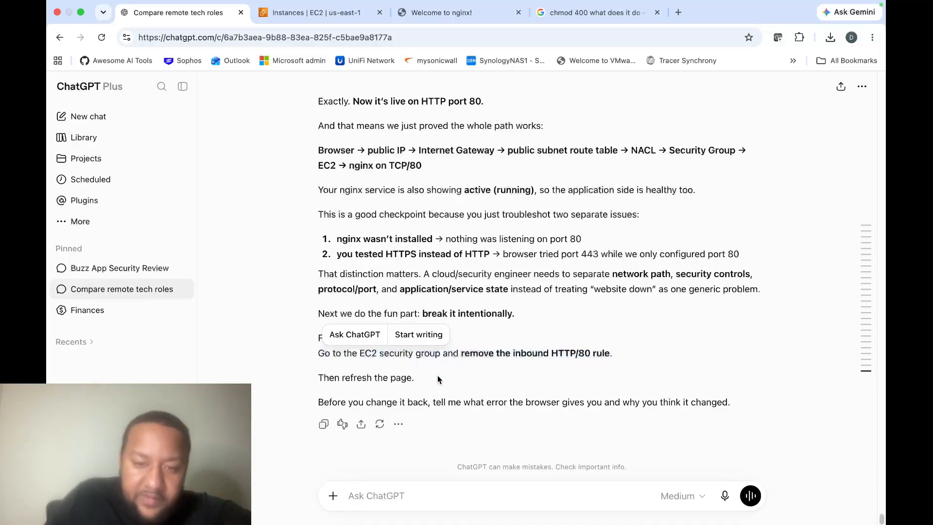
click(311, 12)
click(235, 19)
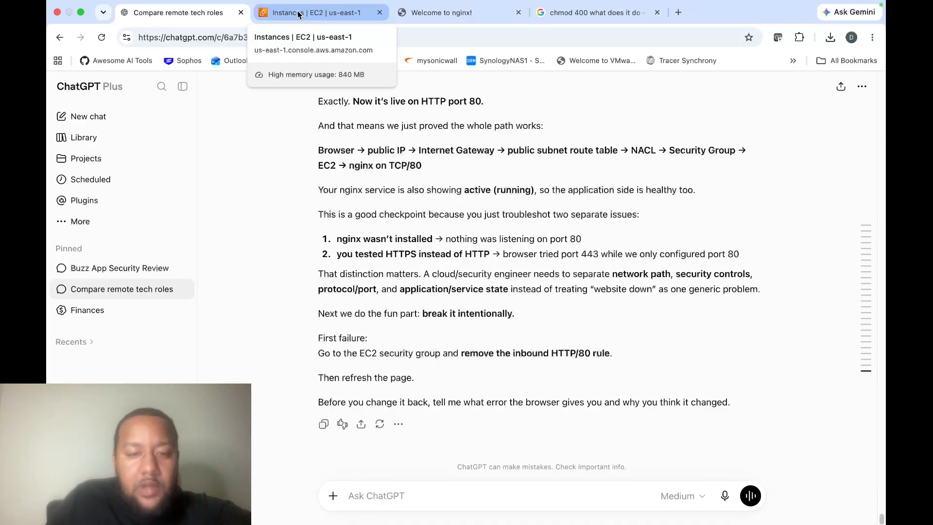
click(298, 15)
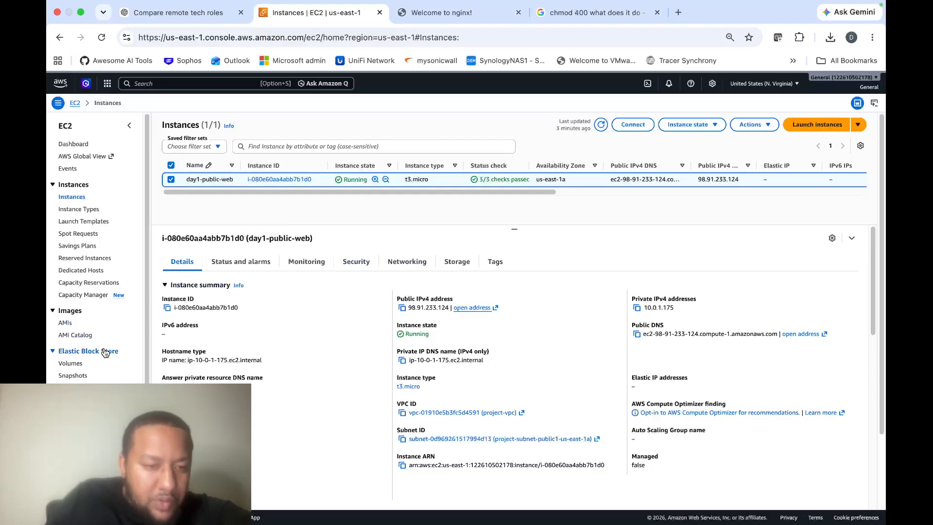
- Open Security Groups under Network & Security in the EC2 sidebar
scroll(107, 369, down, 4)
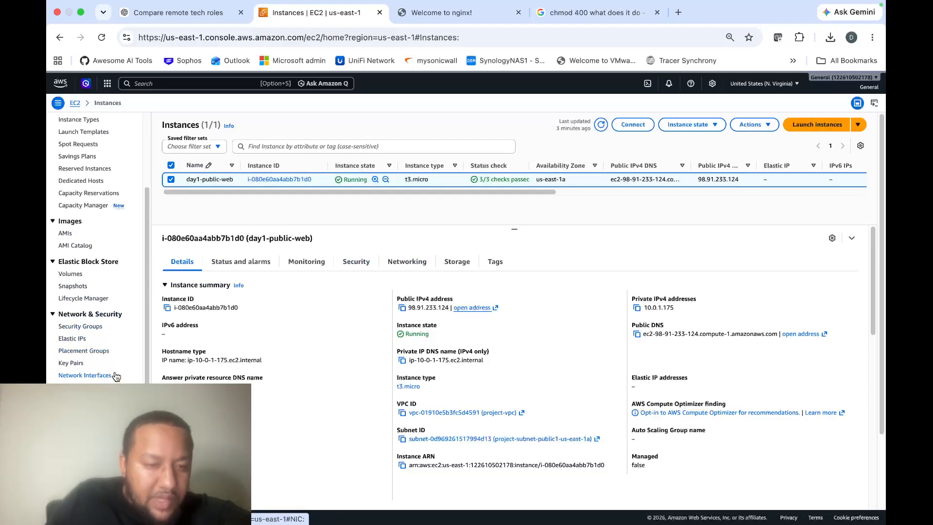
click(88, 329)
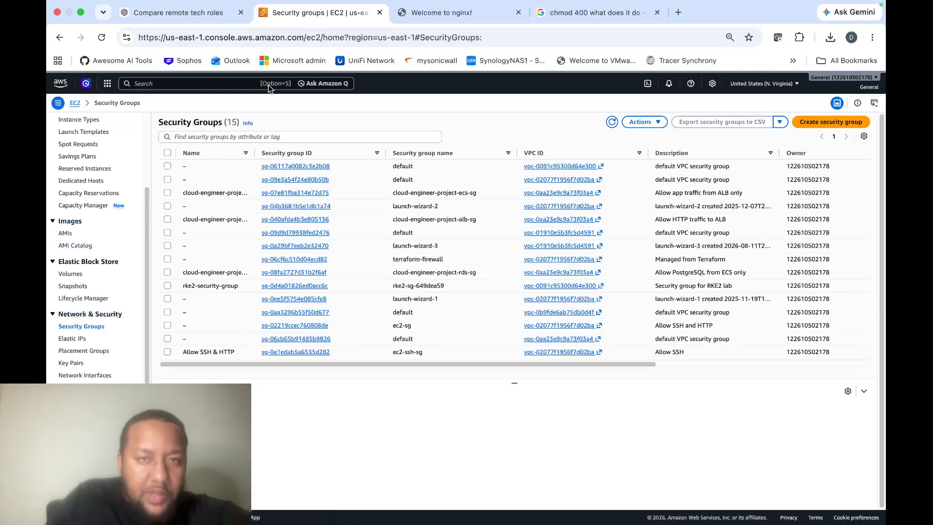
click(177, 12)
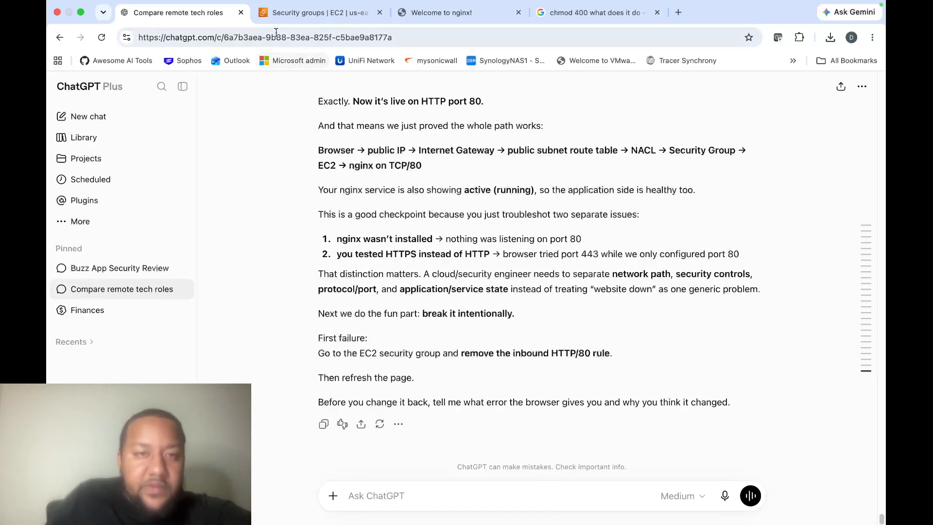
click(316, 12)
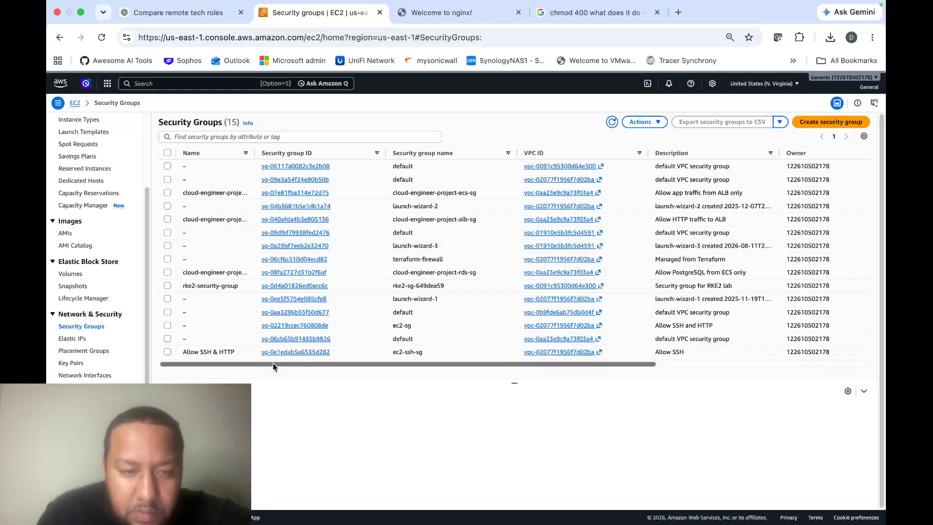
- Inspect ec2-ssh-sg's rules, widen the Name column, and screenshot the security groups list
click(307, 357)
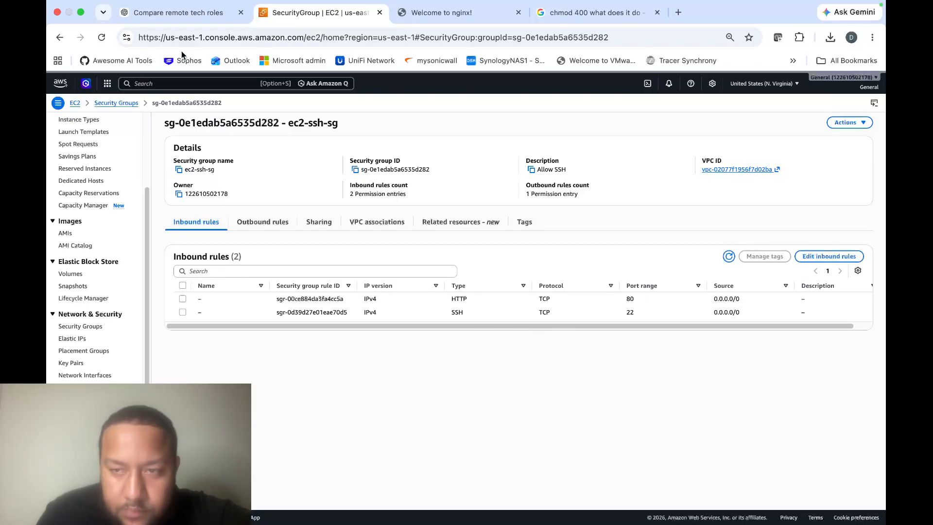
click(66, 42)
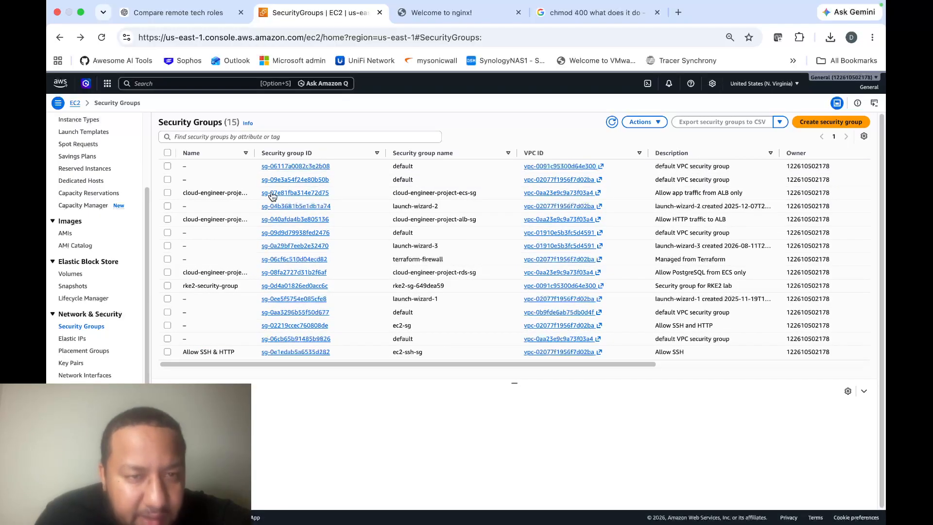
drag(255, 154, 287, 157)
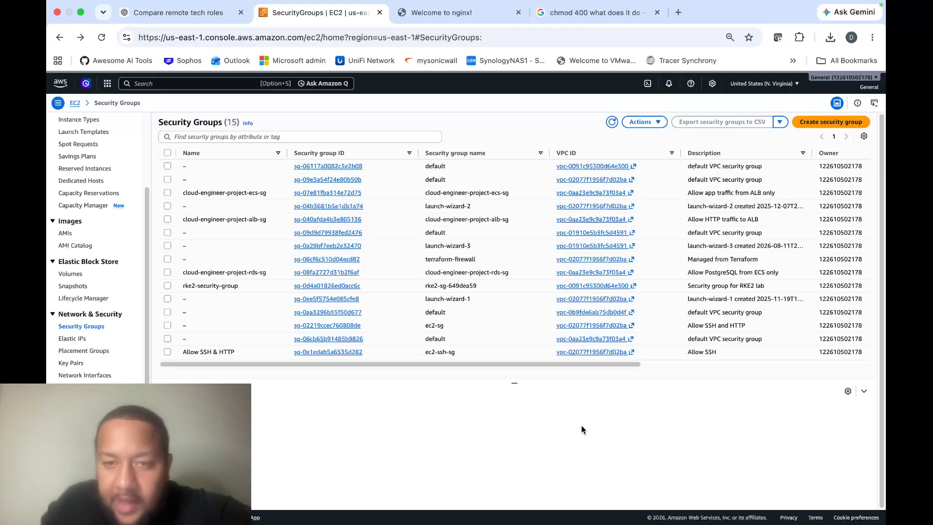
key(super+shift+3)
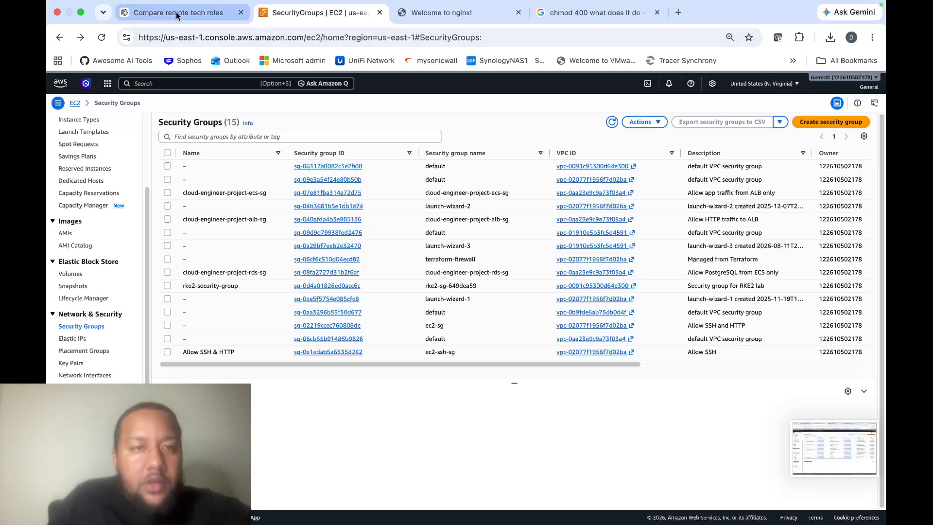
- Send ChatGPT the security groups screenshot asking which group belongs to the instance
click(177, 14)
drag(833, 447, 569, 469)
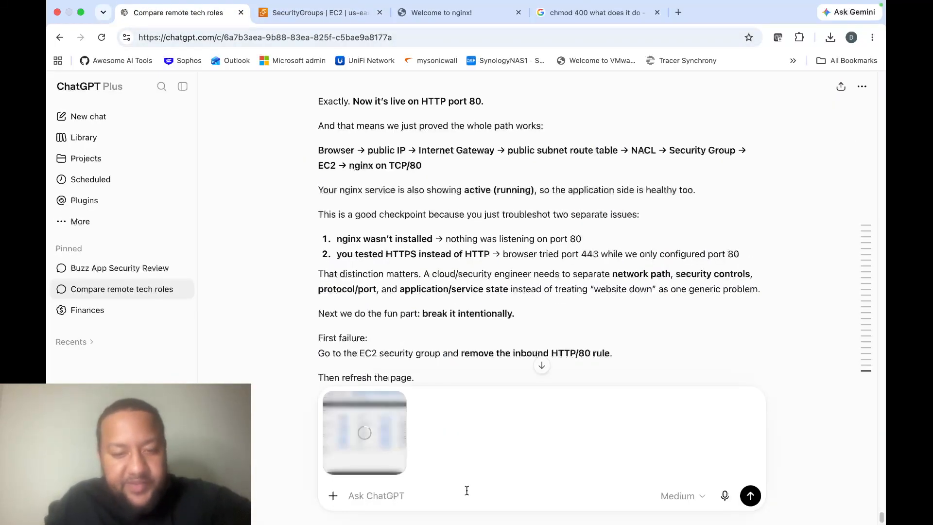
text(can yo)
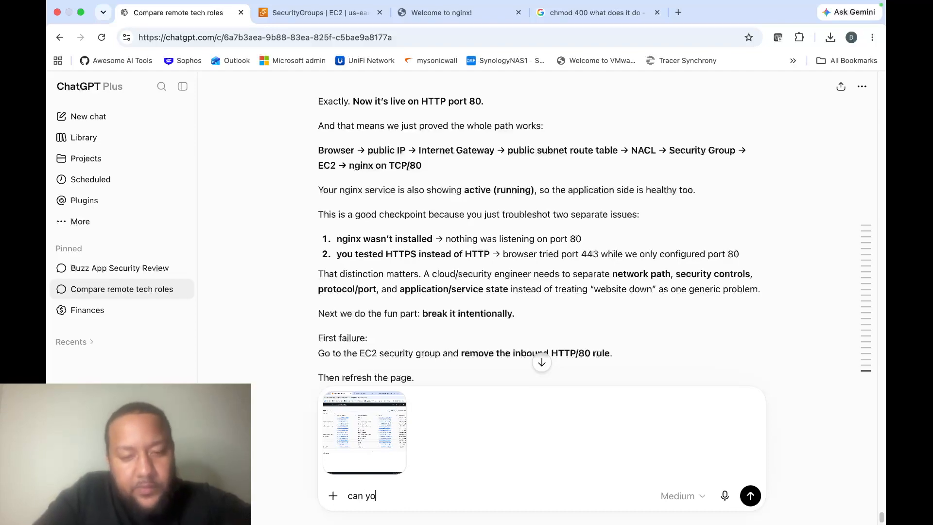
text(u verify which one it is)
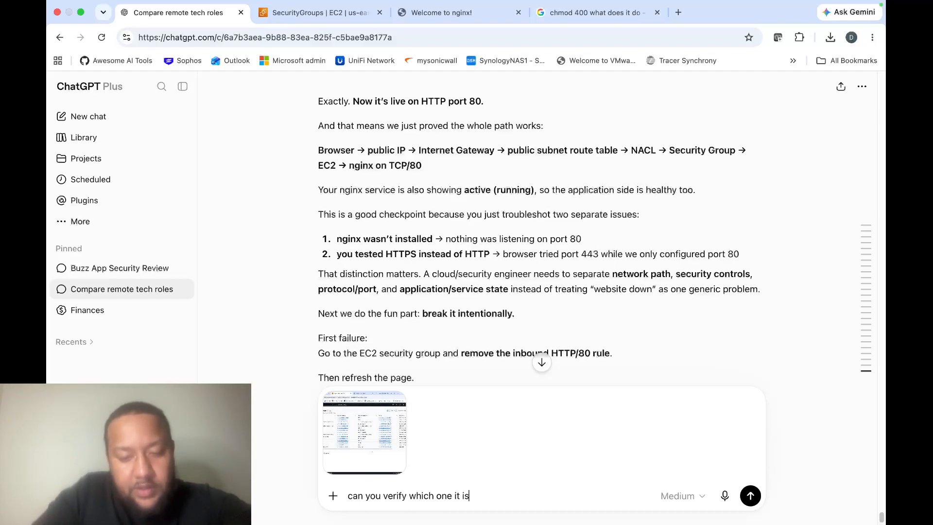
key(Return)
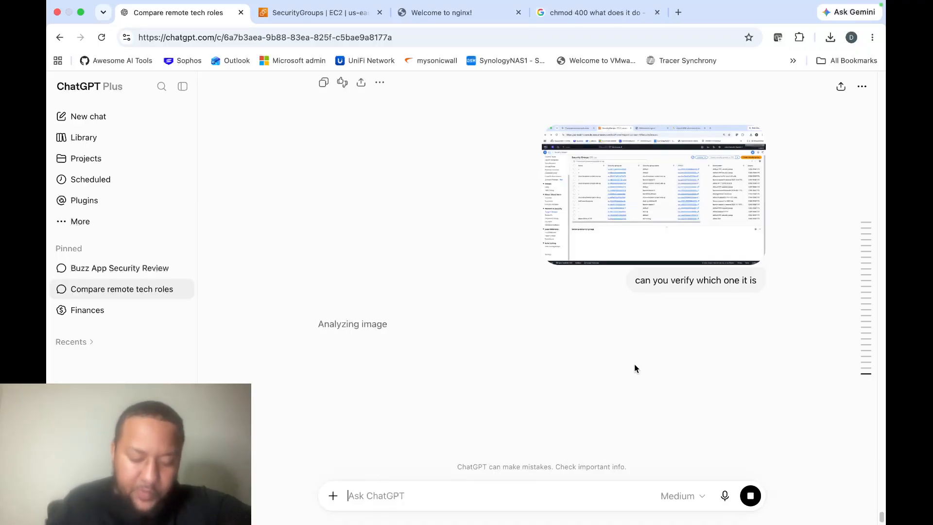
- Open and close the security groups table preferences without changes
click(326, 15)
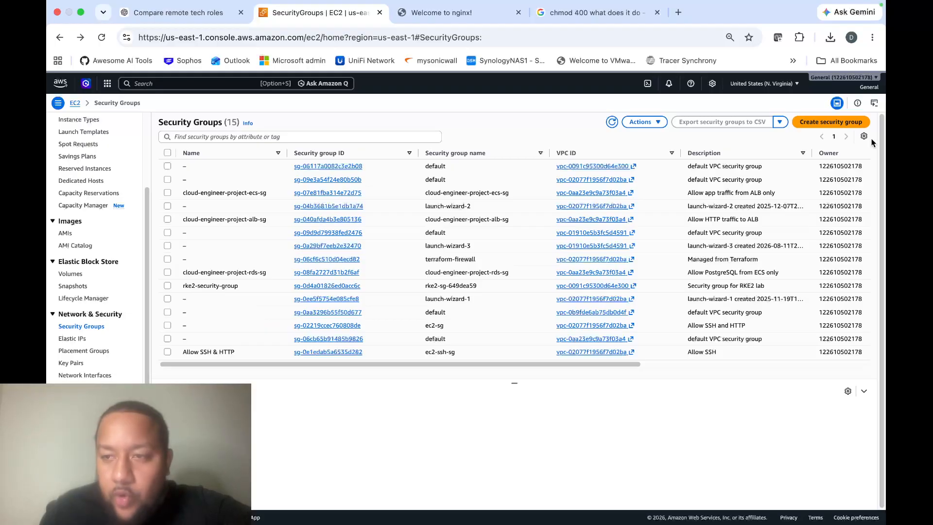
click(864, 137)
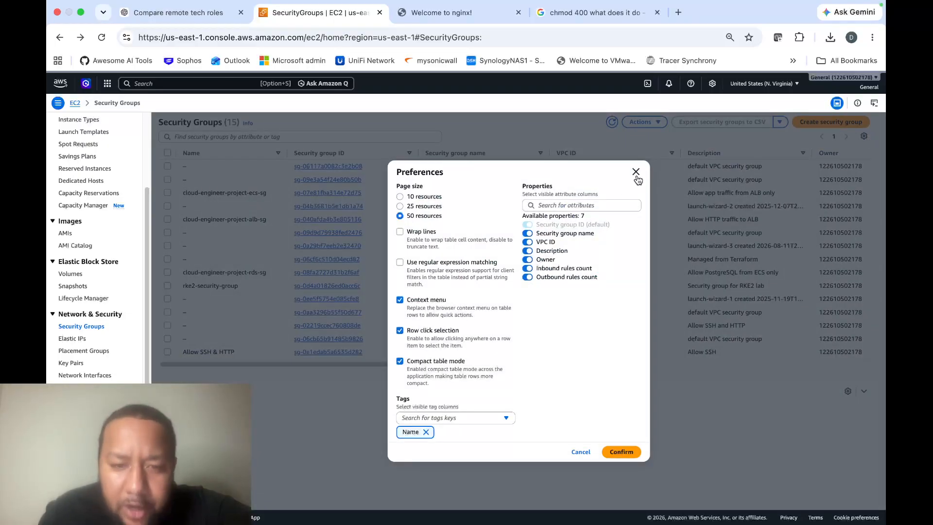
click(636, 173)
- Read ChatGPT's reply naming launch-wizard-3 and its VPC ID, then return to the groups list
click(177, 13)
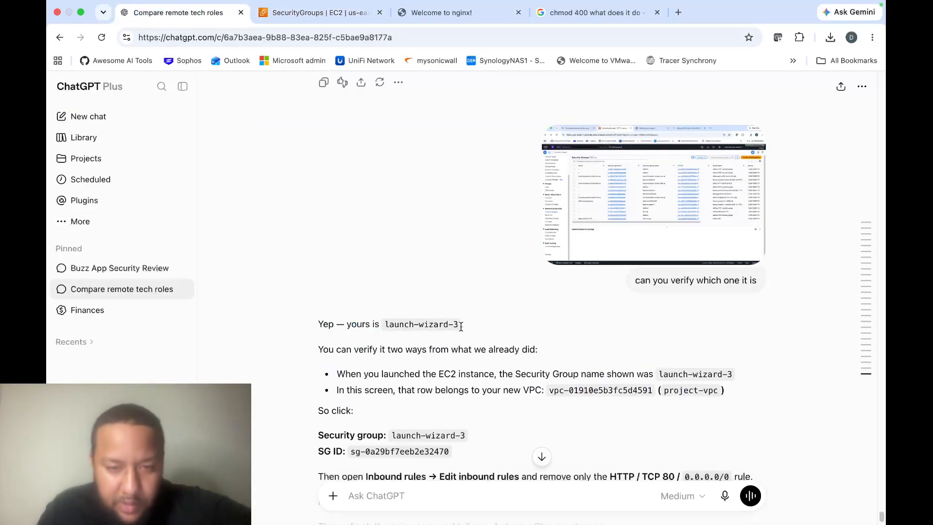
scroll(460, 327, down, 3)
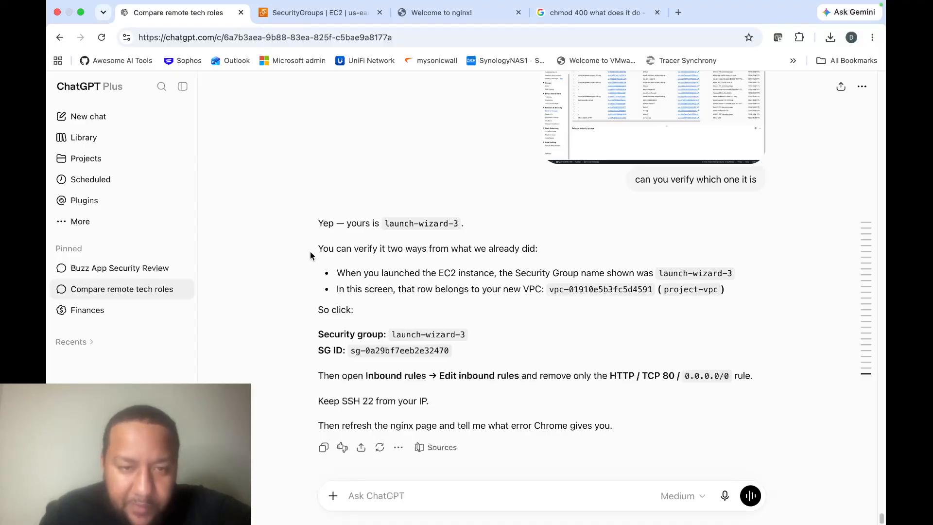
drag(310, 252, 597, 253)
click(339, 278)
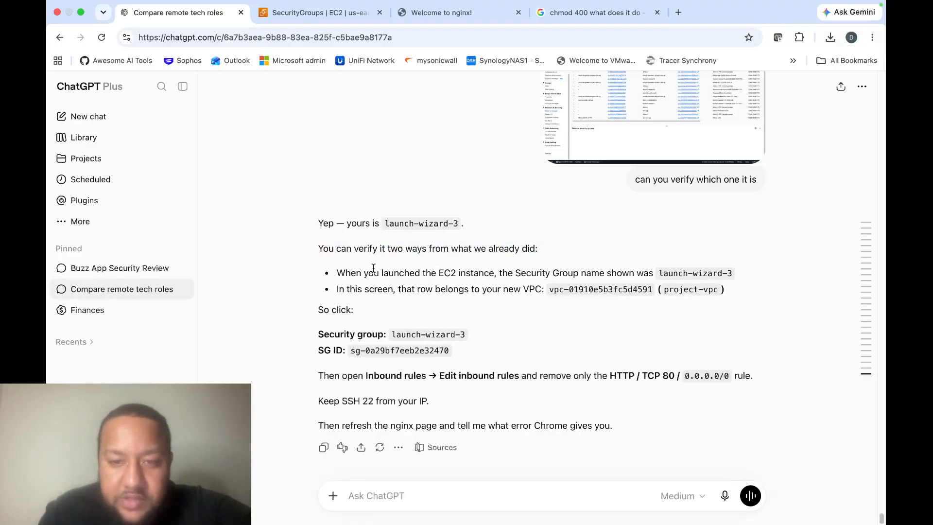
drag(335, 271, 739, 263)
click(547, 294)
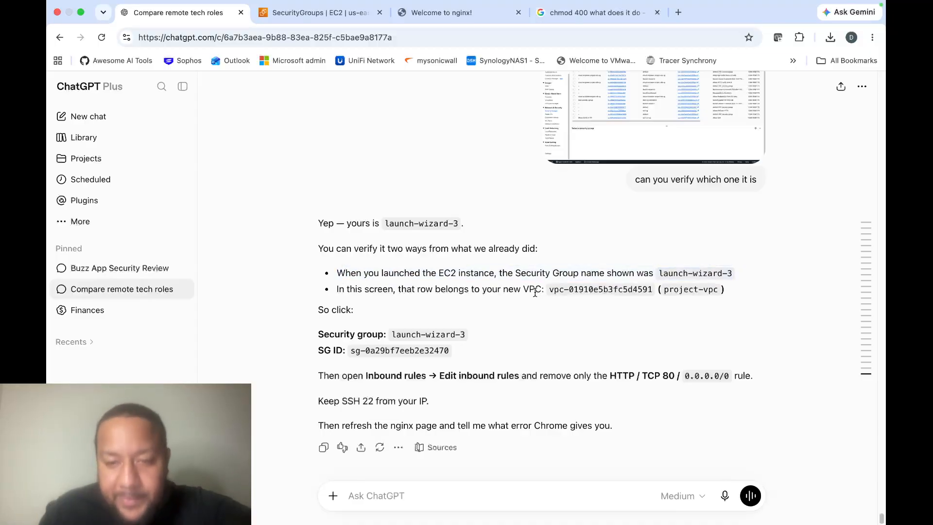
drag(524, 290, 653, 290)
click(542, 283)
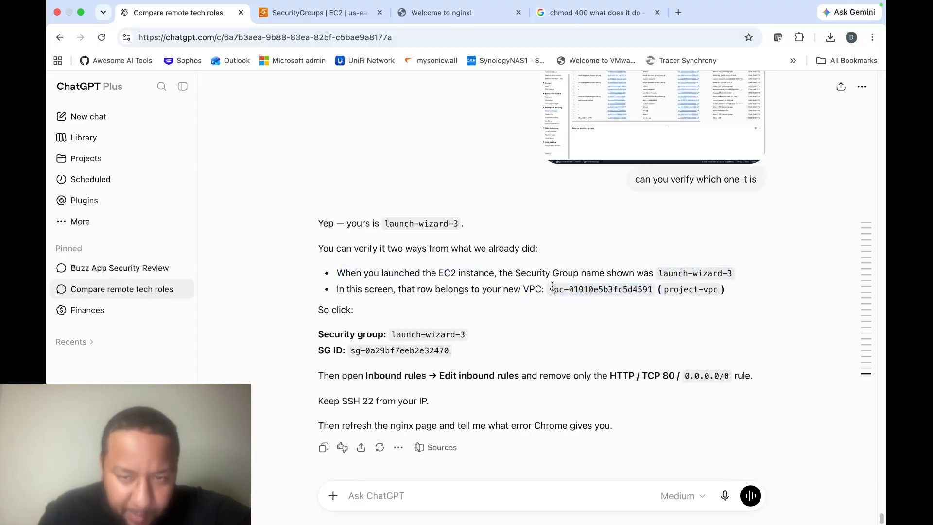
scroll(503, 302, down, 1)
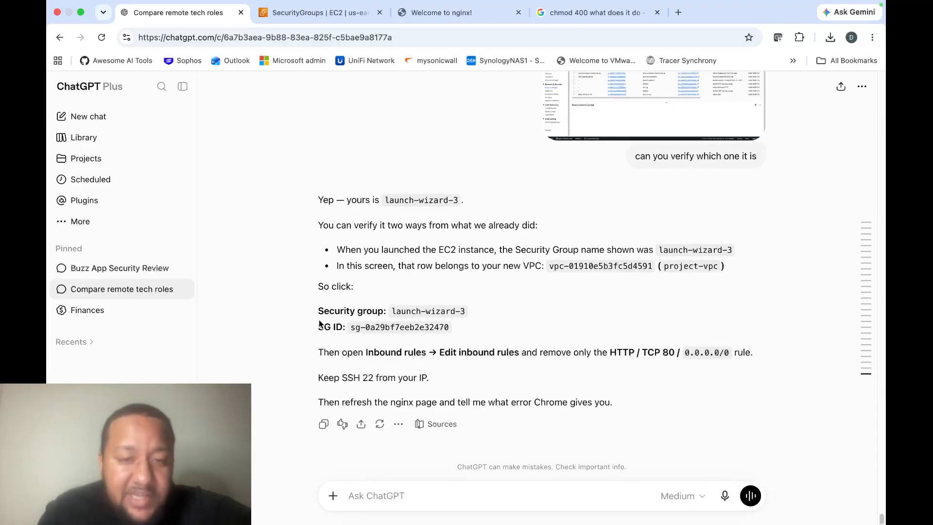
click(331, 13)
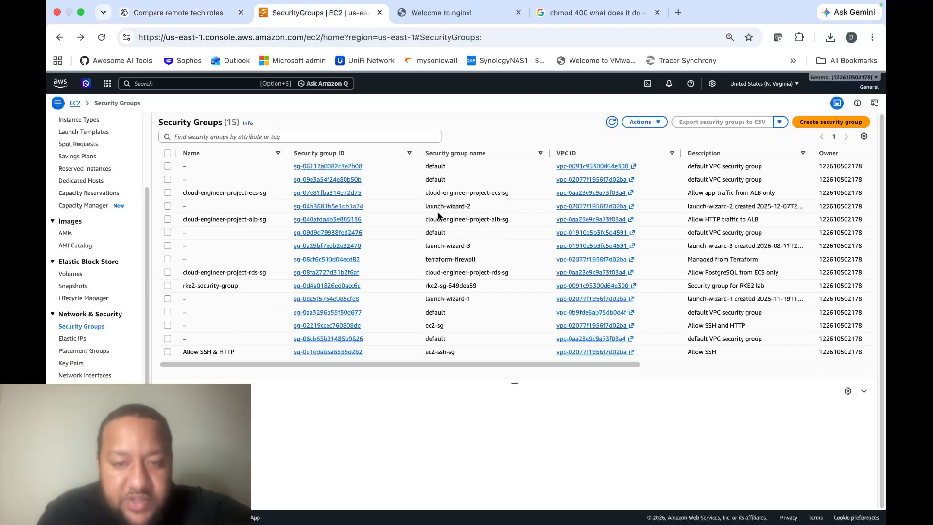
- Delete launch-wizard-3's HTTP port 80 inbound rule, keeping only SSH, and save the rules
drag(456, 245, 346, 250)
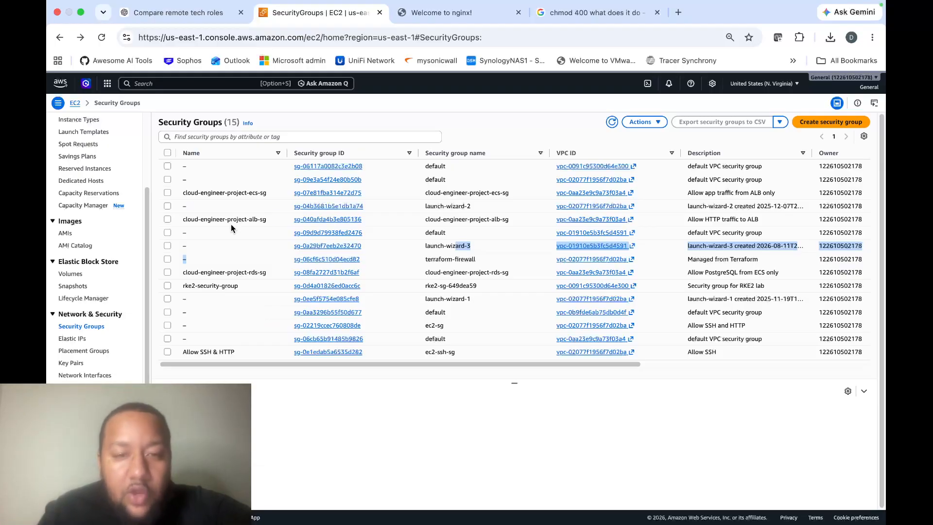
click(352, 249)
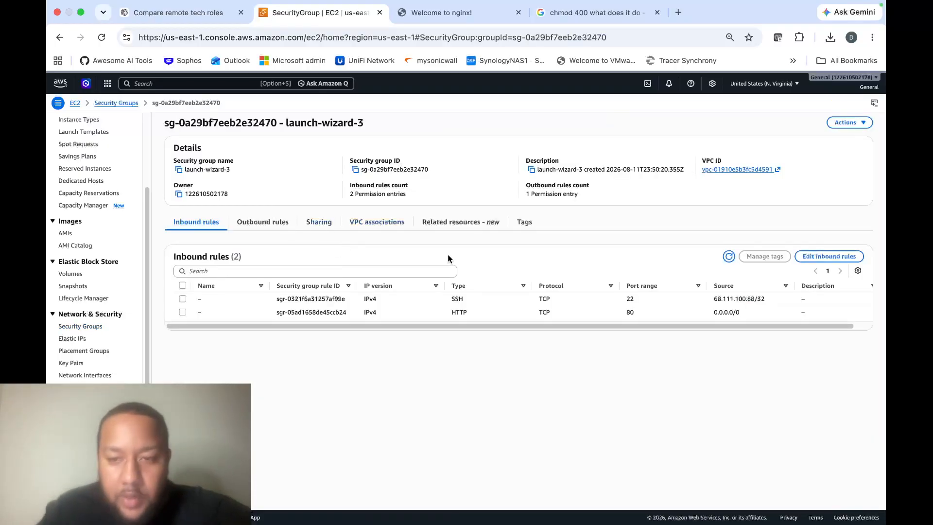
click(182, 312)
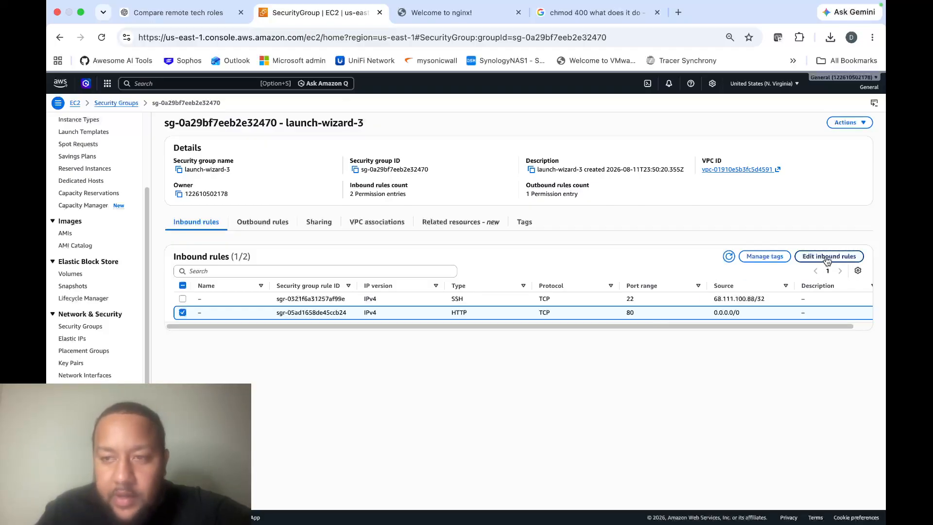
click(845, 122)
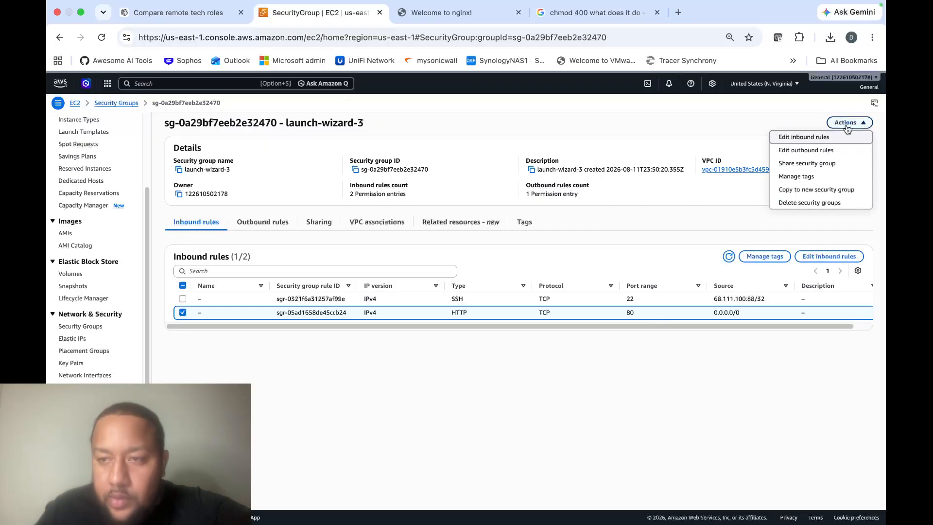
click(827, 257)
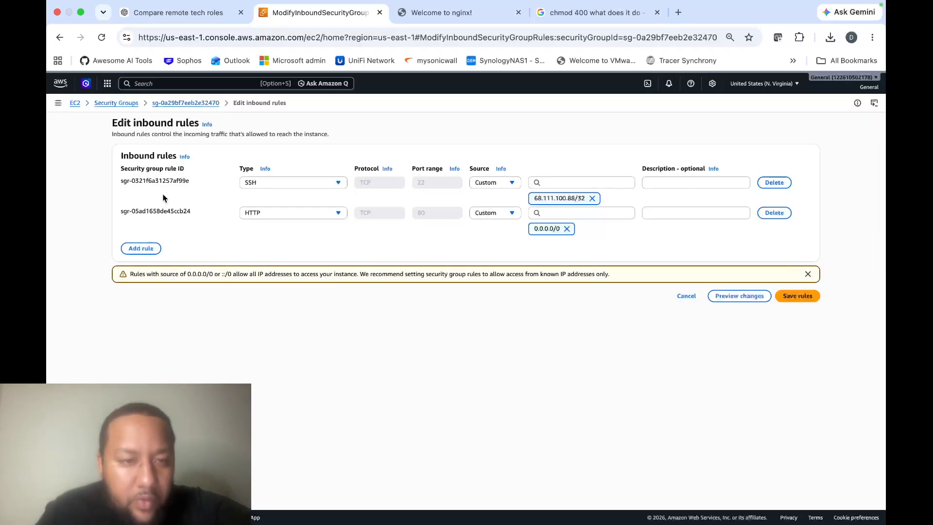
click(774, 213)
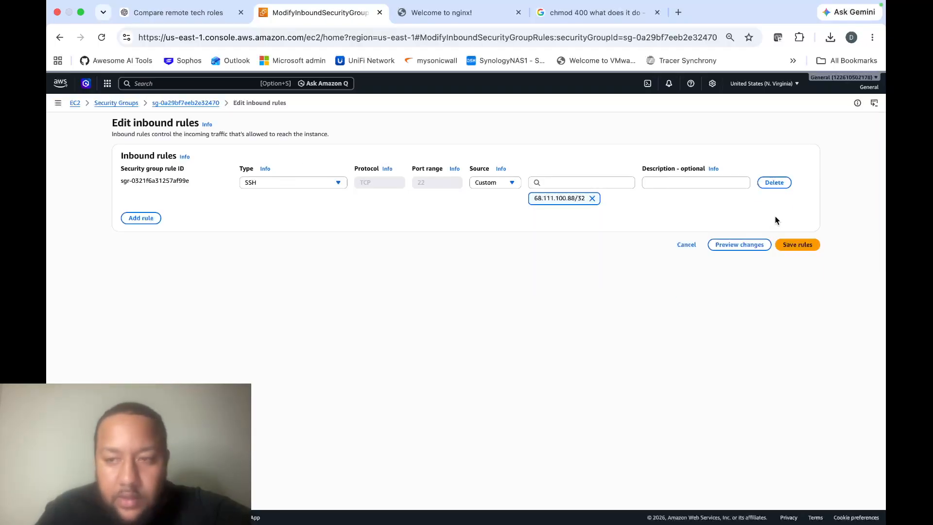
click(793, 250)
click(461, 14)
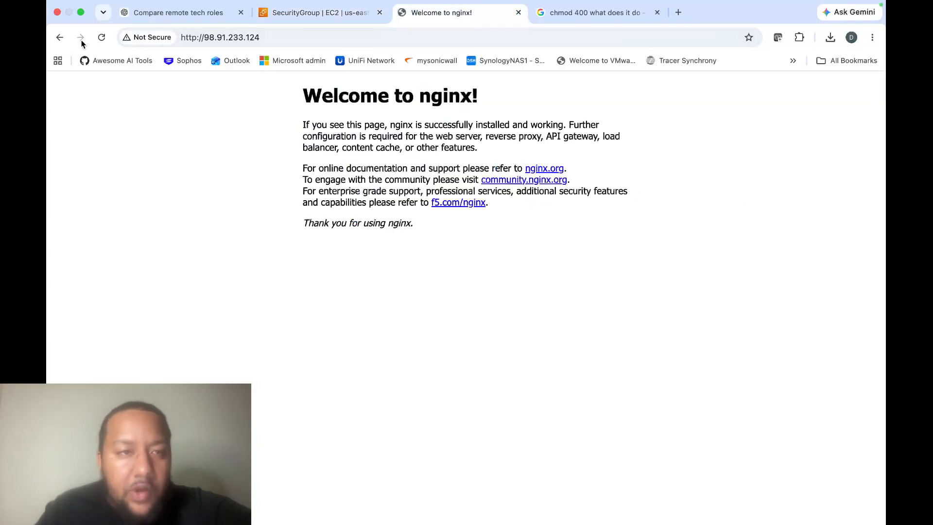
- Reload the nginx page at 98.91.233.124, then view launch-wizard-3's remaining SSH port 22 rule
click(102, 37)
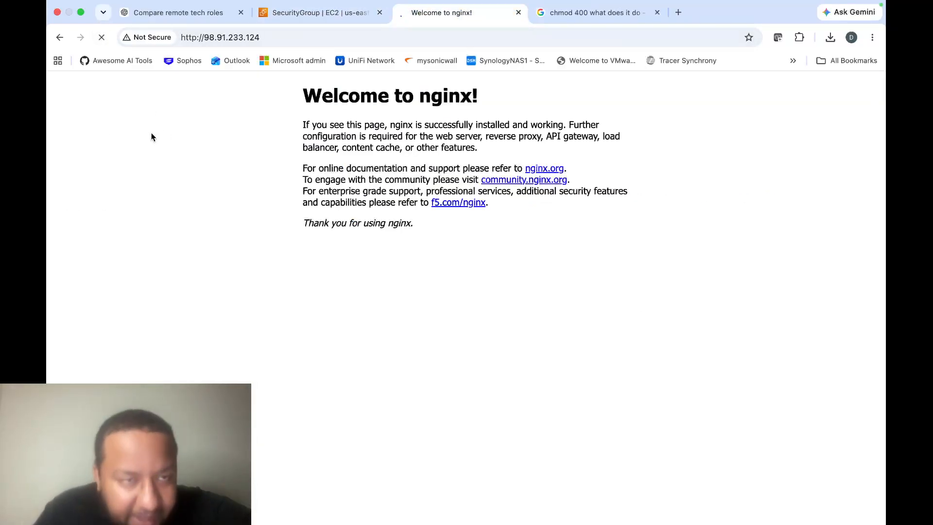
mouse_move(197, 4)
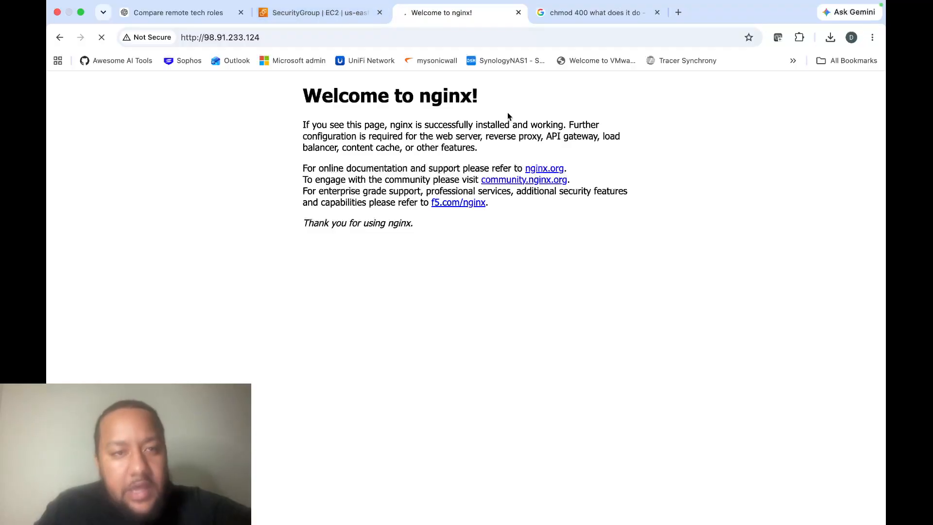
click(337, 14)
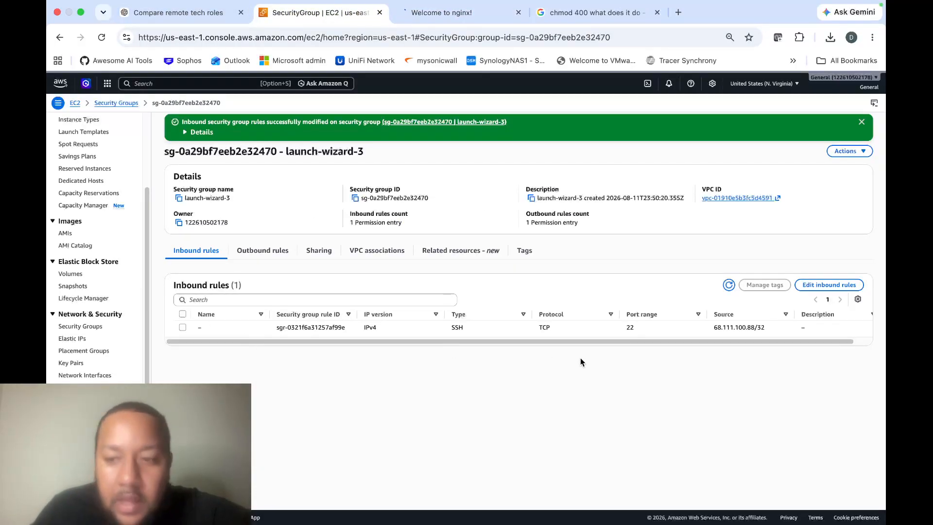
- Return to ChatGPT and reread its question about the browser error
click(208, 14)
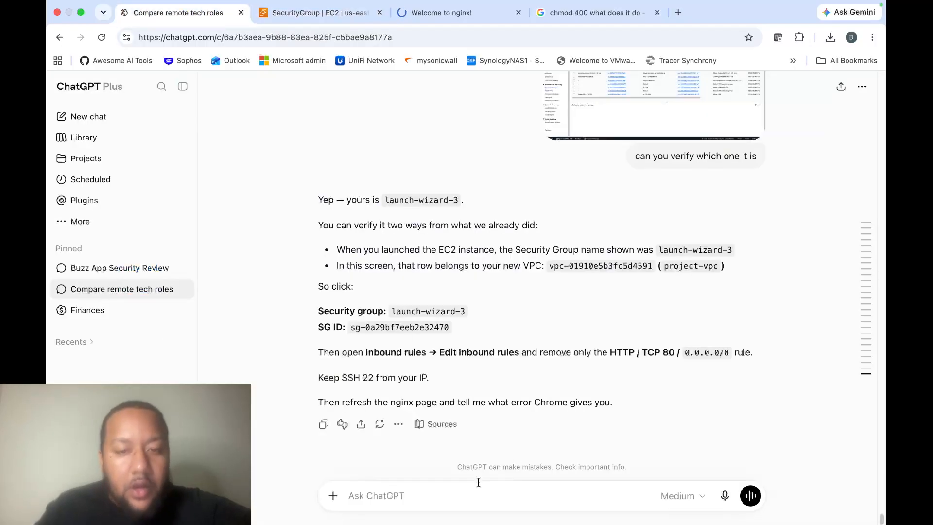
scroll(453, 383, up, 12)
scroll(478, 337, down, 5)
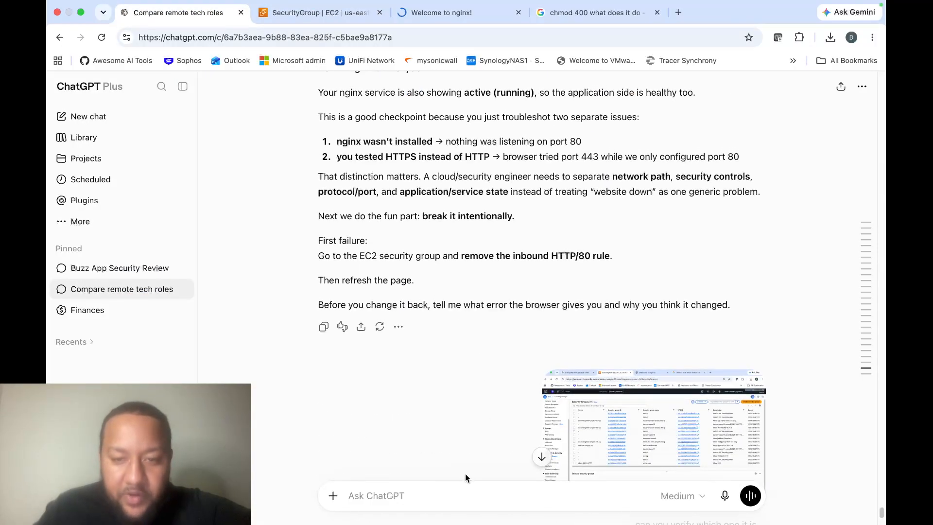
drag(462, 304, 635, 305)
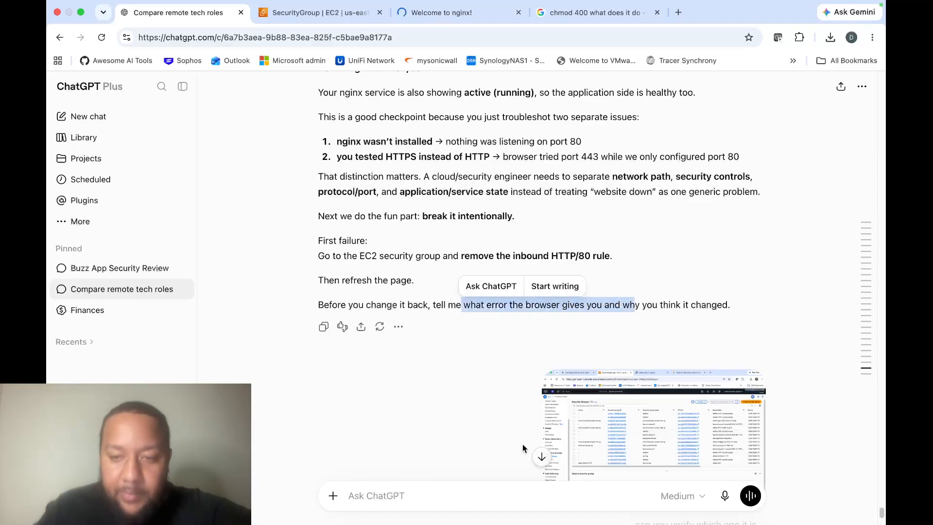
- Reply that the browser loads until unresponsive because it looks for port 80, which was deleted
click(484, 499)
text(the )
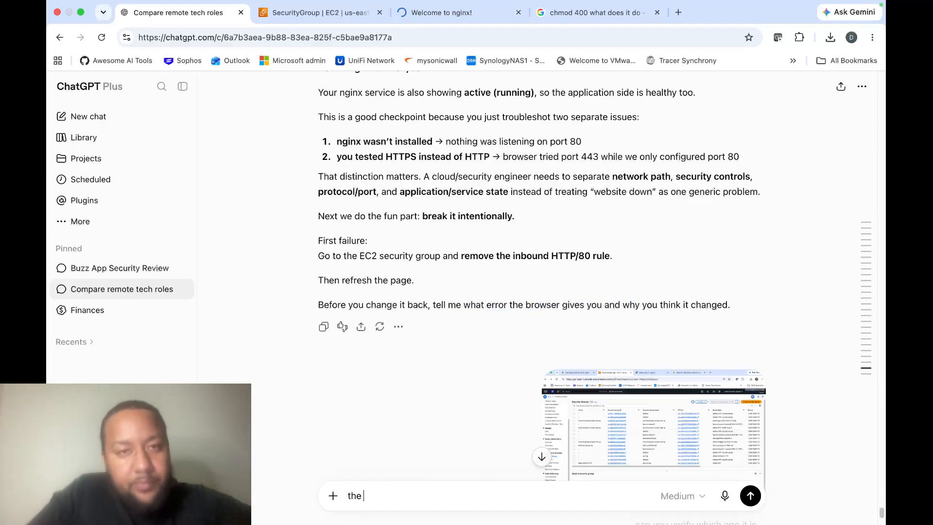
text(browser )
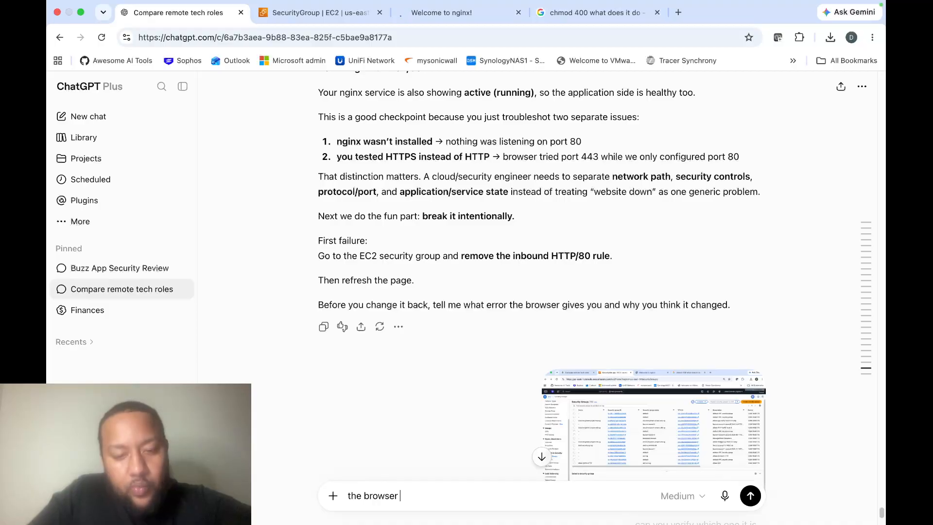
text(will load and load until it says unrepsonvie)
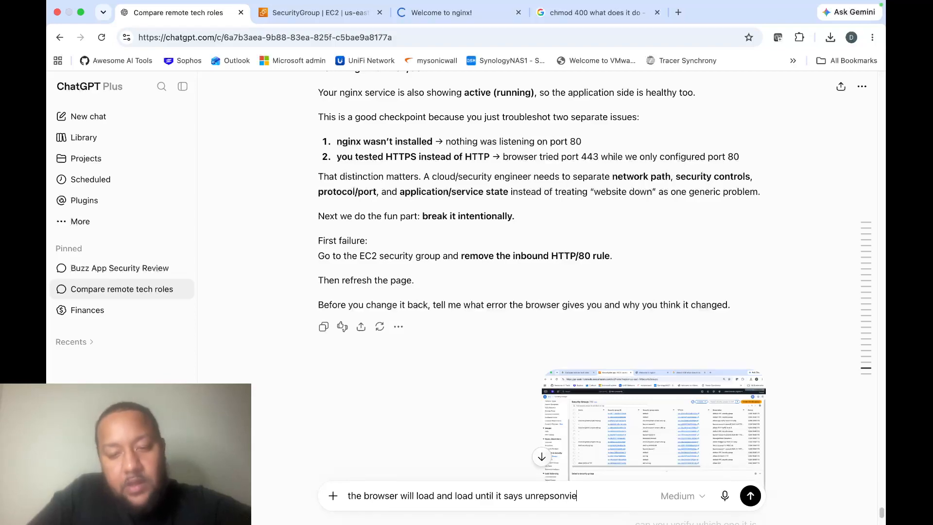
key(BackSpace)
key(BackSpace)
key(BackSpace)
key(BackSpace)
key(BackSpace)
key(BackSpace)
text(onsive )
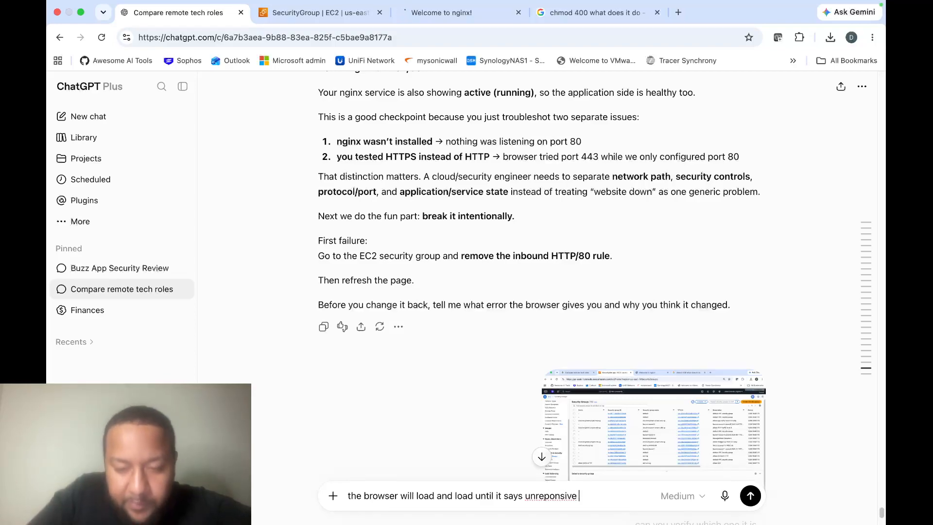
text(becuz it is lo)
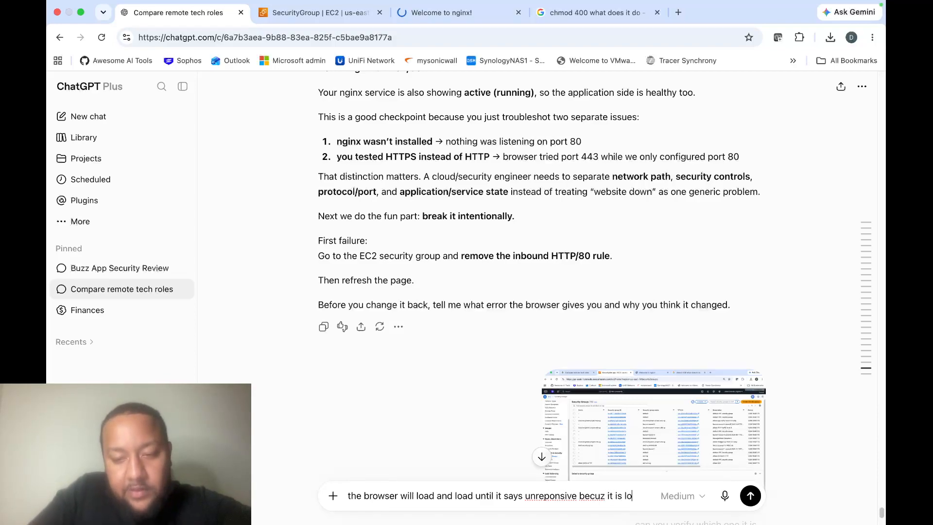
text(oking for port 8- whi)
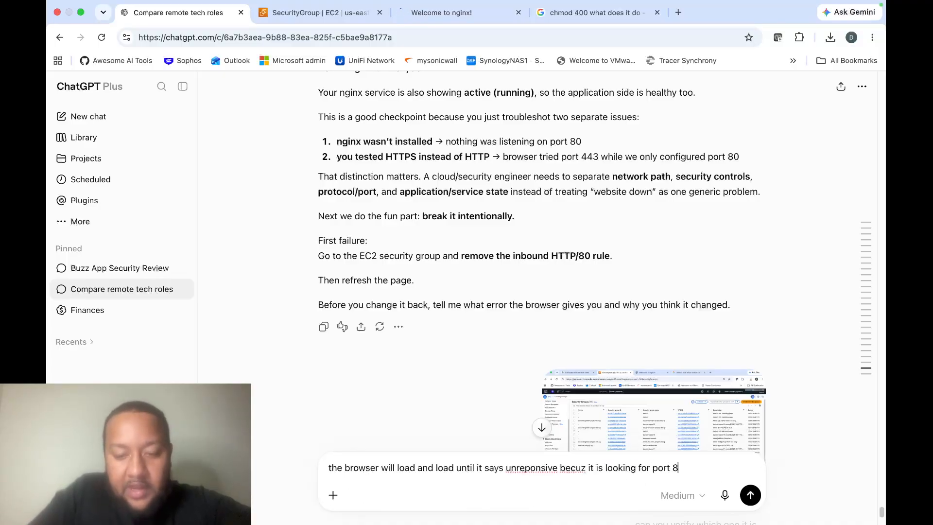
key(BackSpace)
key(BackSpace)
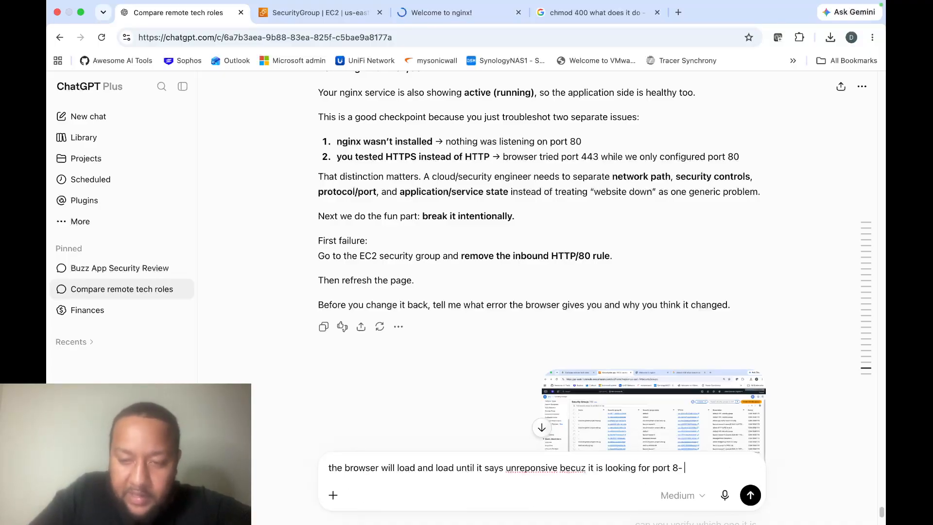
text(hich we de)
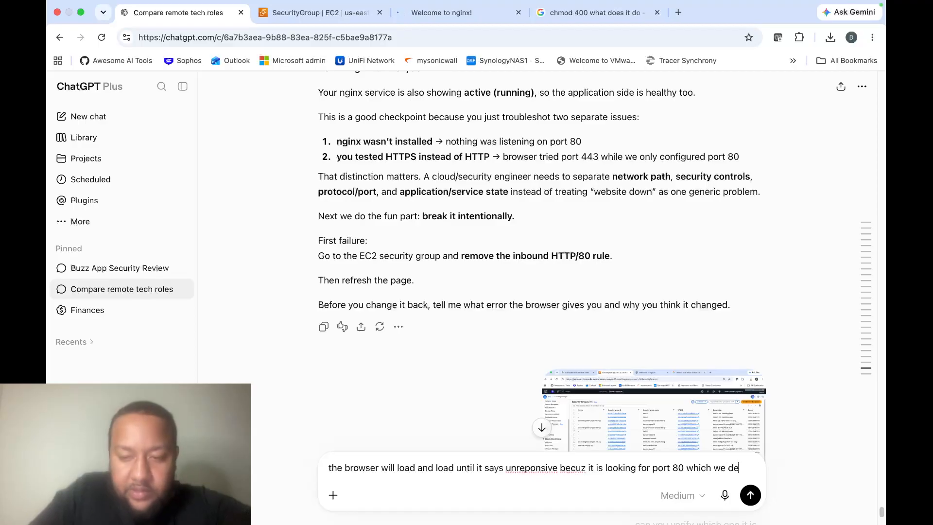
text(leted.)
key(Return)
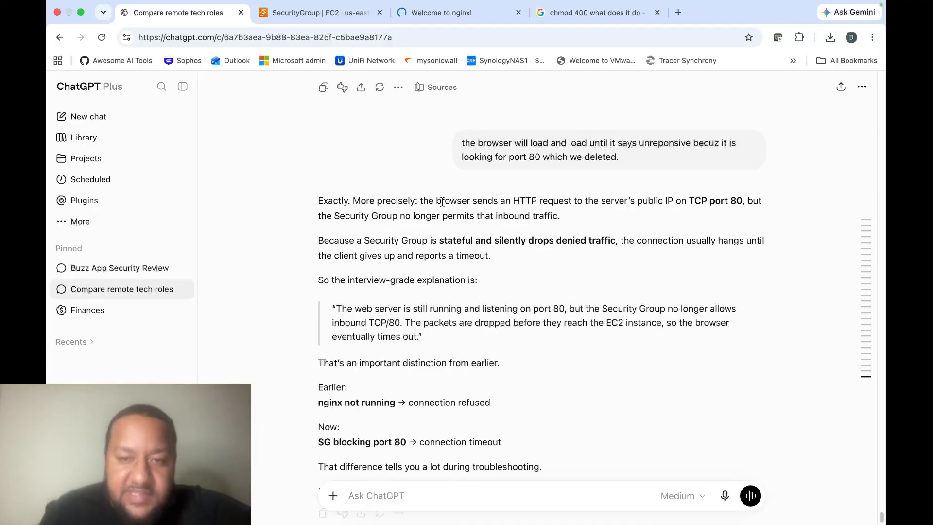
- Read ChatGPT's explanation that blocked port-80 traffic is silently dropped
drag(557, 207, 610, 219)
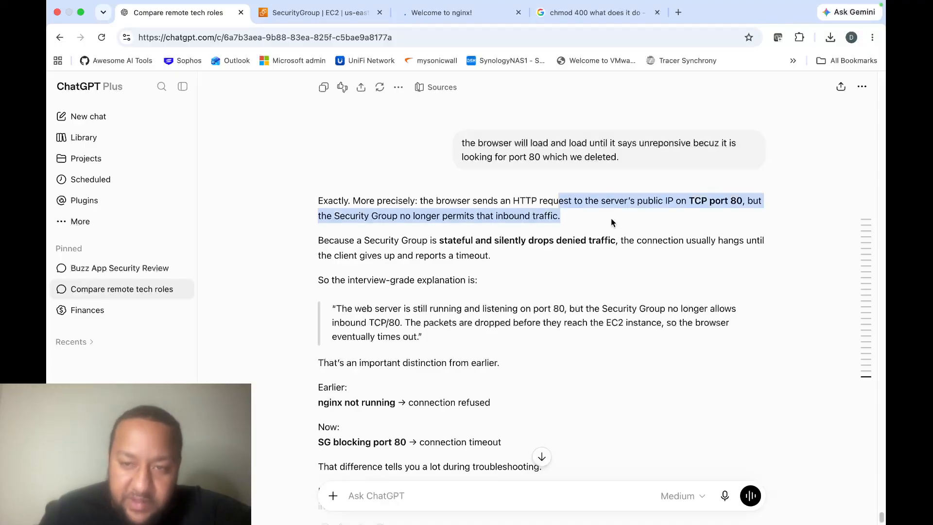
click(646, 208)
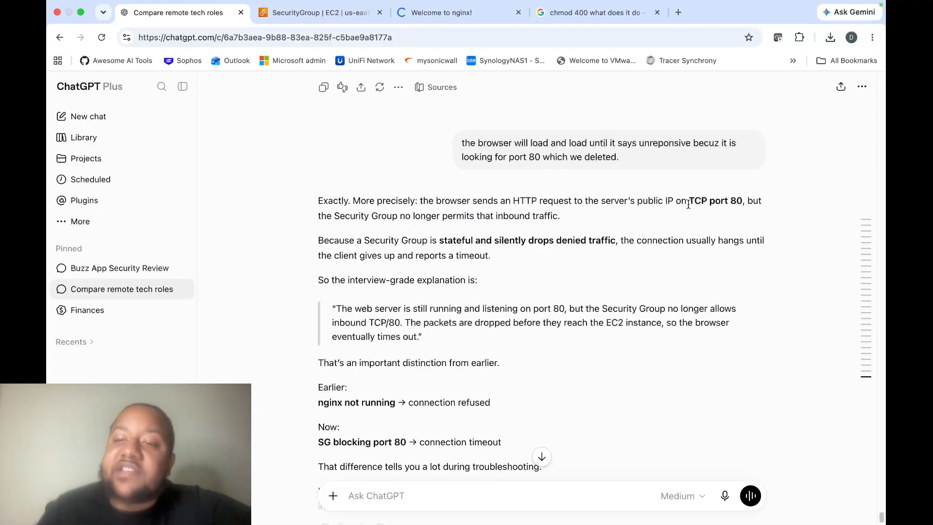
drag(318, 216, 606, 226)
click(607, 226)
scroll(543, 249, down, 2)
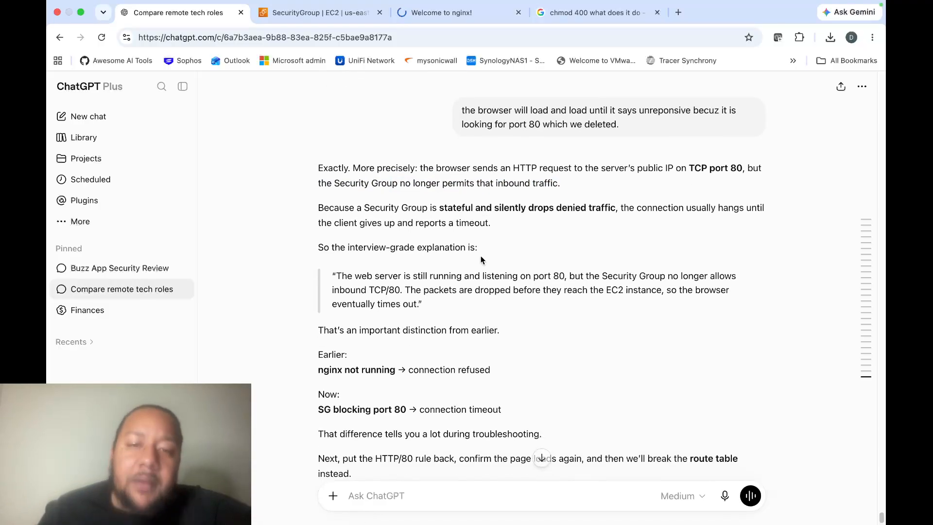
drag(339, 199, 622, 212)
click(622, 211)
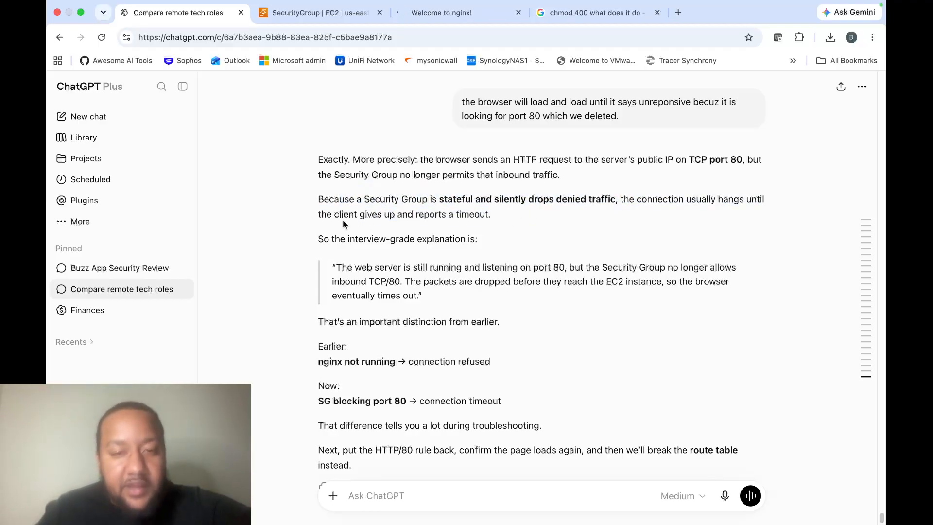
- Read the interview-grade explanation quote and the next step about restoring HTTP/80
scroll(421, 253, down, 2)
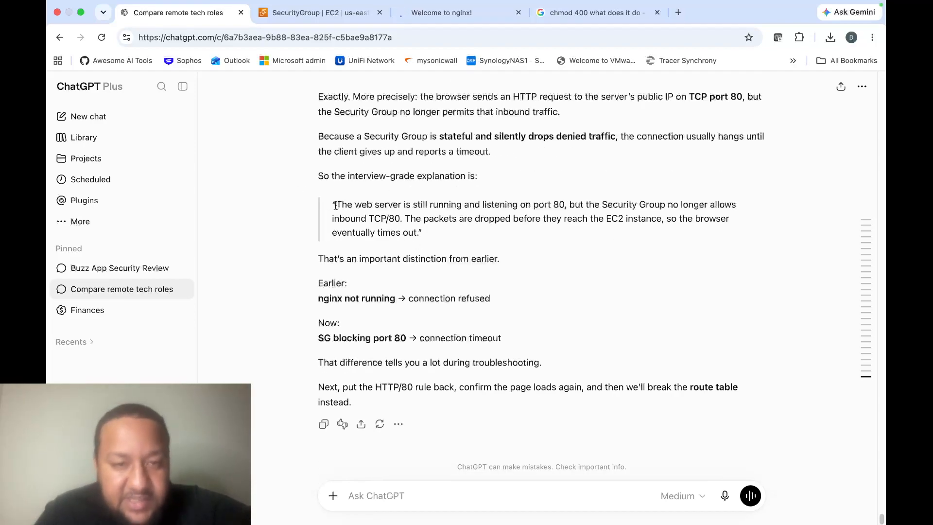
drag(333, 204, 703, 220)
click(586, 237)
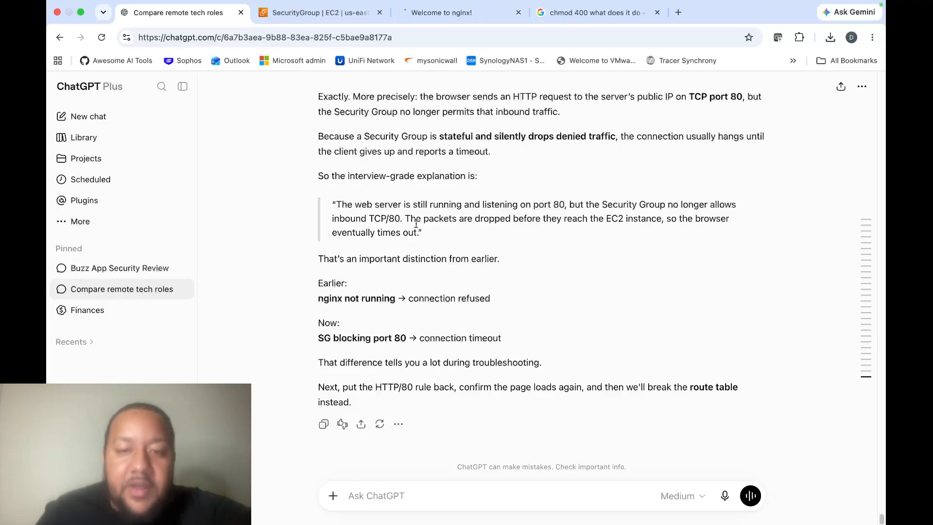
drag(410, 220, 634, 249)
click(533, 235)
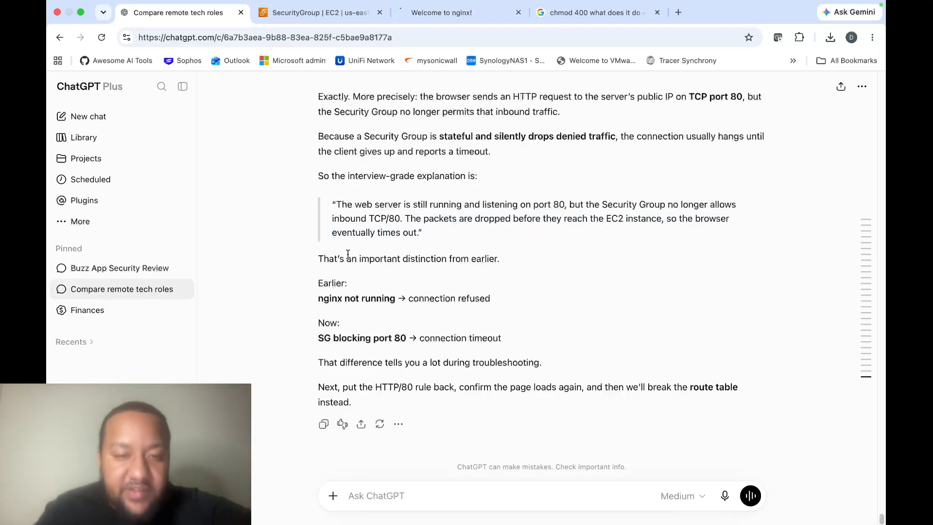
drag(295, 260, 555, 263)
click(555, 263)
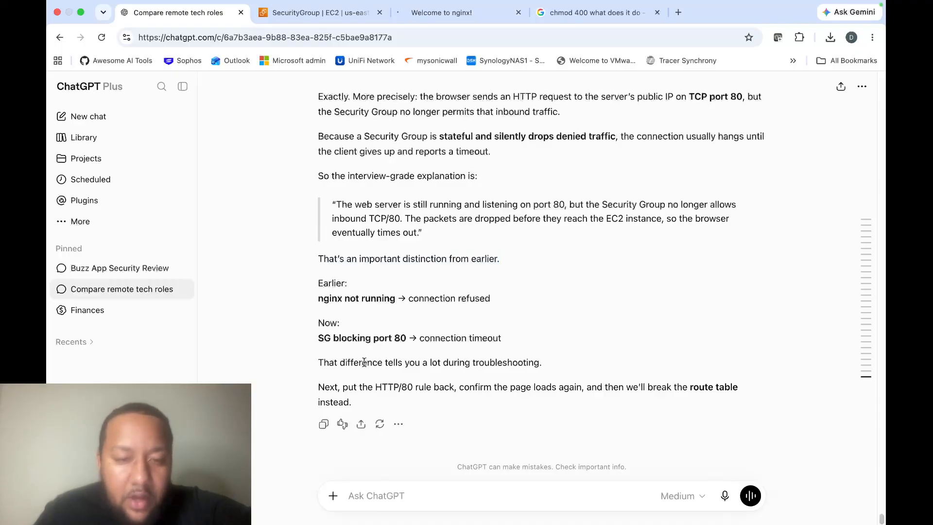
drag(358, 402, 318, 384)
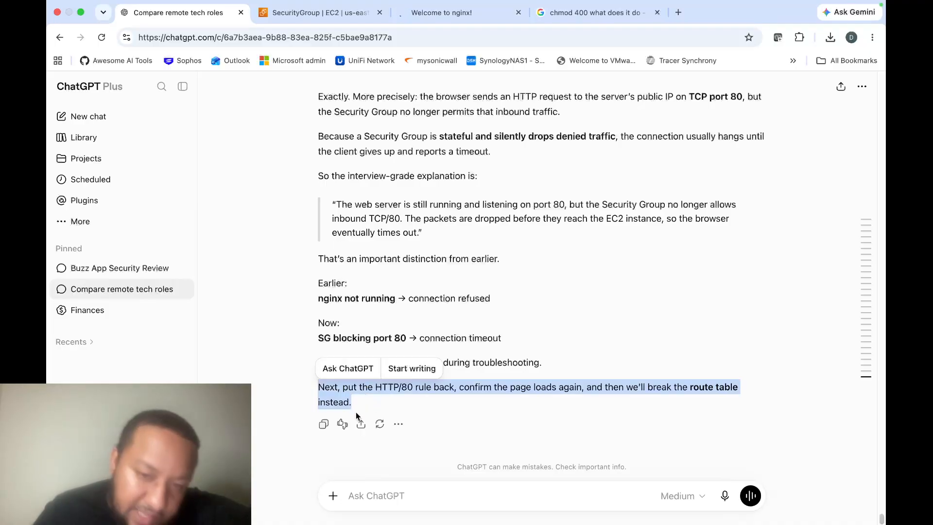
click(374, 401)
drag(382, 404, 327, 378)
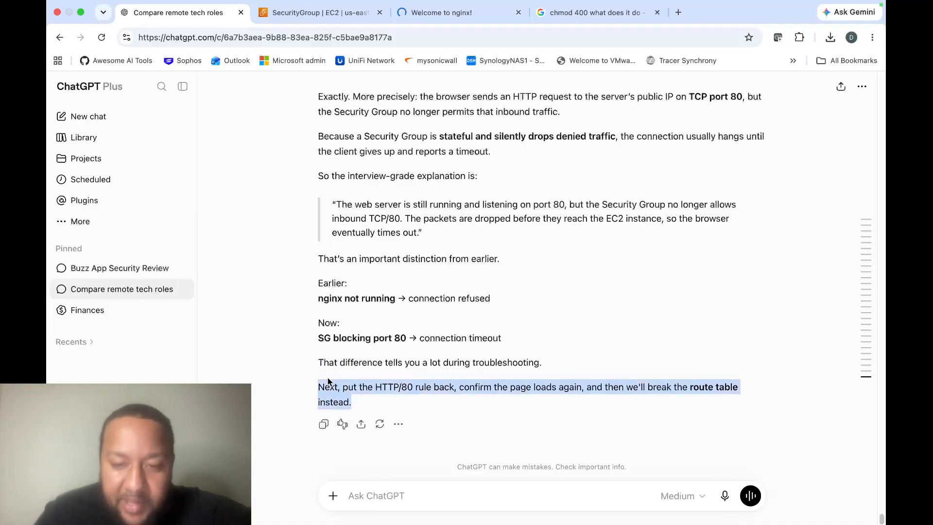
text(w)
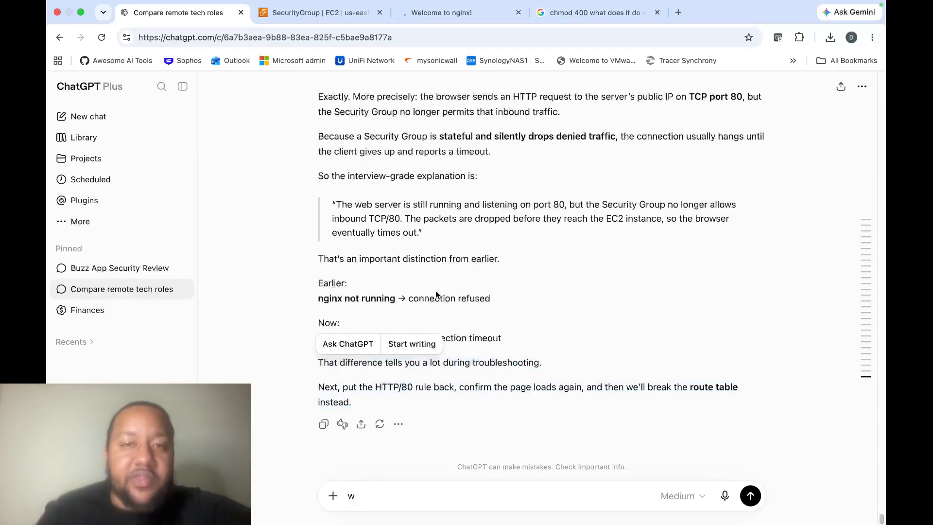
- Reload the nginx welcome page, then return to the launch-wizard-3 security group page
click(327, 27)
click(437, 27)
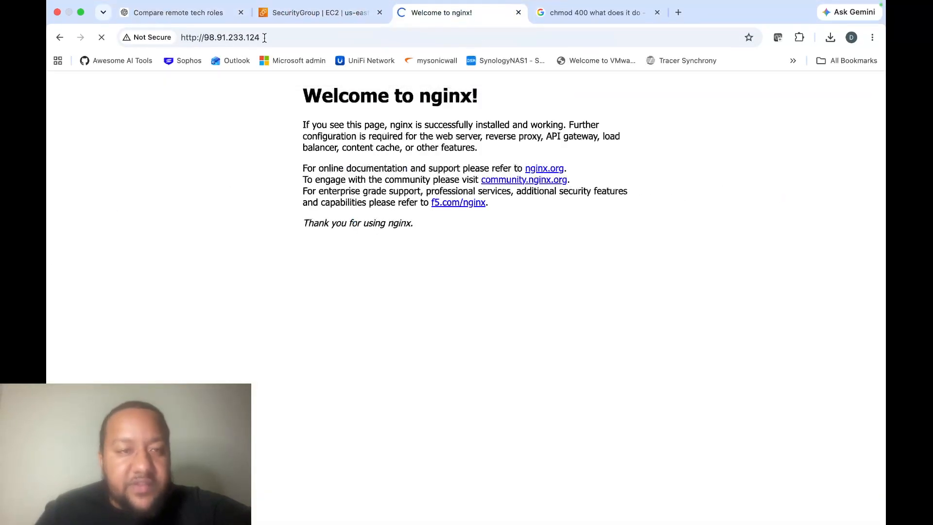
click(283, 37)
key(Return)
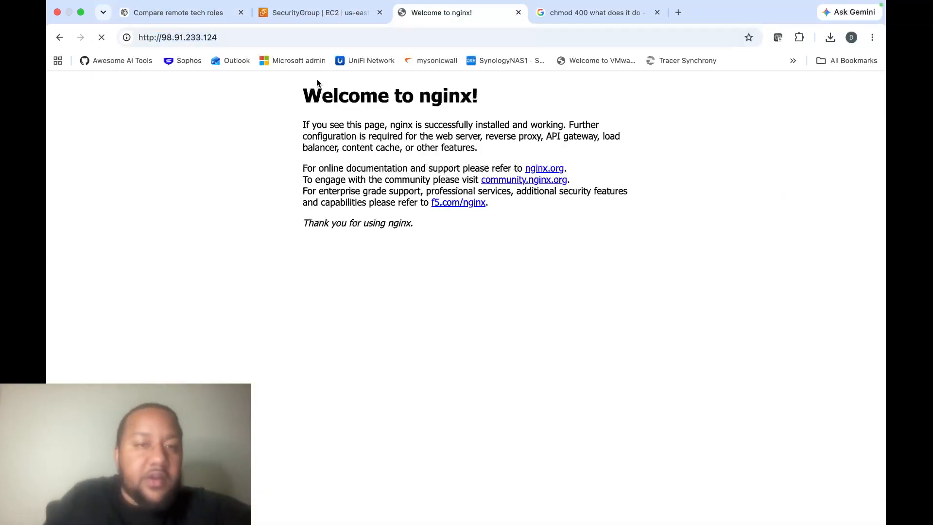
click(306, 15)
right_click(307, 15)
click(304, 12)
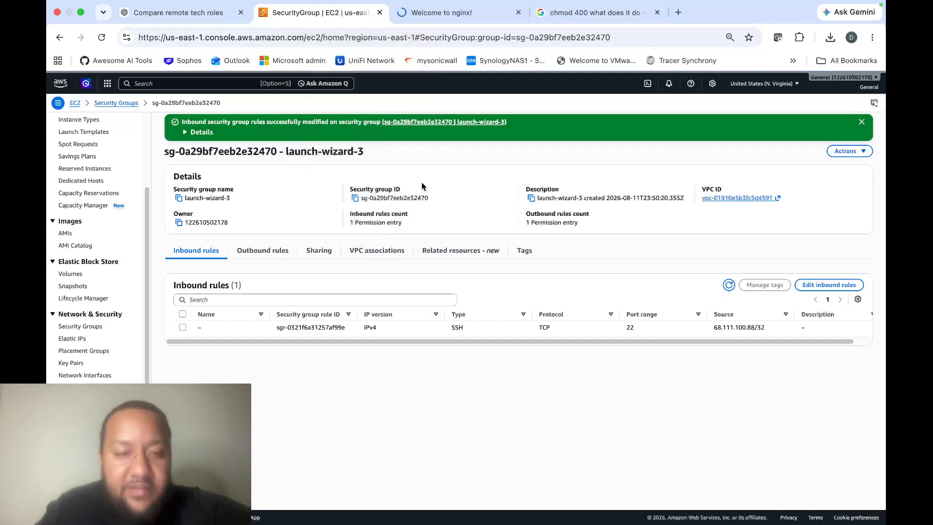
- Add and save an inbound HTTP port 80 rule with source Anywhere-IPv4 (0.0.0.0/0)
click(826, 286)
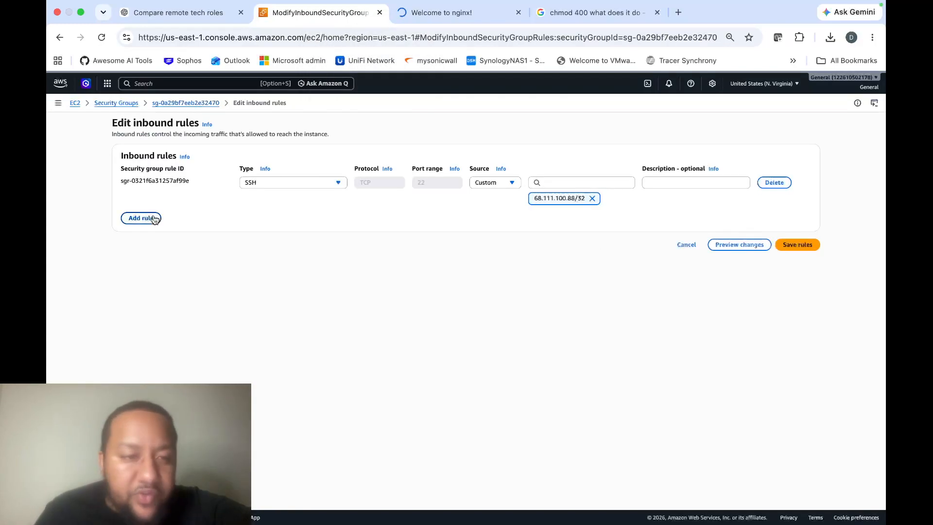
click(147, 217)
click(325, 212)
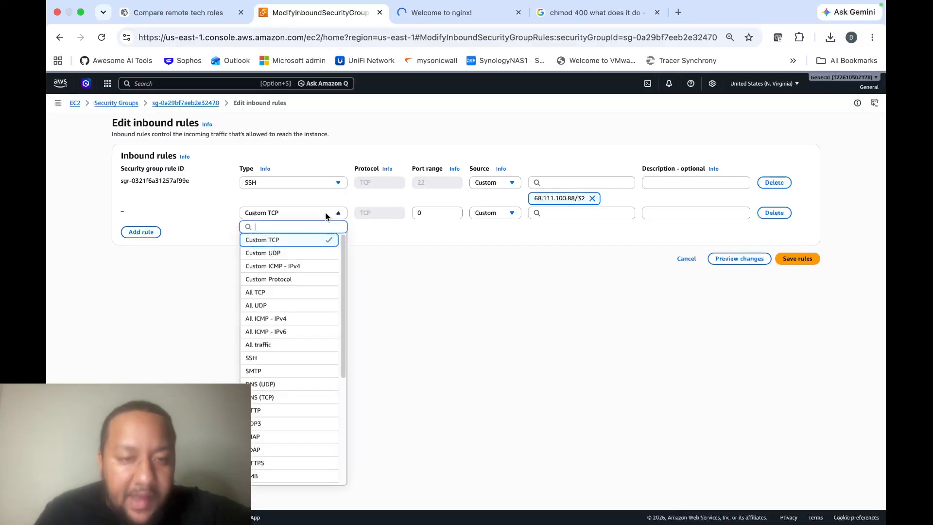
click(276, 411)
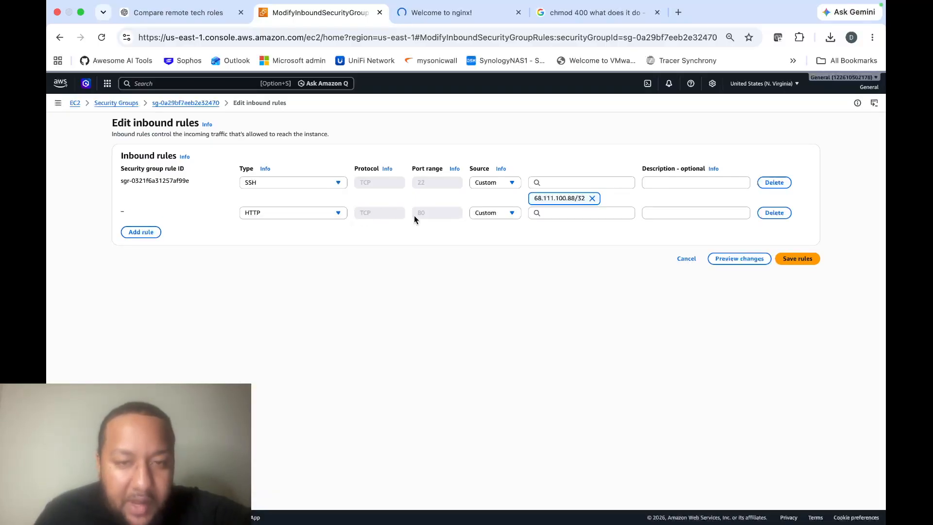
click(509, 214)
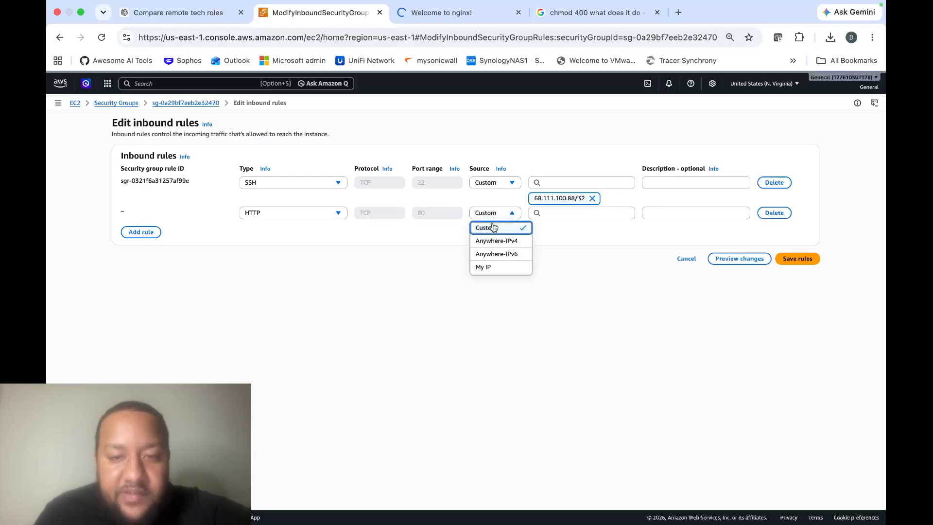
click(497, 240)
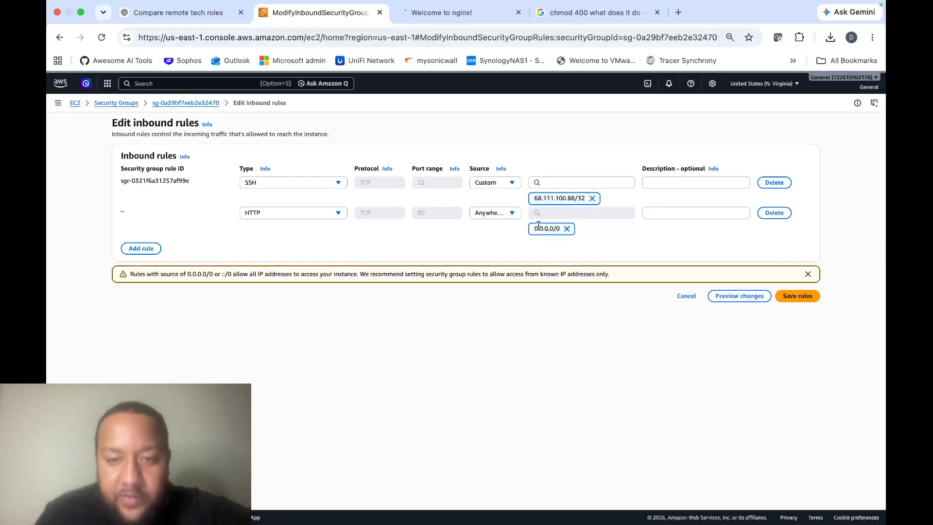
click(502, 217)
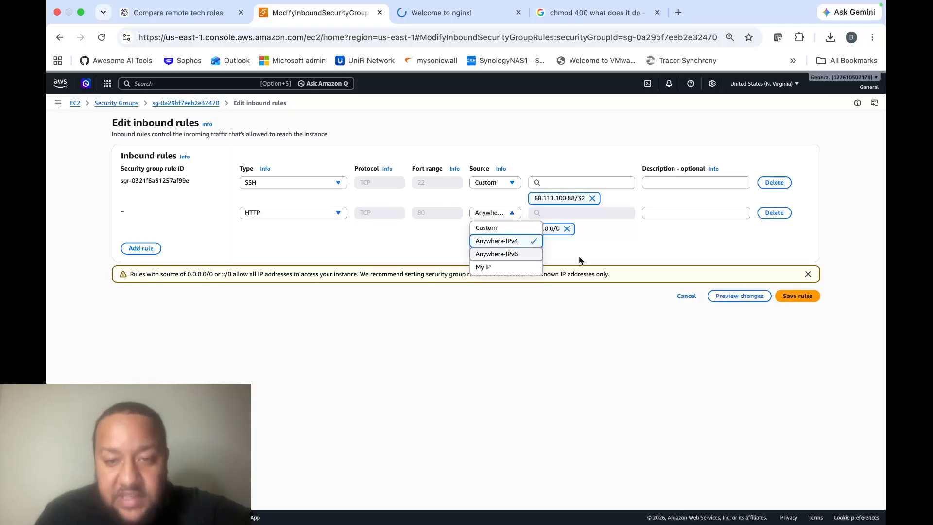
click(619, 259)
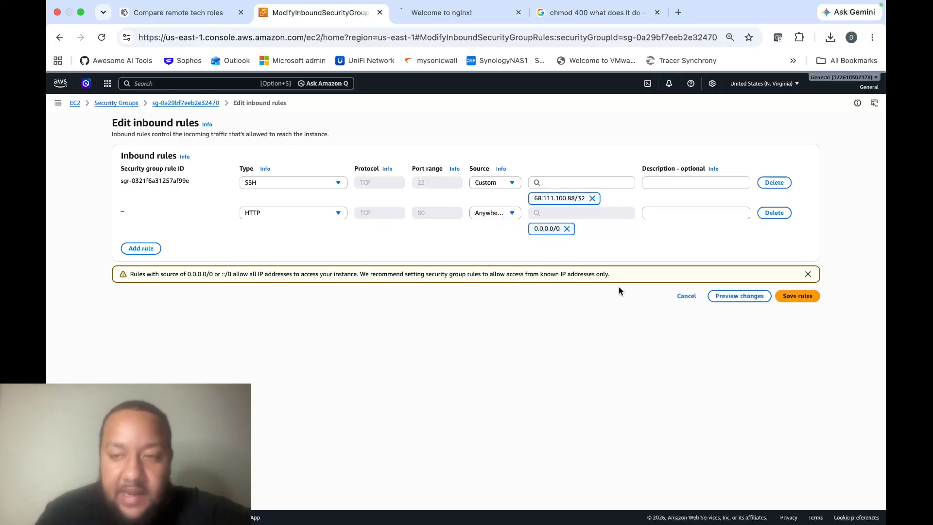
click(797, 296)
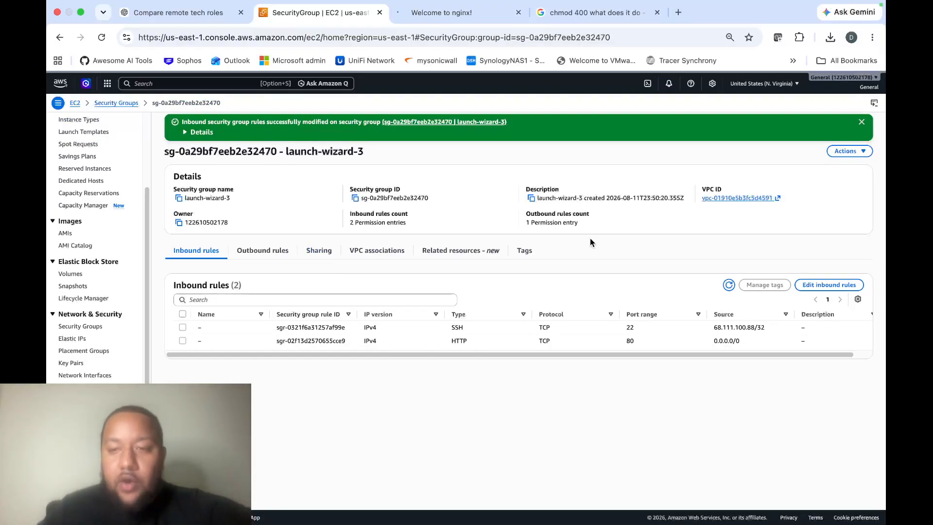
click(440, 13)
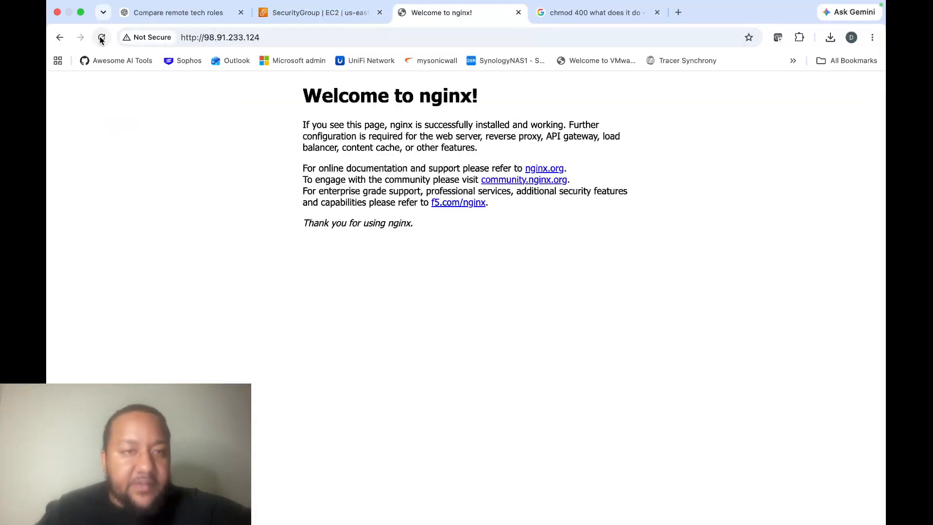
- Reload then close the nginx page, and open the instance's public IPv4 address from Instances
click(231, 42)
key(Return)
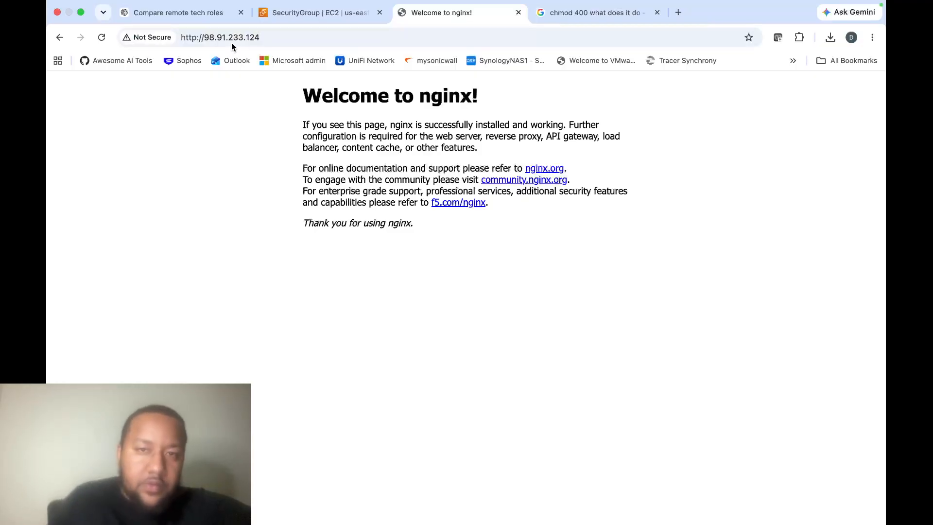
click(518, 12)
click(316, 12)
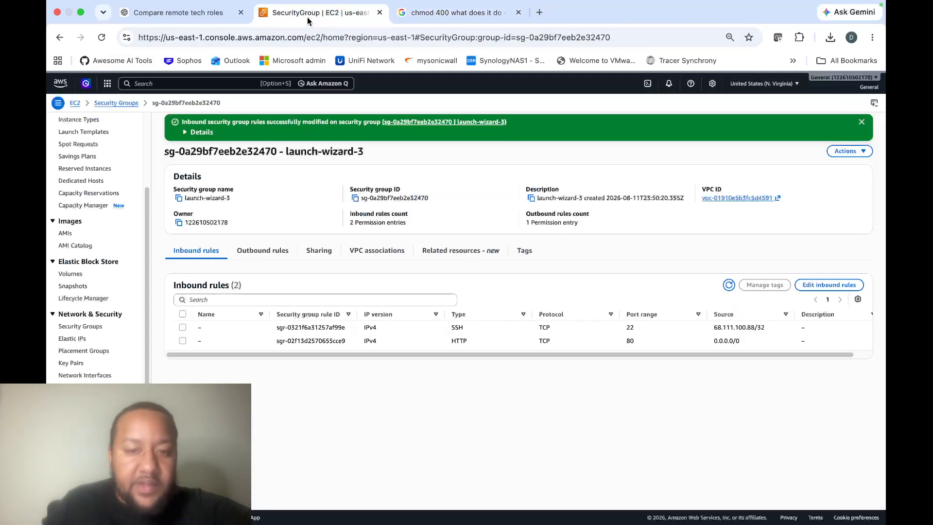
scroll(104, 183, up, 3)
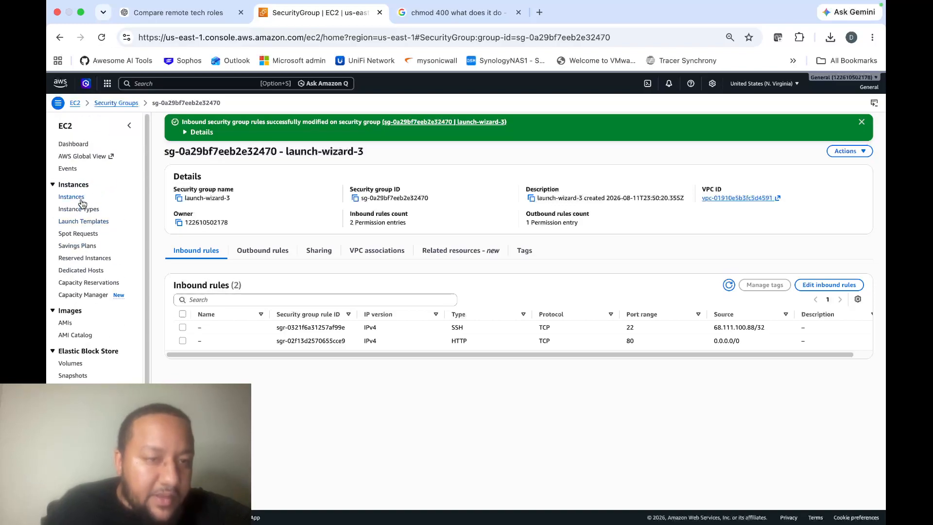
click(73, 198)
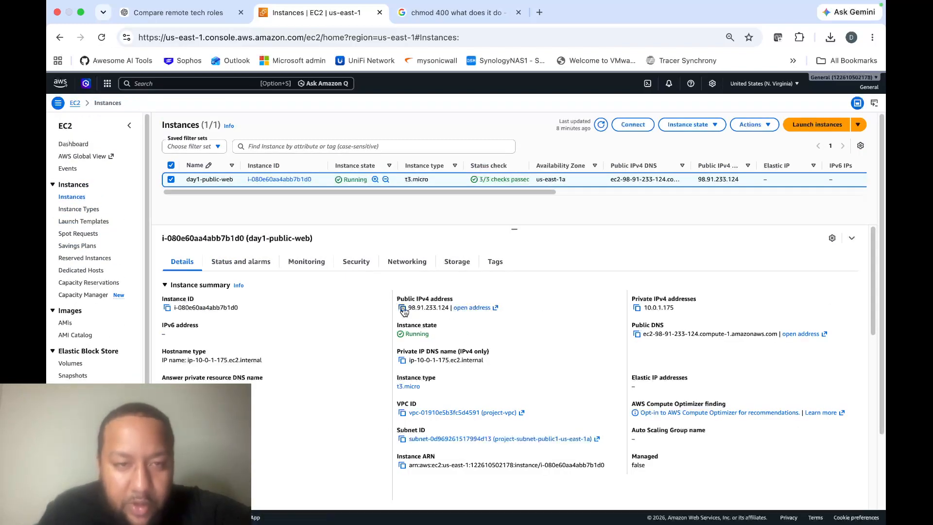
click(467, 308)
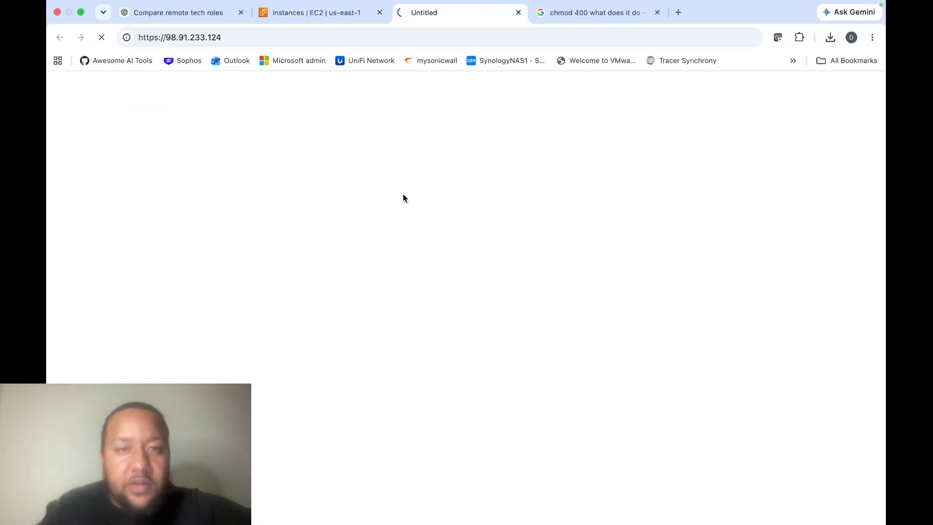
- Refresh the instance list and check whether the public address page has loaded
click(327, 19)
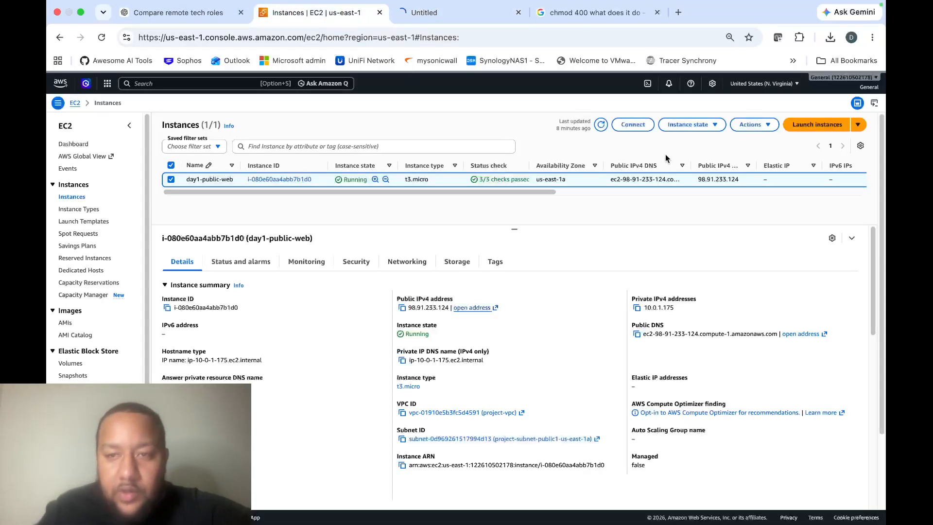
click(601, 125)
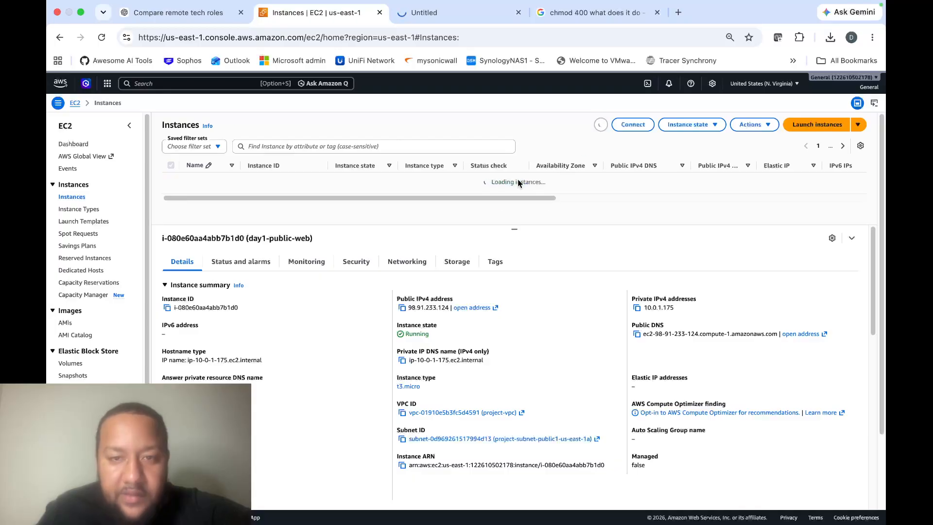
click(439, 28)
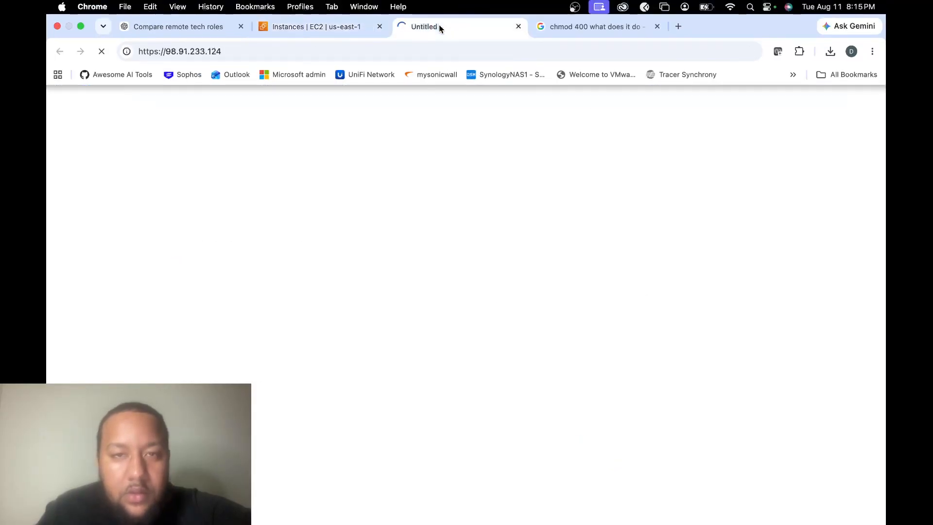
click(307, 30)
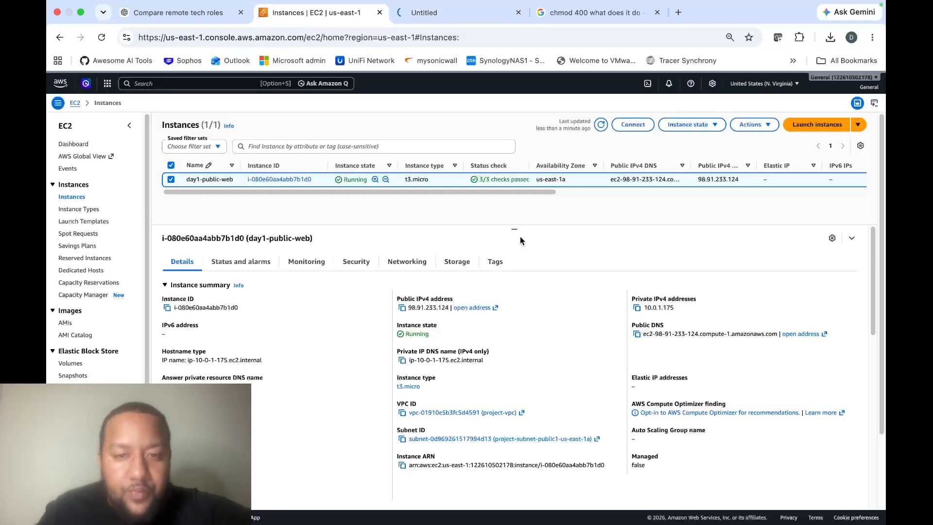
drag(515, 229, 515, 248)
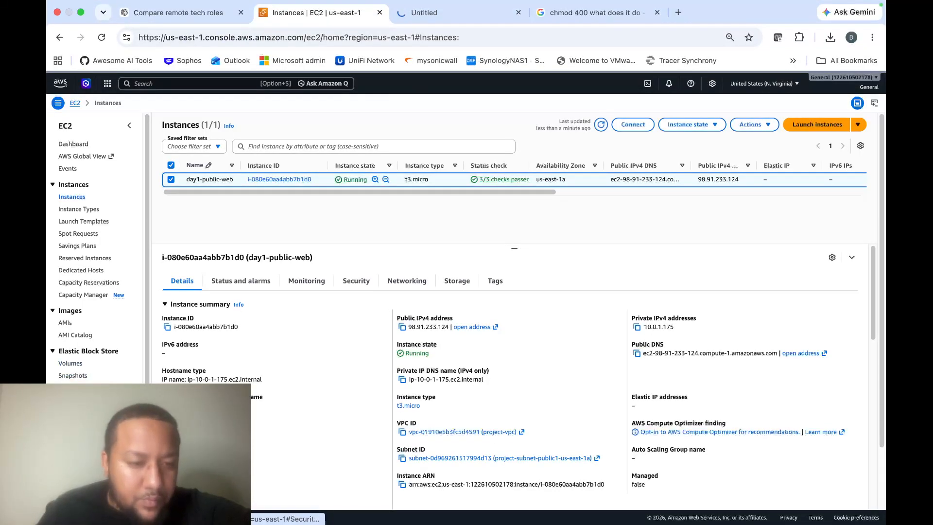
- Open launch-wizard-3 to confirm its SSH and HTTP rules while the public address page keeps loading
click(78, 415)
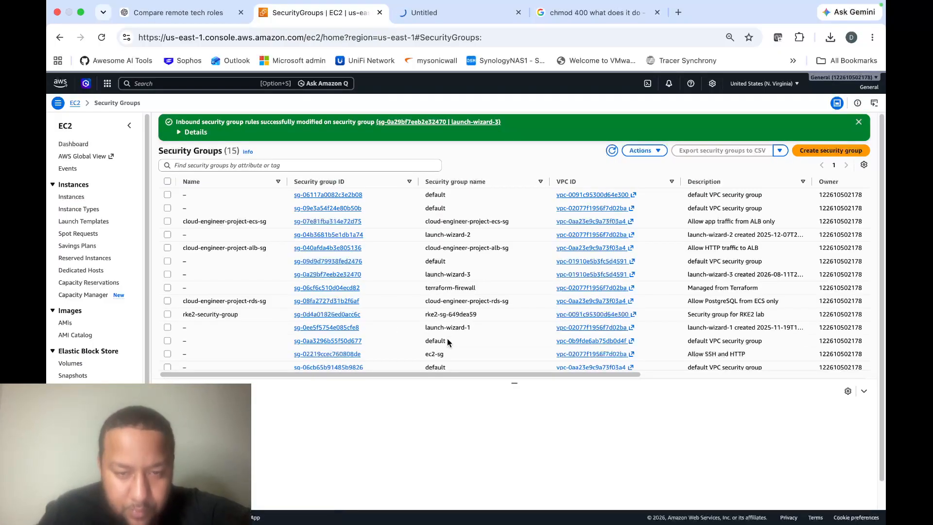
click(346, 274)
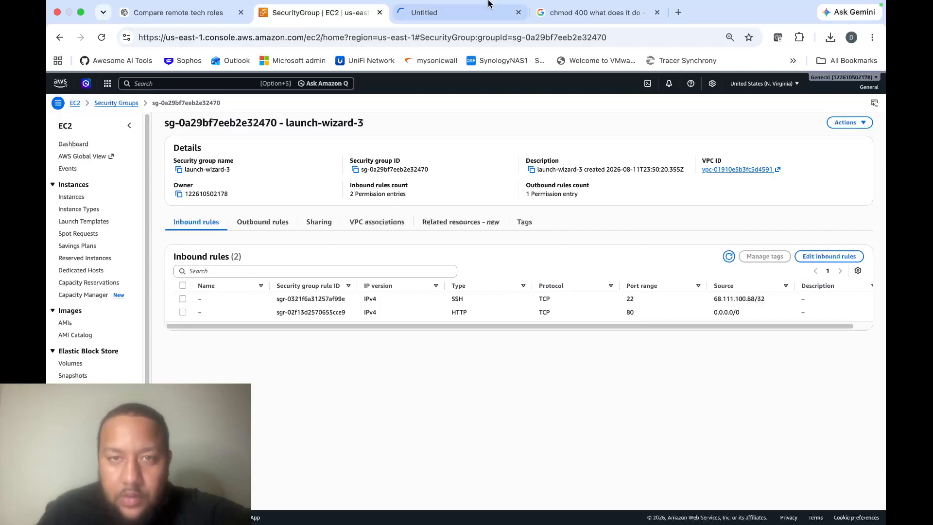
click(474, 14)
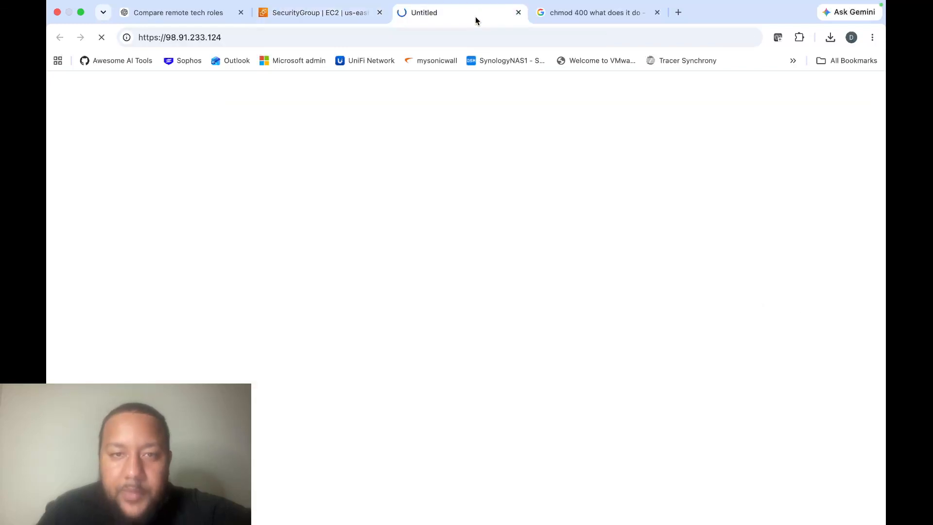
click(298, 13)
click(416, 15)
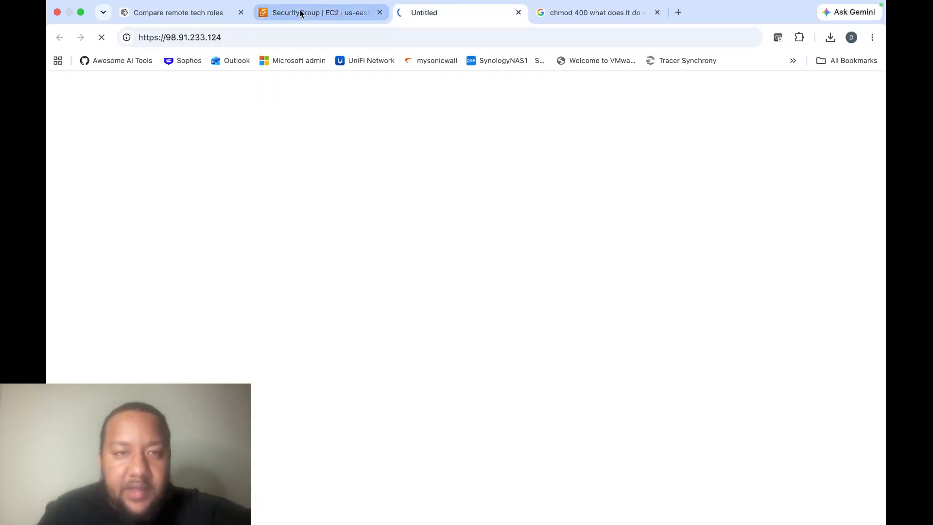
click(299, 13)
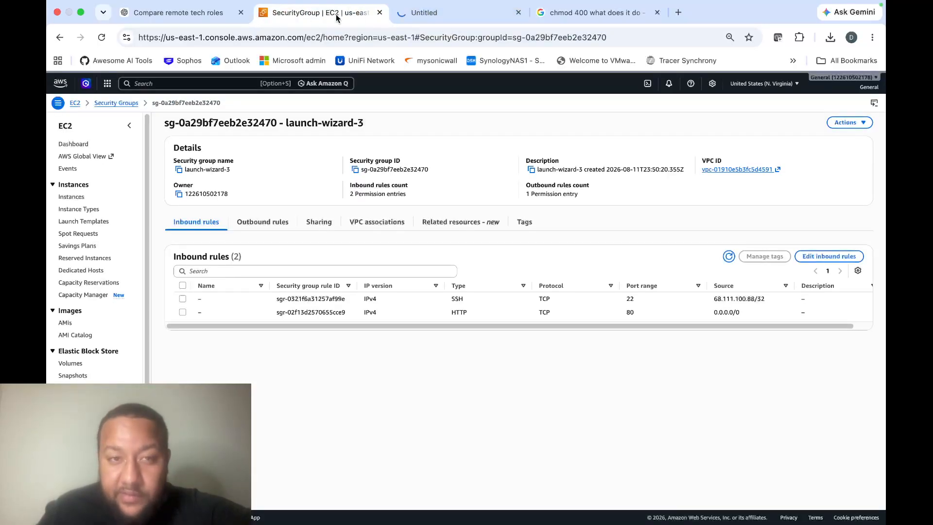
- Ask ChatGPT whether you must SSH back in and reinstall nginx, and read its no-reinstall answer
click(216, 14)
text(will i hav)
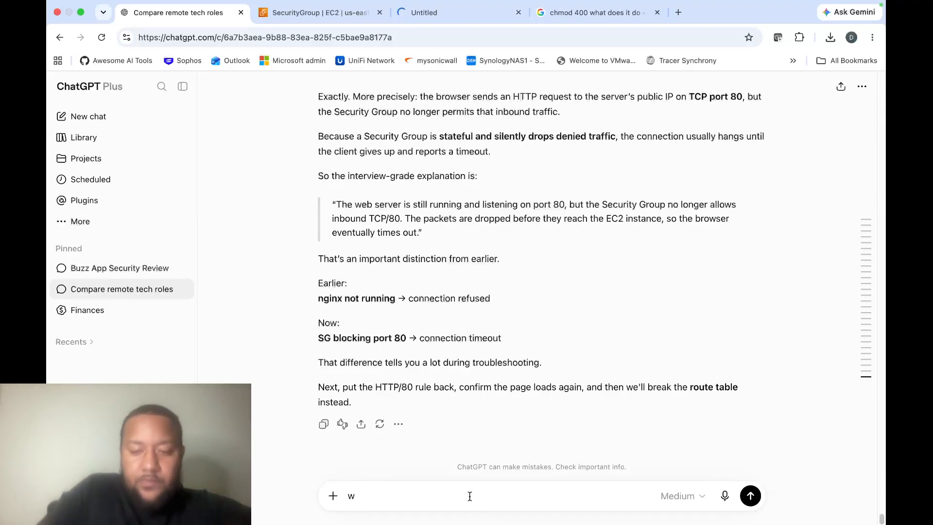
text(e to ss)
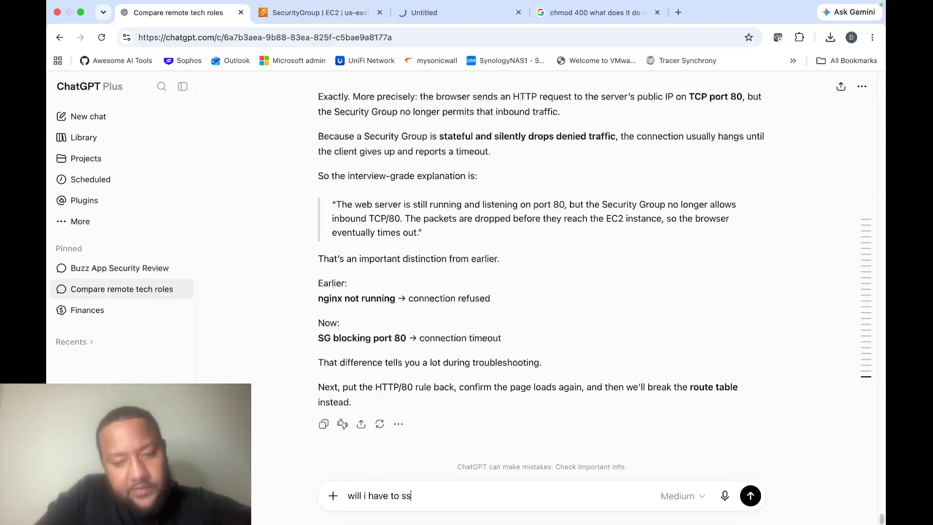
text(h back after adding port8)
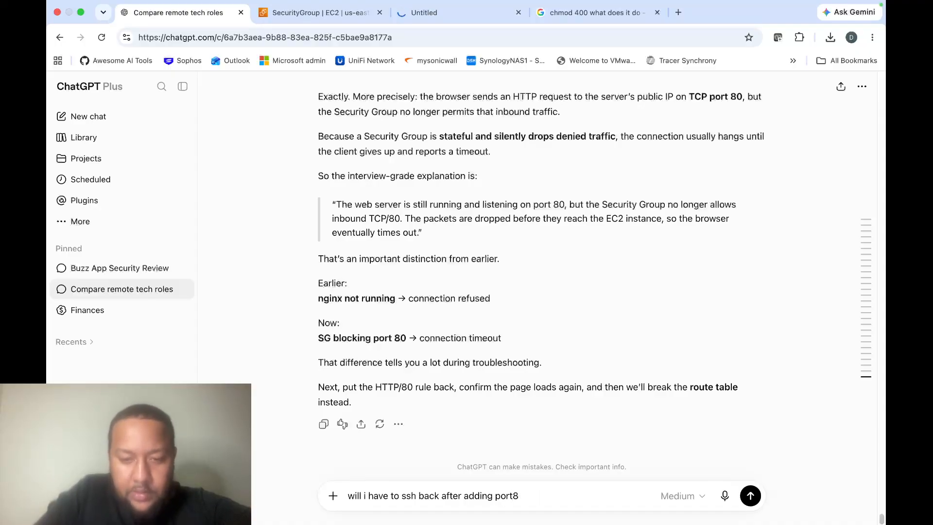
text(reinstall n)
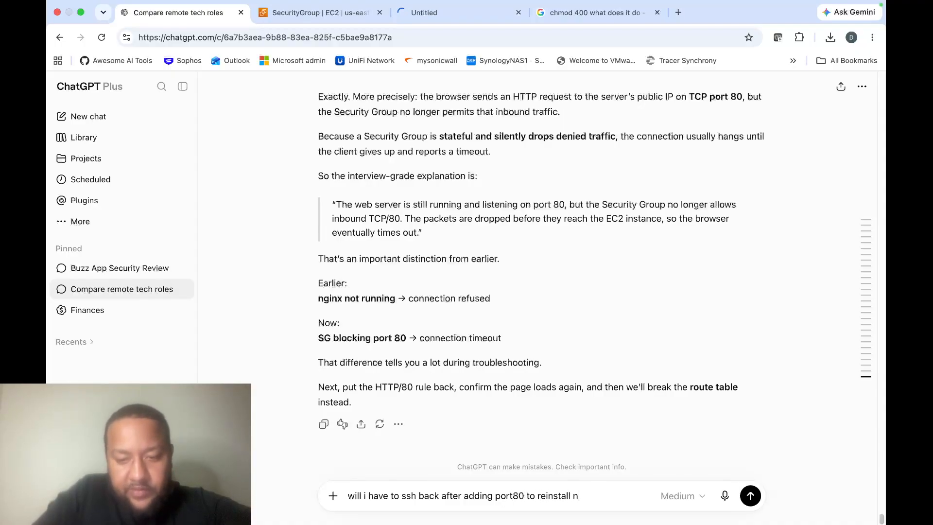
text(ginx?)
key(Return)
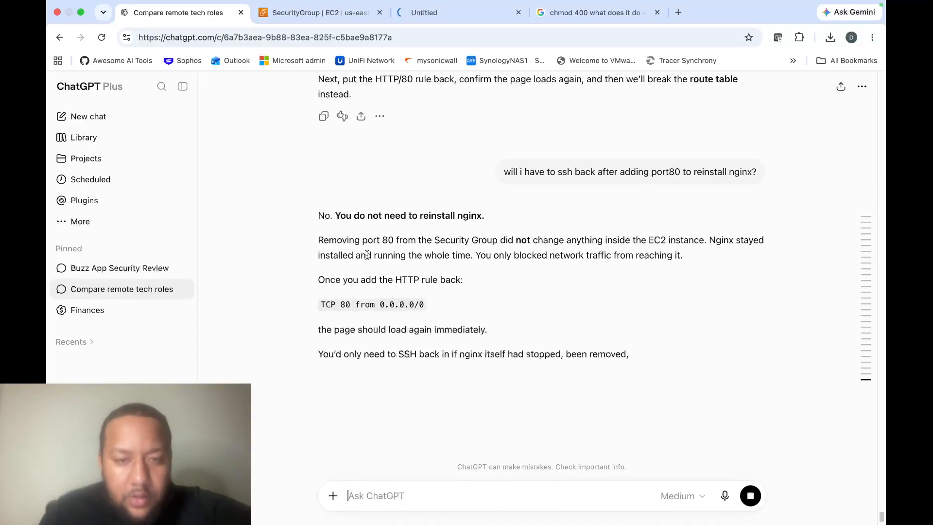
drag(335, 240, 703, 261)
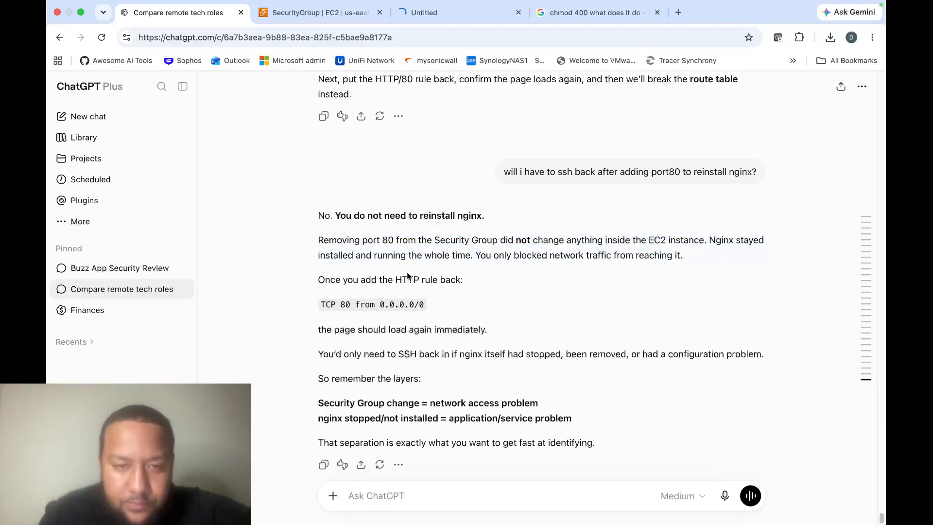
scroll(414, 365, up, 1)
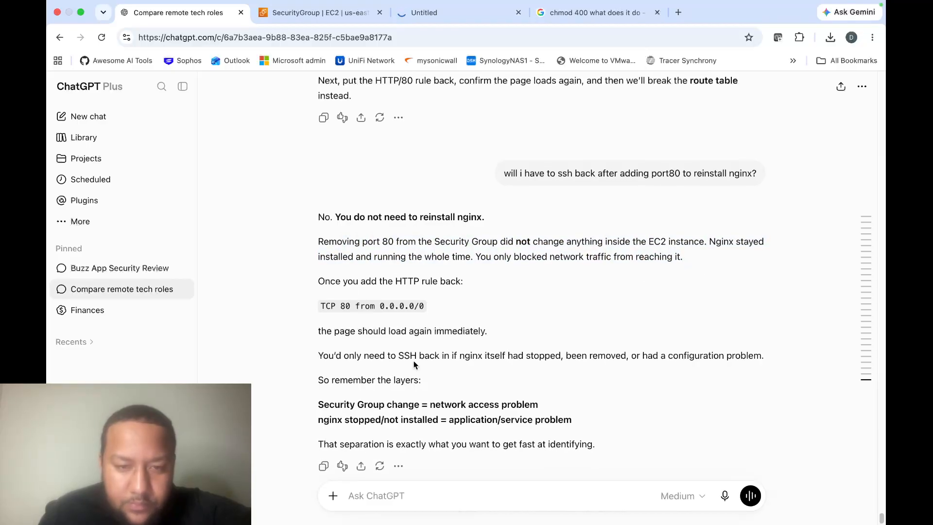
scroll(415, 365, down, 1)
scroll(414, 364, down, 1)
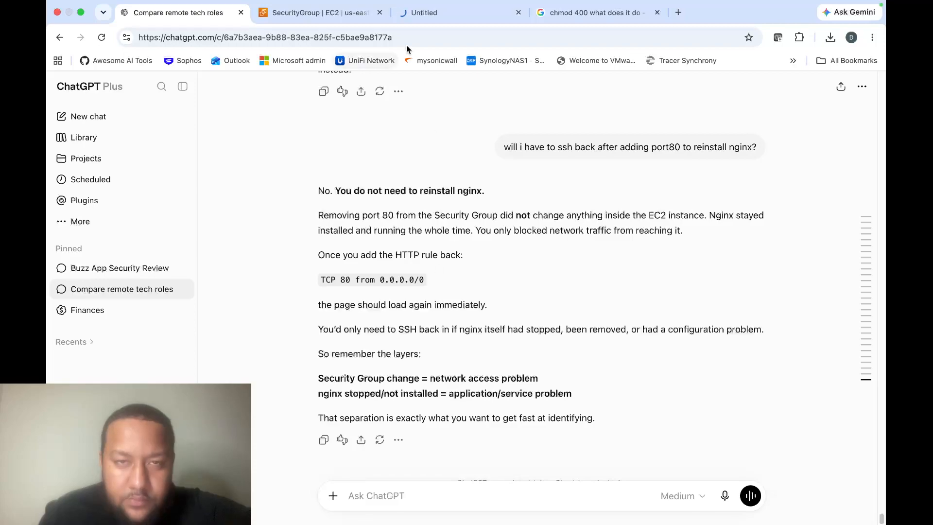
click(415, 19)
click(165, 38)
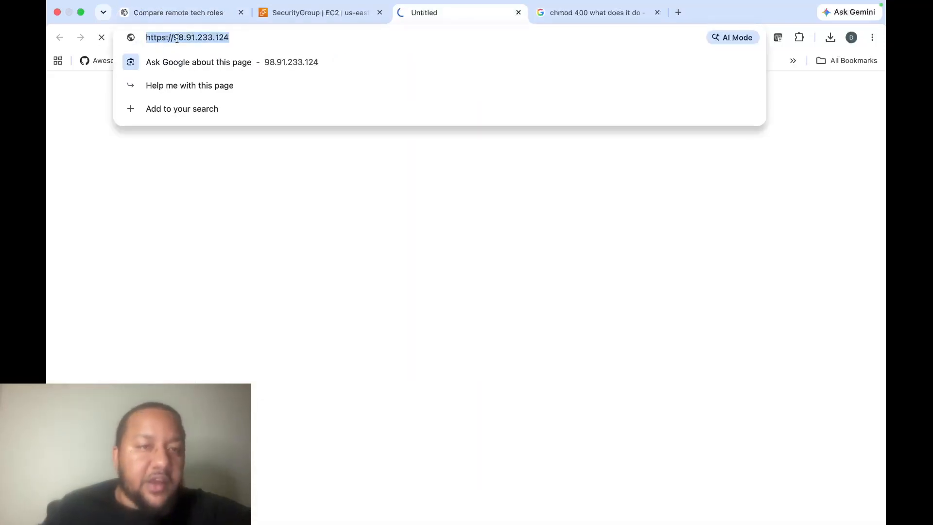
click(168, 38)
key(Left)
key(BackSpace)
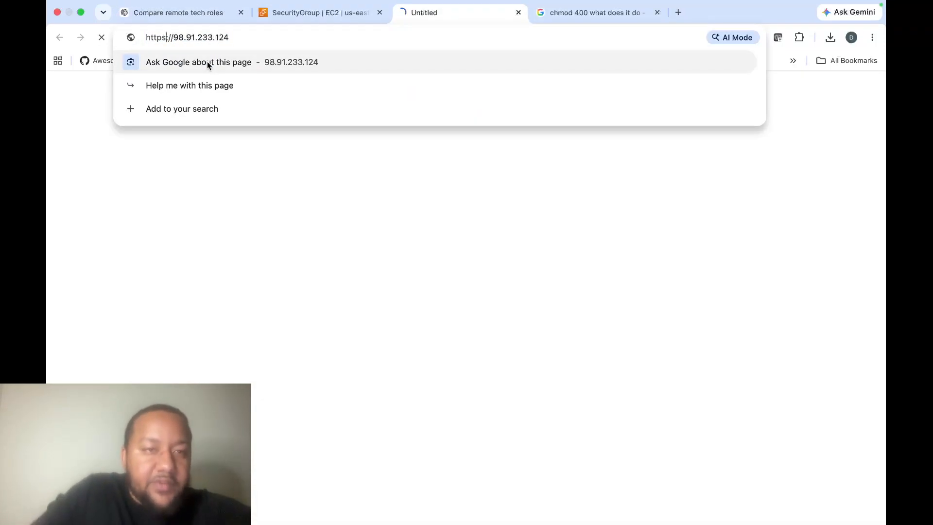
key(Return)
drag(297, 87, 606, 277)
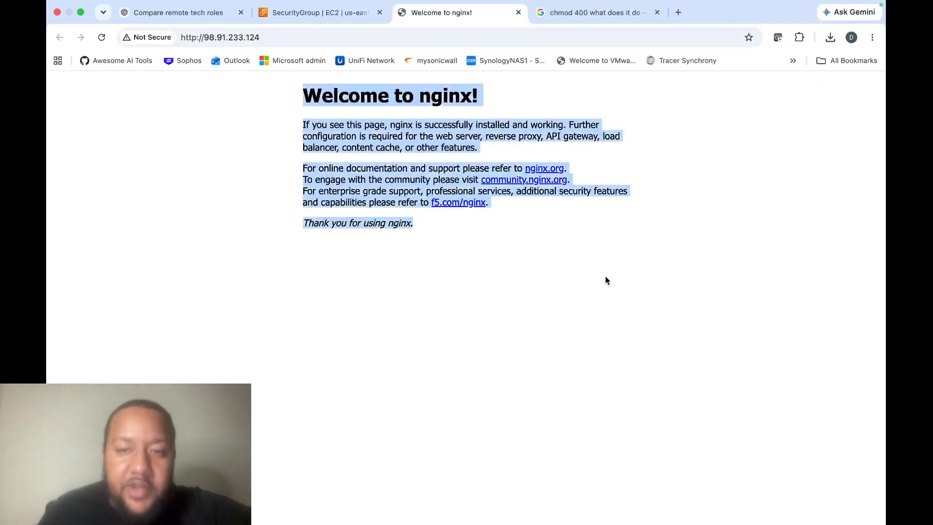
click(515, 248)
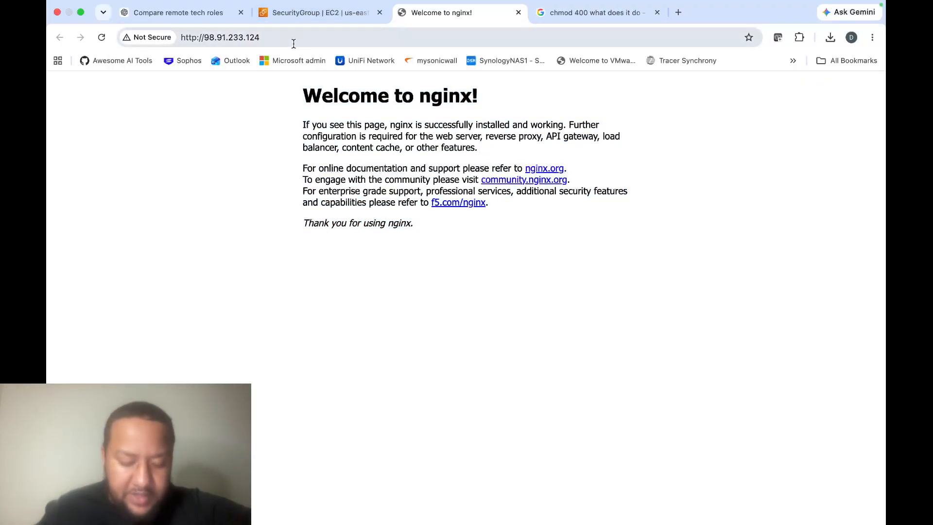
click(177, 12)
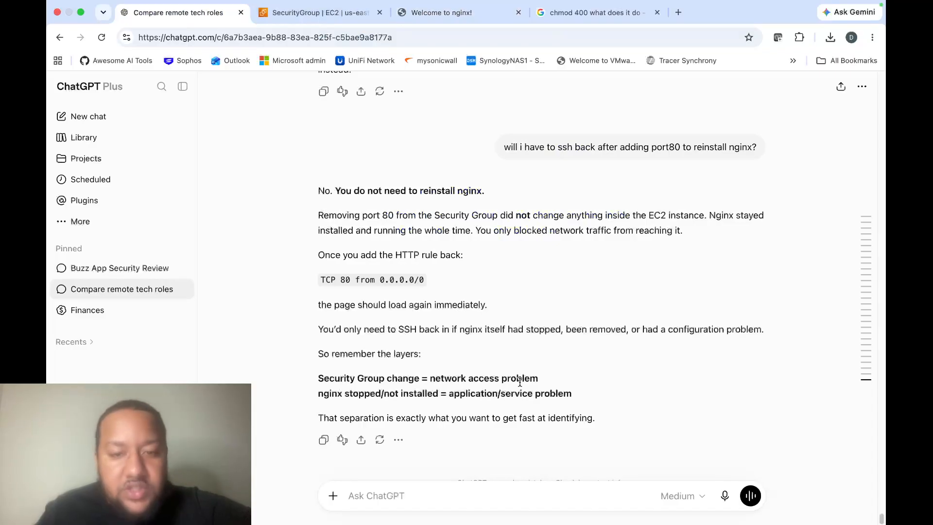
scroll(519, 382, down, 1)
scroll(460, 232, up, 10)
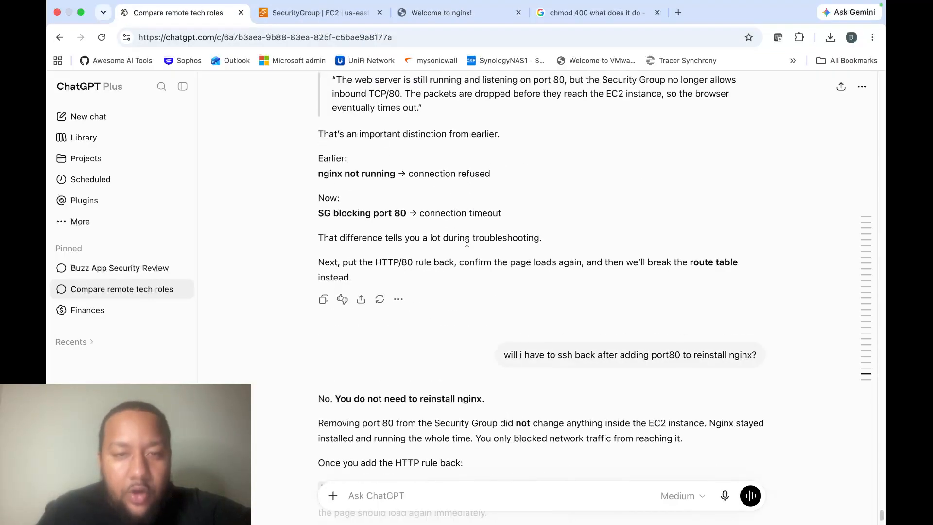
scroll(461, 330, down, 10)
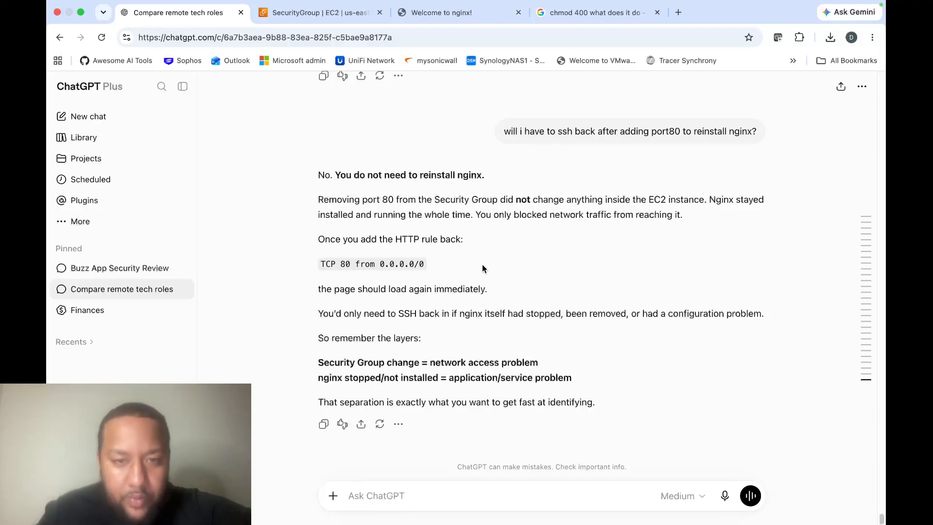
scroll(528, 315, up, 8)
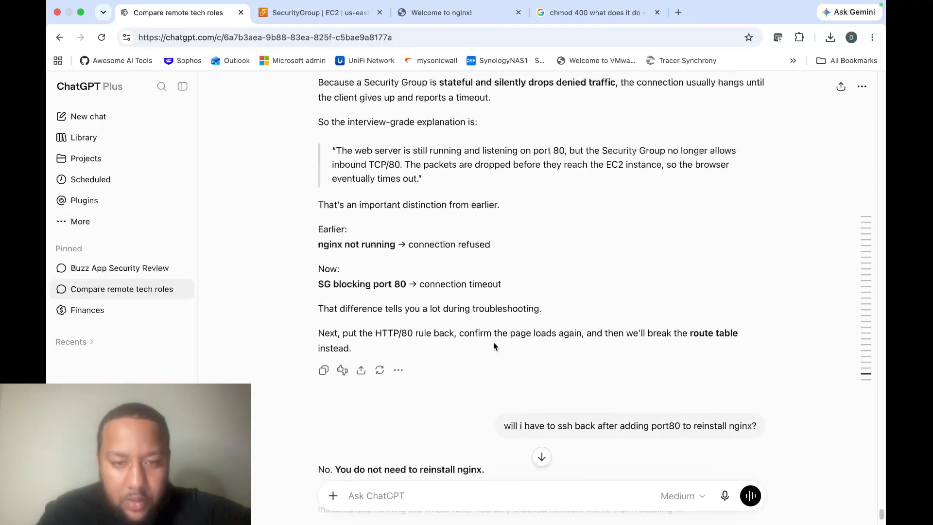
scroll(490, 402, up, 1)
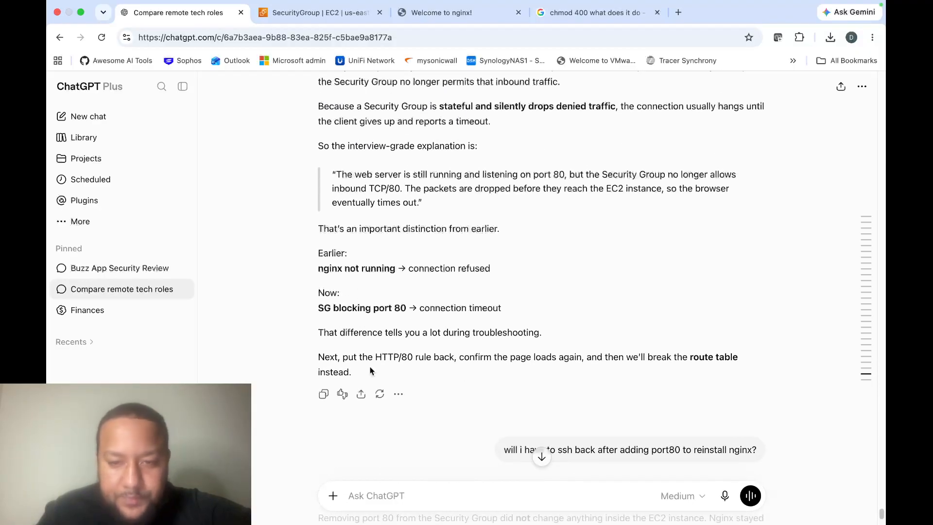
drag(371, 370, 606, 357)
click(425, 502)
text(a)
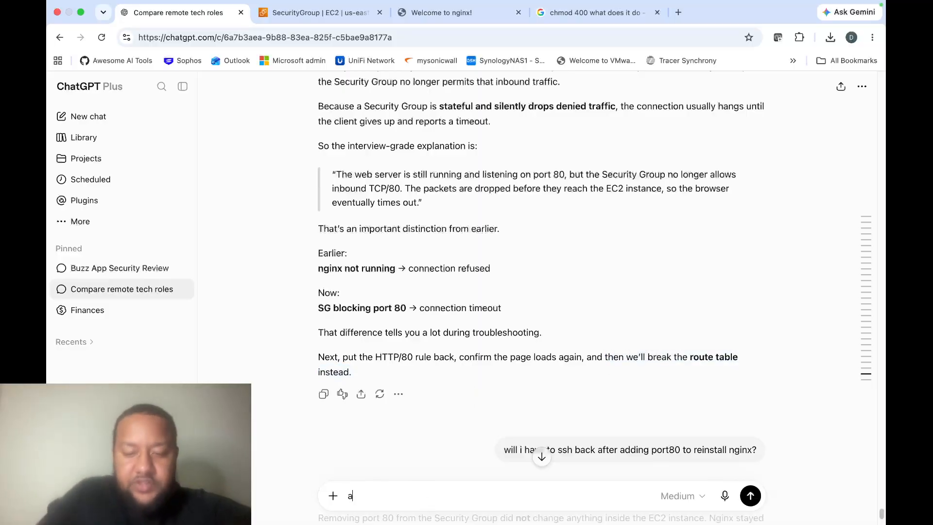
text(wesome lets bre)
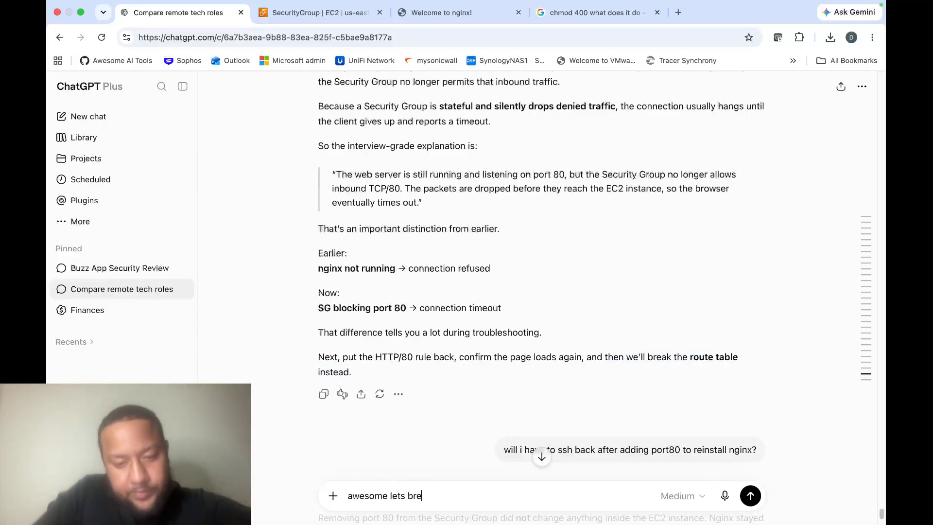
text(ak the route table)
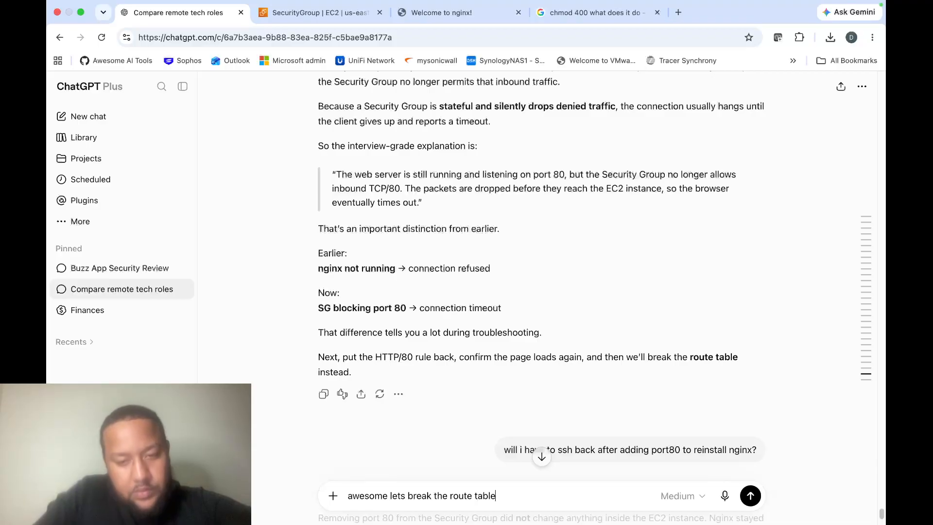
- Send 'awesome lets break the route table' and read the steps for removing the 0.0.0.0/0 route
key(Return)
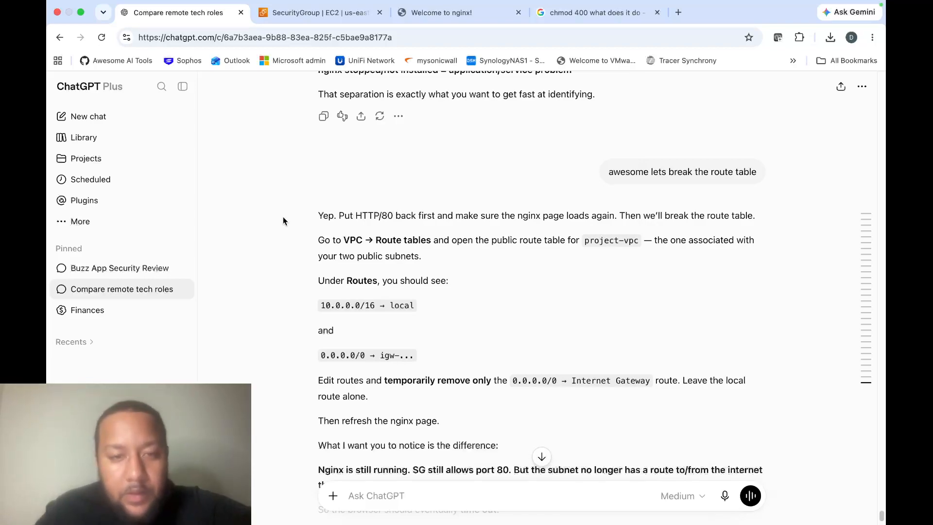
drag(283, 219, 755, 218)
click(494, 271)
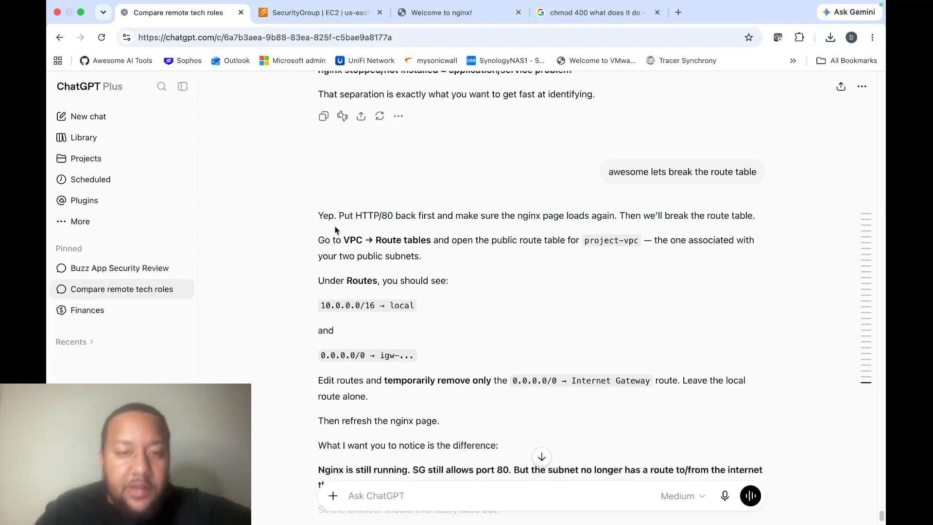
scroll(354, 286, down, 3)
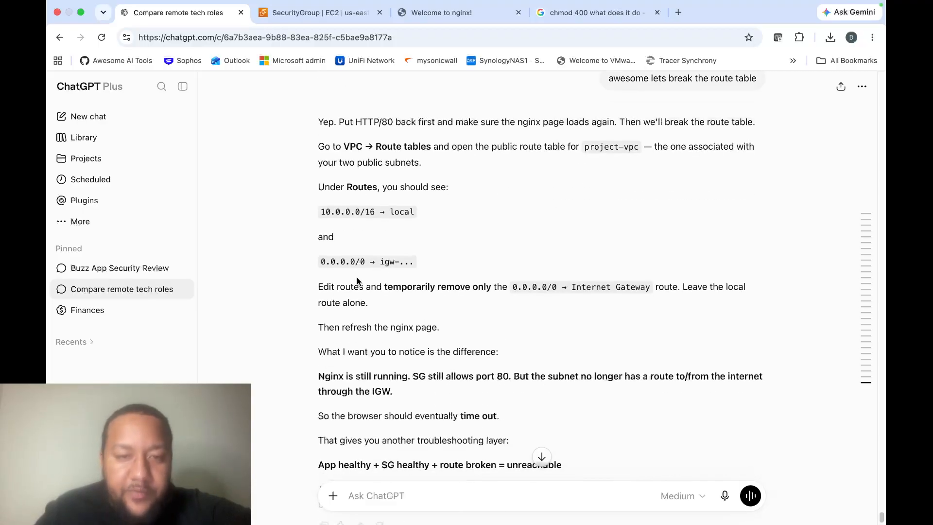
- Open the VPC console via 'vpc' search, list route tables, and open project-rtb-public's details
click(321, 13)
click(160, 84)
text(vpc)
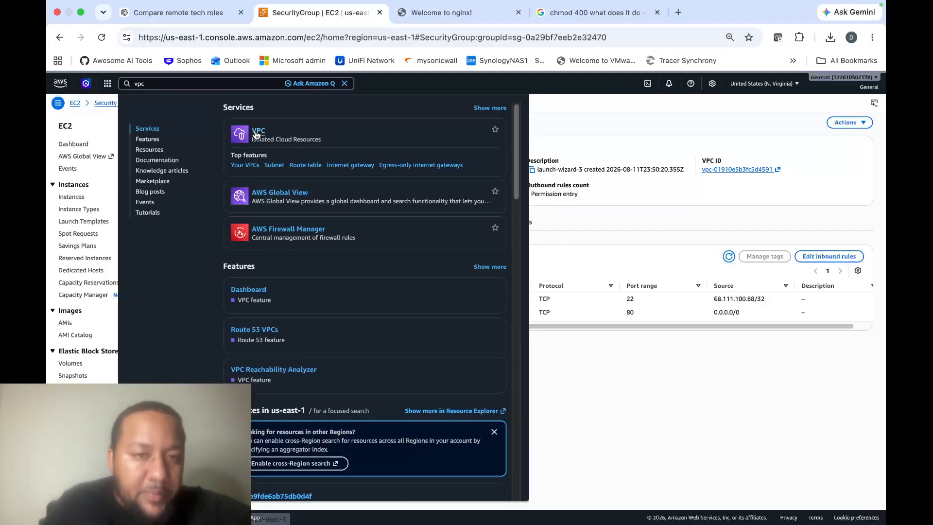
click(256, 134)
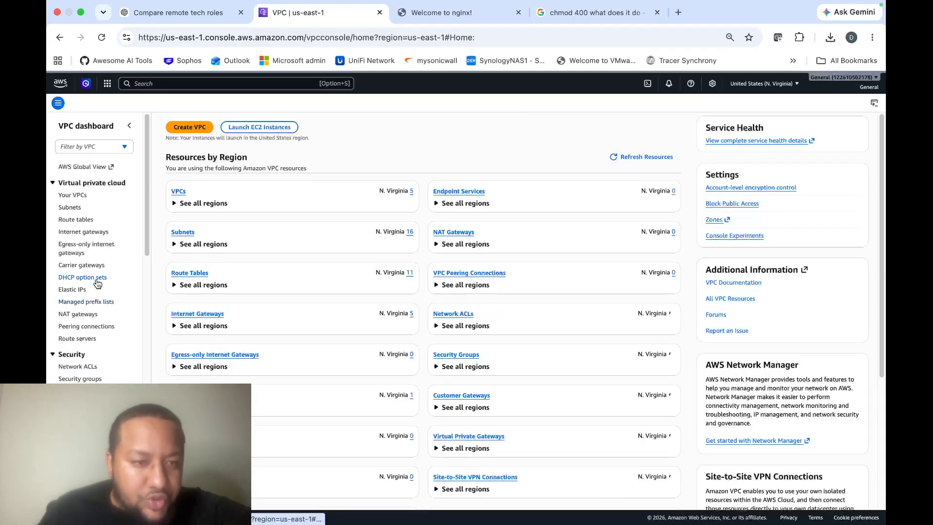
click(85, 221)
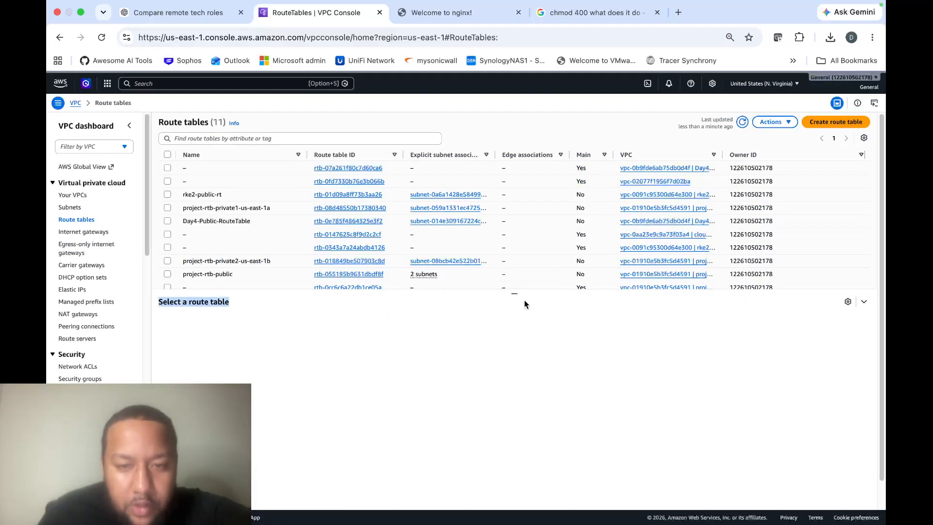
drag(513, 292, 518, 353)
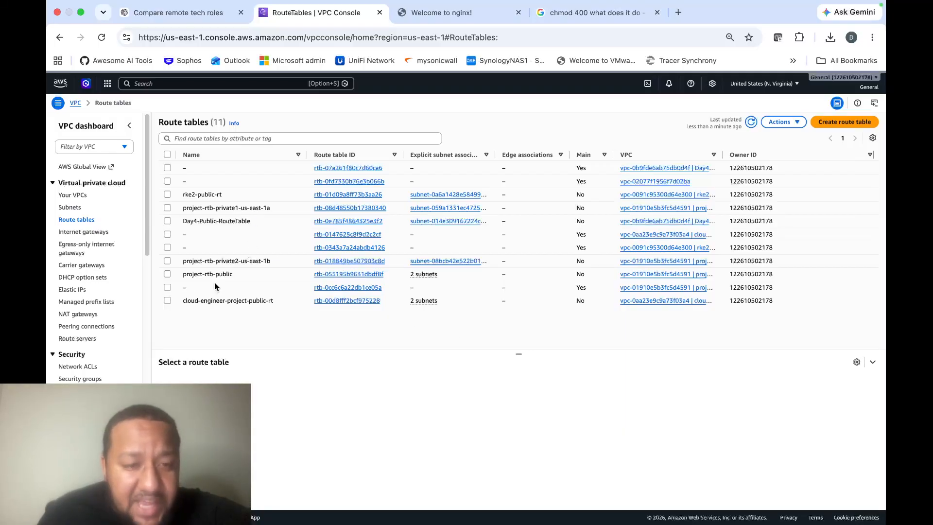
click(167, 273)
click(178, 12)
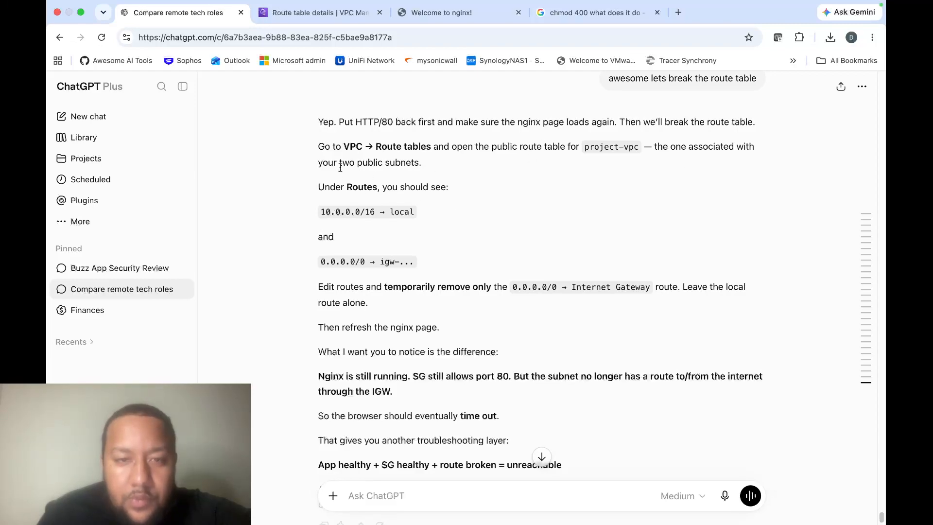
- Reread the steps on the 10.0.0.0/16 local route and removing the gateway route, then return to AWS
drag(340, 166, 426, 174)
click(353, 189)
drag(332, 210, 415, 213)
click(334, 253)
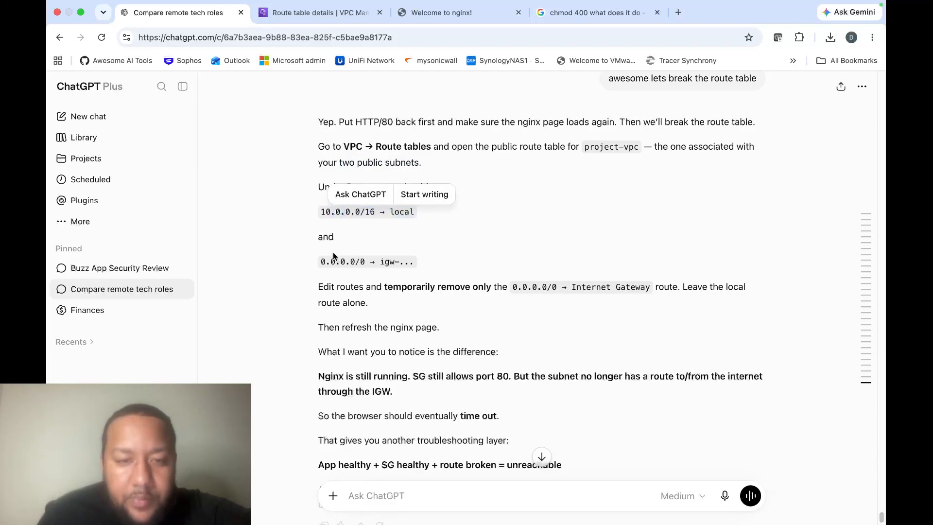
drag(329, 286, 488, 311)
click(474, 322)
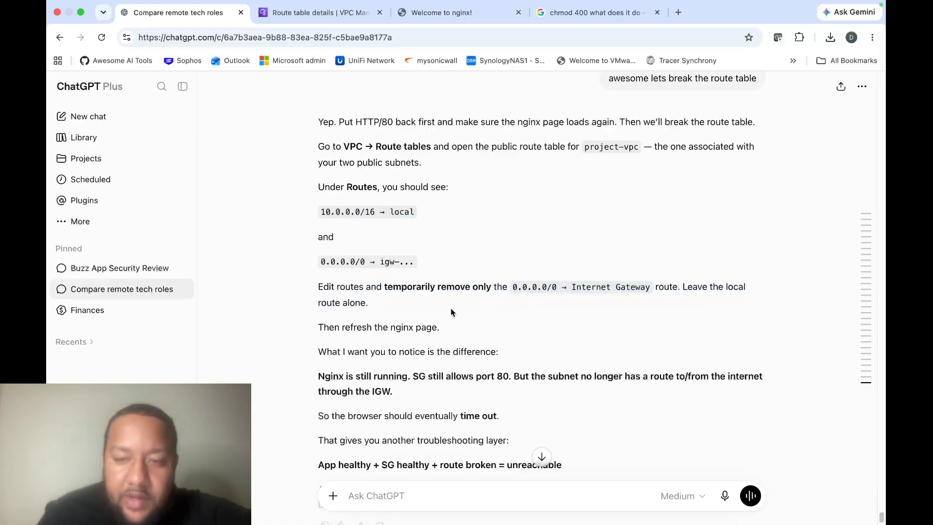
scroll(398, 286, down, 3)
drag(317, 240, 518, 273)
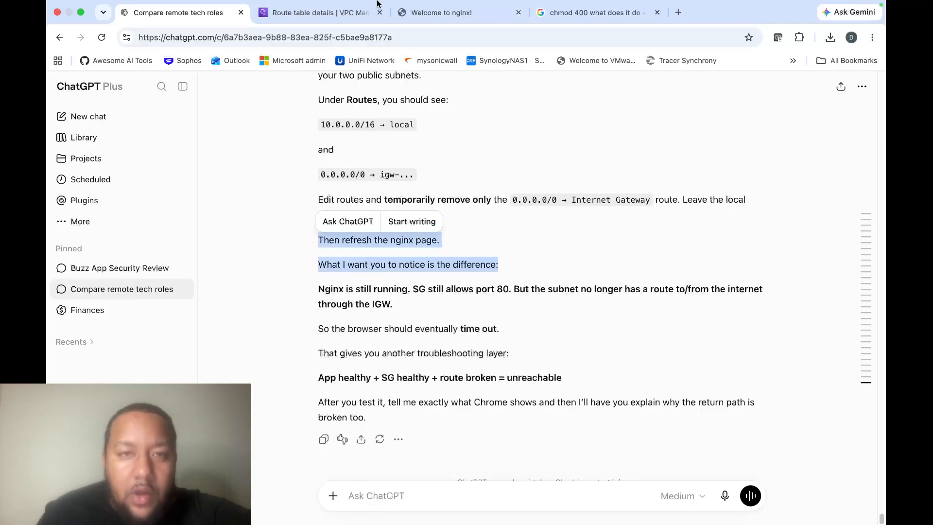
click(377, 4)
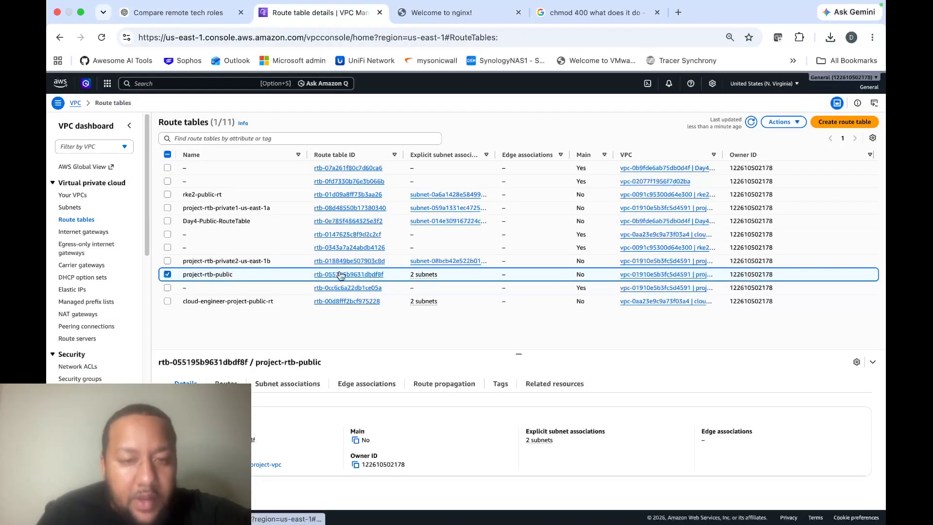
- Delete project-rtb-public's 0.0.0.0/0 internet gateway route, save, and refresh to confirm only the local route remains
click(227, 382)
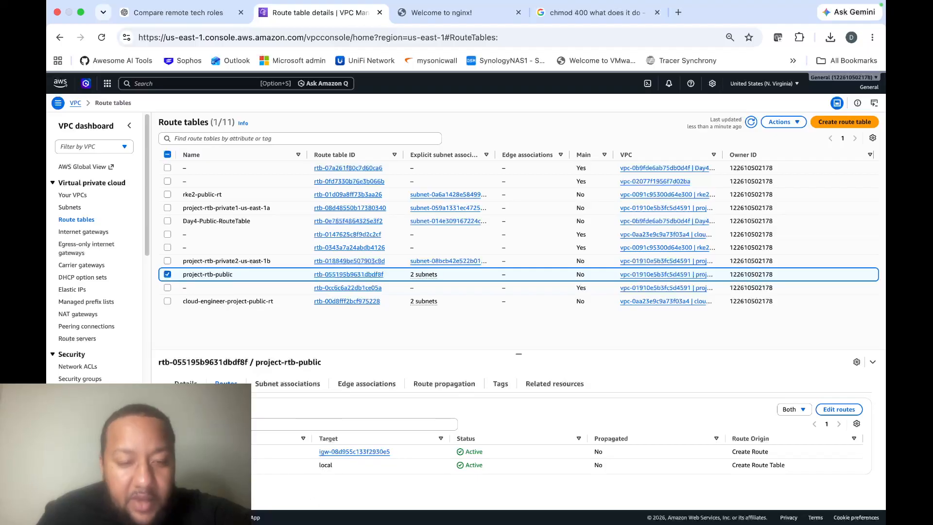
click(838, 410)
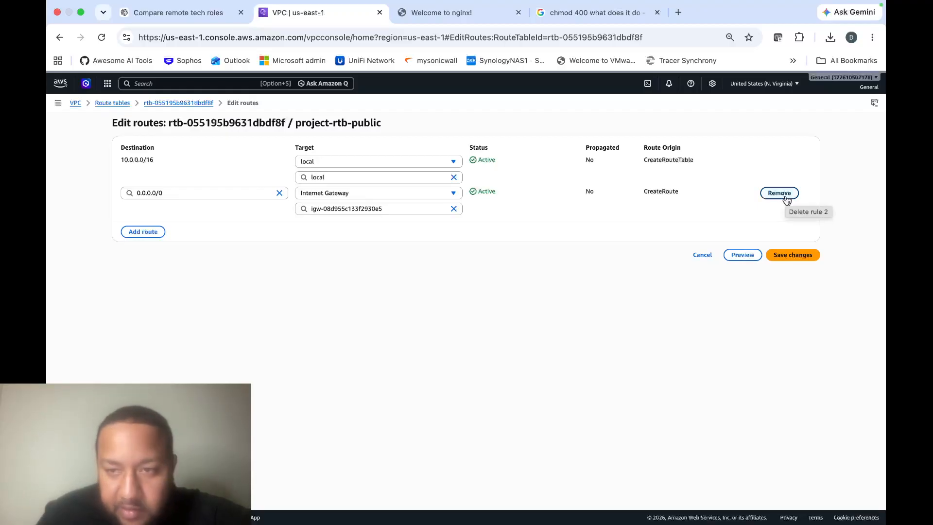
click(779, 193)
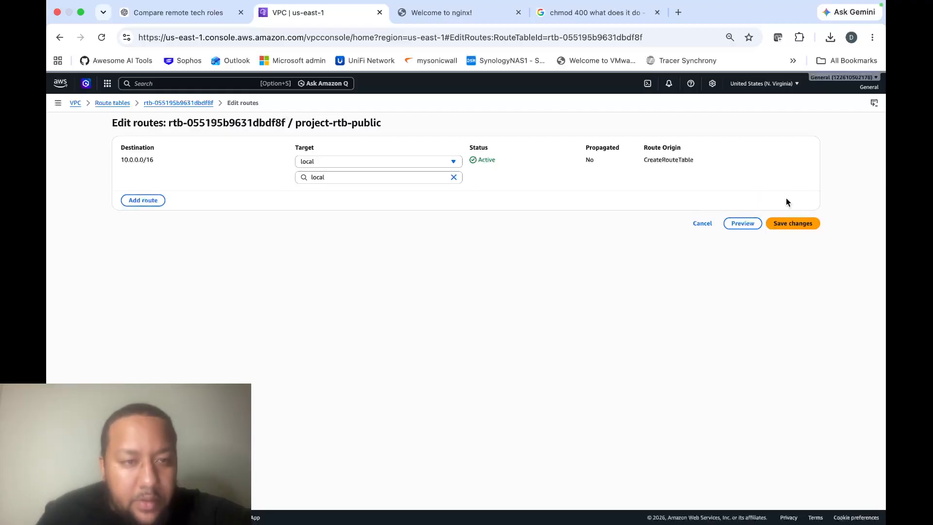
click(795, 225)
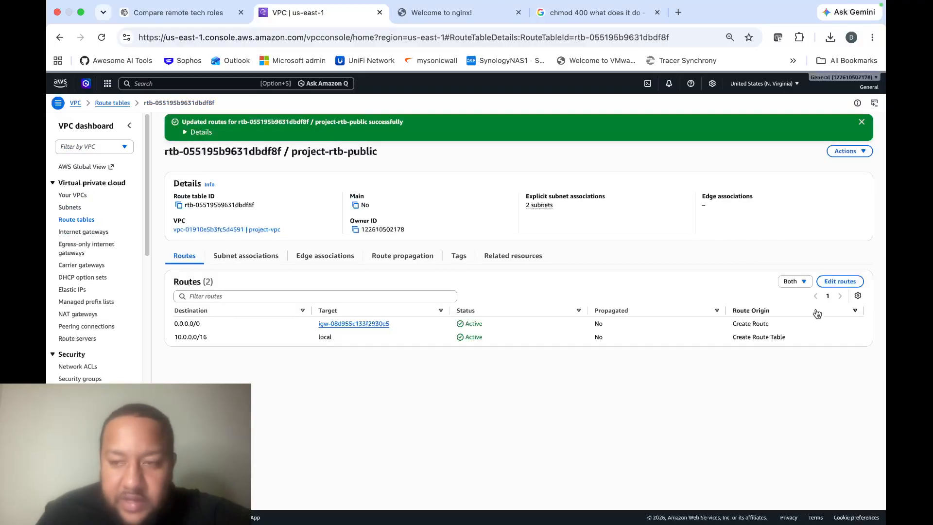
click(862, 121)
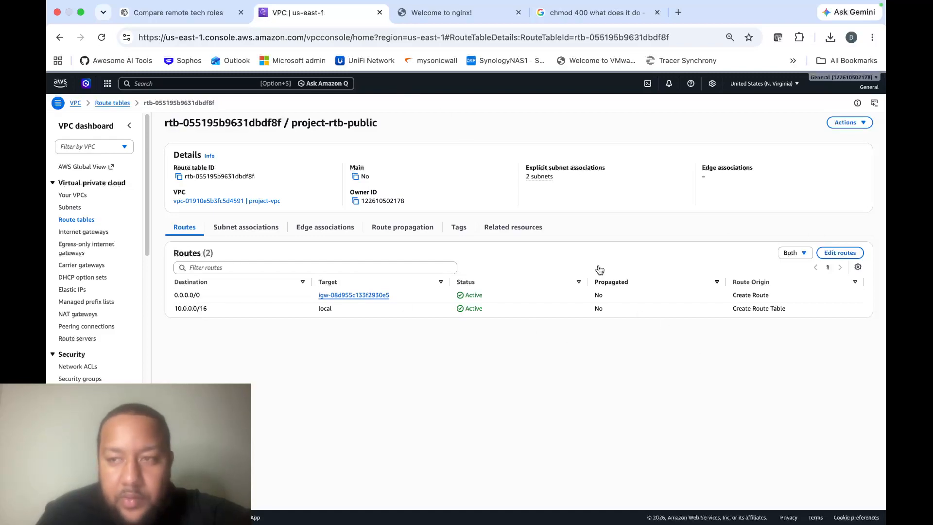
click(102, 37)
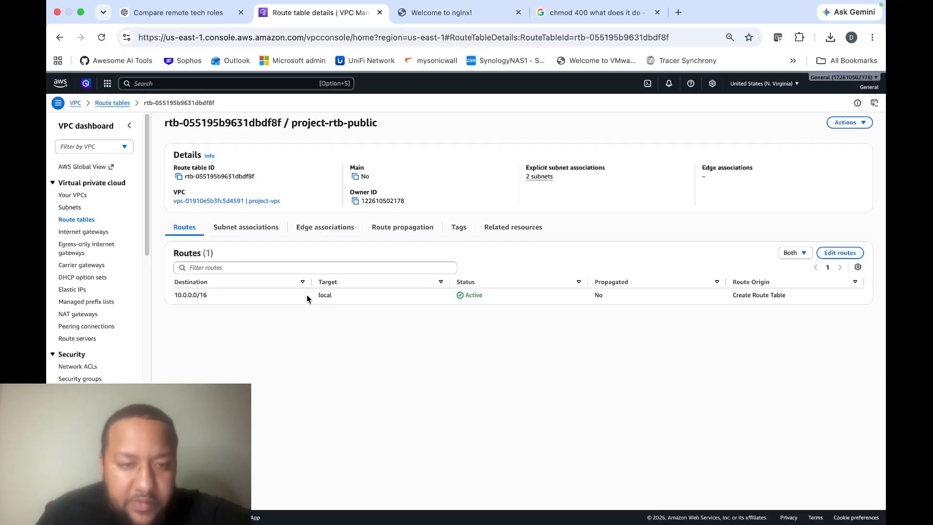
click(459, 15)
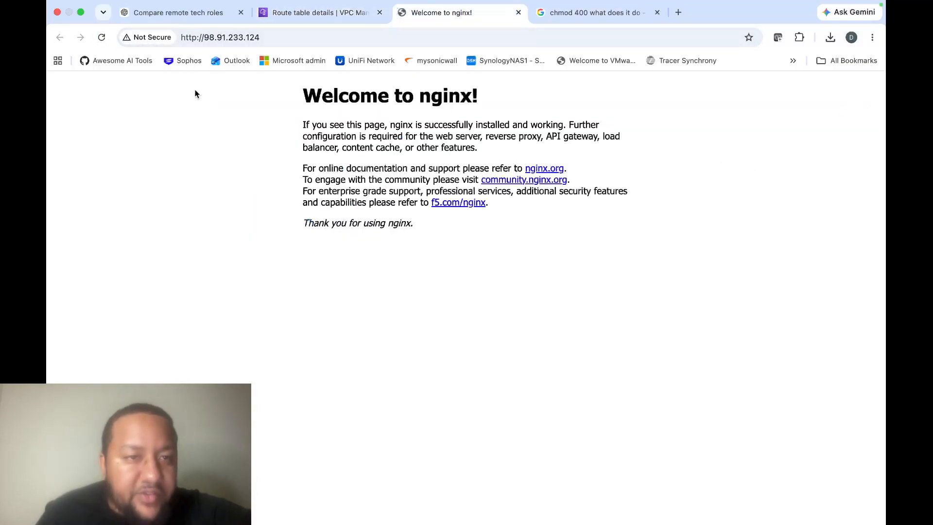
- Reload the nginx page at 98.91.233.124 to test reachability without the internet route
click(102, 37)
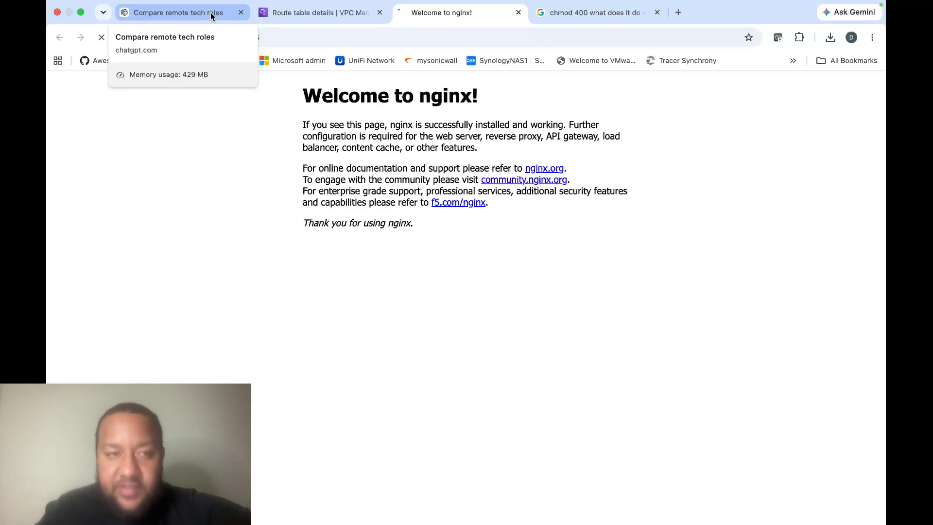
click(212, 15)
- In ChatGPT, highlight the points that nginx is still running and the security group still allows port 80
click(481, 377)
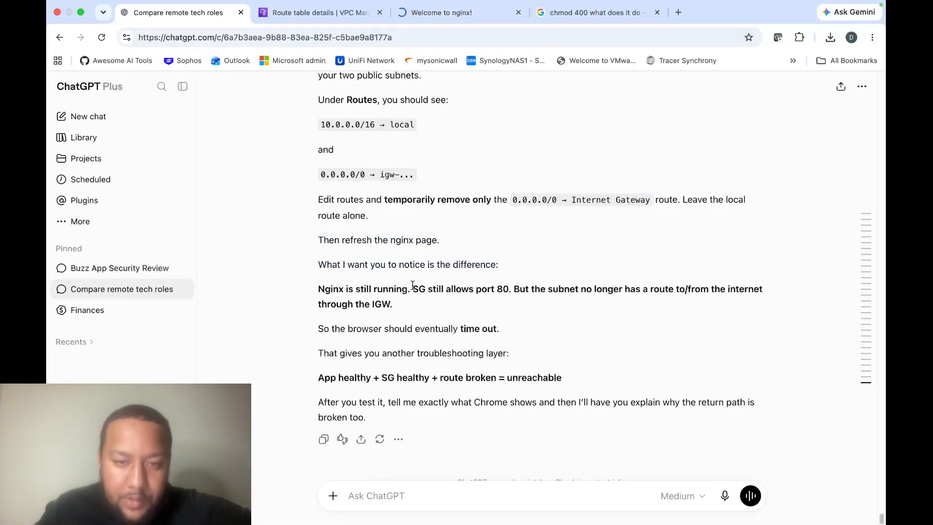
drag(316, 295, 416, 291)
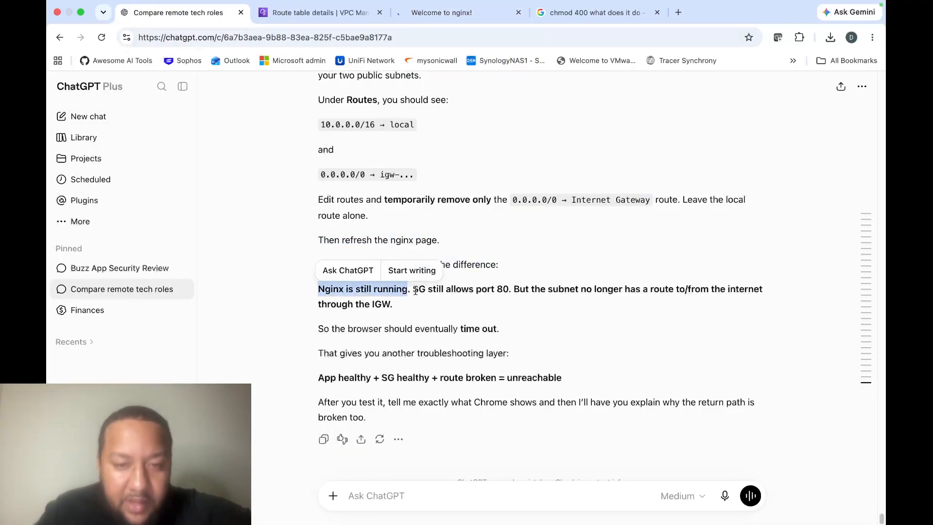
click(415, 290)
drag(316, 288, 407, 300)
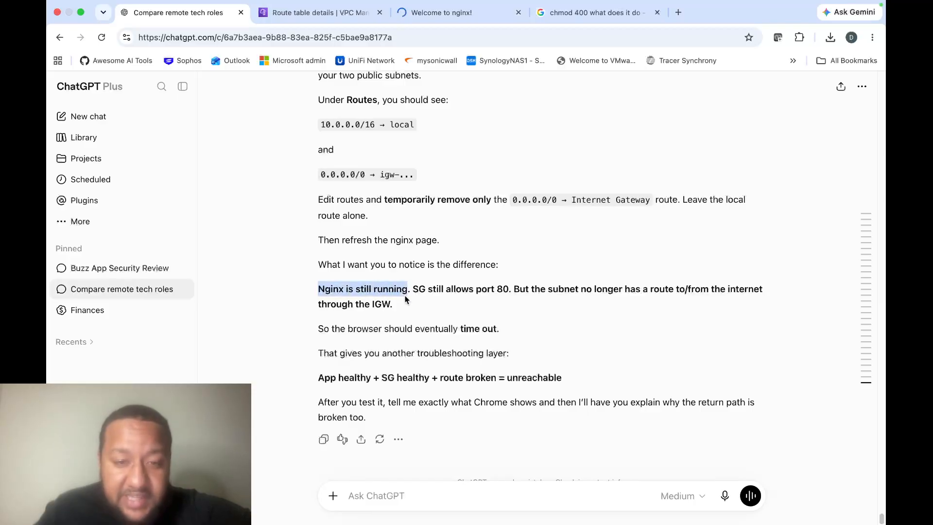
click(412, 299)
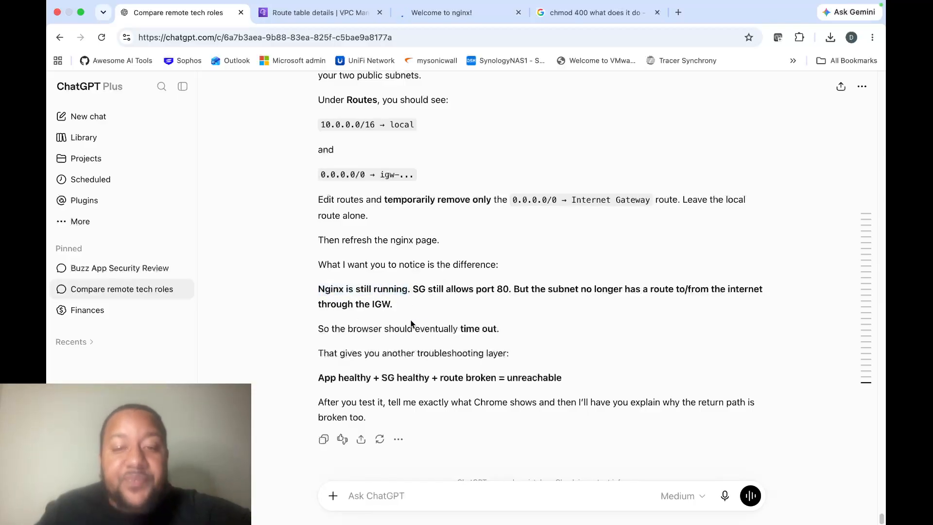
drag(417, 290, 512, 298)
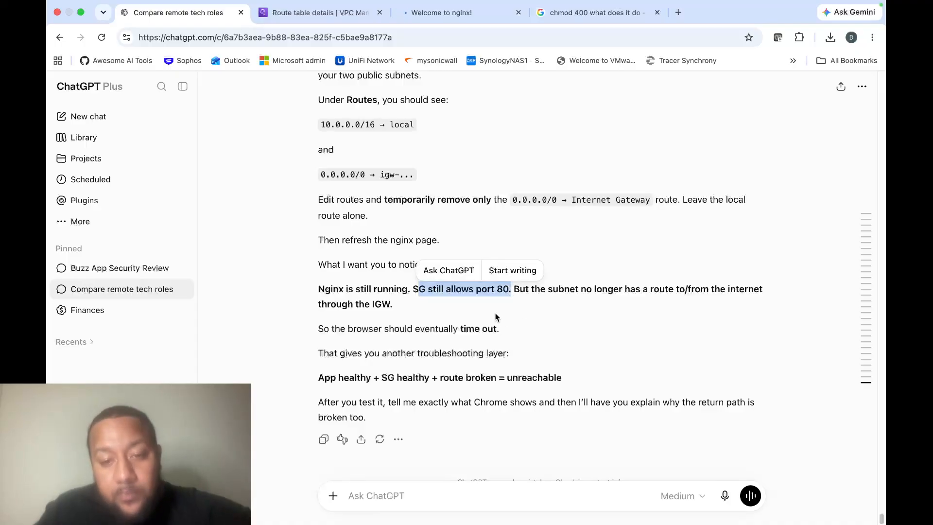
click(497, 317)
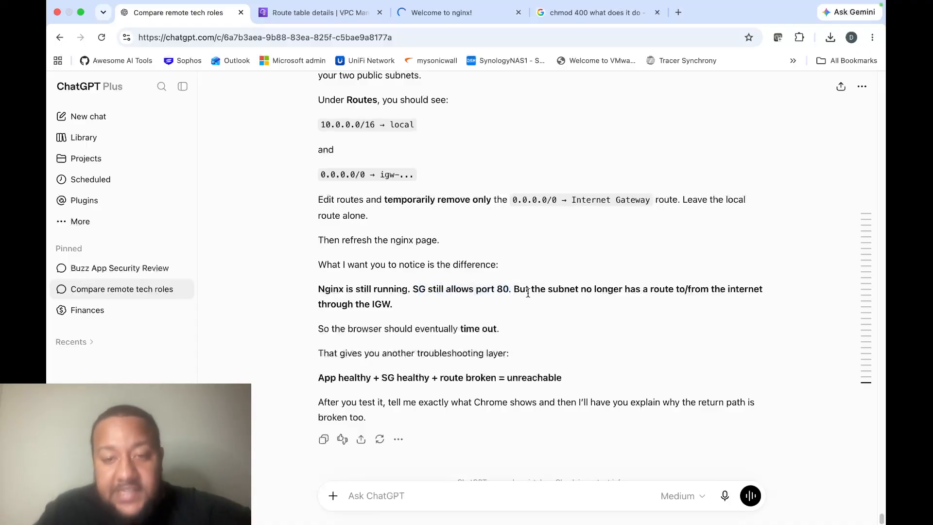
- Highlight the explanation that the missing IGW route should make the browser time out
drag(512, 290, 310, 300)
click(505, 303)
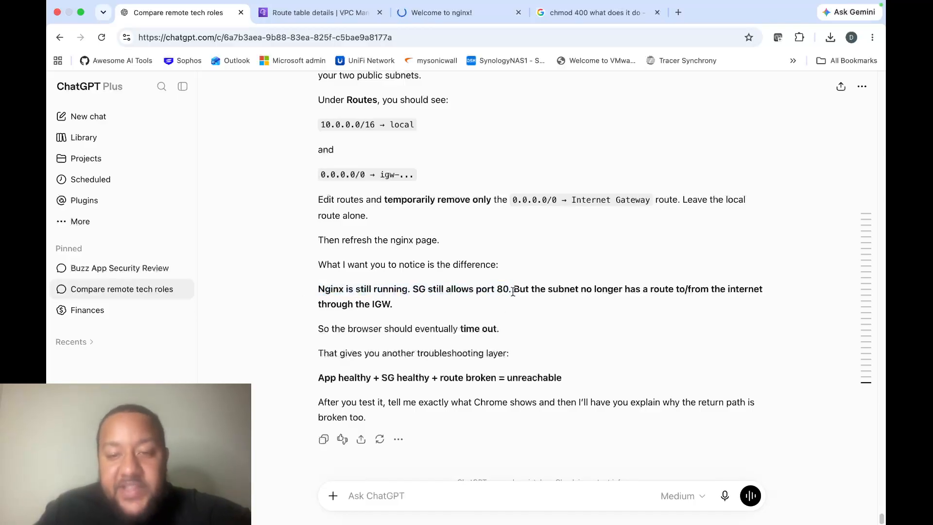
drag(513, 290, 692, 298)
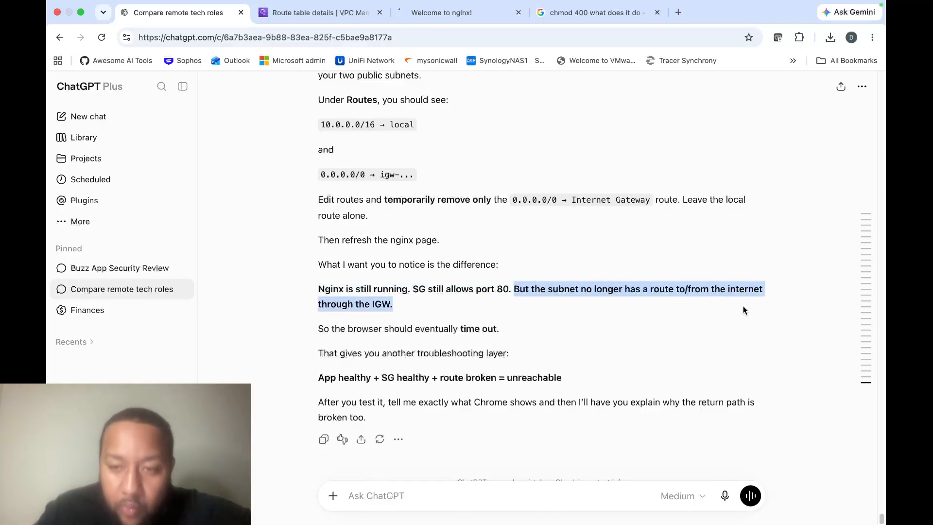
click(394, 302)
drag(340, 329, 511, 330)
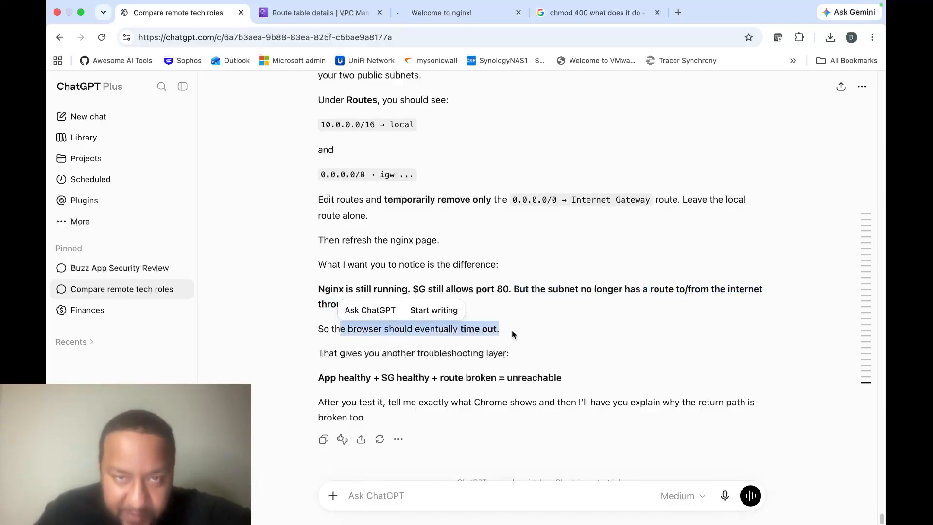
click(512, 331)
- Highlight the 'App healthy + SG healthy + route broken = unreachable' formula, then return to the nginx tab
scroll(409, 367, down, 1)
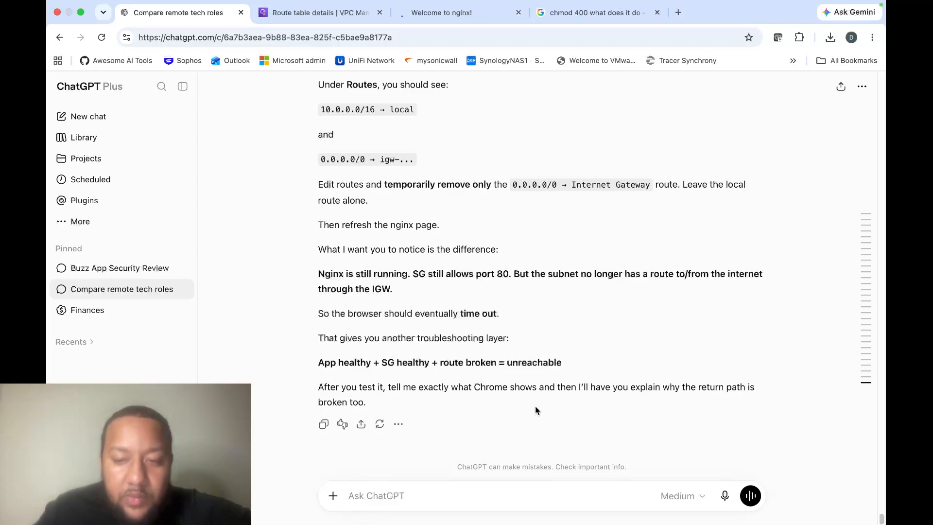
drag(320, 365, 562, 365)
click(439, 349)
drag(319, 338, 522, 341)
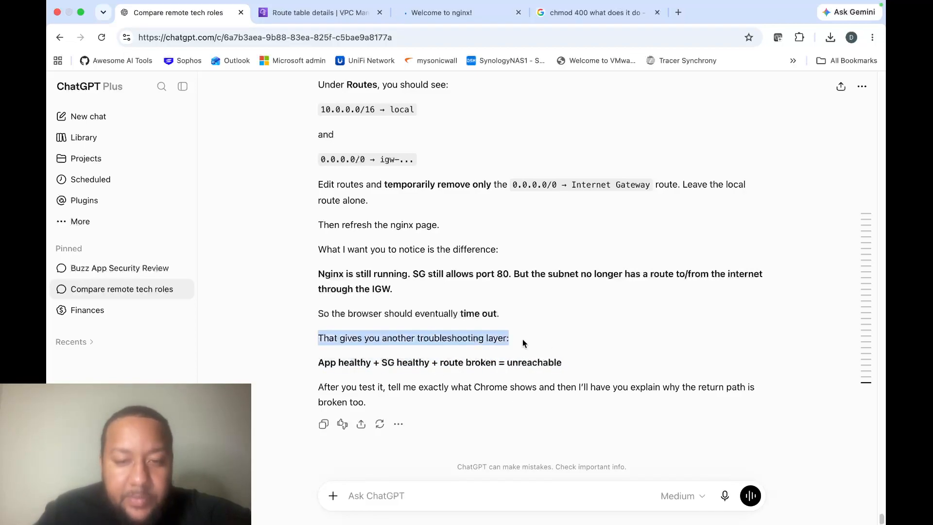
drag(319, 362, 562, 365)
drag(373, 365, 573, 365)
click(442, 366)
click(537, 369)
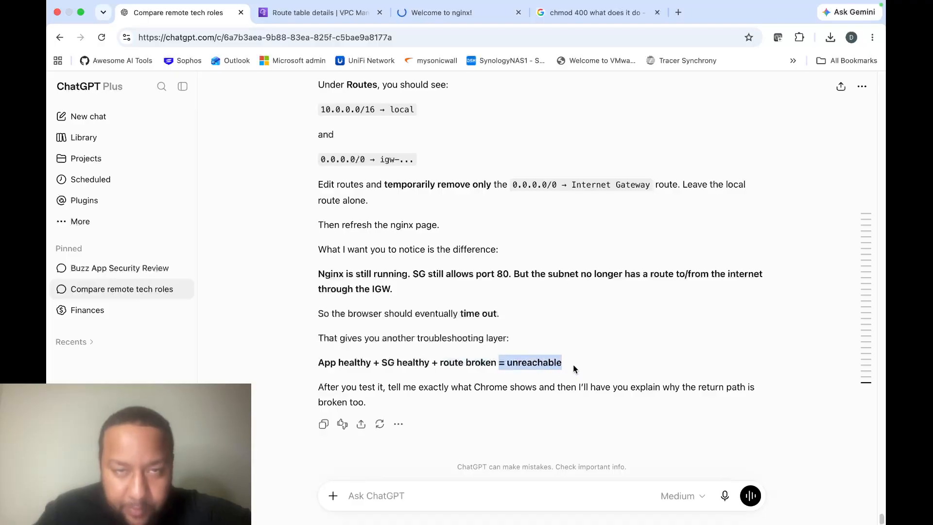
click(431, 388)
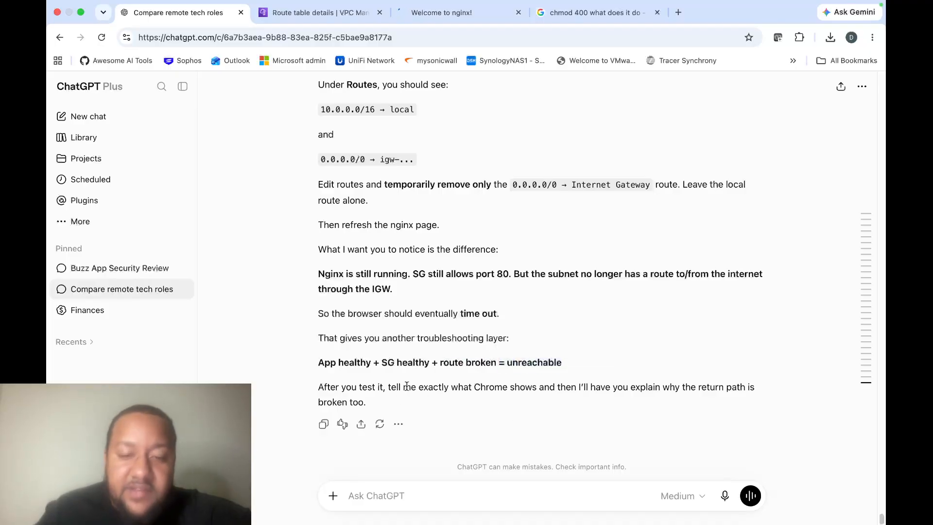
drag(556, 388, 641, 399)
click(608, 407)
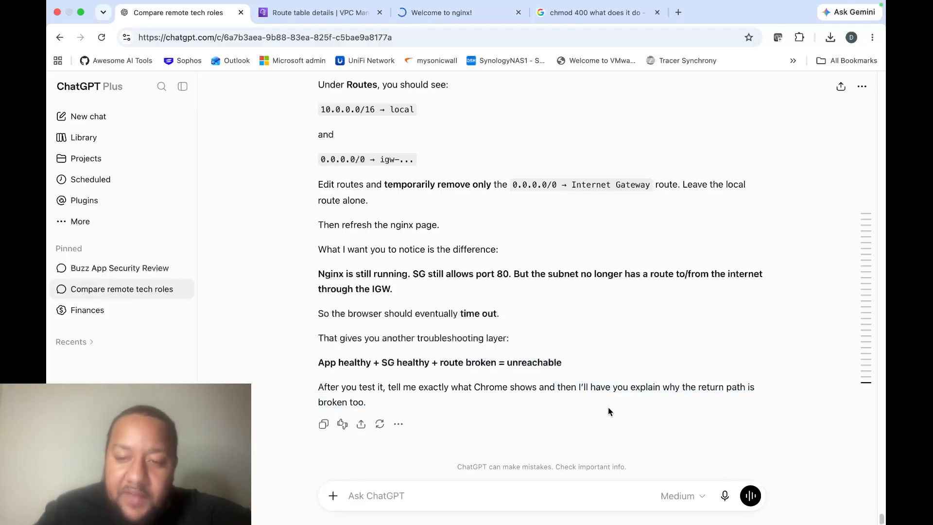
click(432, 13)
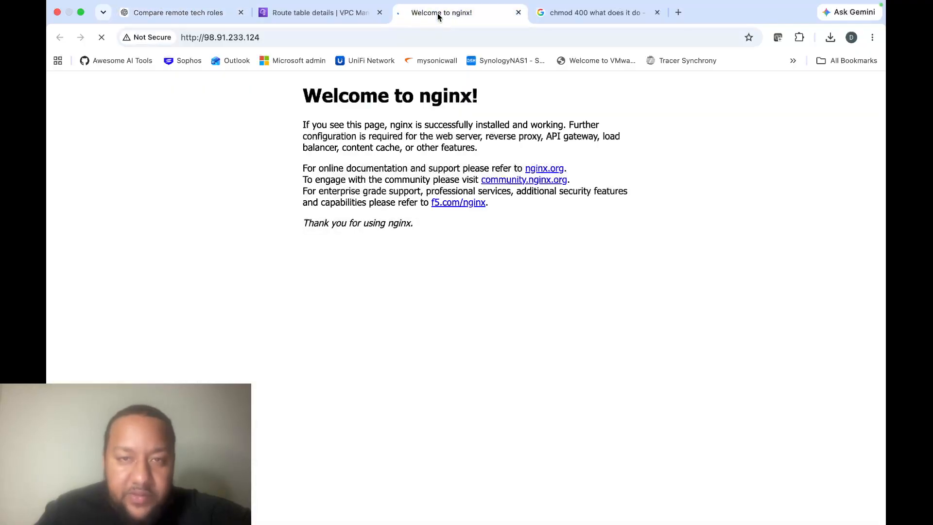
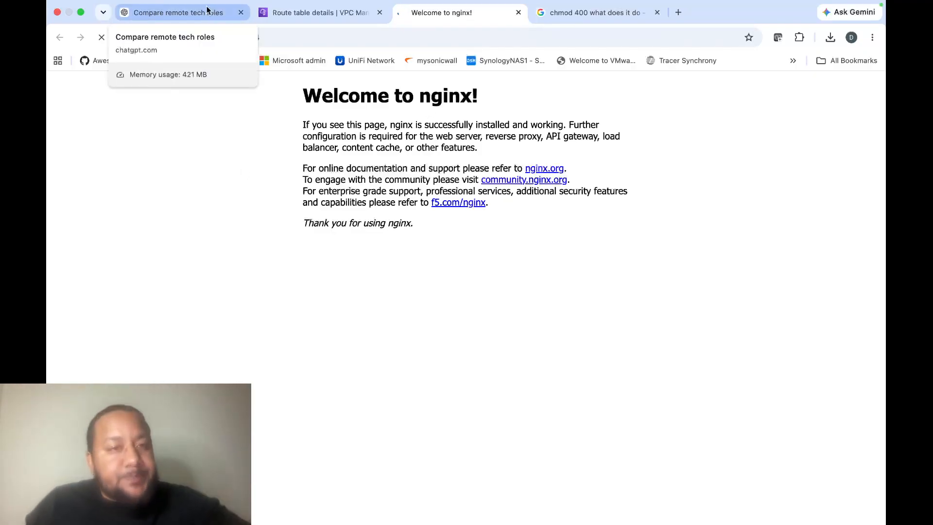
- Tell ChatGPT the browser is still just loading and loading
click(211, 22)
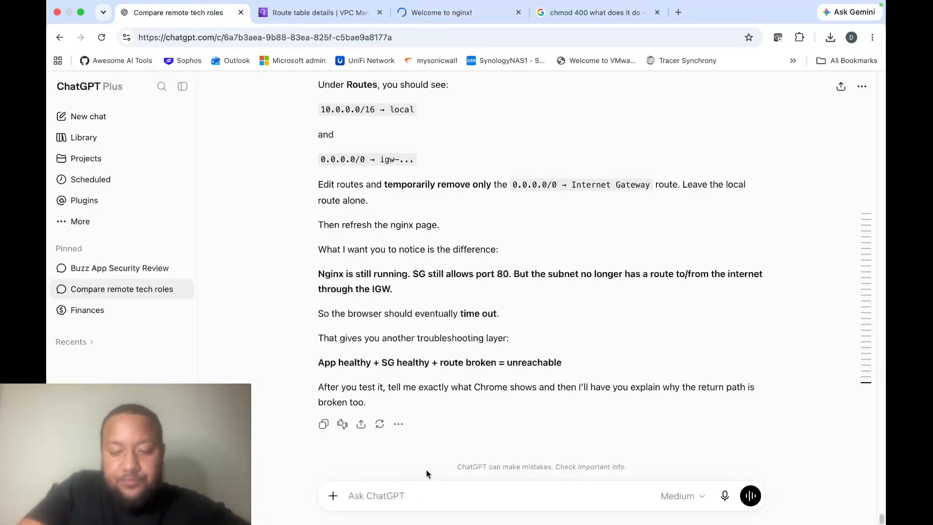
text(its still crashing the bros)
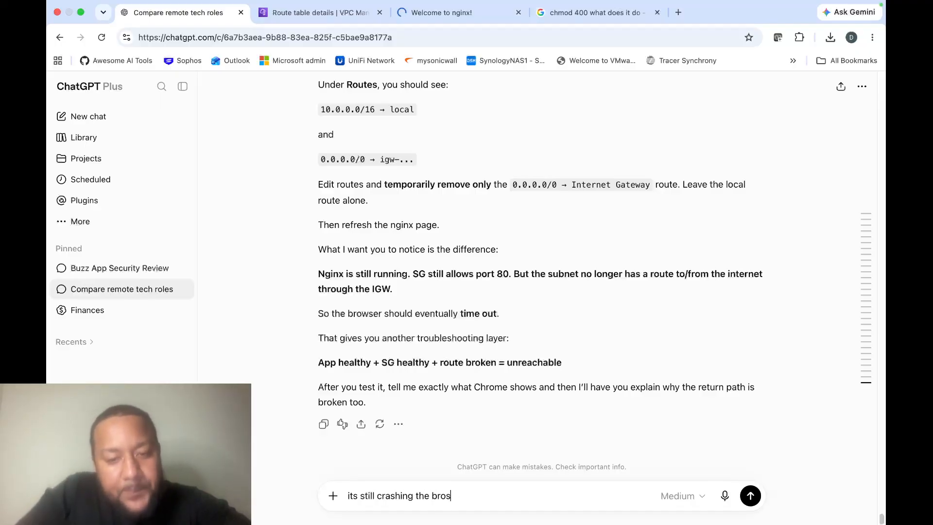
key(BackSpace)
text(wser)
key(BackSpace)
key(BackSpace)
key(BackSpace)
key(BackSpace)
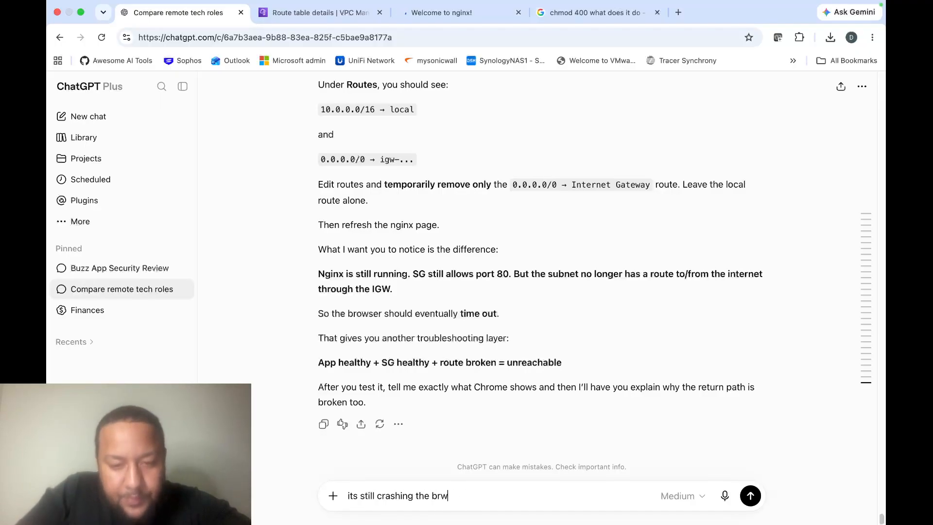
key(BackSpace)
key(BackSpace)
text(o)
key(BackSpace)
text(rowse)
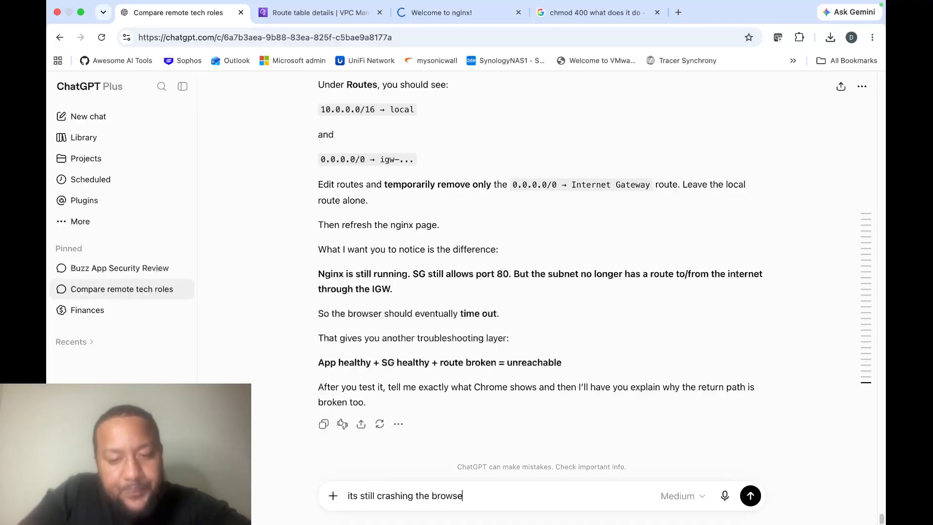
text(r is just loading a)
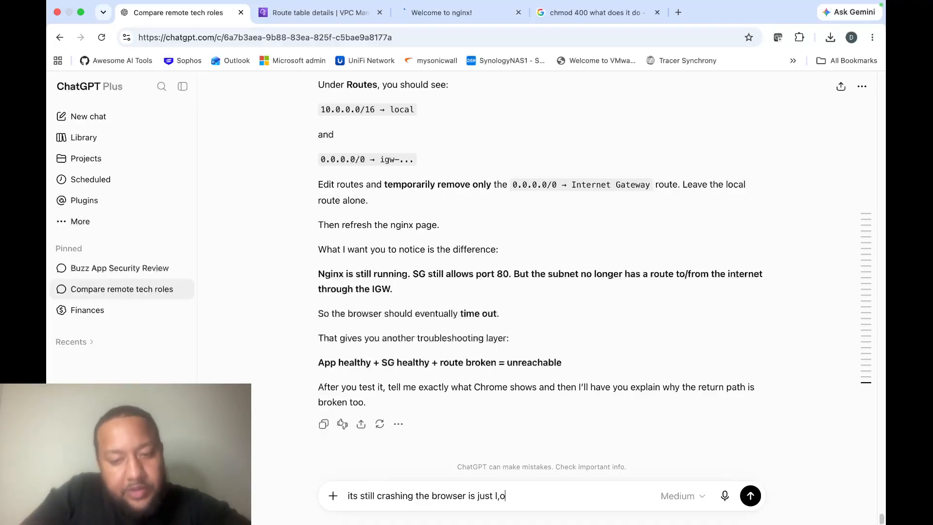
text(nd loading)
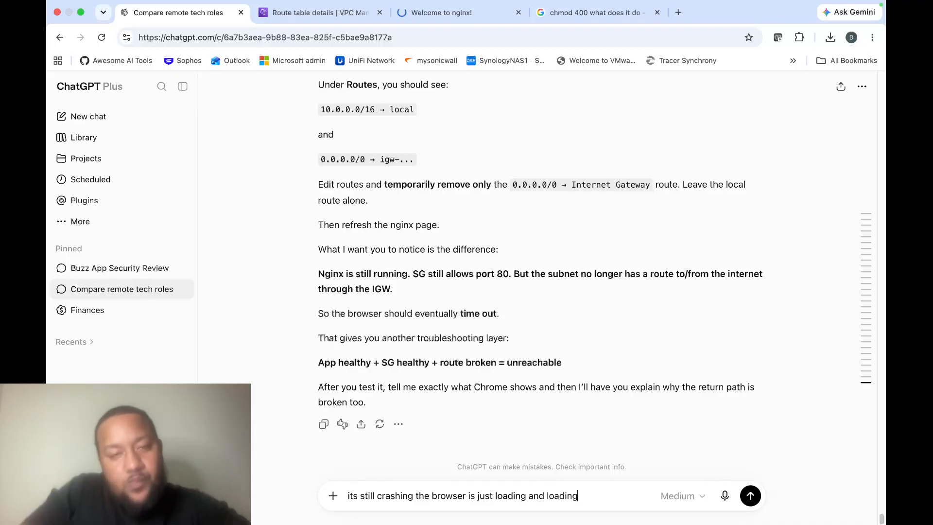
key(Return)
- Reload the nginx page to test it again
click(411, 12)
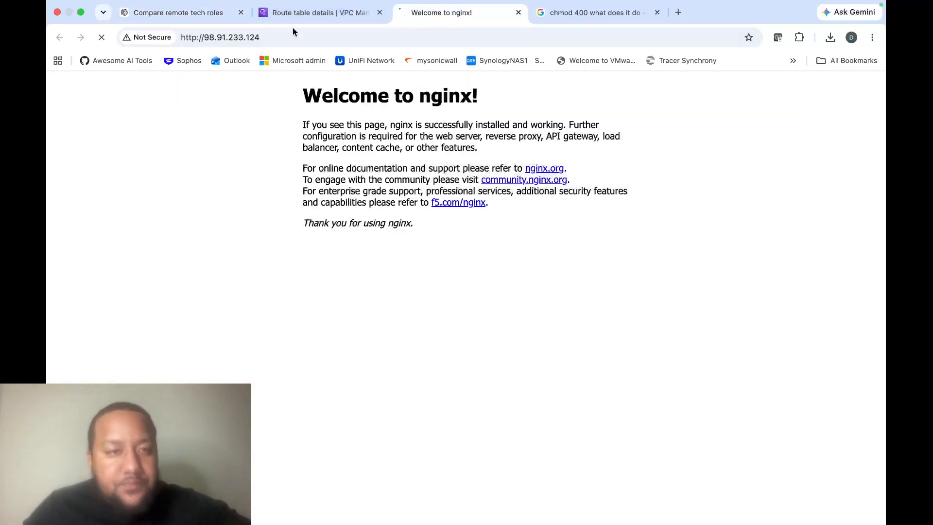
click(234, 38)
key(Return)
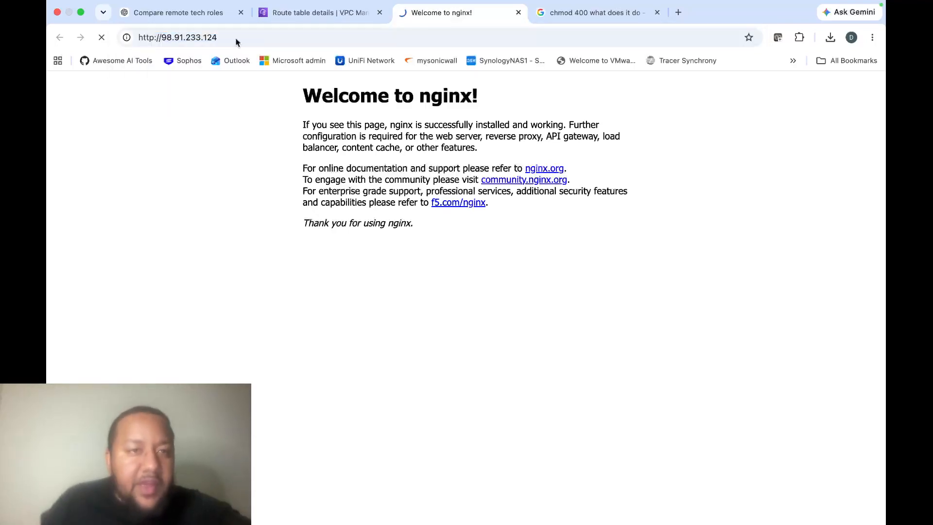
- Read ChatGPT's reply blaming the routing failure, down to the advice to re-add 0.0.0.0/0
click(199, 13)
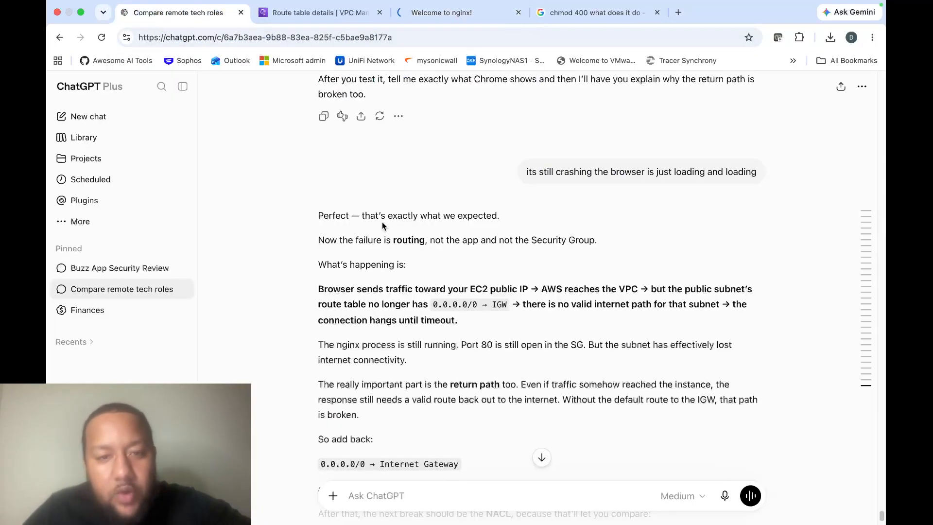
drag(321, 216, 556, 241)
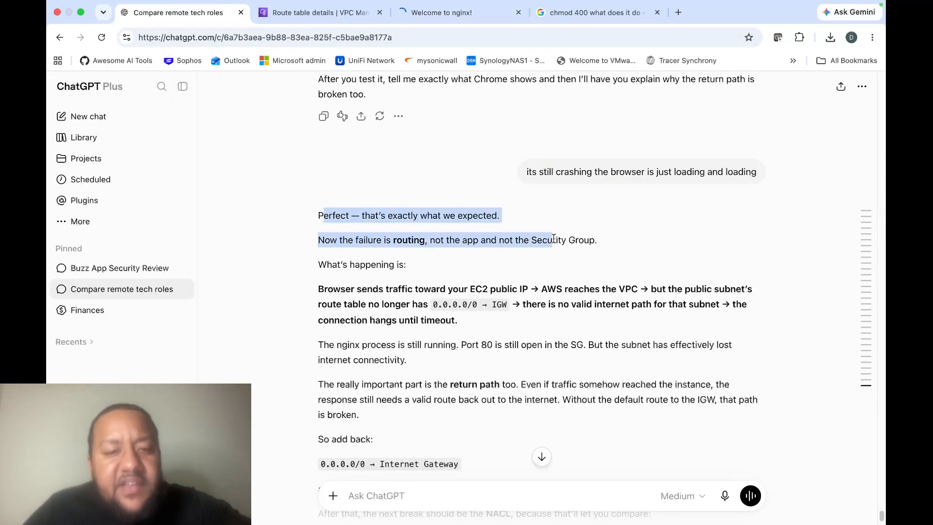
click(488, 252)
drag(317, 247, 542, 239)
click(463, 276)
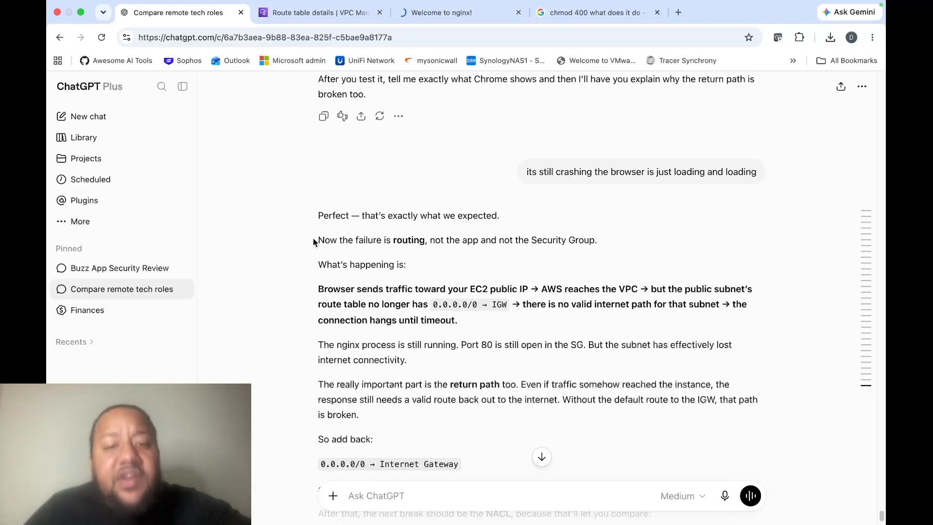
drag(315, 240, 460, 245)
click(461, 255)
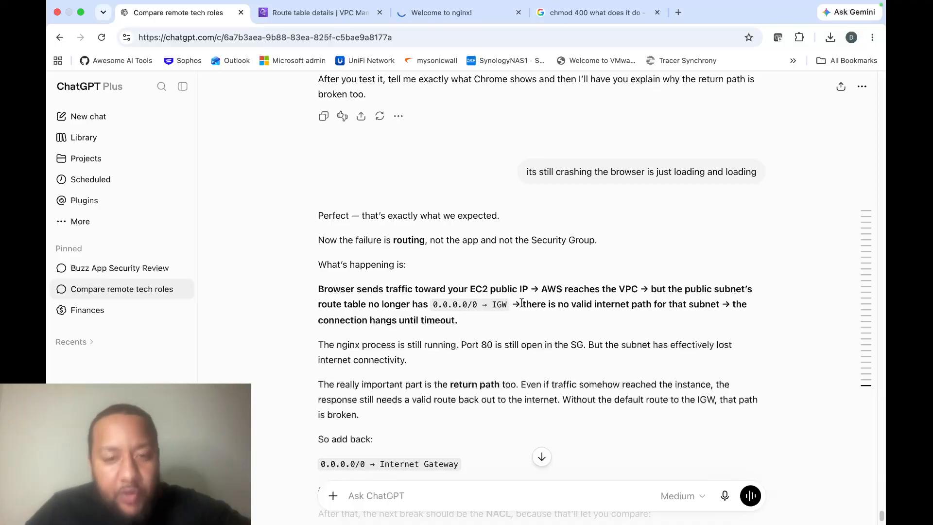
scroll(513, 318, down, 5)
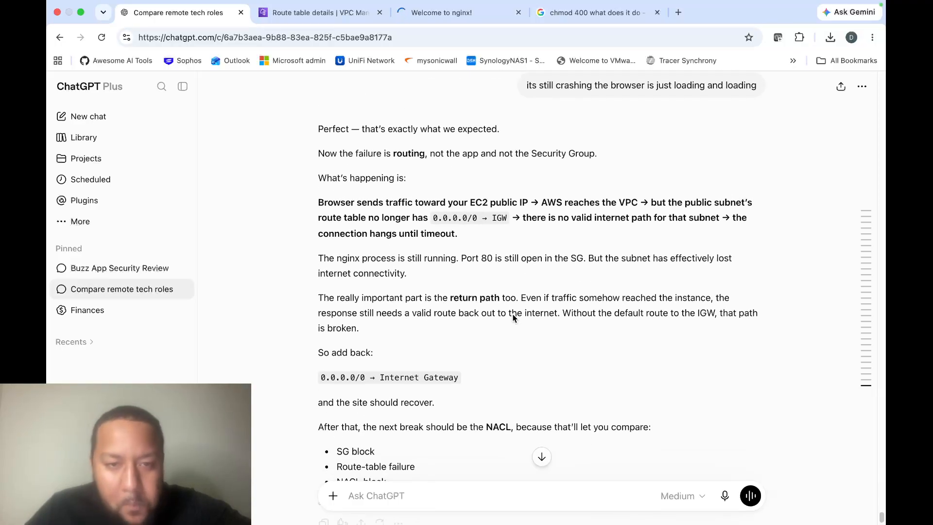
scroll(511, 314, down, 2)
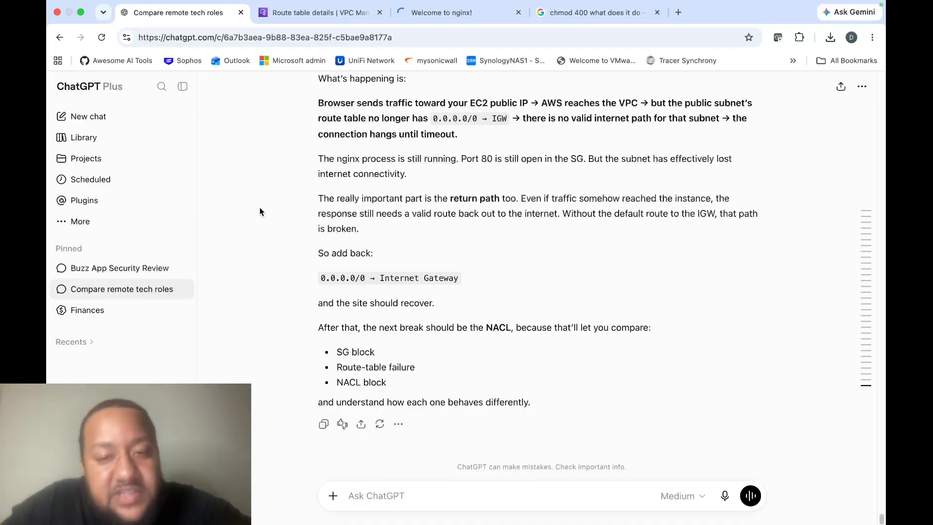
text(w)
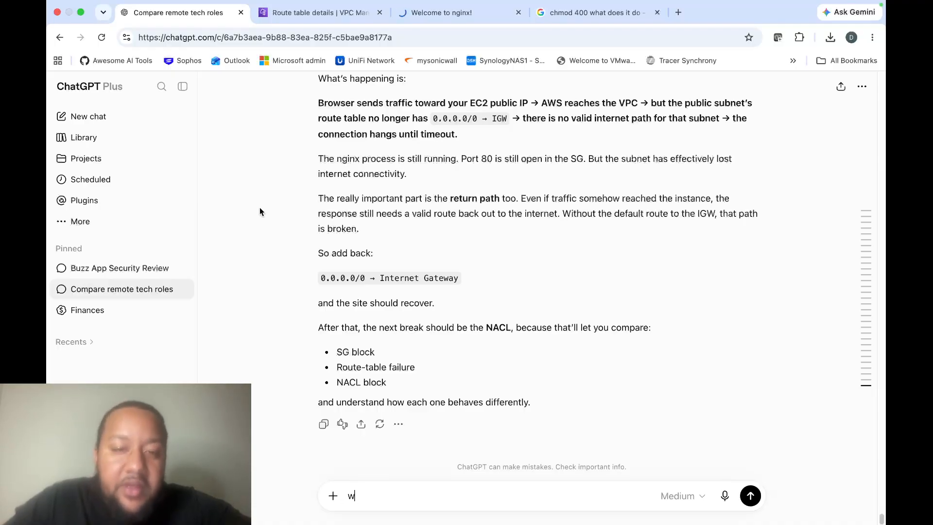
- Copy the return path paragraph from ChatGPT's reply
drag(324, 189, 369, 229)
right_click(446, 209)
click(482, 232)
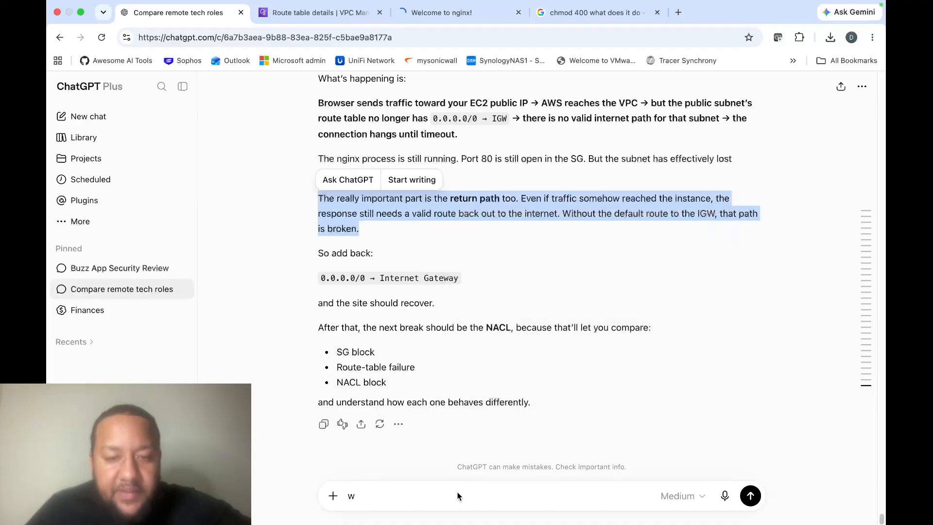
- Ask ChatGPT to explain the pasted paragraph deeper and simpler, and whether NACL is the last break
click(459, 497)
key(BackSpace)
text(explain)
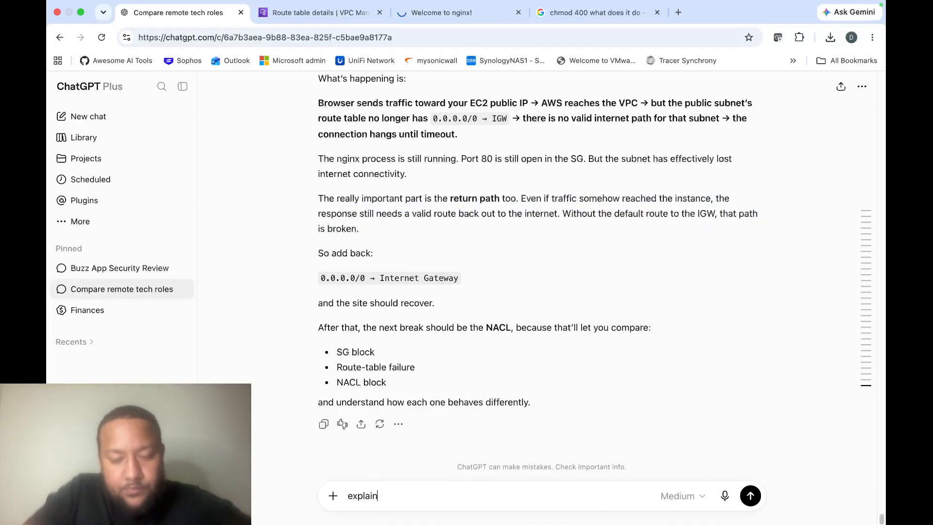
text( this a little deeper x)
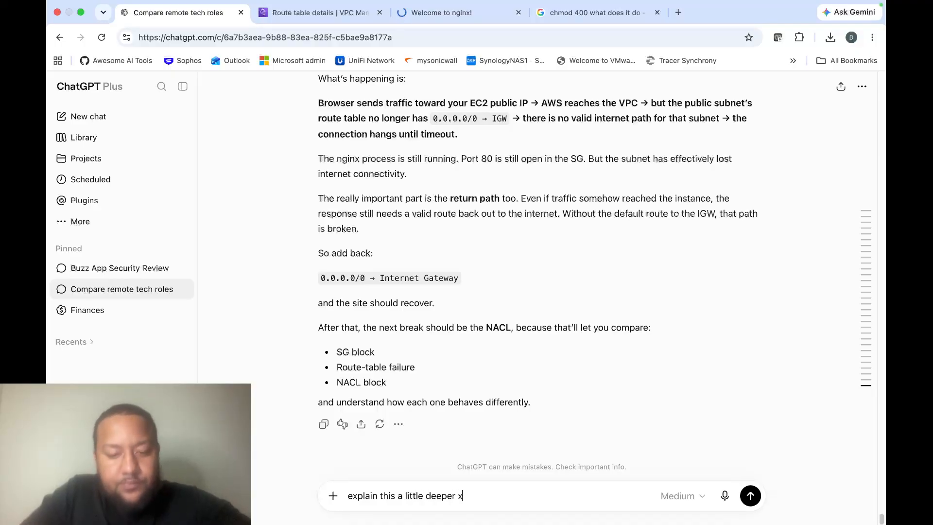
key(super+v)
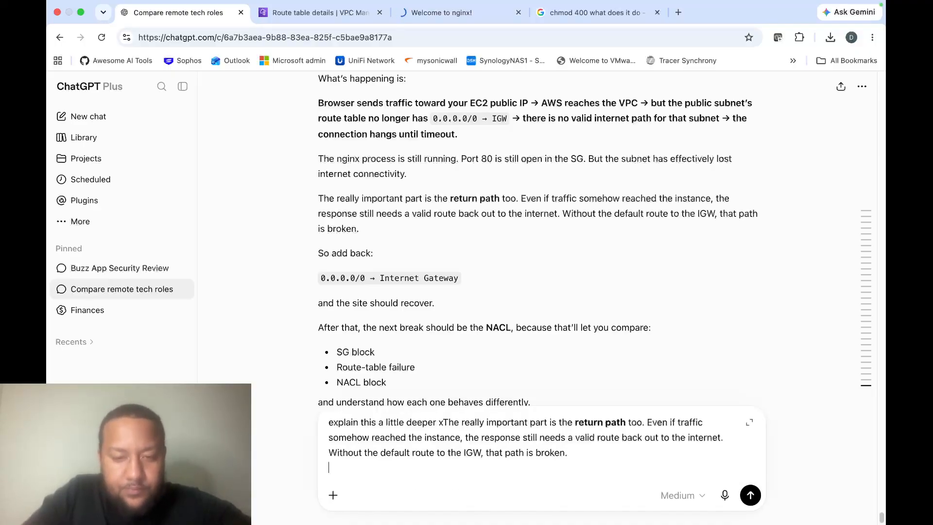
text(and simplier)
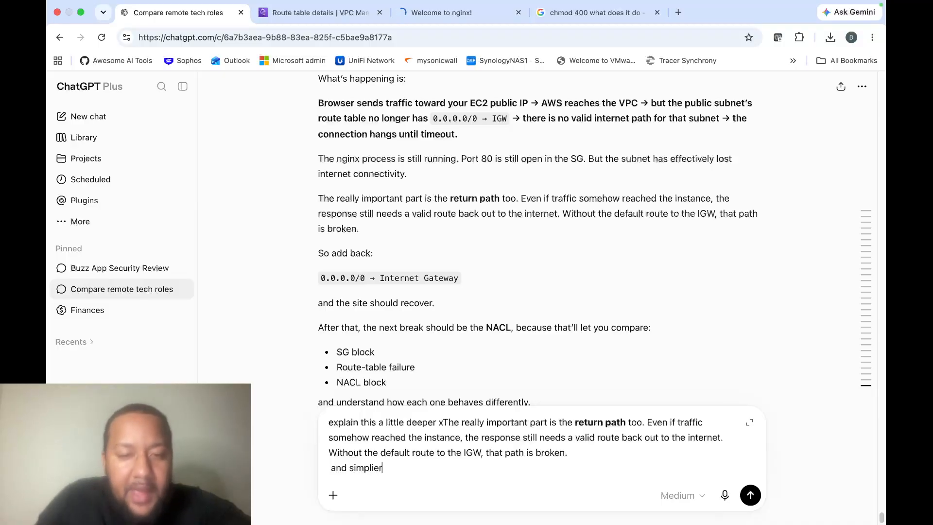
scroll(534, 375, down, 3)
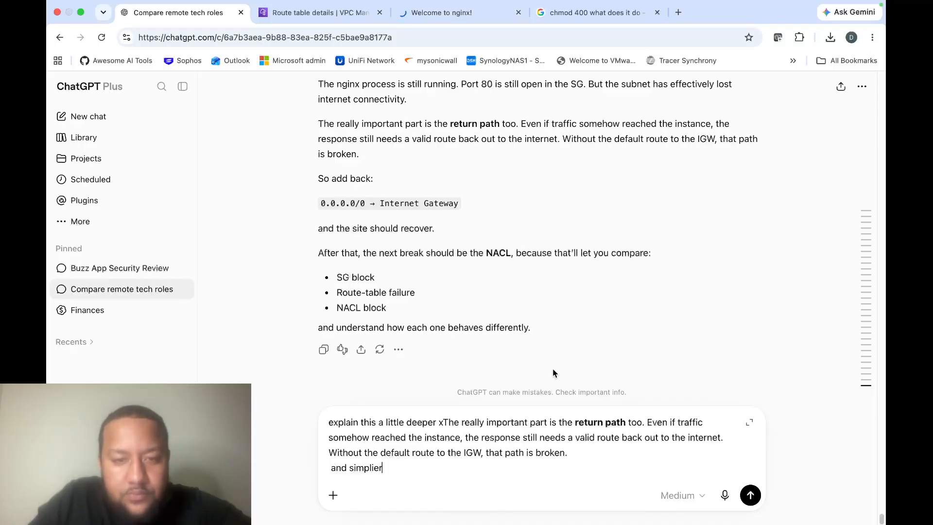
key(shift+Return)
key(shift+Return)
text(is na)
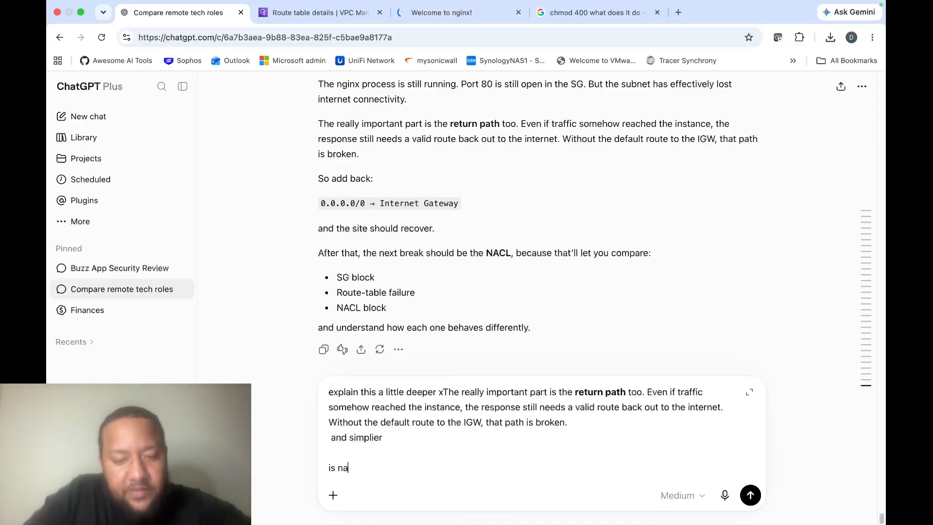
text(cl break the las)
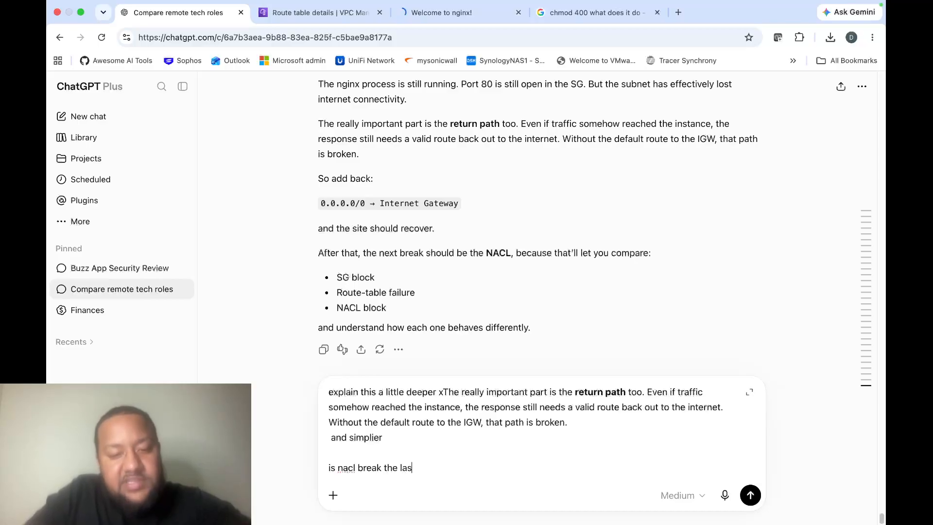
text(t thing?)
key(Return)
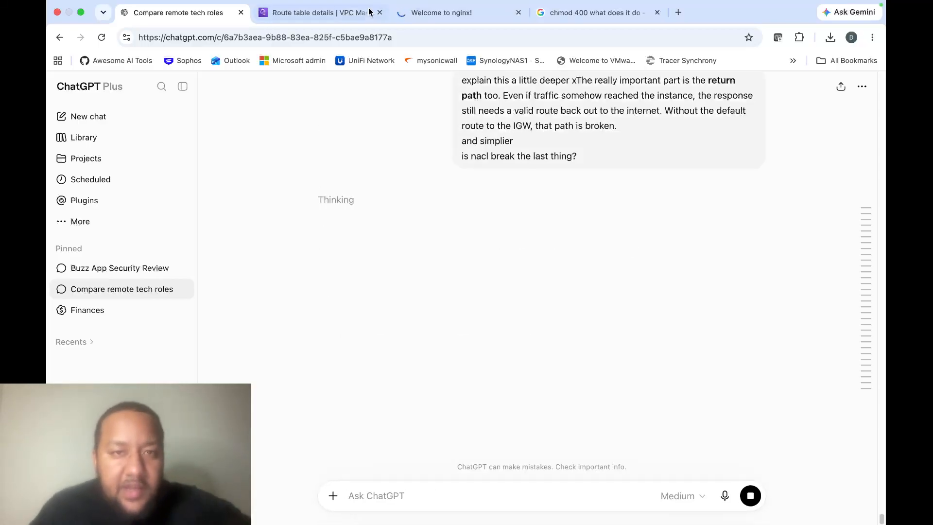
click(329, 11)
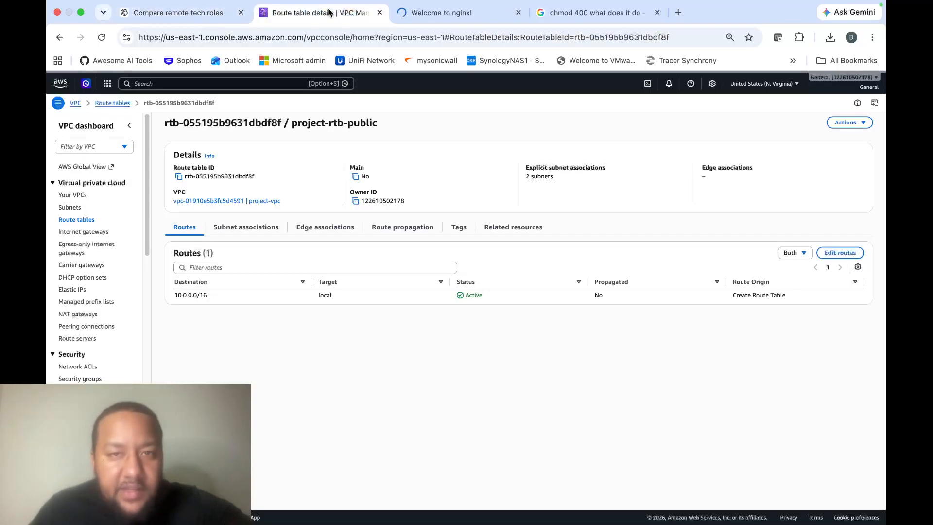
- Add a 0.0.0.0/0 route targeting an Internet Gateway to project-rtb-public
click(836, 253)
click(143, 200)
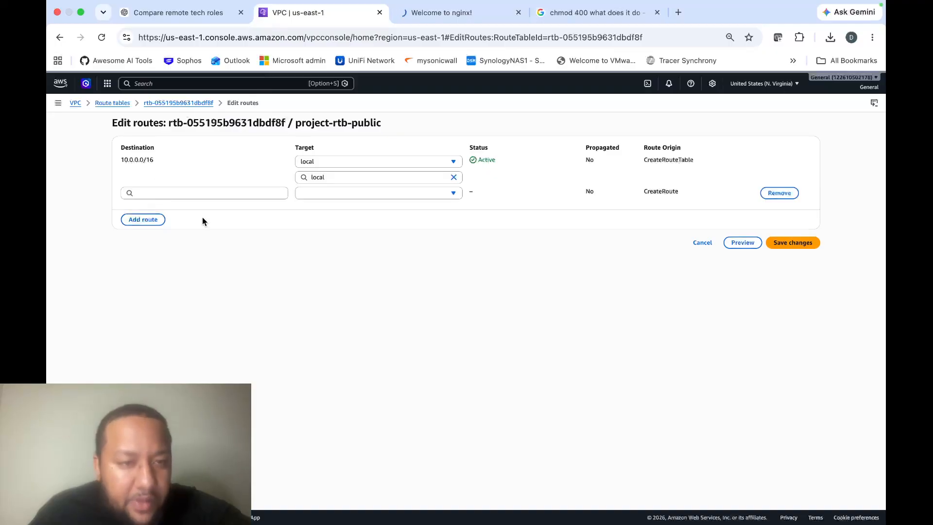
click(226, 194)
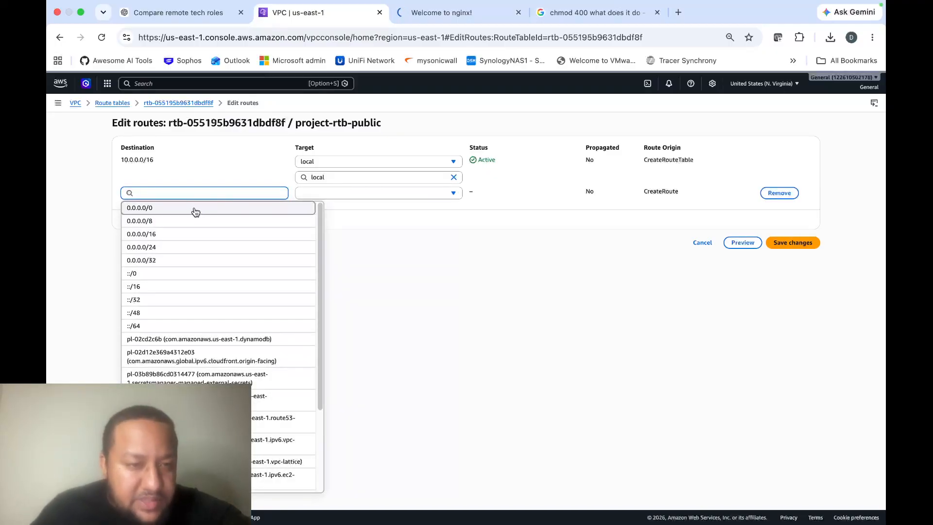
click(213, 209)
click(425, 197)
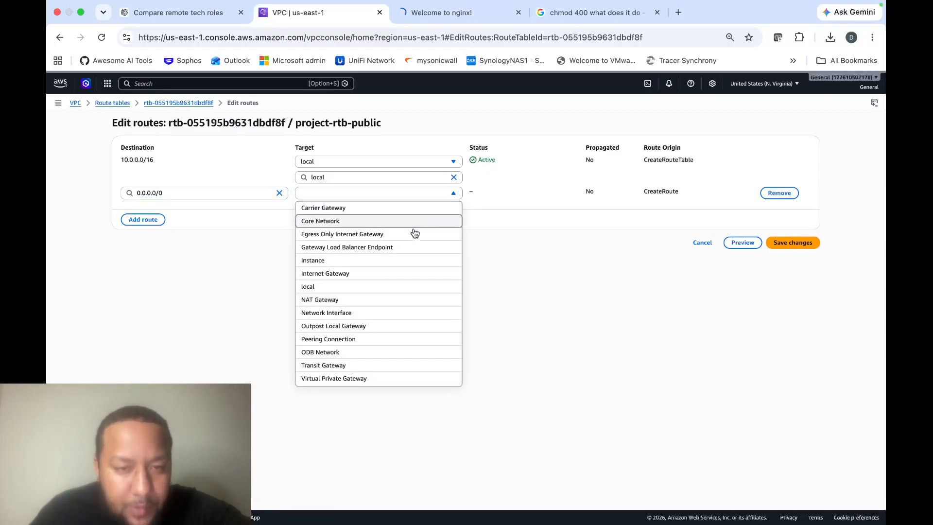
click(375, 276)
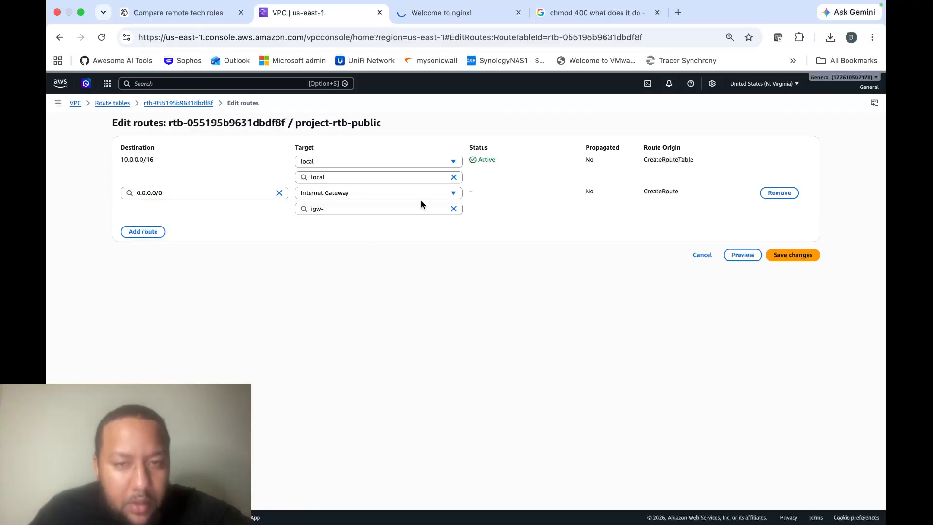
click(788, 254)
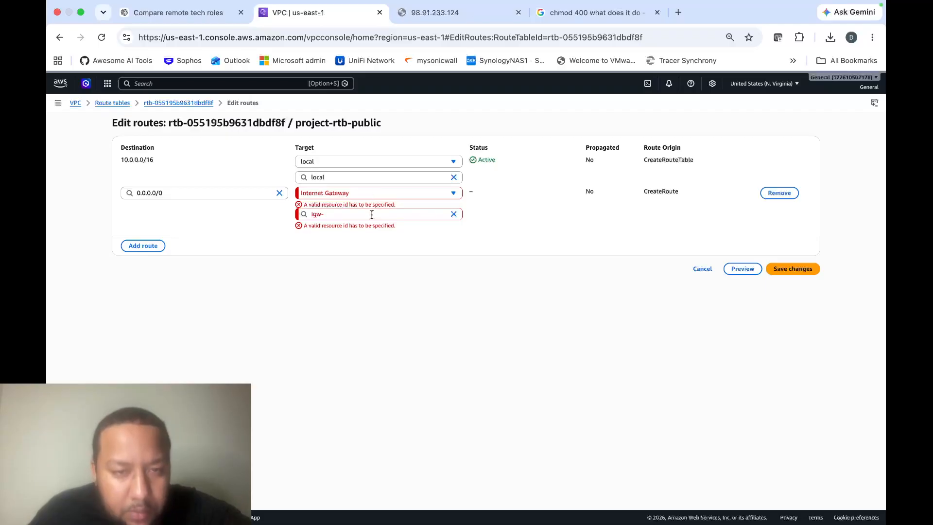
- Pick the project internet gateway igw-08d955c… as the route target and save the changes
click(388, 194)
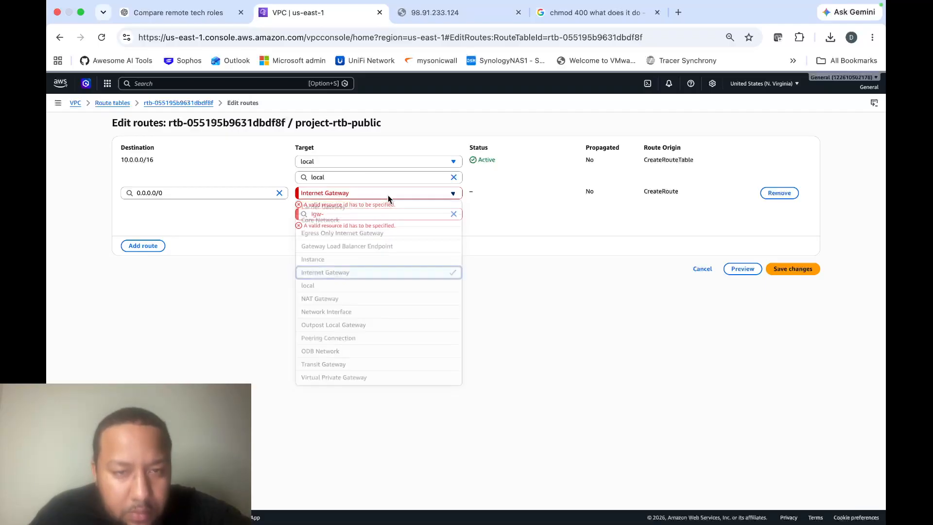
click(340, 273)
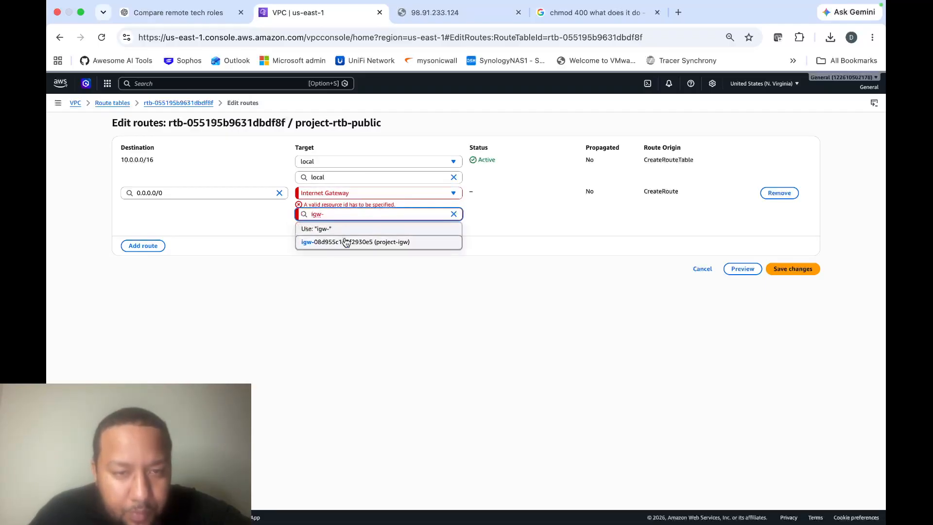
click(346, 242)
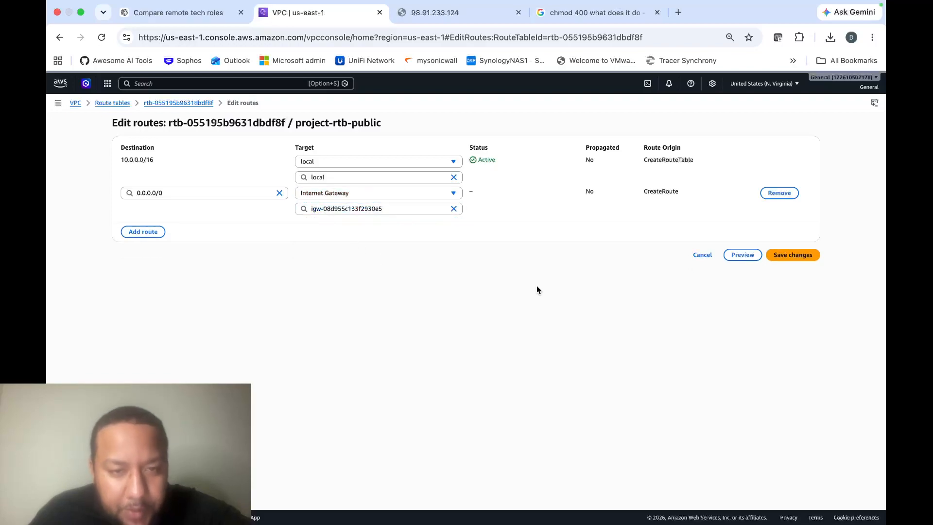
click(814, 257)
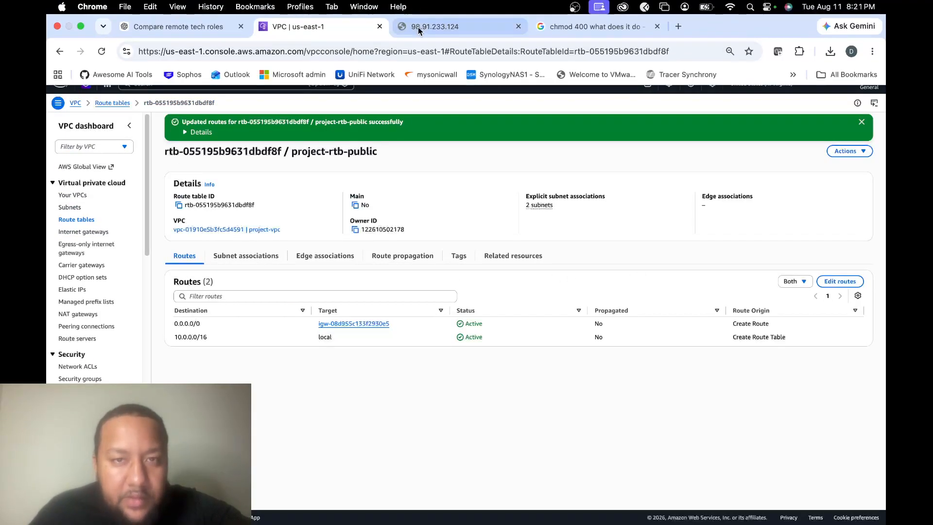
click(435, 12)
- Confirm Welcome to nginx! loads again, then read ChatGPT's two-way communication explanation
click(102, 51)
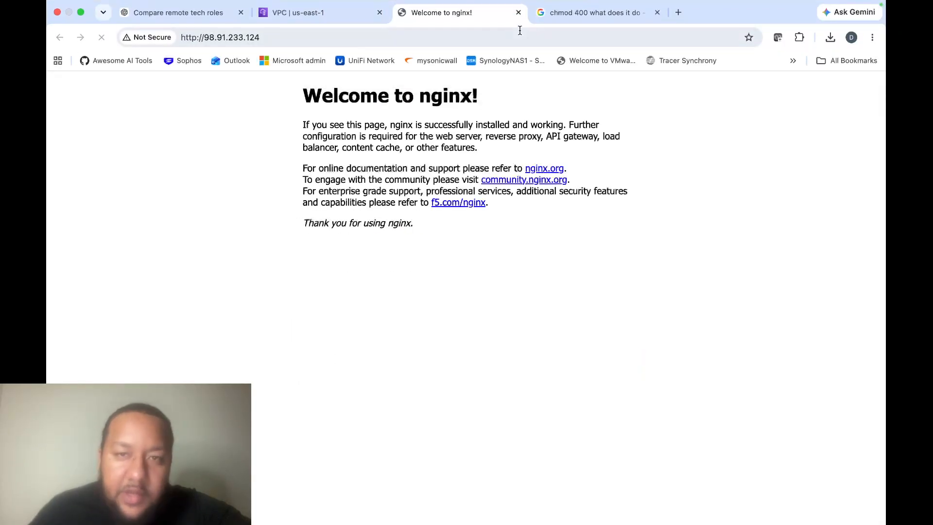
click(167, 12)
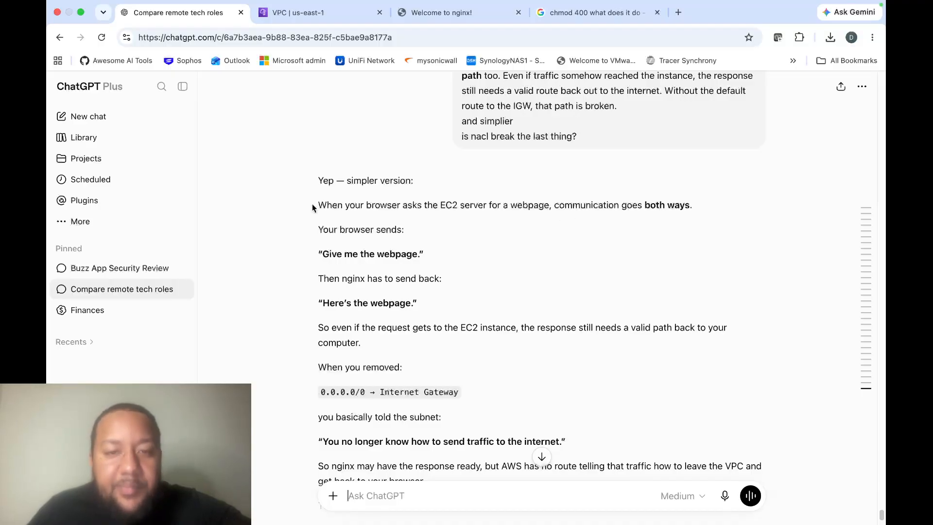
drag(312, 204, 730, 212)
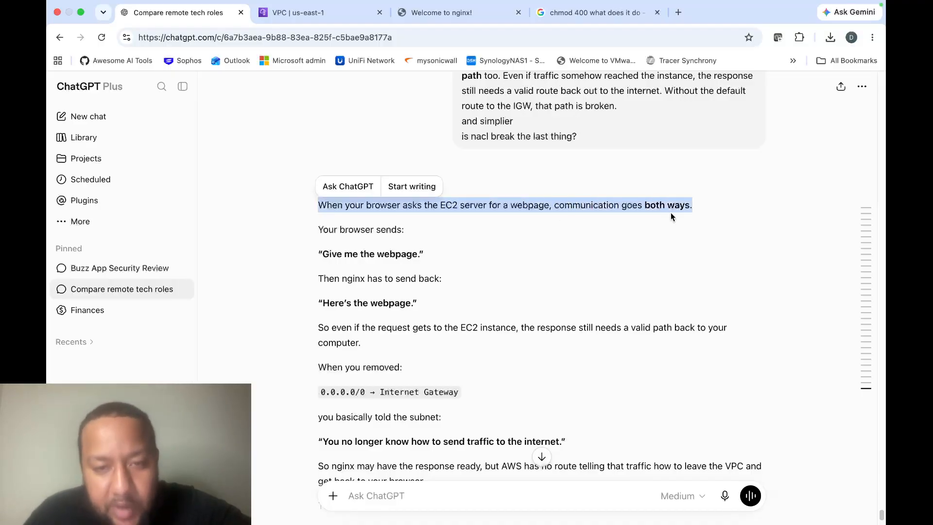
click(565, 241)
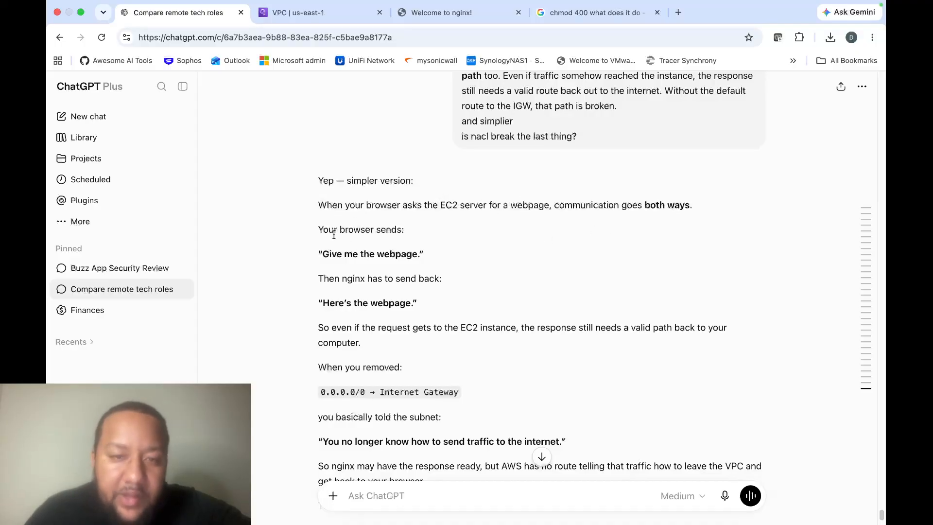
drag(314, 248, 457, 257)
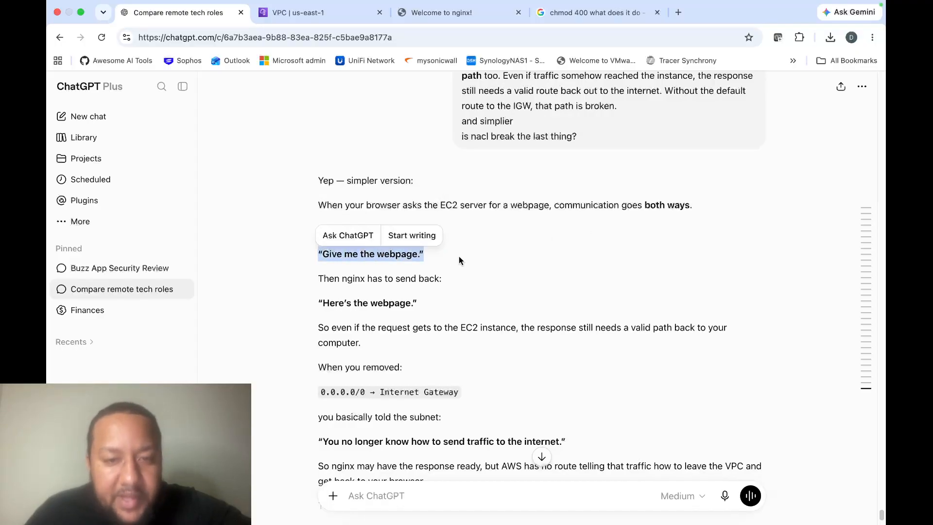
click(456, 260)
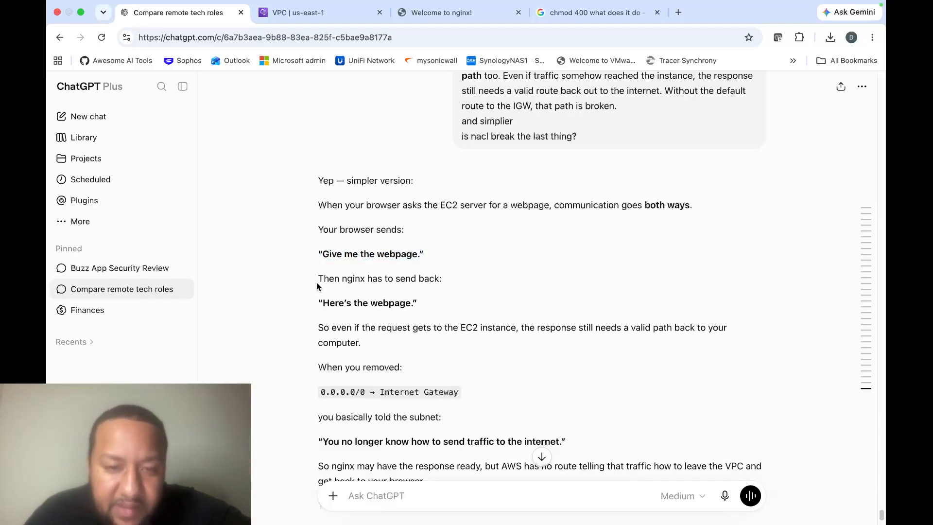
scroll(446, 288, down, 3)
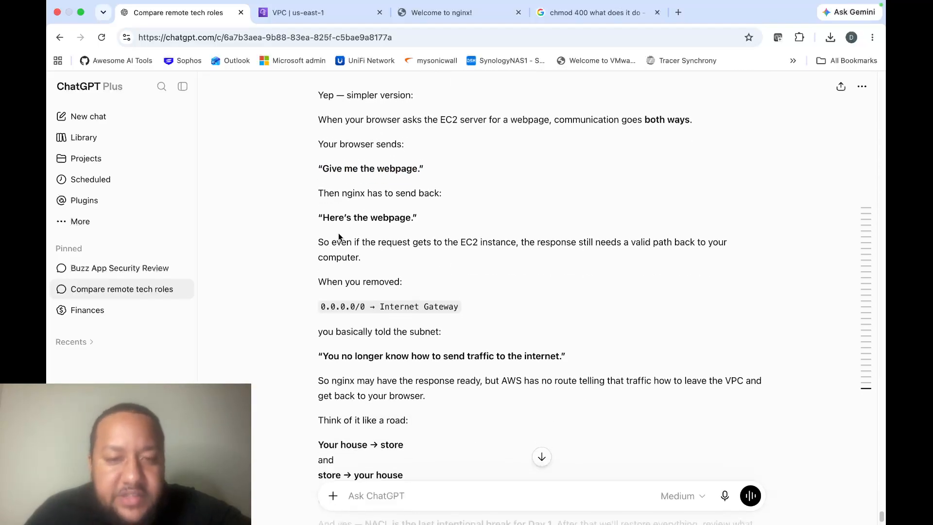
drag(323, 242, 529, 253)
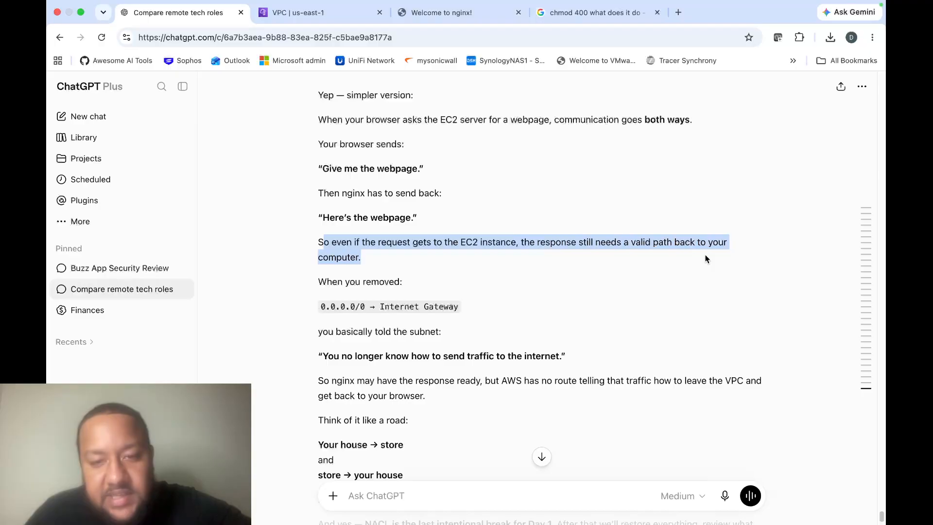
click(518, 255)
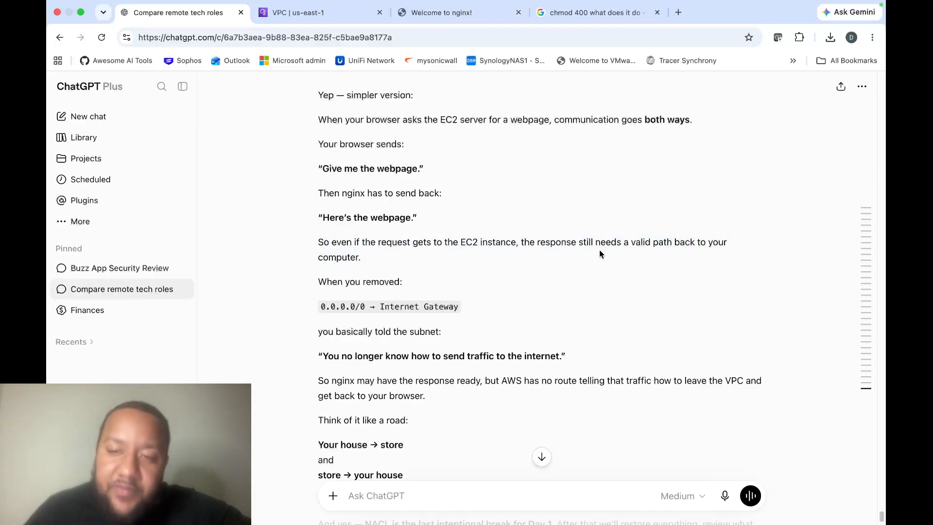
- Read the road-analogy part explaining that AWS had no route back
scroll(432, 256, down, 3)
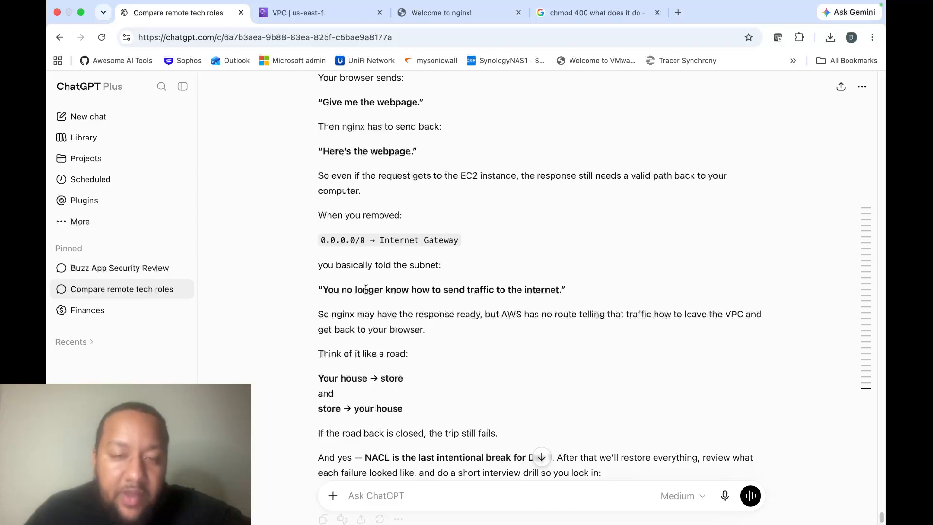
scroll(382, 287, down, 4)
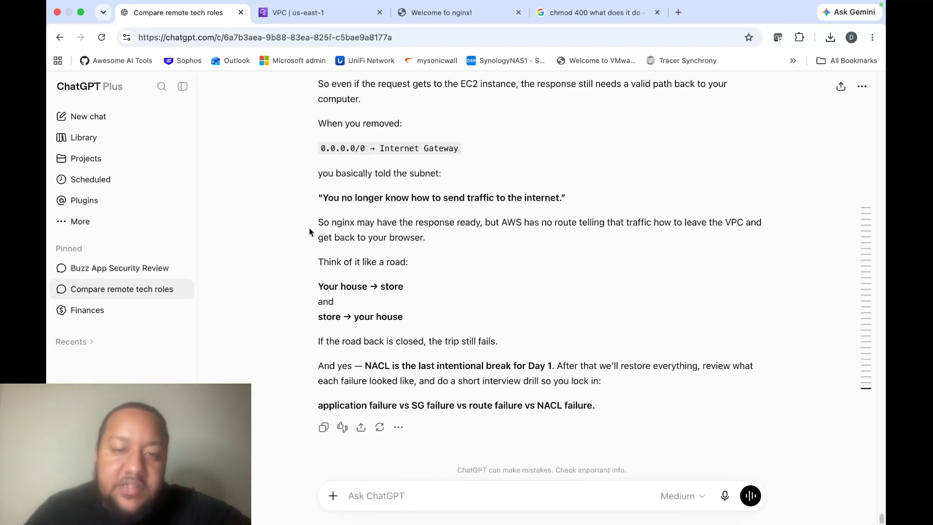
drag(309, 231, 577, 241)
click(473, 242)
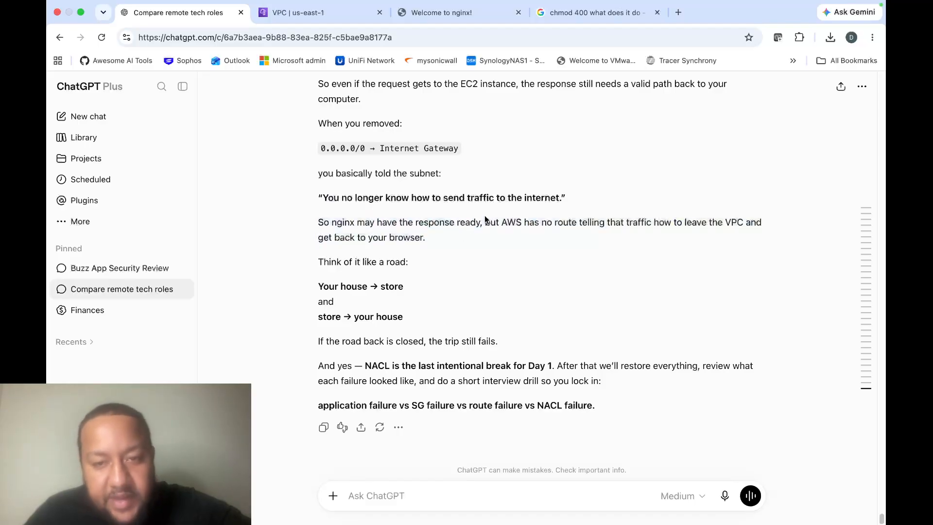
drag(496, 222, 698, 240)
click(631, 254)
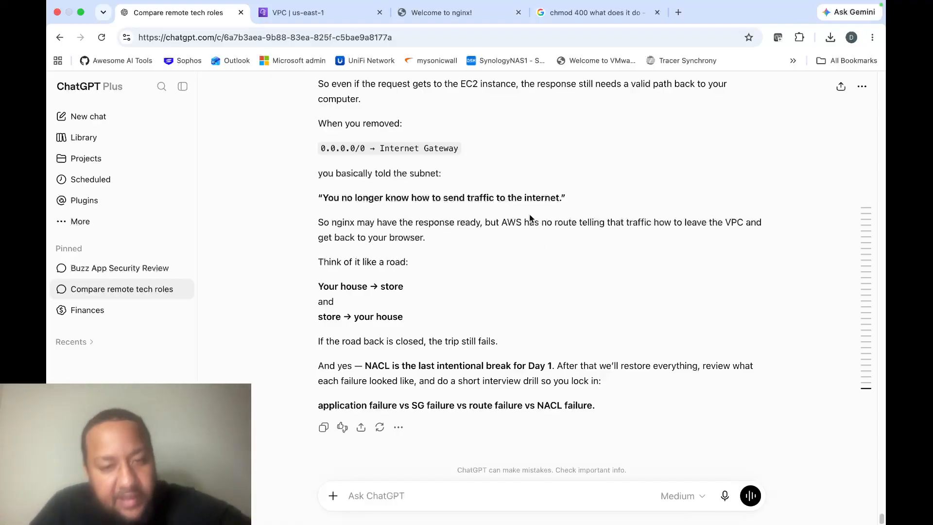
- Read the note that NACL is the last intentional break for Day 1
scroll(464, 262, down, 1)
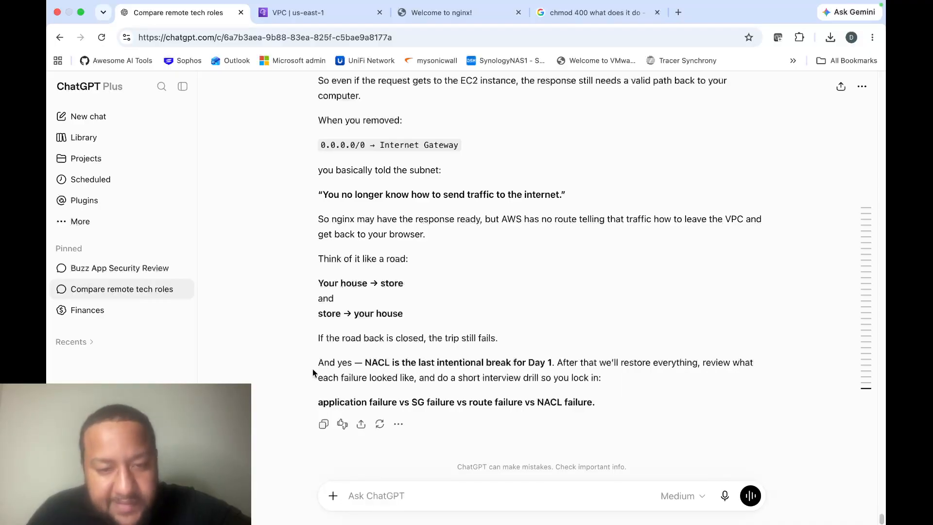
drag(313, 369, 715, 377)
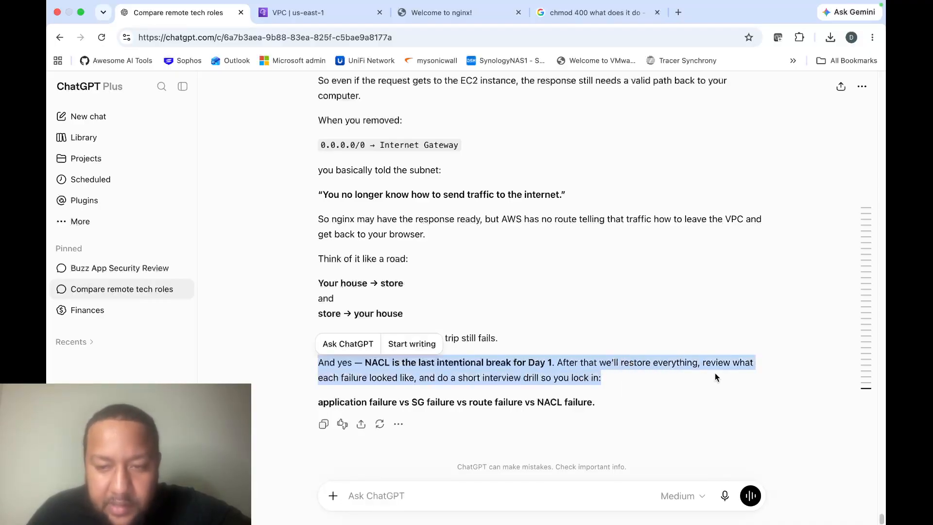
click(619, 378)
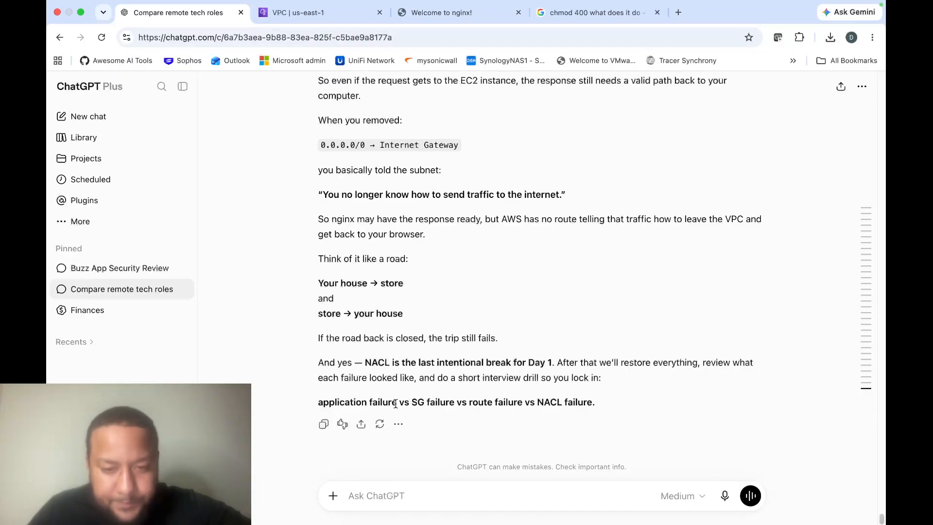
drag(399, 402, 582, 402)
click(619, 380)
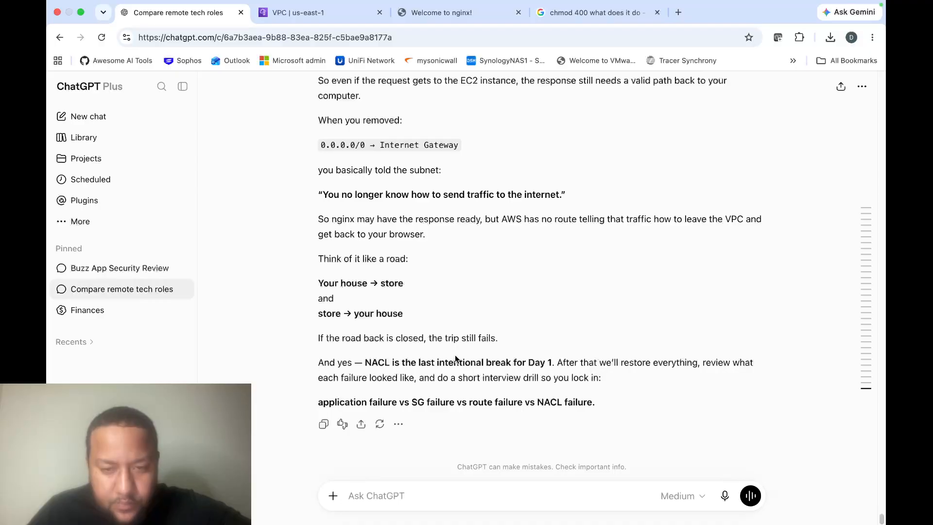
- Reply 'ok lets go' to get the tutor's instructions for the NACL break
click(428, 497)
text(ok)
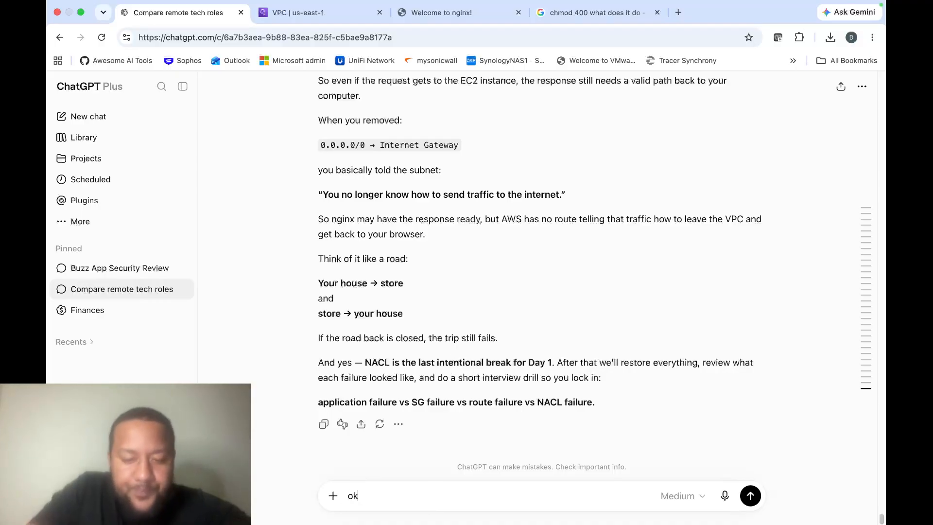
text( lets go)
key(Return)
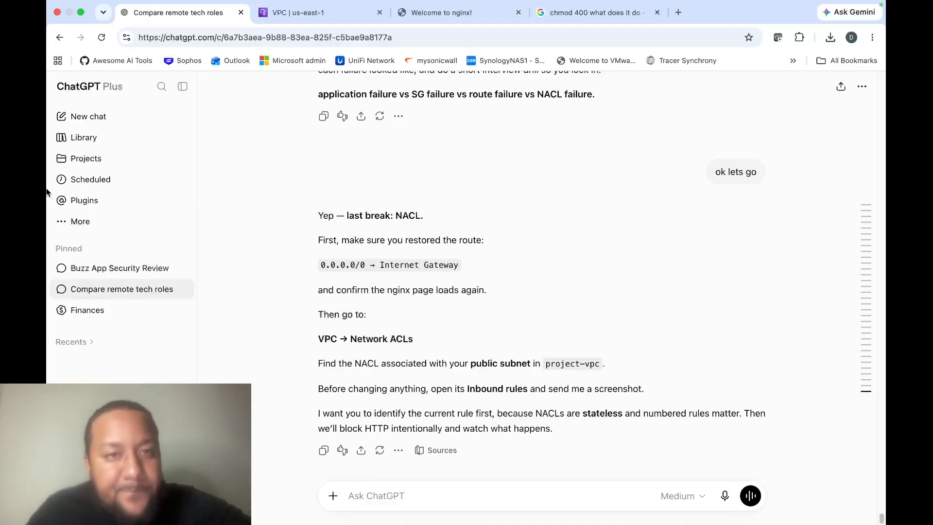
scroll(354, 266, down, 1)
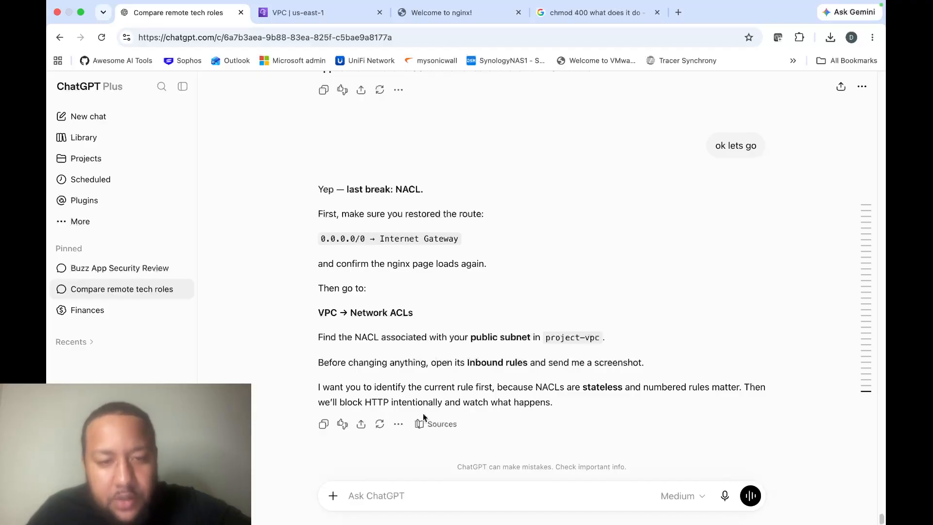
click(308, 12)
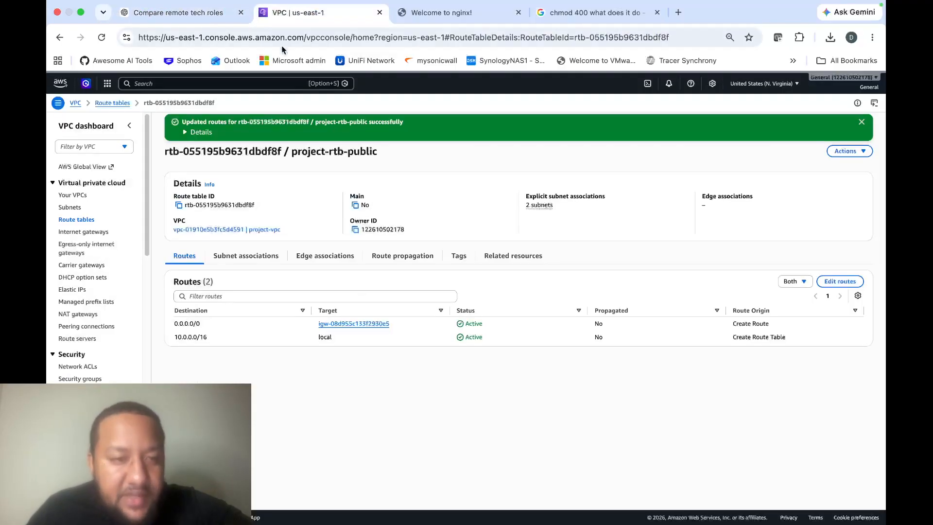
- Open network ACL acl-025b5be2118c841ae and screenshot its inbound rules
scroll(82, 291, down, 1)
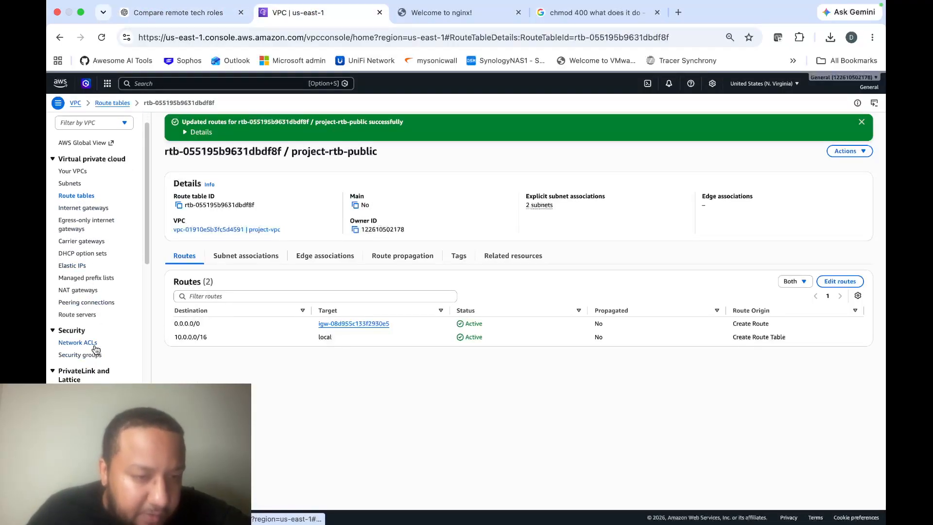
click(90, 343)
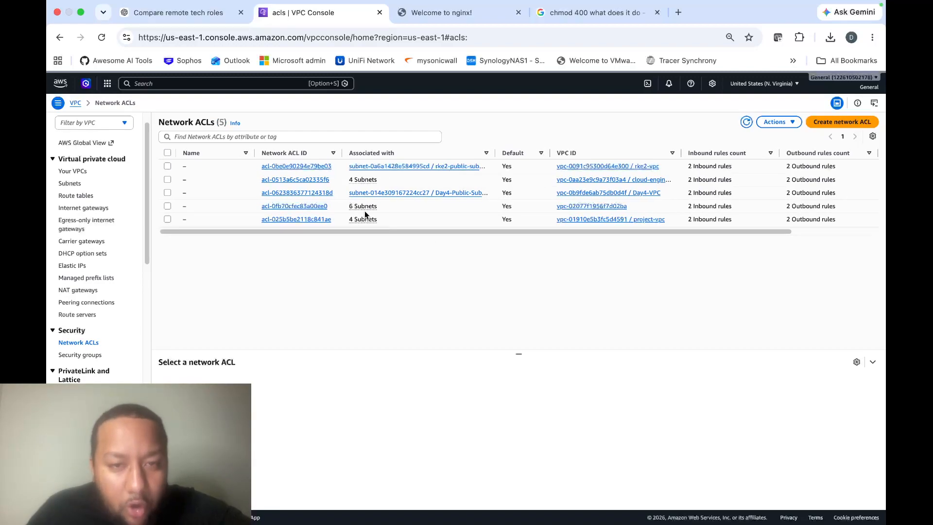
click(220, 18)
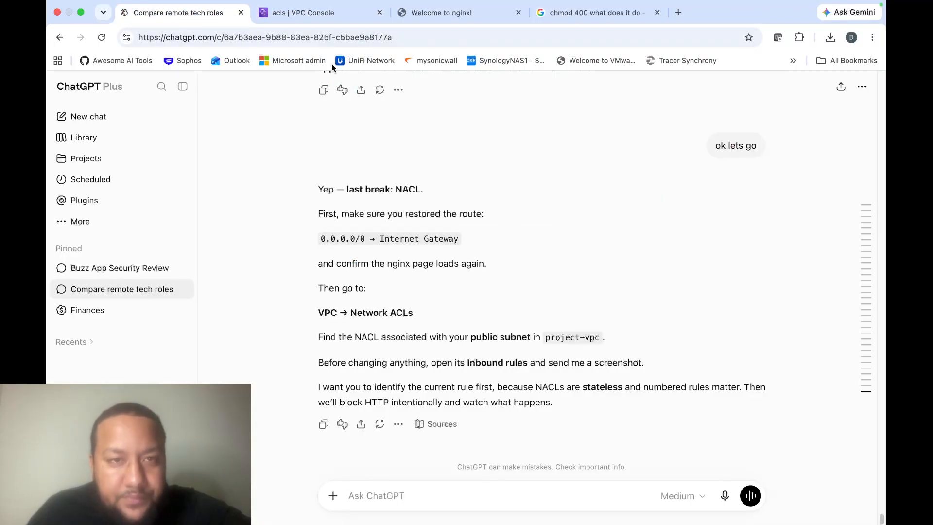
click(306, 16)
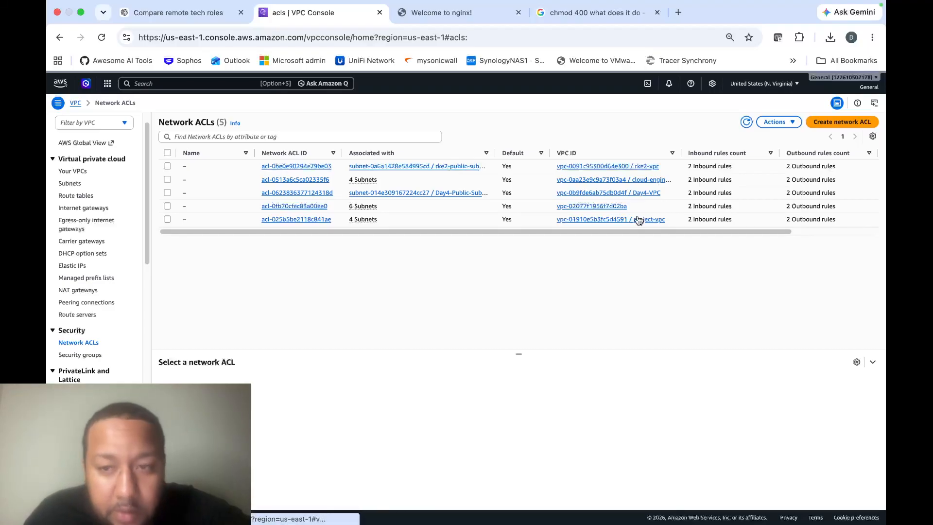
click(304, 220)
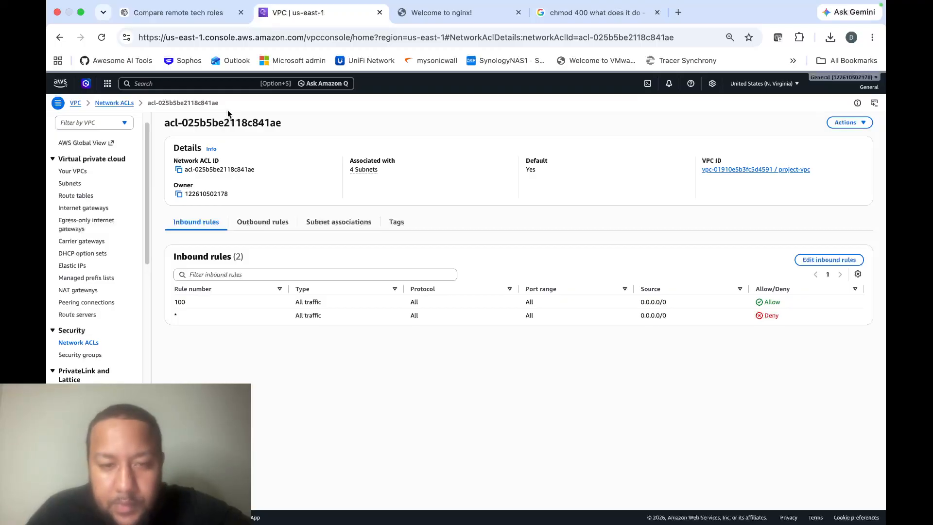
click(170, 15)
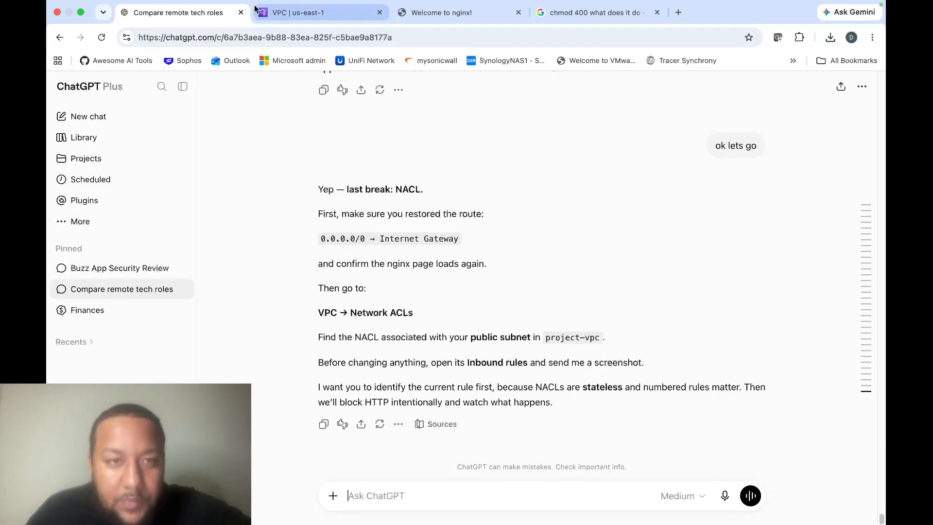
click(293, 14)
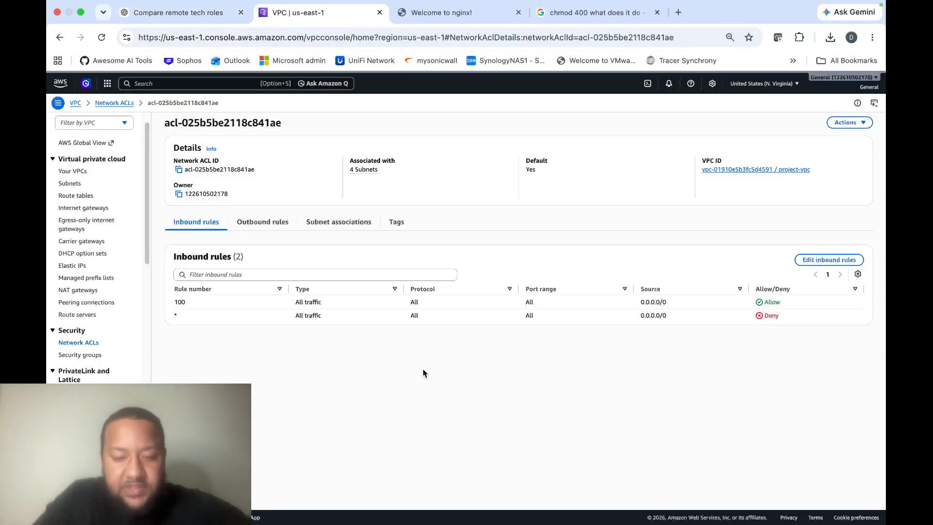
key(super+shift+3)
click(204, 13)
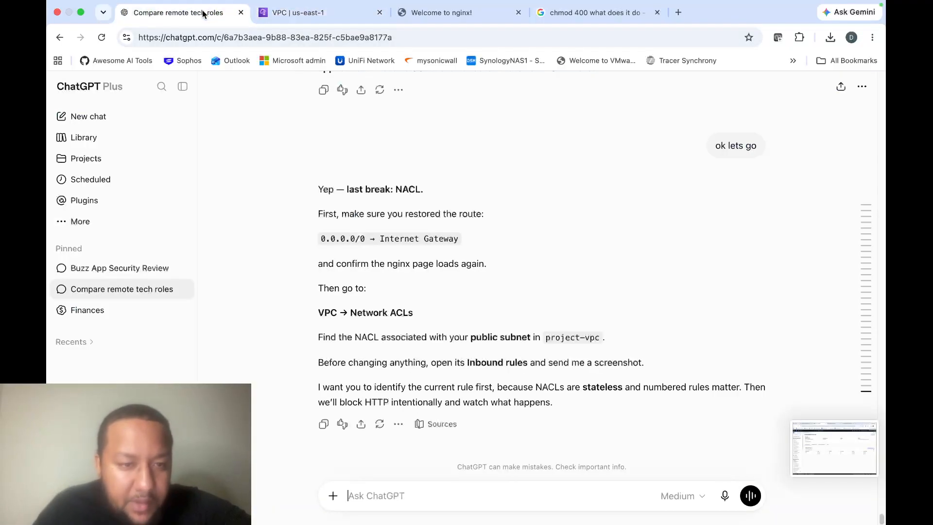
- Attach and send the NACL inbound-rules screenshot to ChatGPT
drag(843, 462, 520, 481)
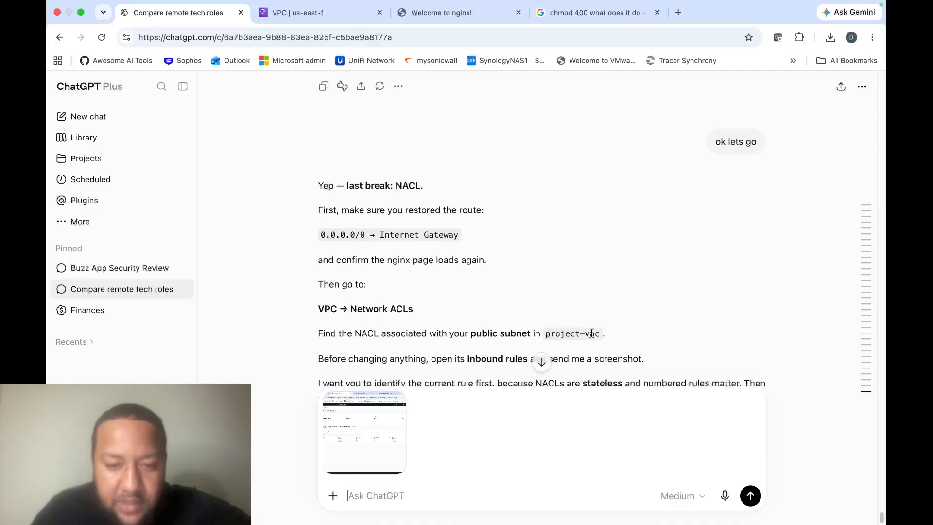
scroll(591, 333, down, 3)
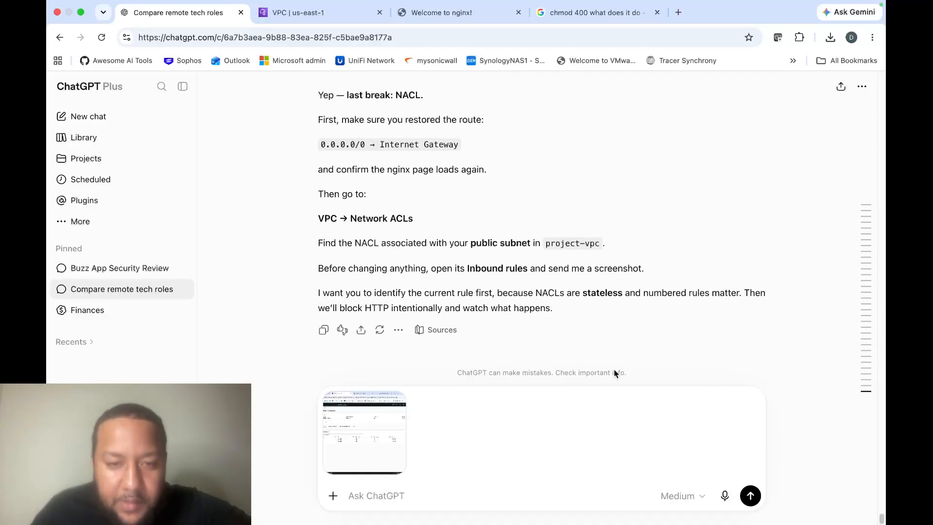
click(751, 496)
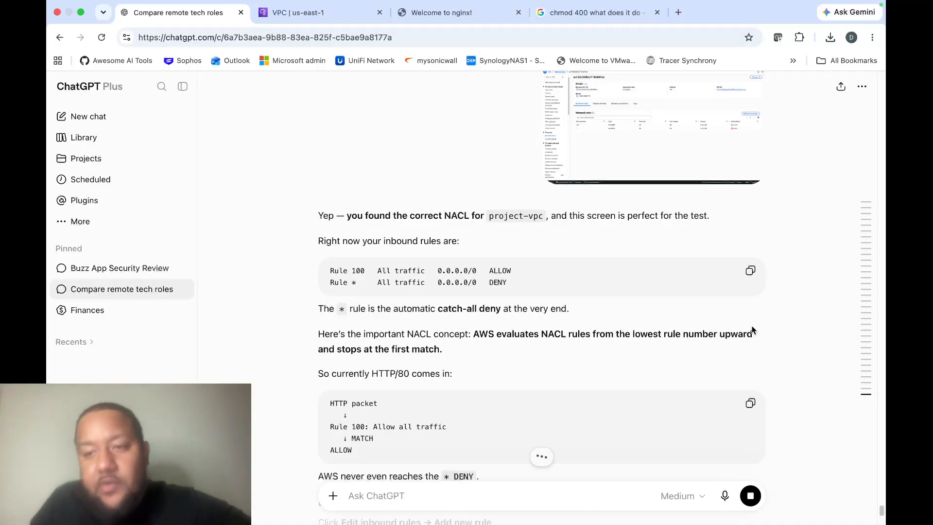
- Scroll through the reply explaining lowest-number-first NACL rule evaluation
scroll(796, 269, down, 3)
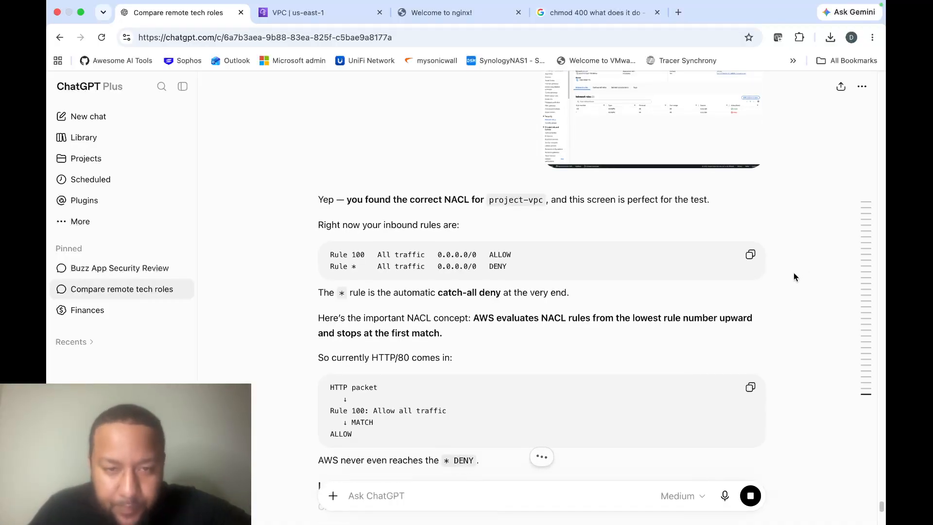
scroll(796, 272, down, 1)
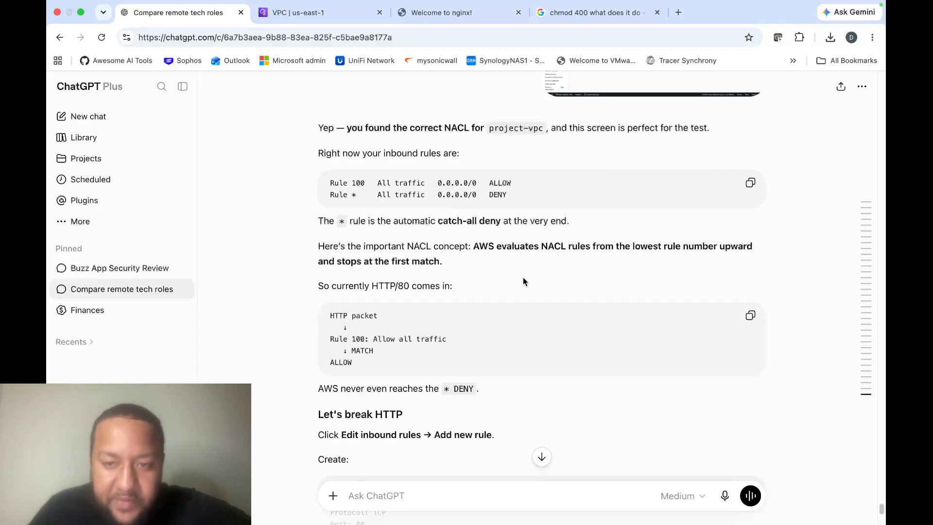
scroll(523, 276, down, 3)
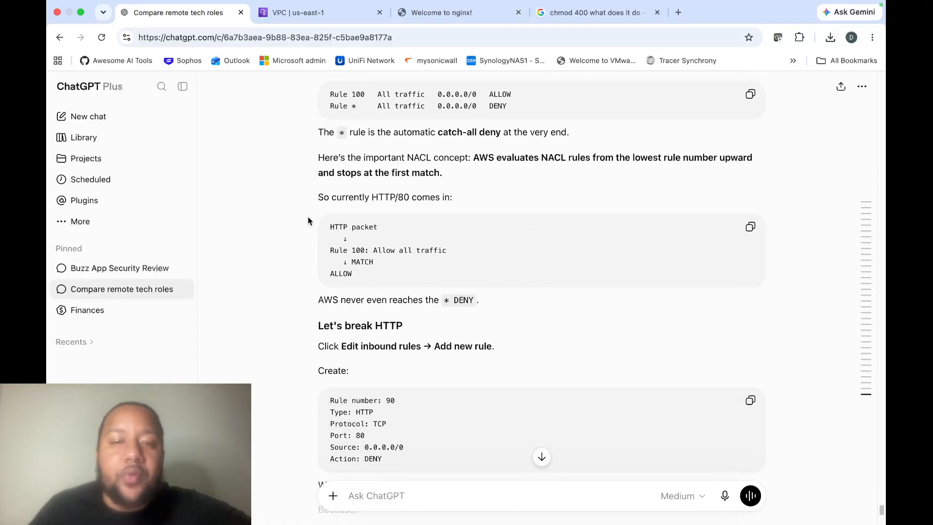
scroll(312, 243, down, 1)
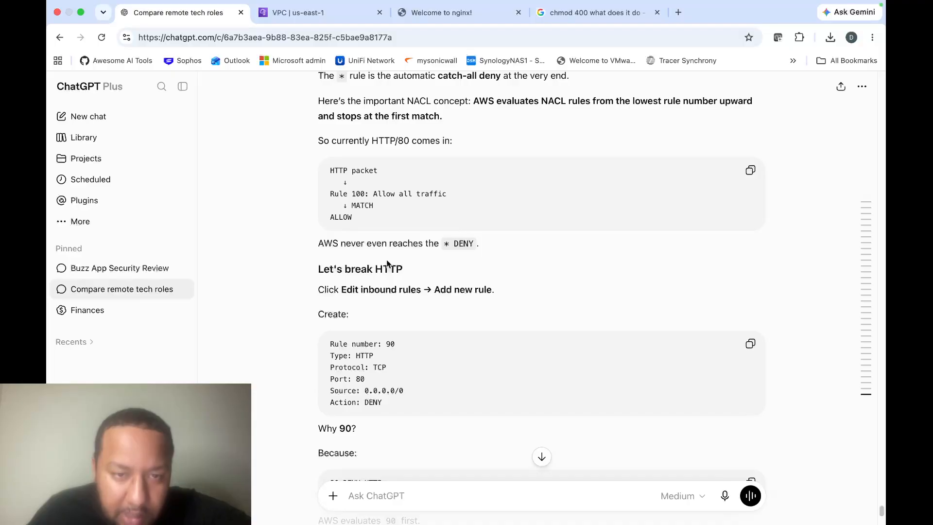
scroll(359, 264, down, 2)
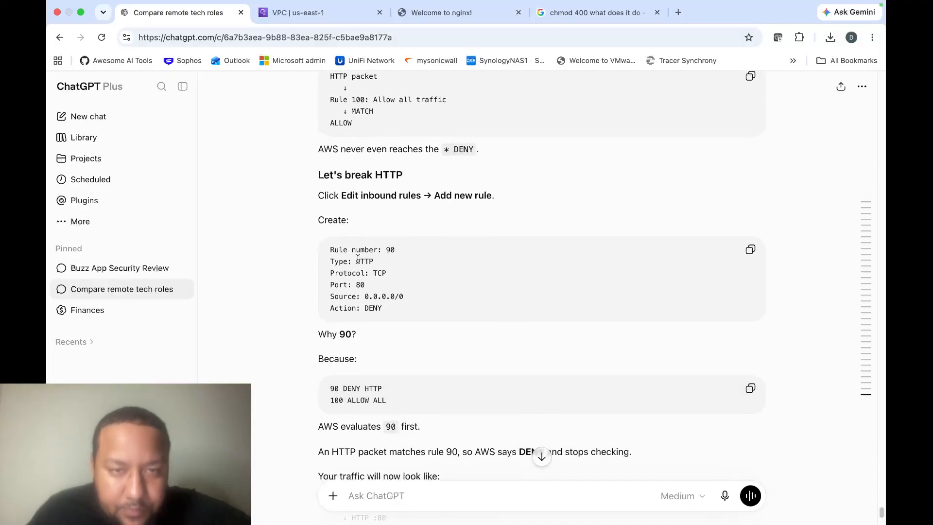
scroll(345, 208, up, 5)
scroll(301, 256, down, 2)
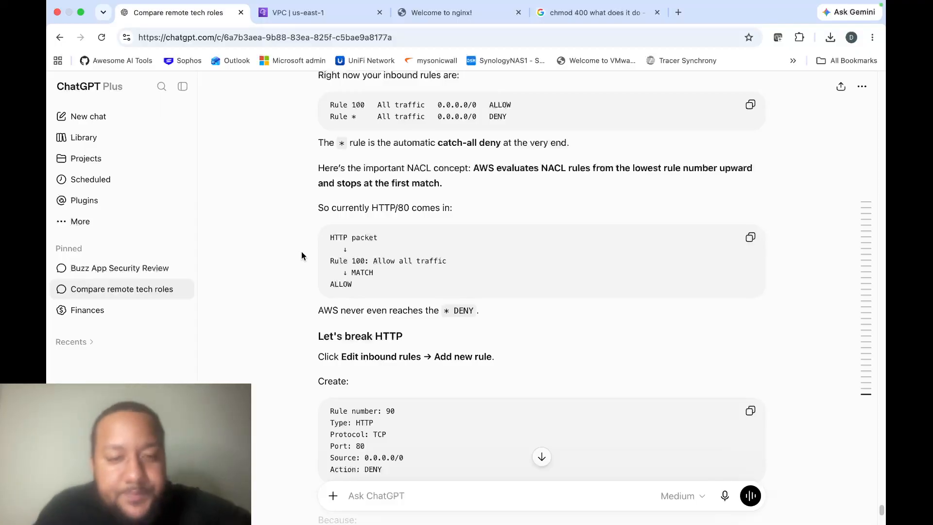
scroll(318, 242, down, 2)
scroll(320, 245, down, 6)
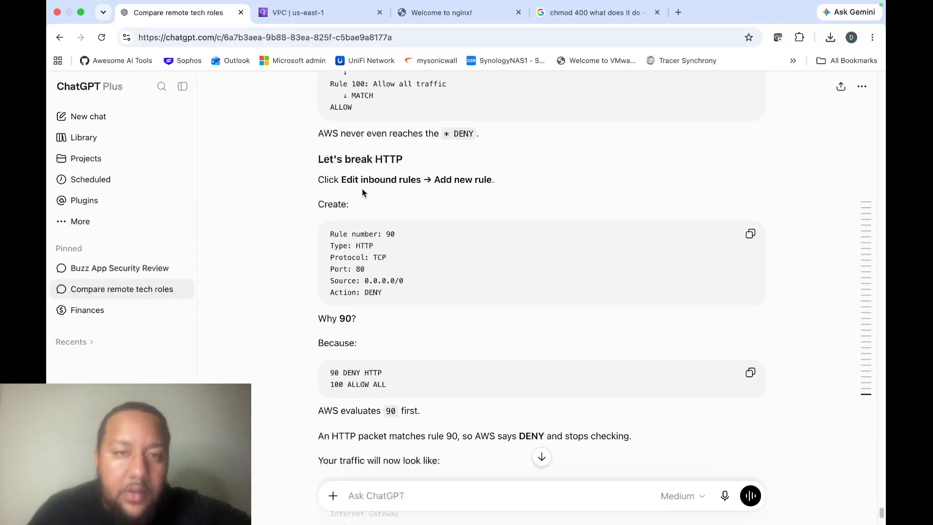
scroll(324, 191, down, 2)
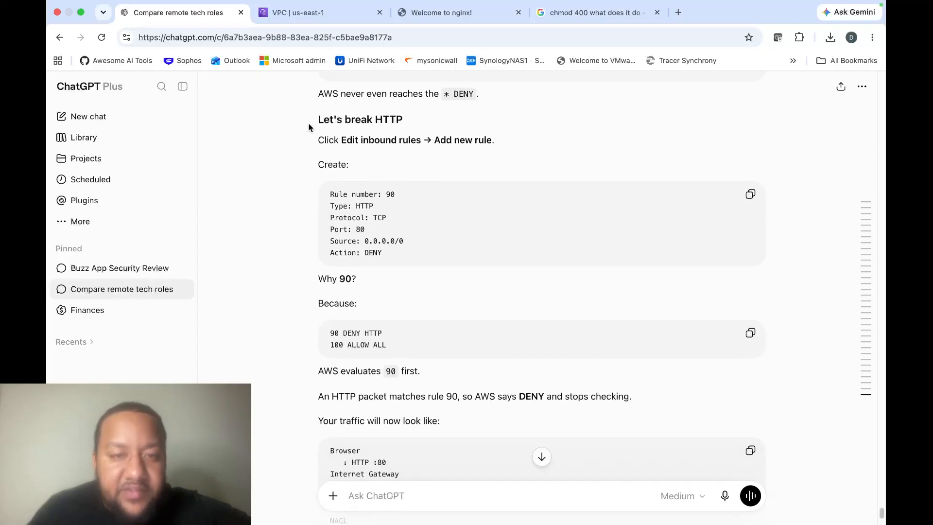
- Review why rule 90 denying HTTP comes before rule 100 ALLOW ALL
drag(314, 139, 479, 150)
click(479, 150)
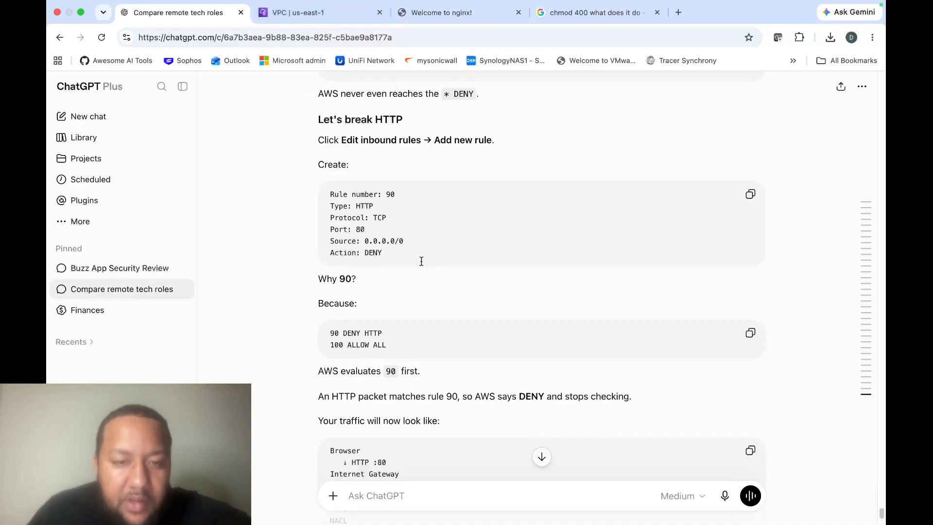
drag(306, 277, 369, 280)
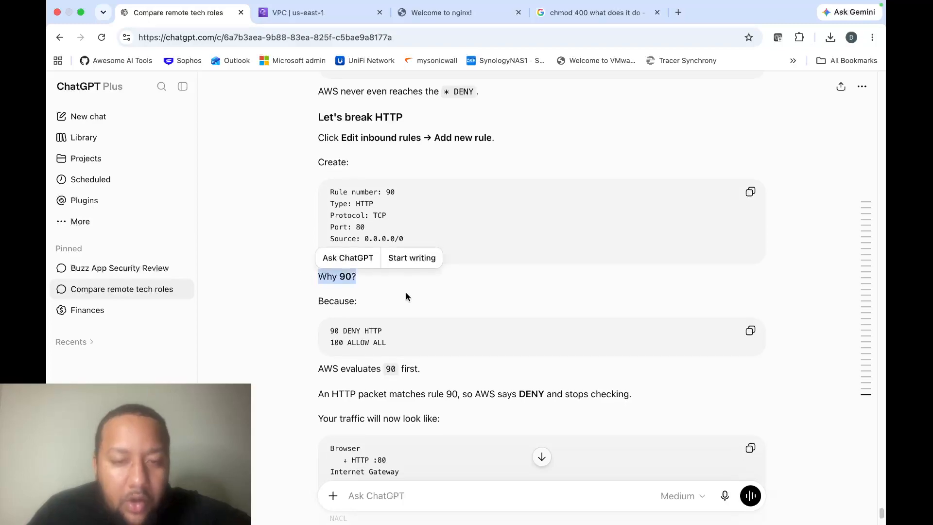
scroll(407, 292, down, 3)
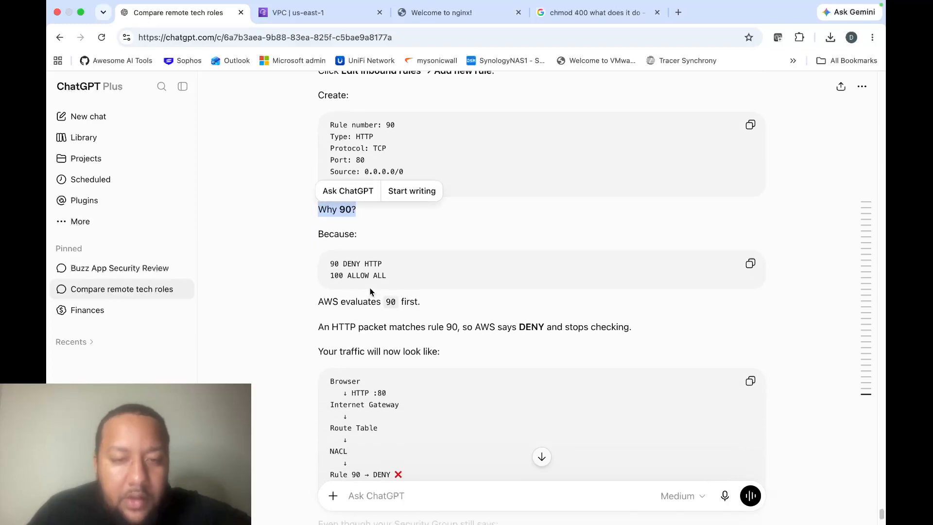
click(299, 259)
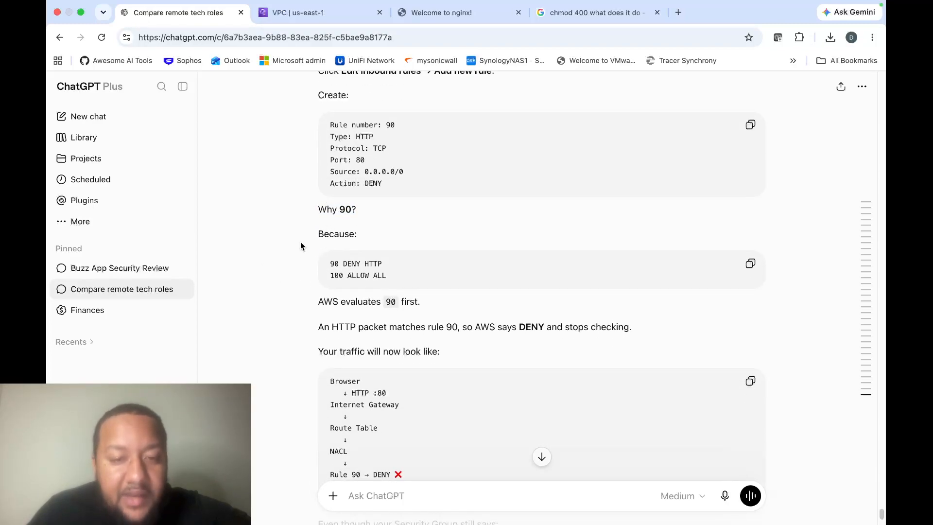
drag(330, 278, 413, 287)
click(288, 294)
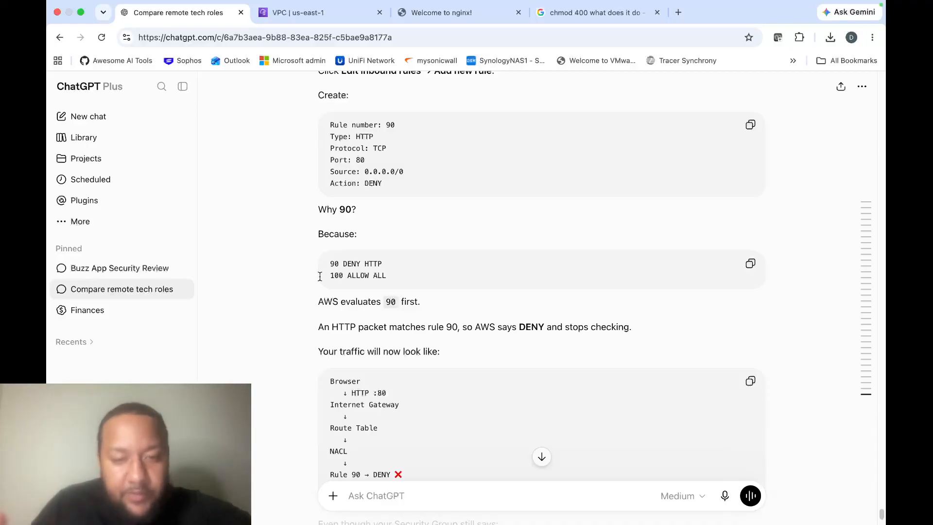
scroll(320, 276, down, 3)
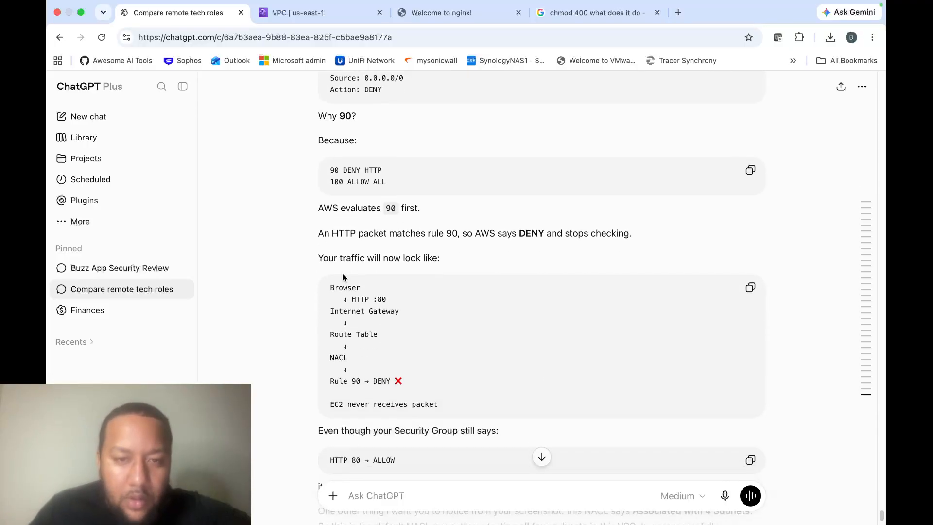
scroll(341, 271, down, 5)
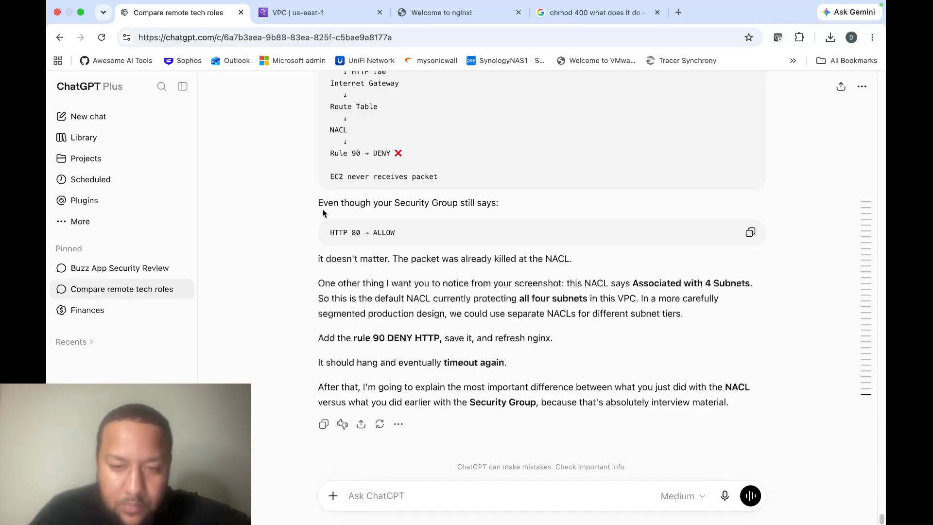
scroll(315, 223, up, 12)
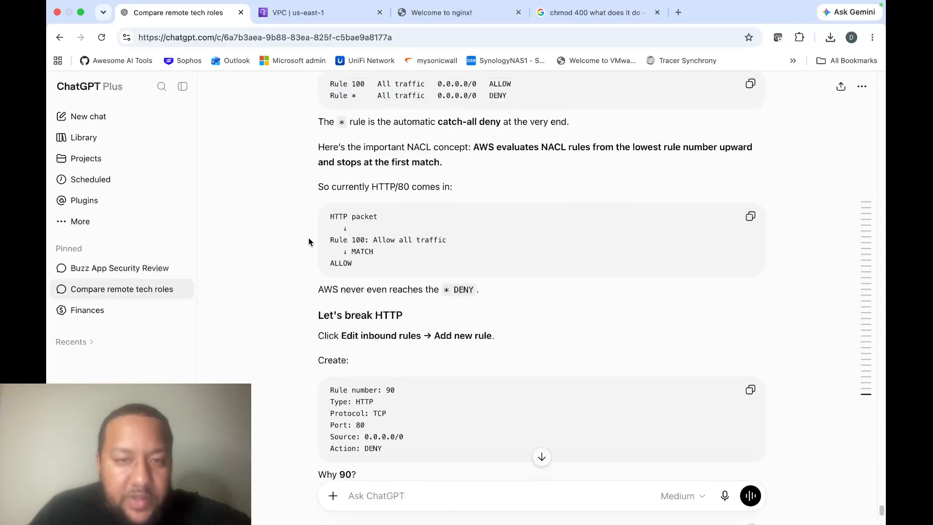
scroll(309, 237, down, 2)
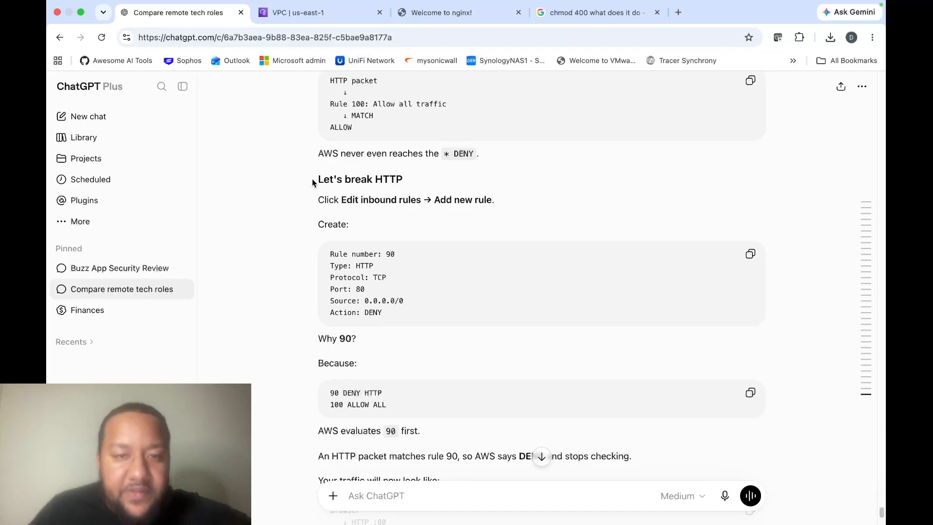
drag(312, 182, 425, 174)
- Add inbound rule 90 with type HTTP (80) to the project-vpc NACL
click(300, 14)
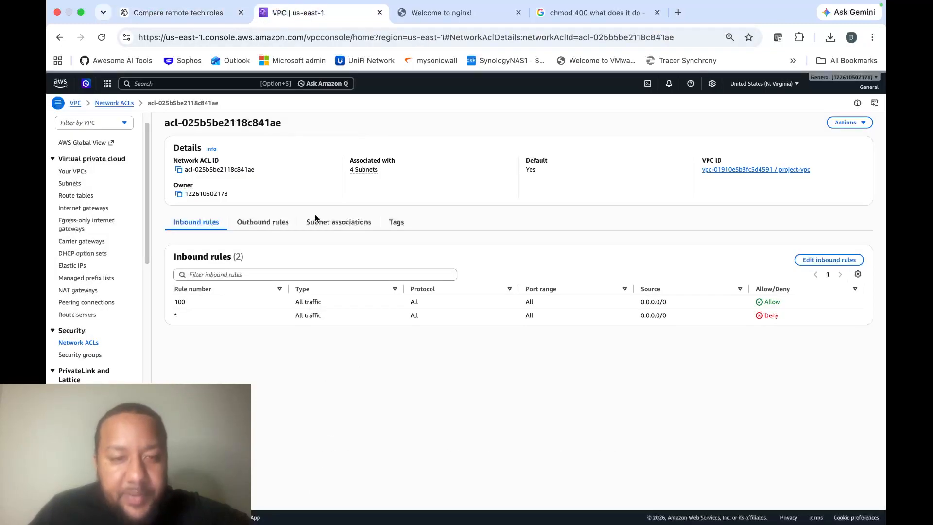
click(828, 260)
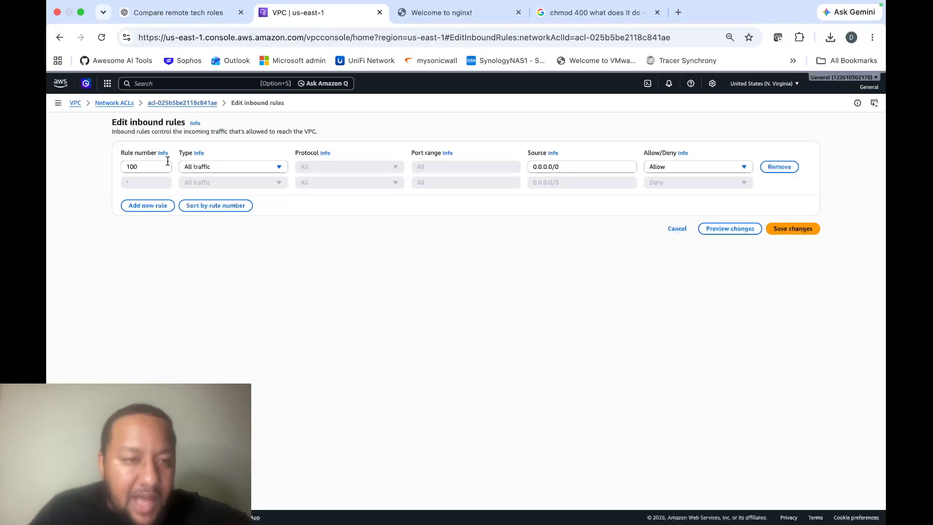
click(148, 206)
click(148, 183)
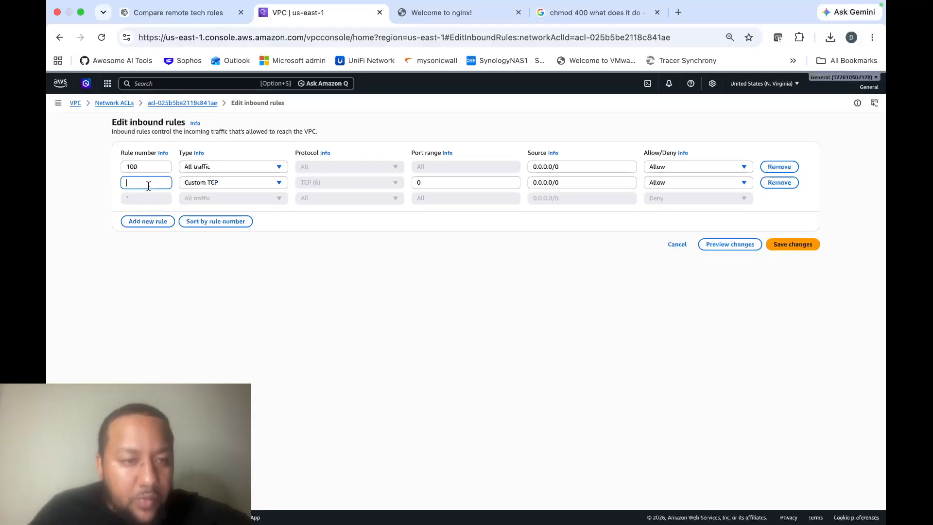
text(90)
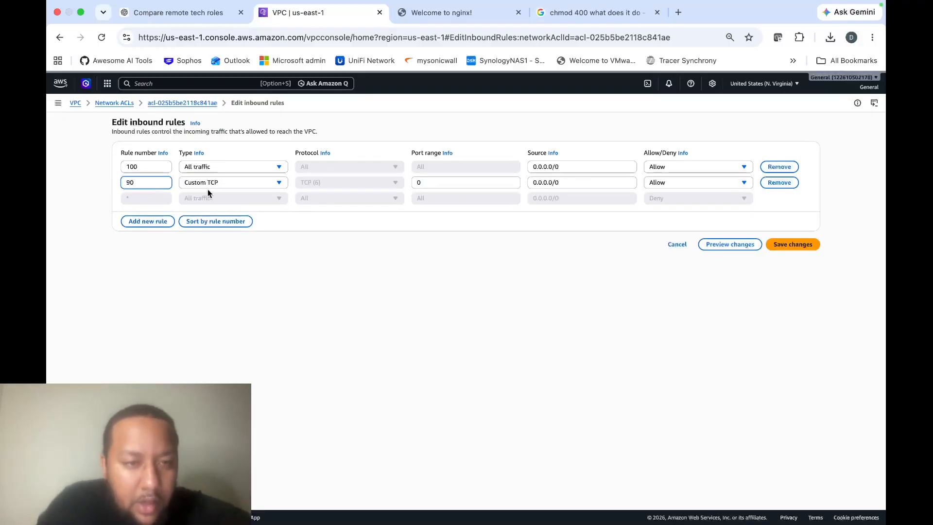
click(209, 187)
scroll(235, 358, down, 4)
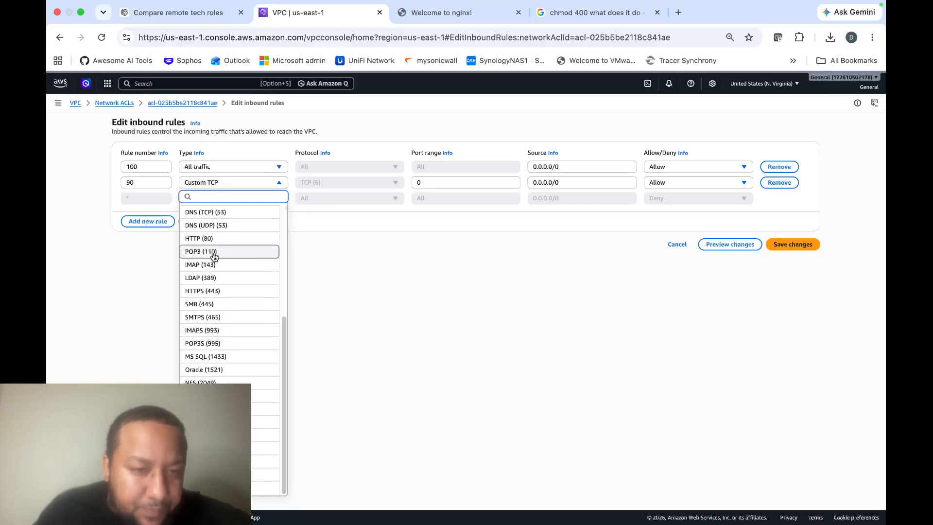
click(214, 240)
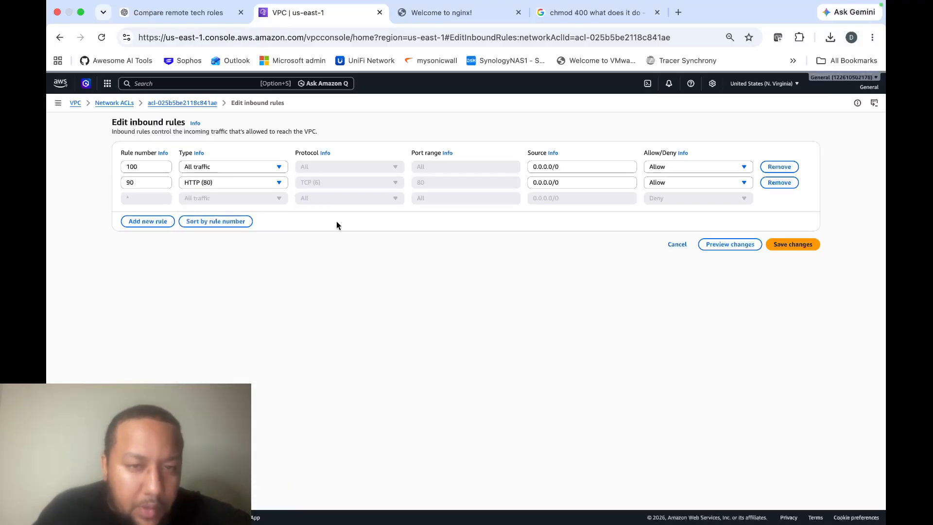
- Set rule 90 to Deny, save the inbound rules, and check the updated list
click(673, 182)
click(661, 211)
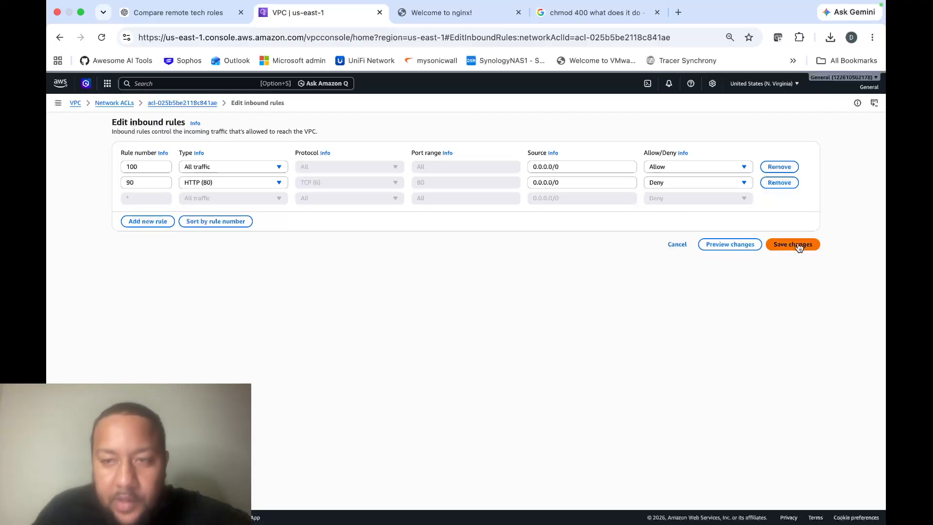
click(180, 13)
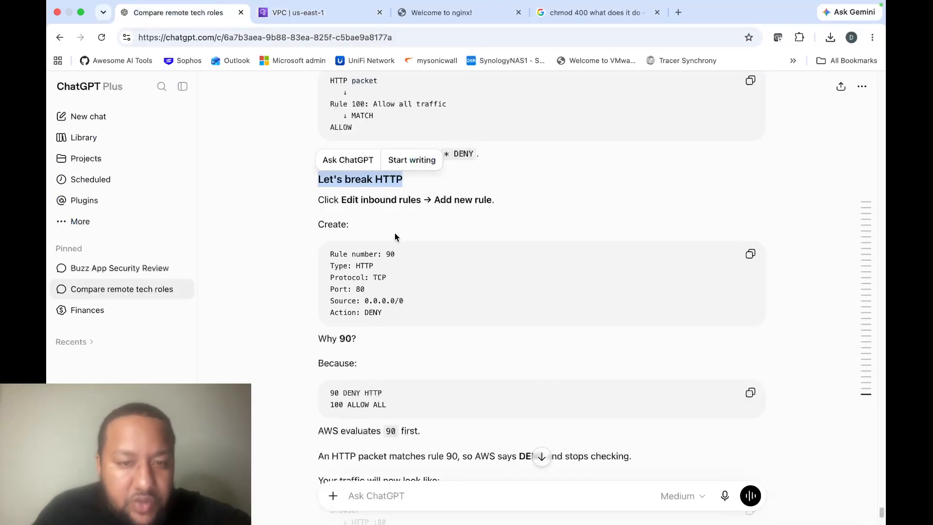
click(295, 12)
click(792, 244)
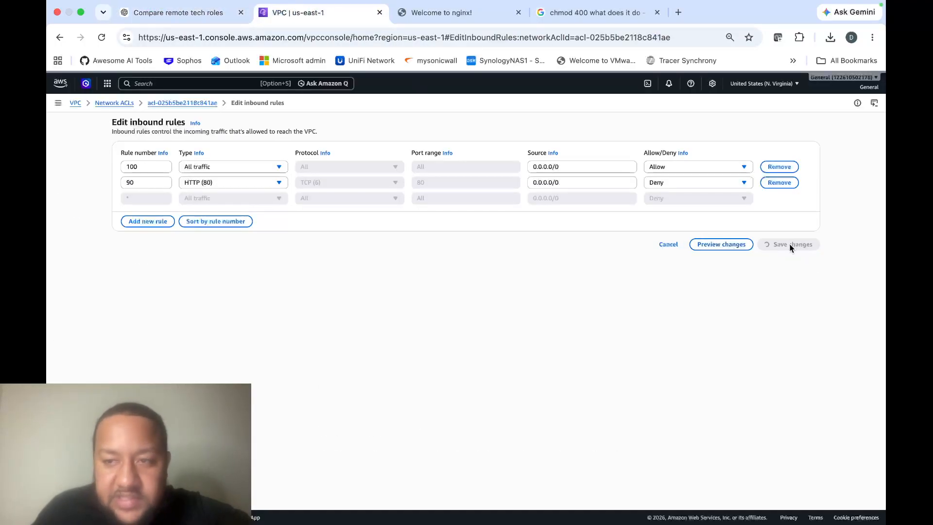
click(222, 13)
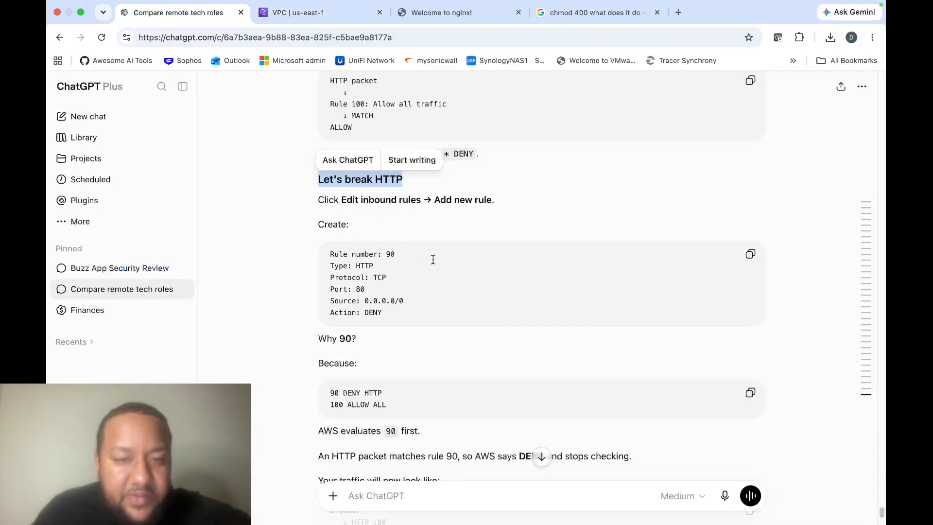
click(318, 13)
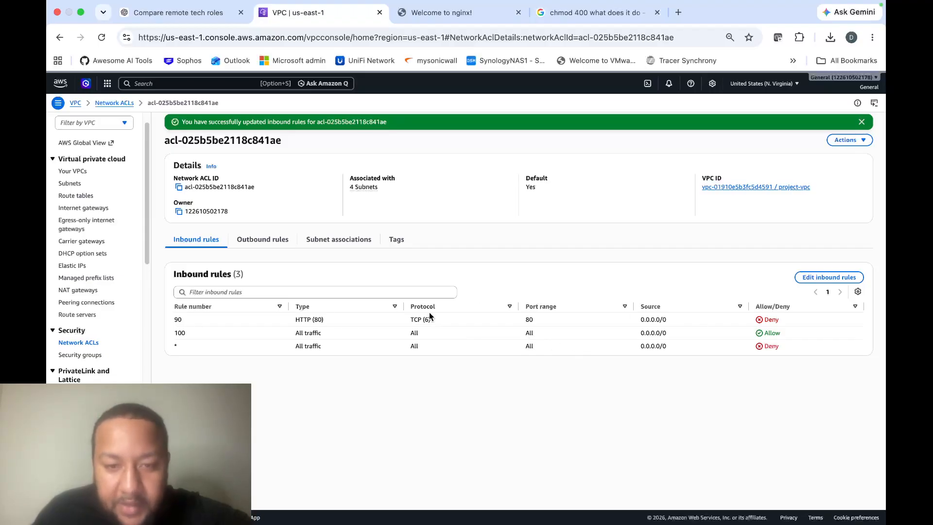
click(156, 13)
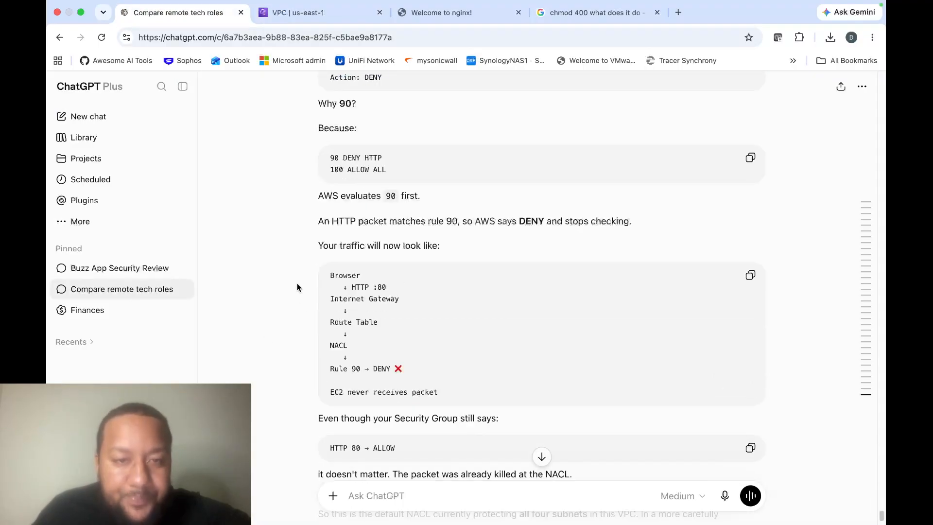
scroll(296, 278, down, 5)
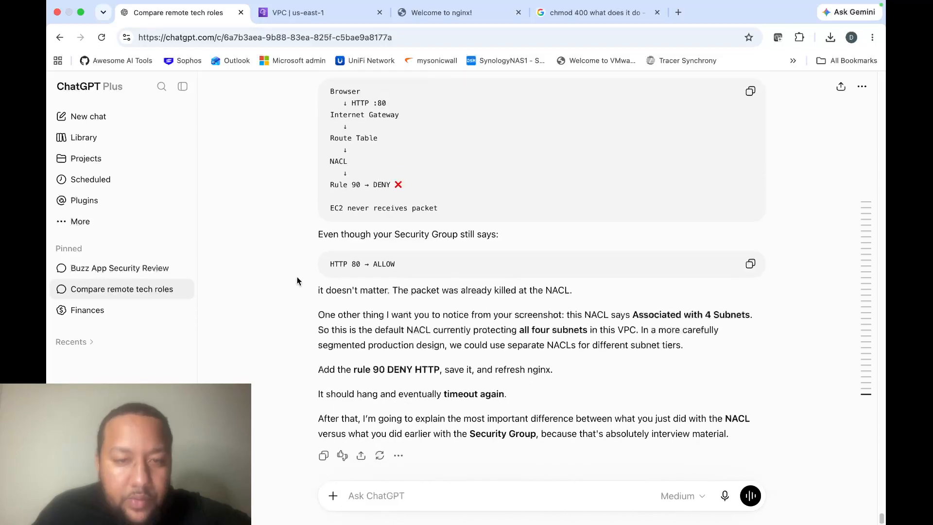
scroll(295, 262, up, 3)
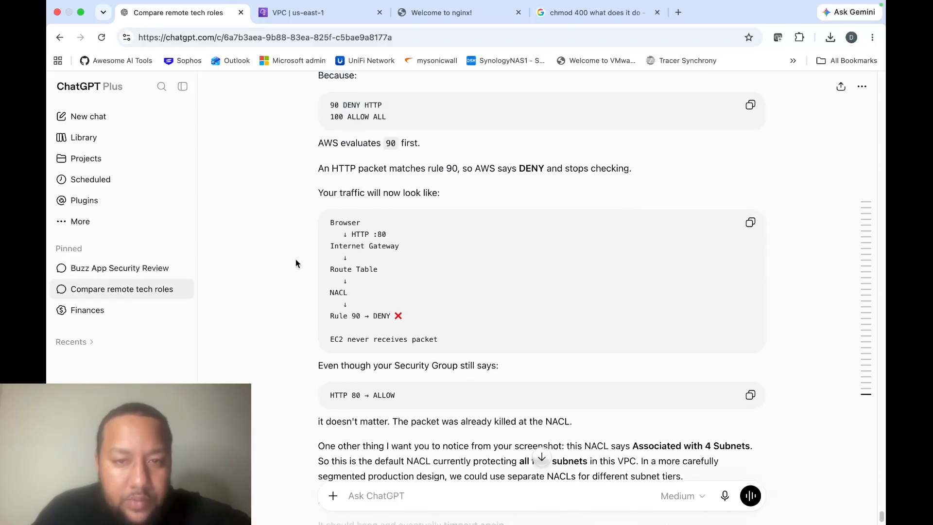
click(430, 14)
click(101, 37)
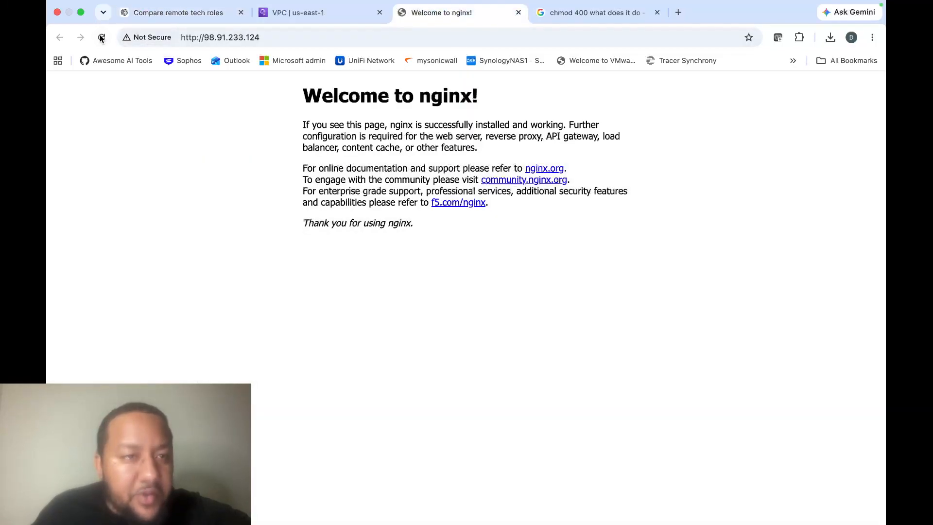
click(153, 15)
scroll(272, 243, up, 3)
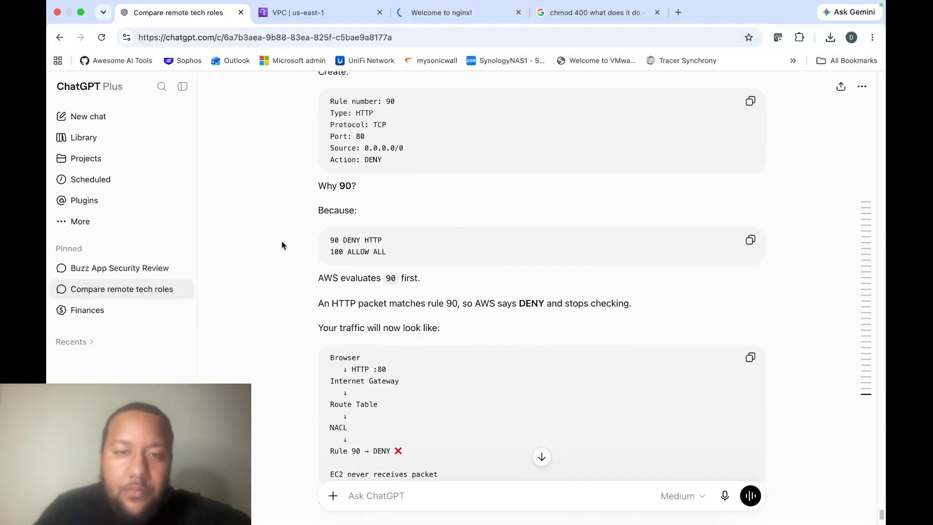
scroll(288, 277, down, 3)
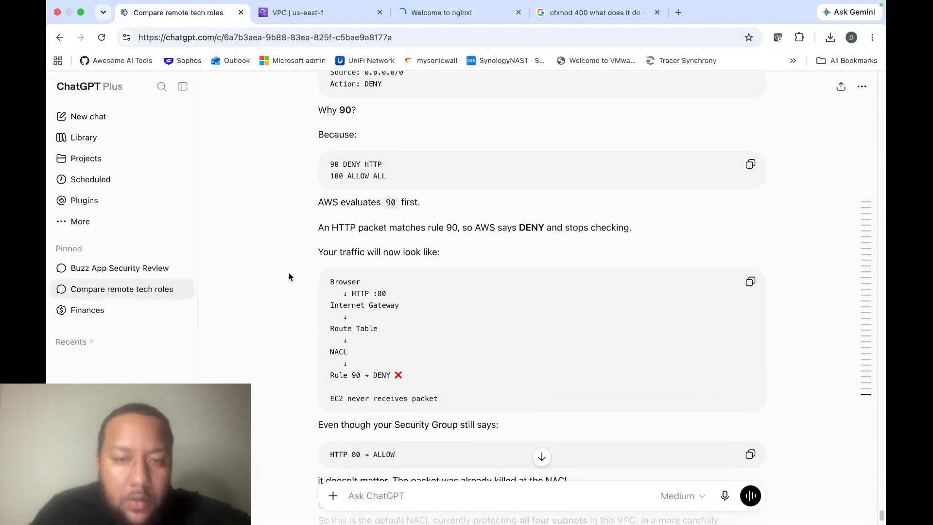
scroll(288, 277, down, 1)
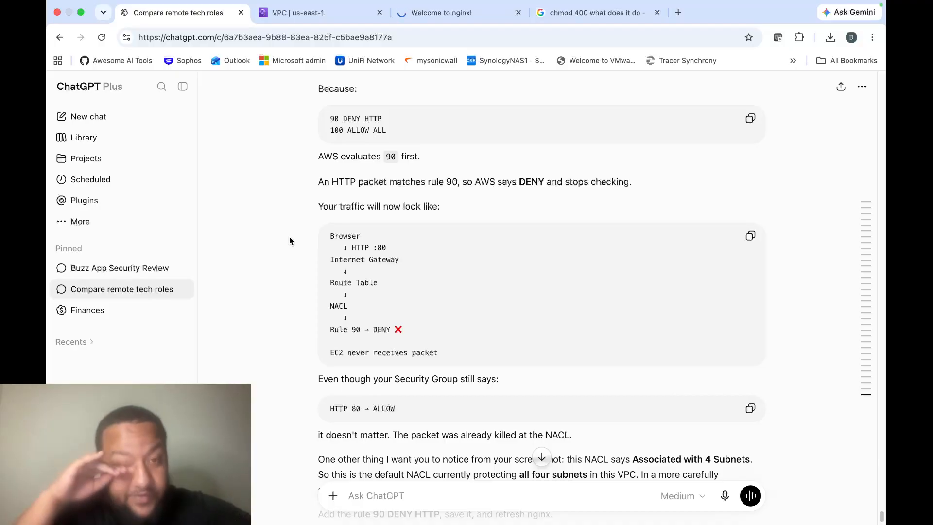
drag(347, 236, 383, 239)
click(333, 241)
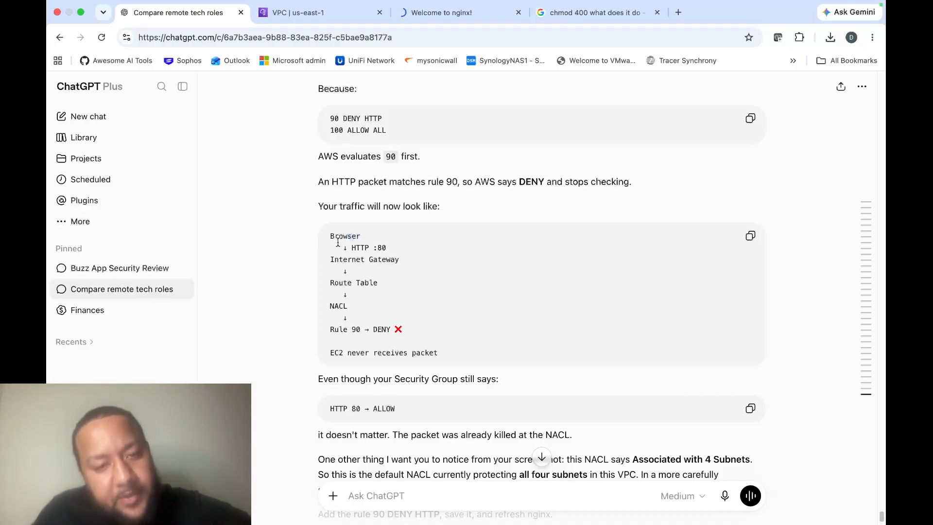
drag(338, 245, 397, 251)
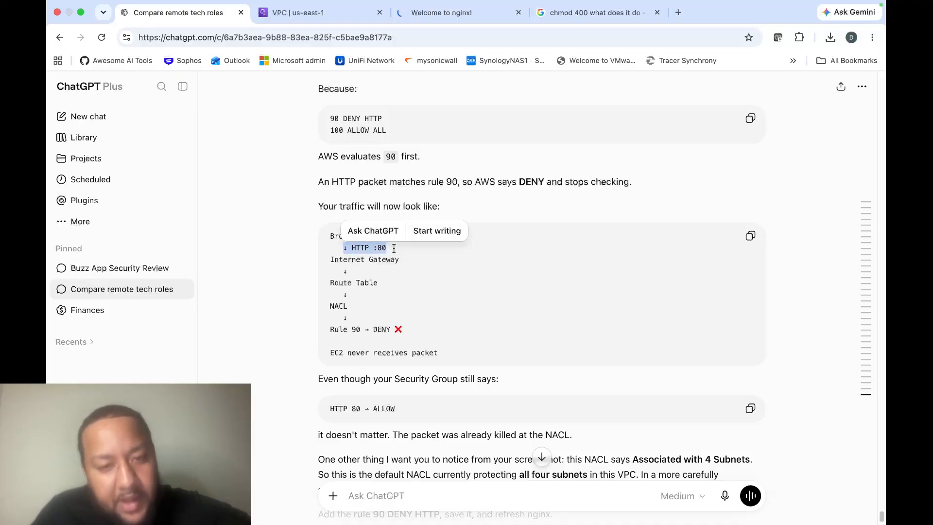
click(401, 253)
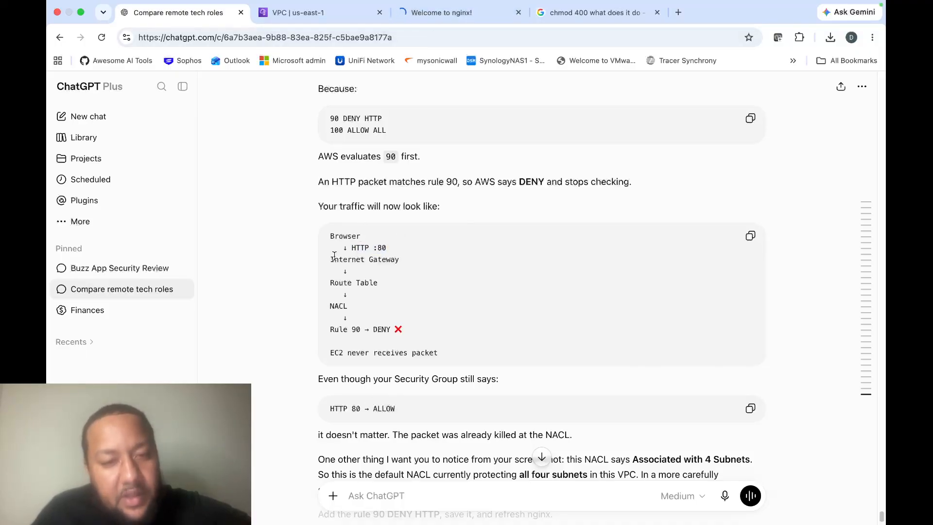
drag(329, 262, 378, 283)
click(378, 274)
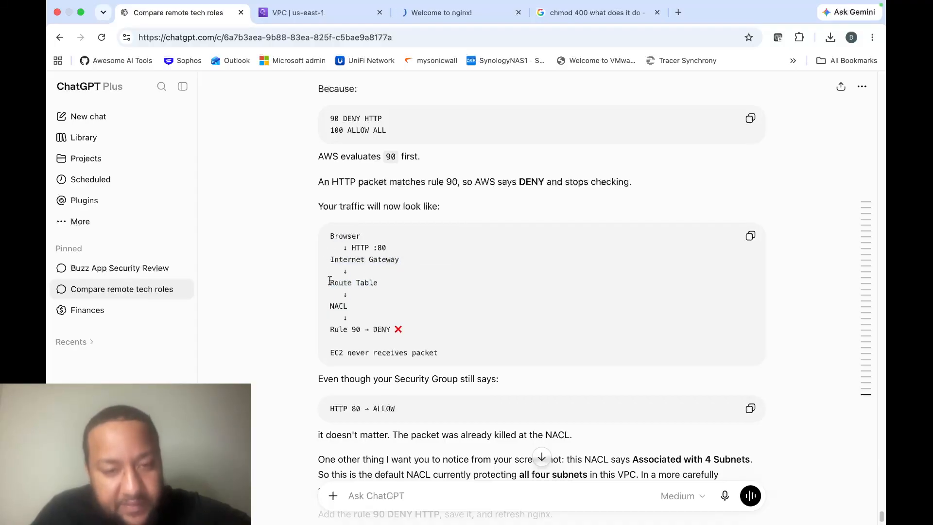
drag(346, 306, 410, 329)
click(332, 325)
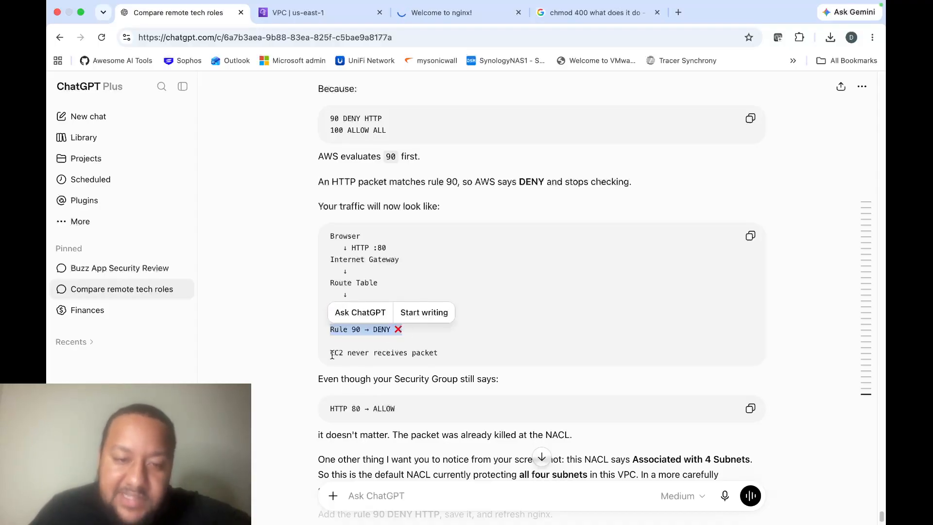
drag(330, 352, 436, 351)
click(367, 381)
scroll(367, 378, down, 4)
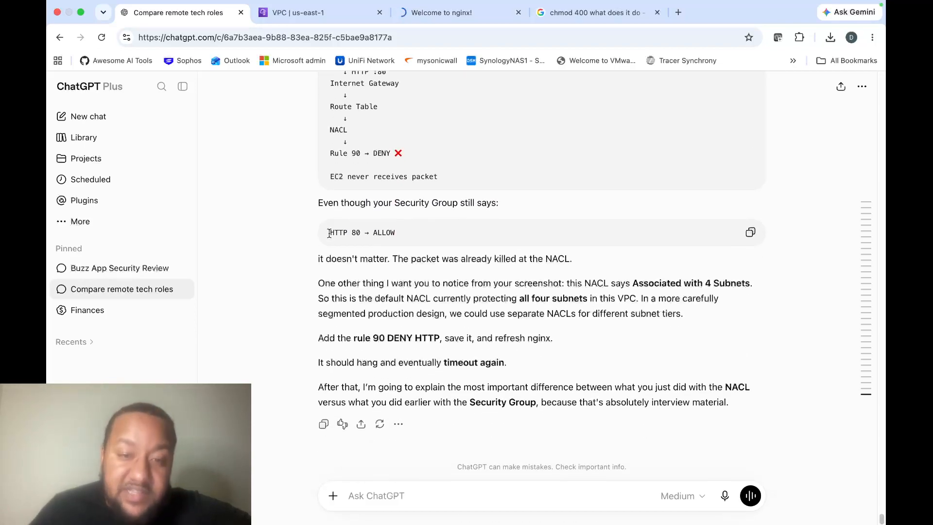
drag(329, 233, 395, 235)
click(368, 255)
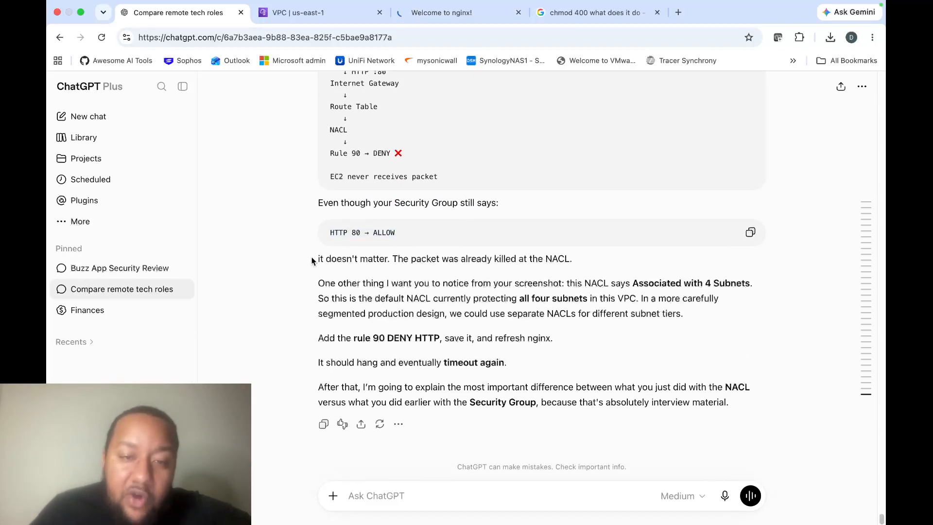
drag(312, 261, 424, 283)
click(454, 262)
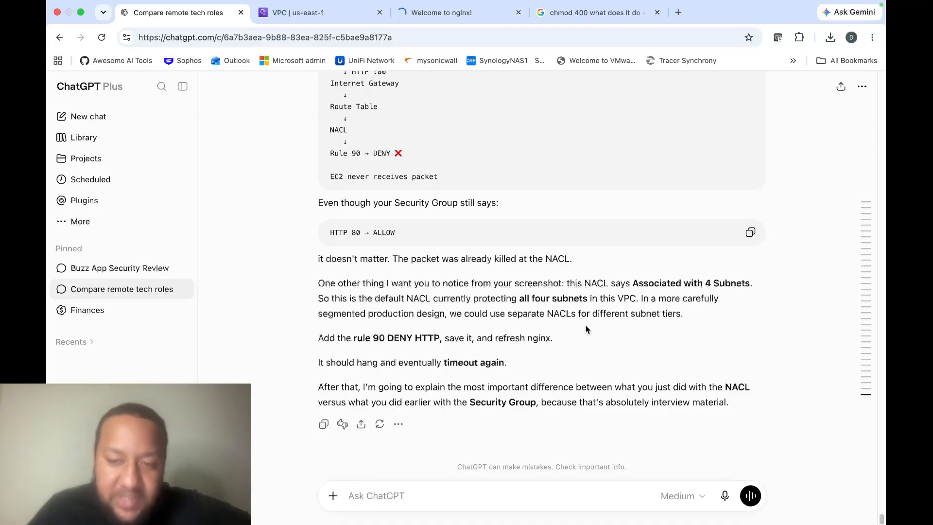
drag(323, 337, 553, 337)
drag(320, 362, 507, 362)
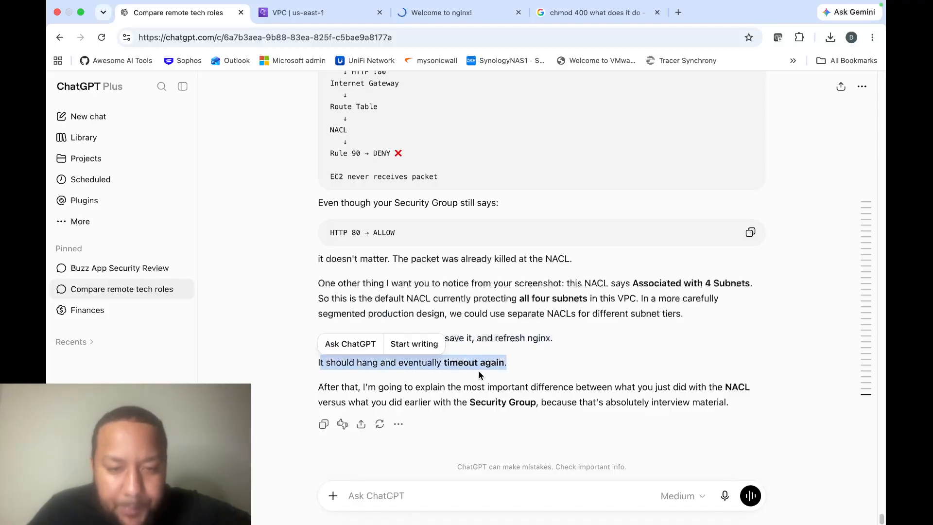
- Reply 'done' to ChatGPT to report that the NACL deny test is finished
click(400, 494)
text(done)
key(Return)
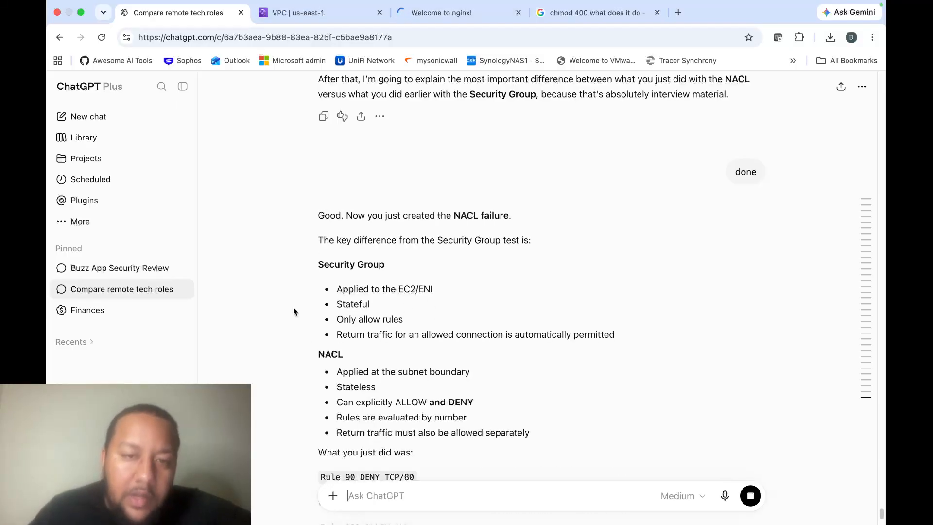
- Read the reply's explanation of rule 90 DENY TCP/80 and the packet path through the route table
scroll(293, 307, down, 2)
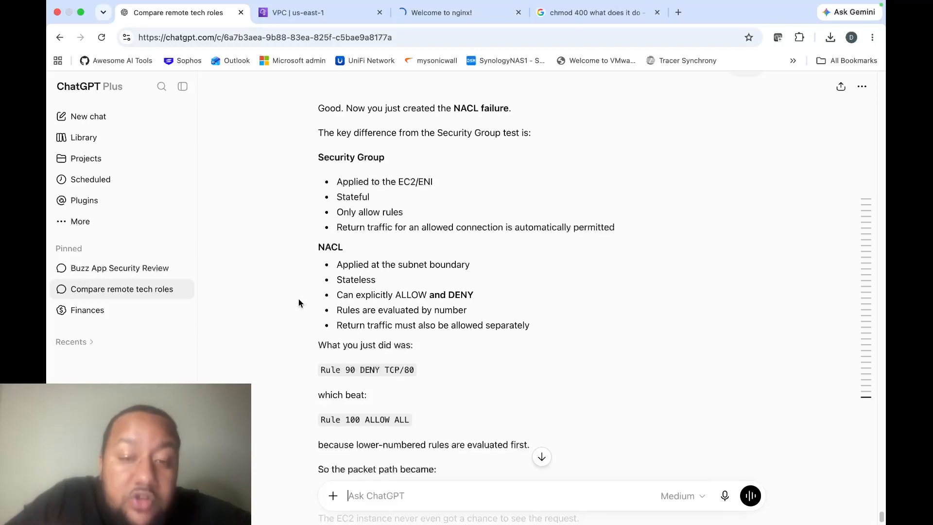
scroll(297, 275, down, 3)
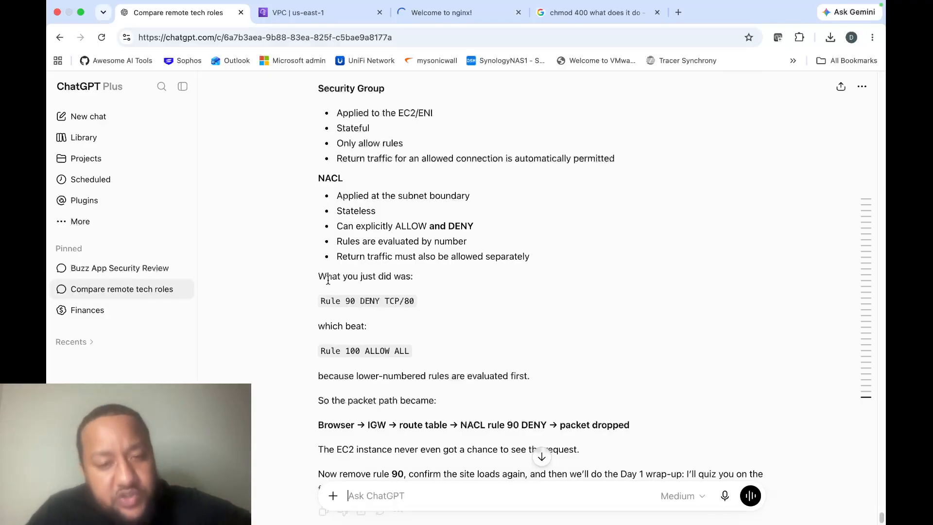
drag(349, 301, 409, 321)
click(410, 319)
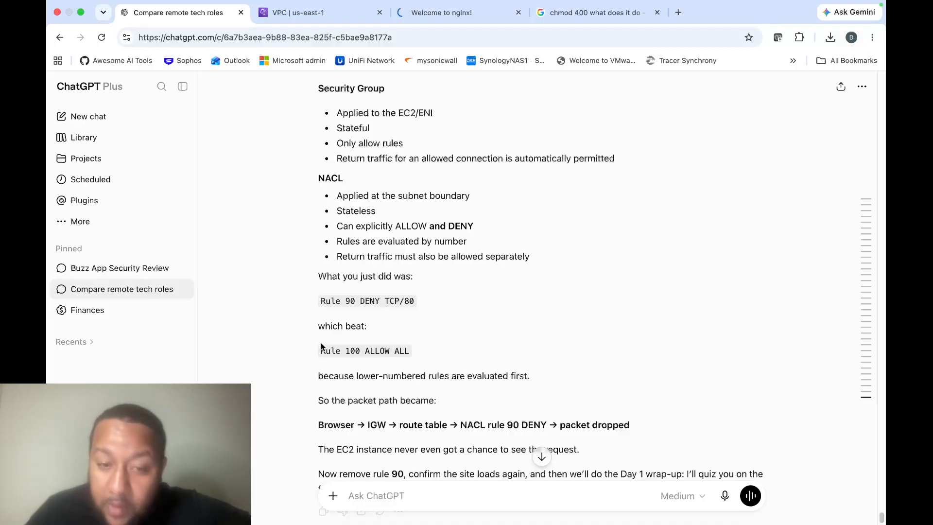
scroll(340, 359, down, 4)
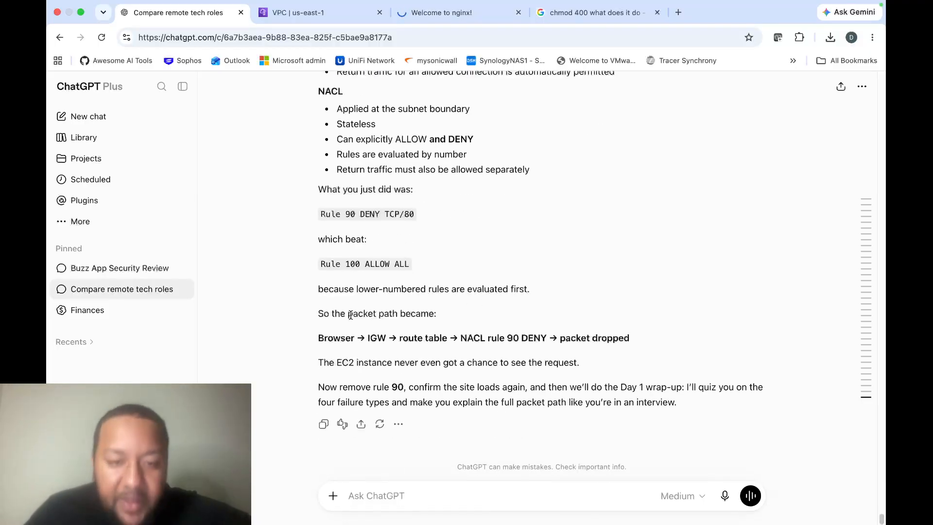
drag(315, 317, 441, 316)
click(323, 350)
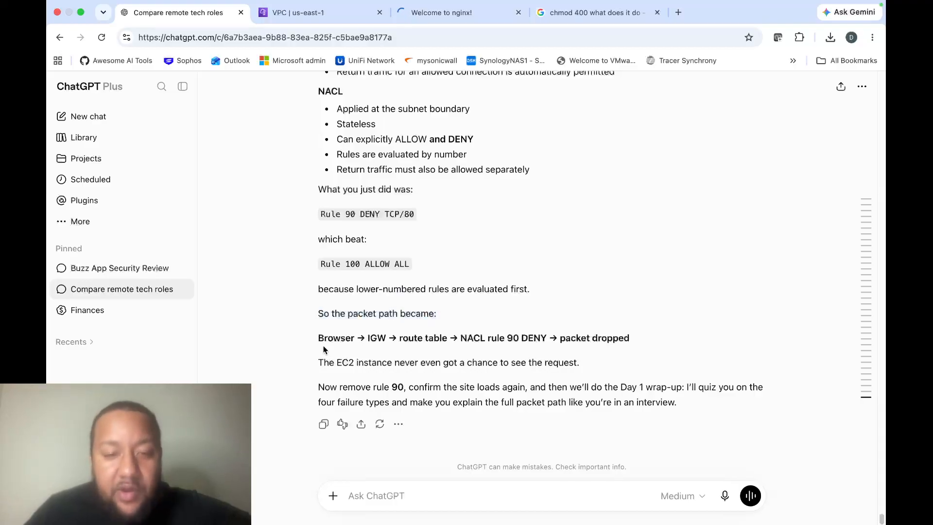
drag(331, 342, 560, 342)
click(379, 344)
click(571, 350)
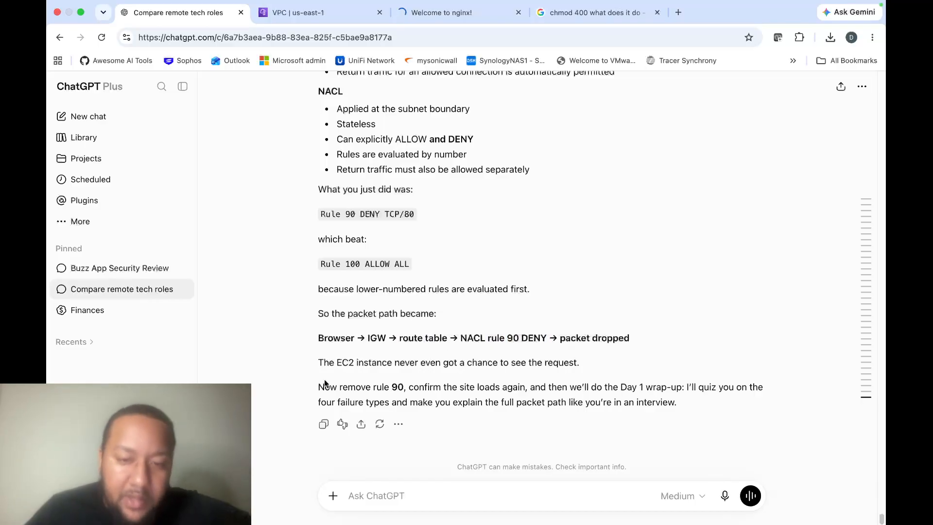
- Review the EC2 instance note, the instruction to remove rule 90, and the Day 1 quiz description
drag(319, 372, 465, 371)
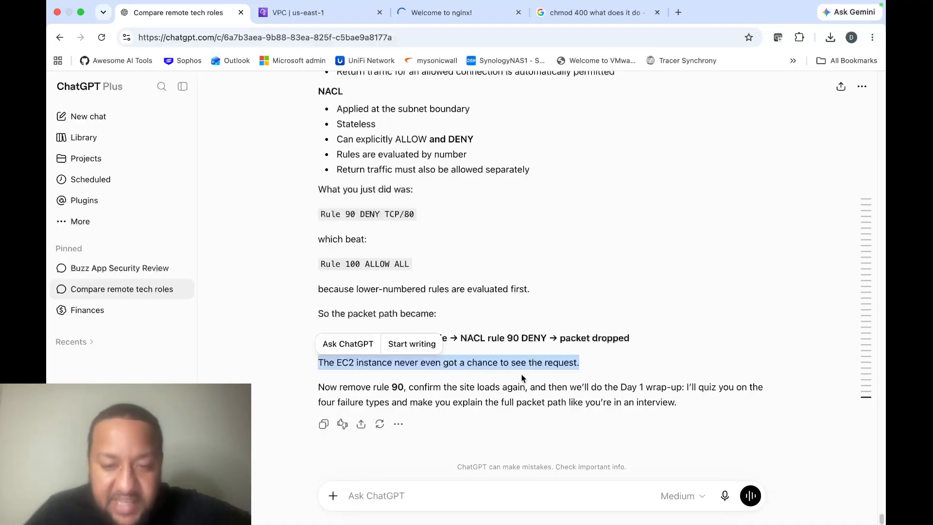
click(507, 376)
drag(332, 362, 505, 368)
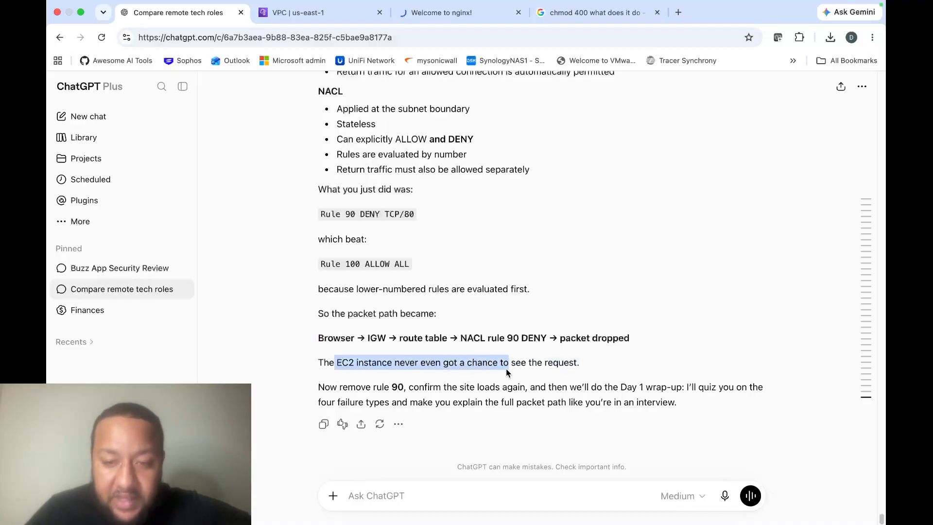
click(506, 368)
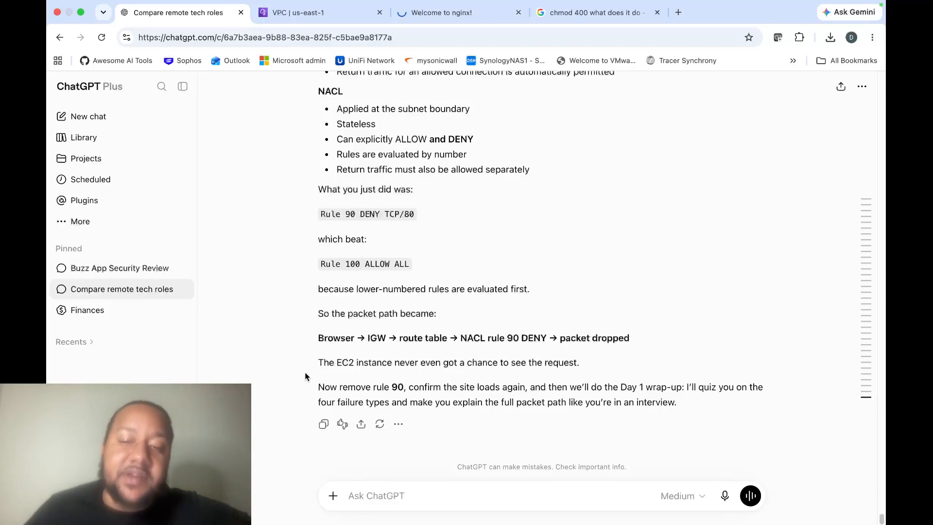
drag(311, 387, 677, 396)
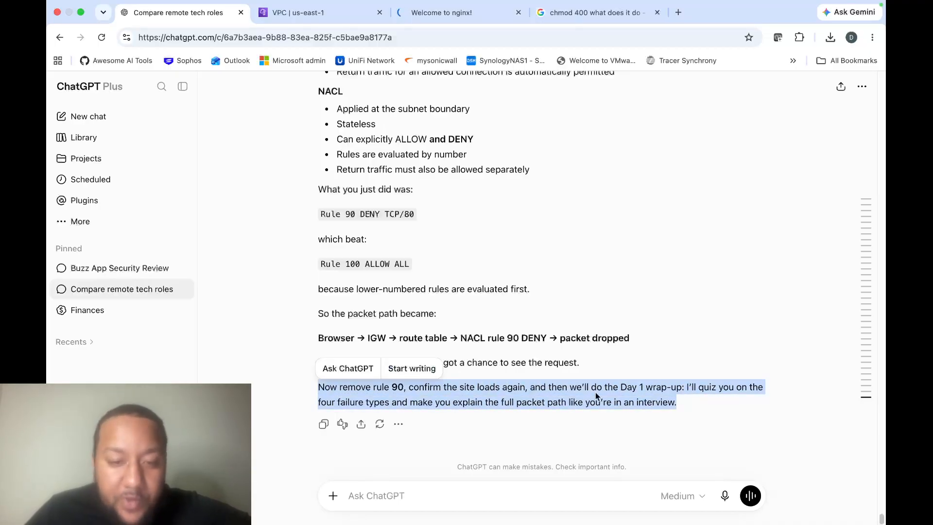
click(351, 400)
drag(368, 401, 592, 413)
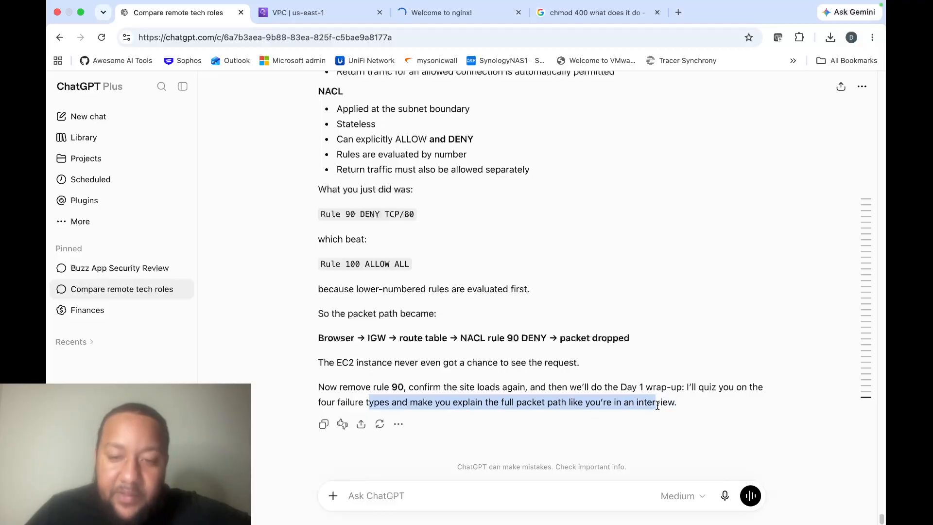
drag(657, 405, 656, 404)
click(686, 402)
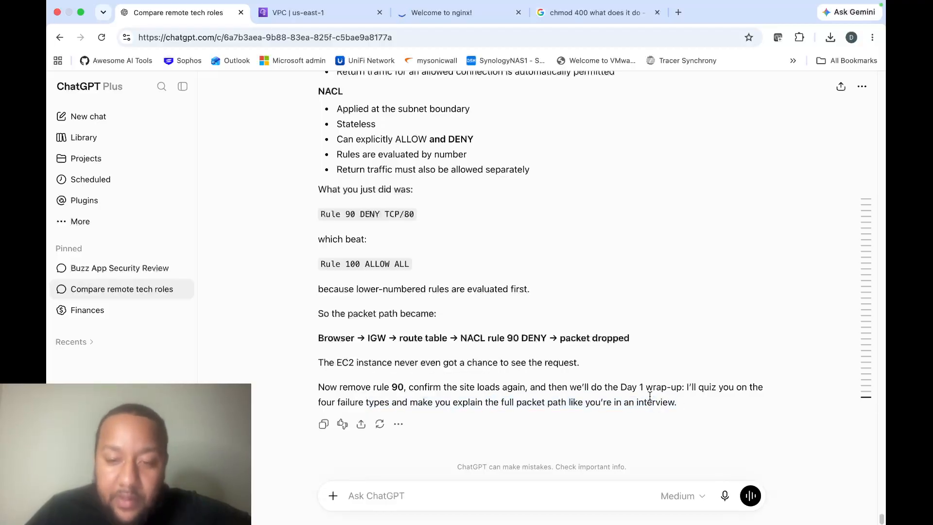
- Remove rule 90 from the project-vpc NACL inbound rules and save them
click(328, 13)
click(826, 273)
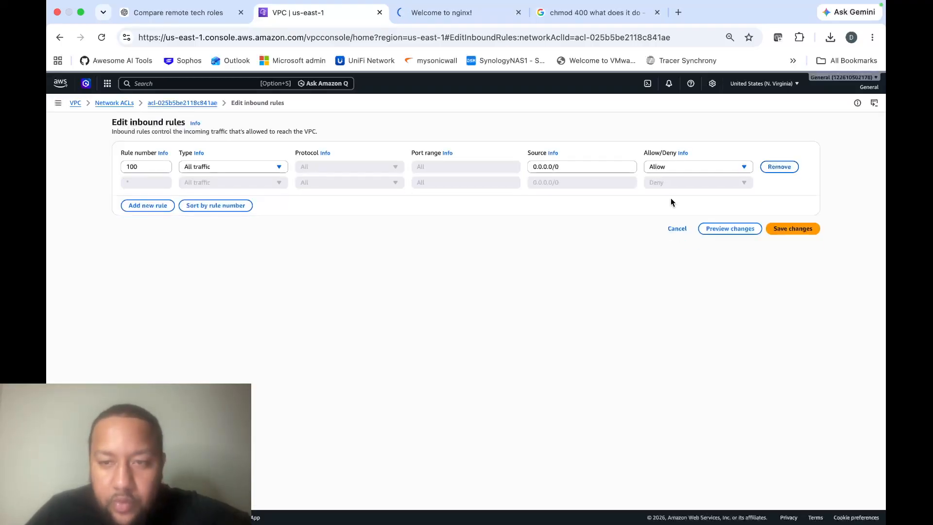
click(796, 229)
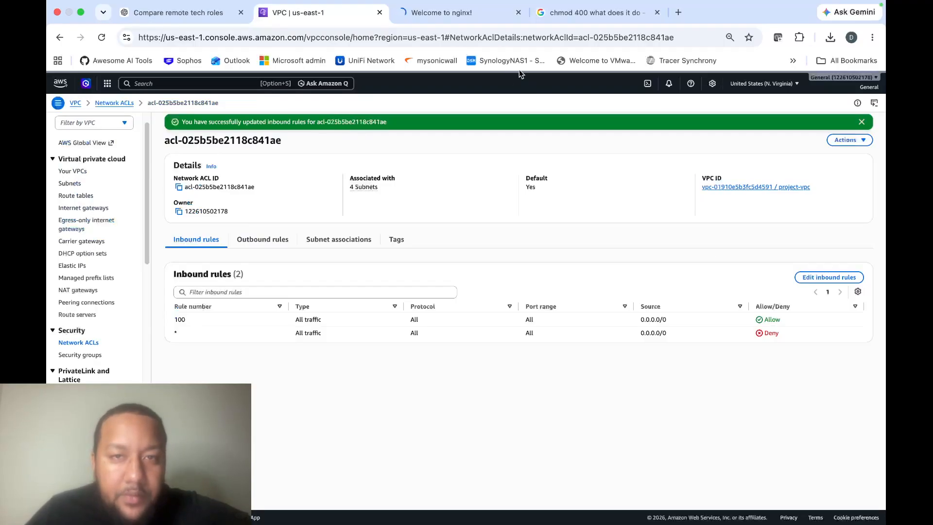
- Reload the nginx page at 98.91.233.124 to confirm it loads again
click(447, 13)
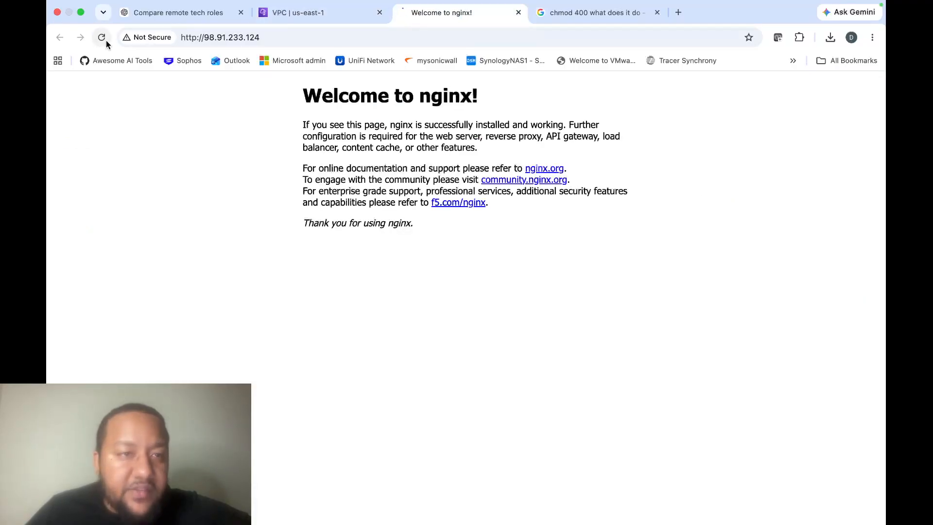
click(106, 40)
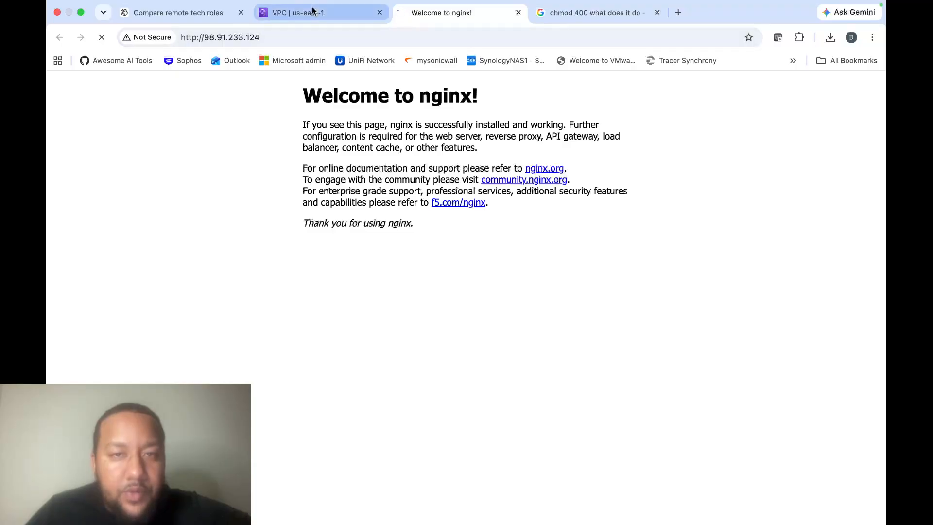
click(312, 10)
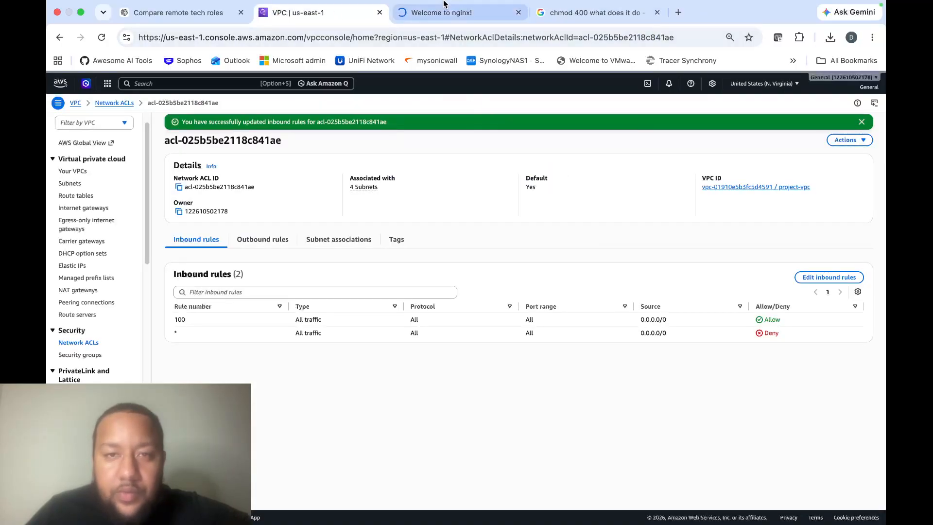
click(444, 3)
click(275, 42)
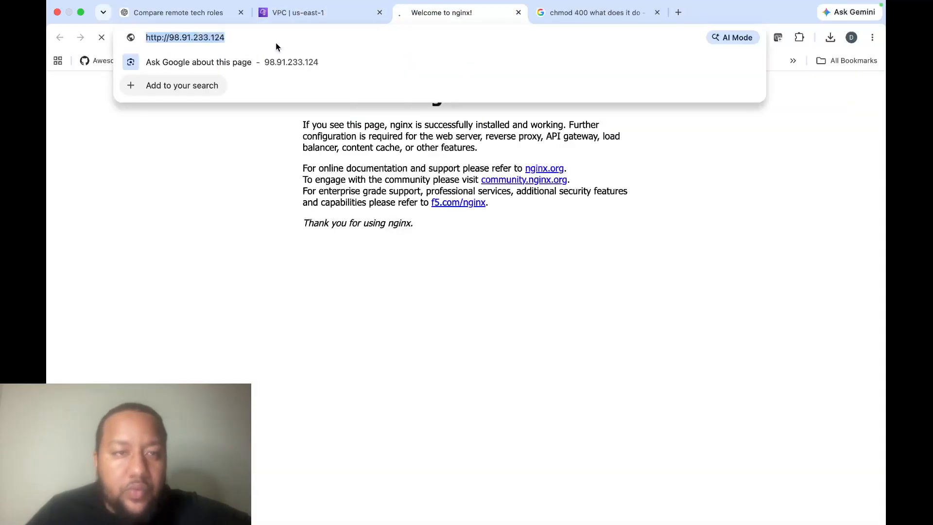
key(Return)
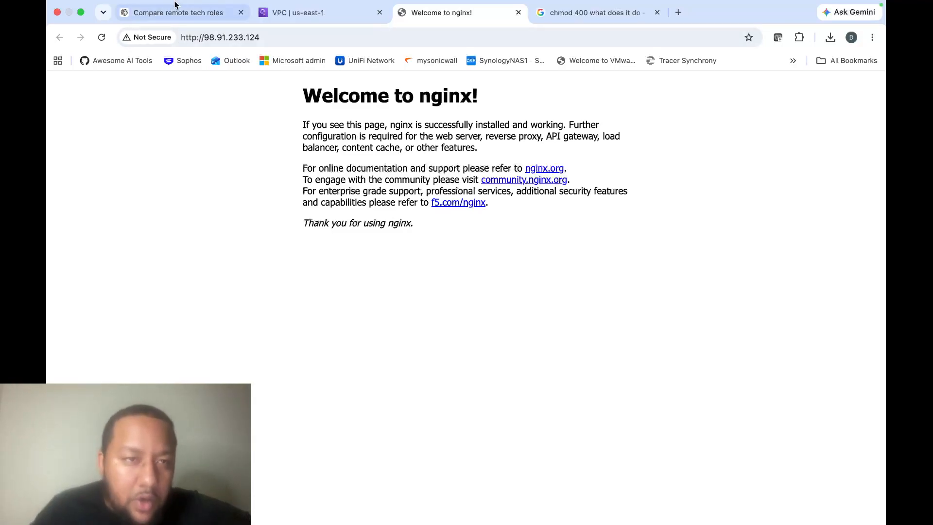
click(175, 5)
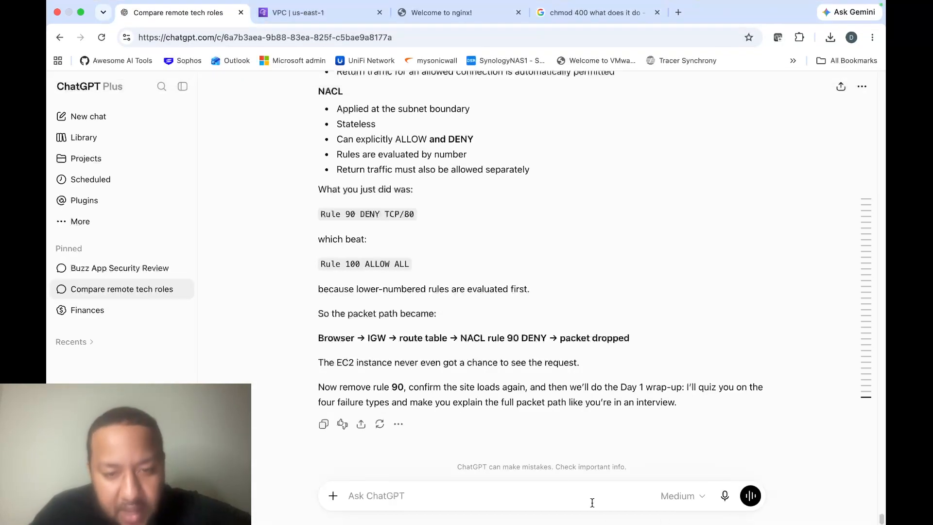
- Send 'ok quiz time' to start the 10-question Day 1 networking quiz
text(ok q)
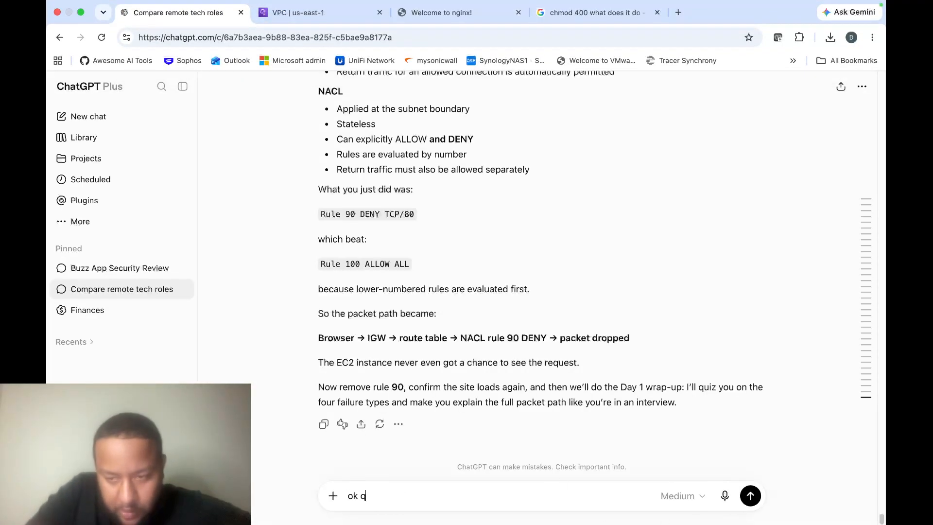
text(uiz time)
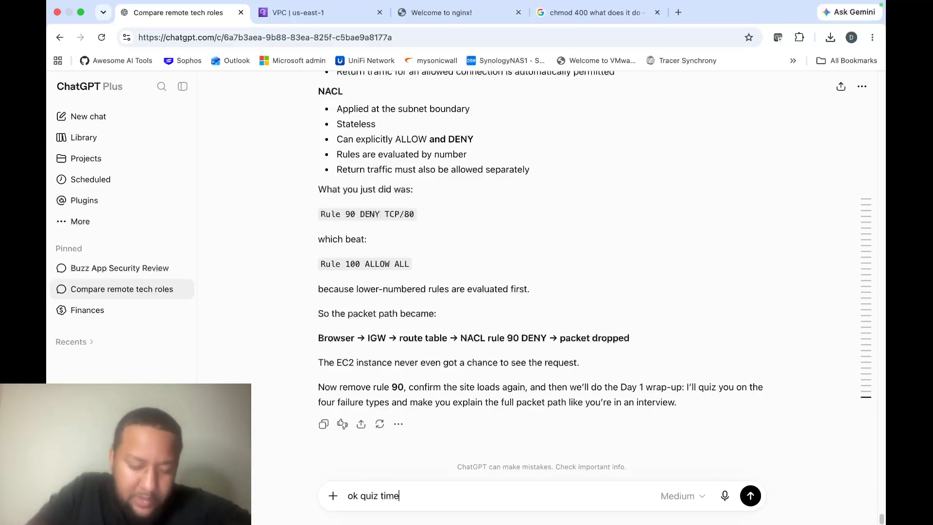
key(Return)
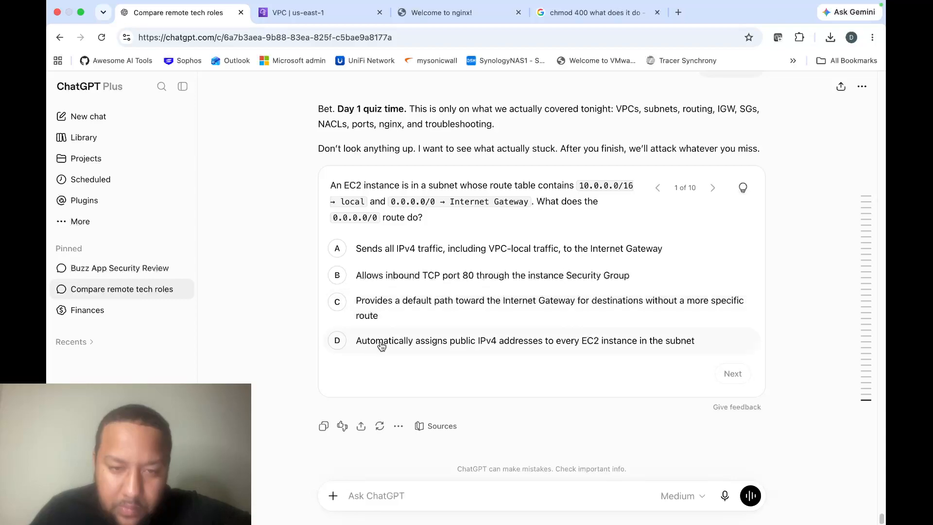
- Answer question 1 with the default-path option (C) and question 2 with the local route (B)
click(379, 307)
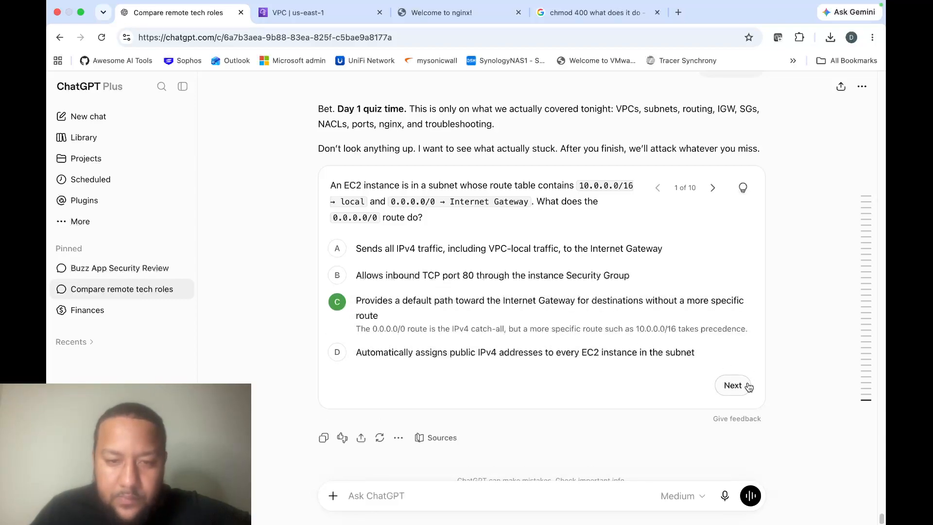
text(s)
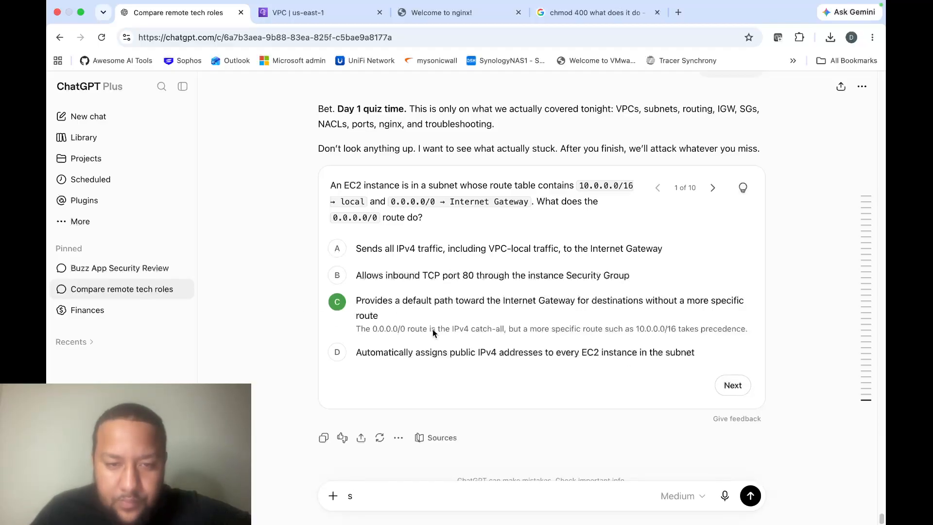
click(730, 386)
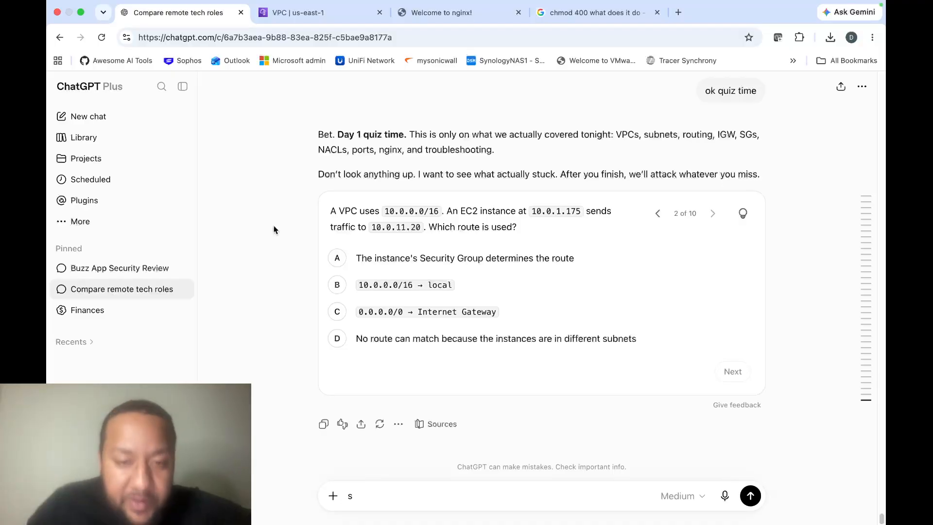
click(396, 285)
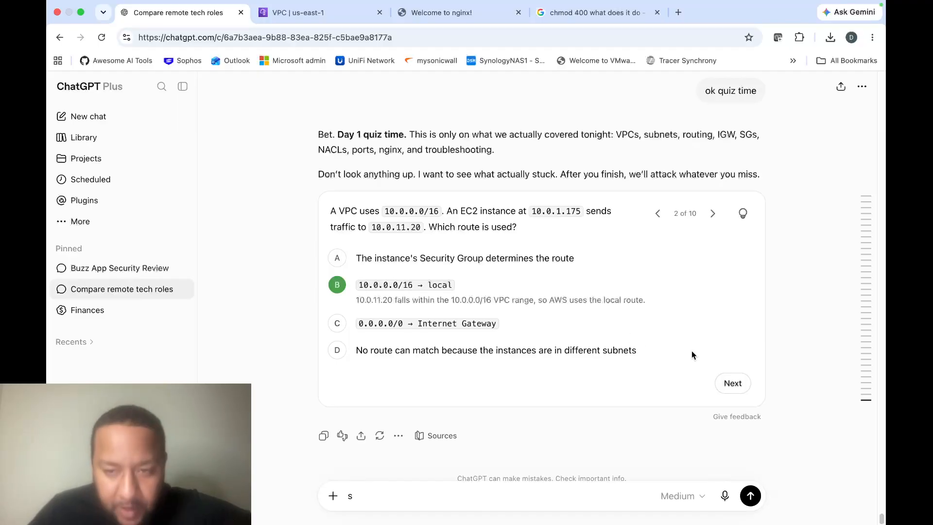
click(732, 383)
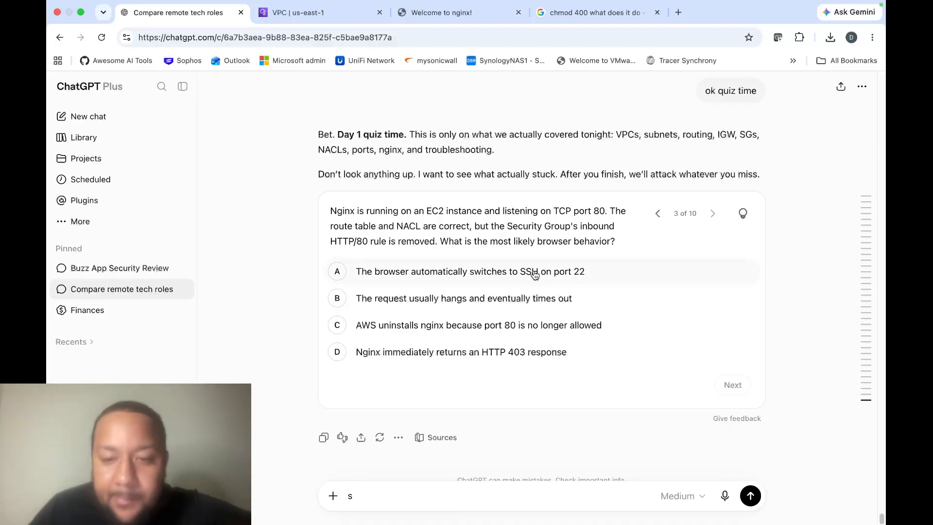
- Answer questions 3–5: request times out, application layer on instance, SGs stateful and NACLs stateless
click(527, 303)
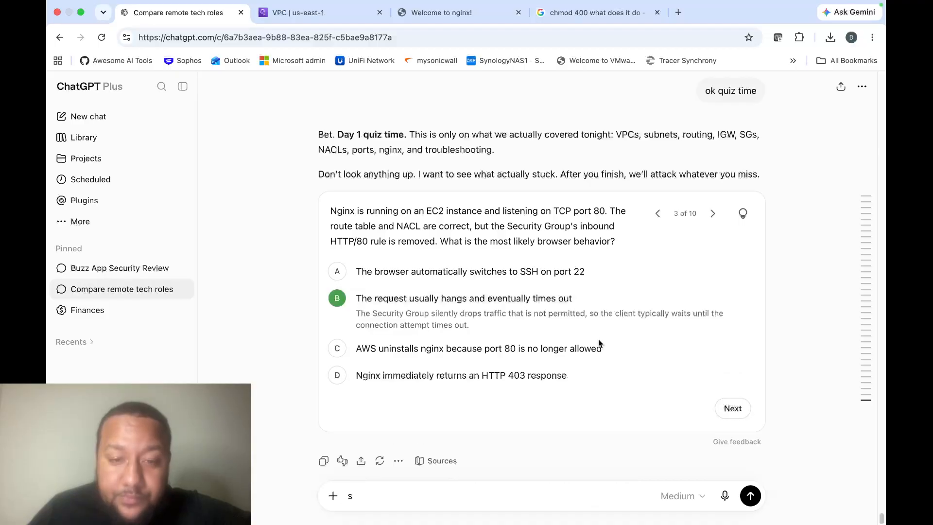
click(732, 408)
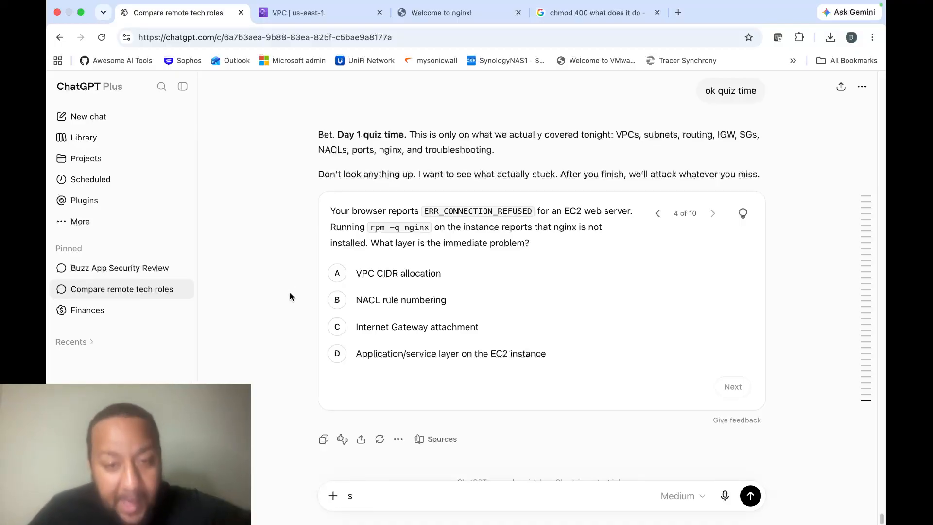
click(409, 356)
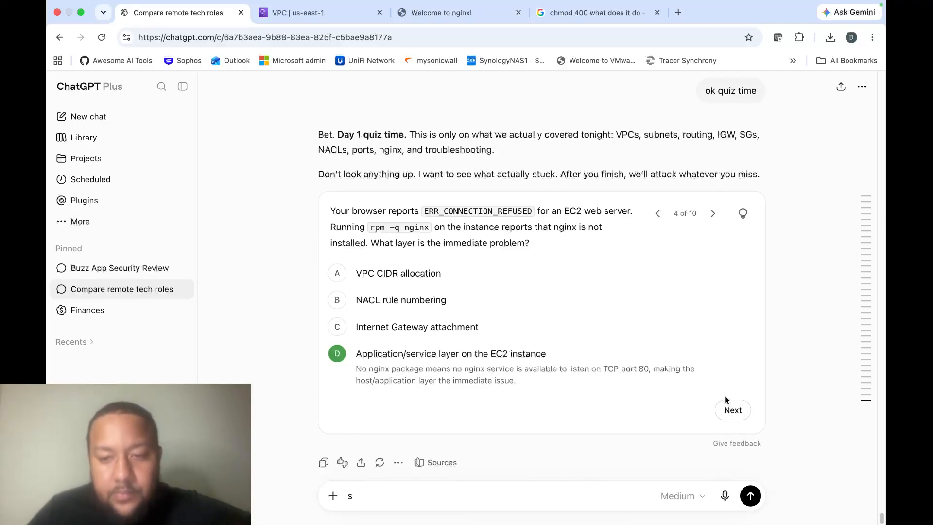
click(733, 408)
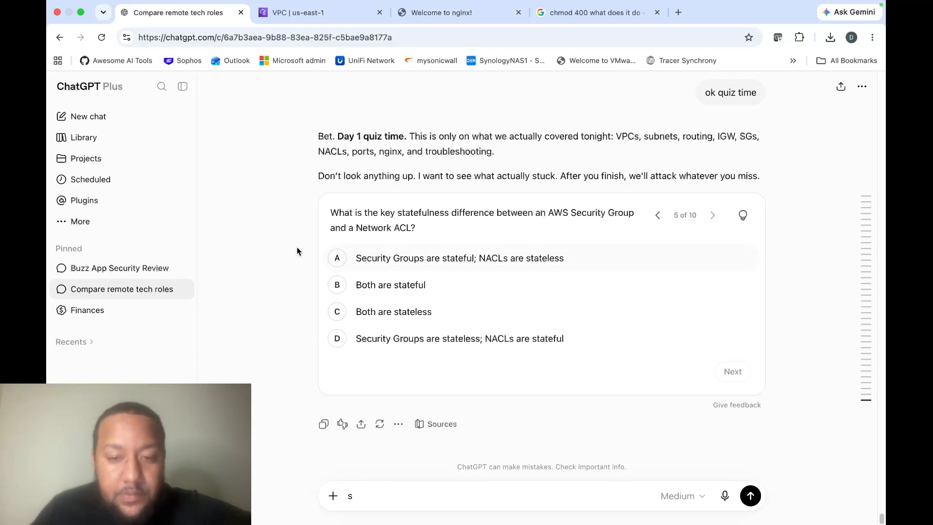
click(419, 258)
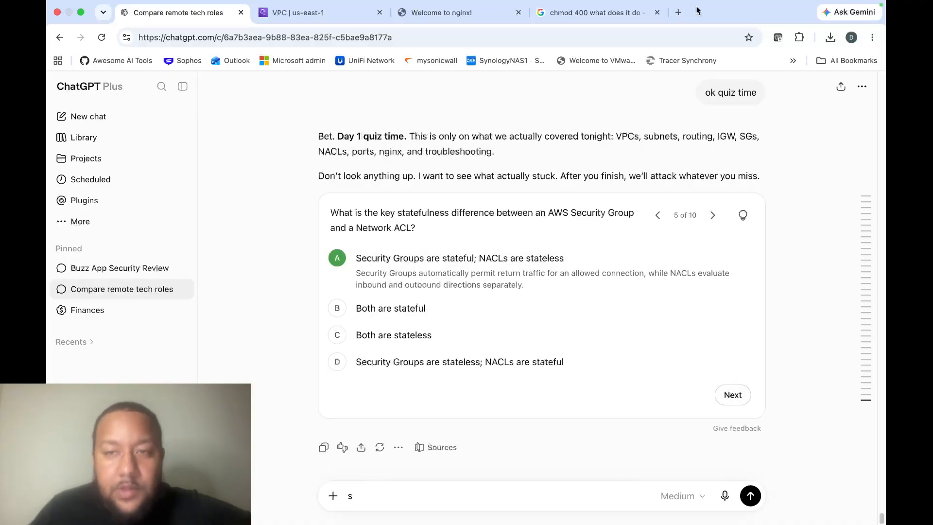
click(607, 10)
- Search Google for 'stateful vs stateless aws' and read the AI overview on stateful systems
click(401, 99)
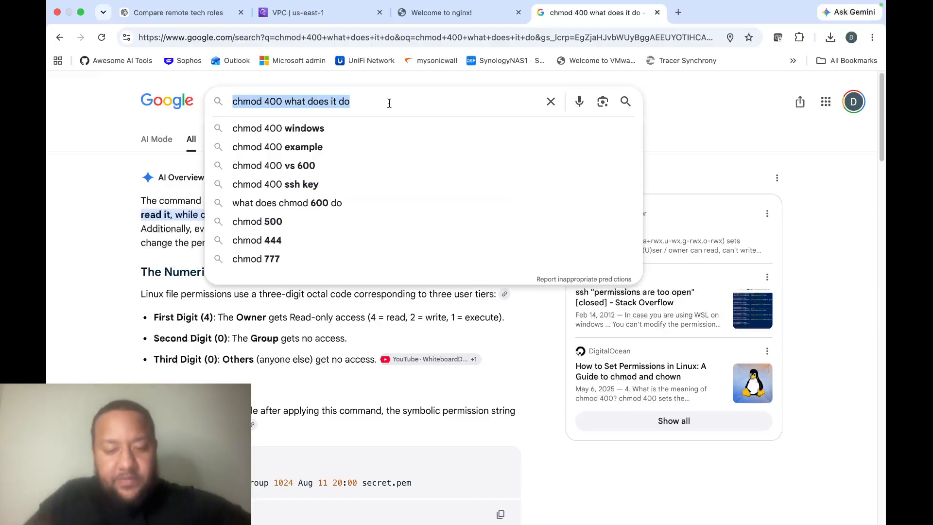
key(super+a)
text(stateful vs stateless)
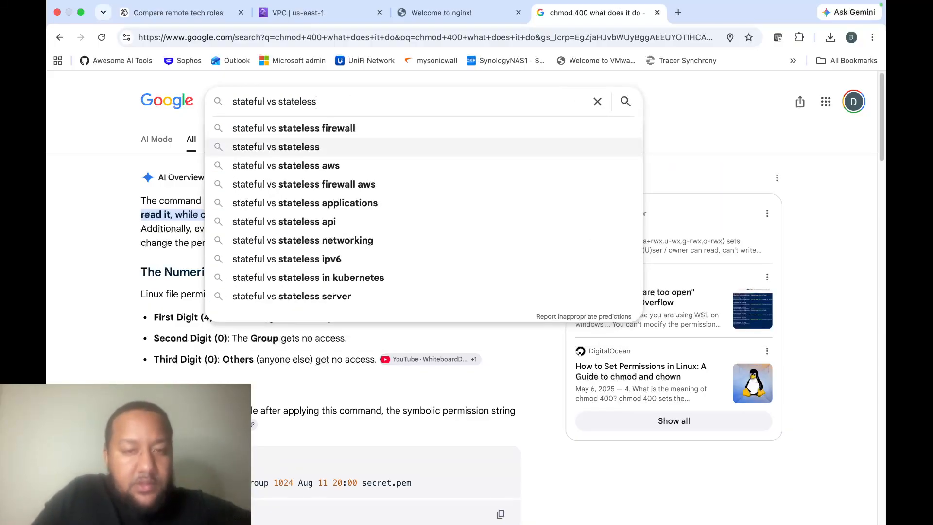
key(Down)
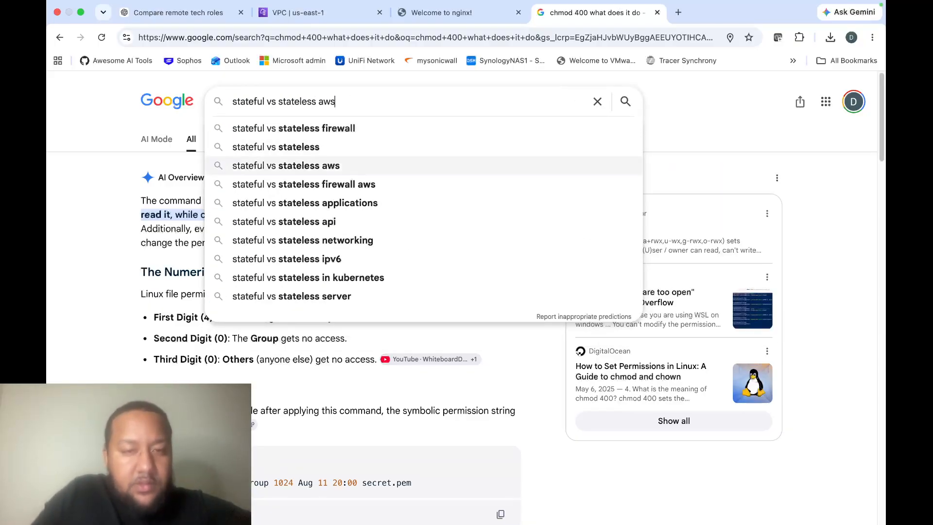
key(Return)
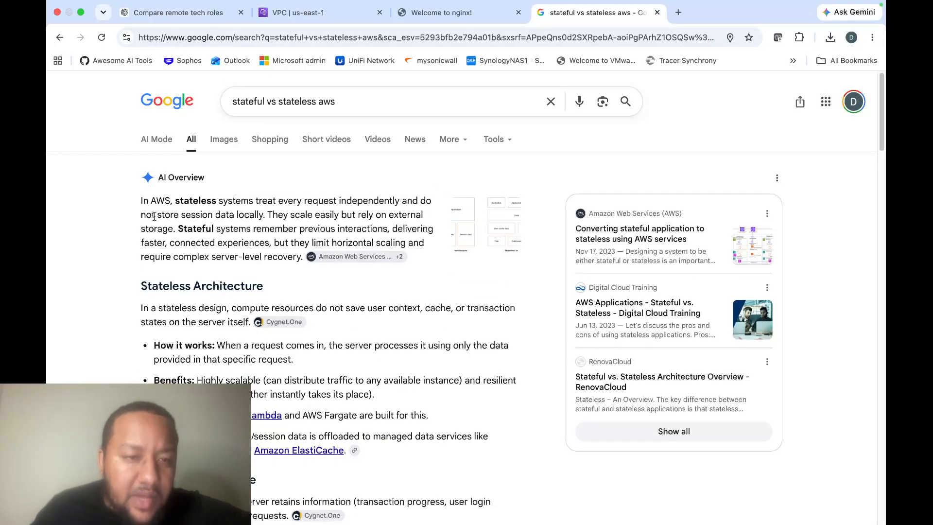
drag(173, 215, 287, 250)
click(272, 213)
click(171, 229)
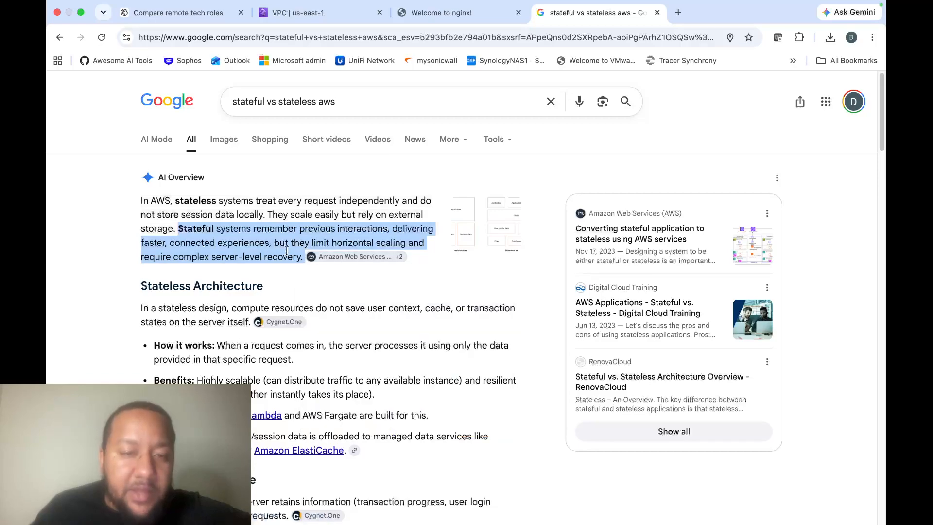
click(253, 251)
drag(180, 248, 253, 250)
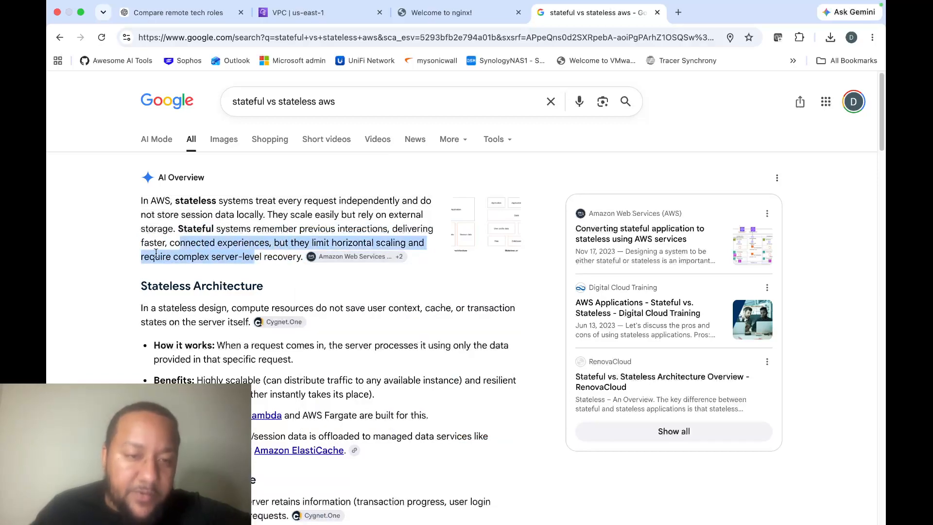
click(156, 253)
scroll(150, 291, down, 1)
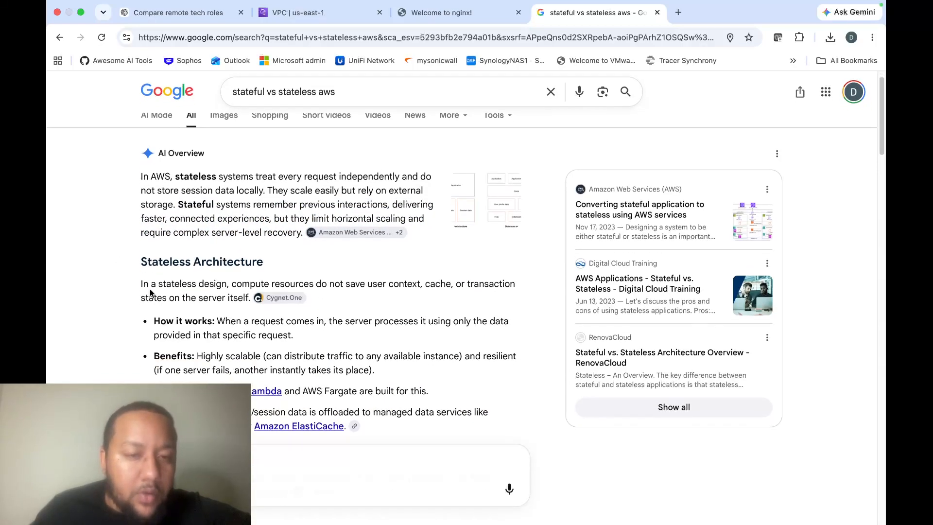
scroll(150, 291, down, 5)
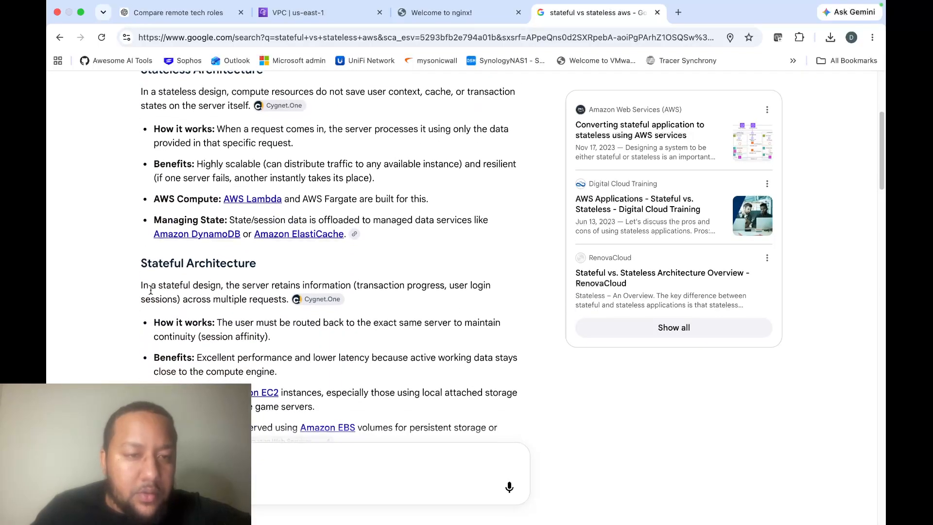
scroll(148, 291, down, 3)
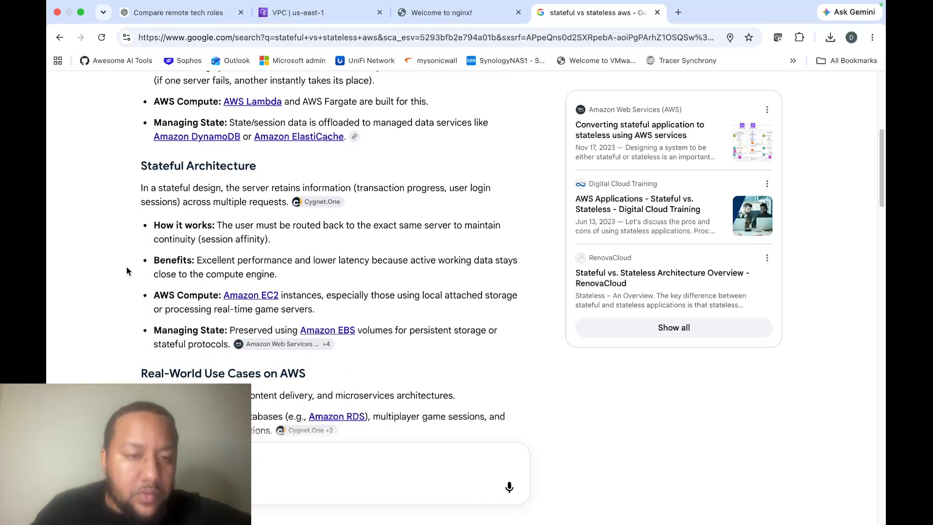
scroll(131, 269, up, 7)
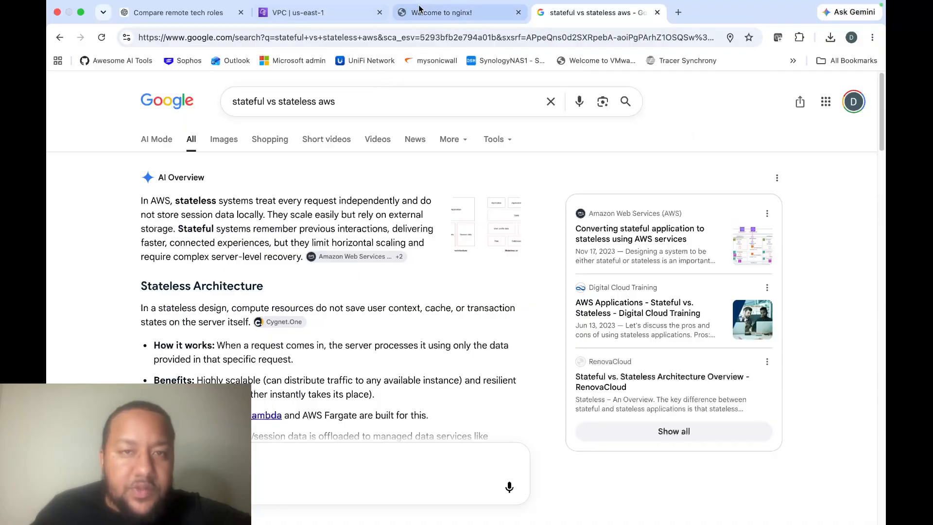
- Search 'security groups aws stateful' and read the overview sentence about tracking return traffic
click(419, 10)
click(197, 12)
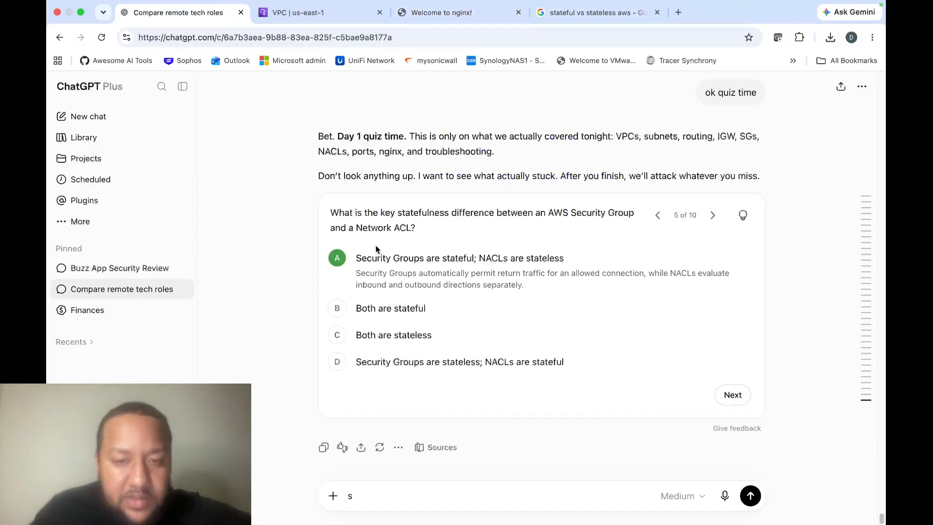
click(568, 13)
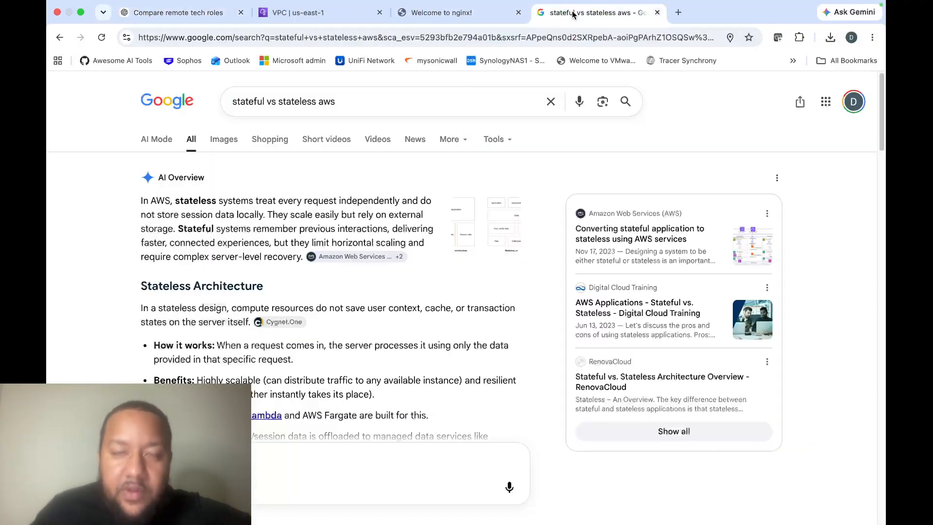
triple_click(340, 105)
text(sts)
key(BackSpace)
key(BackSpace)
text(ecu)
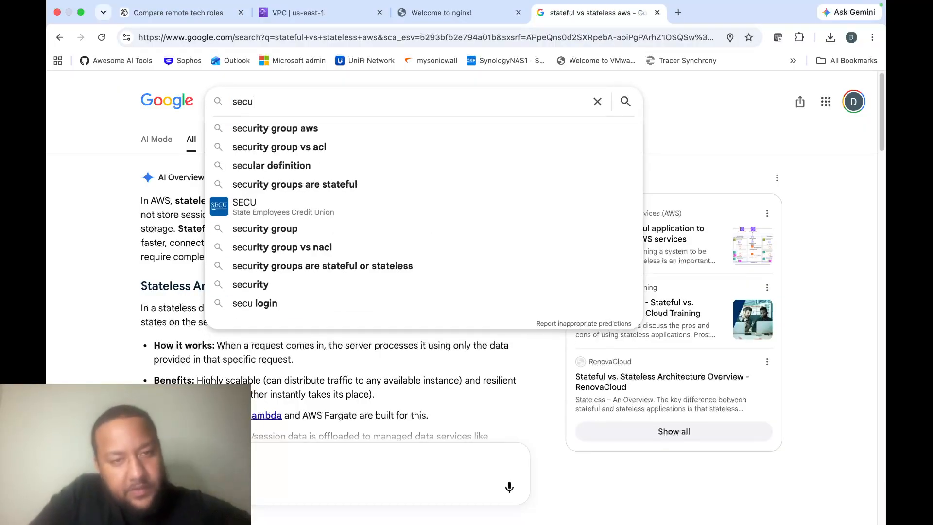
text(rity groups aw)
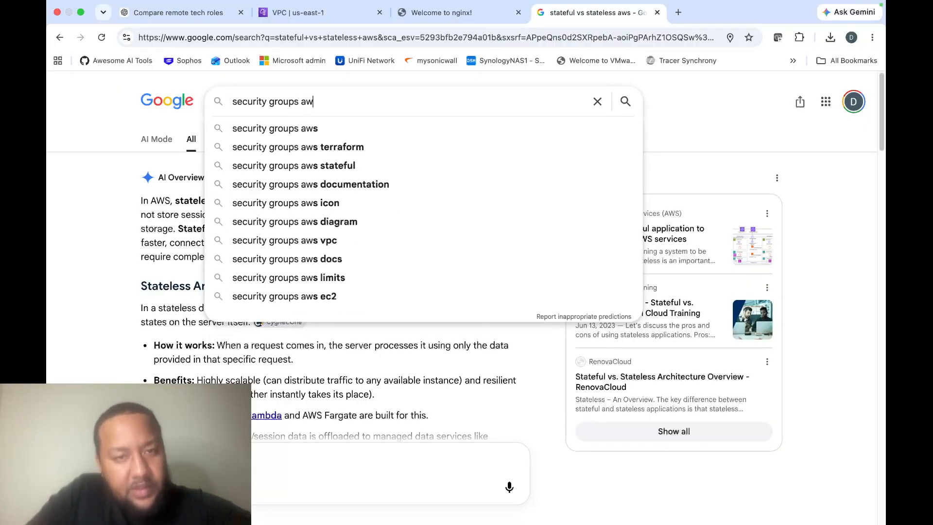
key(BackSpace)
key(BackSpace)
text(aw)
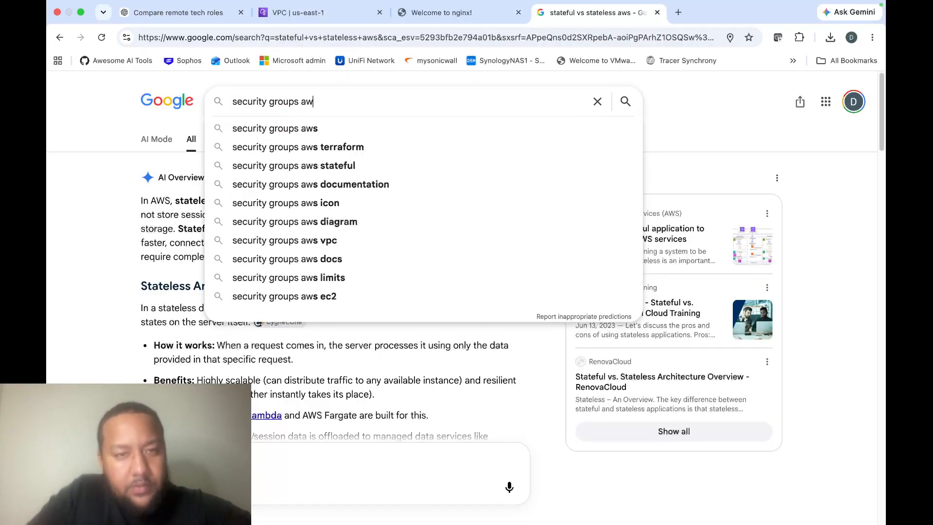
text(s stateful)
key(Return)
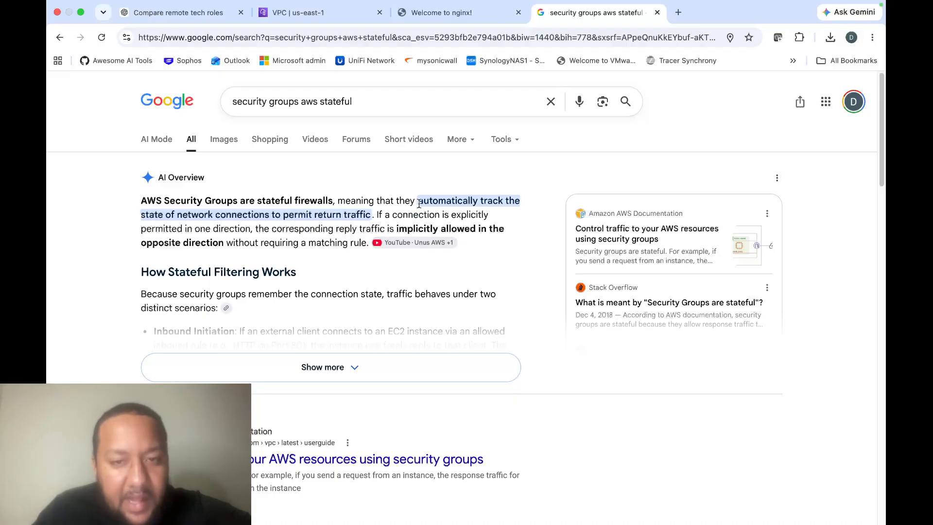
drag(125, 217, 375, 215)
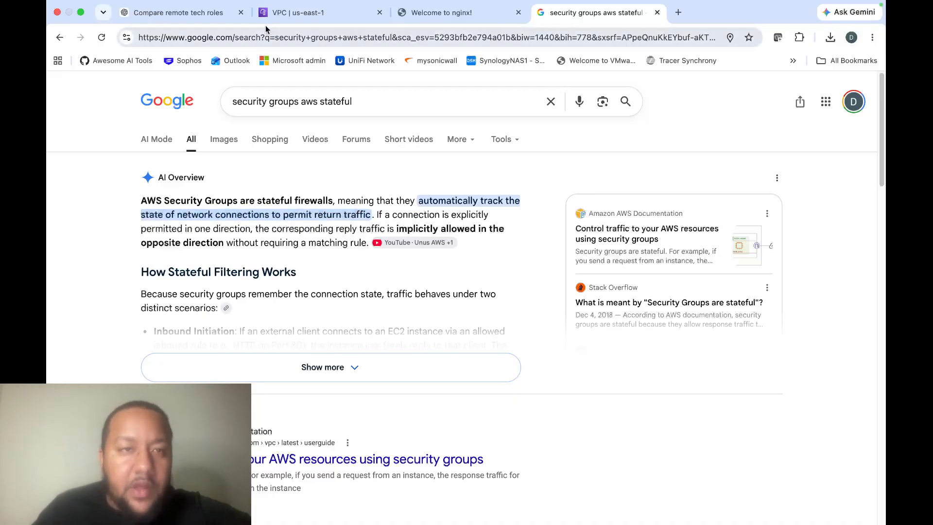
key(super+1)
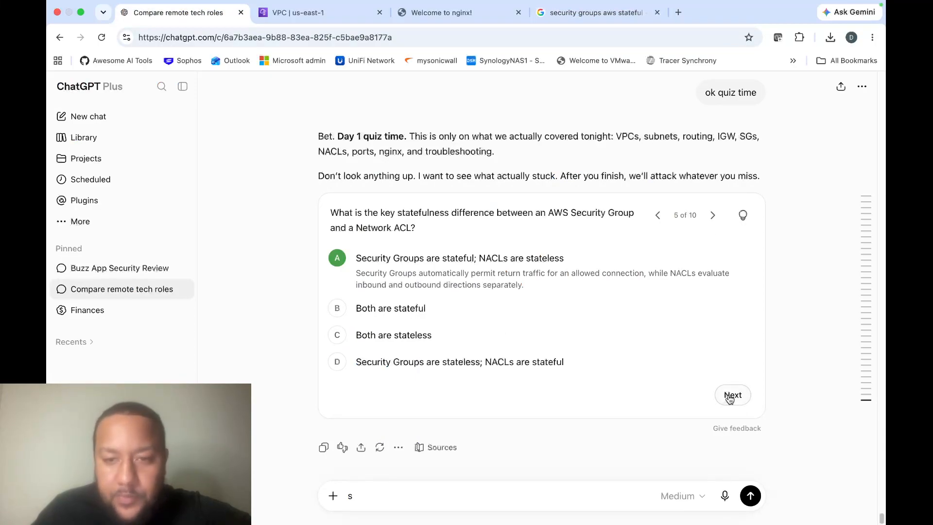
- Answer question 6 (rule 90 denies the packet) and question 7 (HTTP 80, HTTPS 443)
click(726, 395)
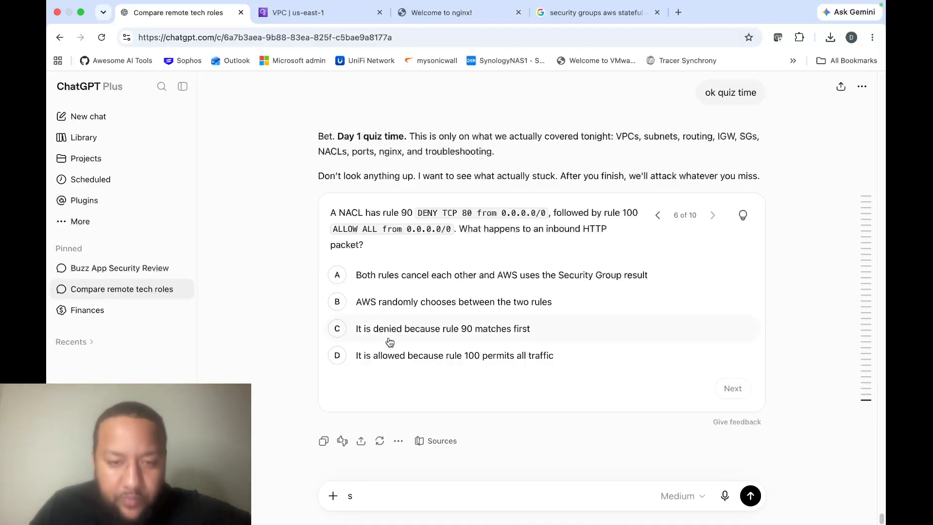
click(444, 334)
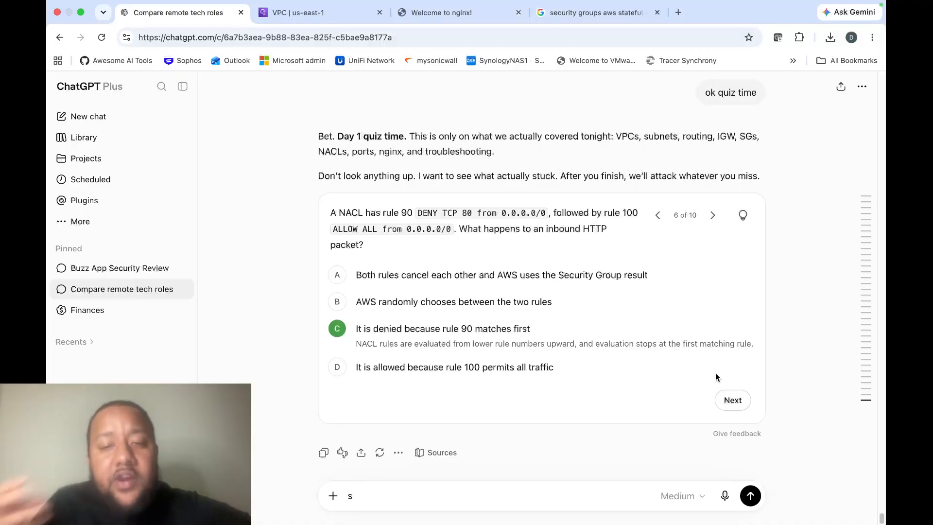
click(727, 405)
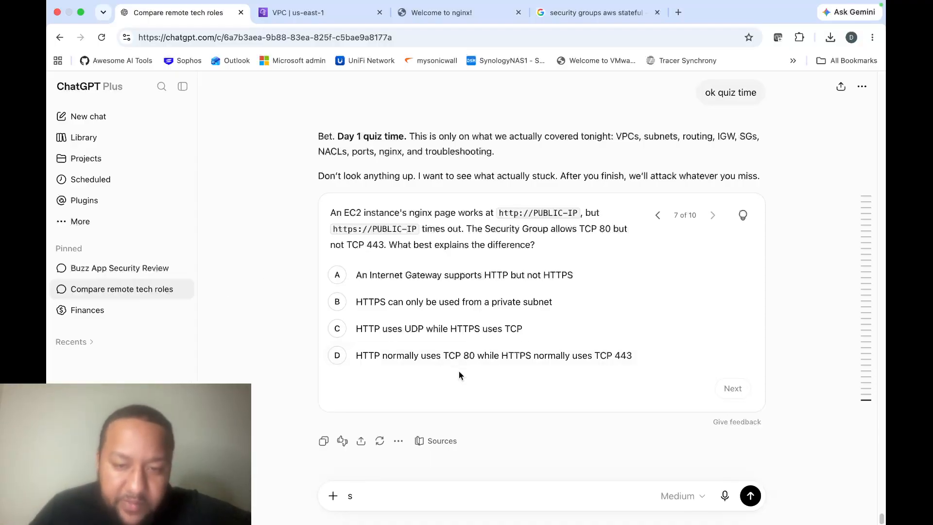
click(463, 359)
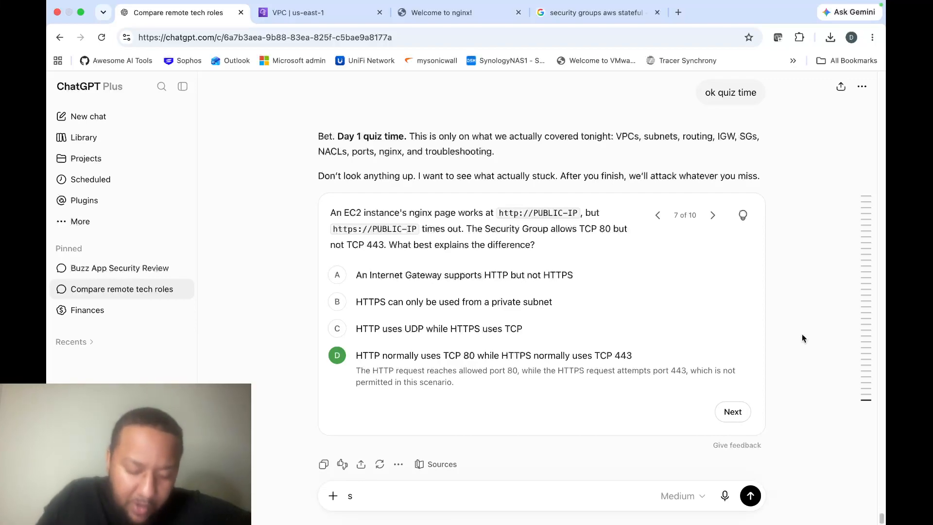
click(734, 412)
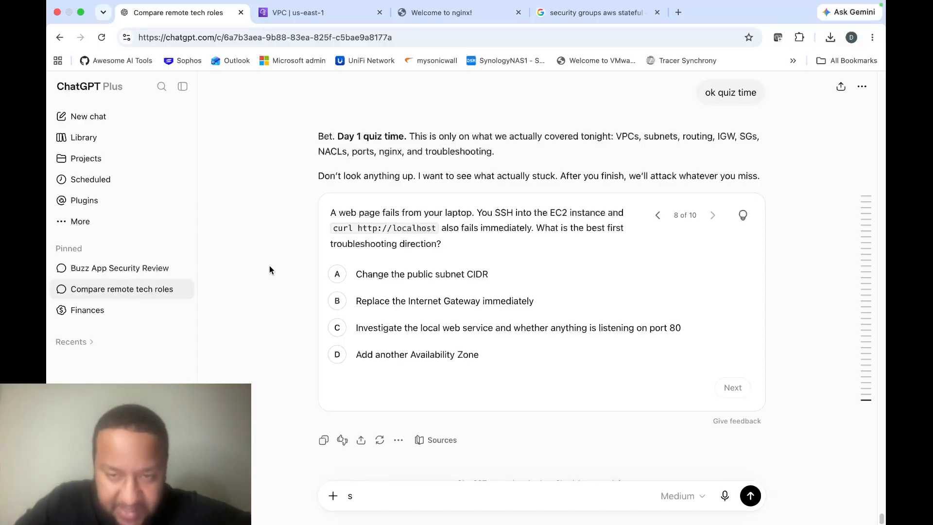
- Answer questions 8–10: check the local web service, route to Internet Gateway, missing default route
click(539, 183)
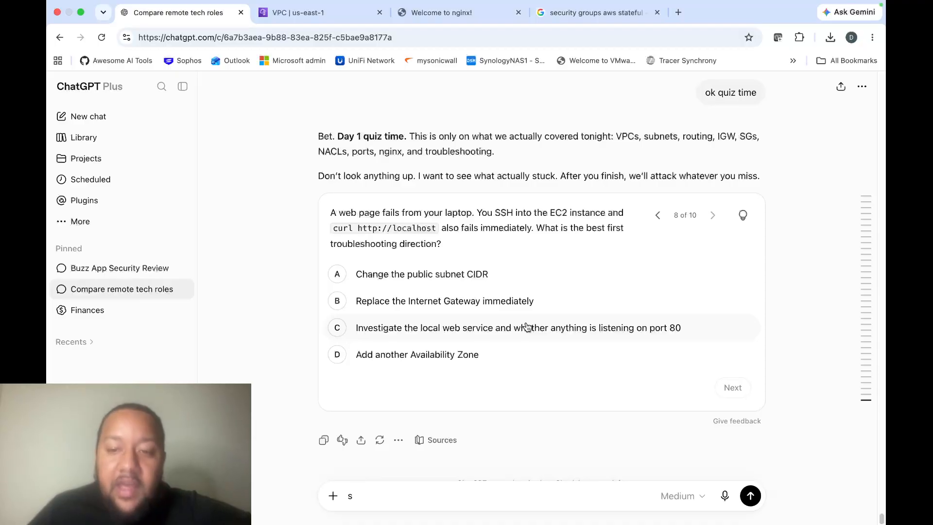
click(528, 327)
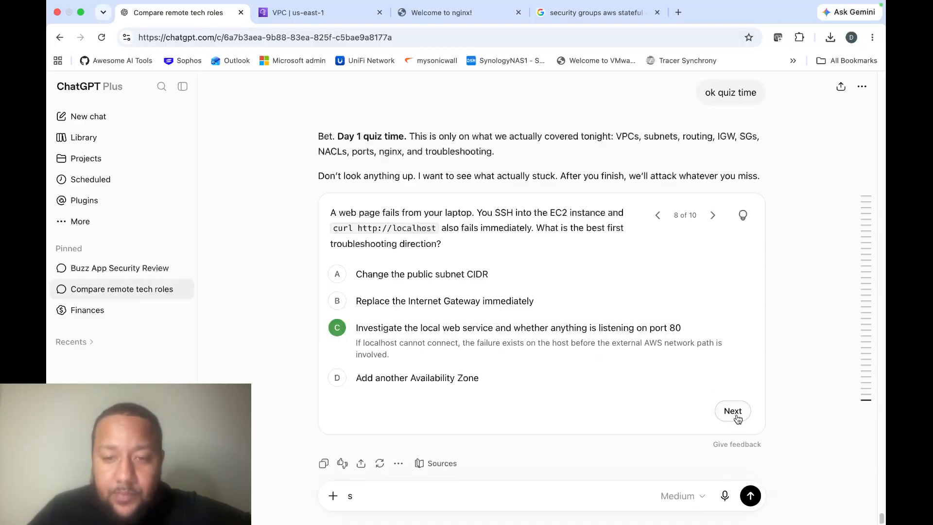
click(732, 412)
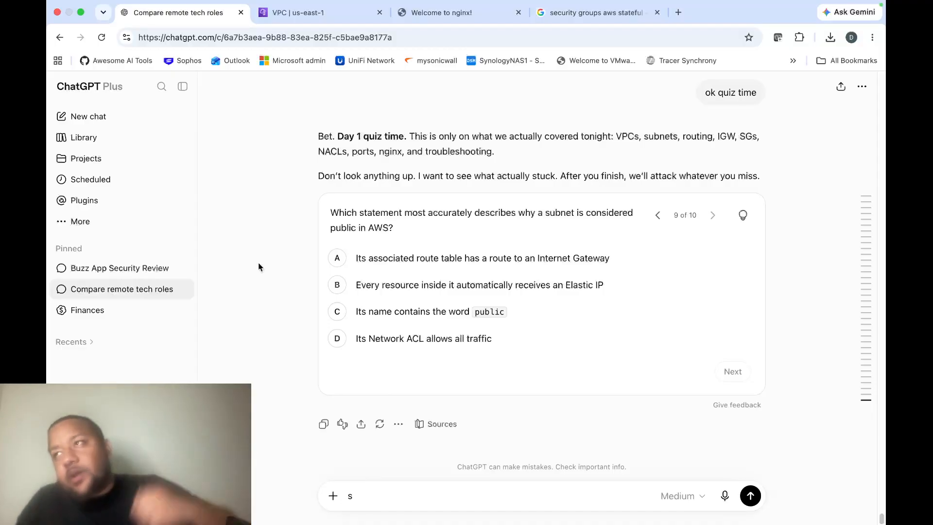
click(370, 258)
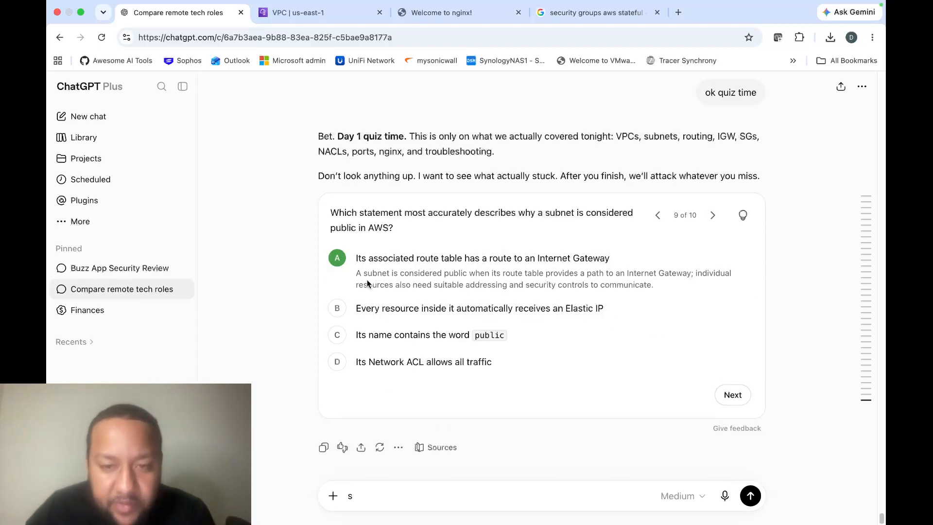
click(730, 395)
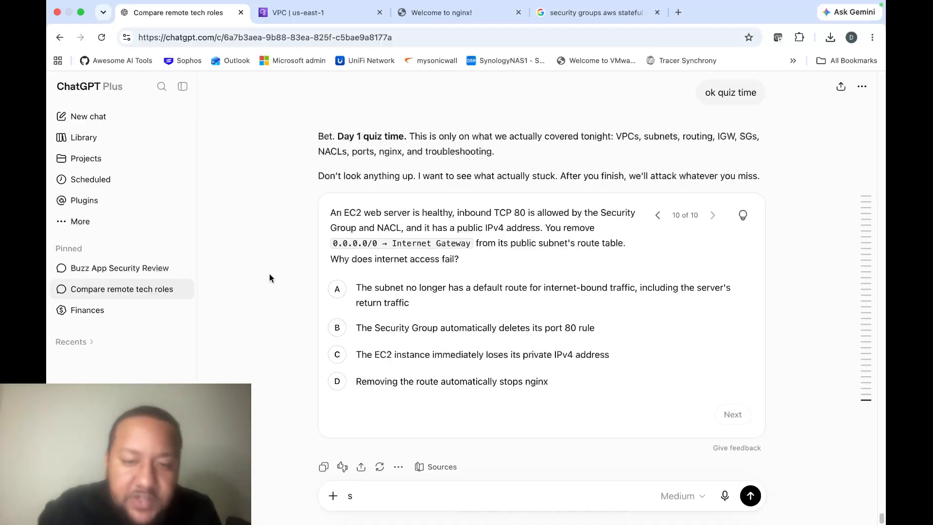
click(383, 295)
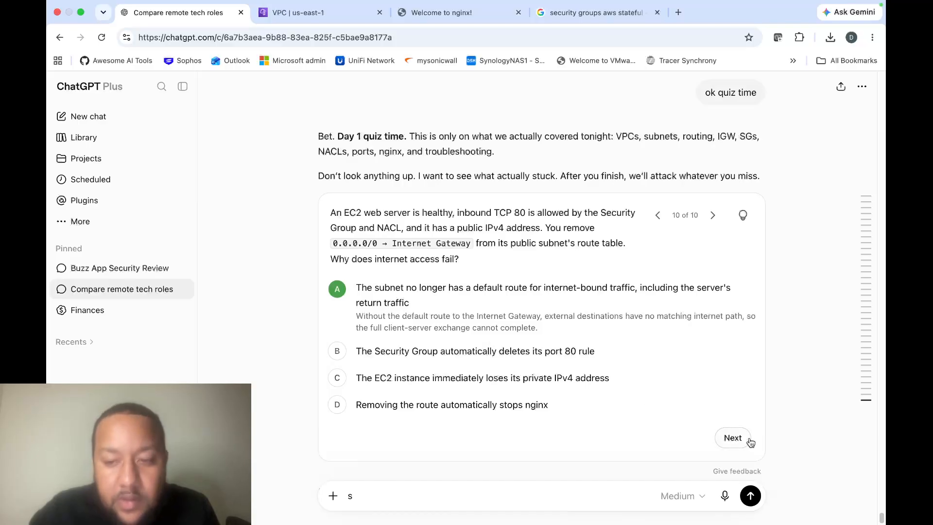
- Finish question 10 and view the perfect 10/10 Day 1 score
click(734, 437)
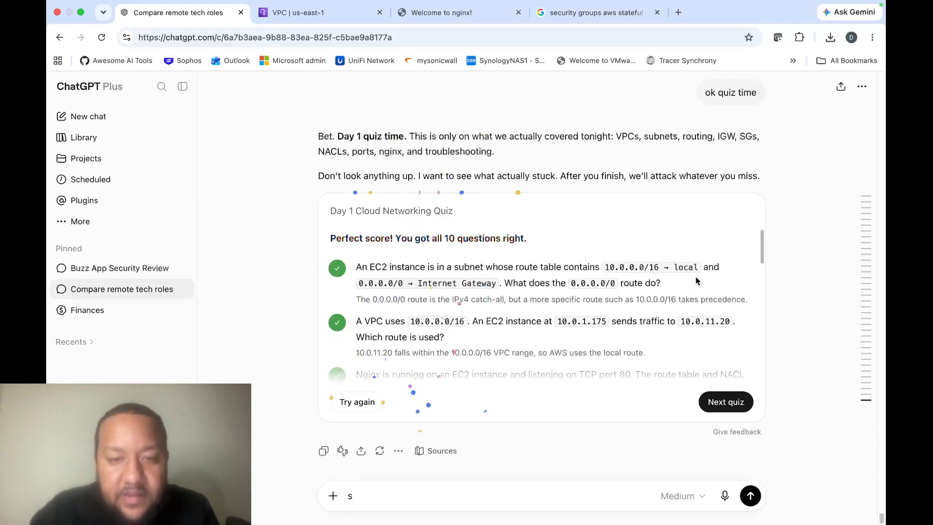
drag(331, 238, 525, 239)
click(769, 241)
drag(761, 243, 729, 201)
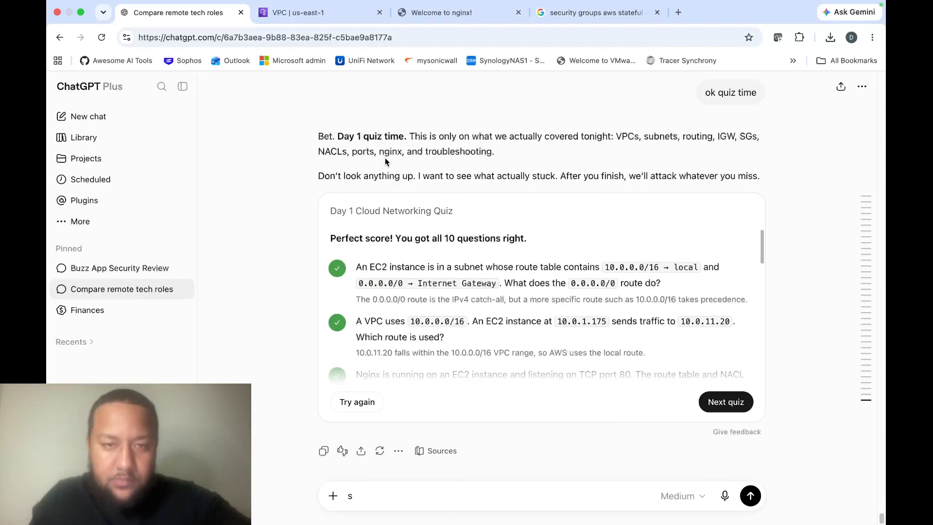
- Request a second 10-question quiz at the same difficulty
scroll(560, 145, down, 1)
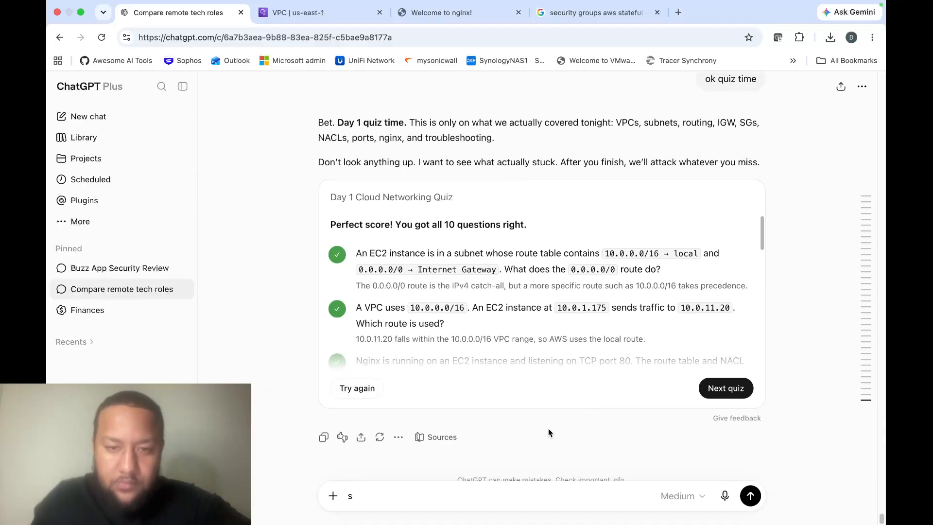
scroll(510, 461, down, 1)
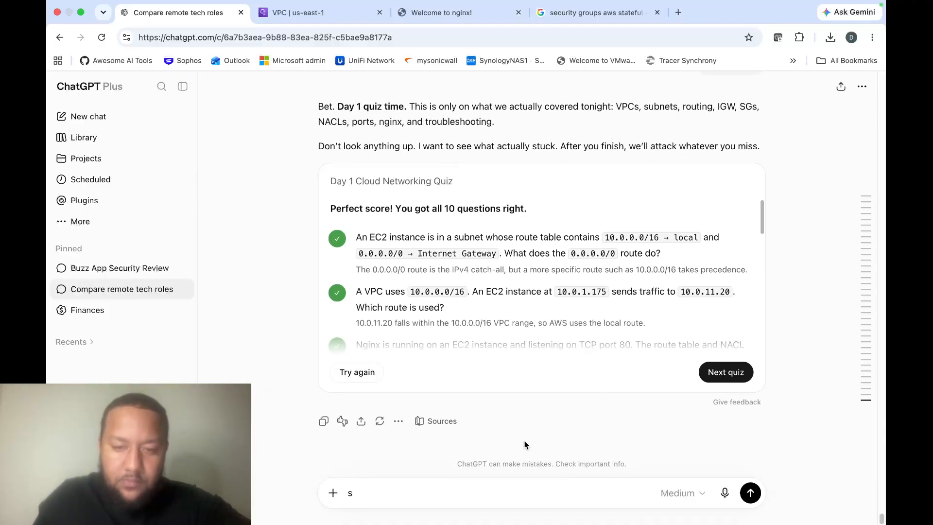
click(717, 372)
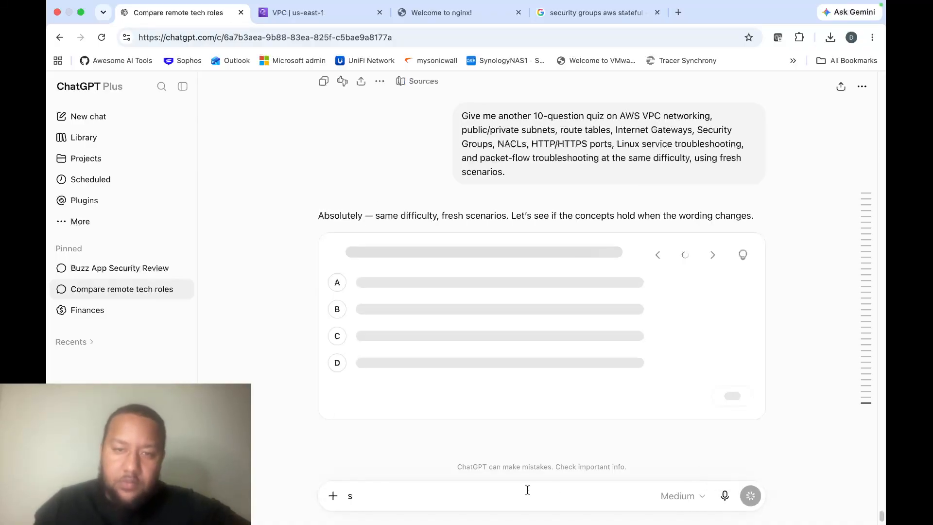
- Reply 'nah im good is 1 quiz good enough? lol' to decline another quiz
text(nah im)
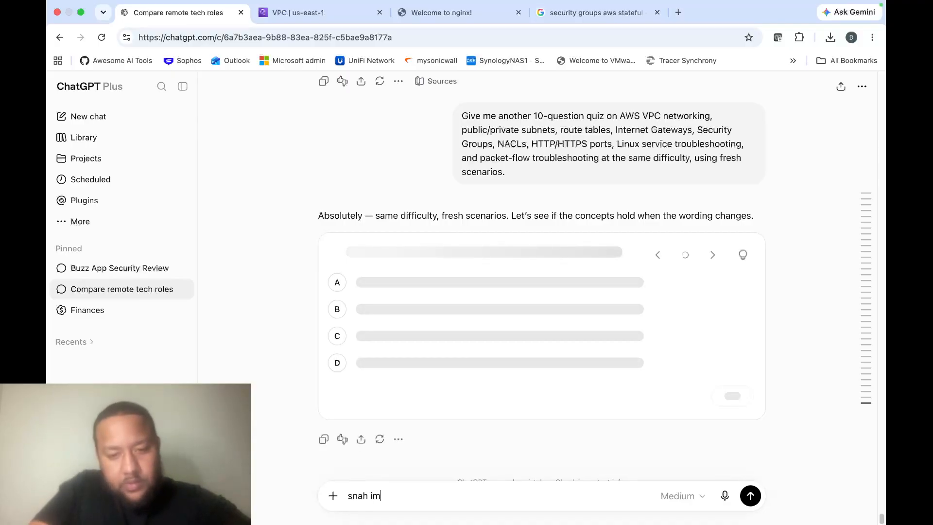
key(BackSpace)
key(BackSpace)
text(nah )
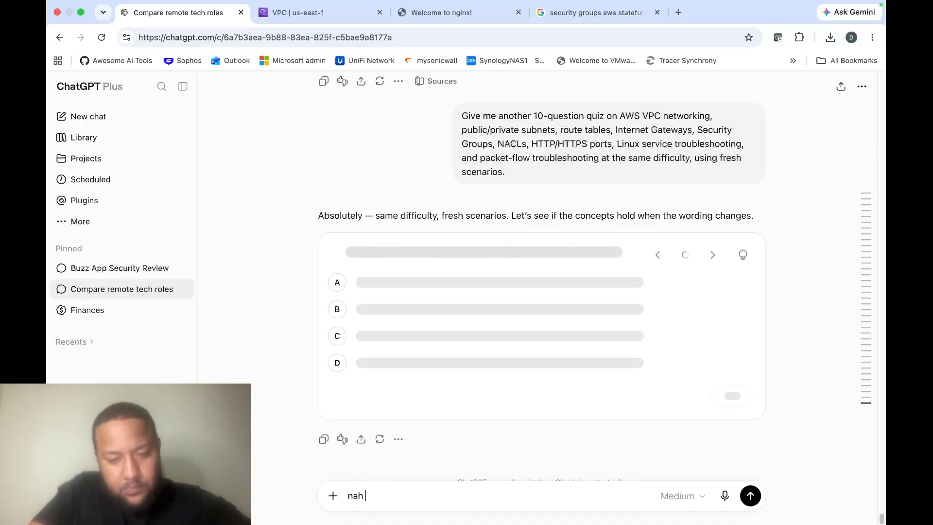
text(im good is 1 quiz go)
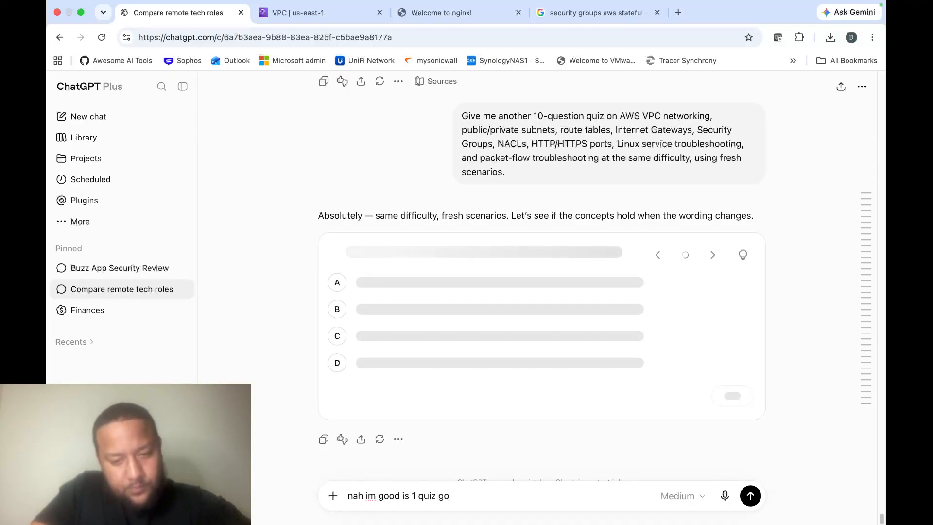
text(od enough? lol)
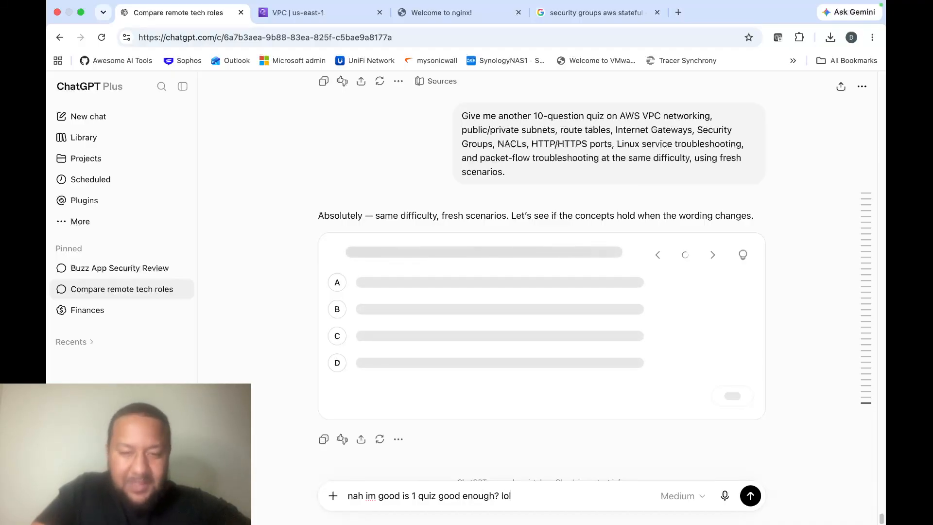
key(Return)
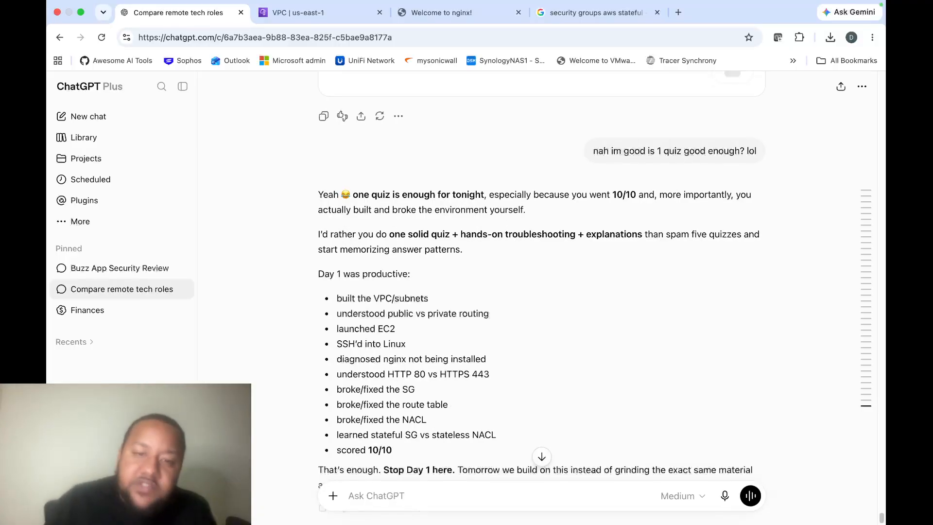
- Read the Day 1 wrap-up, then exit full screen and bring OBS Studio forward
scroll(566, 383, down, 3)
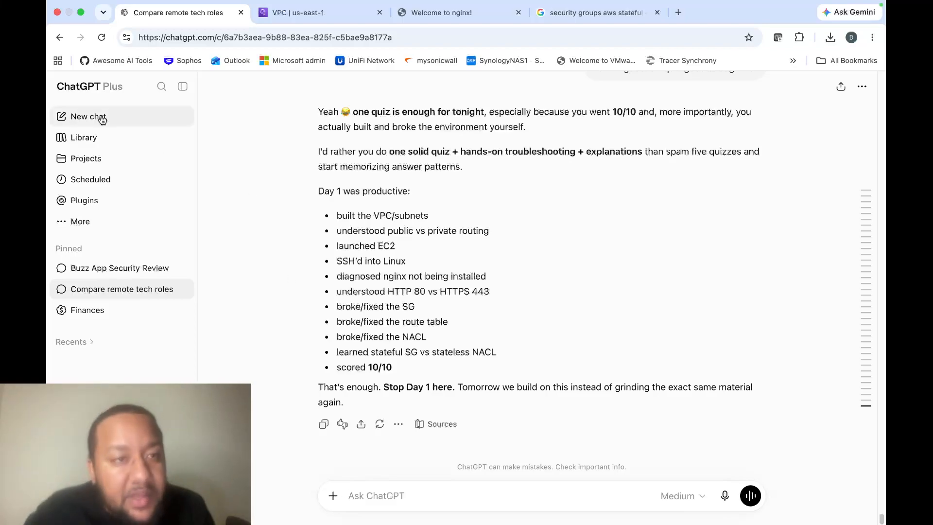
click(80, 13)
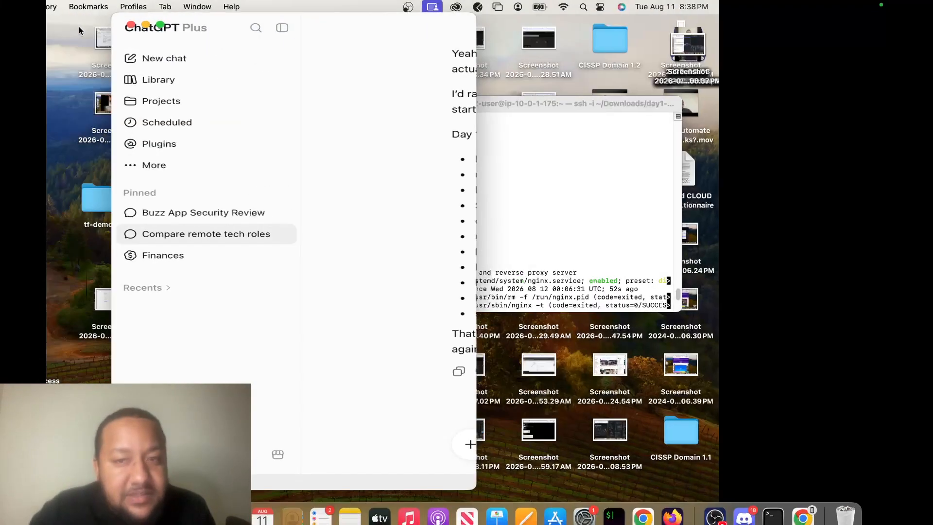
click(715, 503)
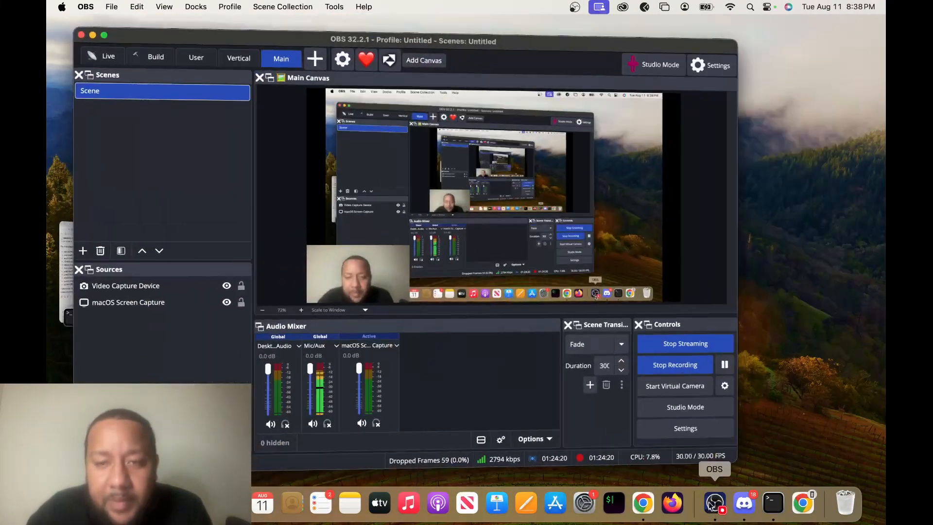